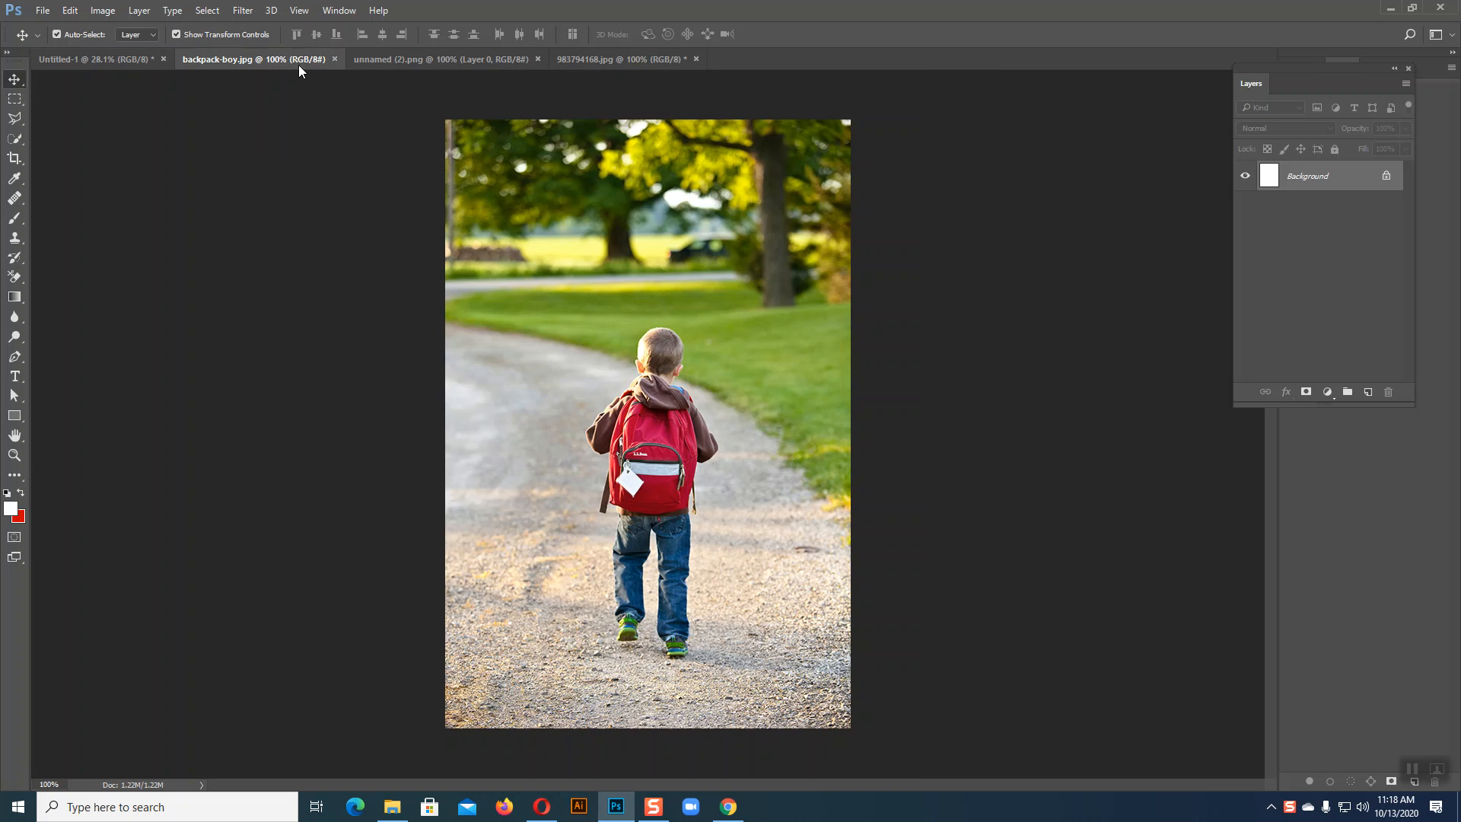
Close backpack-boy.jpg, unnamed (2).png and 983794168.jpg, discarding the unsaved changes and keeping only Untitled-1 open
left_click(332, 58)
left_click(332, 59)
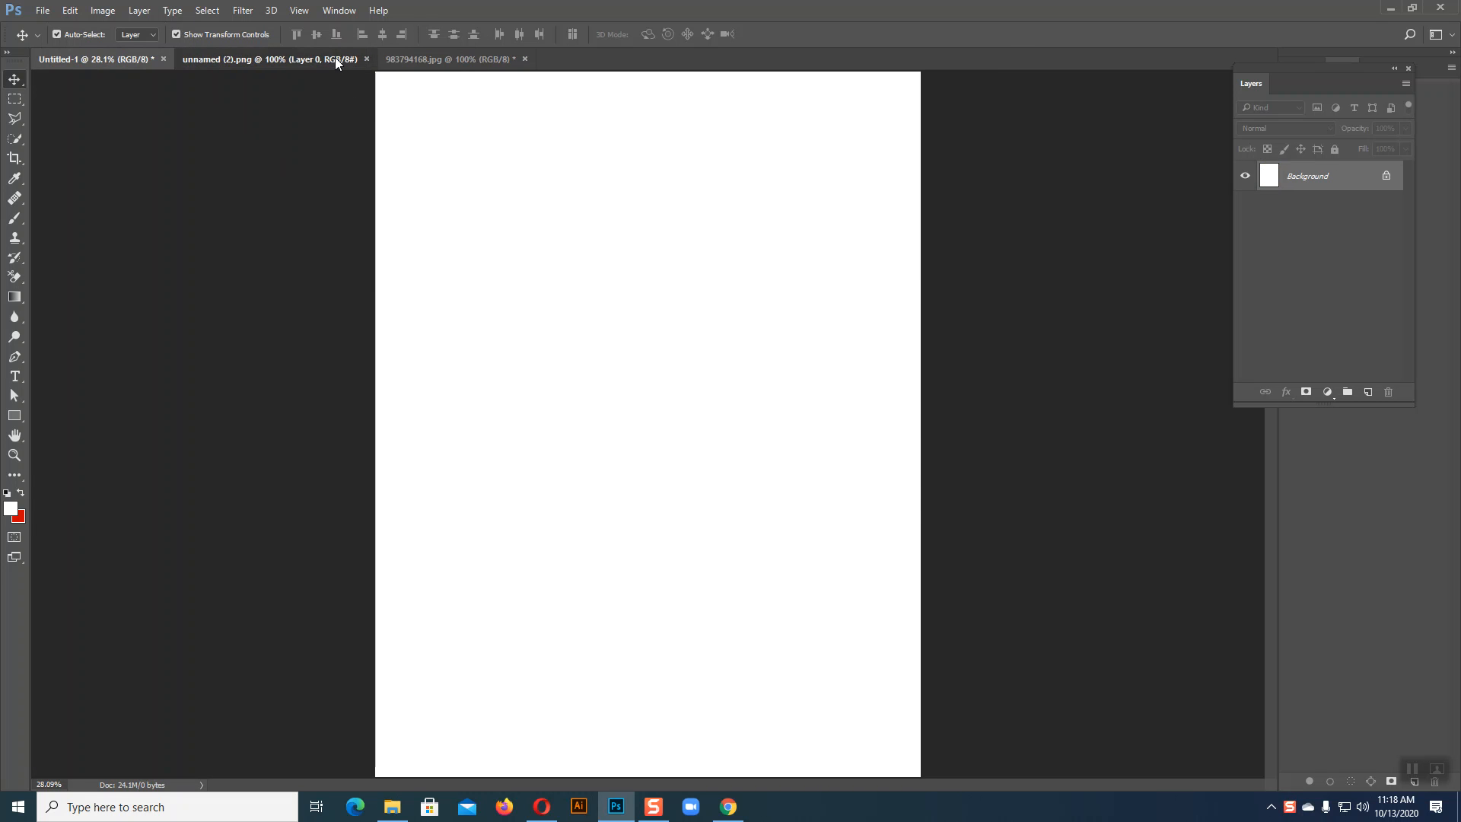
left_click(366, 58)
left_click(318, 65)
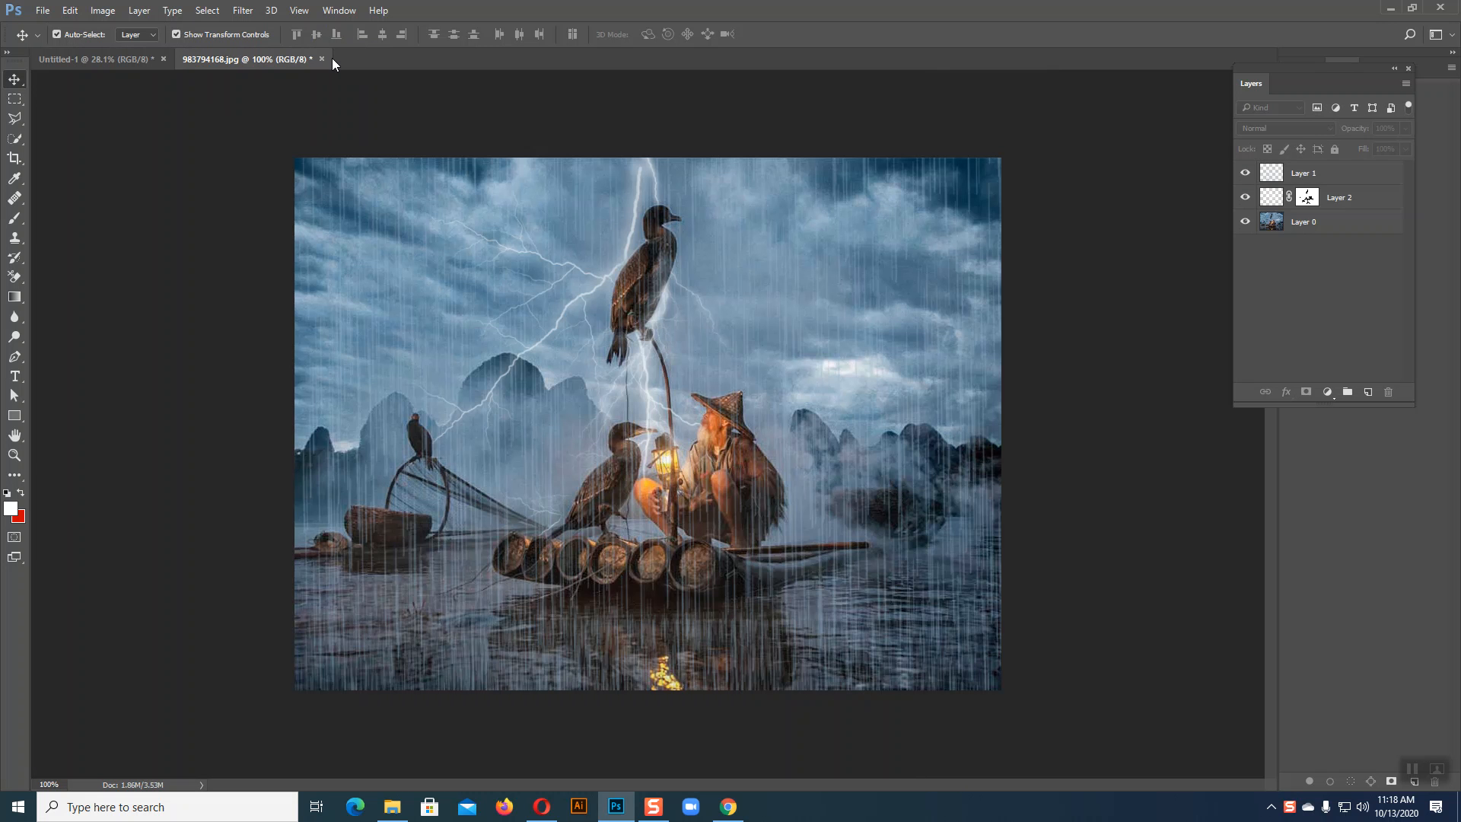
left_click(322, 59)
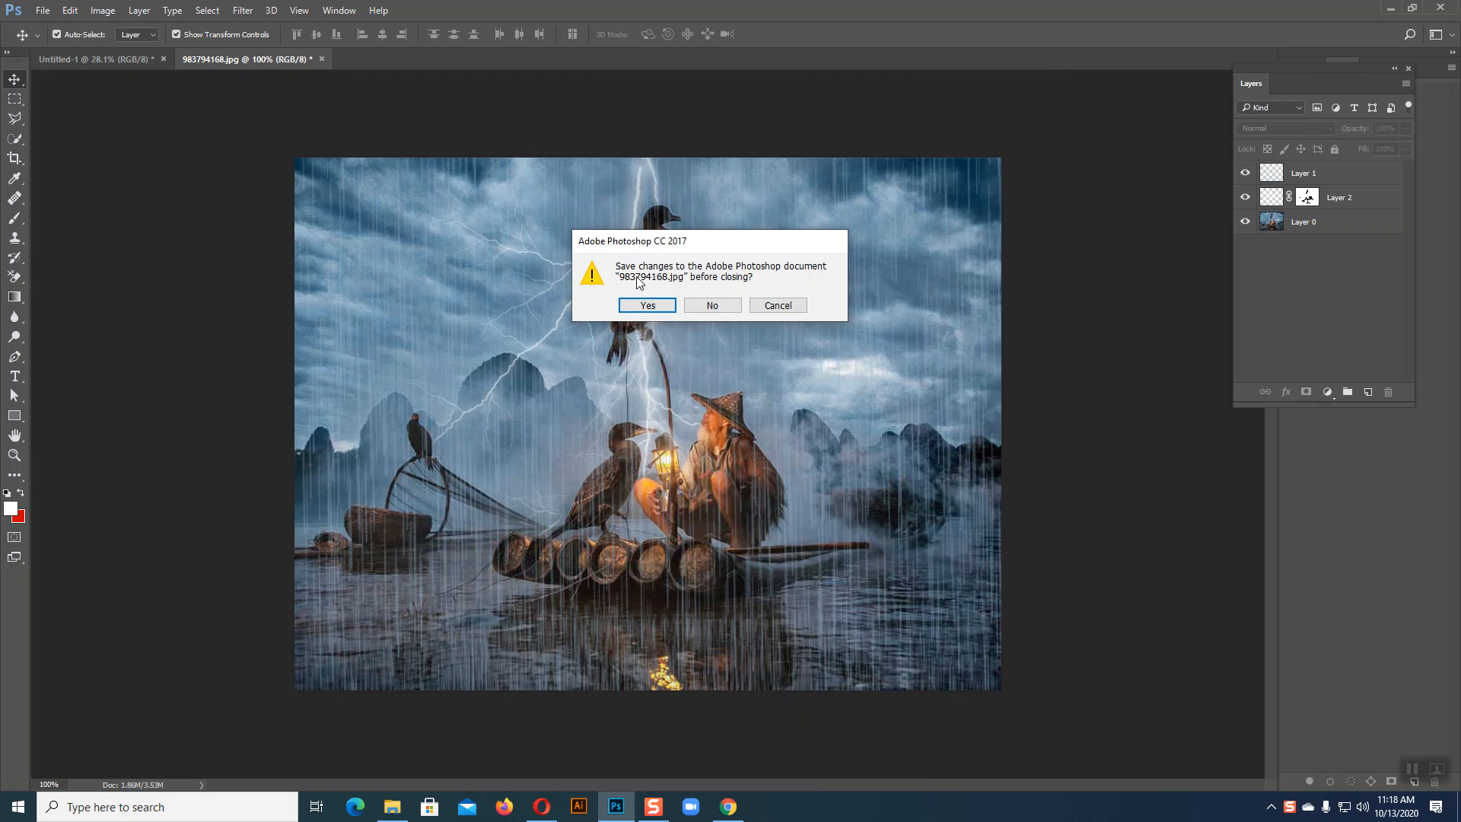
left_click(707, 306)
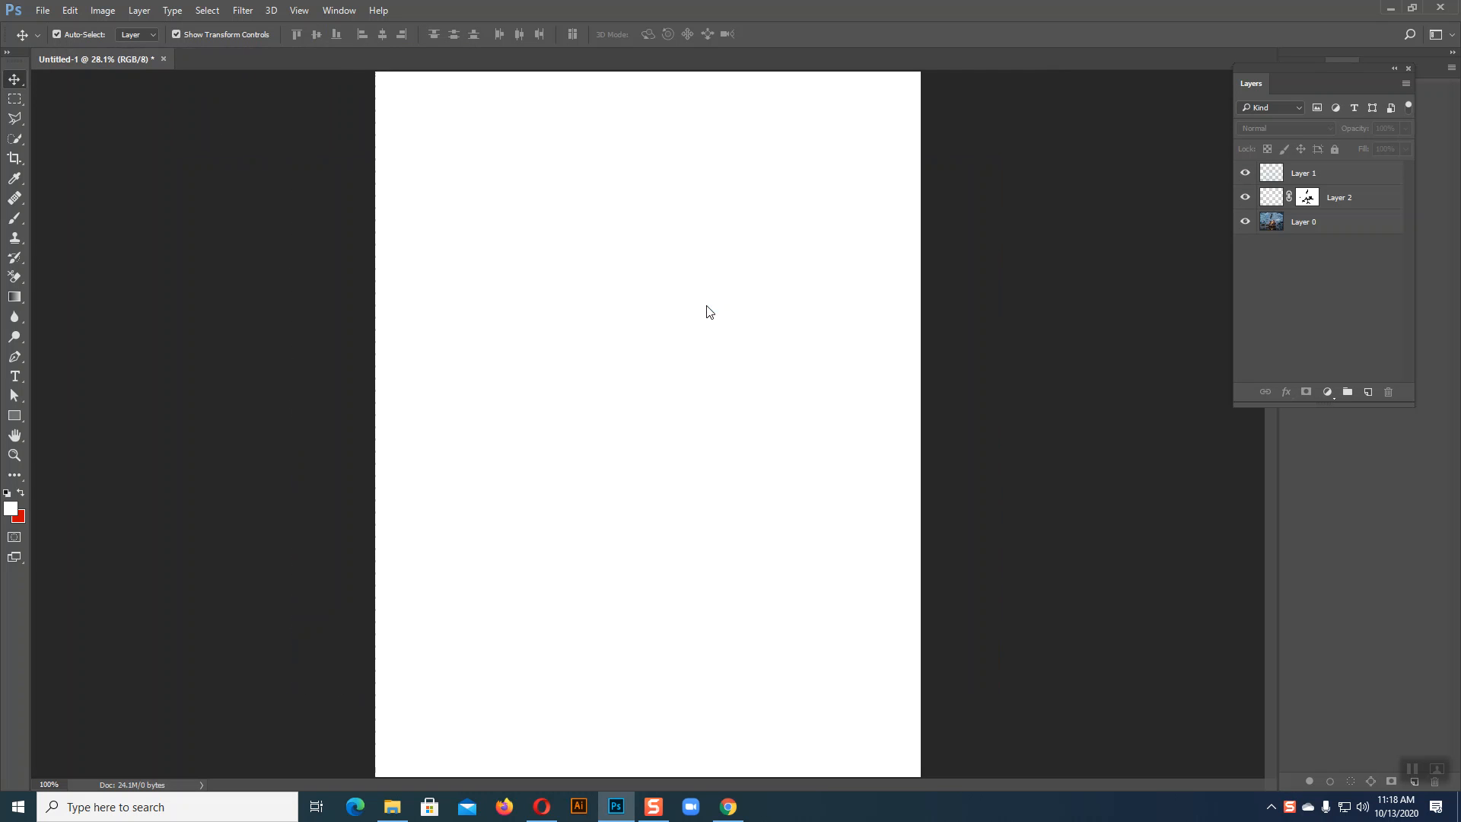
Switch to the Google Meet call in Chrome and look through the participant list
left_click(729, 807)
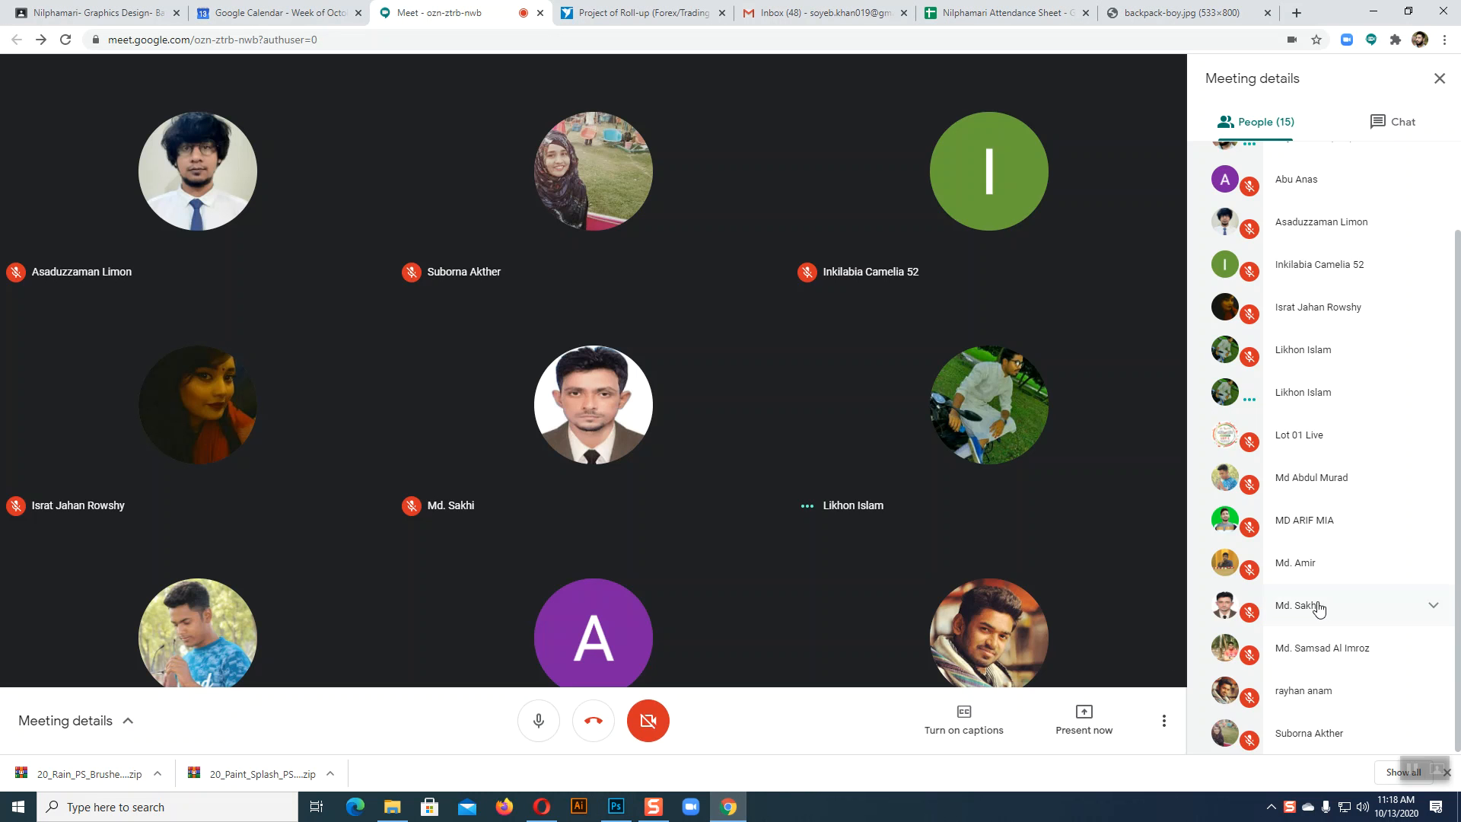
scroll(1332, 609, "up", 2)
scroll(1331, 609, "down", 2)
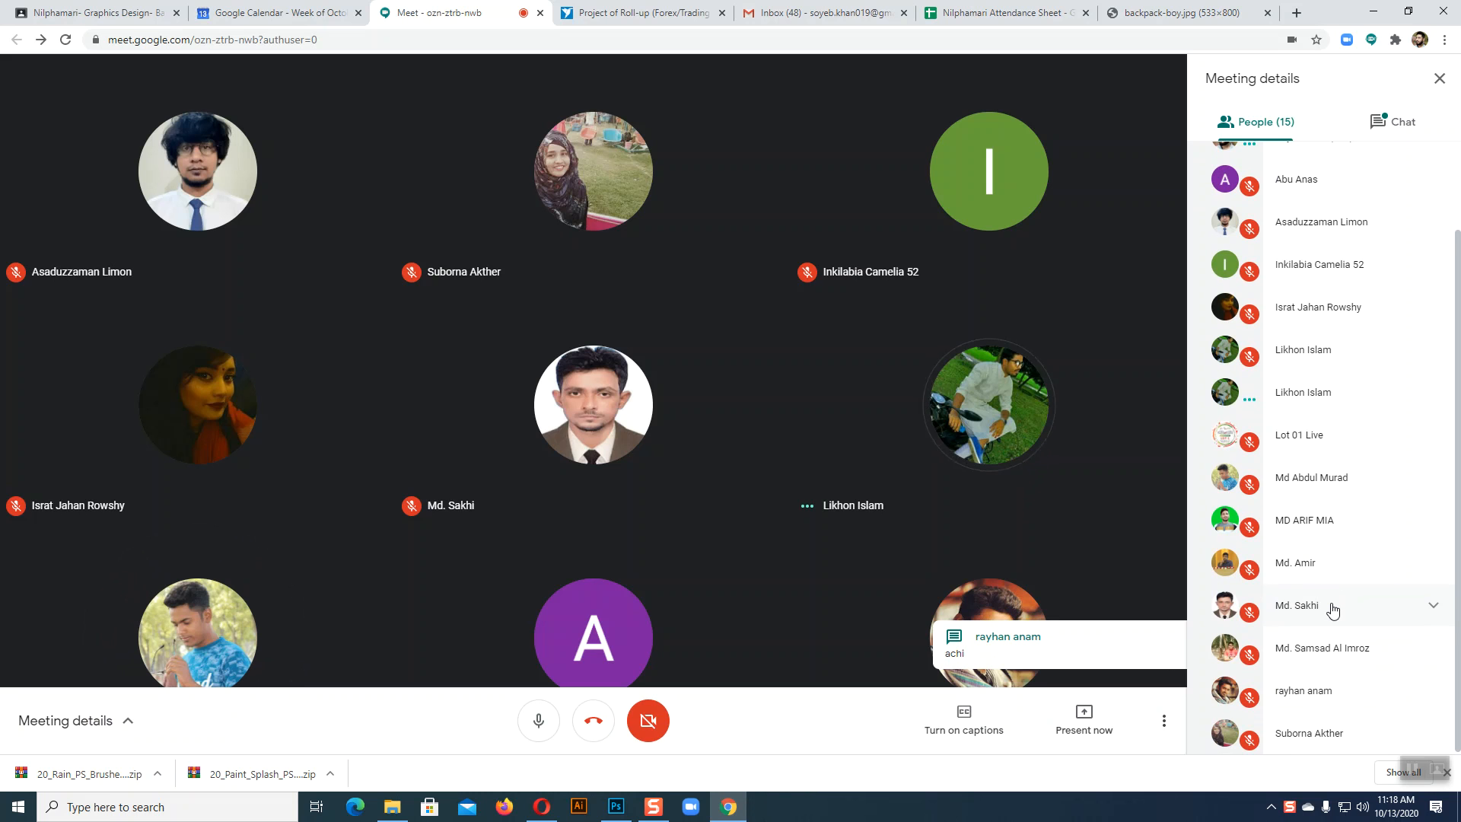
scroll(1332, 609, "up", 1)
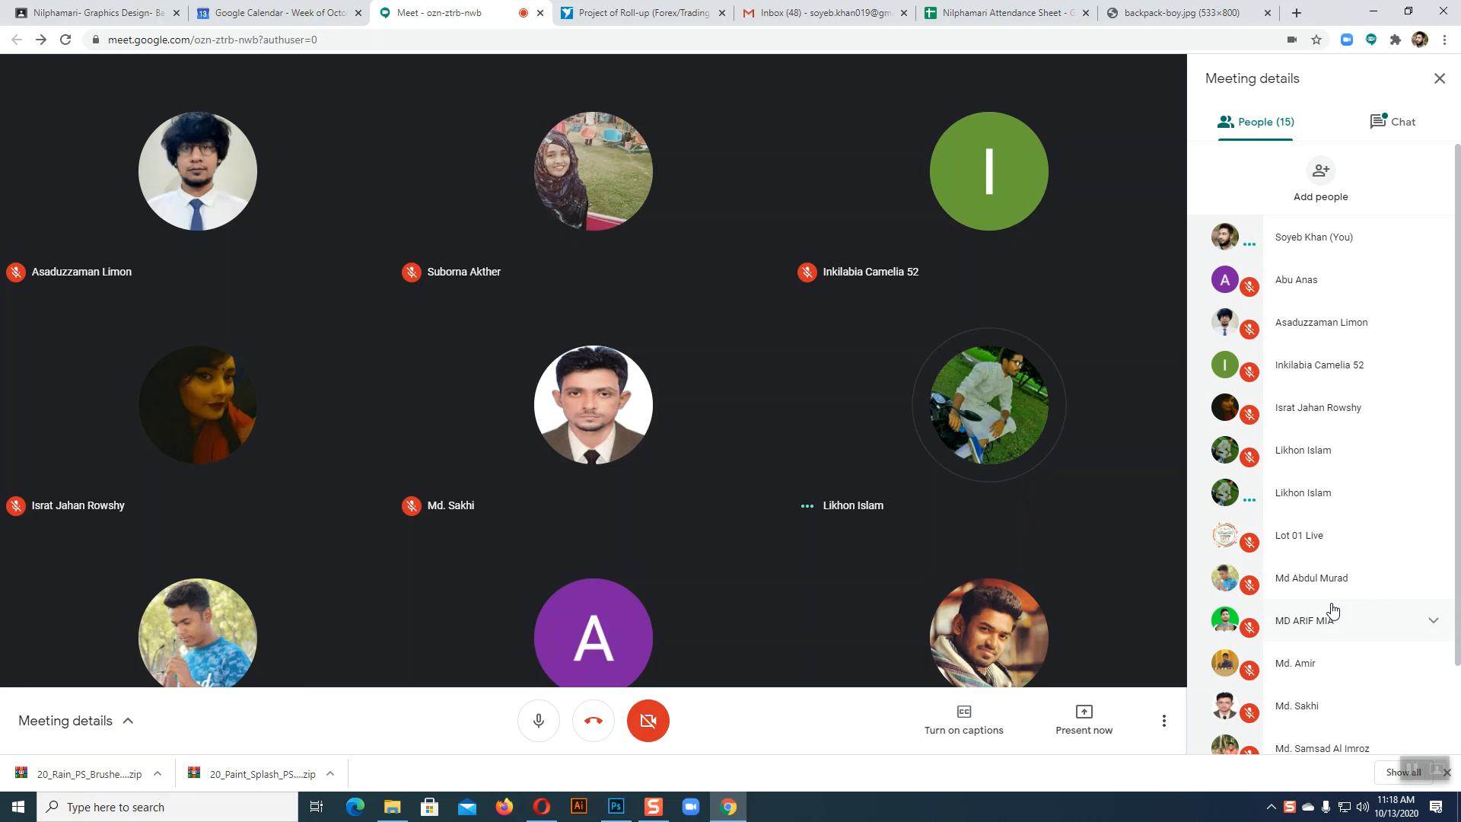
Switch back to Photoshop, review the pen tool variants and choose the standard Pen Tool
left_click(616, 808)
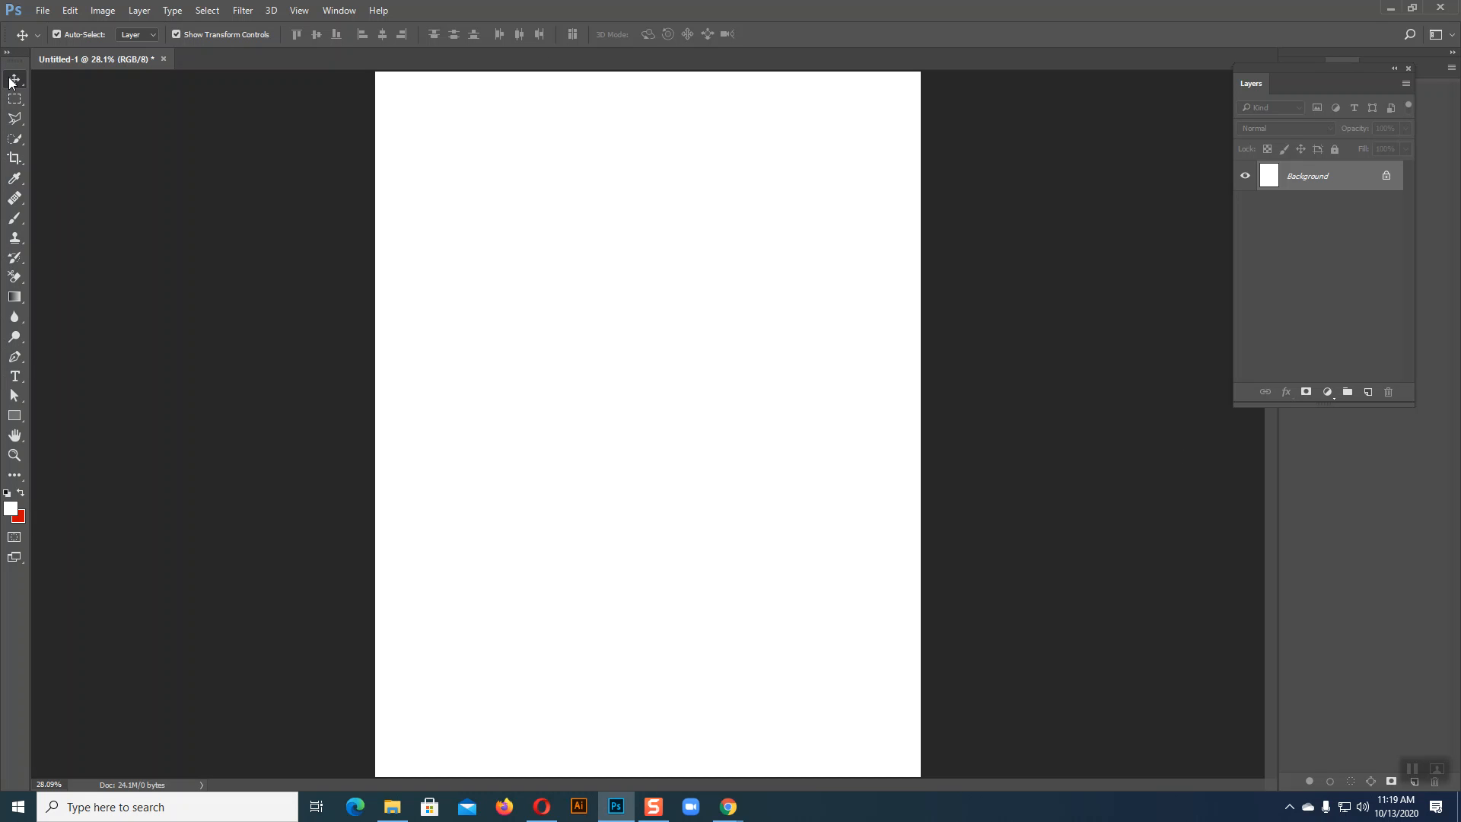
left_click(15, 358)
left_click_drag(15, 360, 62, 357)
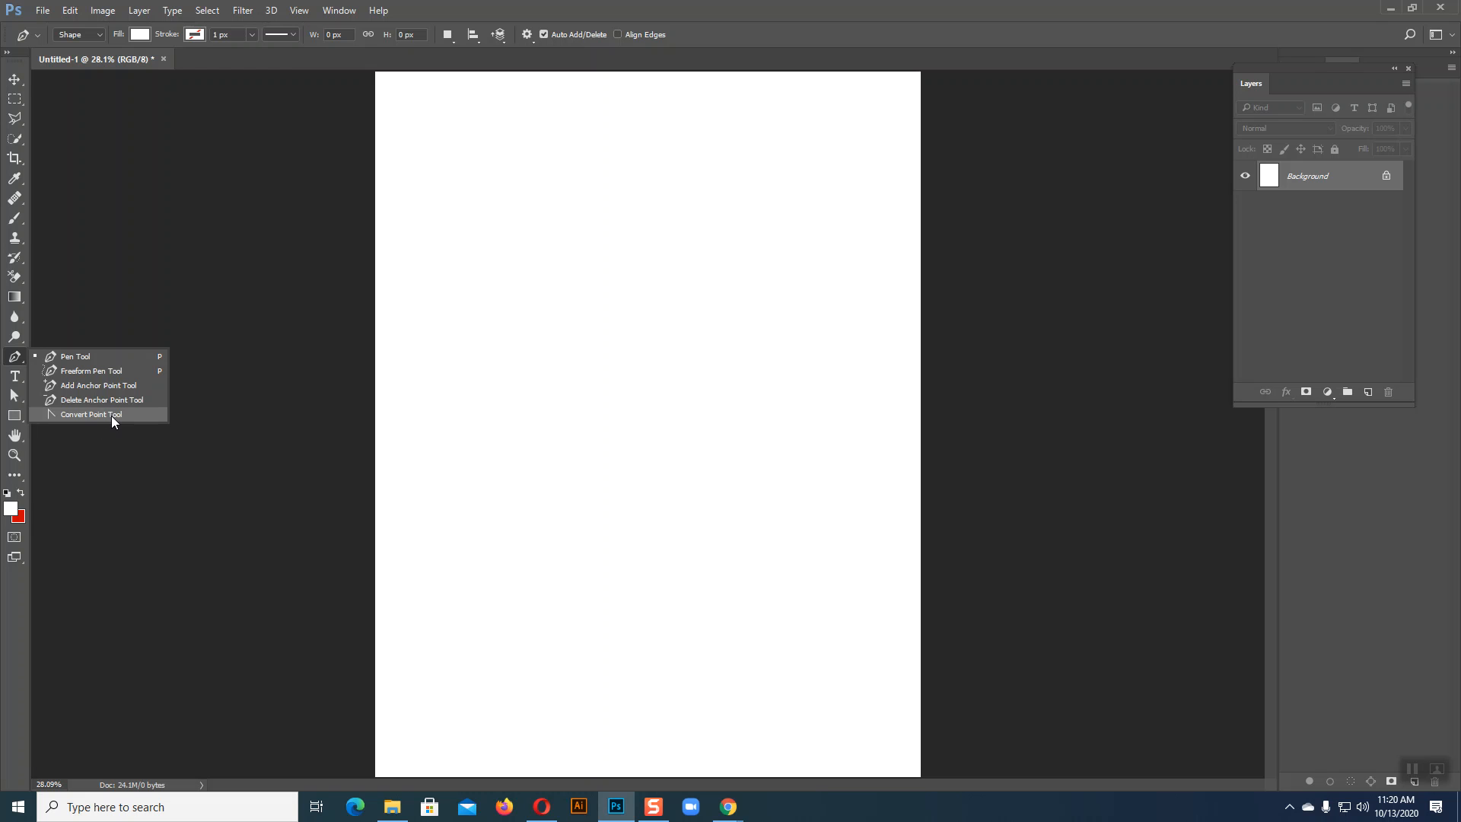
left_click(8, 356)
right_click(9, 356)
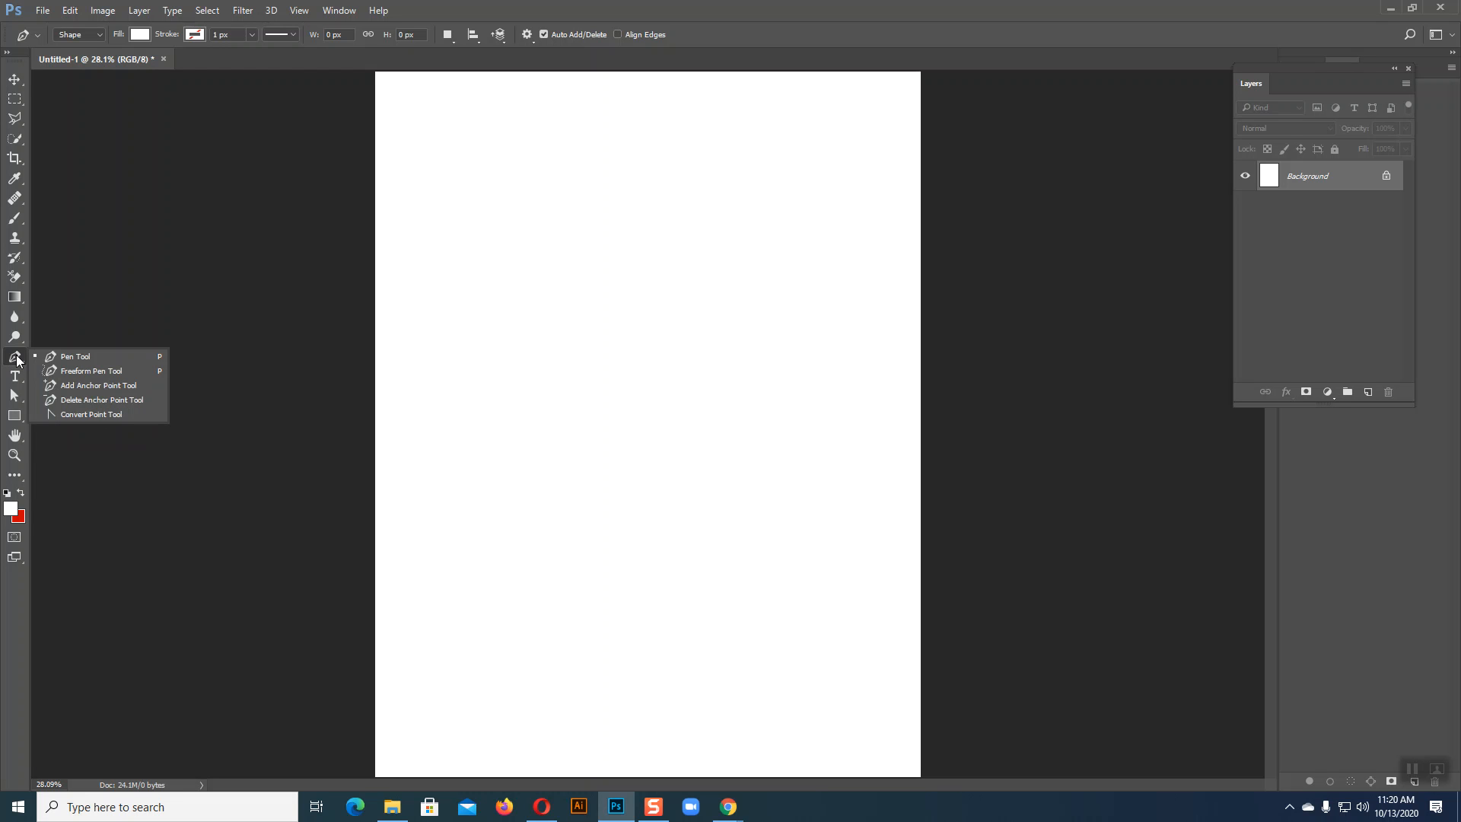
left_click(69, 359)
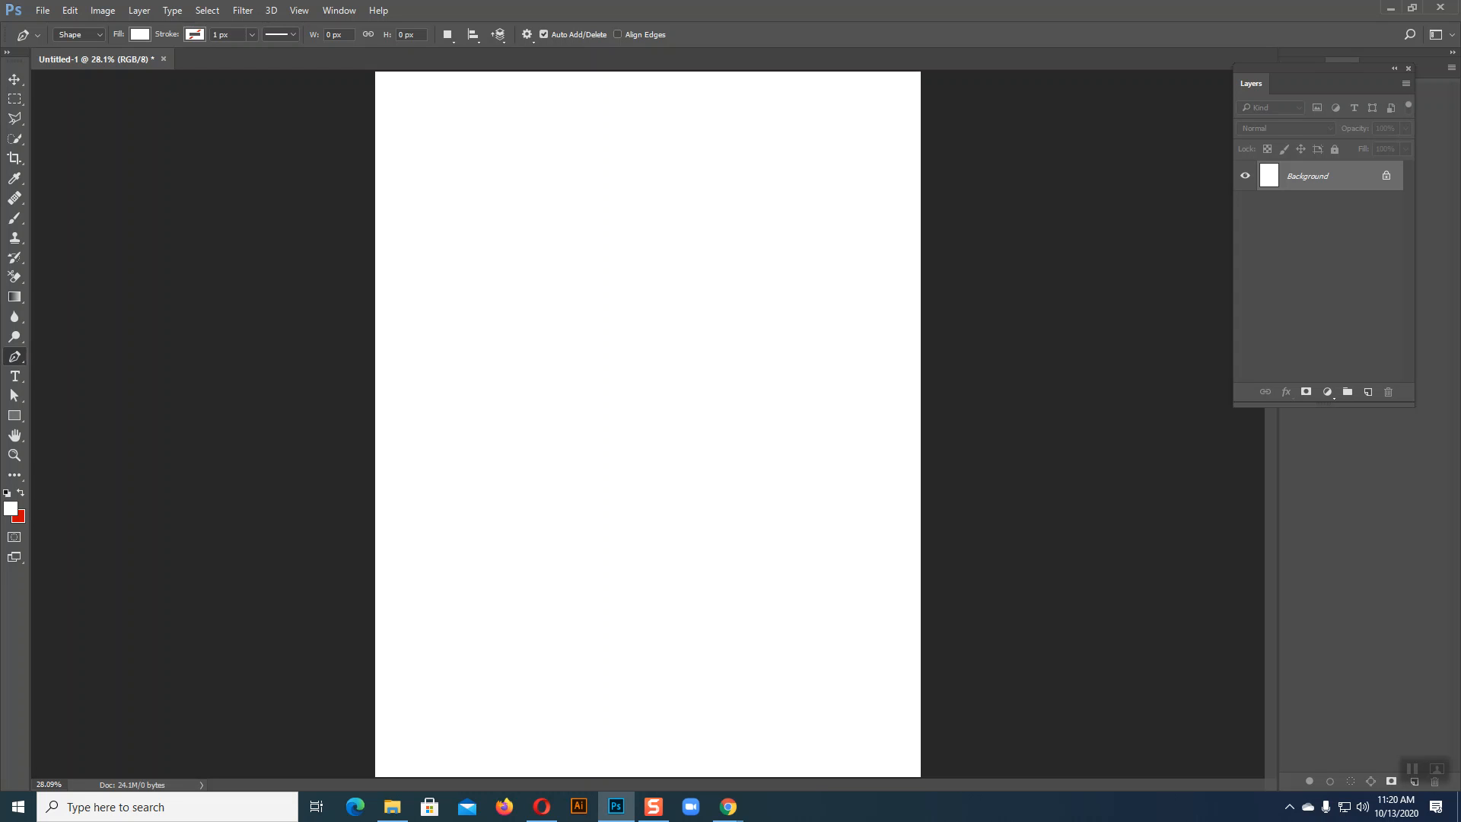
Switch to the Move tool and back to the Pen Tool, and dock the Layers panel beside Channels and Paths
left_click(15, 81)
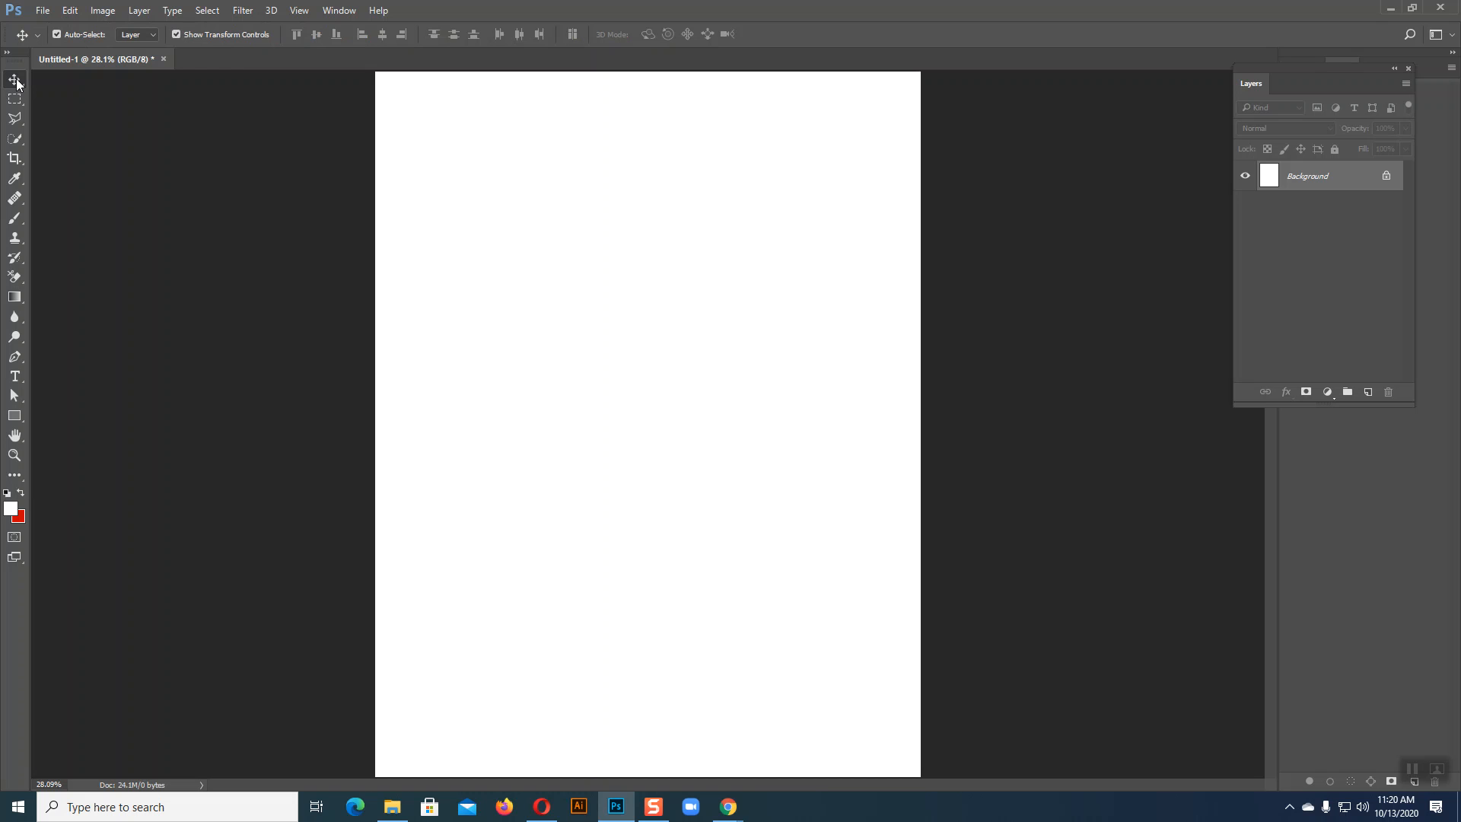
left_click(16, 359)
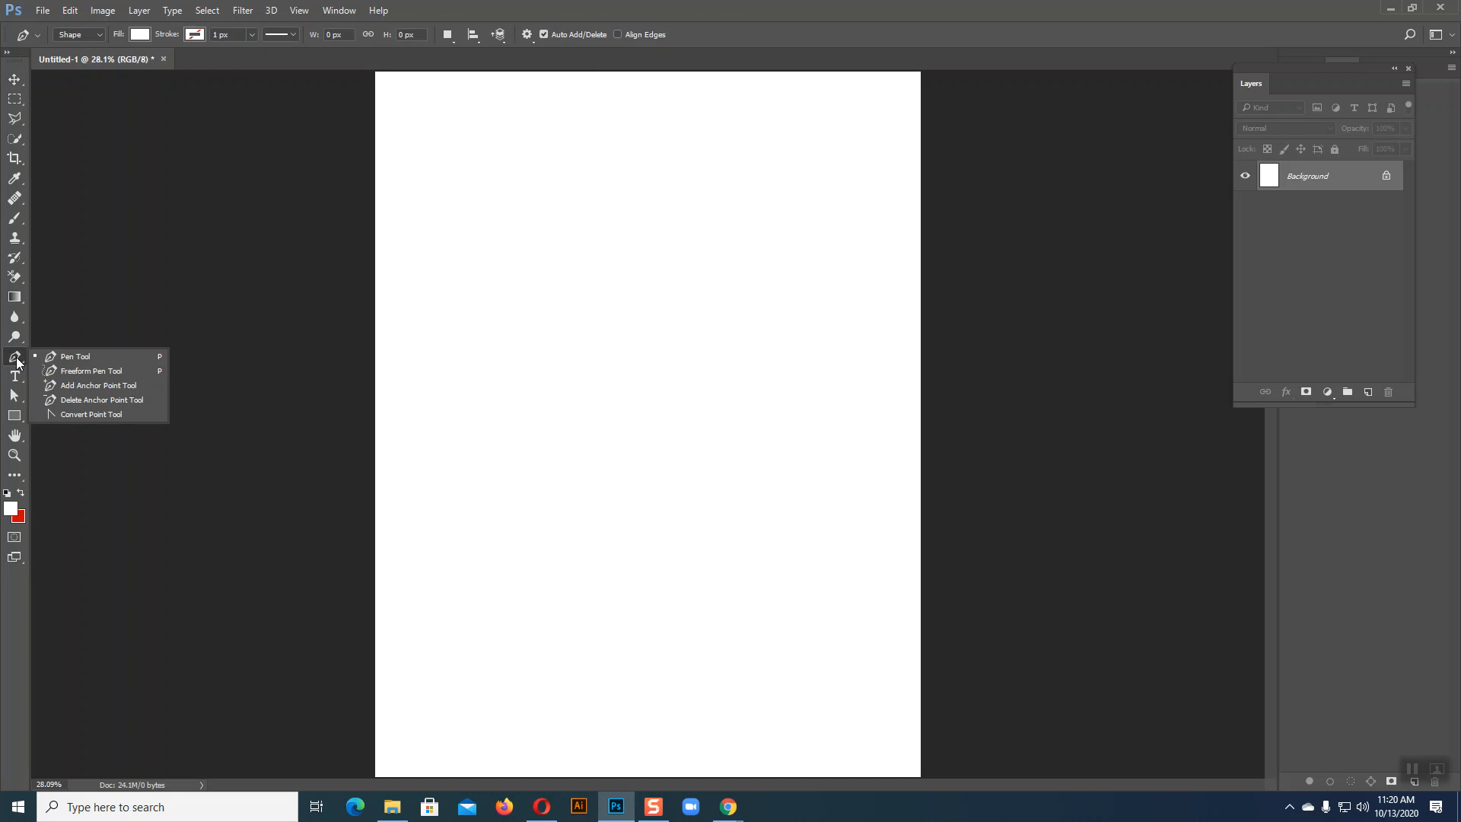
left_click(16, 357)
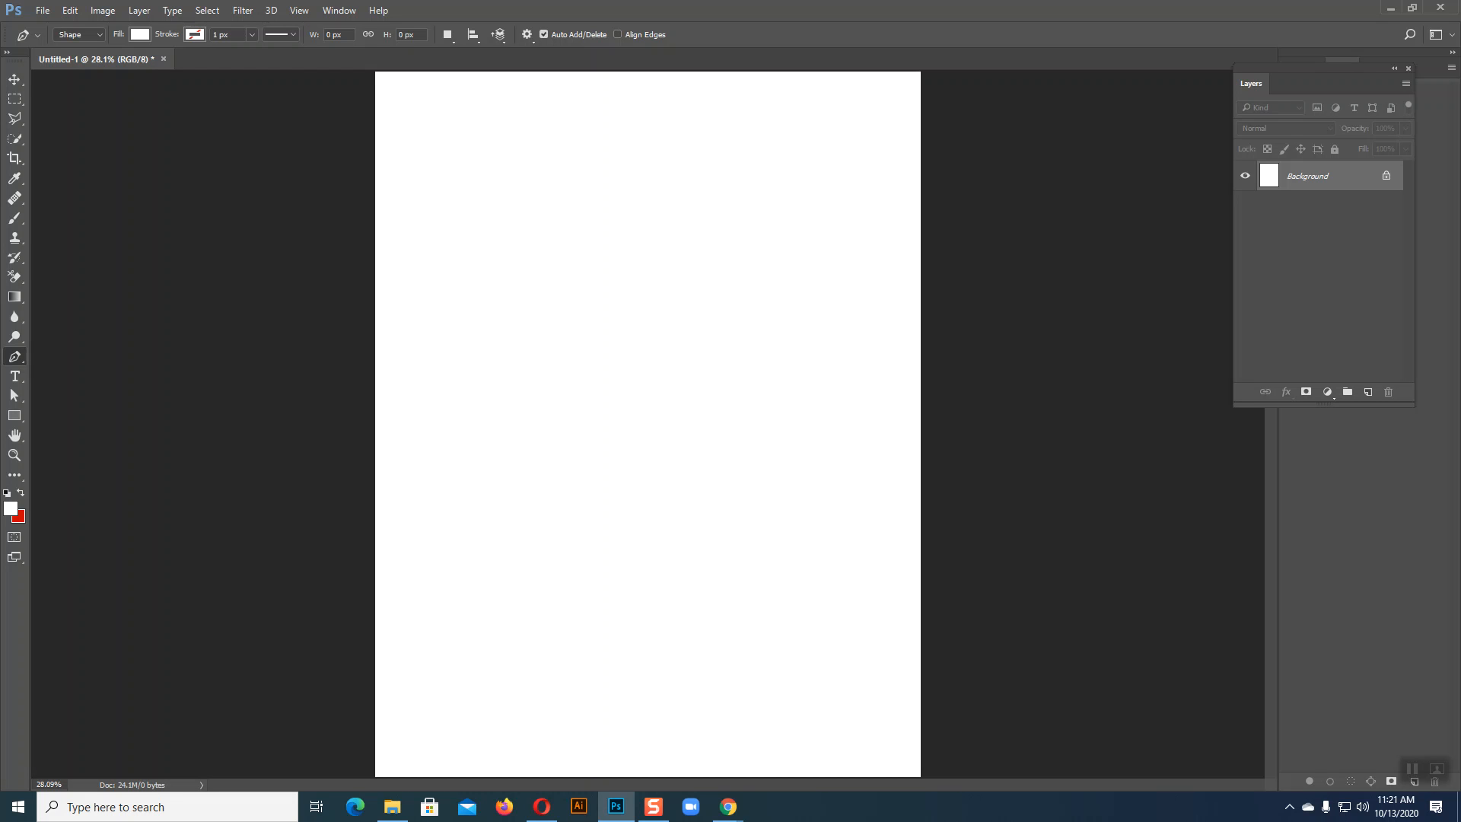
right_click(19, 360)
left_click(40, 358)
left_click_drag(1294, 67, 1374, 70)
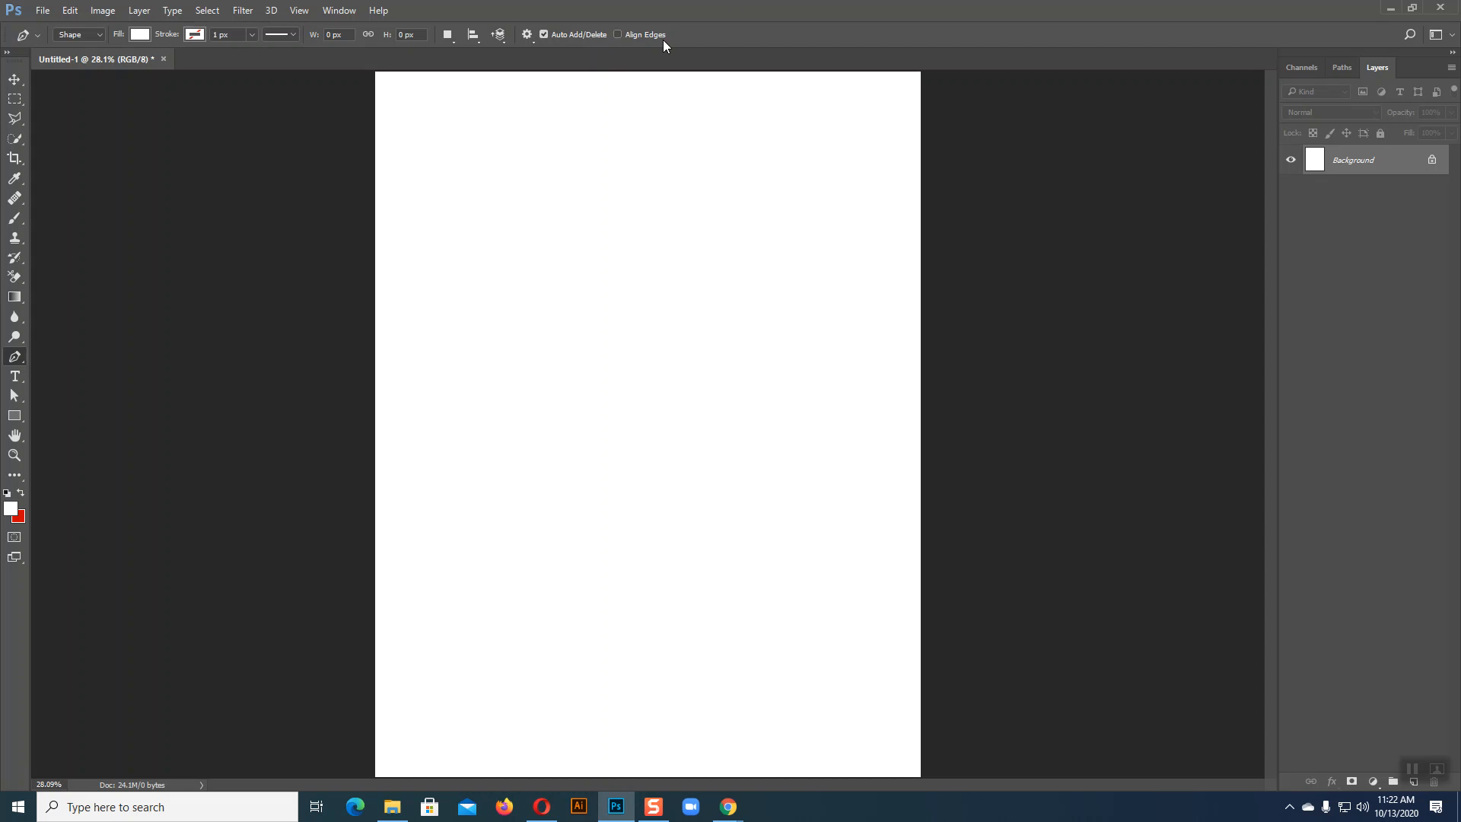
Magnify the screen to 200% to examine the Pen tool's Shape, Path and Pixels modes, and return to 100% with Shape kept
key("super+plus")
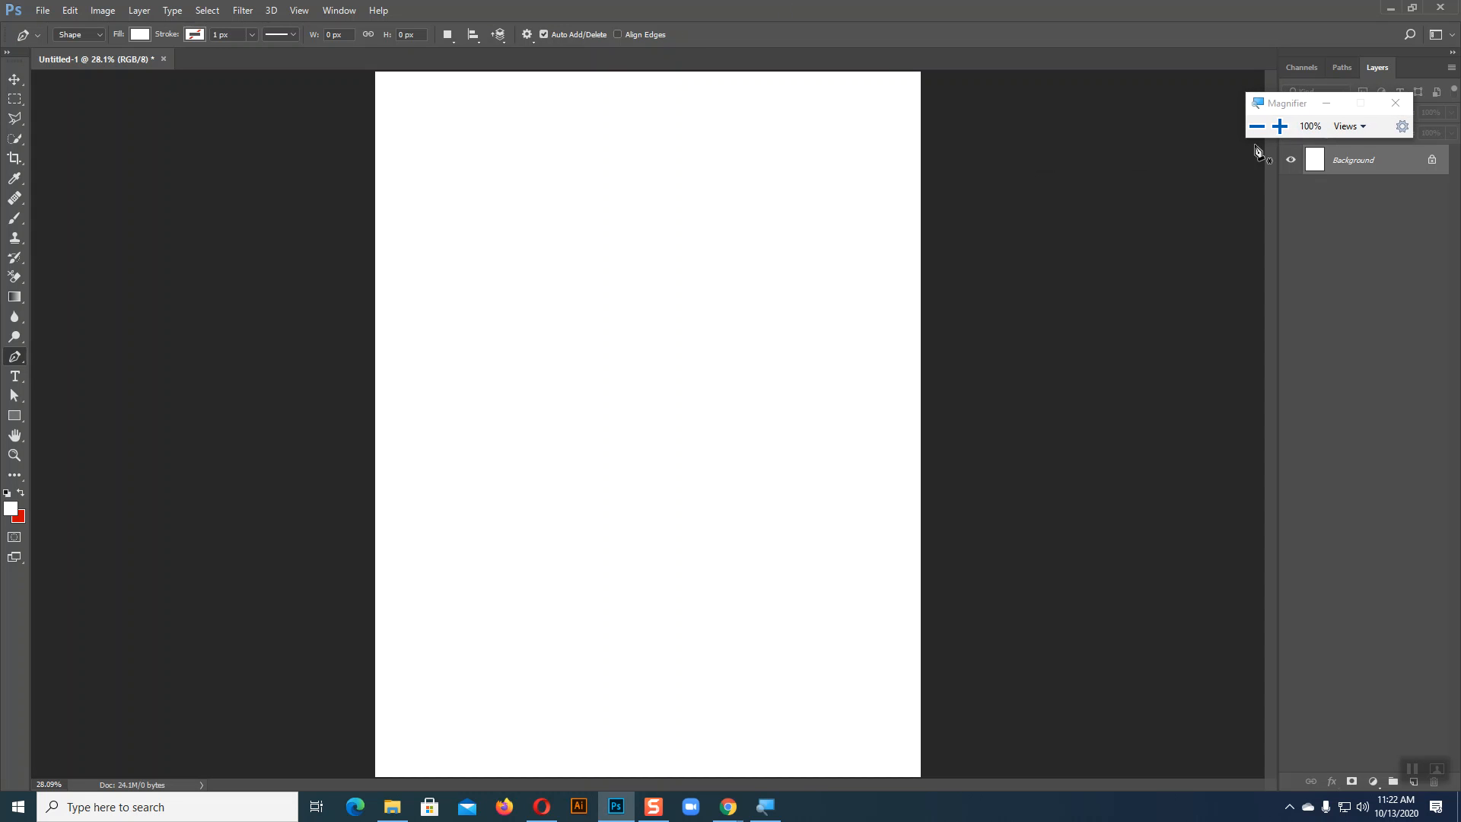
left_click(1289, 125)
left_click(1278, 125)
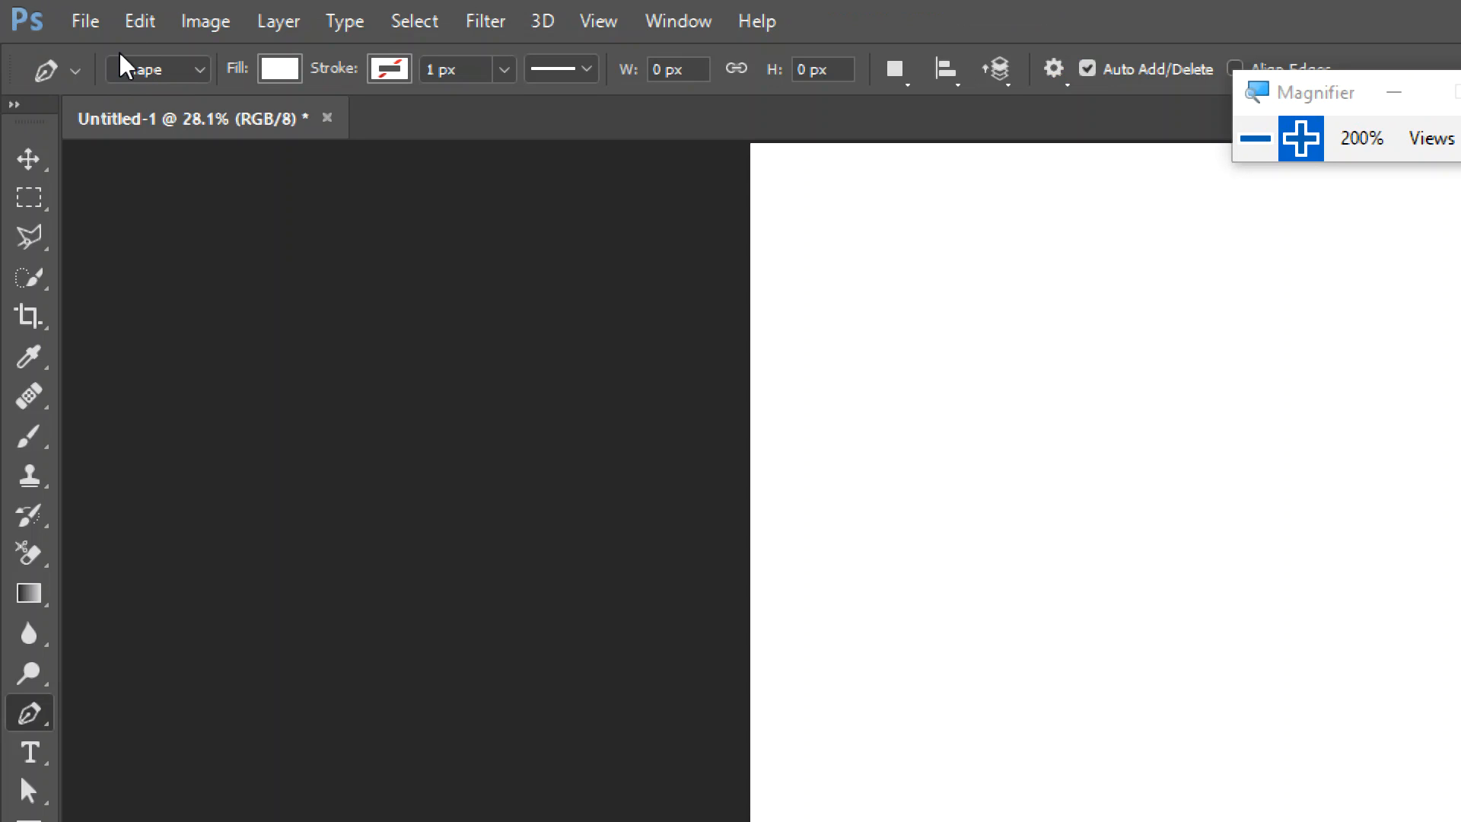
left_click(199, 70)
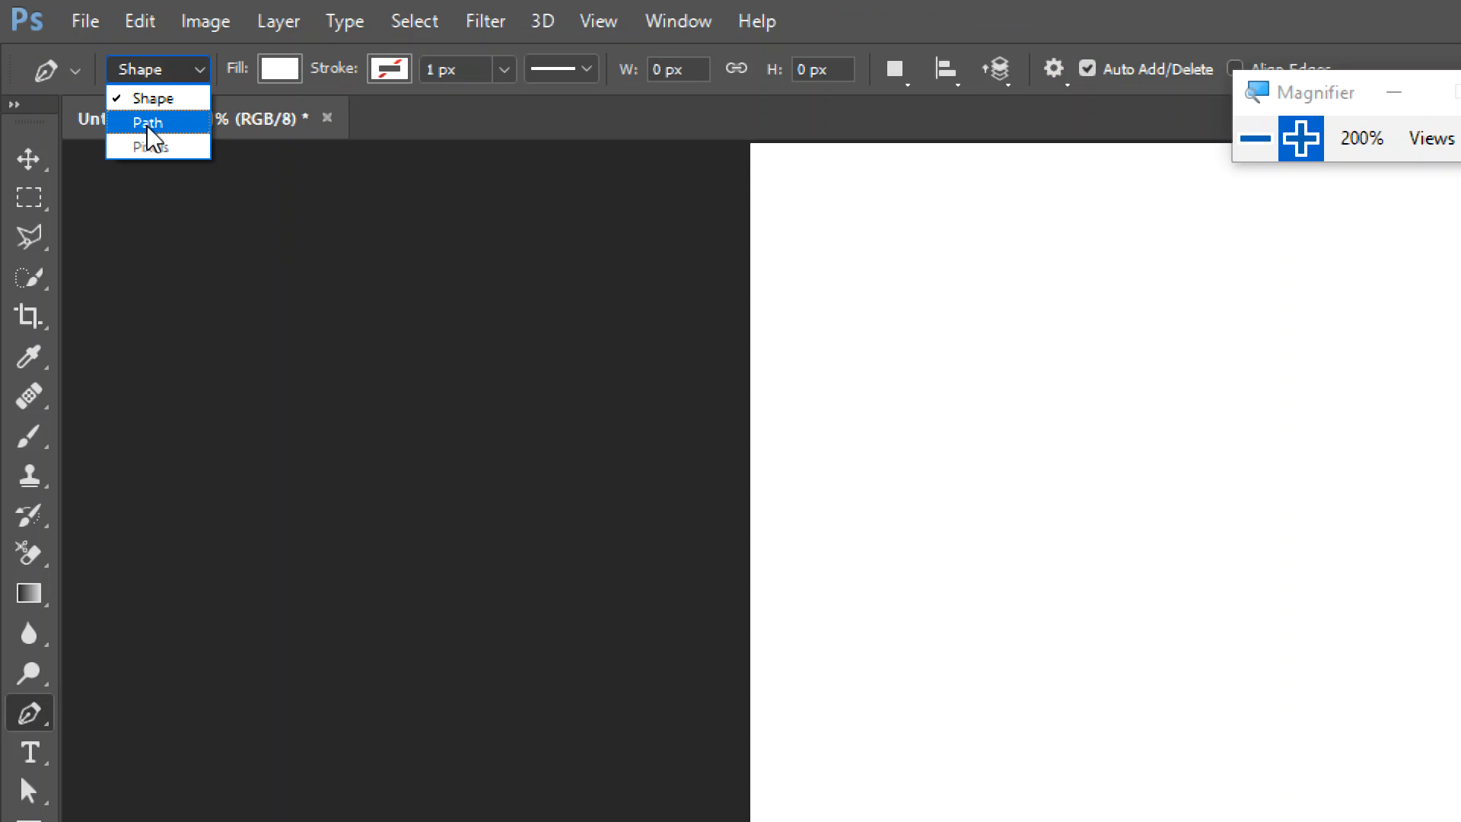
left_click(164, 70)
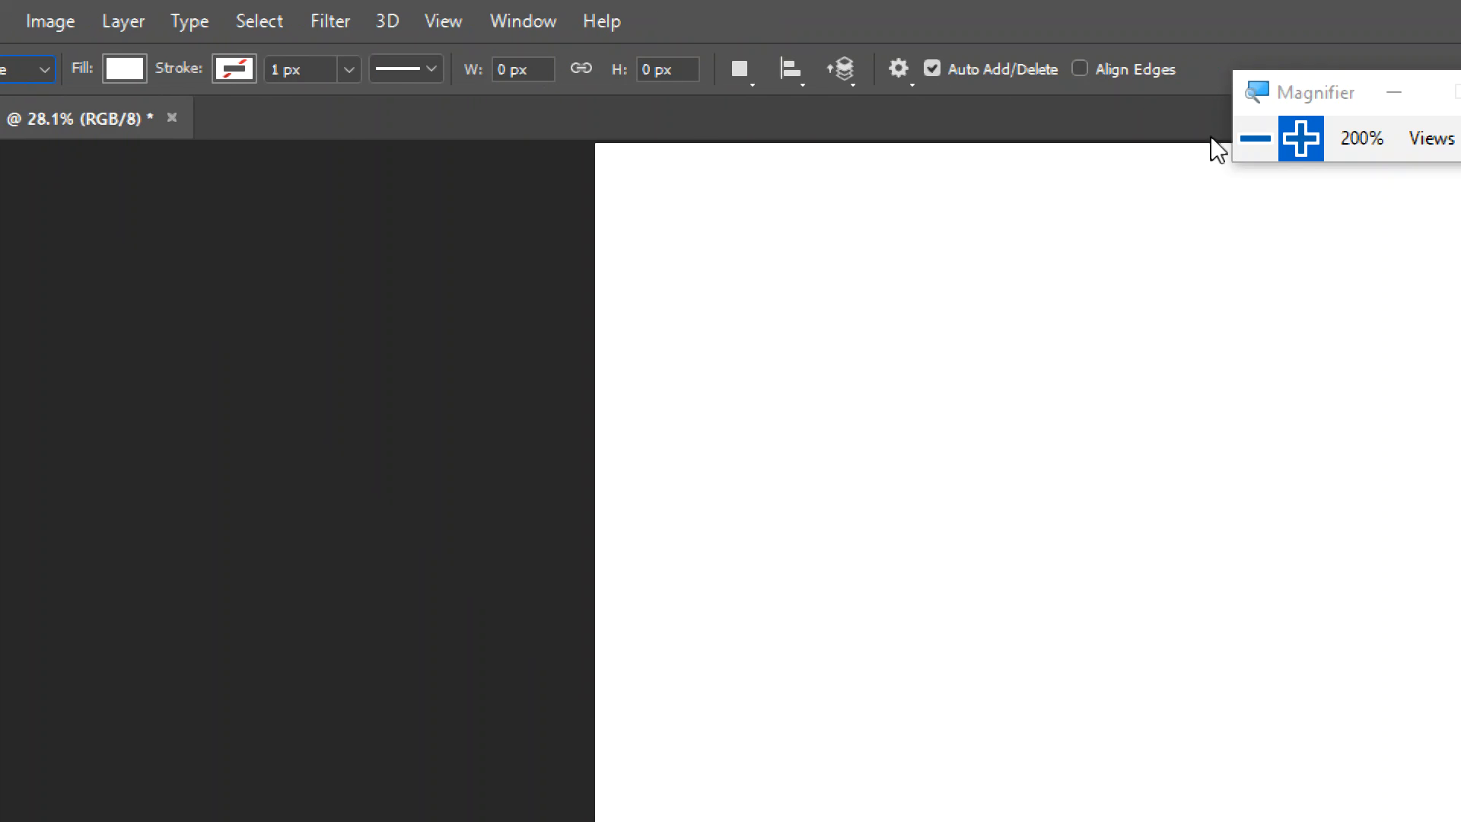
left_click(1252, 141)
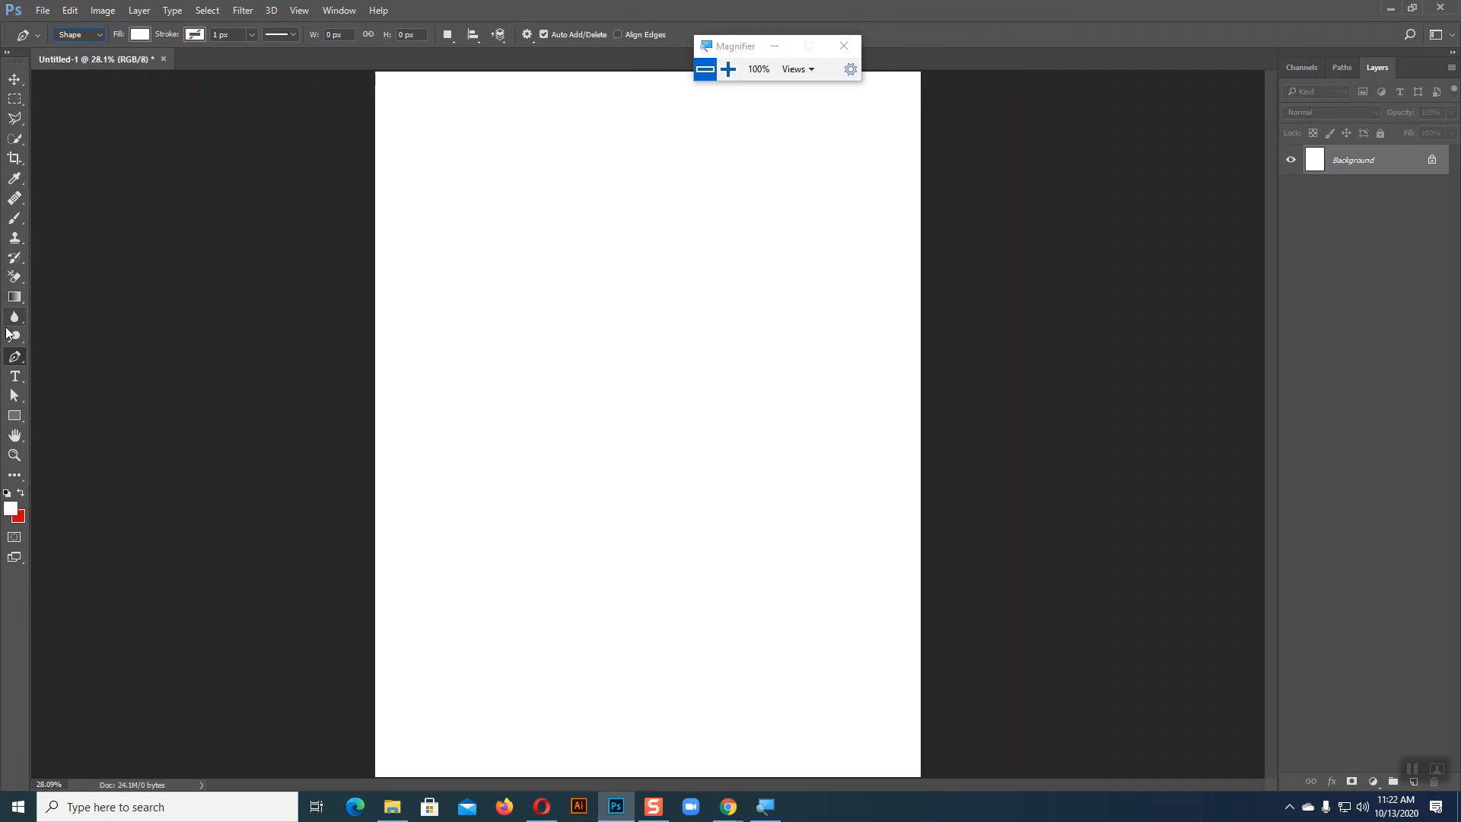
Draw a closed, curved five-point shape of about 1554 × 1722 px in the middle of the page with the Pen tool
left_click(481, 310)
left_click_drag(583, 216, 707, 233)
left_click_drag(796, 257, 819, 379)
left_click(782, 492)
left_click_drag(606, 557, 519, 528)
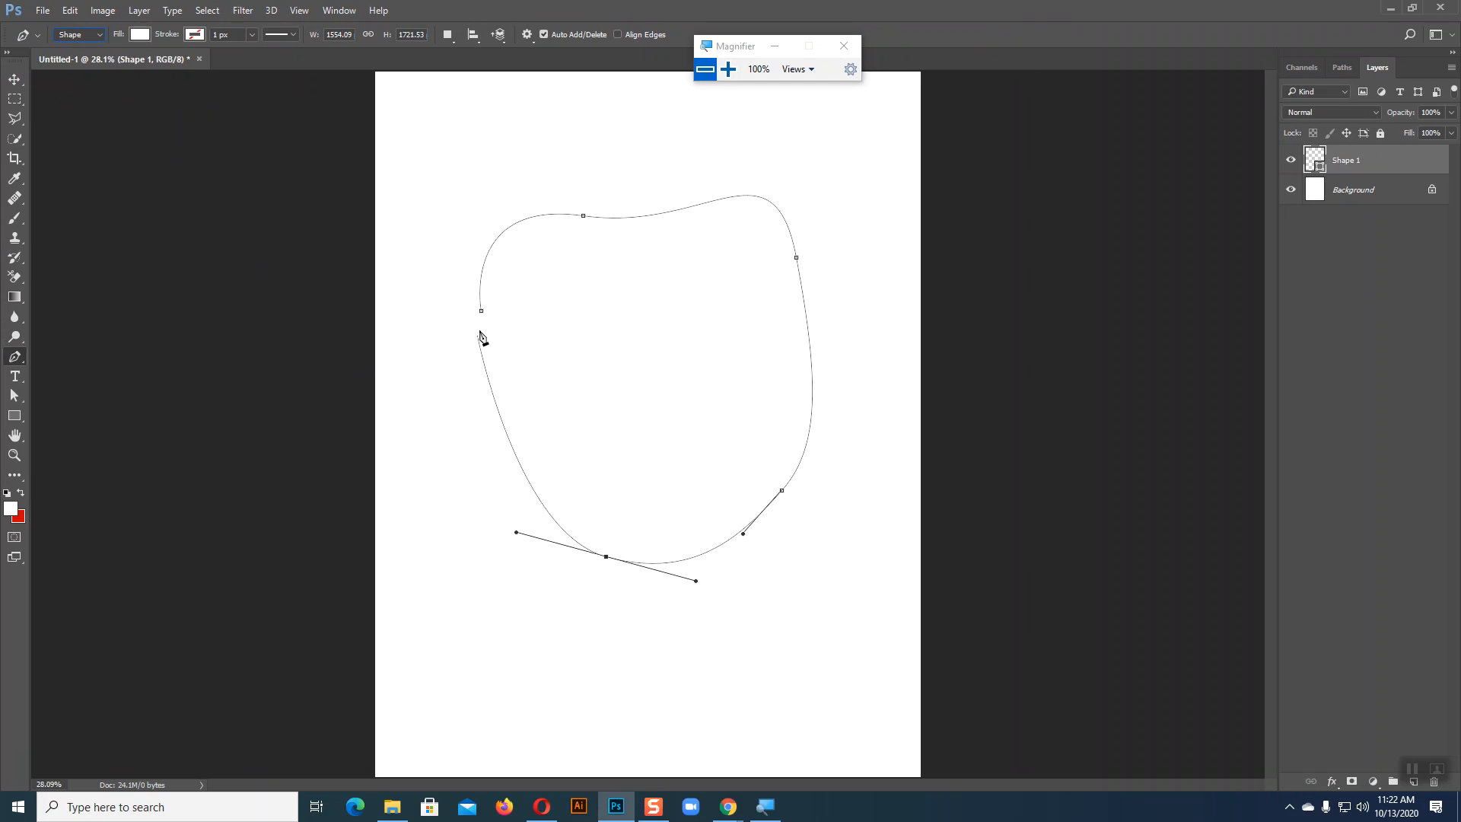
left_click(481, 310)
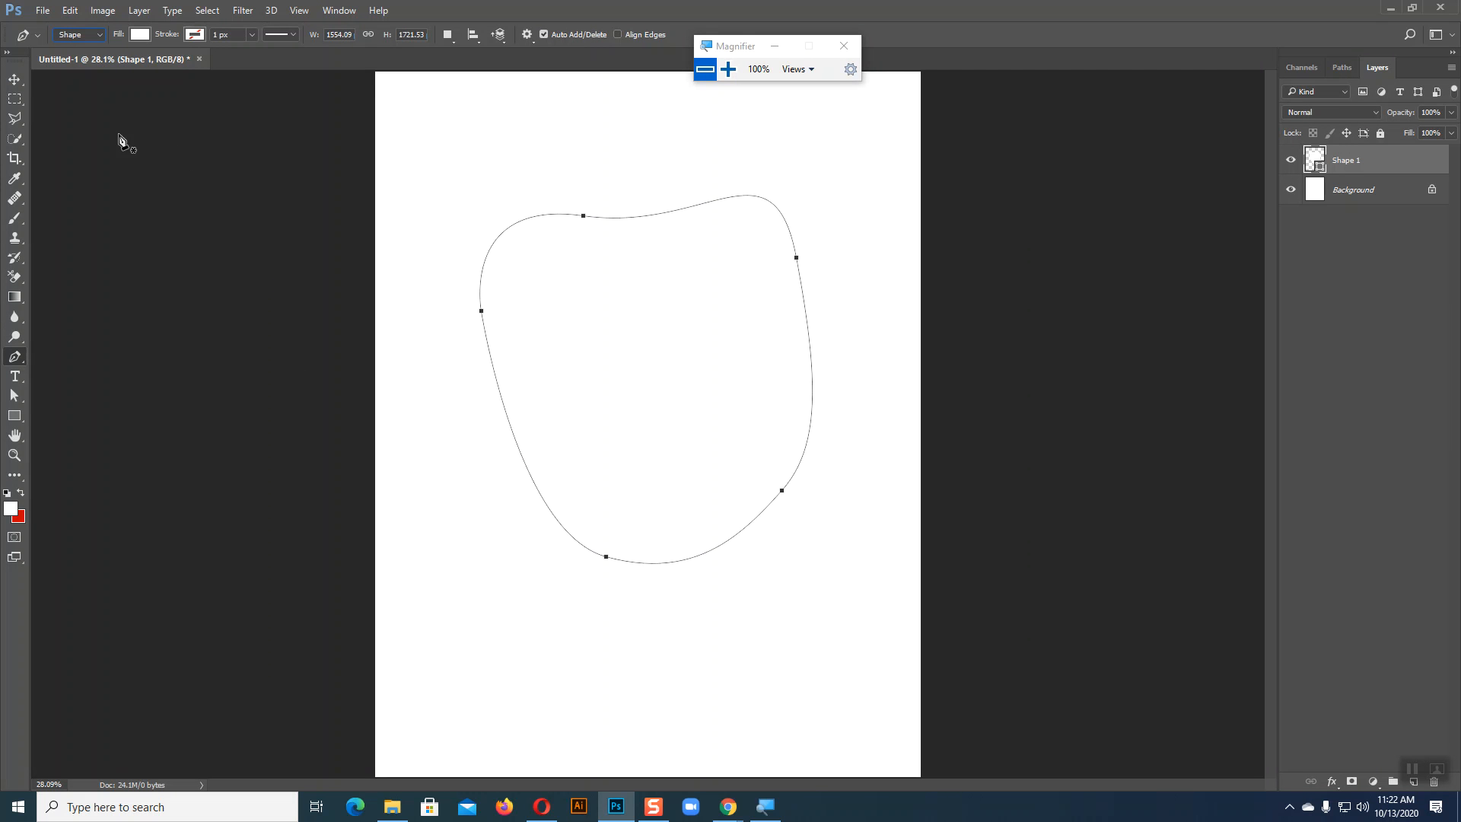
Fill the closed pen shape with the red background color
left_click(14, 79)
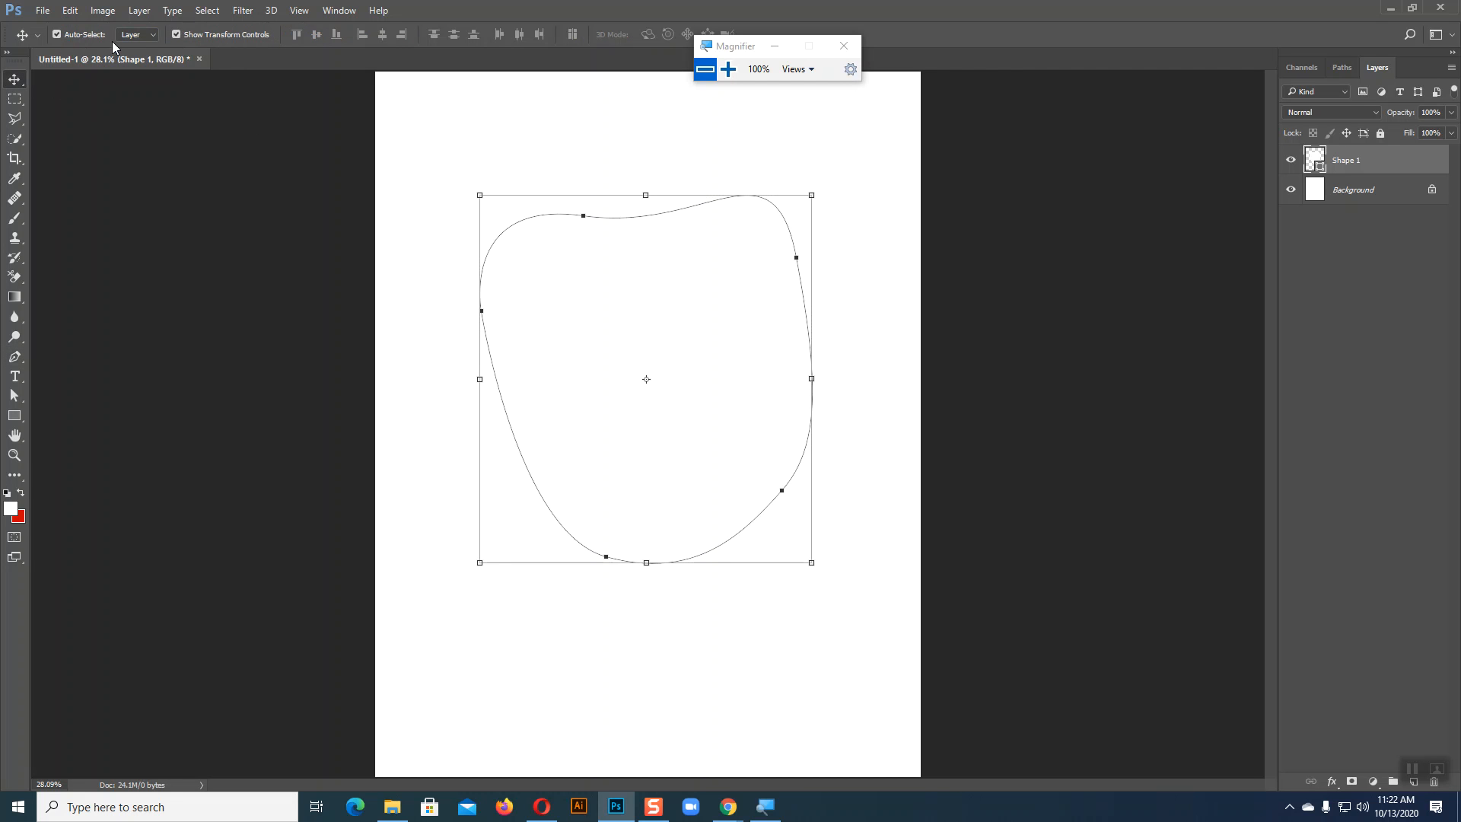
key("ctrl")
key("ctrl+BackSpace")
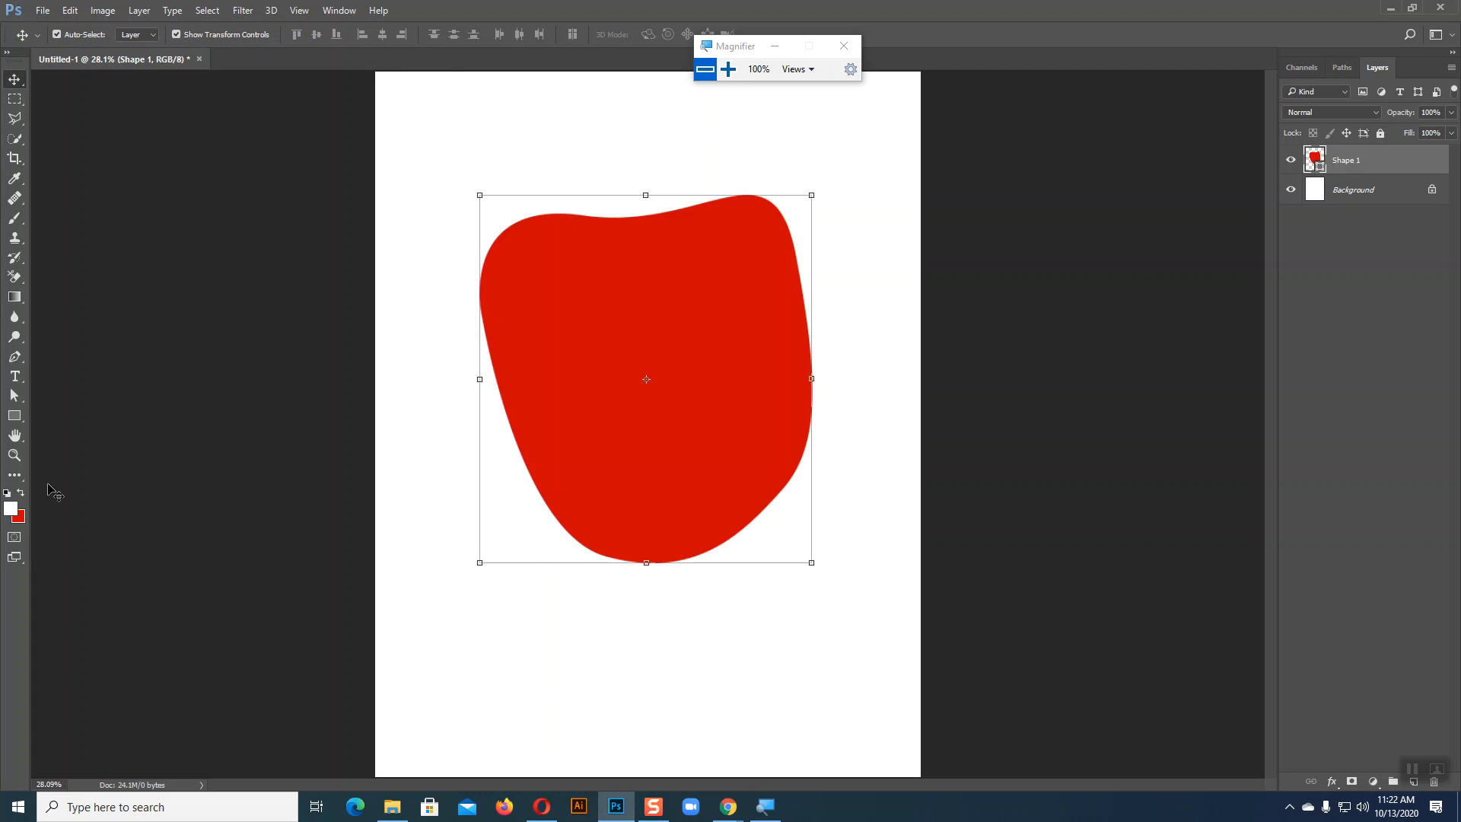
Move the red shape around on the page and delete its layer
left_click(593, 117)
left_click(653, 349)
left_click_drag(685, 365, 706, 415)
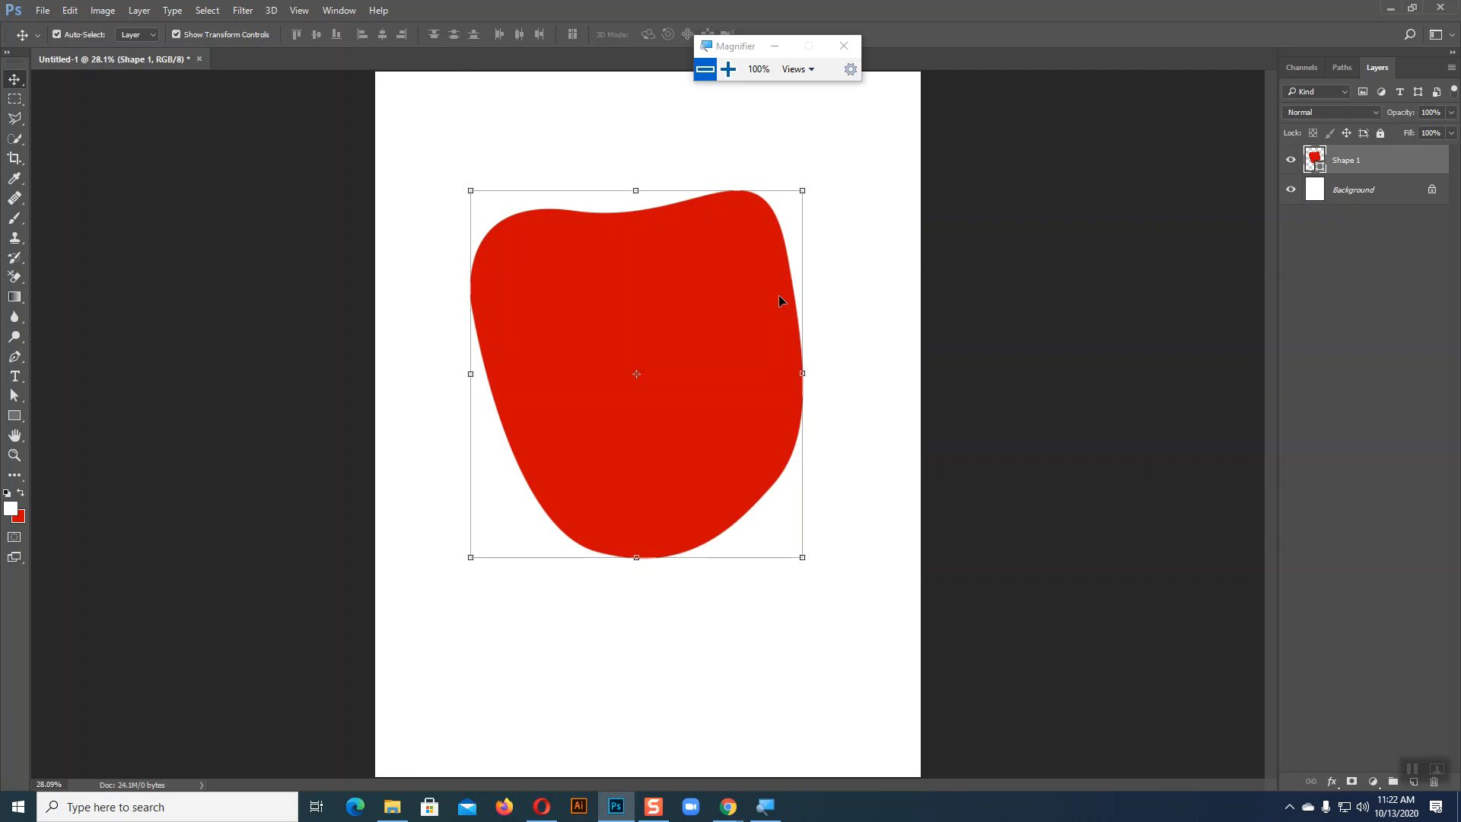
key("Delete")
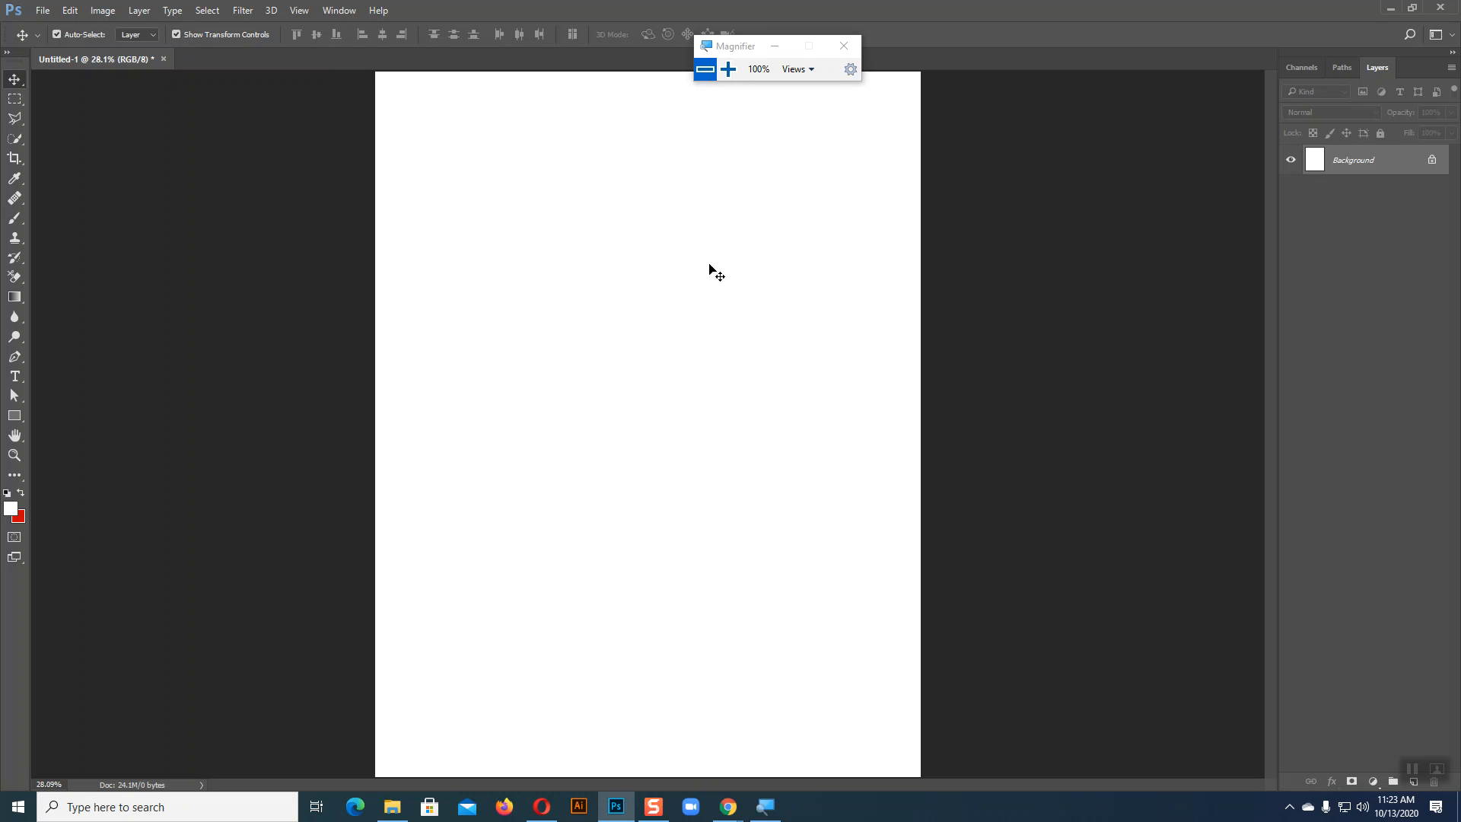
Start a new Pen shape in Shape mode with an arched segment about 1405 × 423 px, removing the second anchor's outgoing handle
left_click(14, 356)
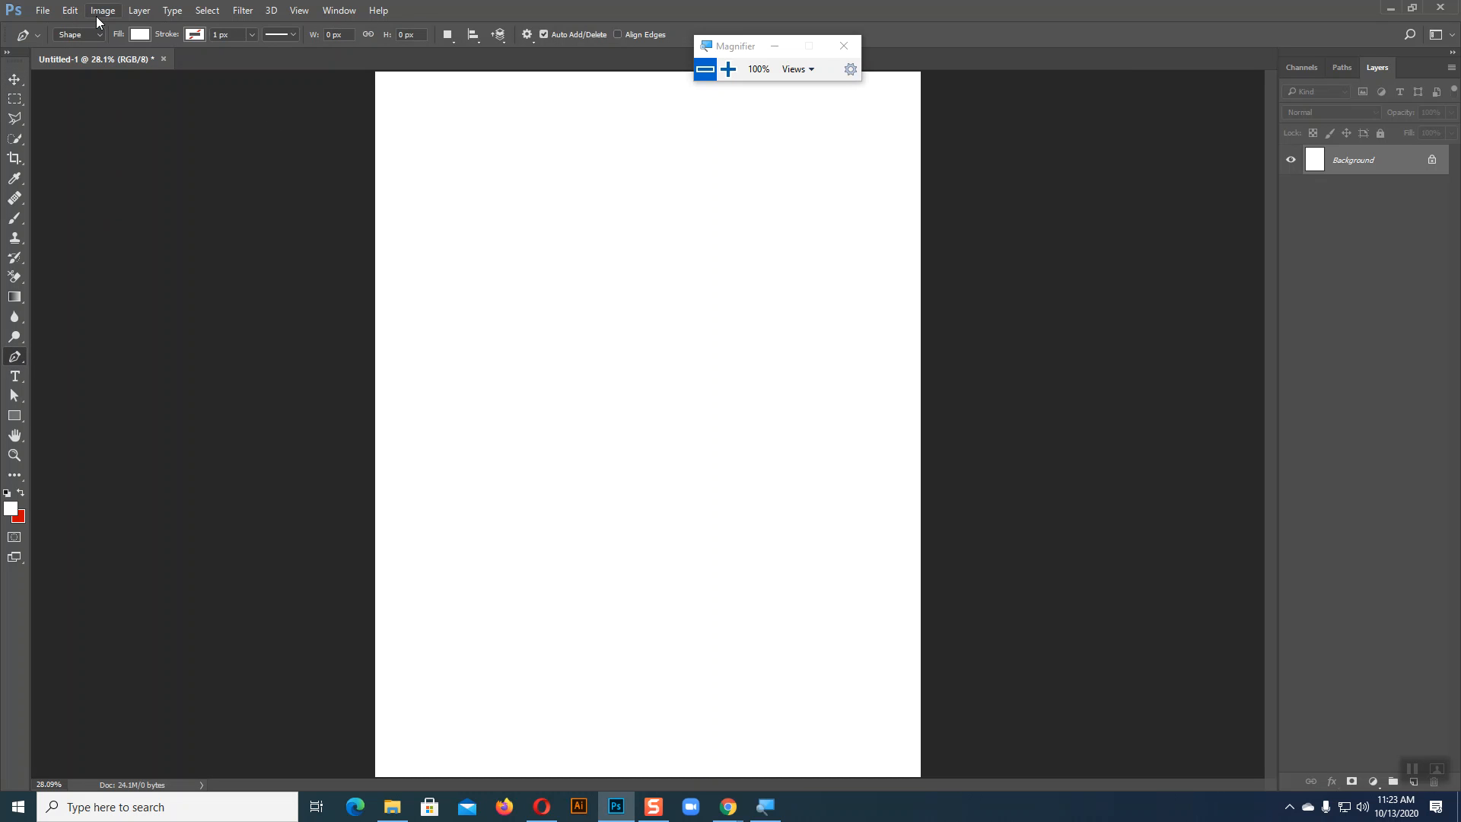
left_click(79, 34)
left_click(80, 34)
left_click(469, 318)
left_click_drag(768, 247, 966, 326)
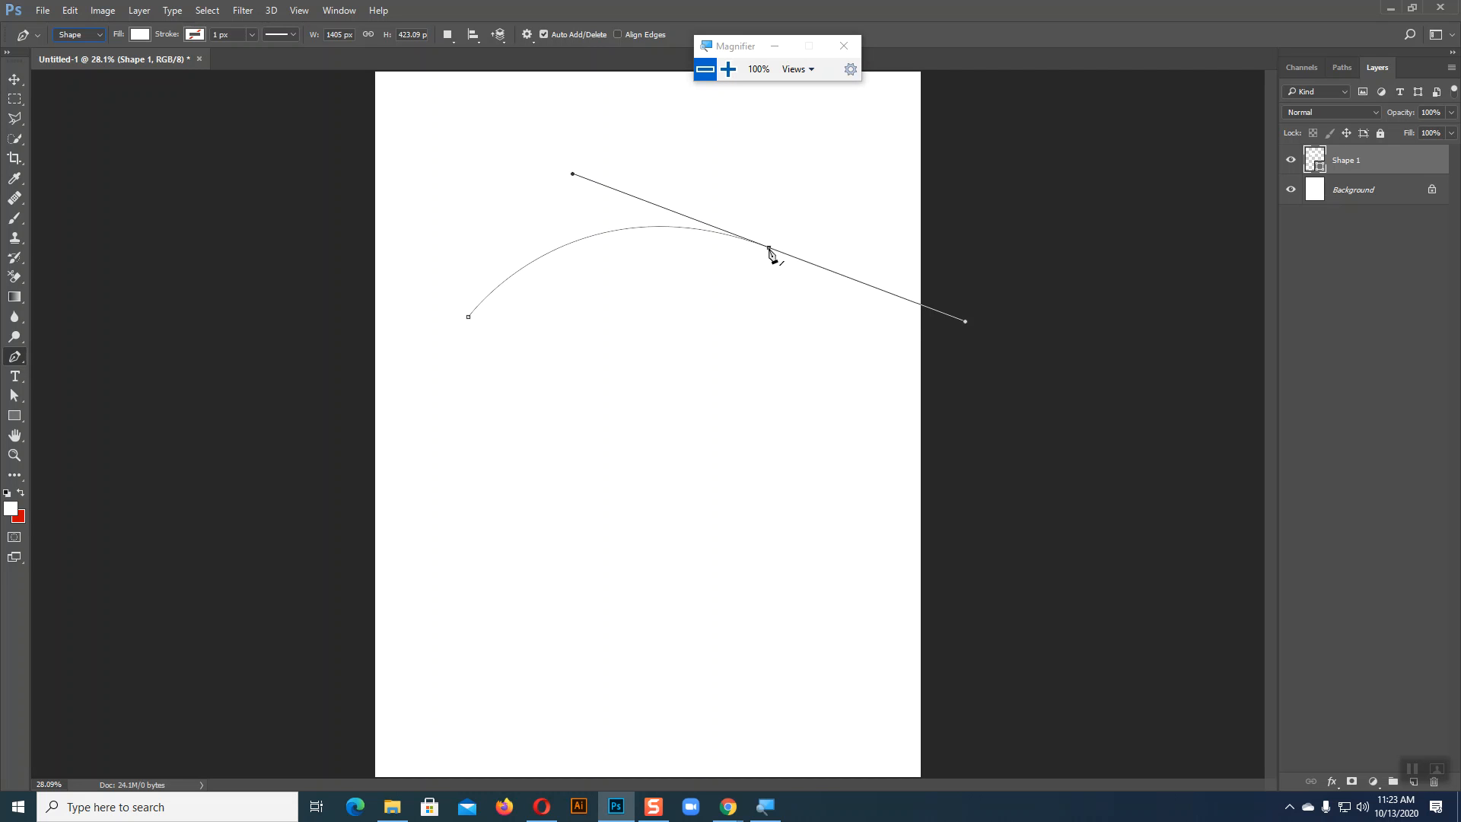
left_click(770, 249)
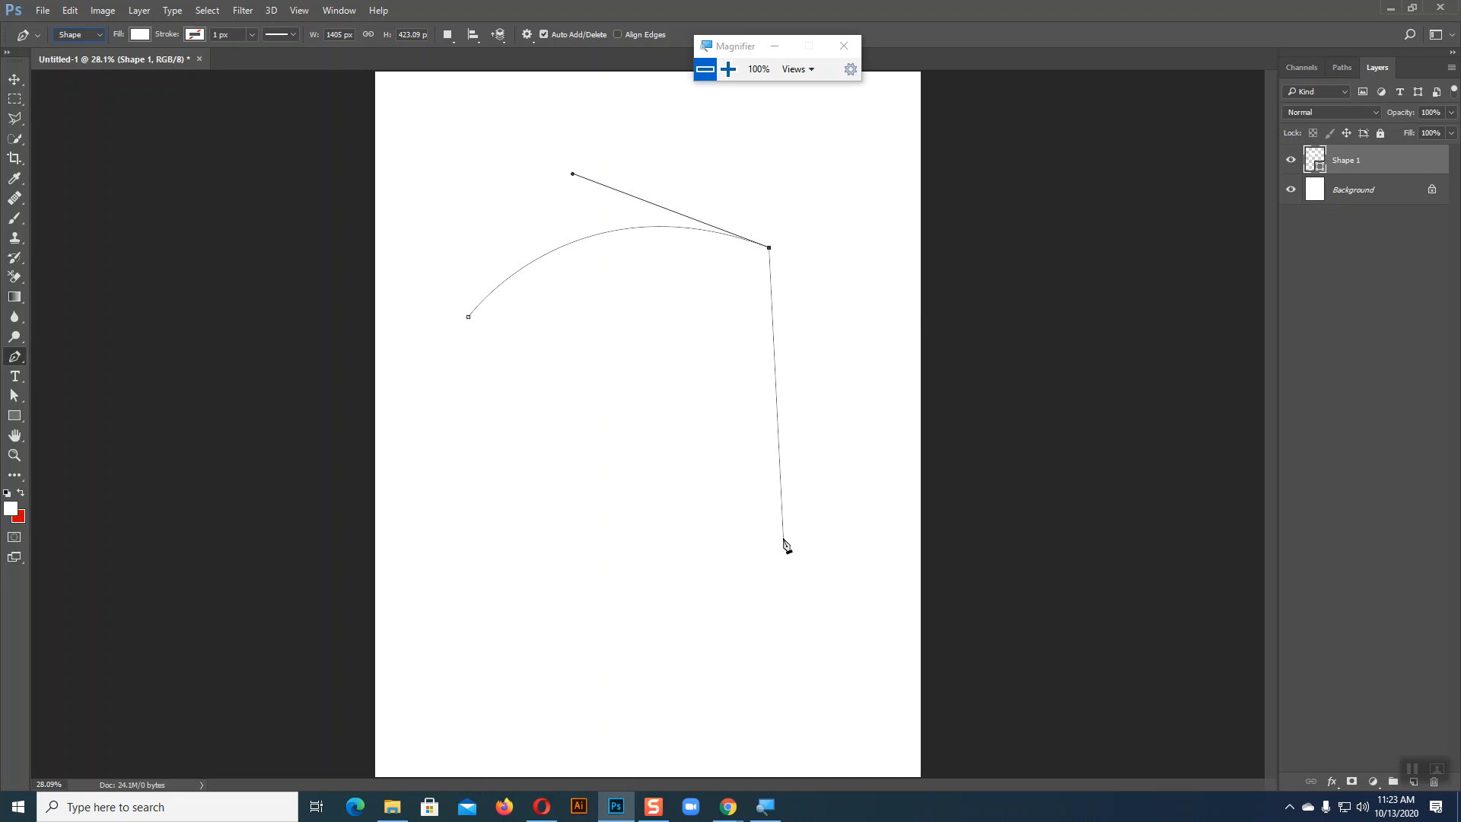
Continue the path with curved segments that loop across themselves near the page bottom and close it at the first anchor
left_click_drag(798, 434, 710, 500)
left_click_drag(657, 570, 689, 672)
left_click_drag(832, 675, 867, 632)
left_click_drag(734, 563, 517, 331)
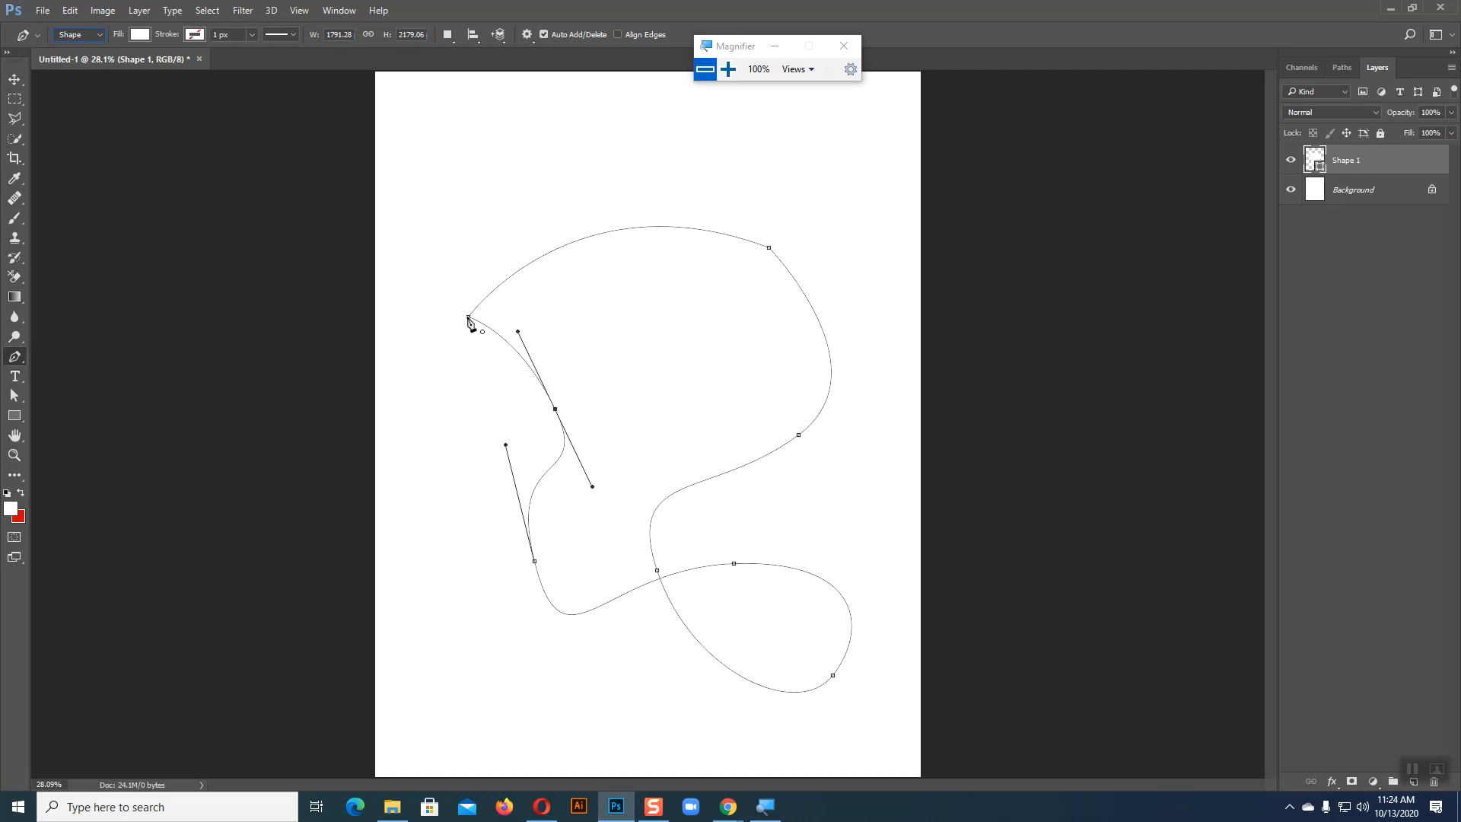
left_click(468, 317)
Fill the looping shape with the red background color and delete its layer
left_click(8, 77)
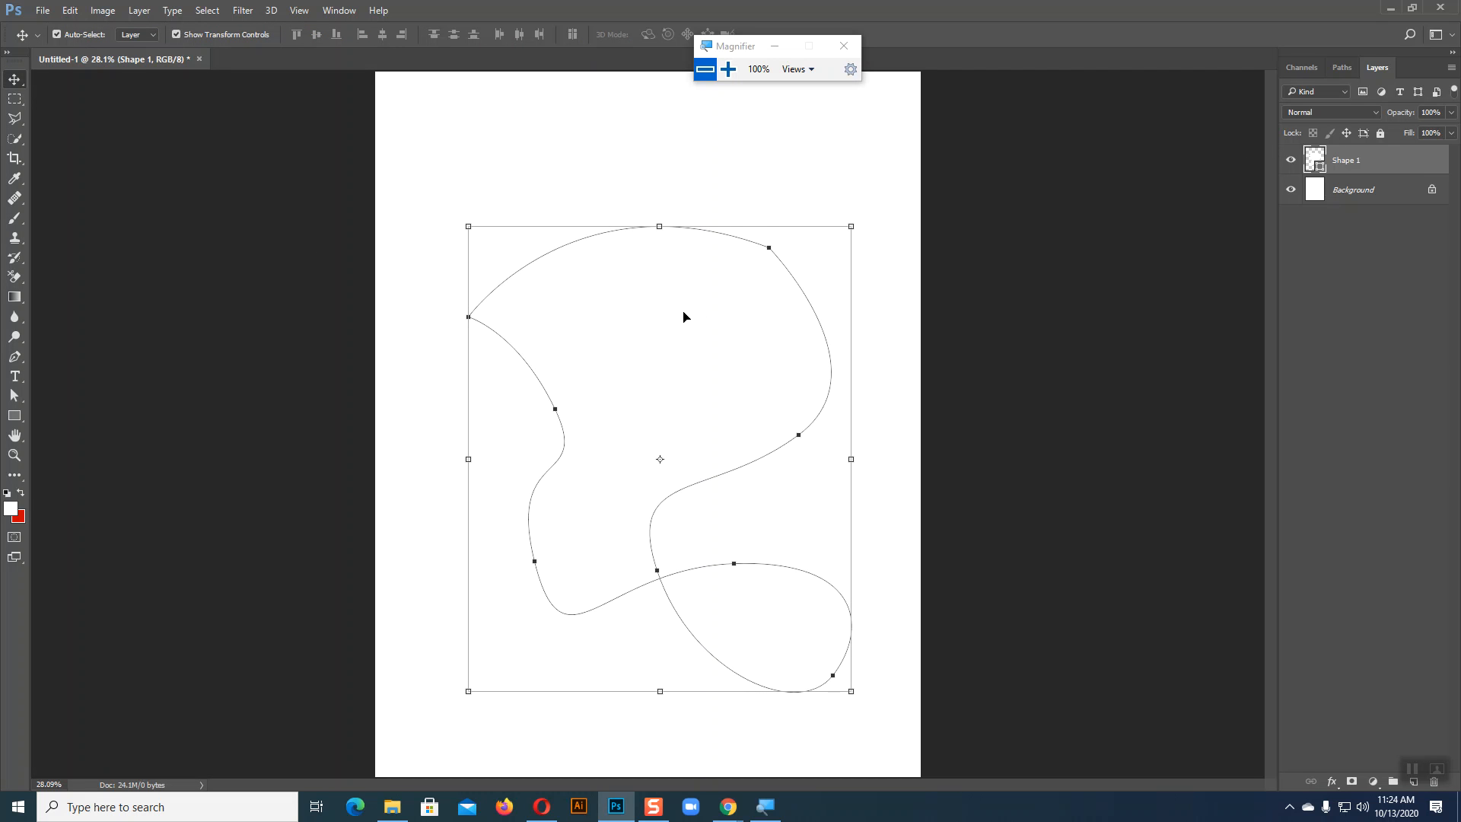
key("ctrl+BackSpace")
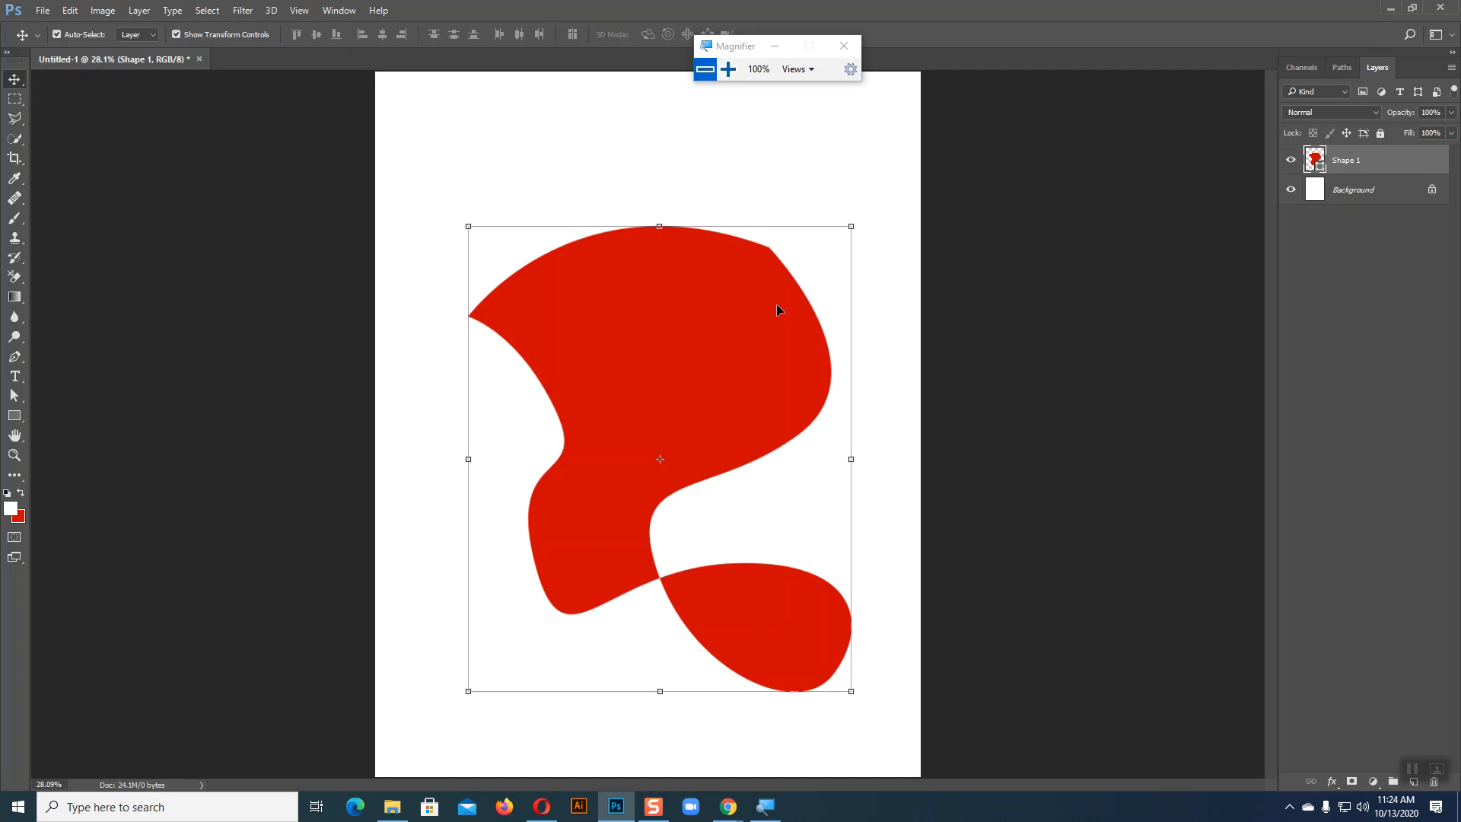
key("Delete")
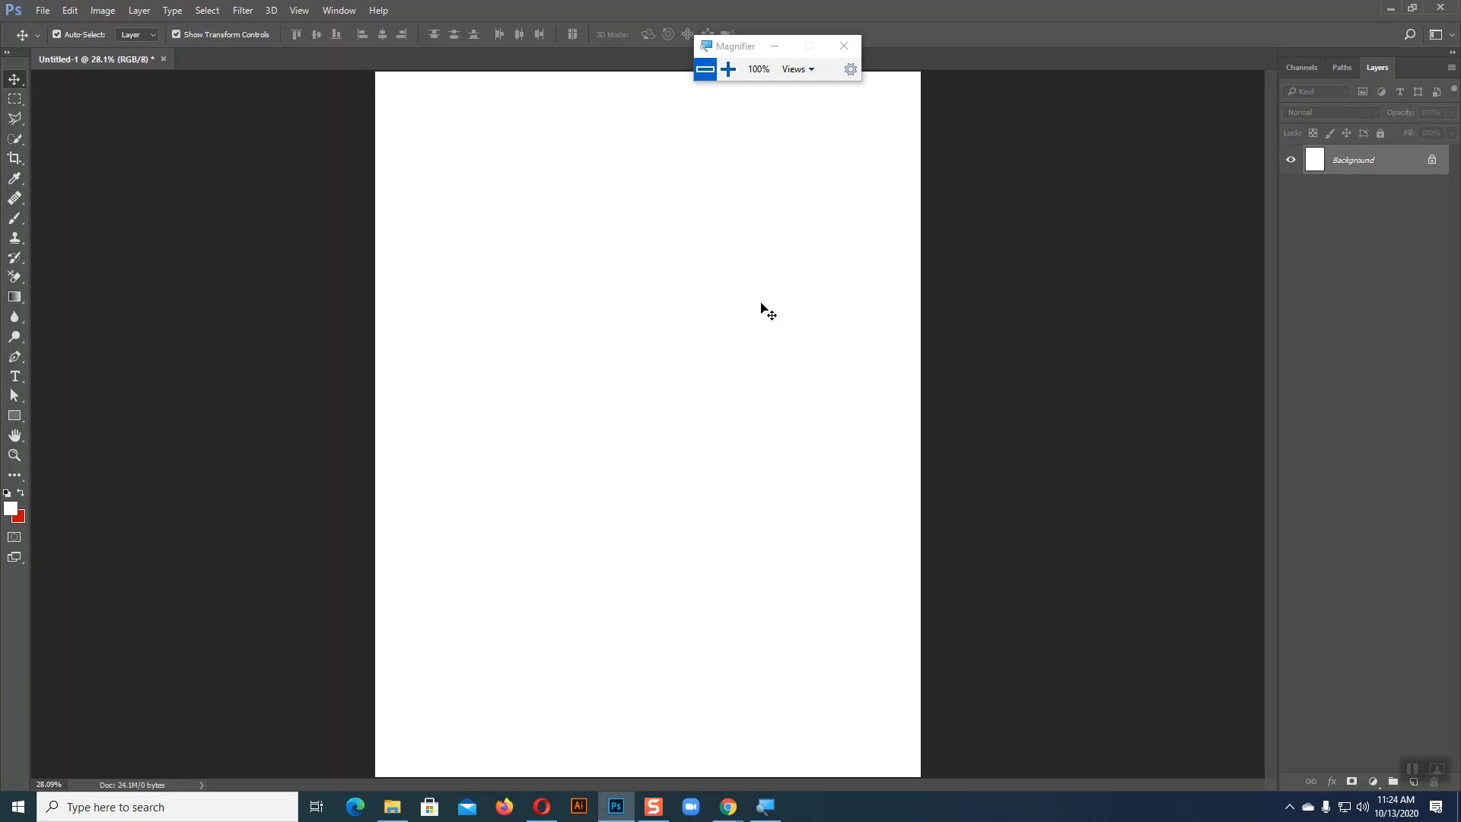
Set the foreground color to blue #116198 and activate the Pen tool in Shape mode
left_click(12, 359)
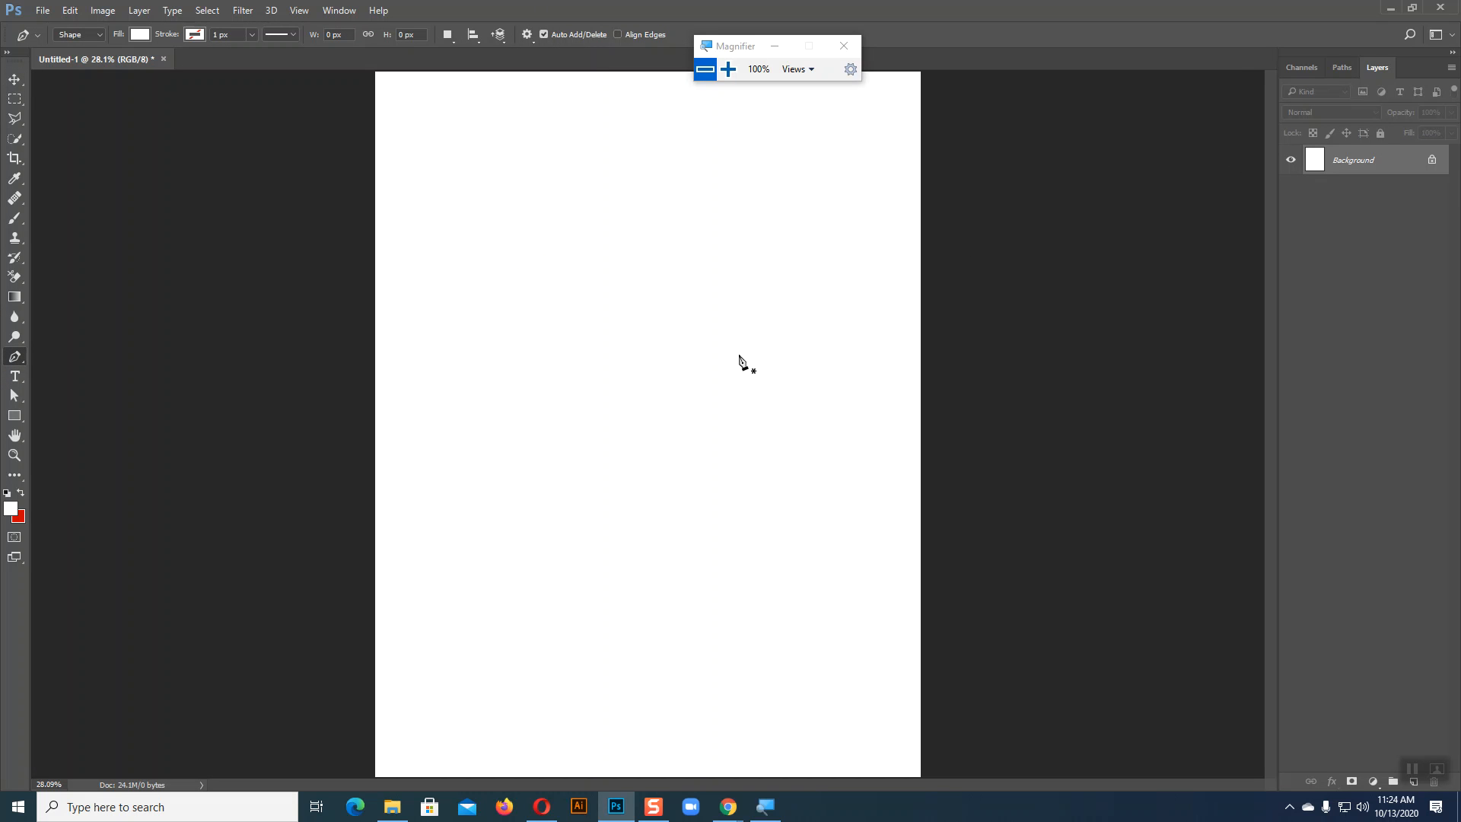
key("ctrl+minus")
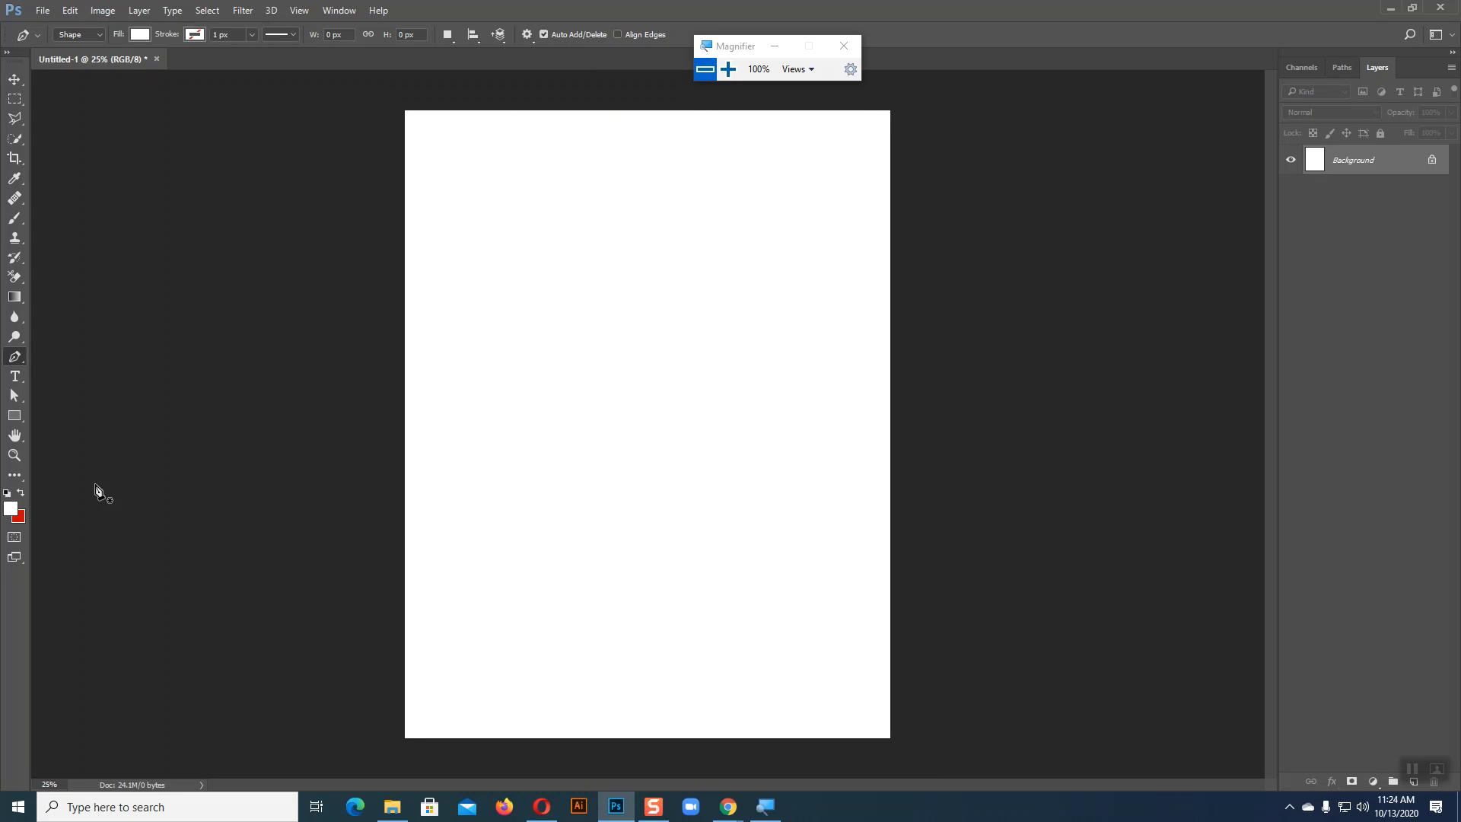
left_click(10, 508)
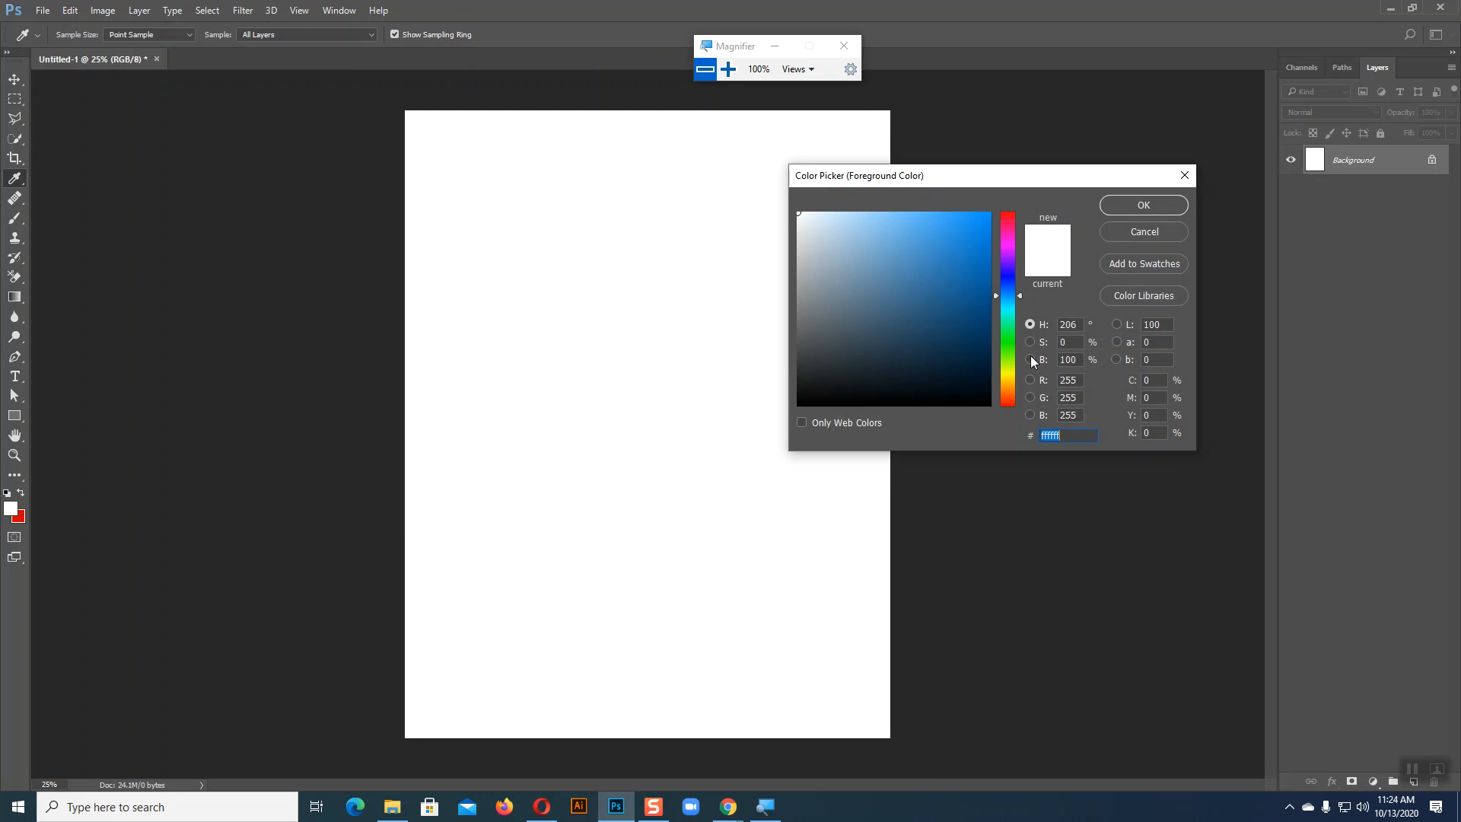
left_click(1009, 358)
left_click(969, 290)
left_click(1001, 385)
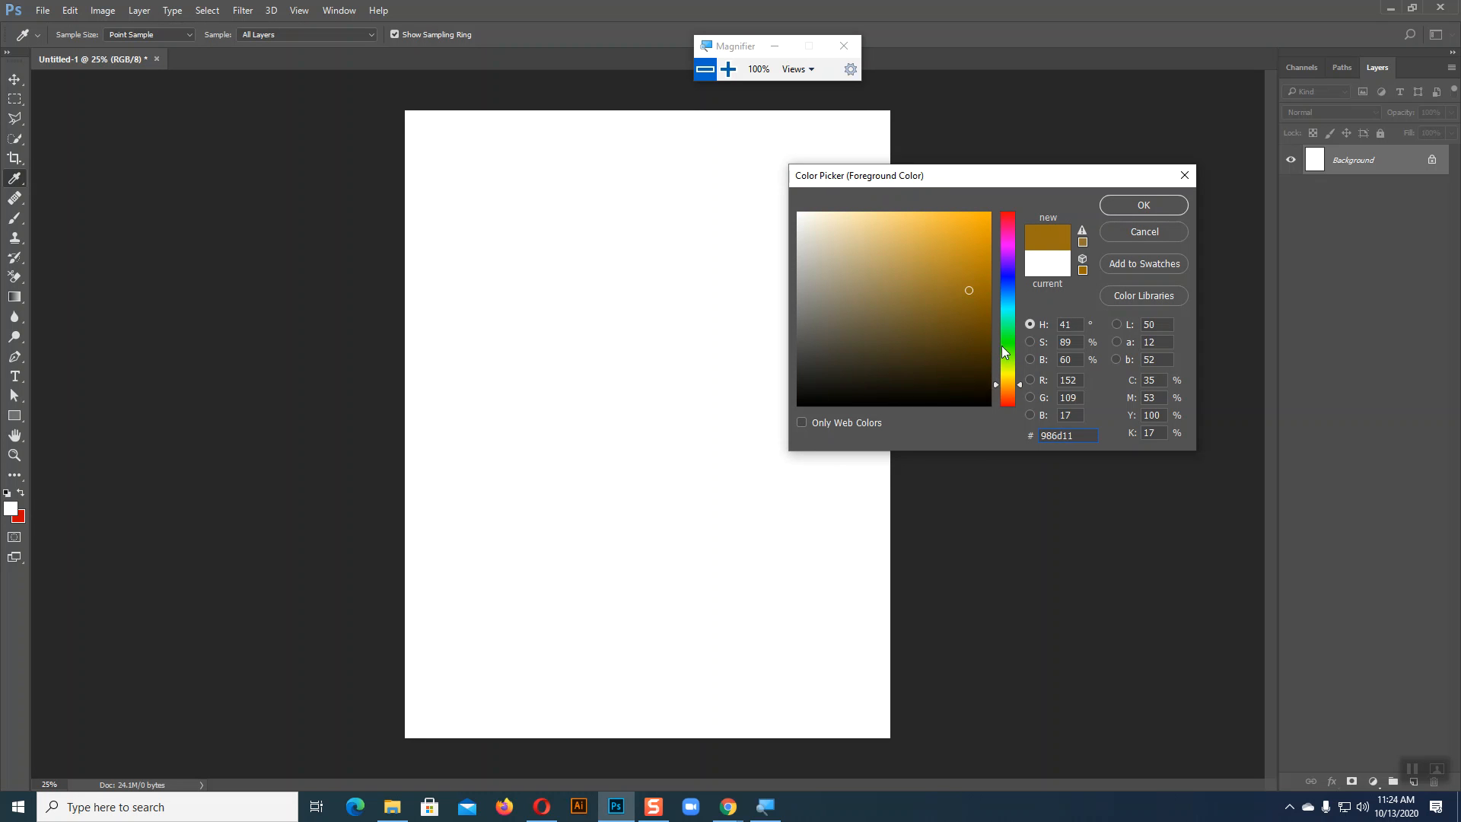
left_click_drag(997, 385, 1004, 296)
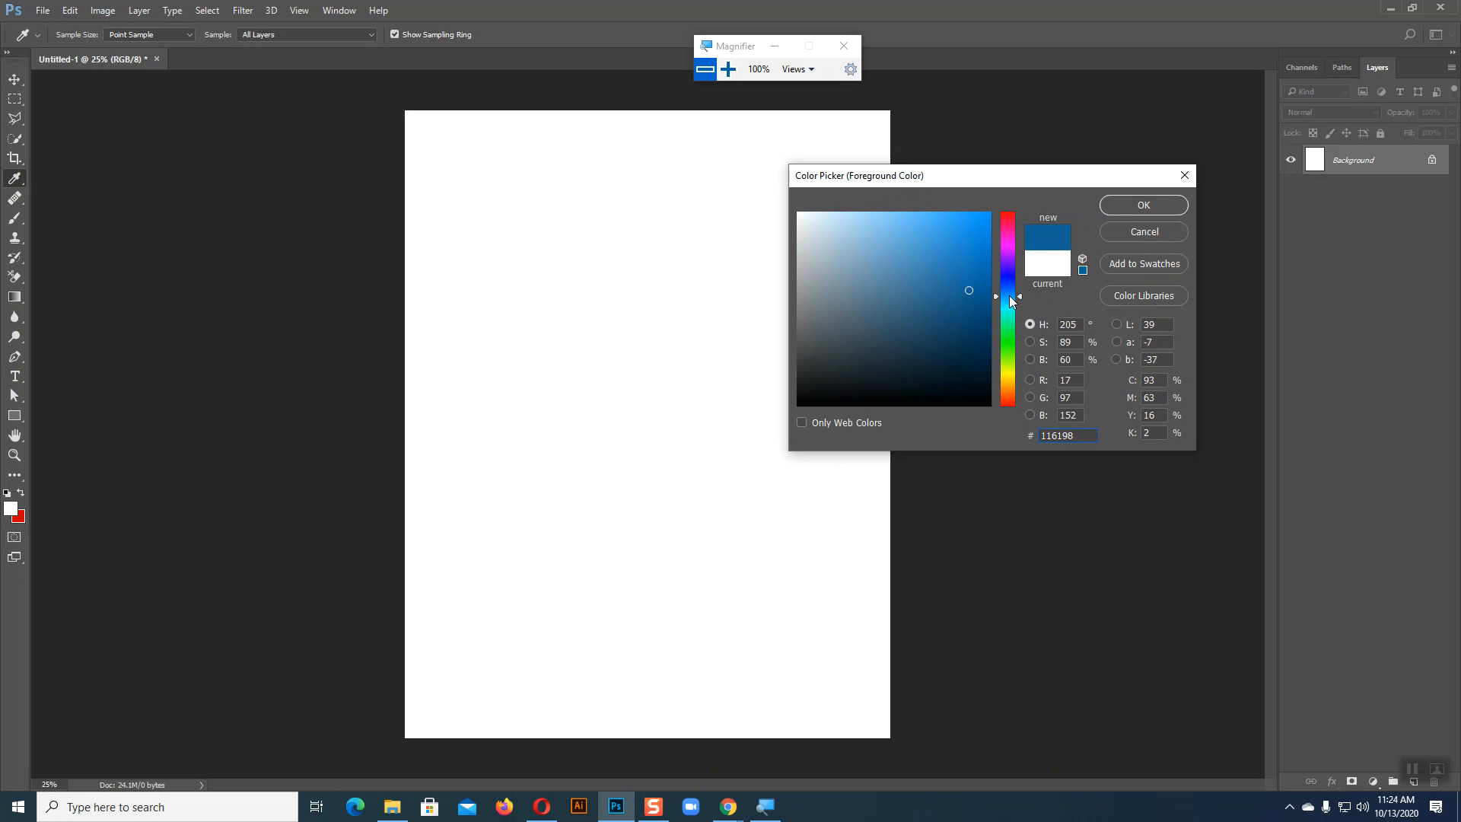
left_click(1144, 206)
key("p")
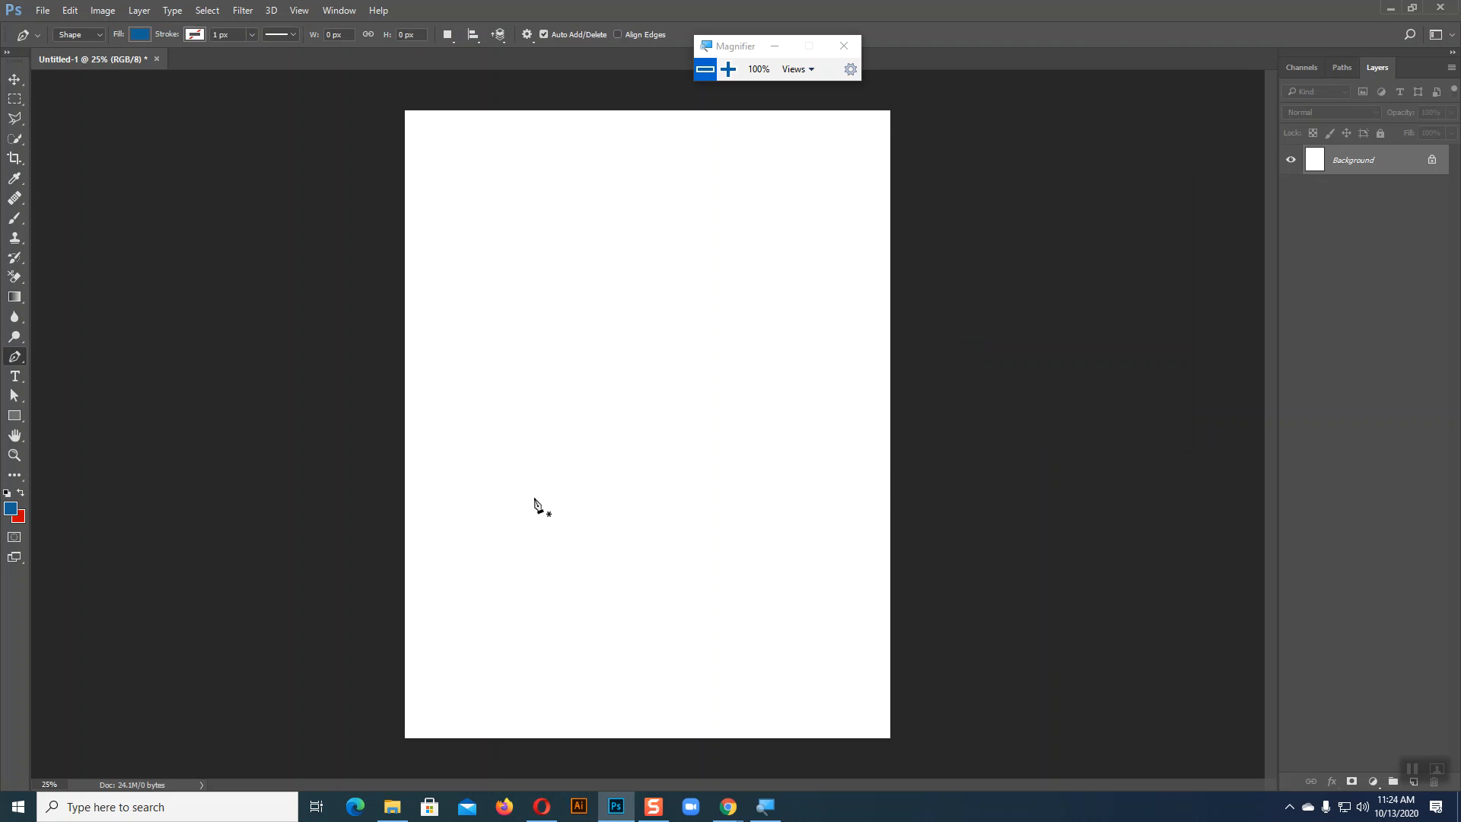
Draw a closed blue Pen shape about 2698 × 2088 px with a wavy upper edge, covering the lower part of the page
left_click(405, 579)
left_click_drag(631, 472, 808, 459)
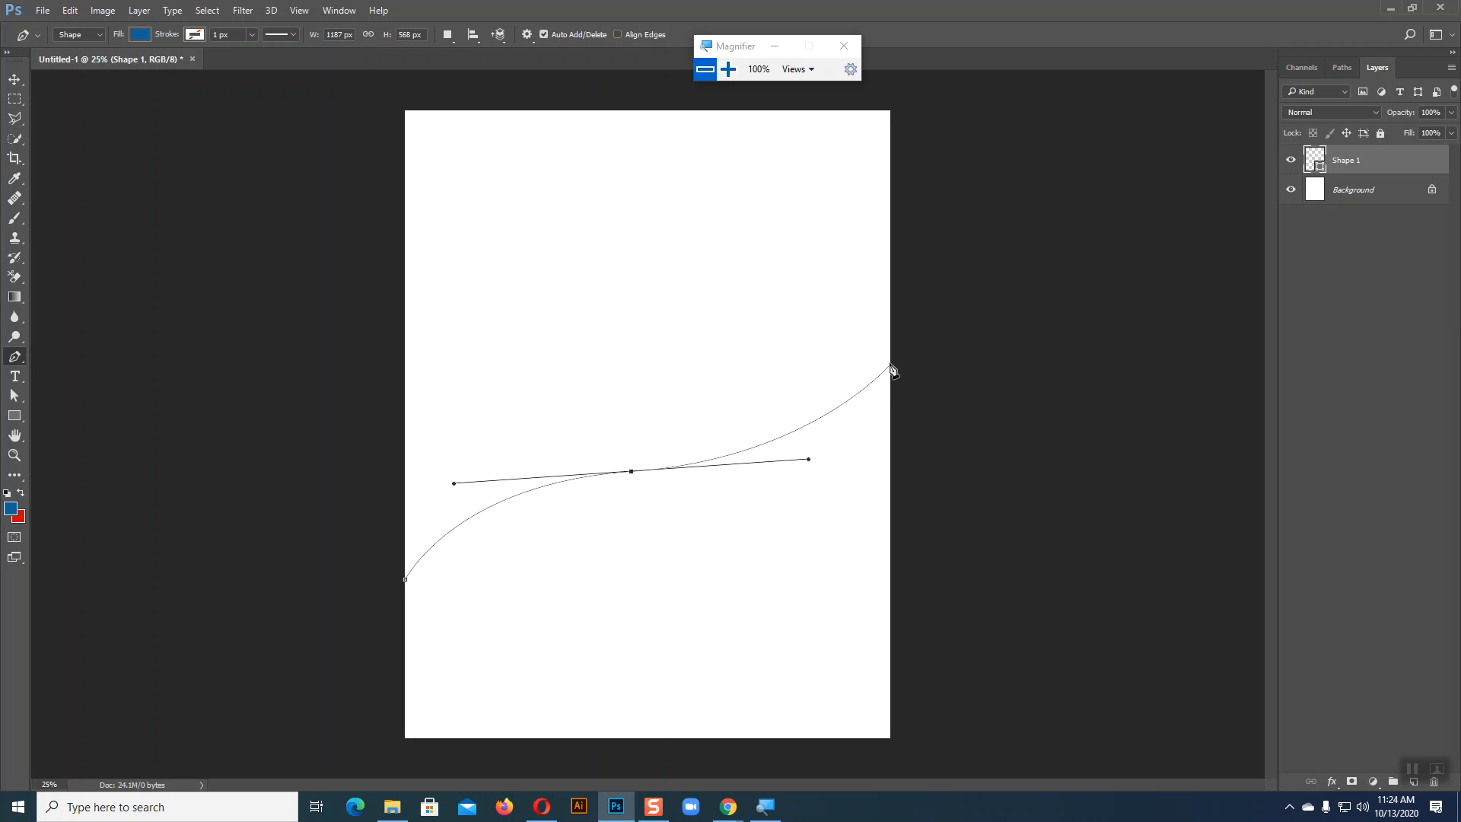
left_click_drag(892, 357, 894, 750)
left_click(378, 753)
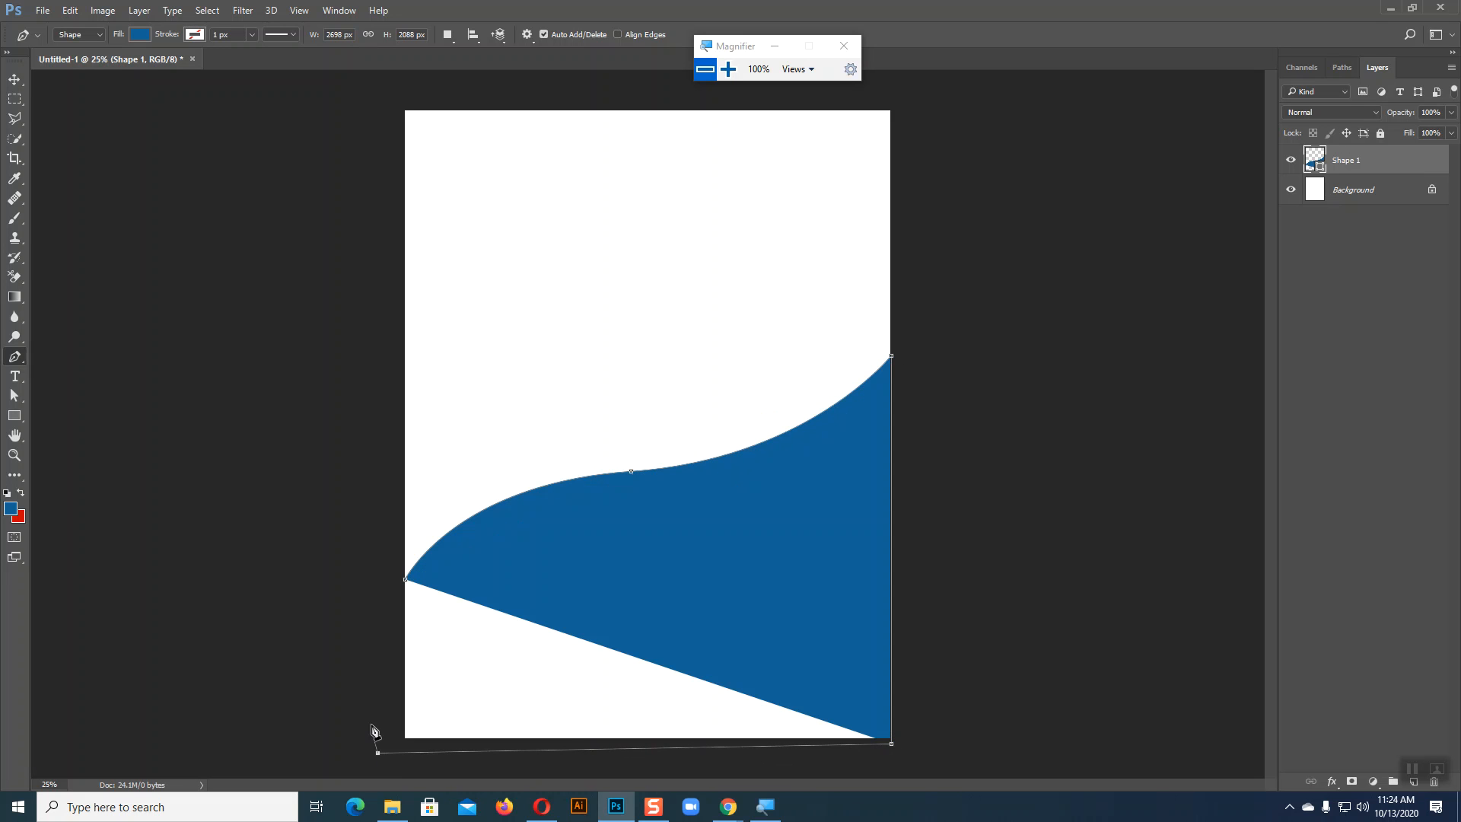
left_click(407, 580)
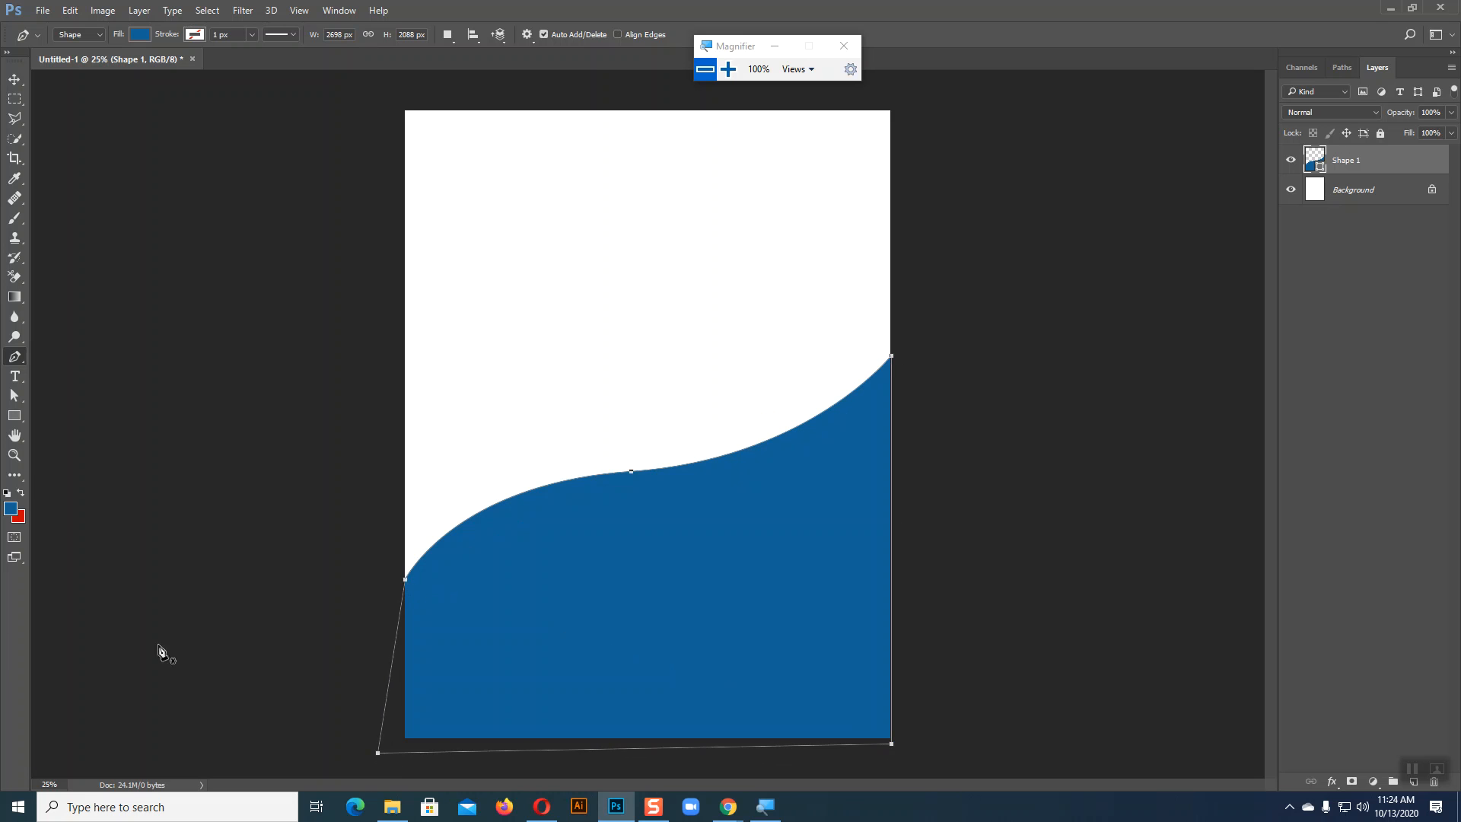
Move the blue wave shape straight up so that its lower edge sits above the page bottom
left_click(15, 80)
left_click(731, 615)
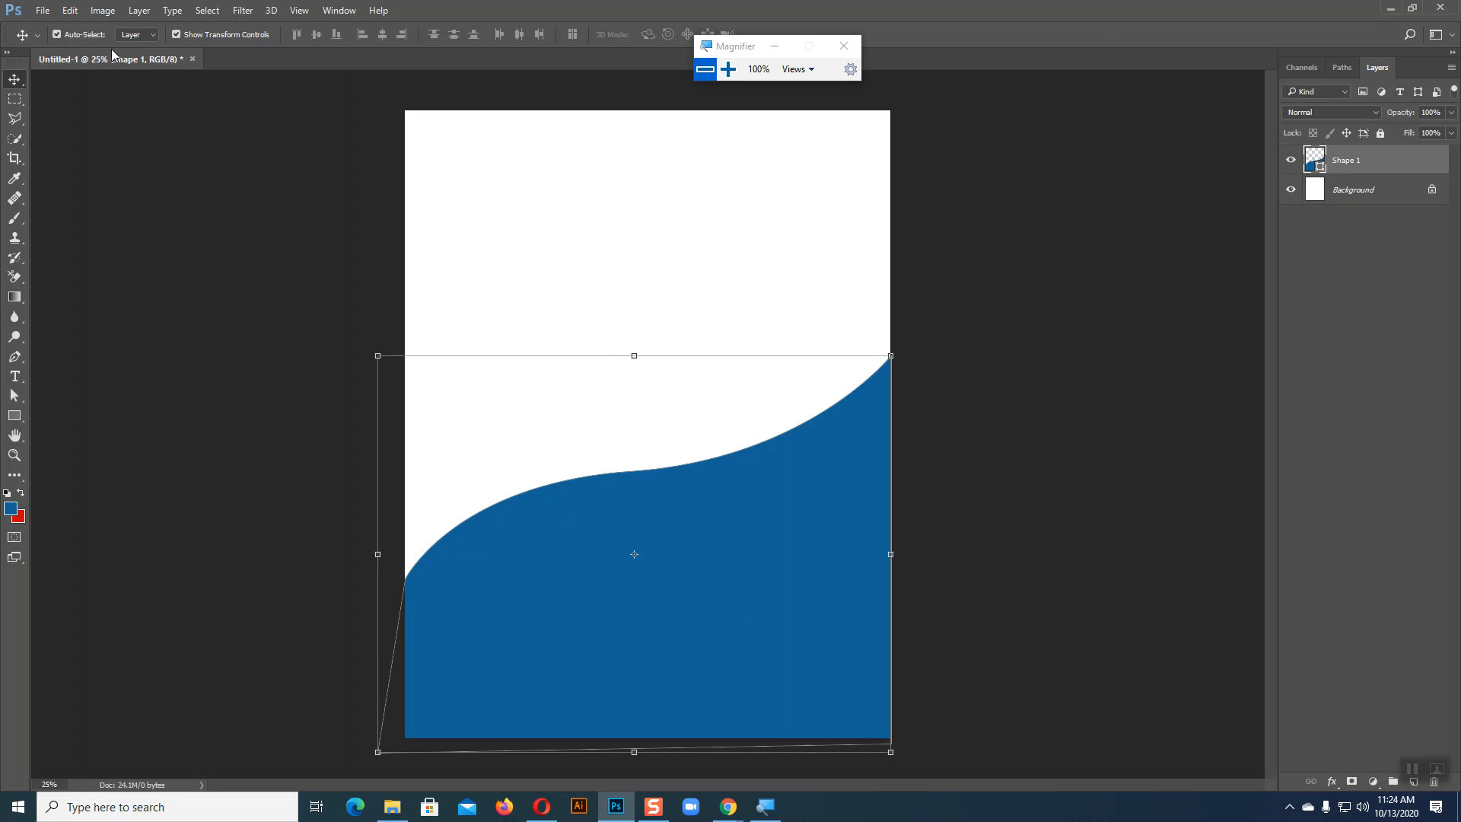
left_click(14, 359)
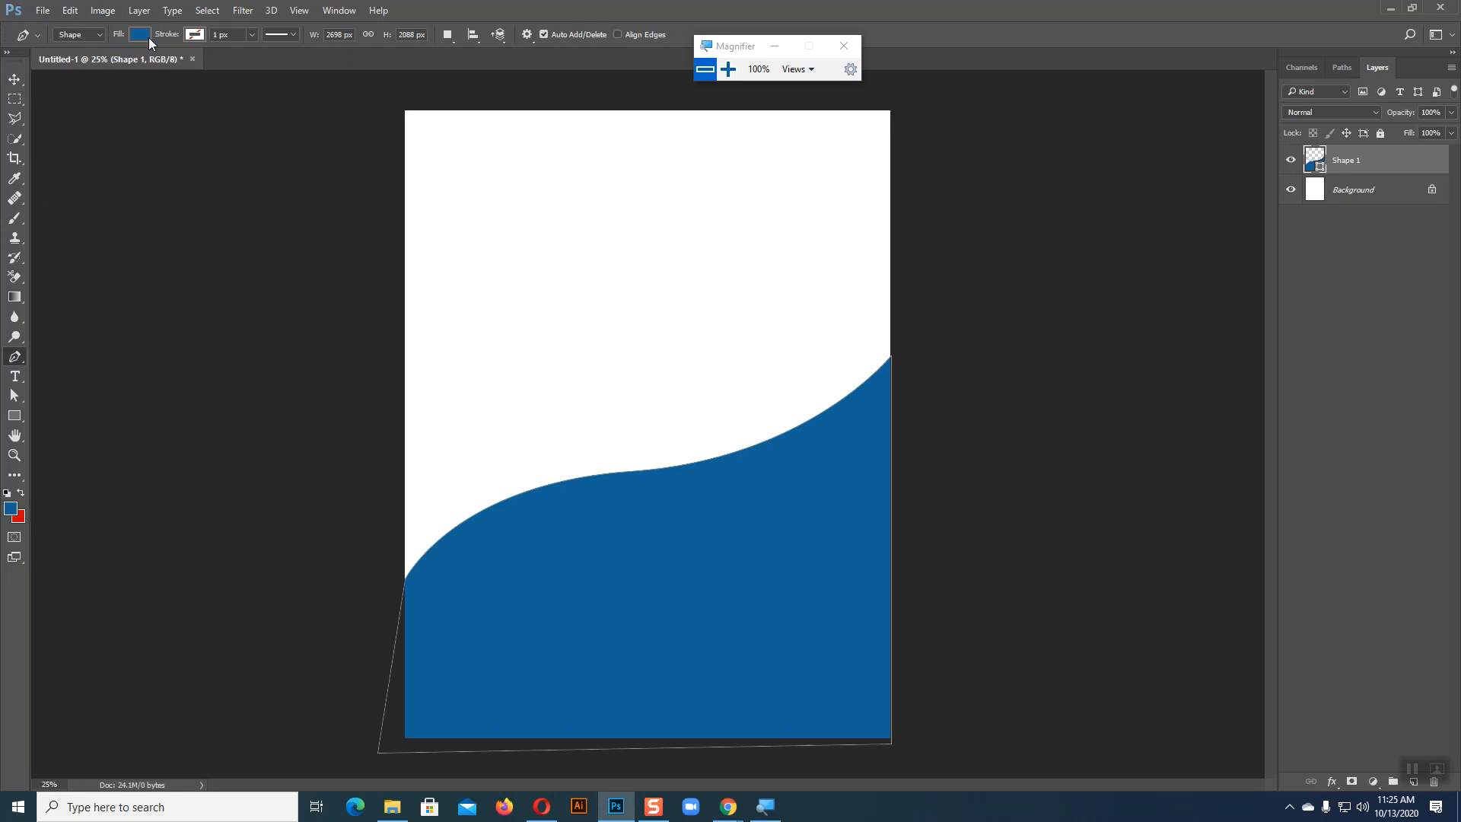
left_click(13, 80)
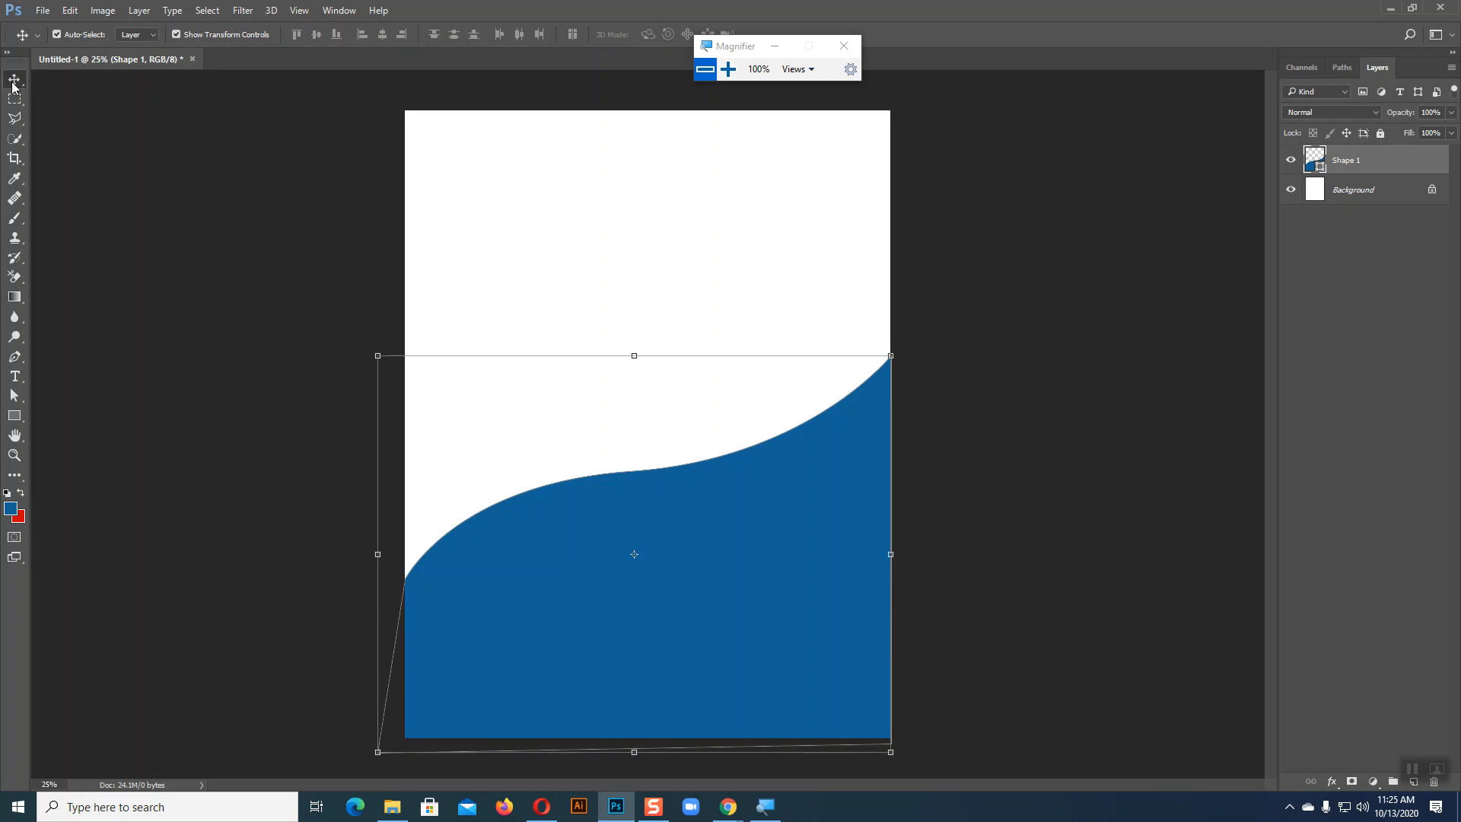
left_click_drag(739, 520, 736, 373)
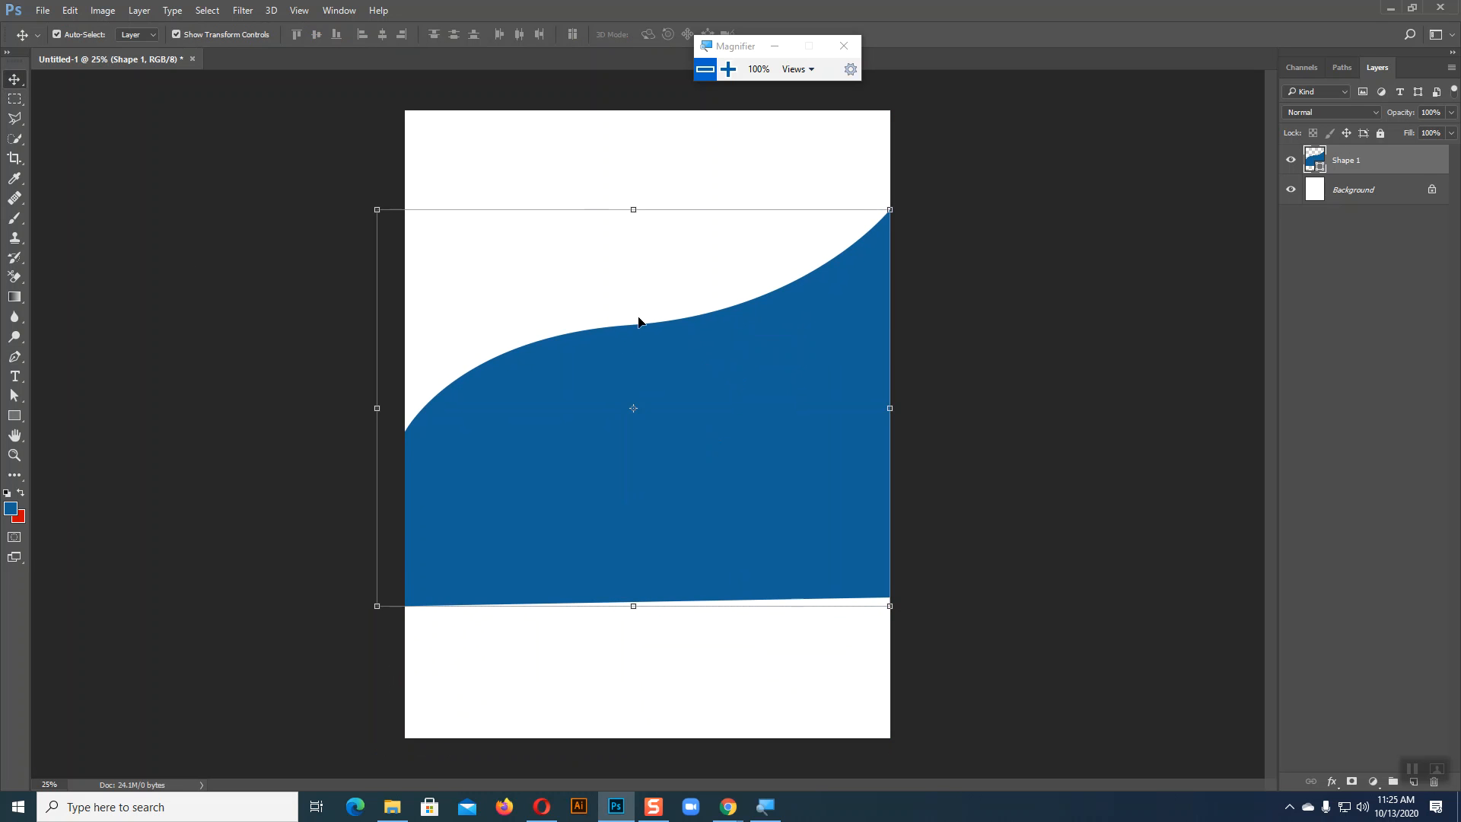
Add an anchor point just right of the wave's middle anchor and shift the shape slightly down with the Move tool
left_click(15, 357)
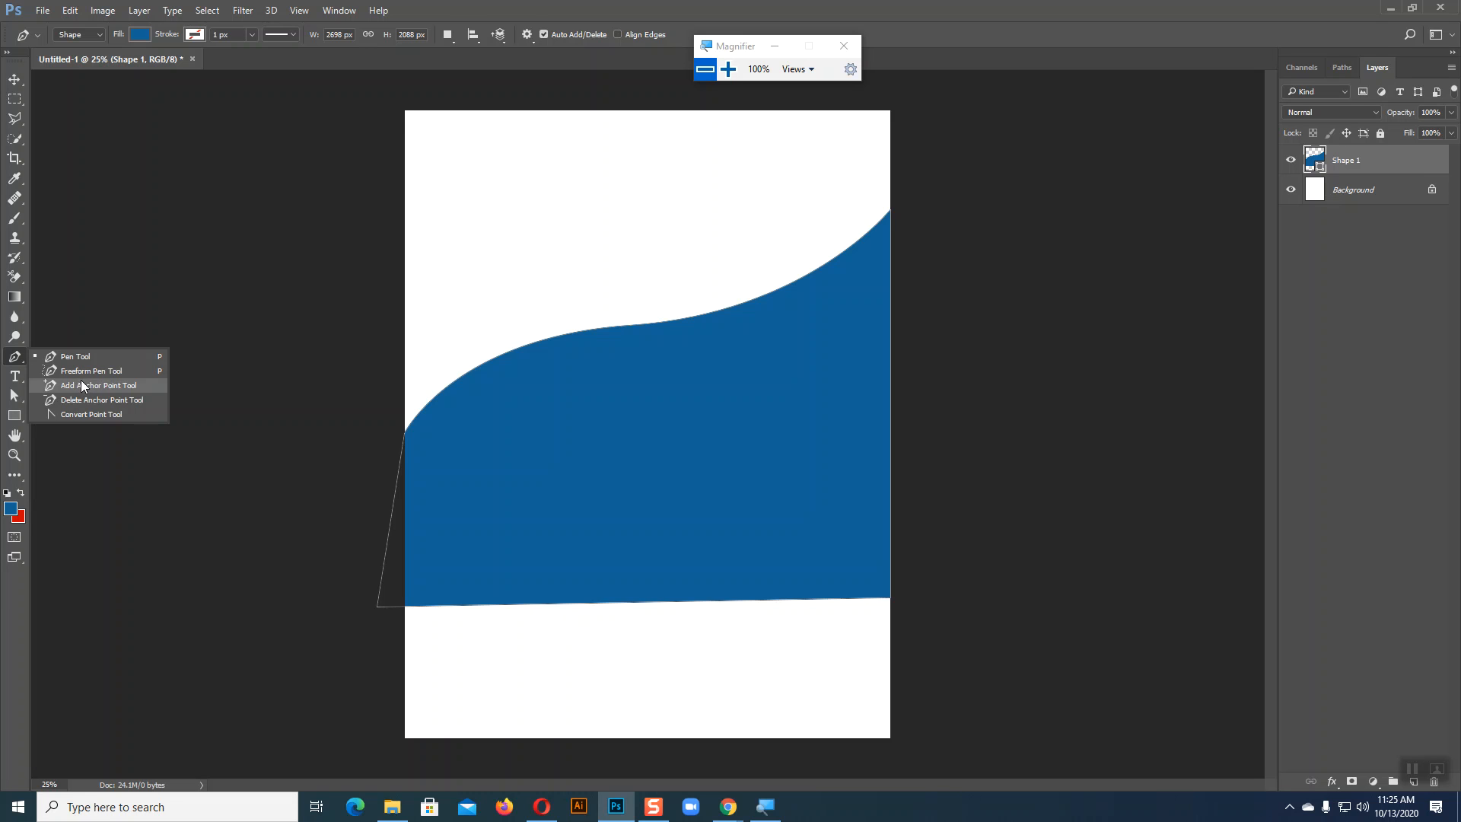
left_click(80, 383)
left_click(666, 328)
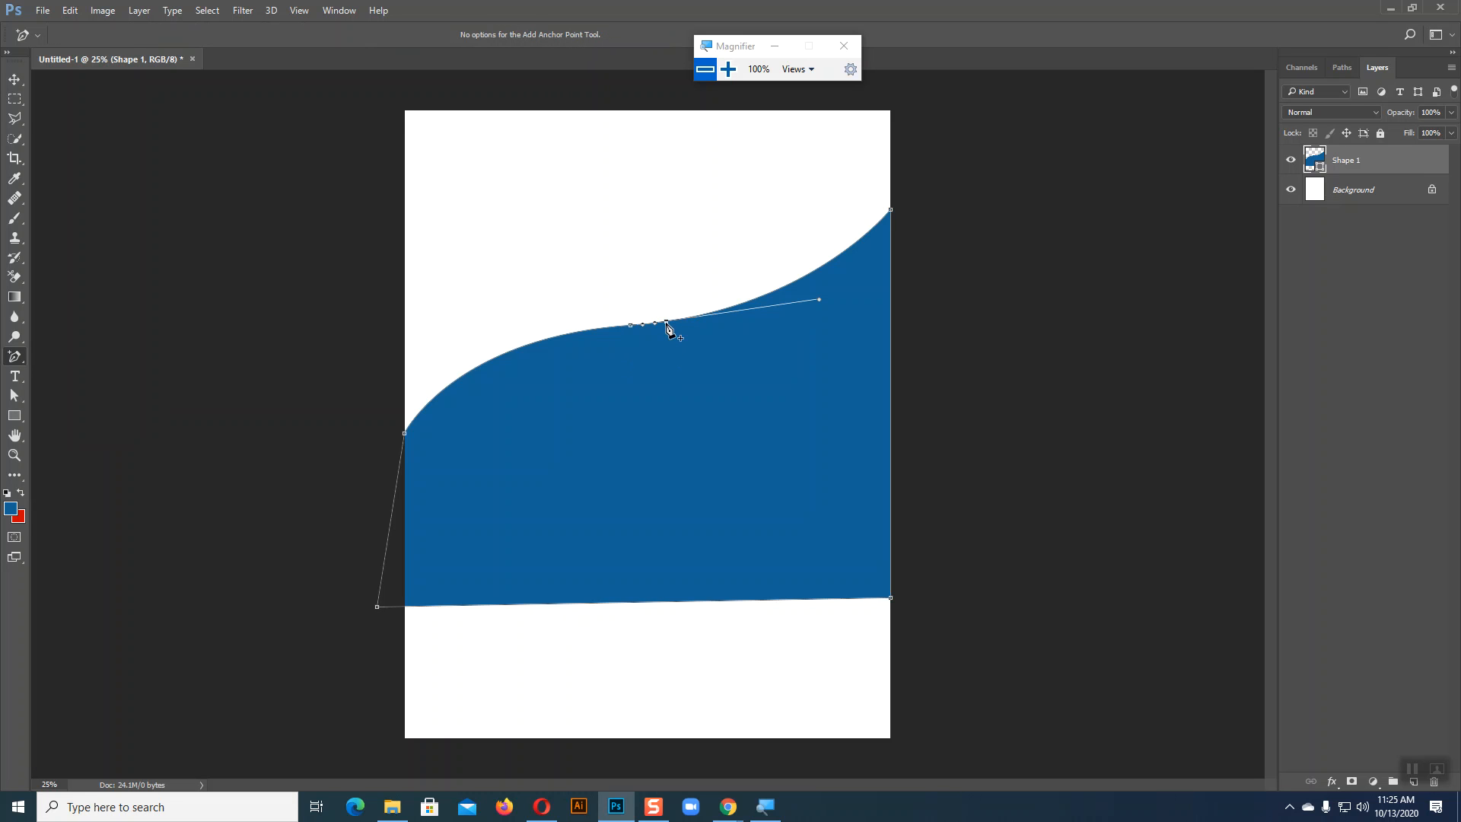
left_click(14, 79)
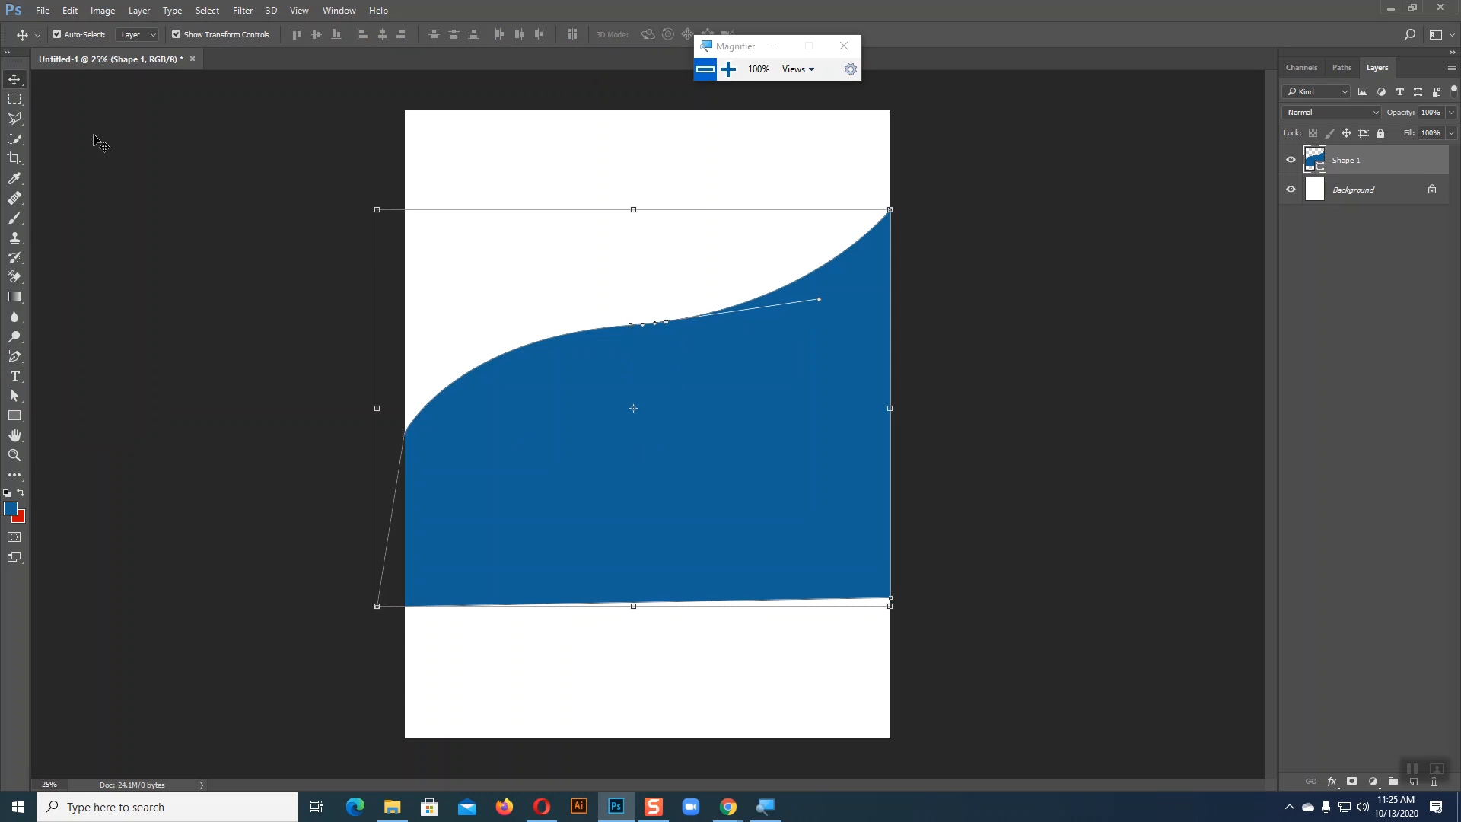
left_click_drag(819, 299, 819, 328)
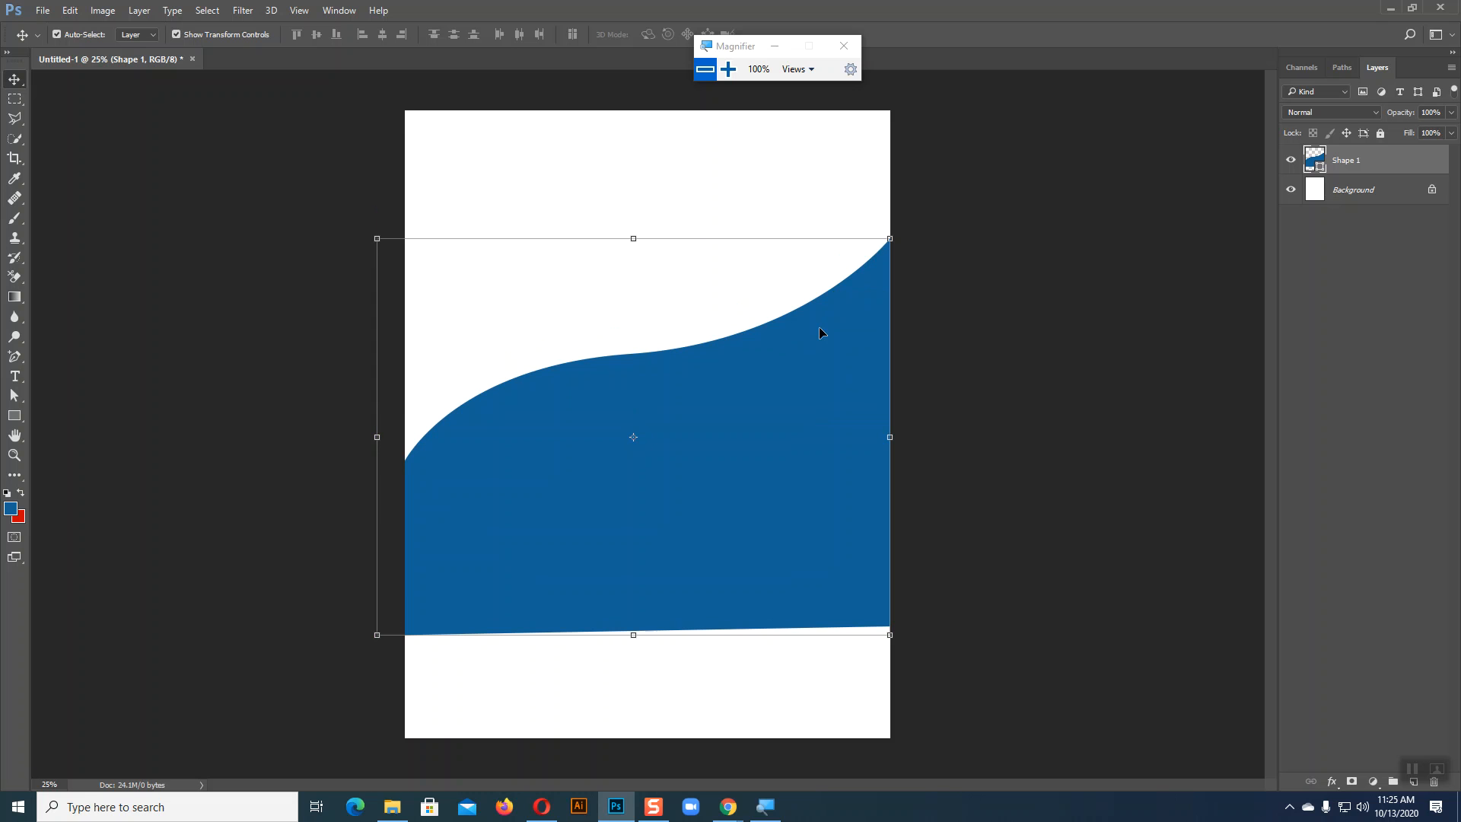
Try to move the added anchor point slightly up with the Direct Selection tool
left_click(14, 396)
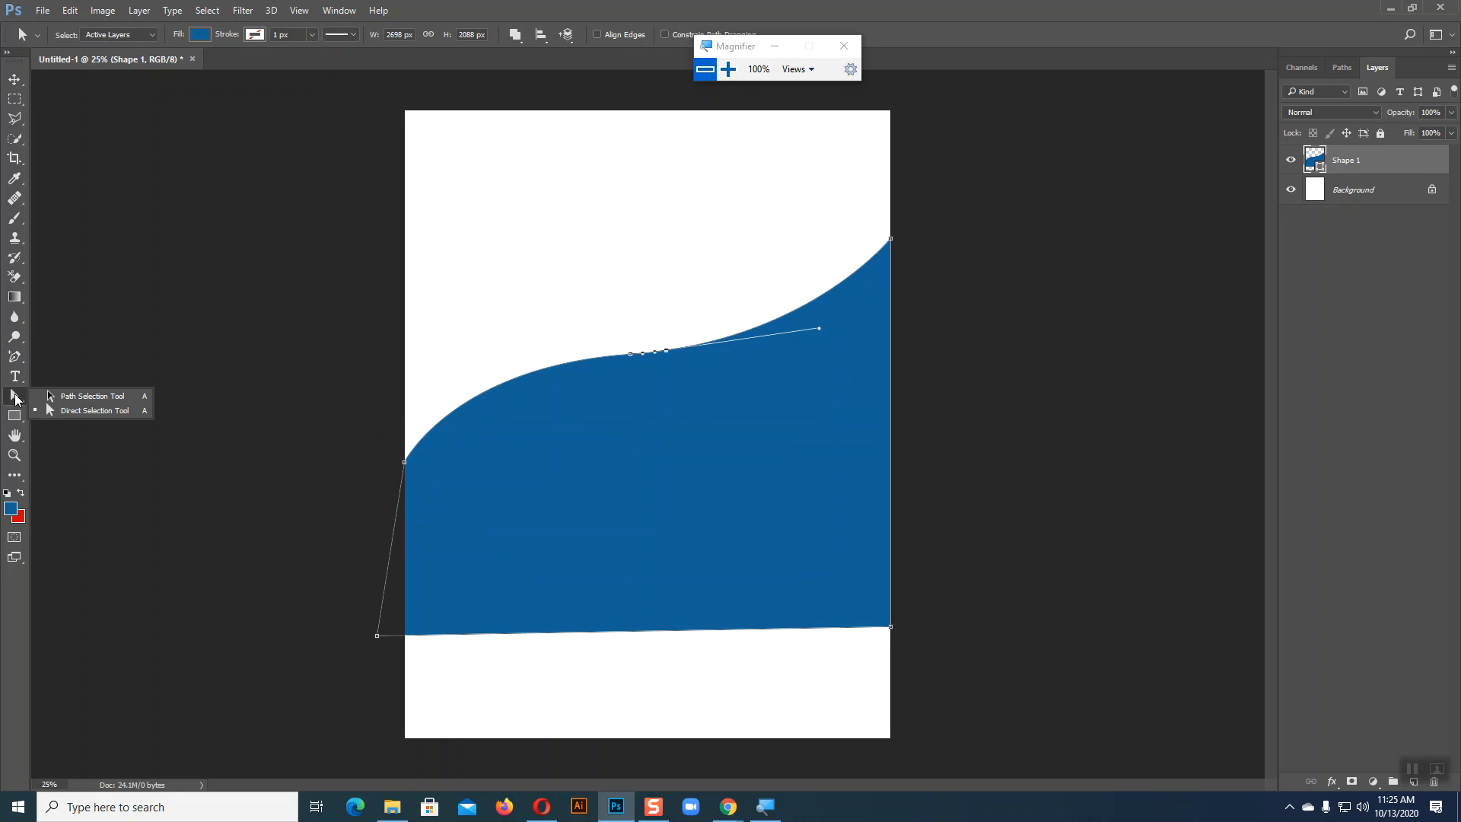
left_click(78, 411)
left_click(836, 337)
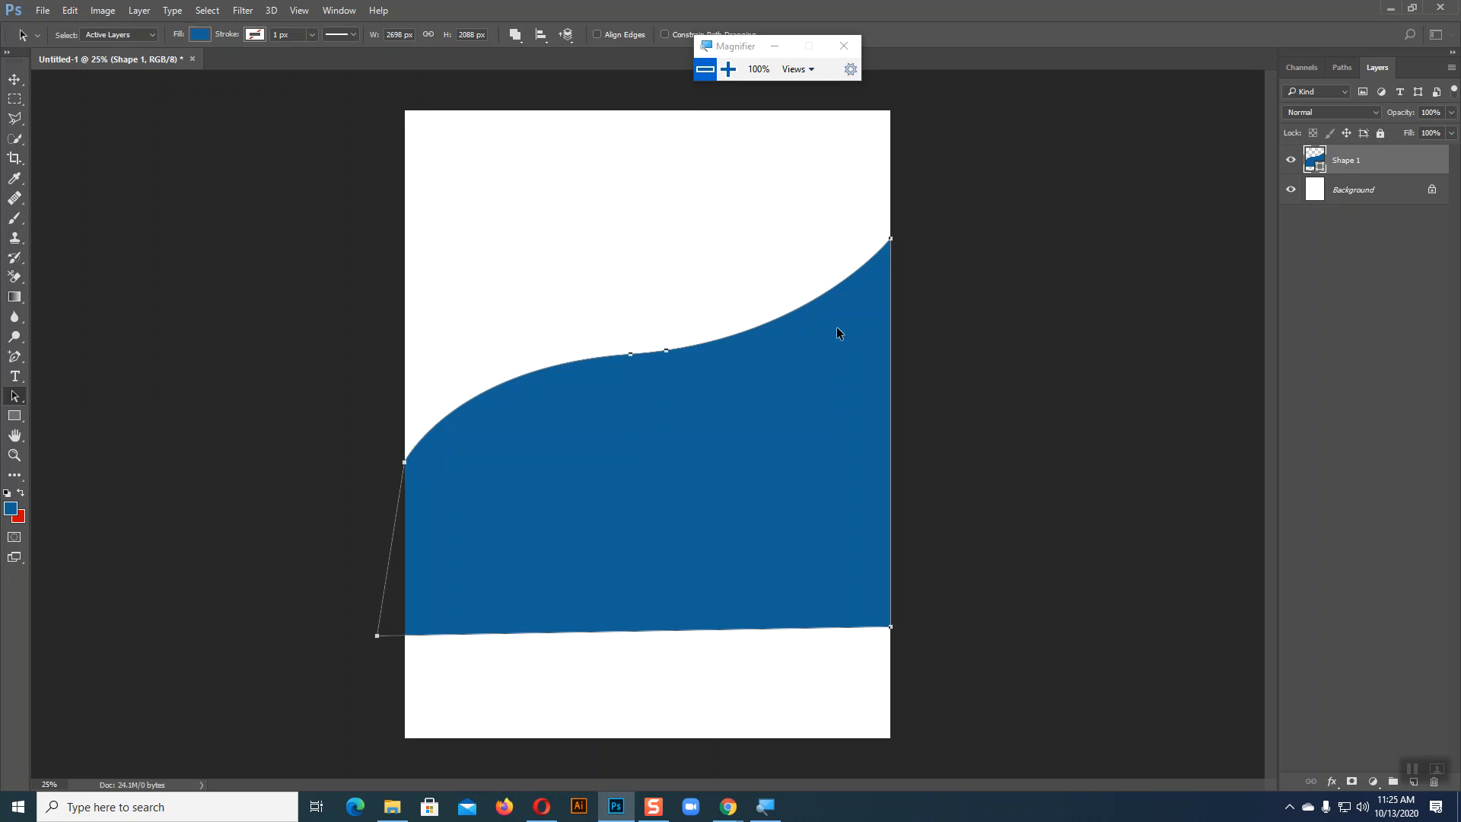
mouse_move(665, 353)
left_mouse_down()
mouse_move(673, 303)
mouse_move(667, 345)
left_mouse_up()
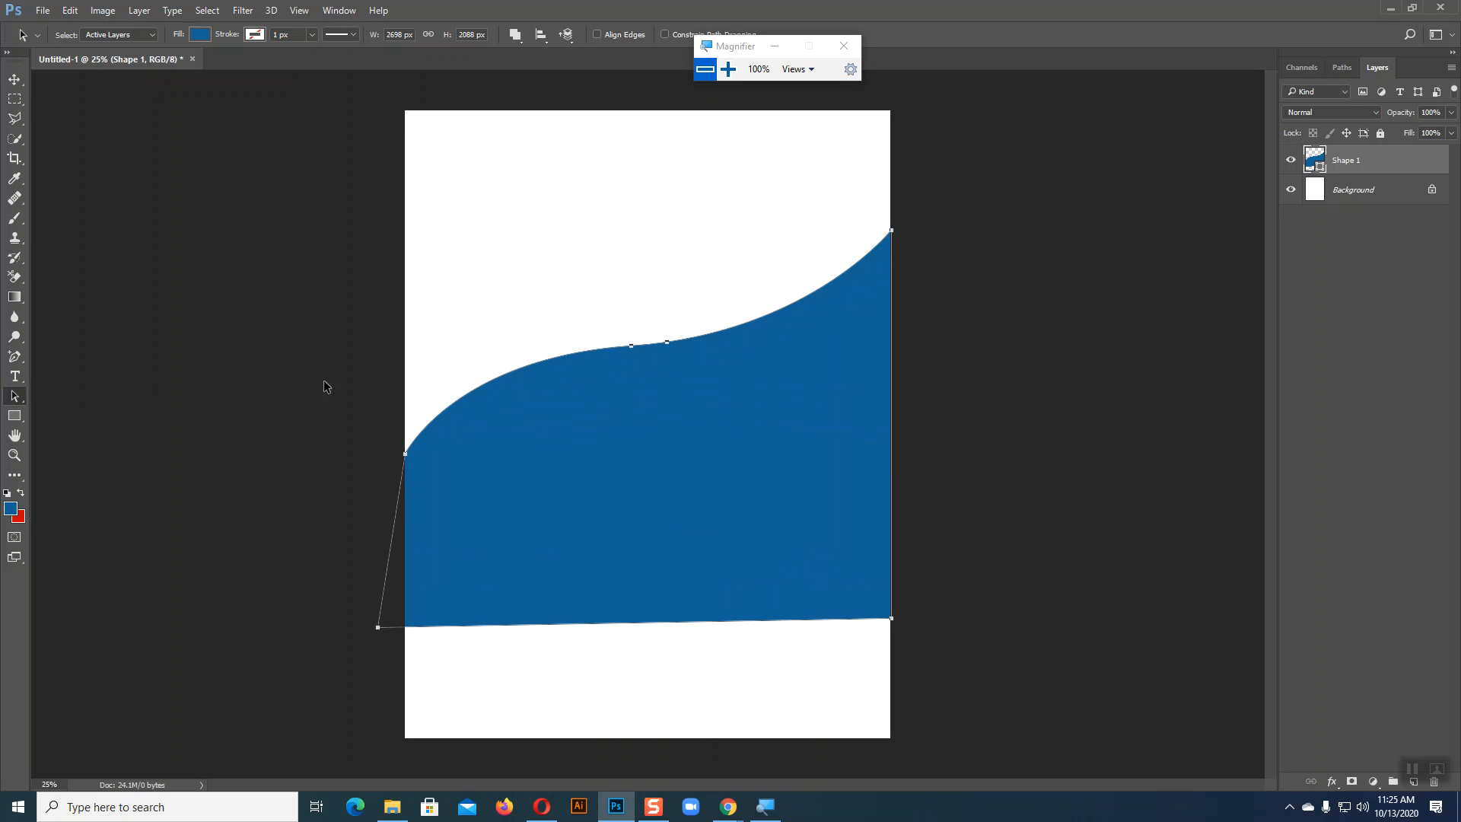
Reshape the right part of the wave by pulling the added anchor's outgoing handle farther right with the Direct Selection tool
right_click(14, 396)
left_click(78, 391)
left_click(667, 343)
left_click_drag(824, 321, 858, 326)
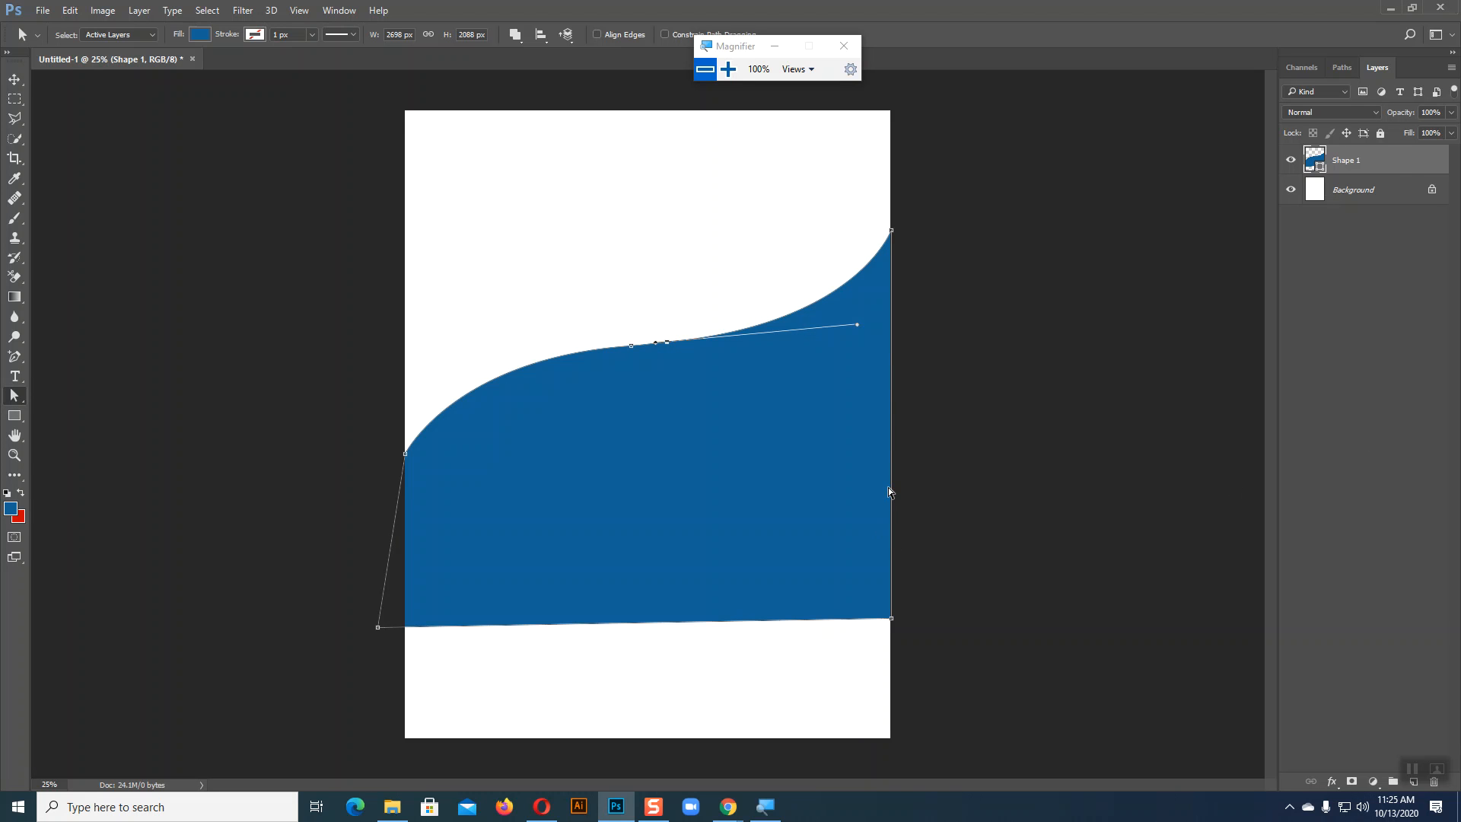
right_click(14, 397)
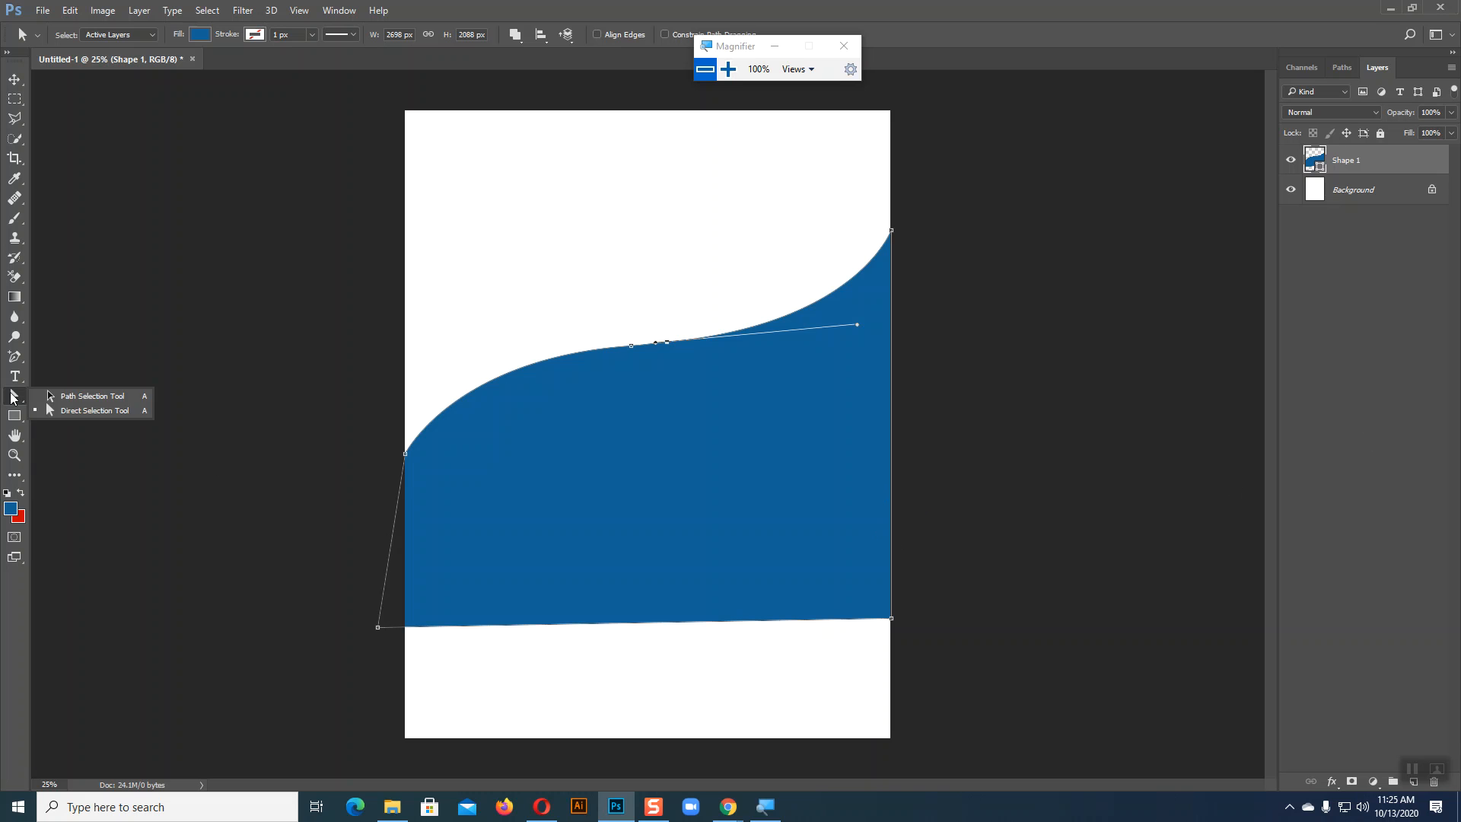
left_click(93, 400)
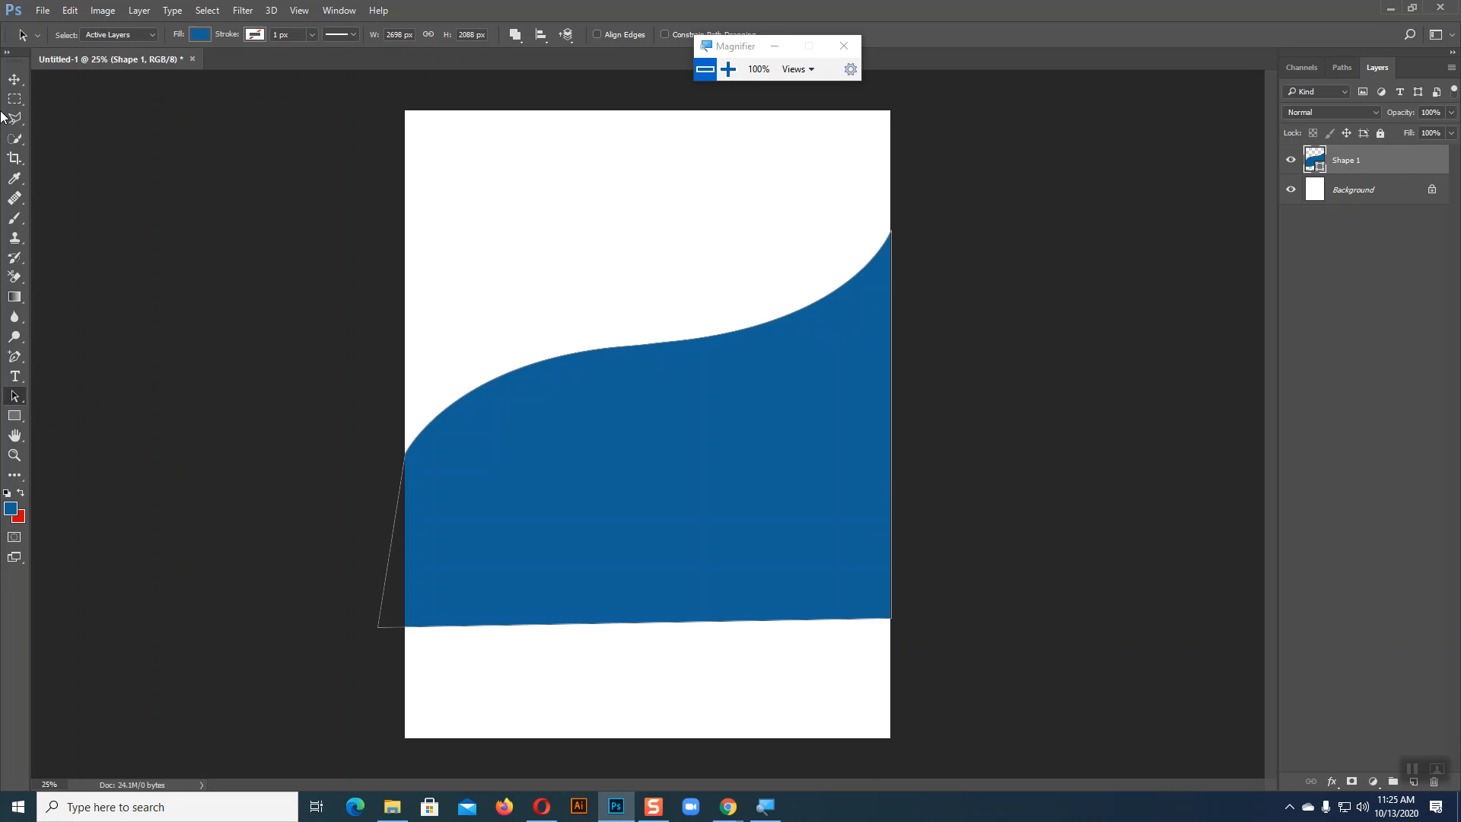
Delete the blue wave shape and undo the deletion
left_click(14, 79)
left_click(718, 411)
key("Delete")
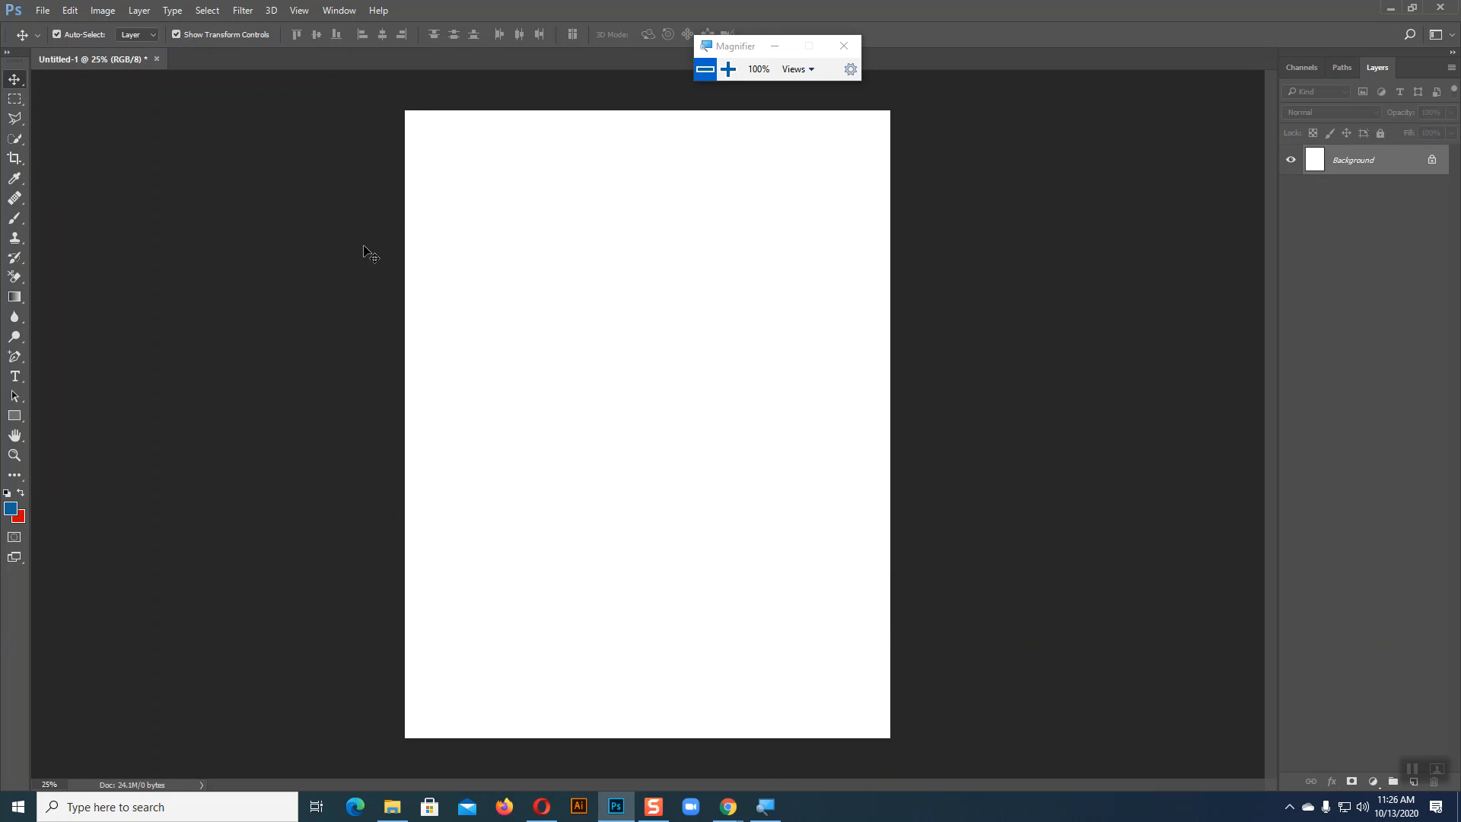
key("ctrl+z")
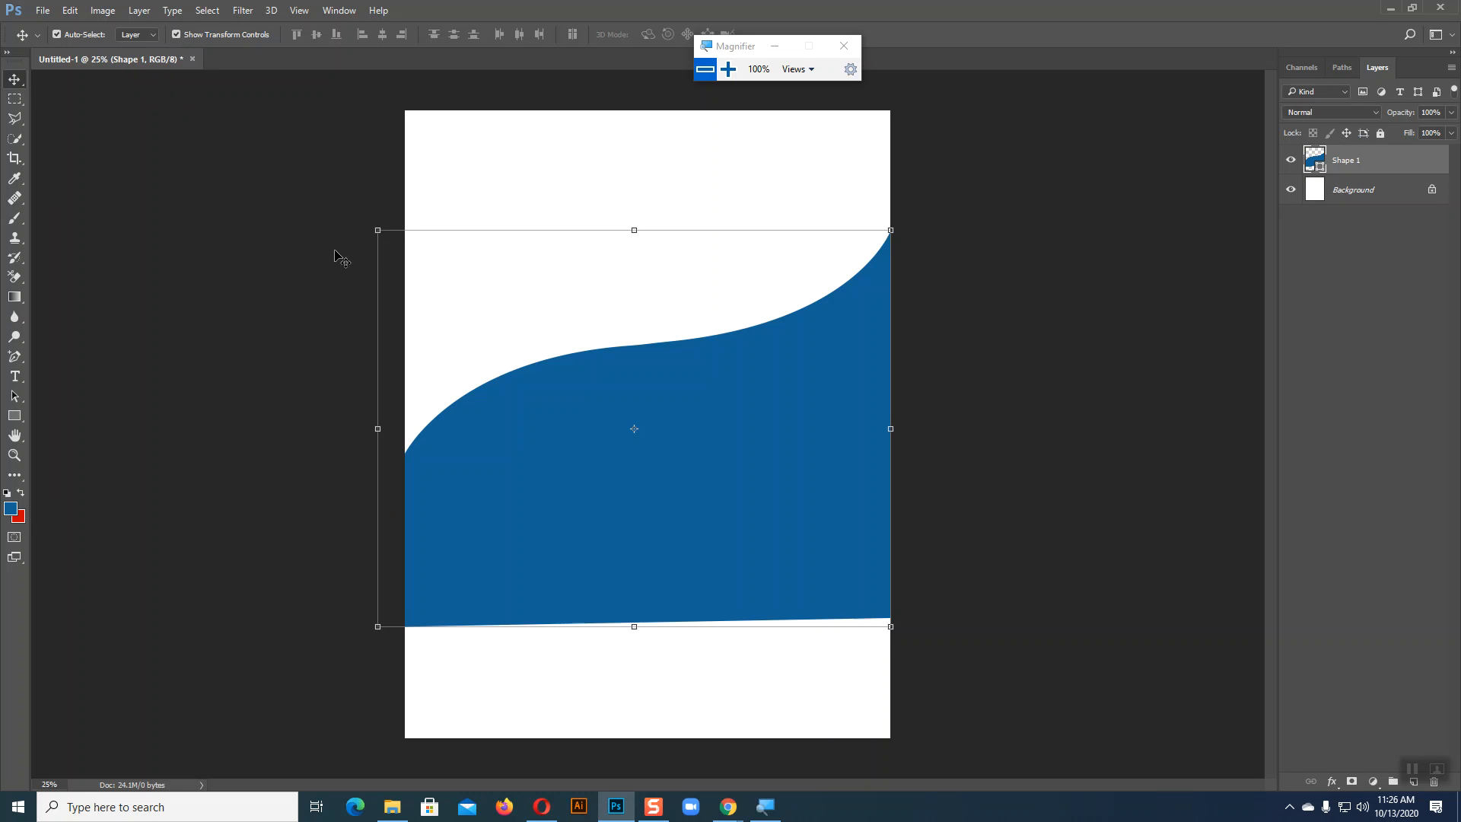
Remove the middle anchor points of the wave's upper edge with the Delete Anchor Point tool, leaving a straight slanted edge
left_click_drag(14, 356, 80, 399)
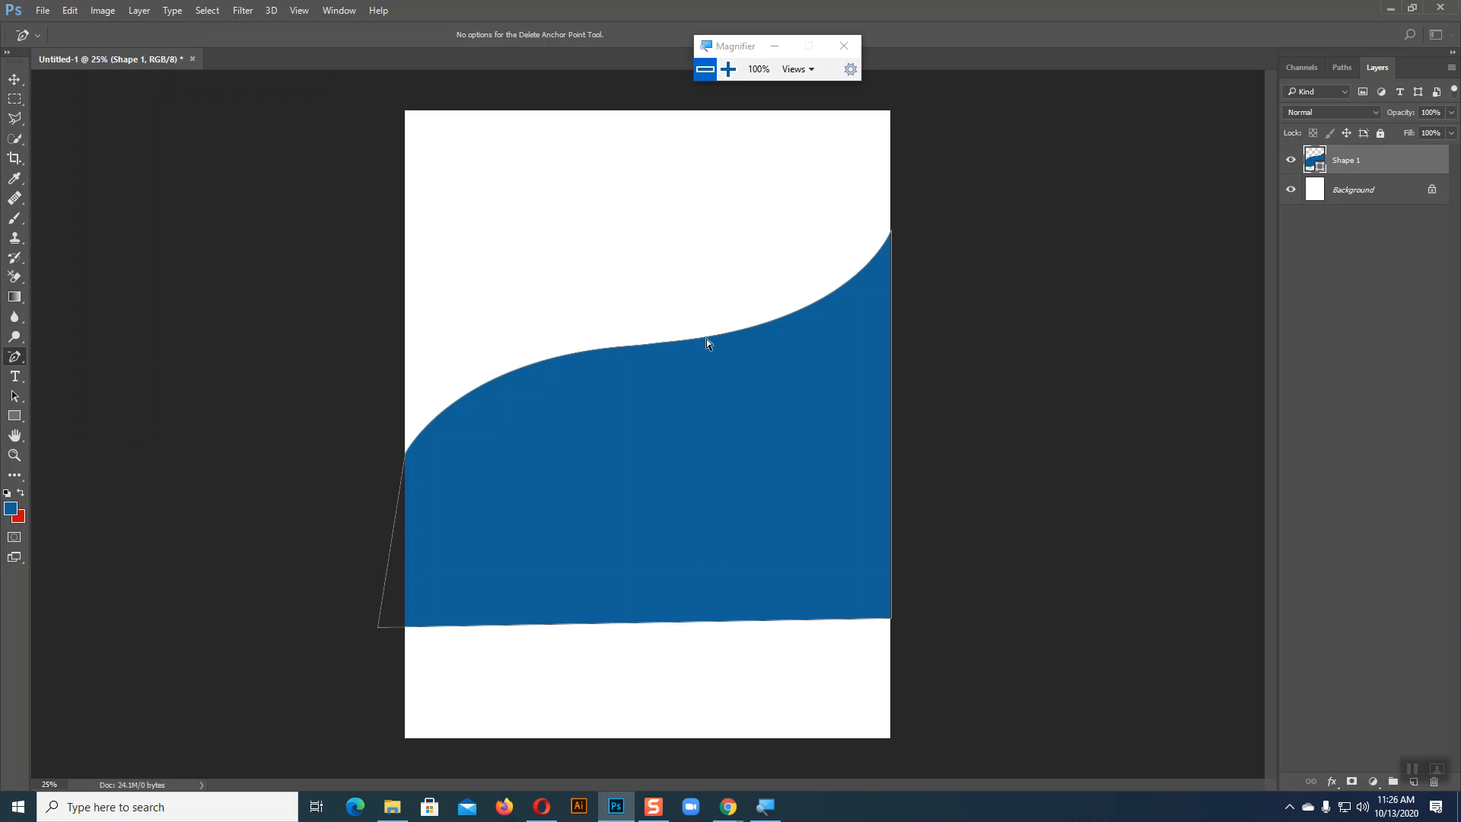
left_click(726, 334)
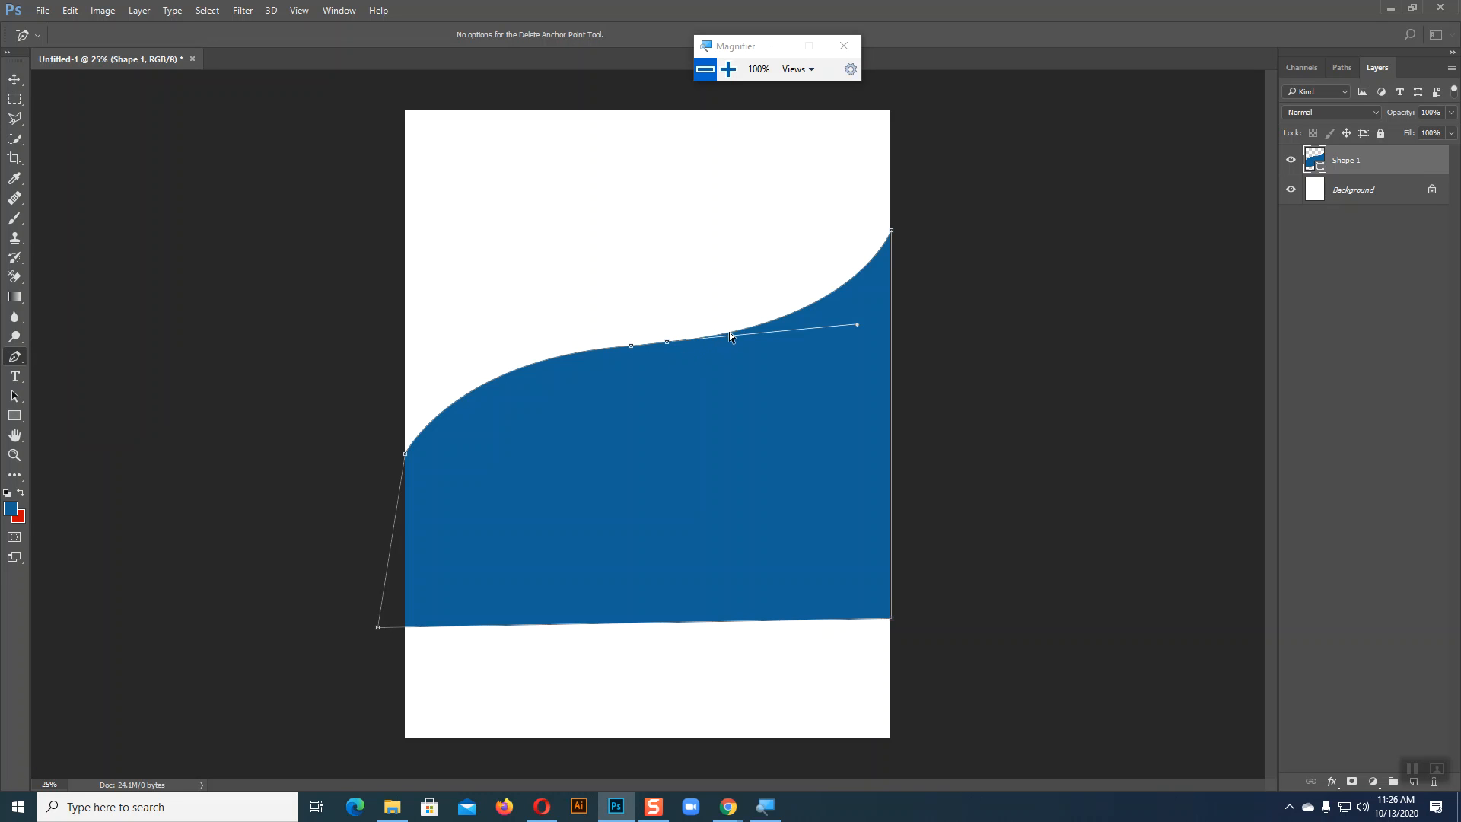
left_click(672, 342)
left_click(632, 347)
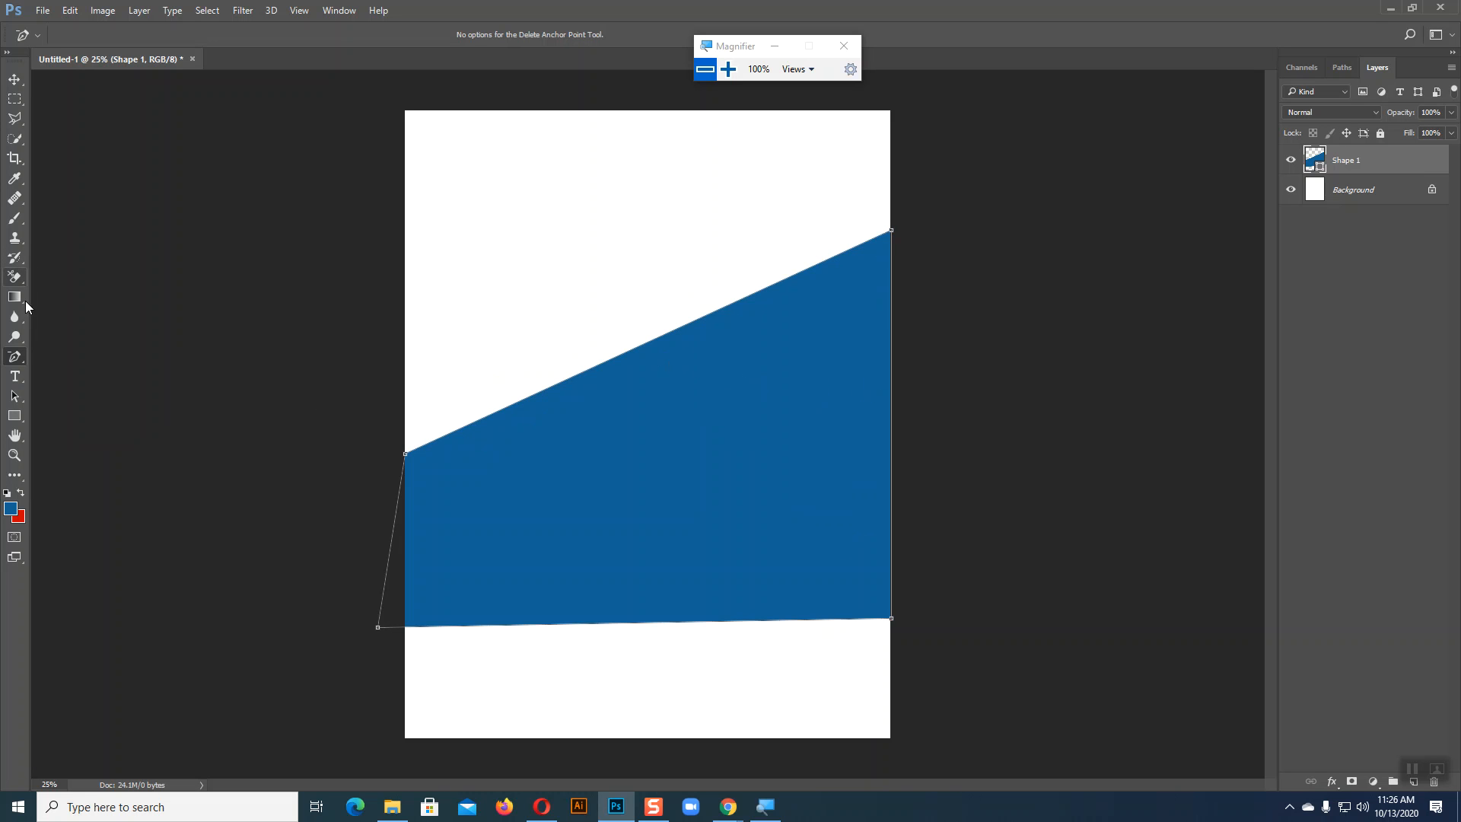
Pull direction handles from the shape's upper-left corner with the Convert Point tool and delete the shape
left_click_drag(16, 358, 80, 414)
left_click_drag(405, 454, 492, 334)
left_click(15, 79)
key("Delete")
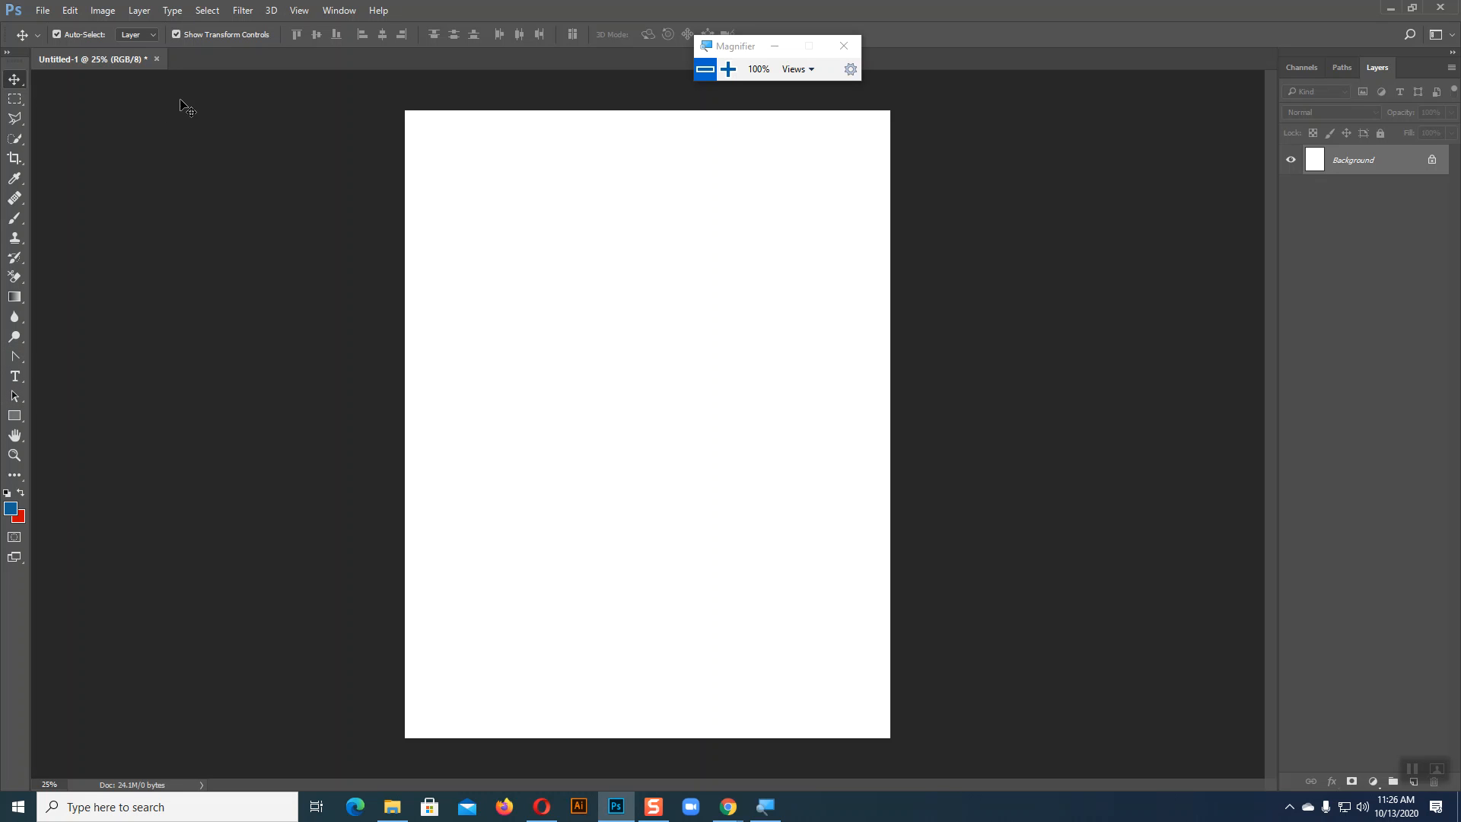
Start a new blue Pen shape about 2336 × 1020 px from the page's left edge, with two curved segments and no outgoing handle on the last anchor
right_click(14, 356)
left_click(84, 355)
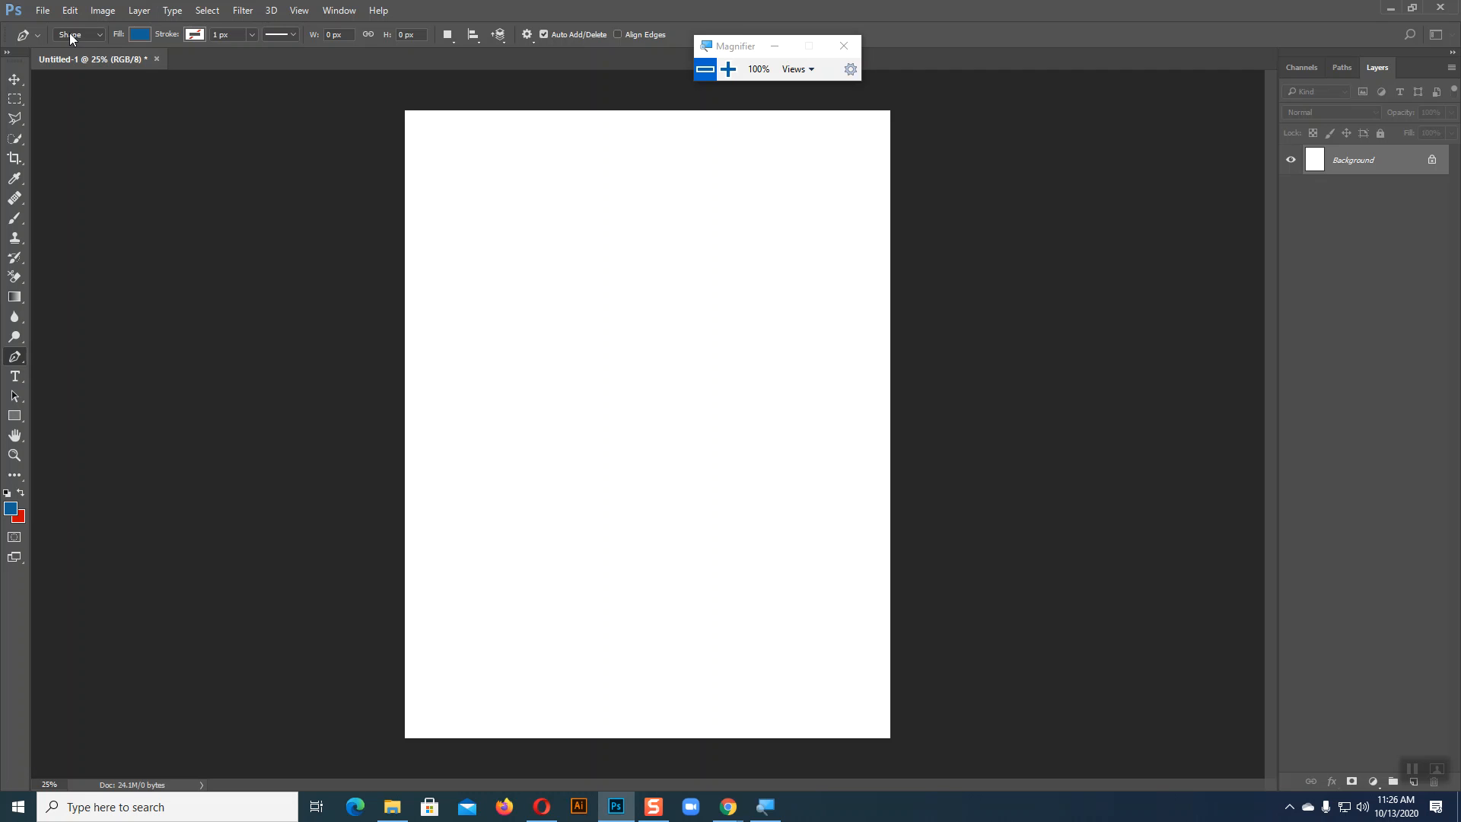
left_click(405, 541)
left_click_drag(659, 385, 875, 369)
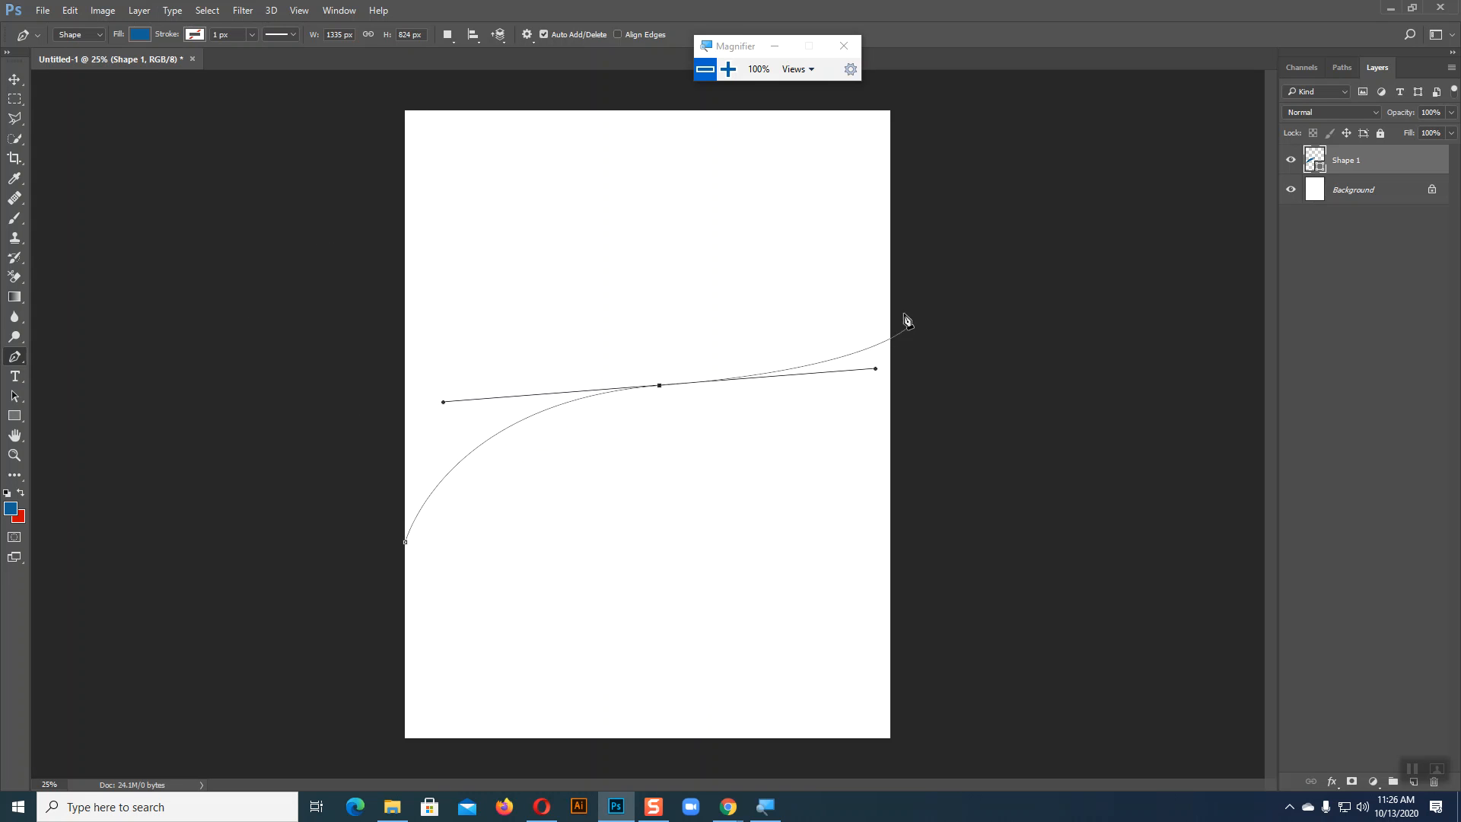
left_click(891, 266)
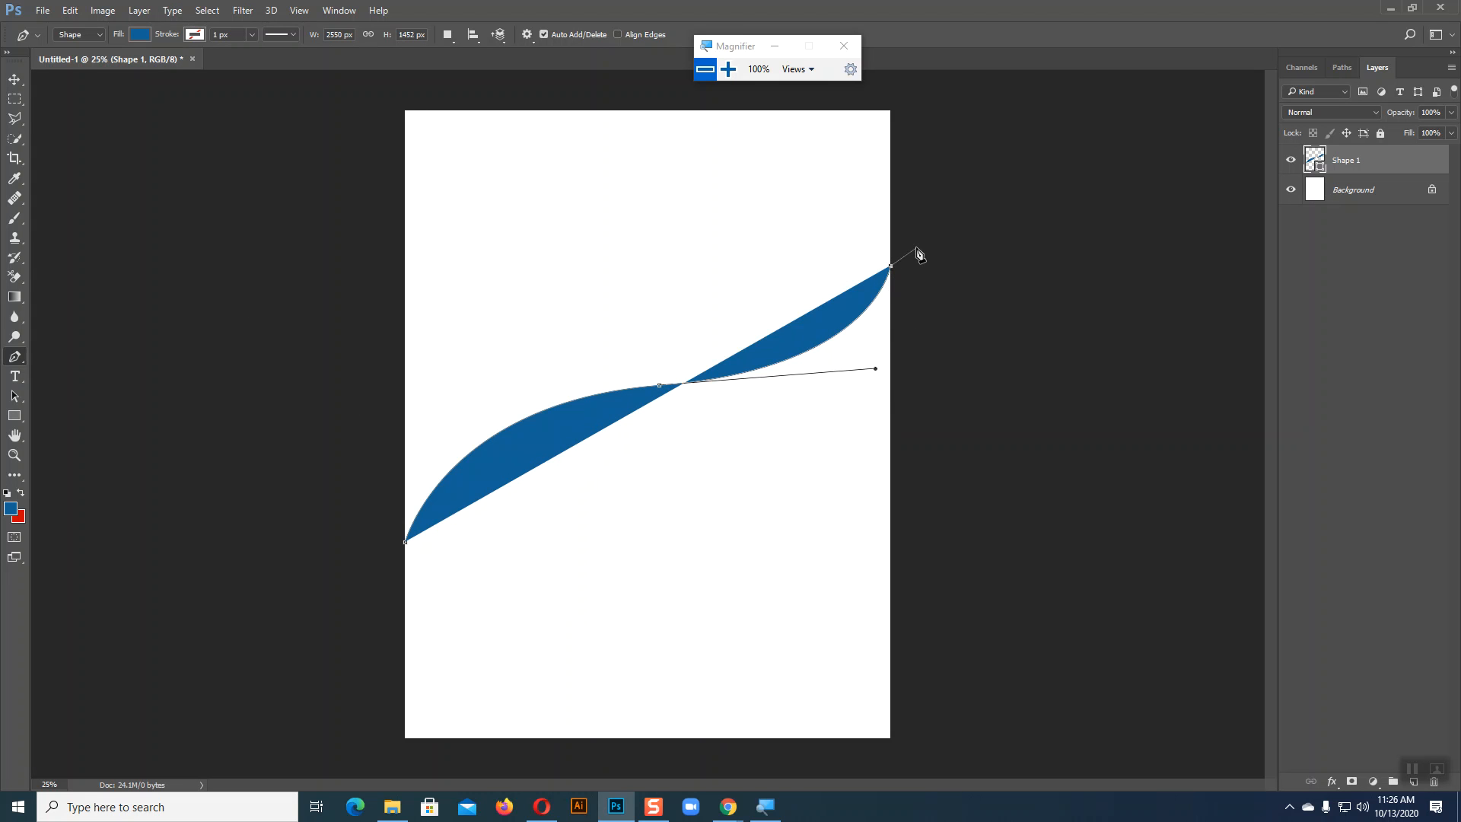
key("ctrl+z")
left_click_drag(836, 444, 810, 605)
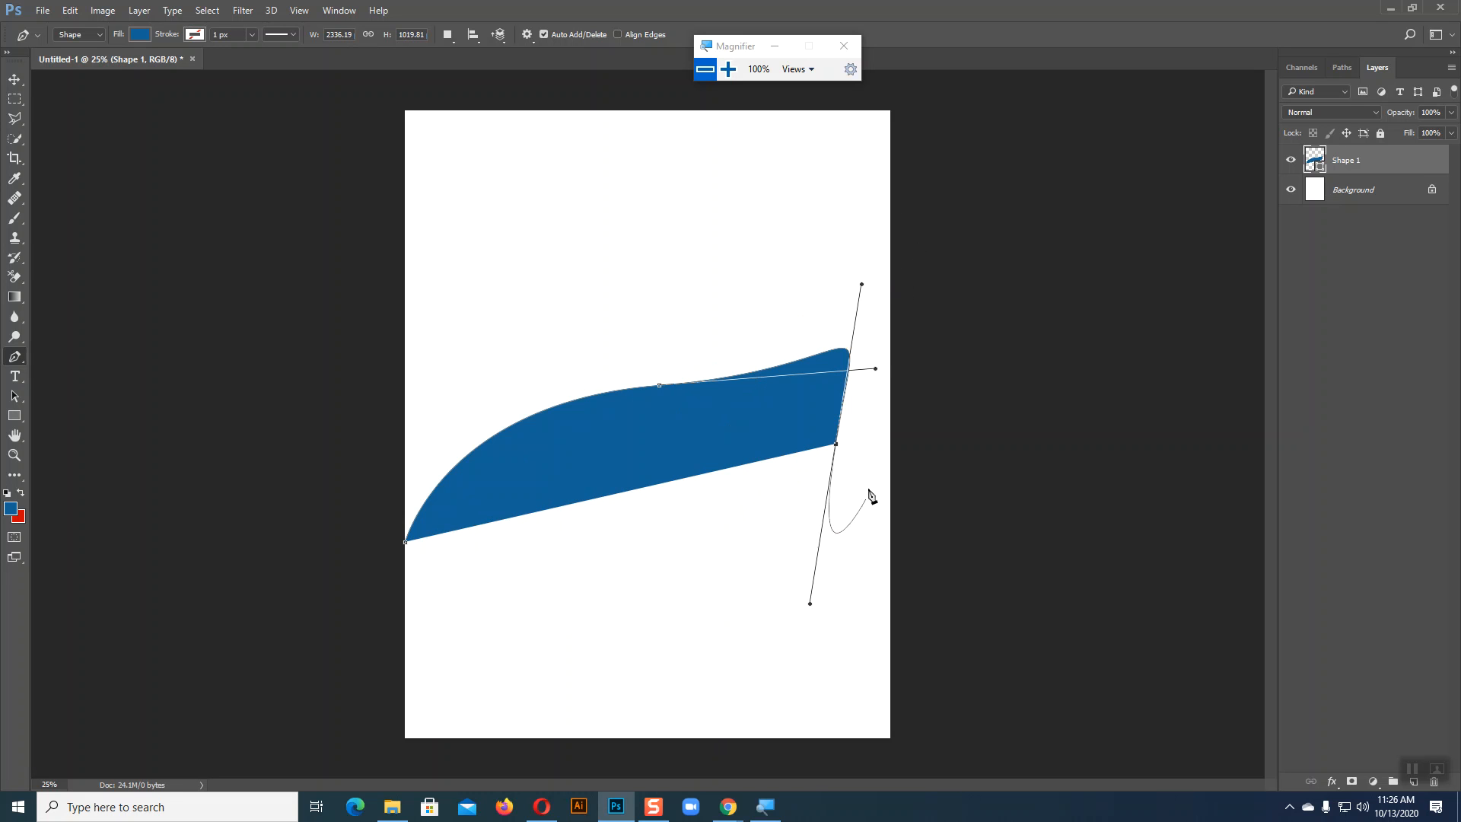
left_click(836, 445)
Continue the path with curved segments around the lower page and up across itself, closing it at the first anchor, about 2402 × 1688 px overall
left_click_drag(785, 585, 618, 638)
left_click_drag(607, 621, 486, 580)
left_click_drag(452, 626, 436, 673)
left_click_drag(602, 322, 513, 308)
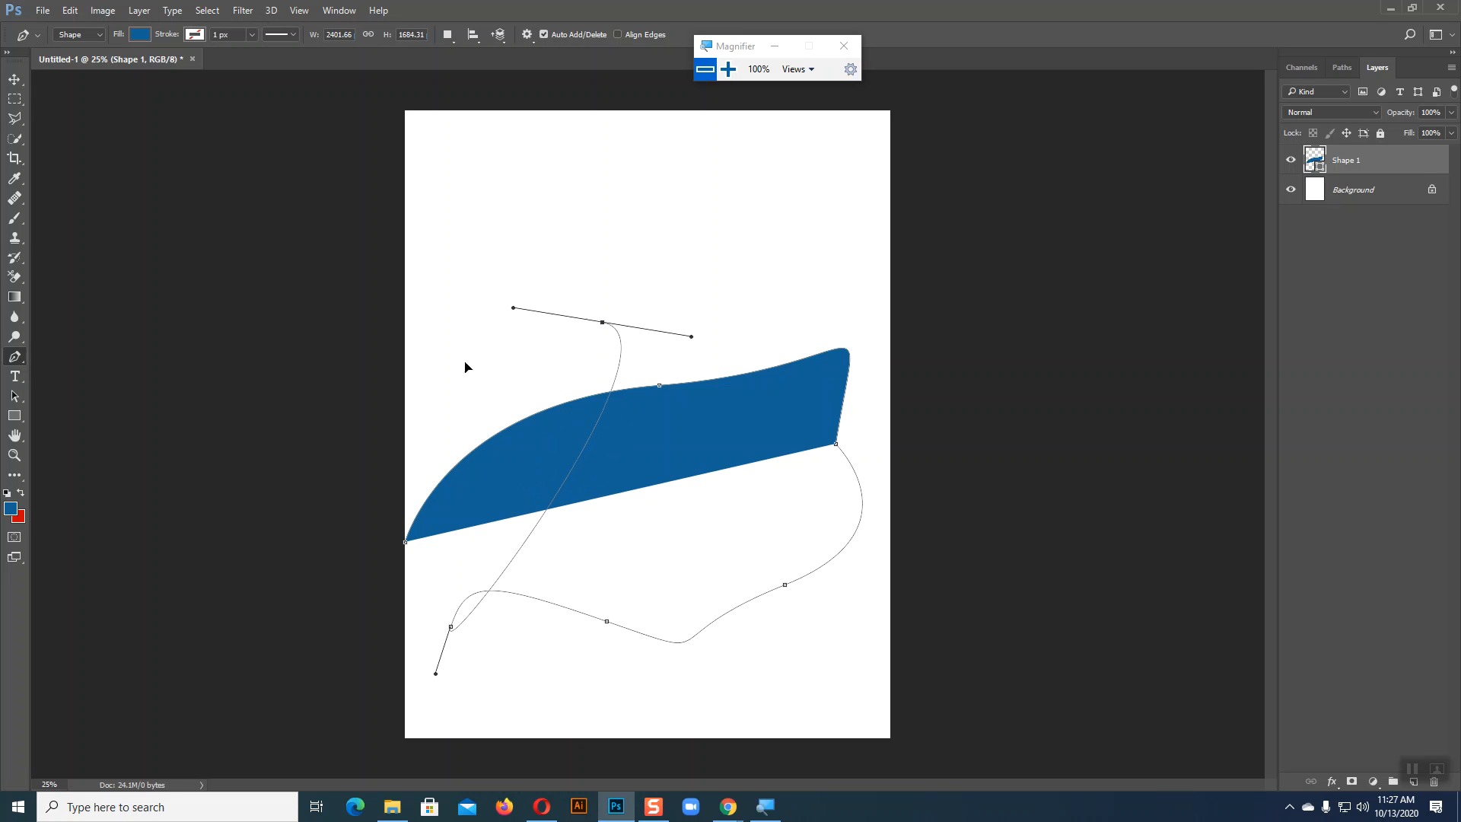
left_click(406, 543)
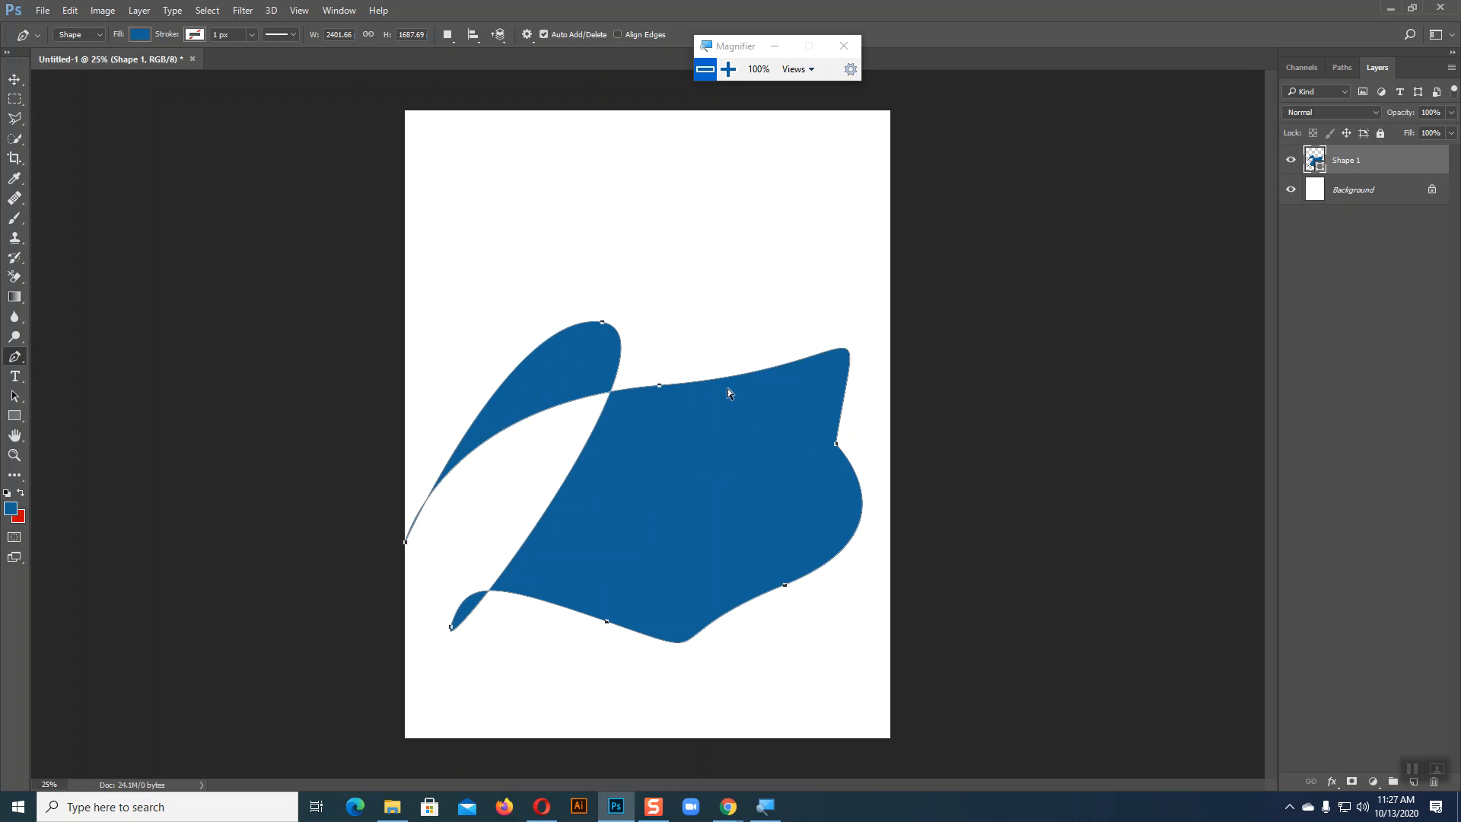
Pull a longer direction handle toward the page's right edge from the blue shape's upper-edge anchor and delete the shape
left_click_drag(659, 387, 668, 352)
left_click_drag(888, 339, 880, 272)
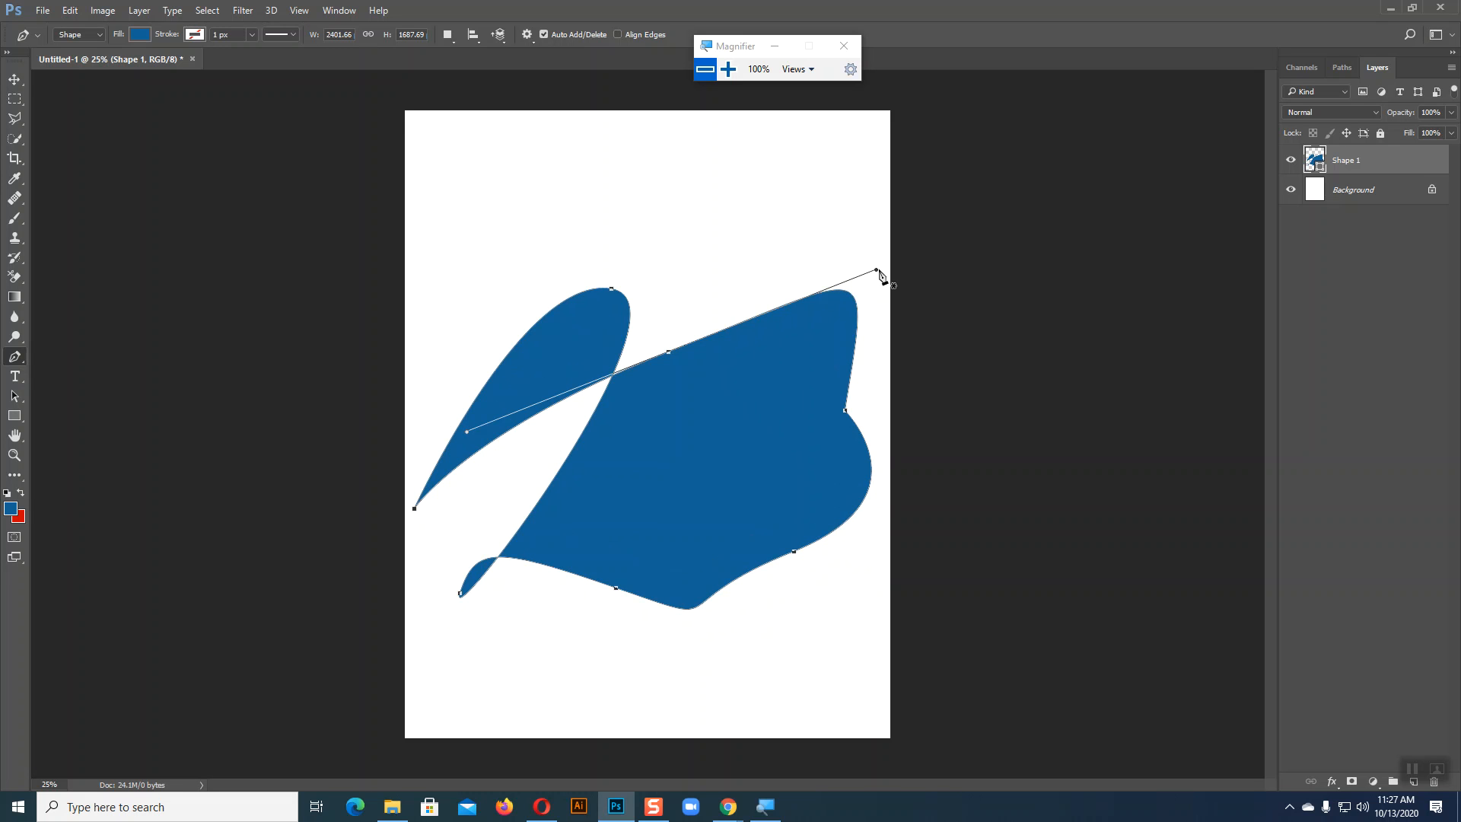
left_click(15, 79)
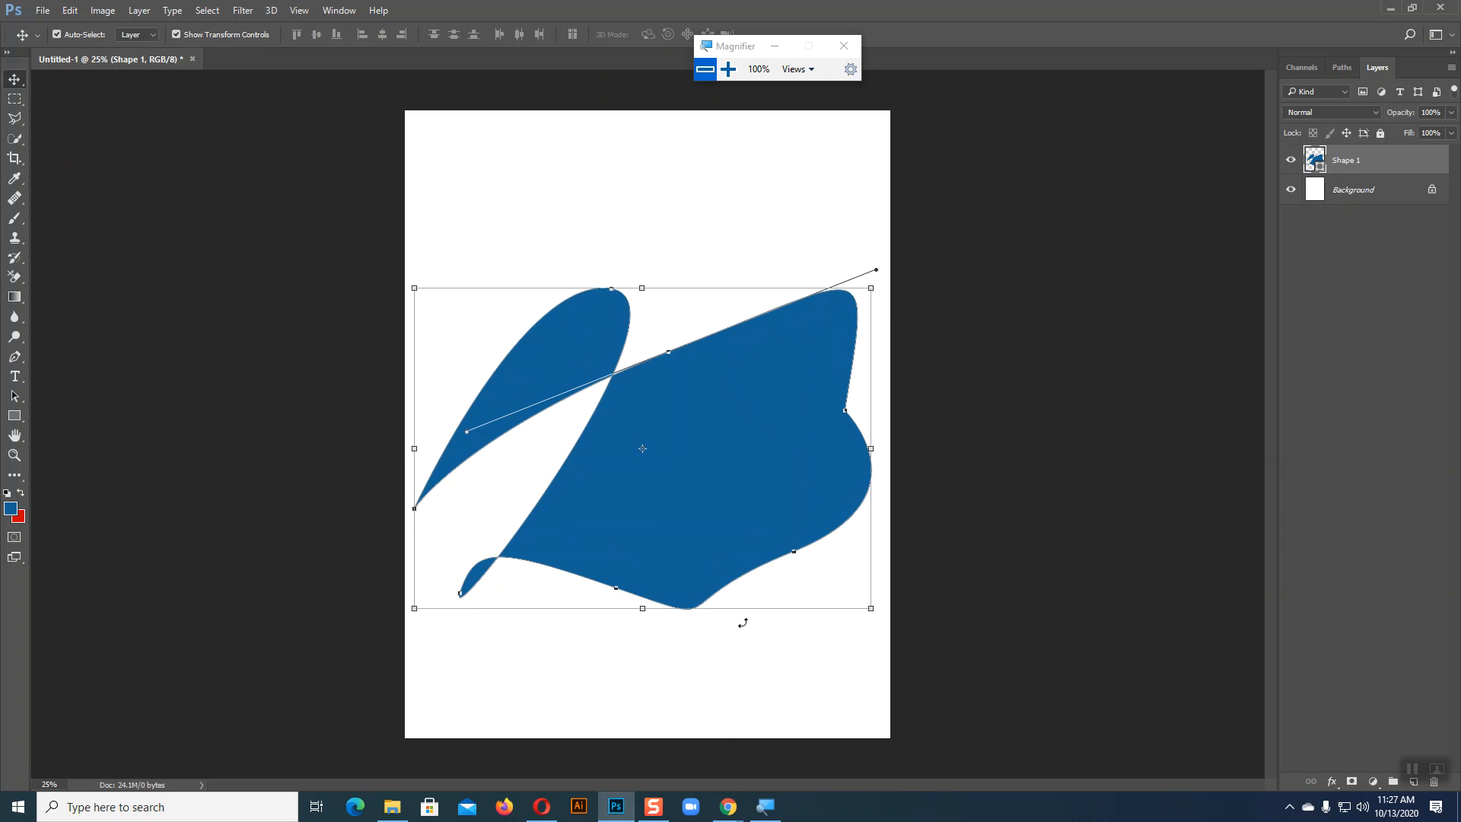
key("Delete")
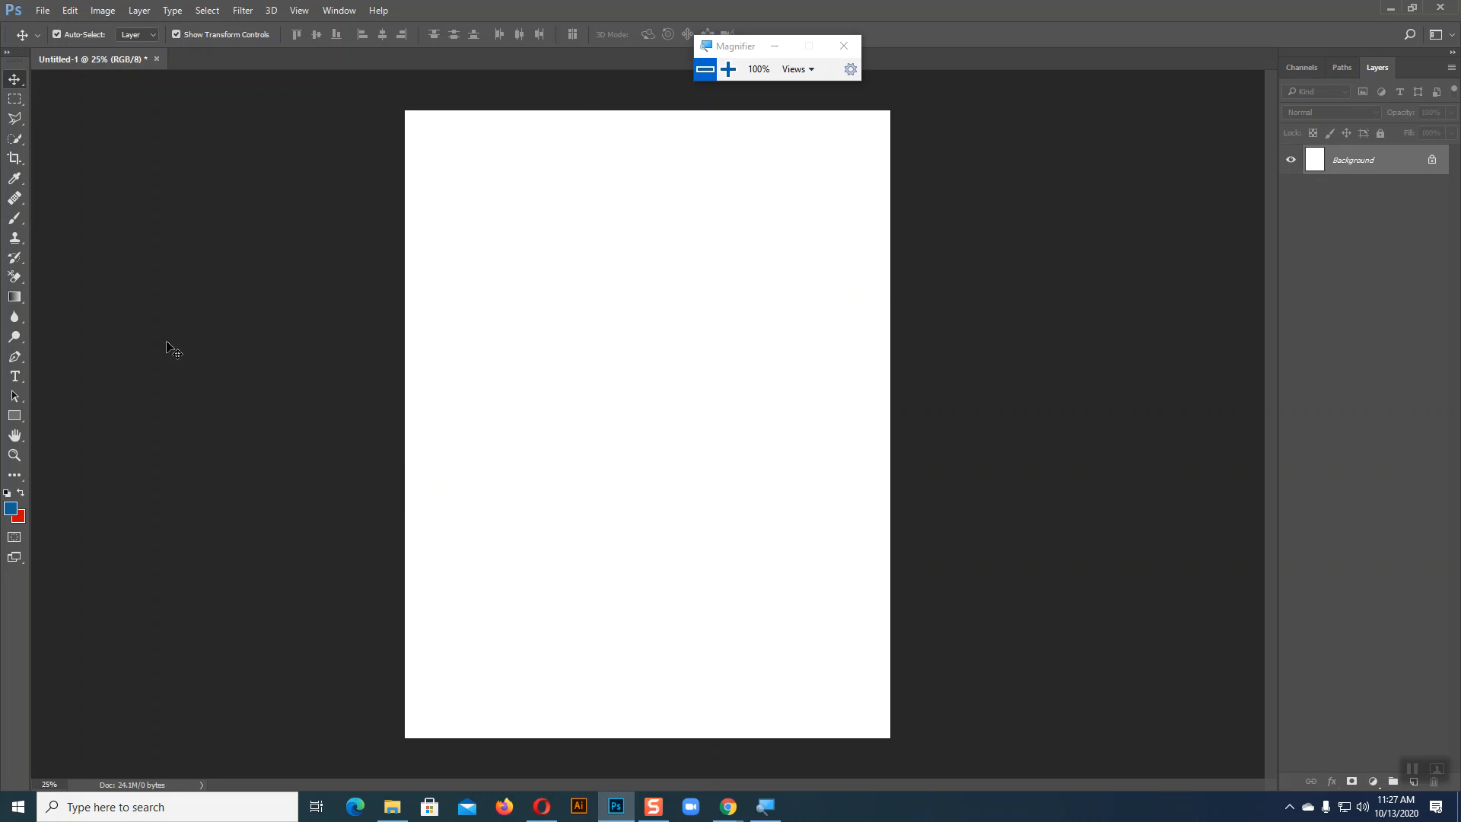
Set the Pen tool to Path mode, draw a closed curved path with six anchor points, and delete it
left_click(15, 356)
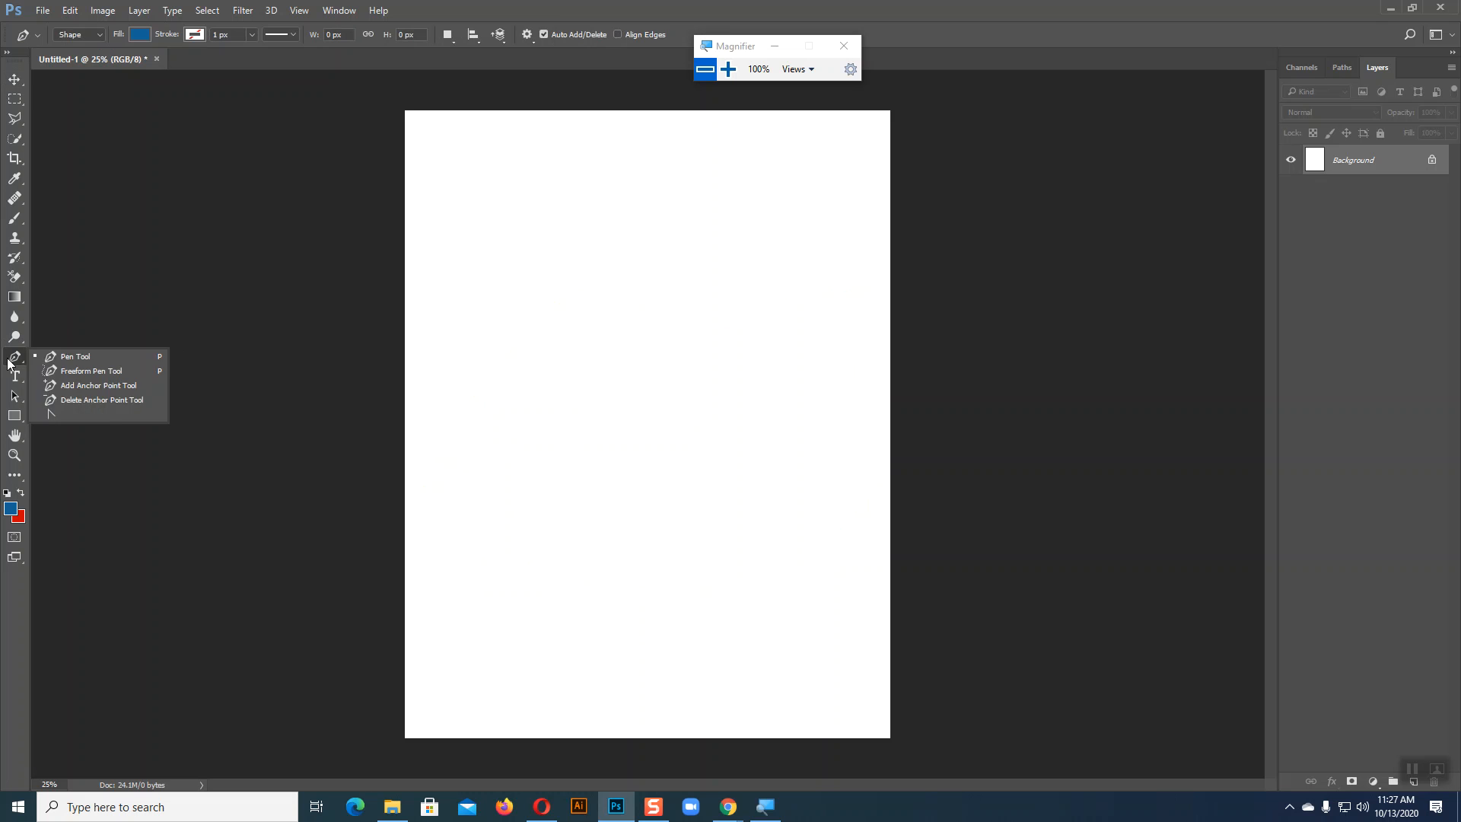
left_click(62, 359)
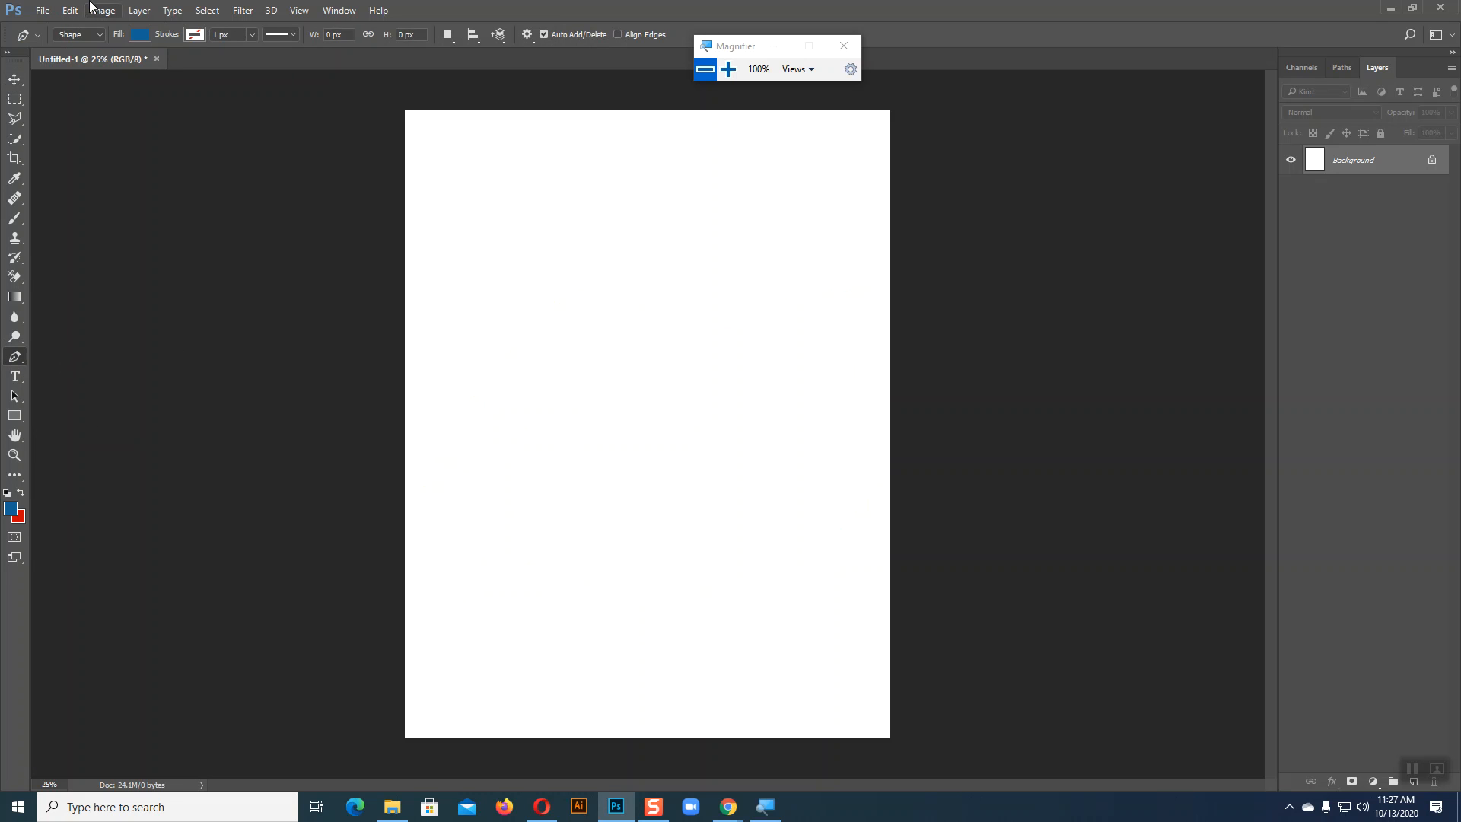
left_click(89, 61)
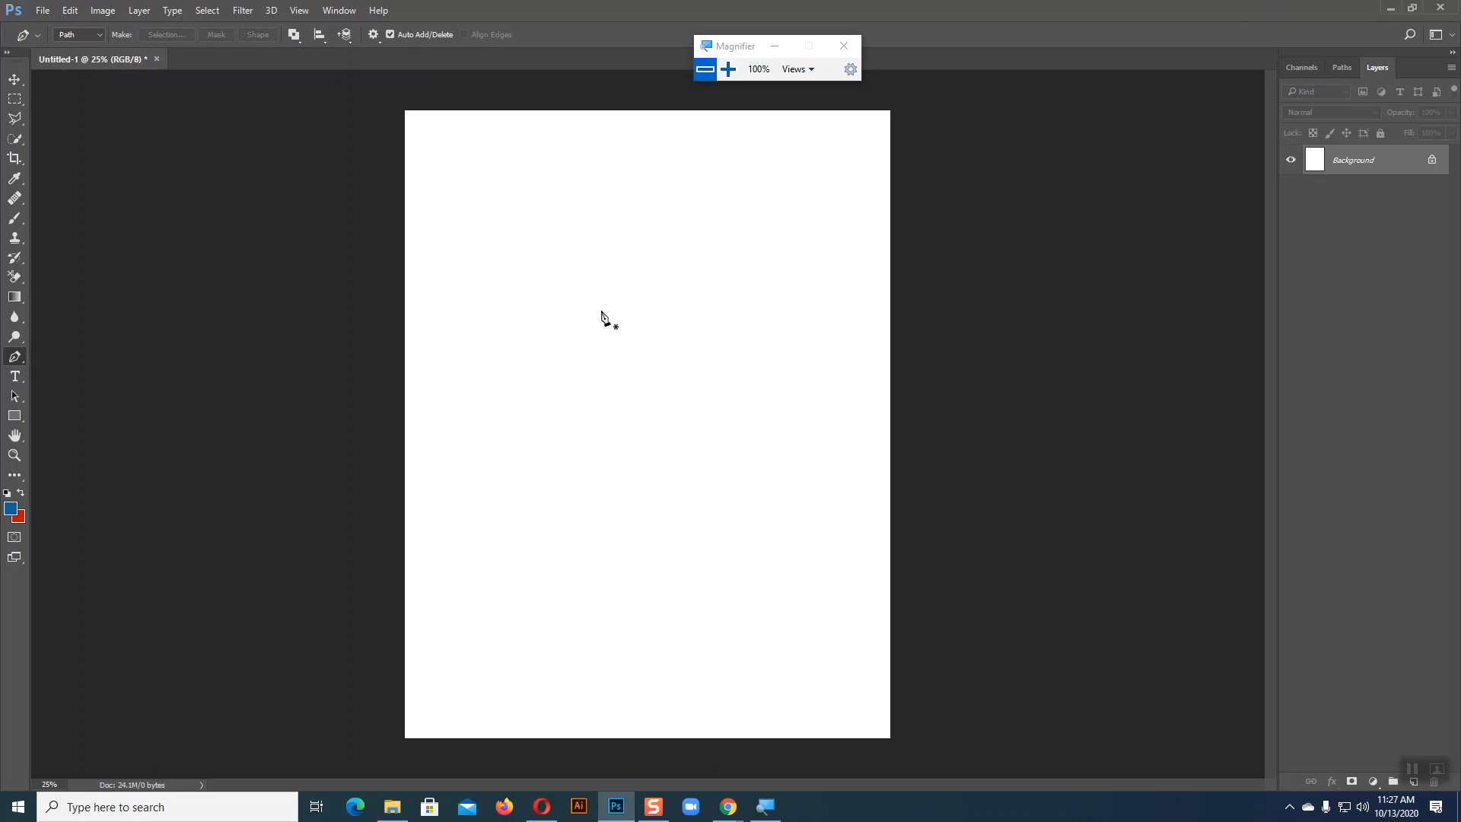
left_click(513, 296)
left_click_drag(639, 209, 729, 236)
left_click_drag(804, 312, 824, 389)
left_click_drag(807, 473, 763, 515)
left_click_drag(655, 535, 553, 532)
left_click_drag(471, 501, 444, 395)
left_click(513, 296)
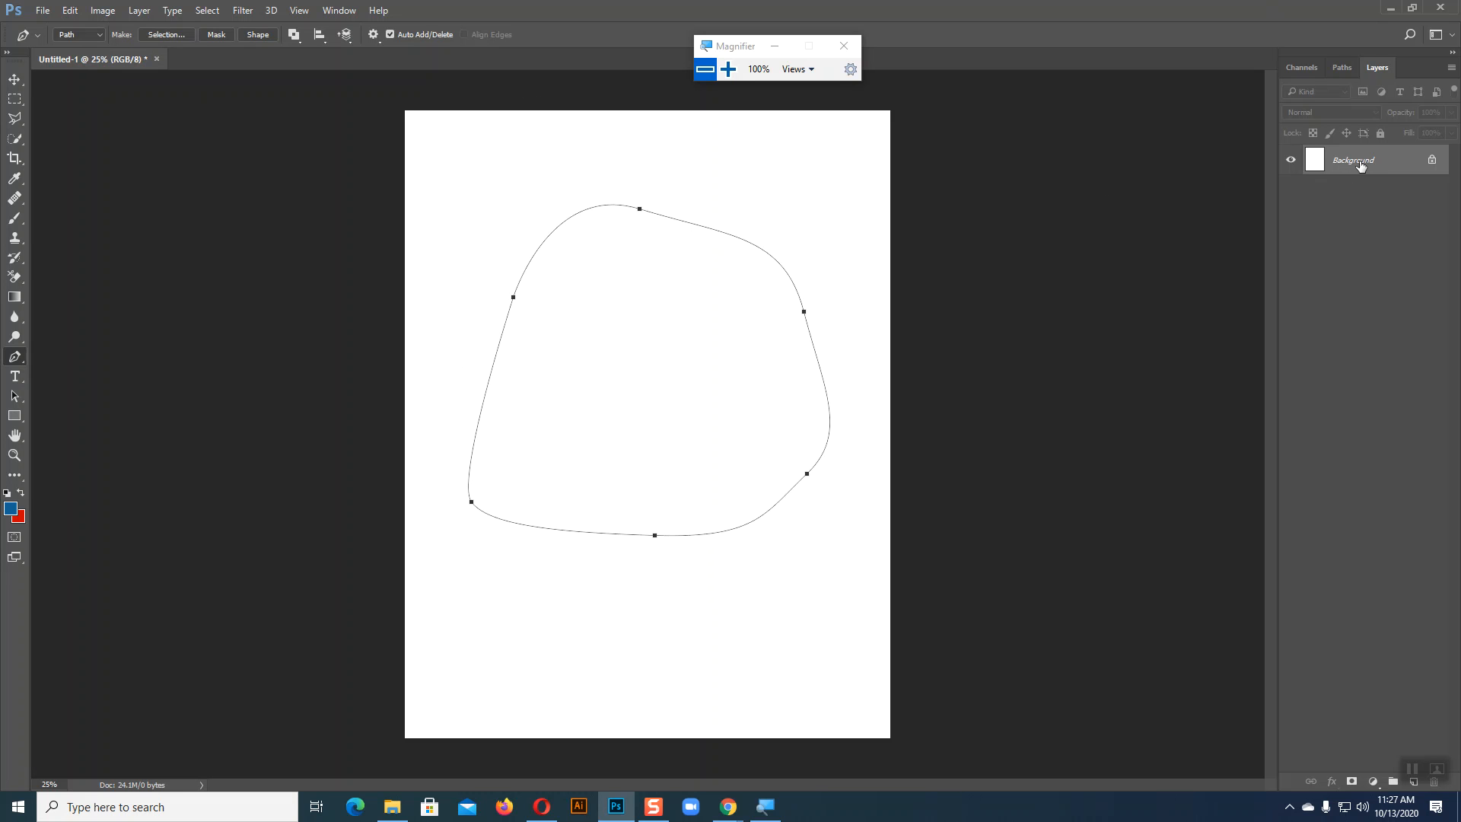
left_click(13, 80)
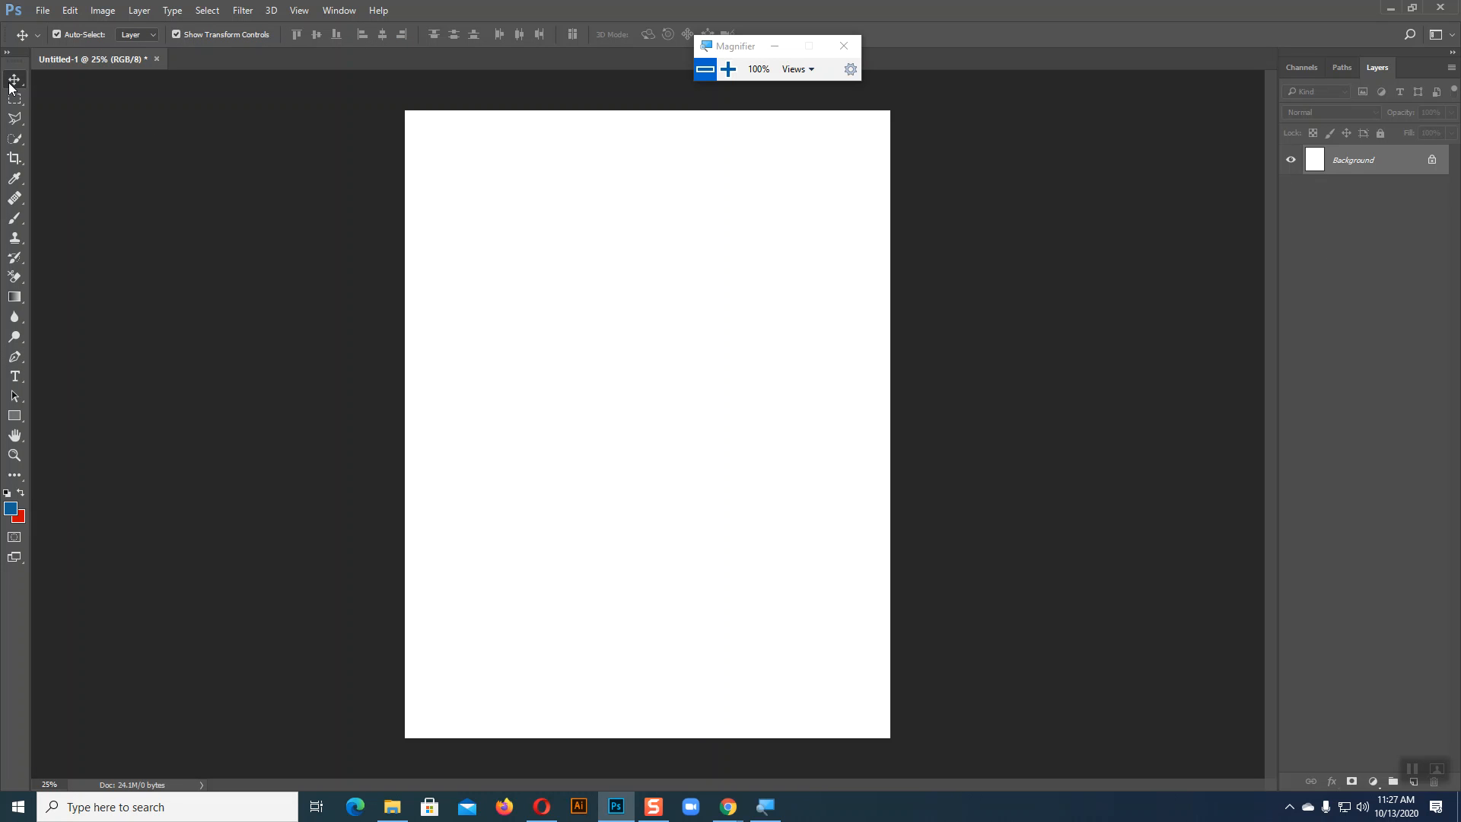
Draw a closed curved blue shape with six anchors in Shape mode, about 2205 × 1793 px, and delete it
left_click(15, 357)
left_click(78, 358)
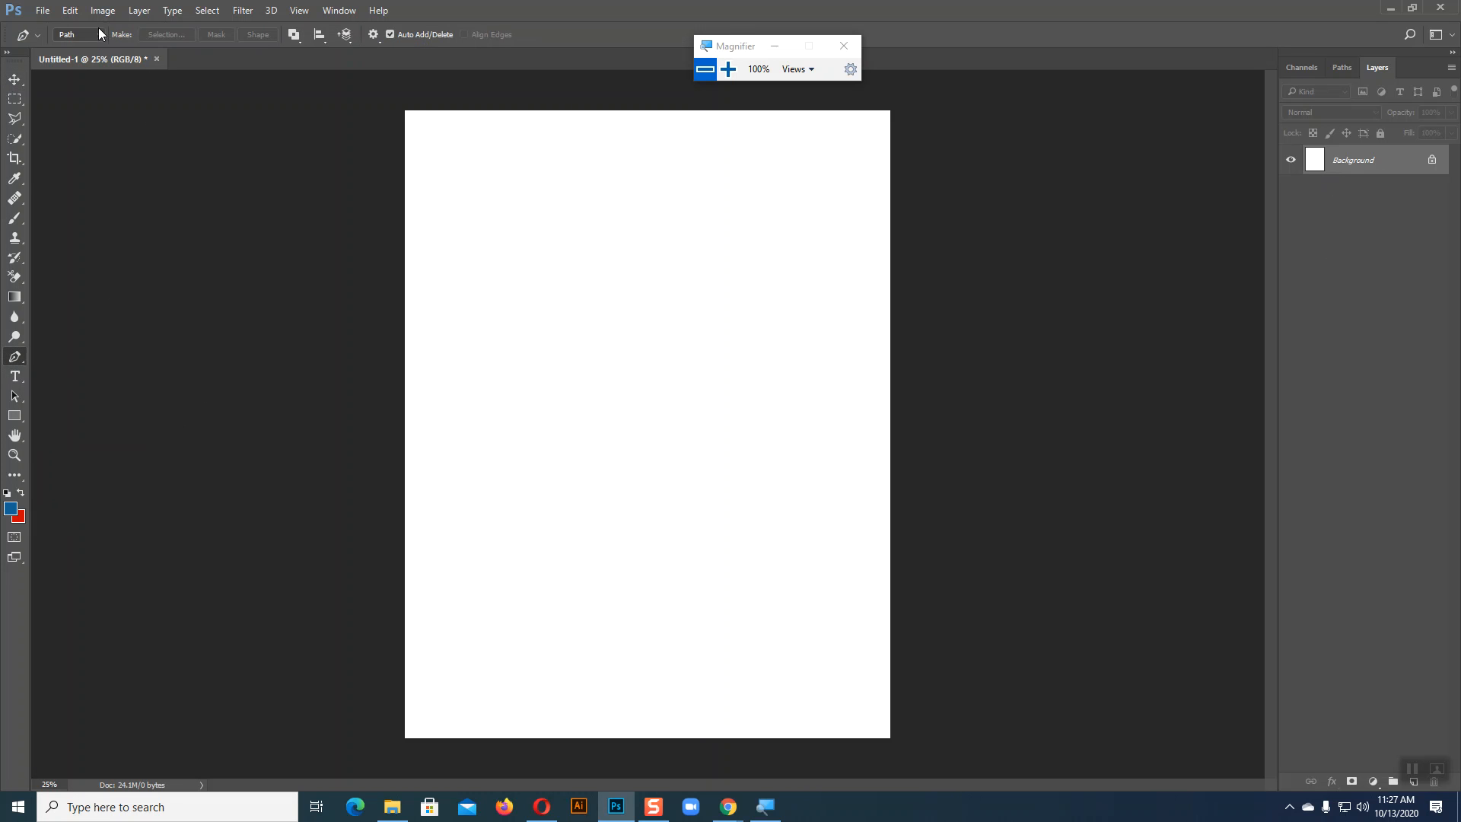
left_click(84, 41)
left_click(441, 383)
left_click_drag(571, 274, 685, 281)
left_click_drag(770, 277, 832, 339)
left_click_drag(859, 424, 855, 466)
left_click_drag(812, 525, 763, 565)
left_click_drag(607, 587, 539, 565)
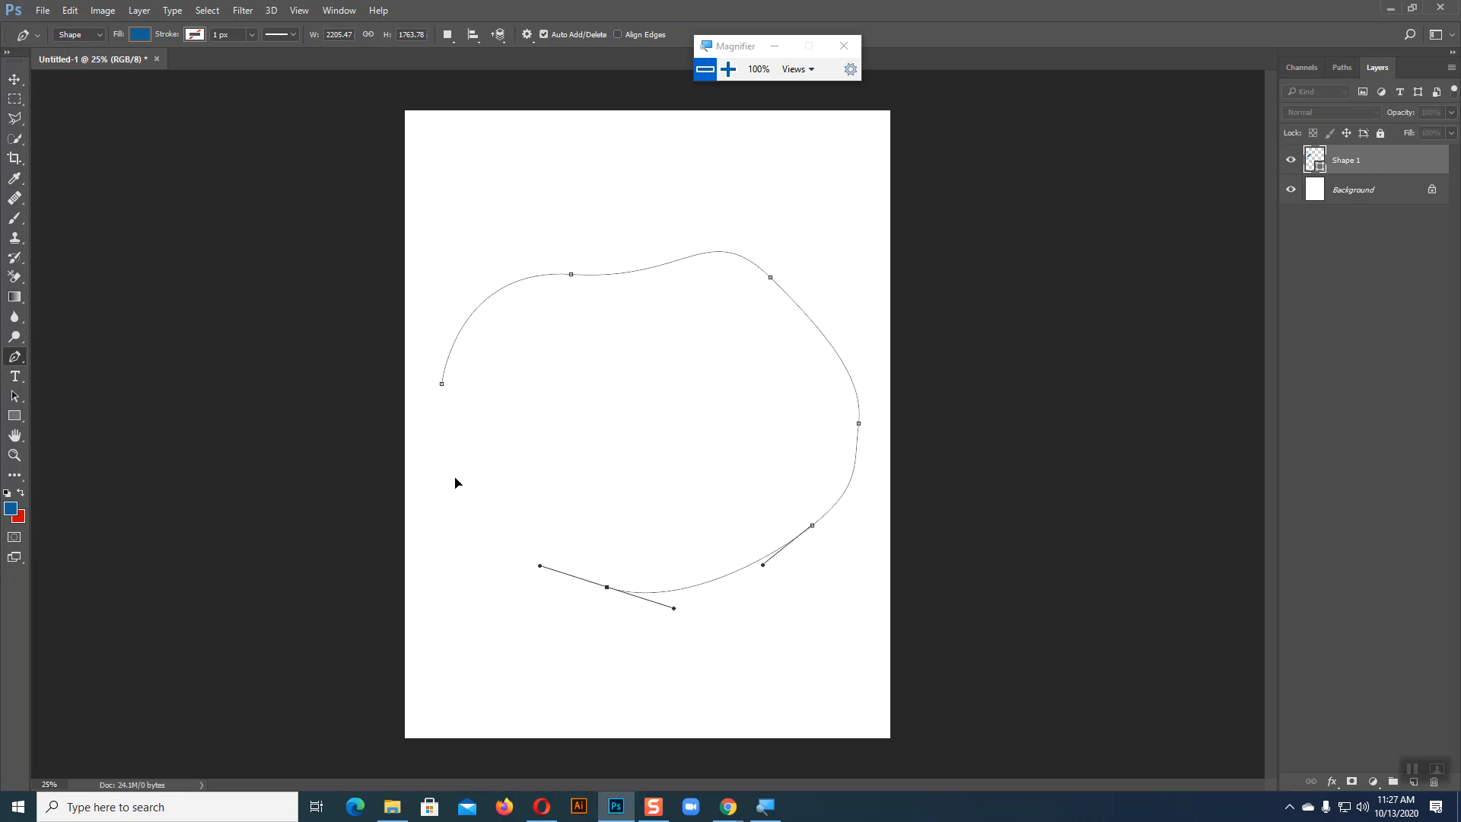
left_click(442, 383)
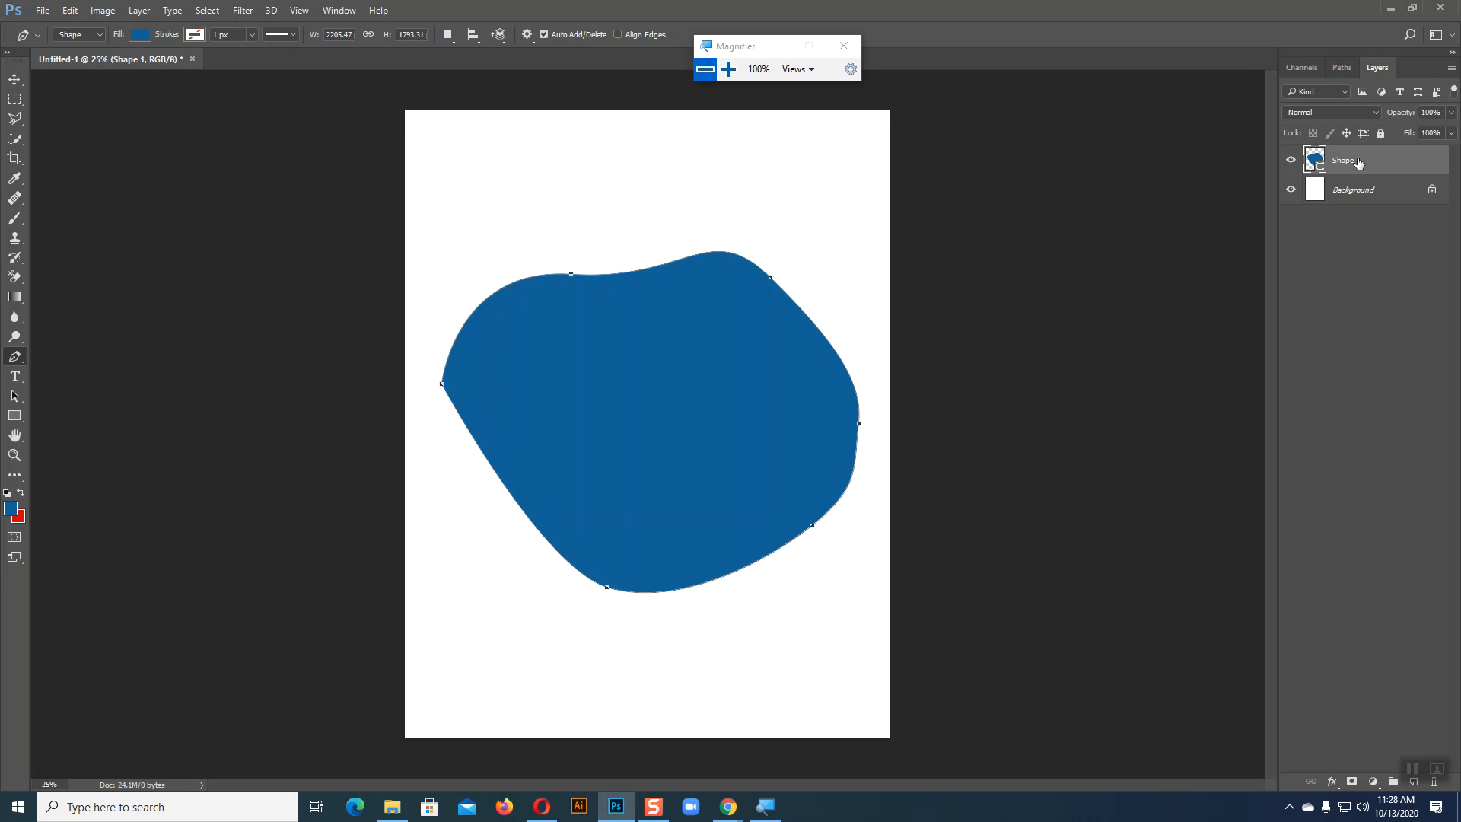
left_click(15, 79)
key("Delete")
Set the Pen tool back to Path mode and draw a closed curved path with five anchor points across the page
key("p")
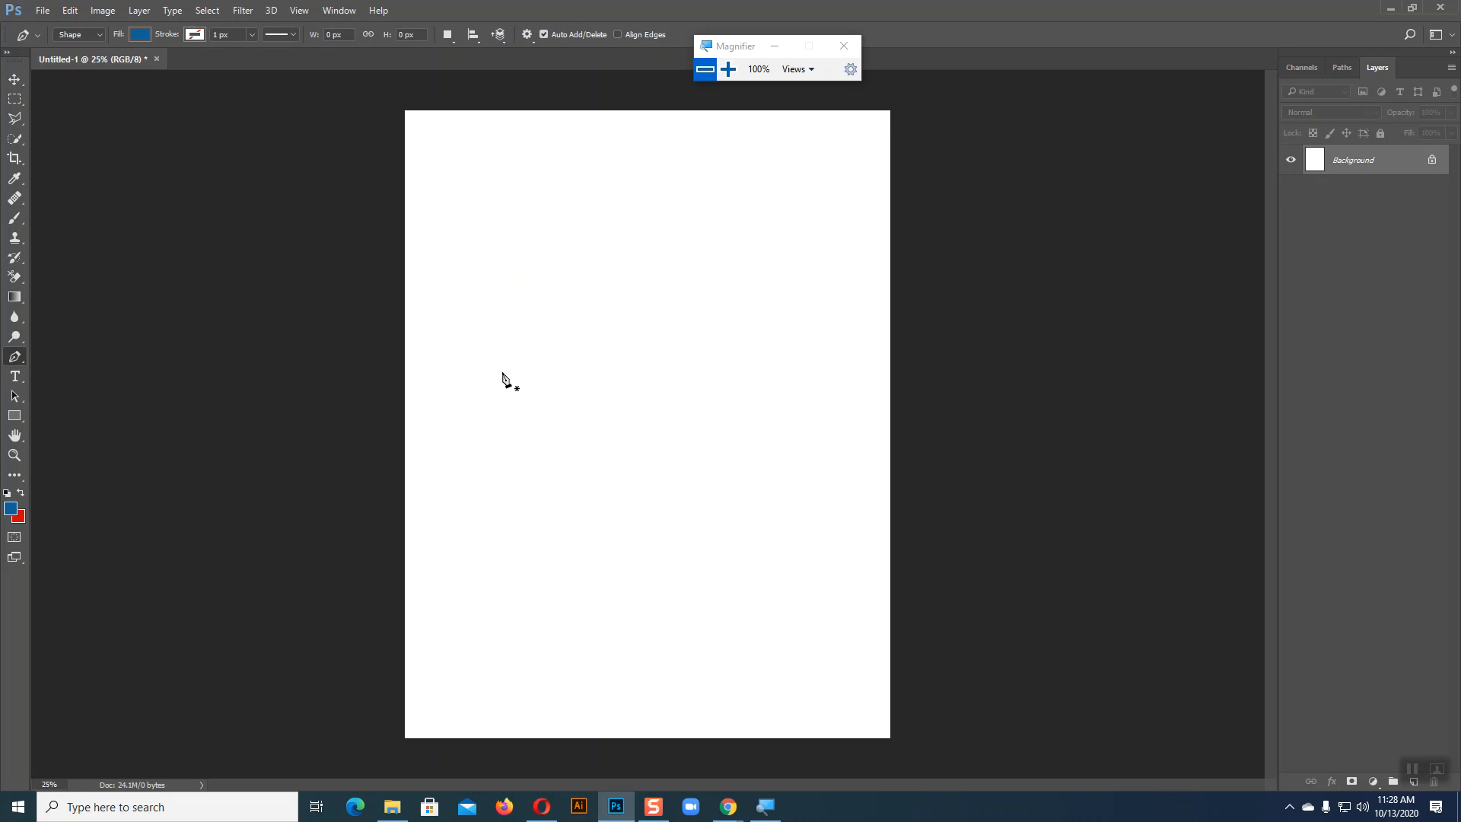
left_click(82, 35)
left_click(85, 47)
left_click(473, 424)
left_click_drag(696, 254, 832, 271)
left_click_drag(833, 349, 844, 483)
left_click_drag(811, 592, 775, 643)
left_click_drag(665, 664, 553, 621)
left_click(472, 425)
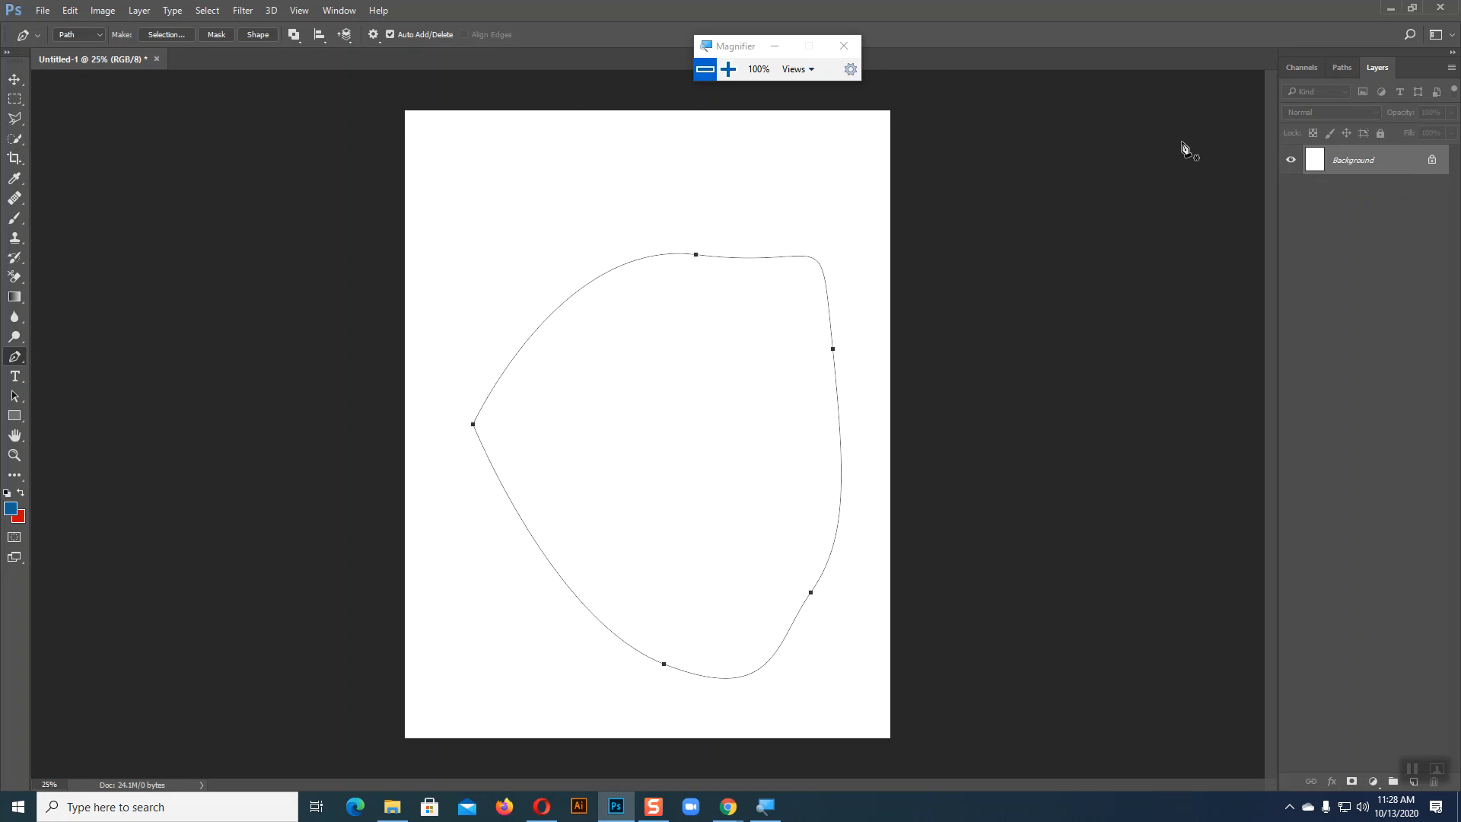
Magnify the screen to 200% to view the document's list of paths, and return the magnification to 100%
left_click(728, 69)
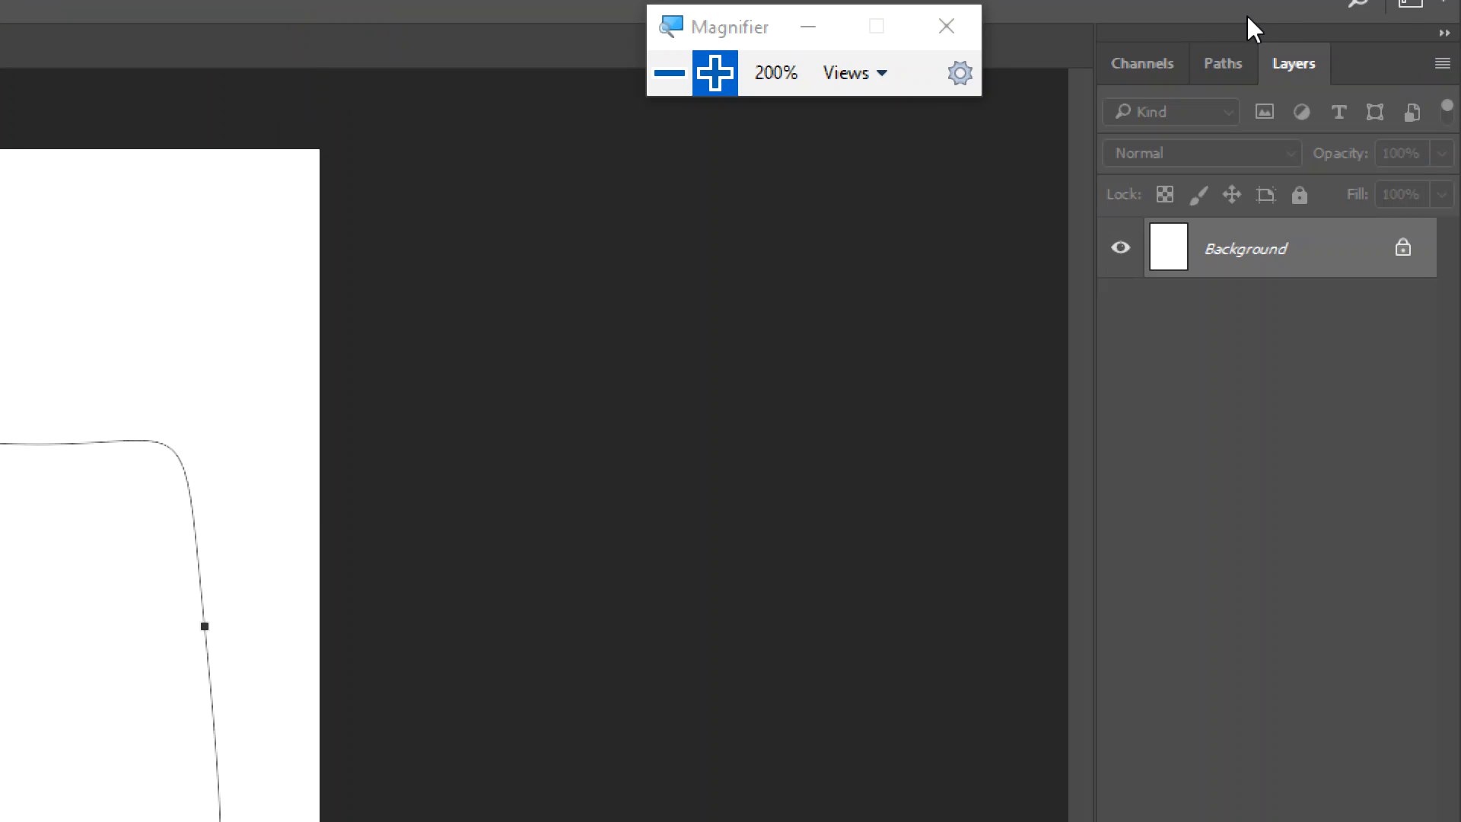
left_click(1234, 67)
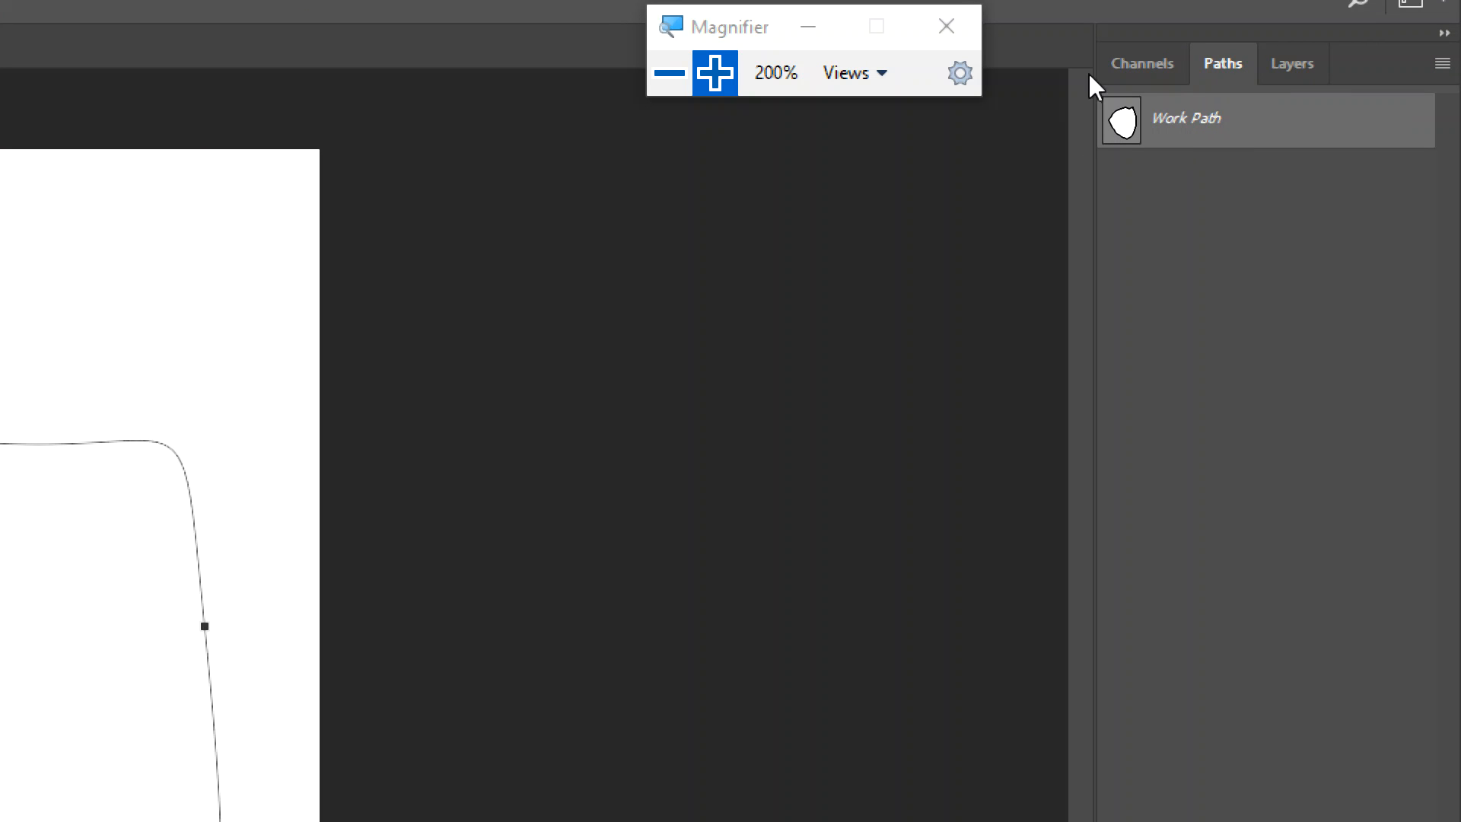
left_click(672, 75)
left_click(865, 79)
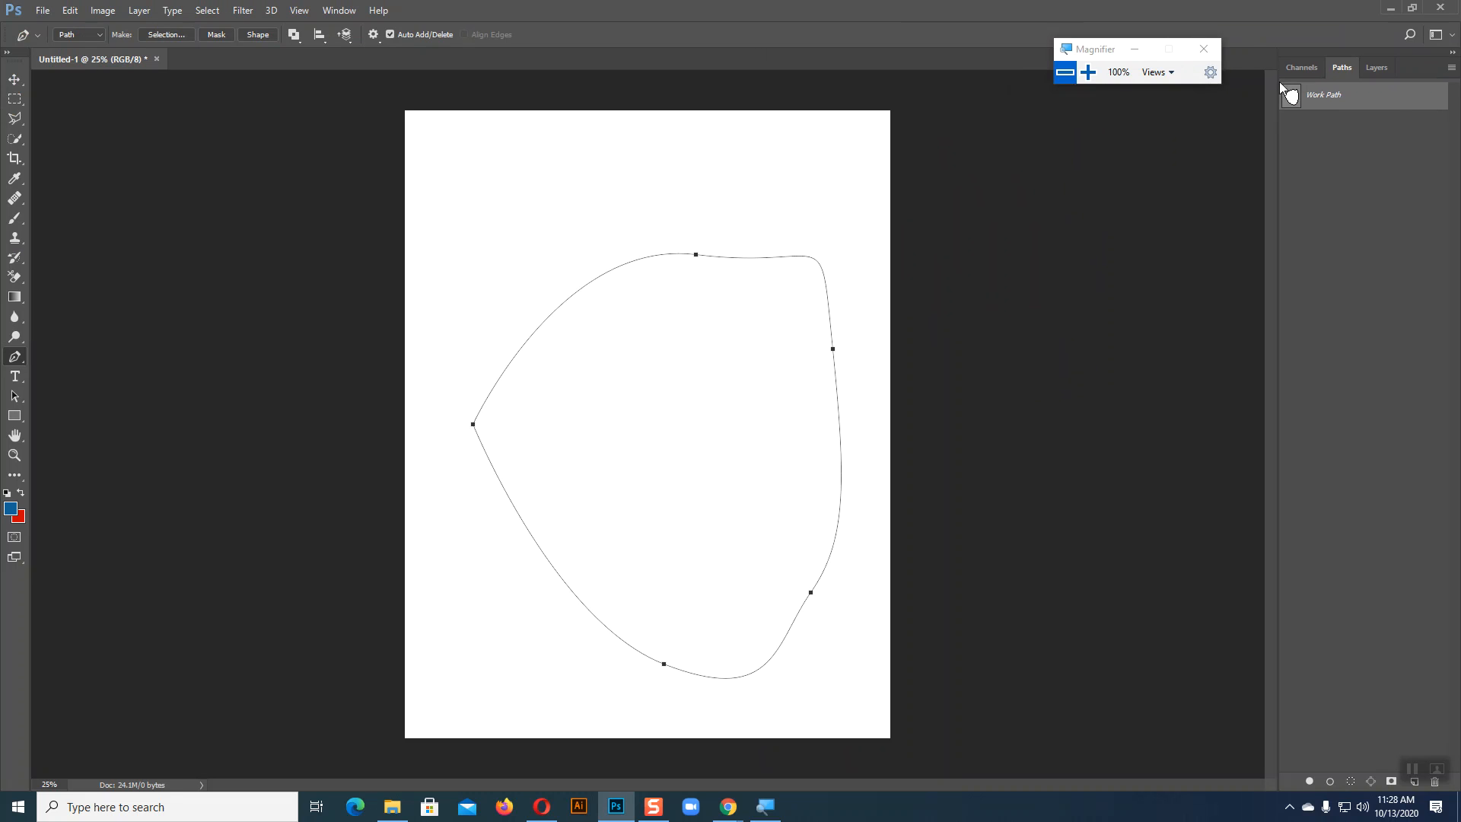
Review the marquee, lasso and Quick Selection tools as alternatives to the Pen tool path
left_click(15, 79)
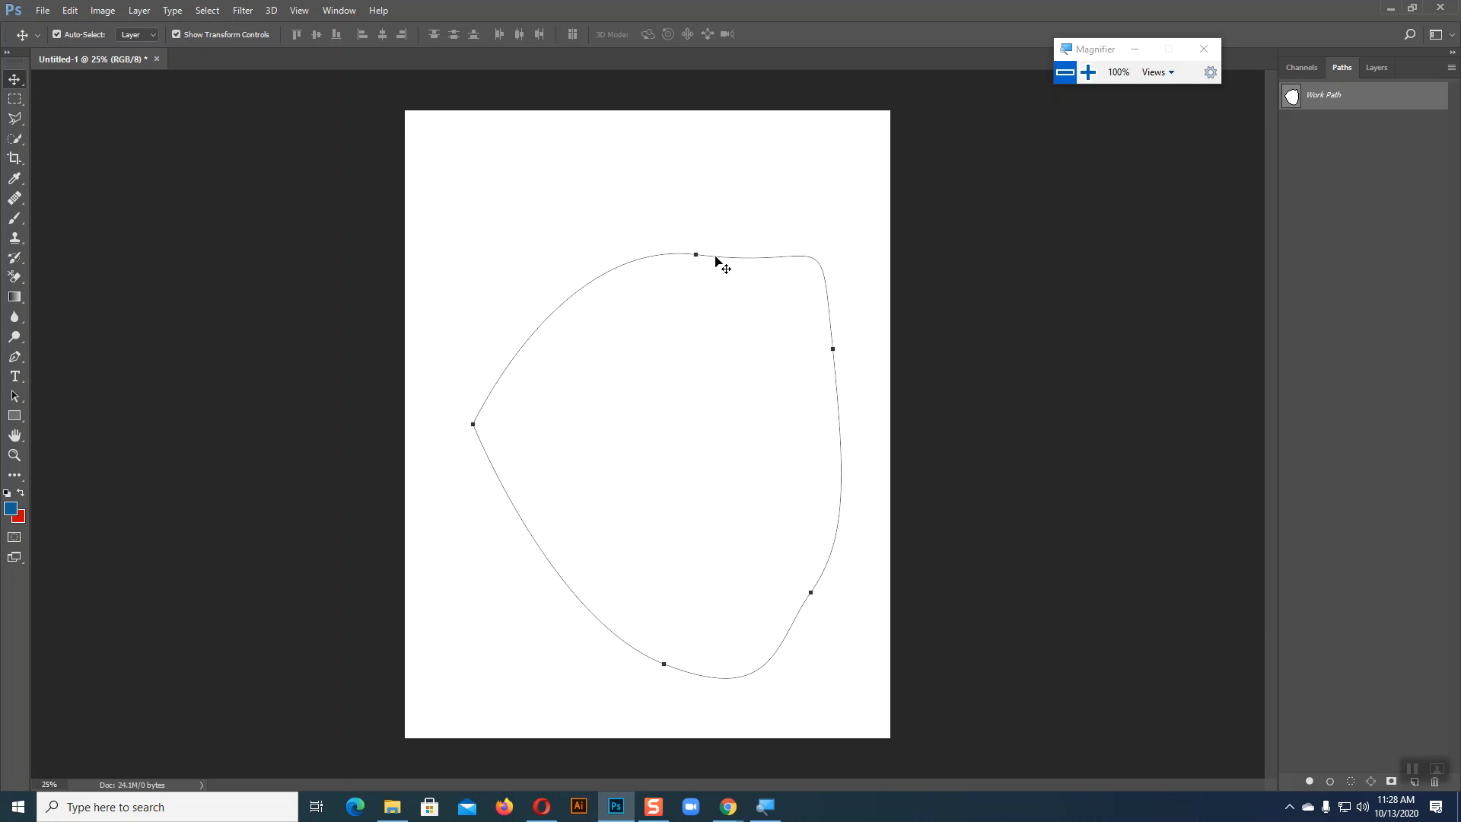
left_click(19, 102)
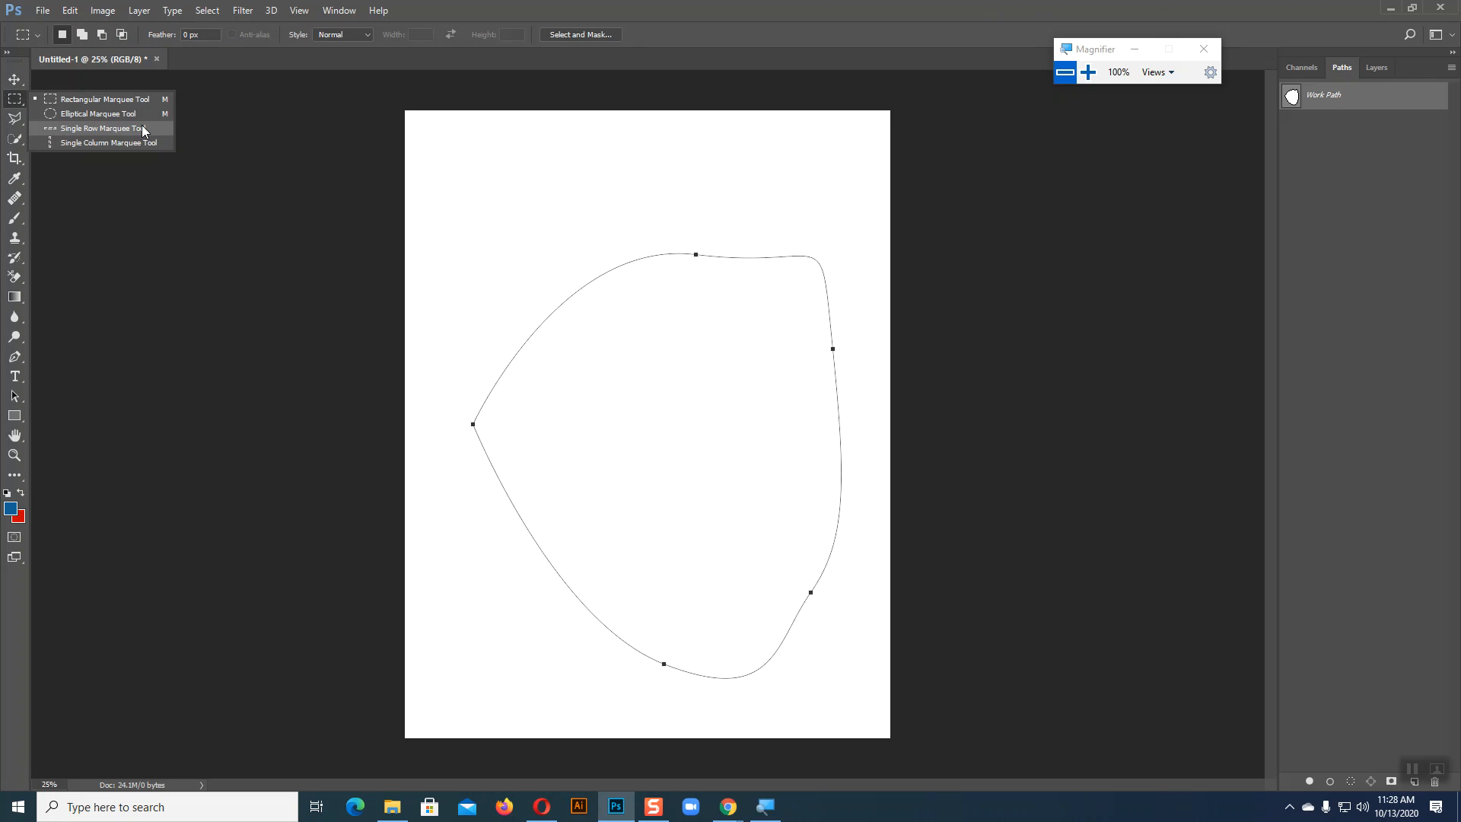
left_click(19, 100)
left_click(16, 119)
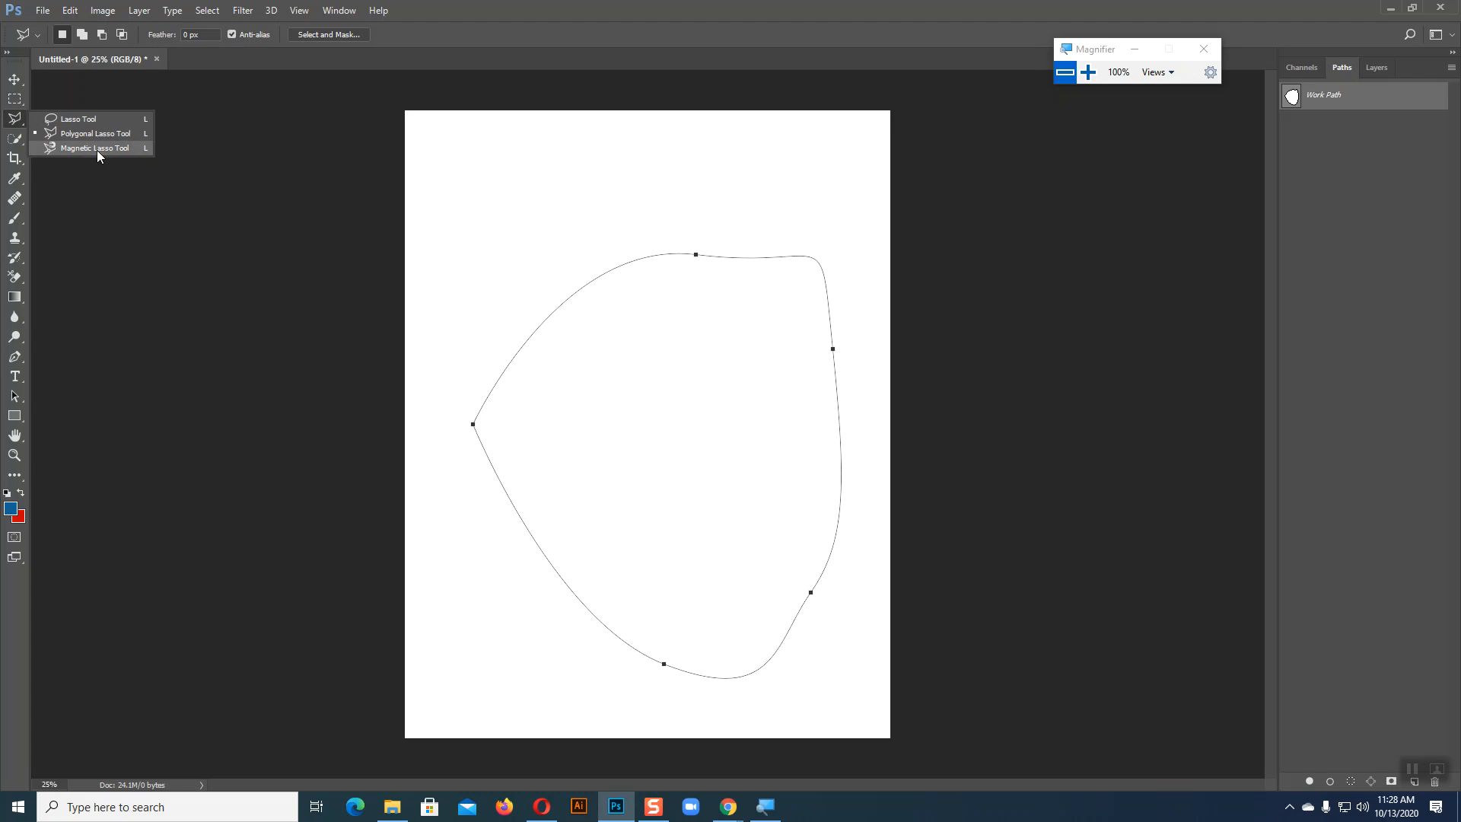
left_click(19, 120)
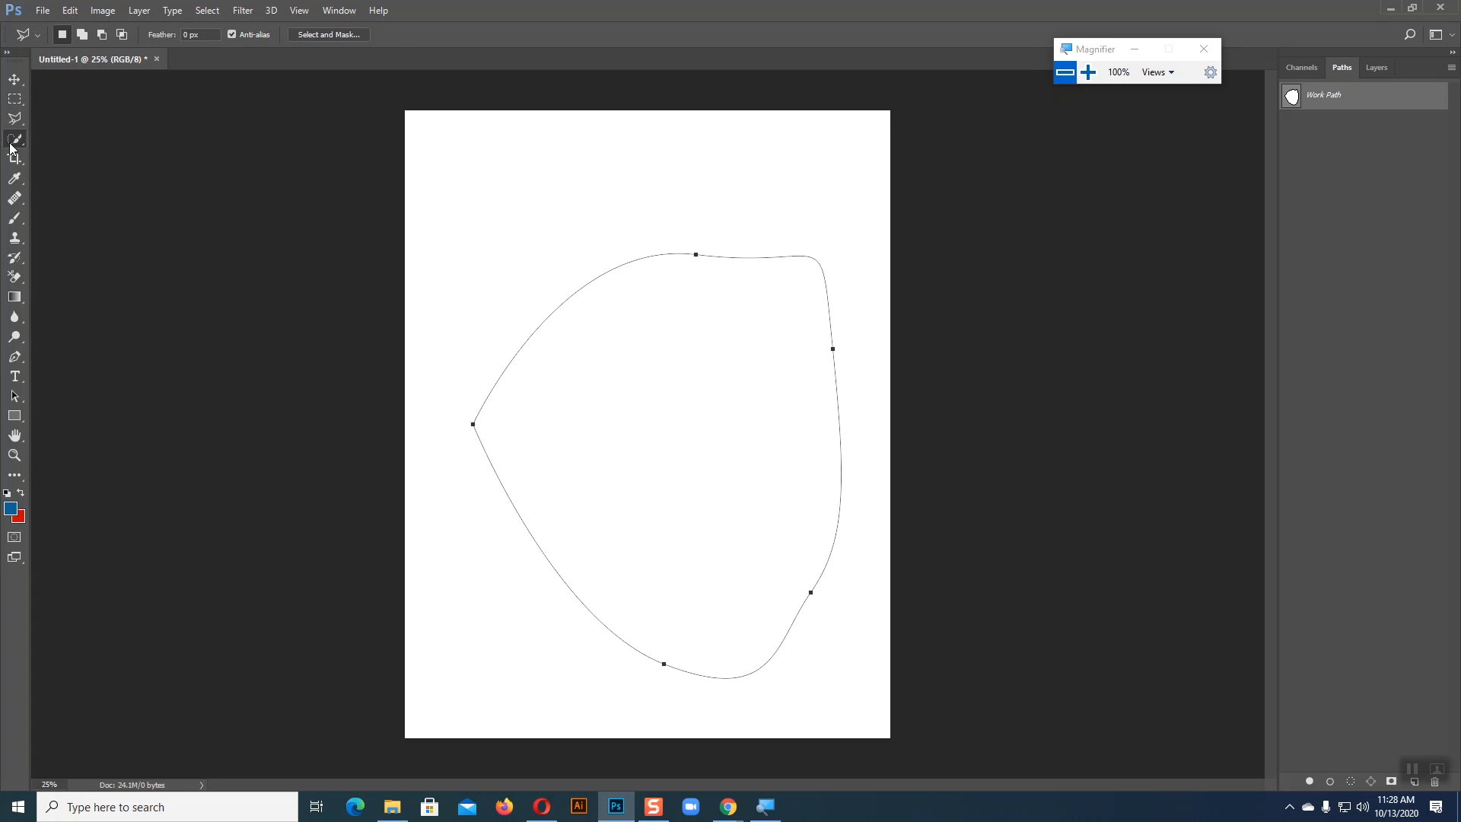
left_click(11, 143)
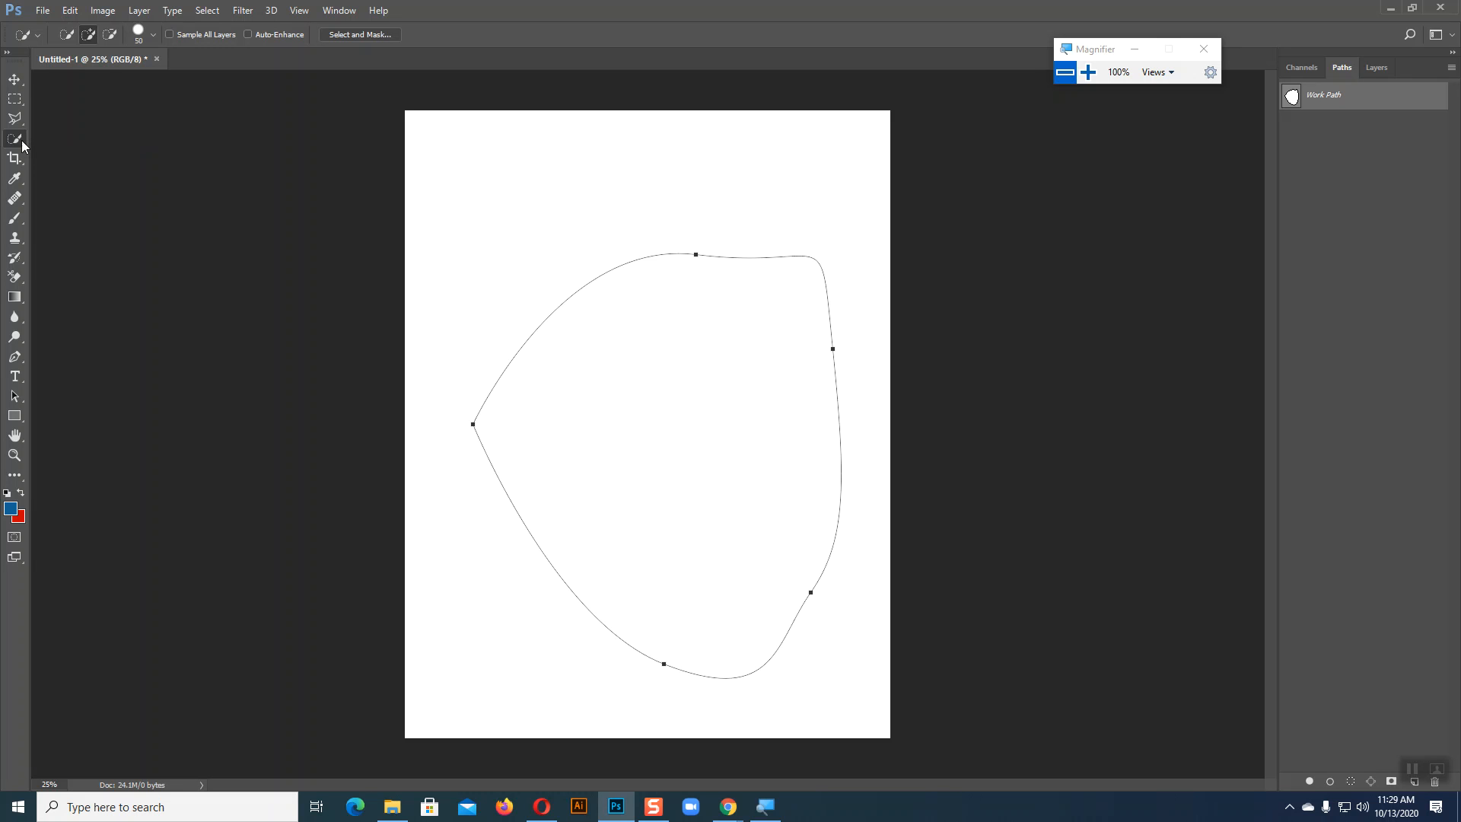
left_click(14, 118)
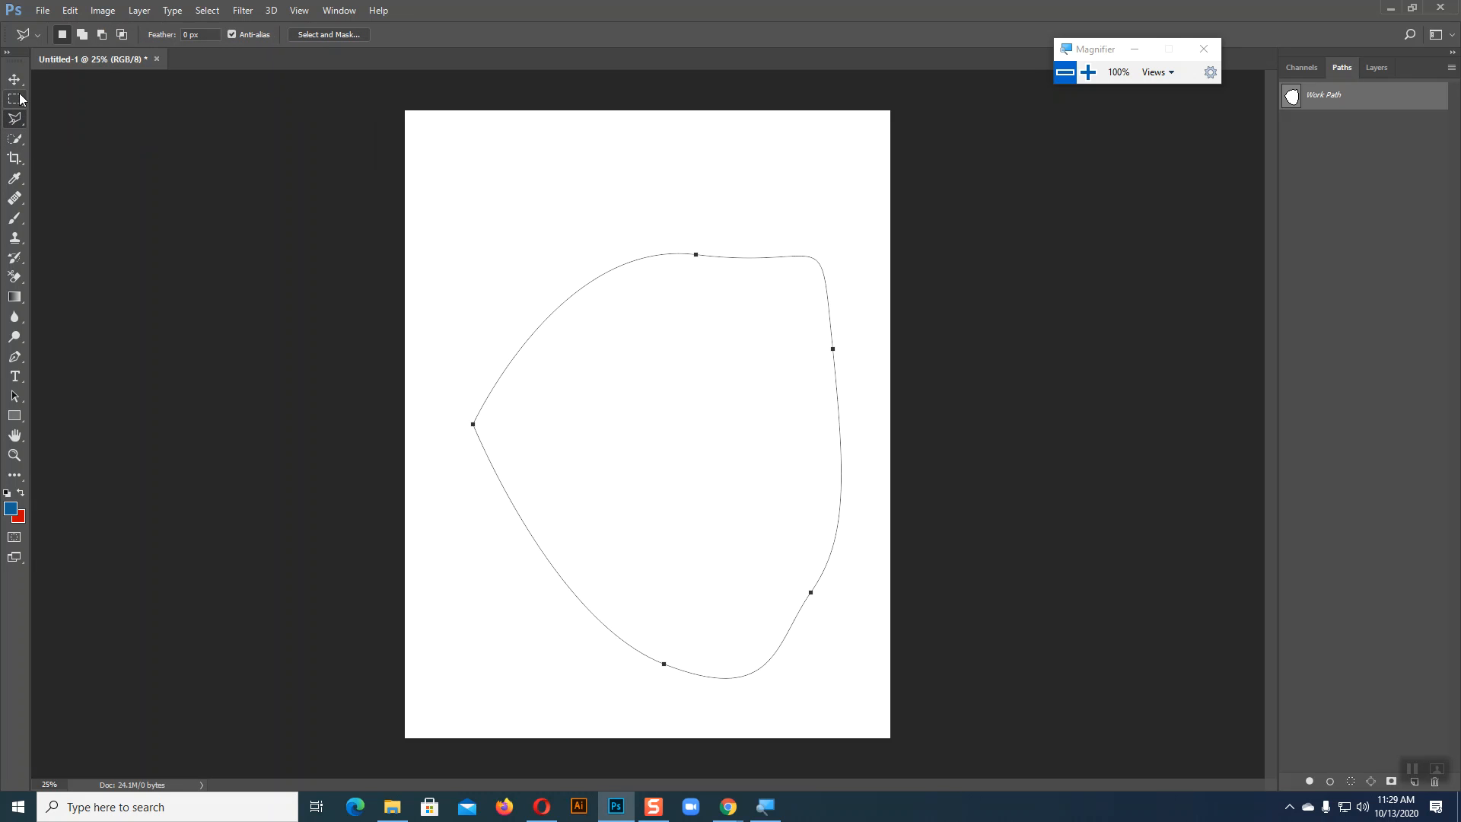
left_click(16, 138)
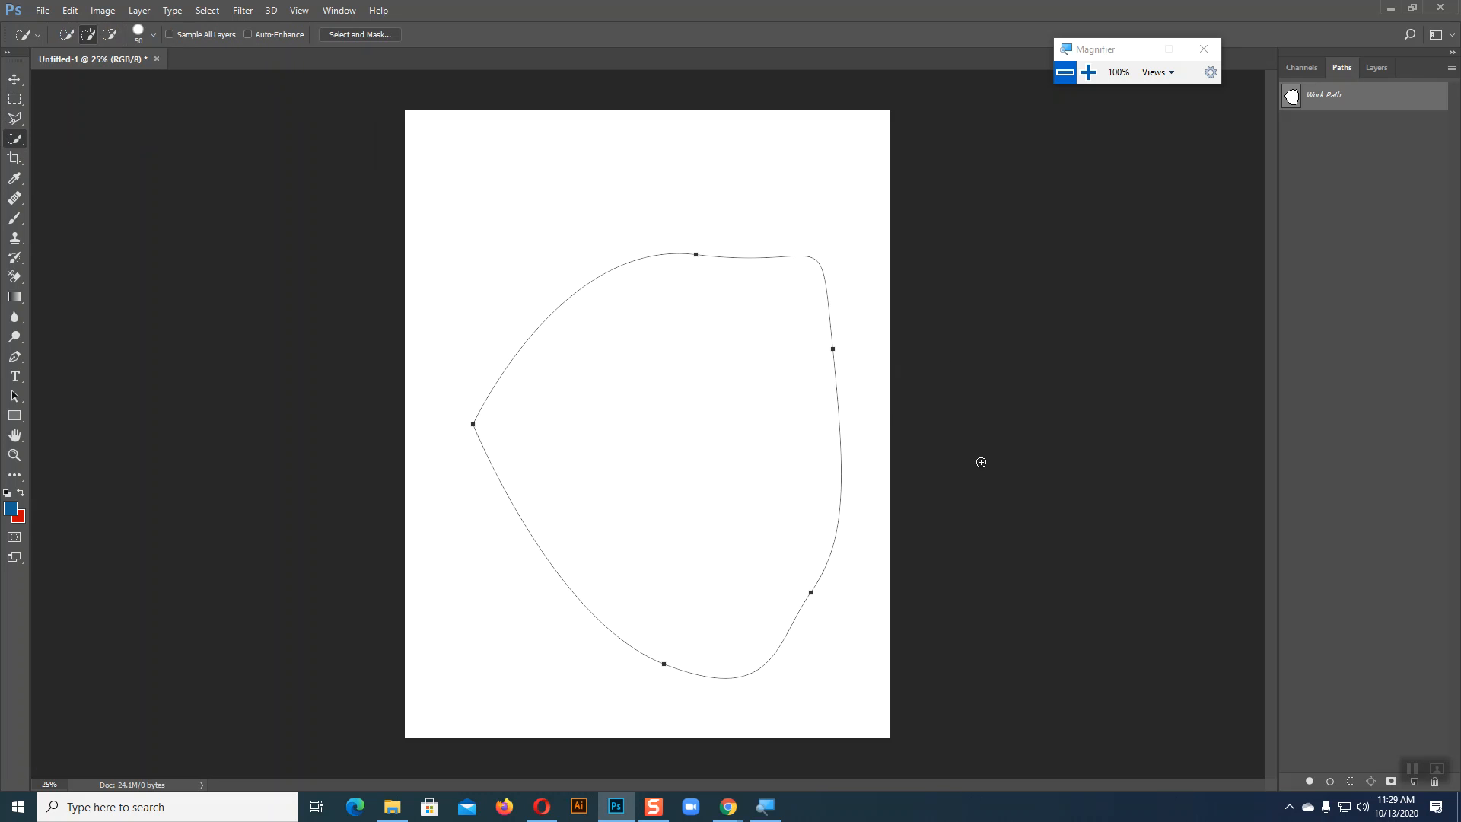
left_click(15, 357)
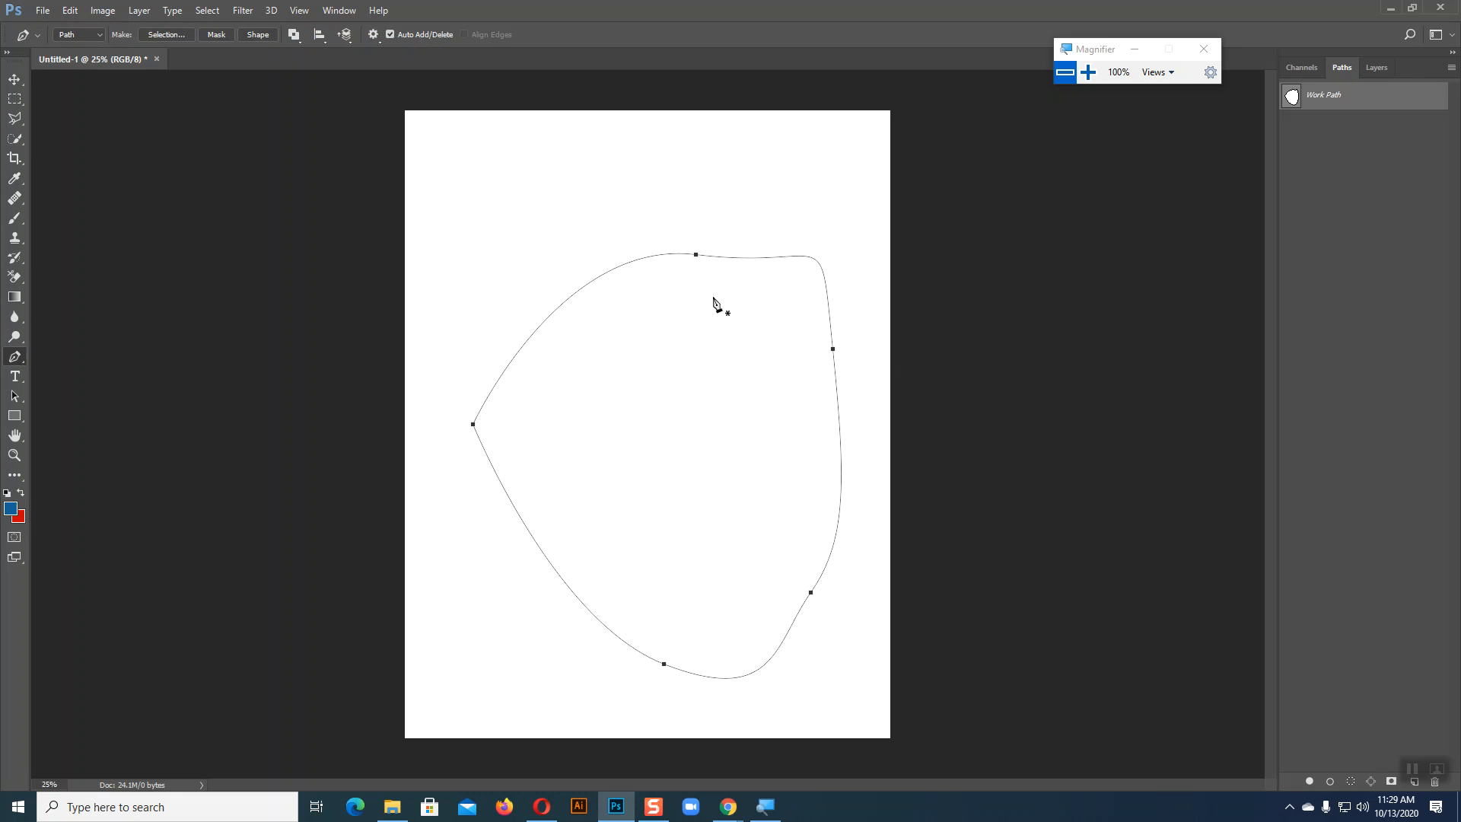
left_click(14, 79)
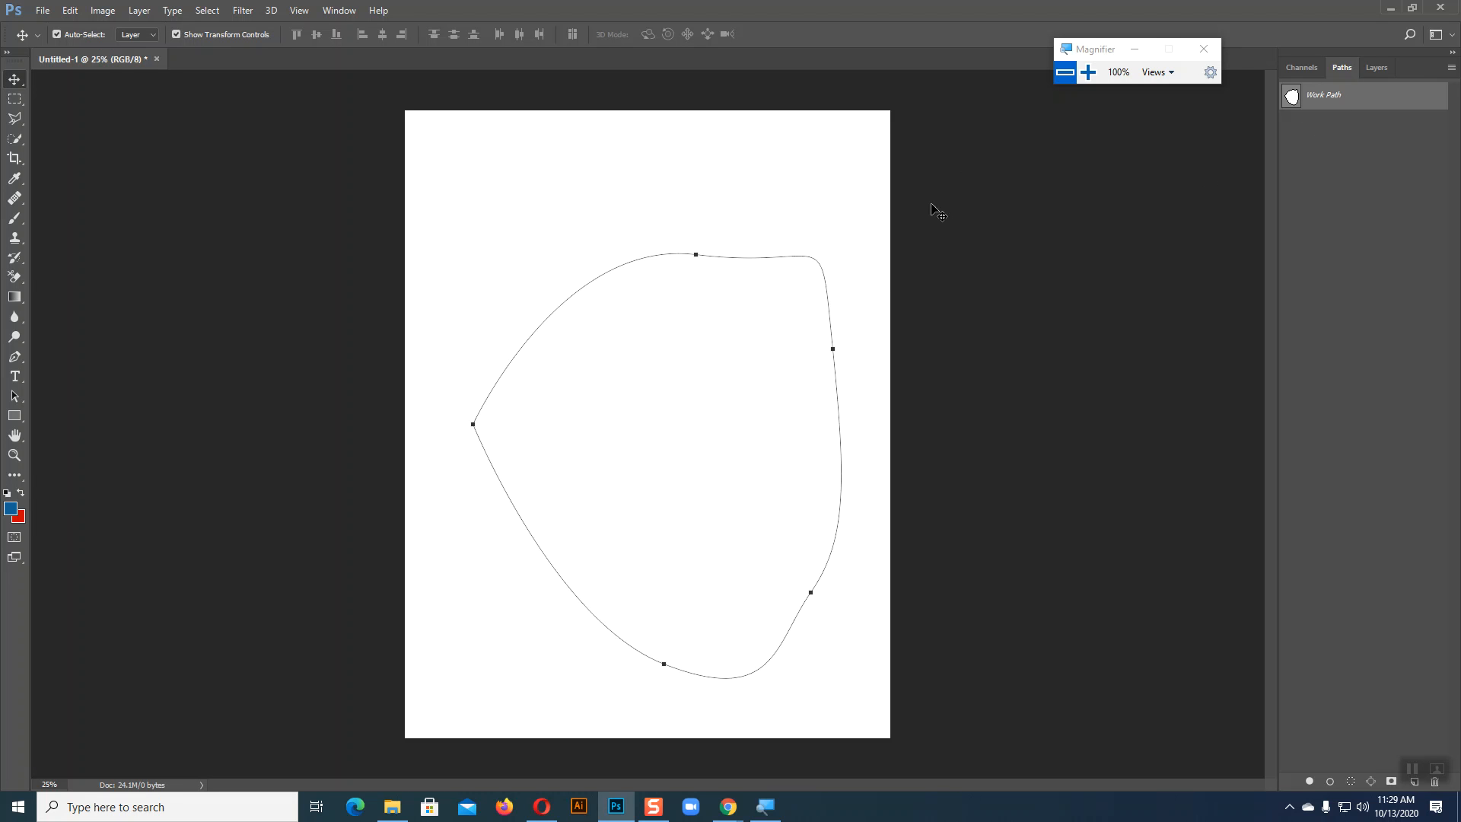
Replace the deselected work path with a closed six-anchor Pen path in the upper part of the page and delete it
left_click(1308, 246)
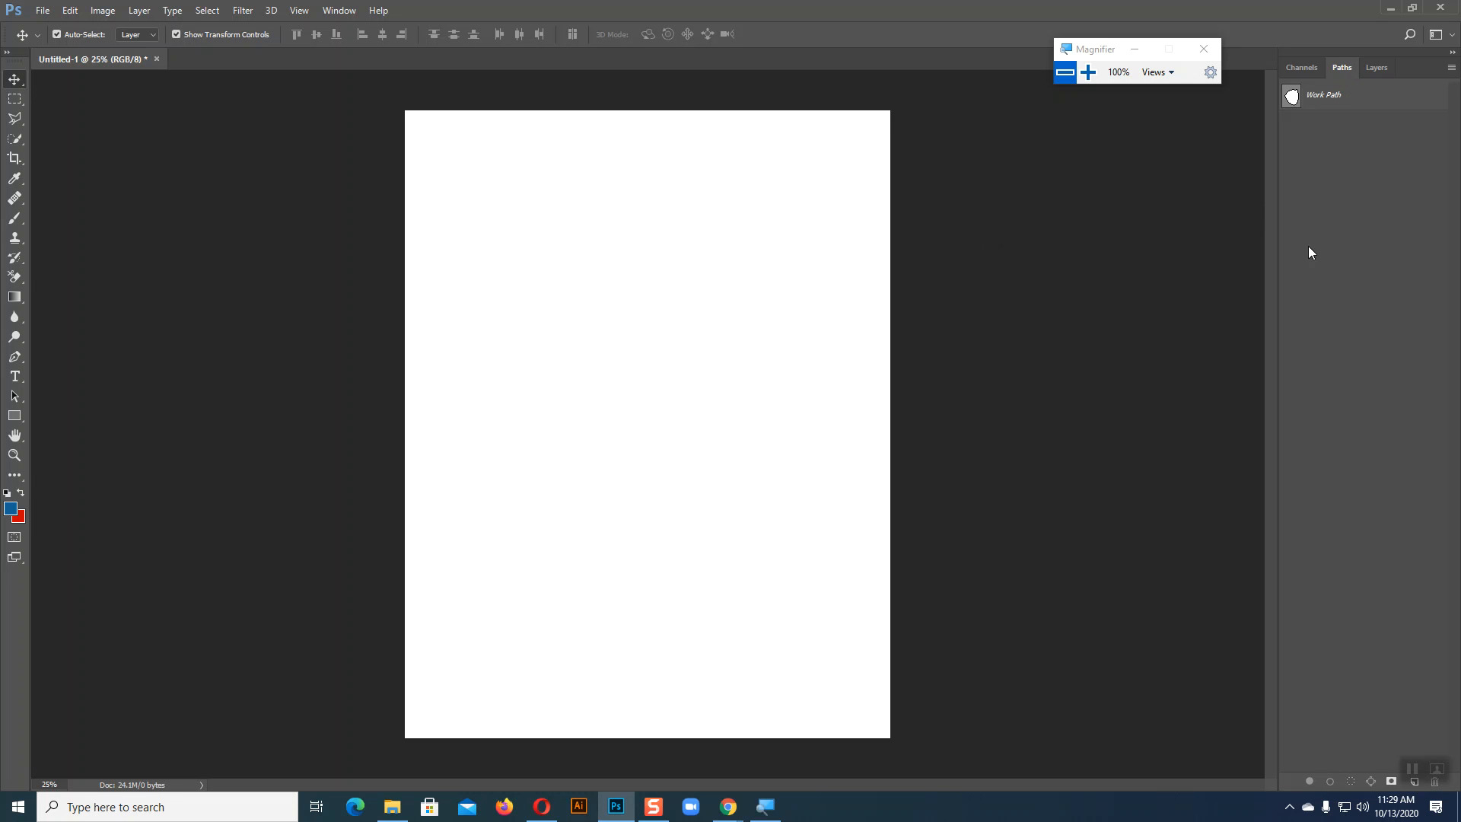
left_click(15, 356)
left_click(481, 200)
left_click(597, 156)
left_click_drag(760, 166, 780, 277)
left_click_drag(775, 376, 761, 428)
left_click_drag(696, 495, 664, 517)
left_click_drag(541, 491, 493, 459)
left_click(481, 200)
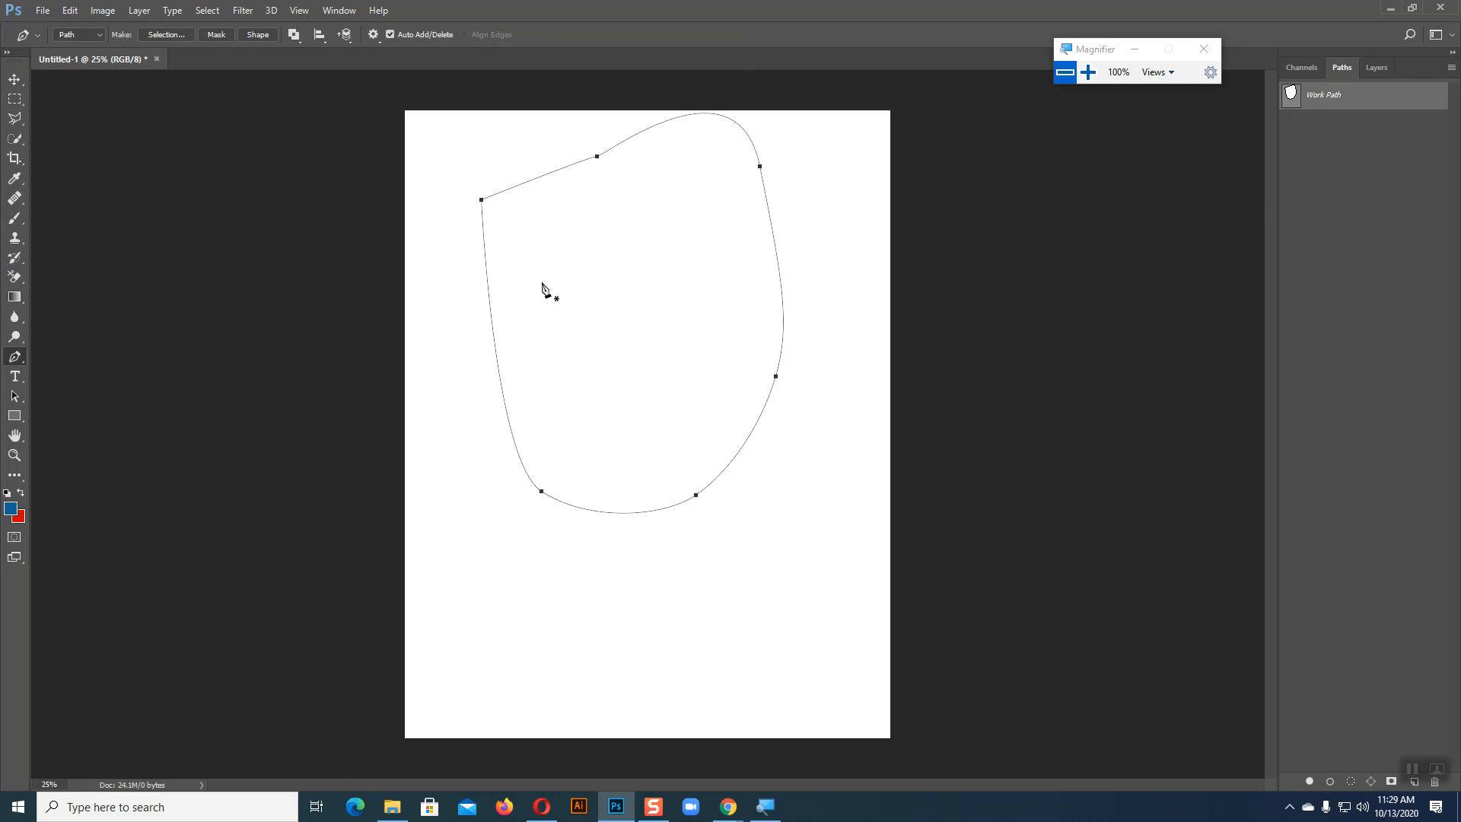
left_click(15, 79)
key("Delete")
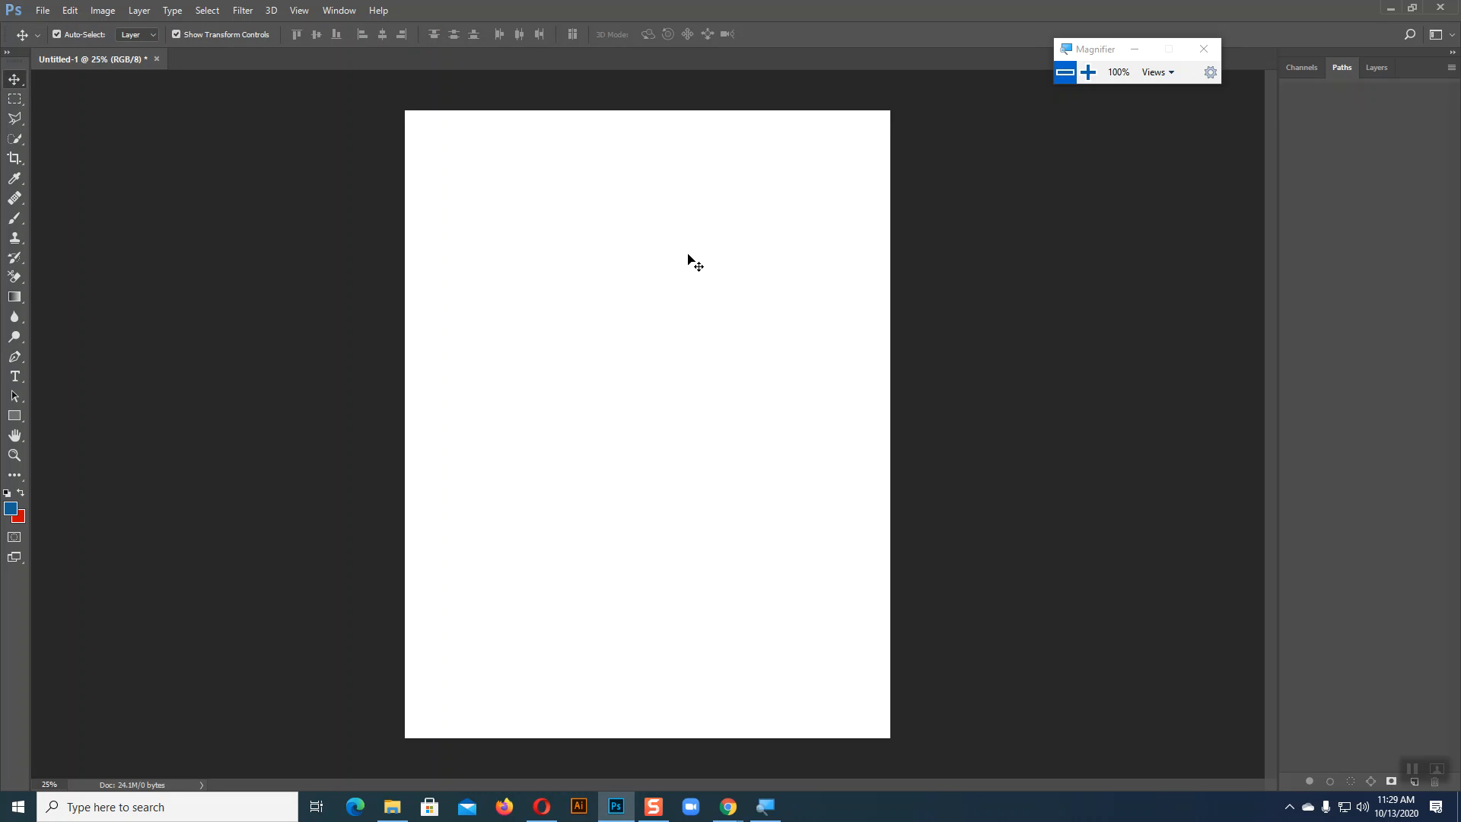
Draw a closed, irregular Pen path with nine curved anchor points around most of the page
left_click(16, 359)
left_click_drag(489, 278, 543, 300)
left_click_drag(602, 215, 649, 202)
left_click_drag(757, 207, 811, 246)
left_click_drag(847, 321, 842, 385)
left_click_drag(792, 467, 740, 535)
left_click_drag(665, 563, 610, 629)
left_click_drag(532, 618, 477, 550)
left_click_drag(452, 482, 451, 465)
left_click_drag(465, 408, 471, 375)
left_click(488, 279)
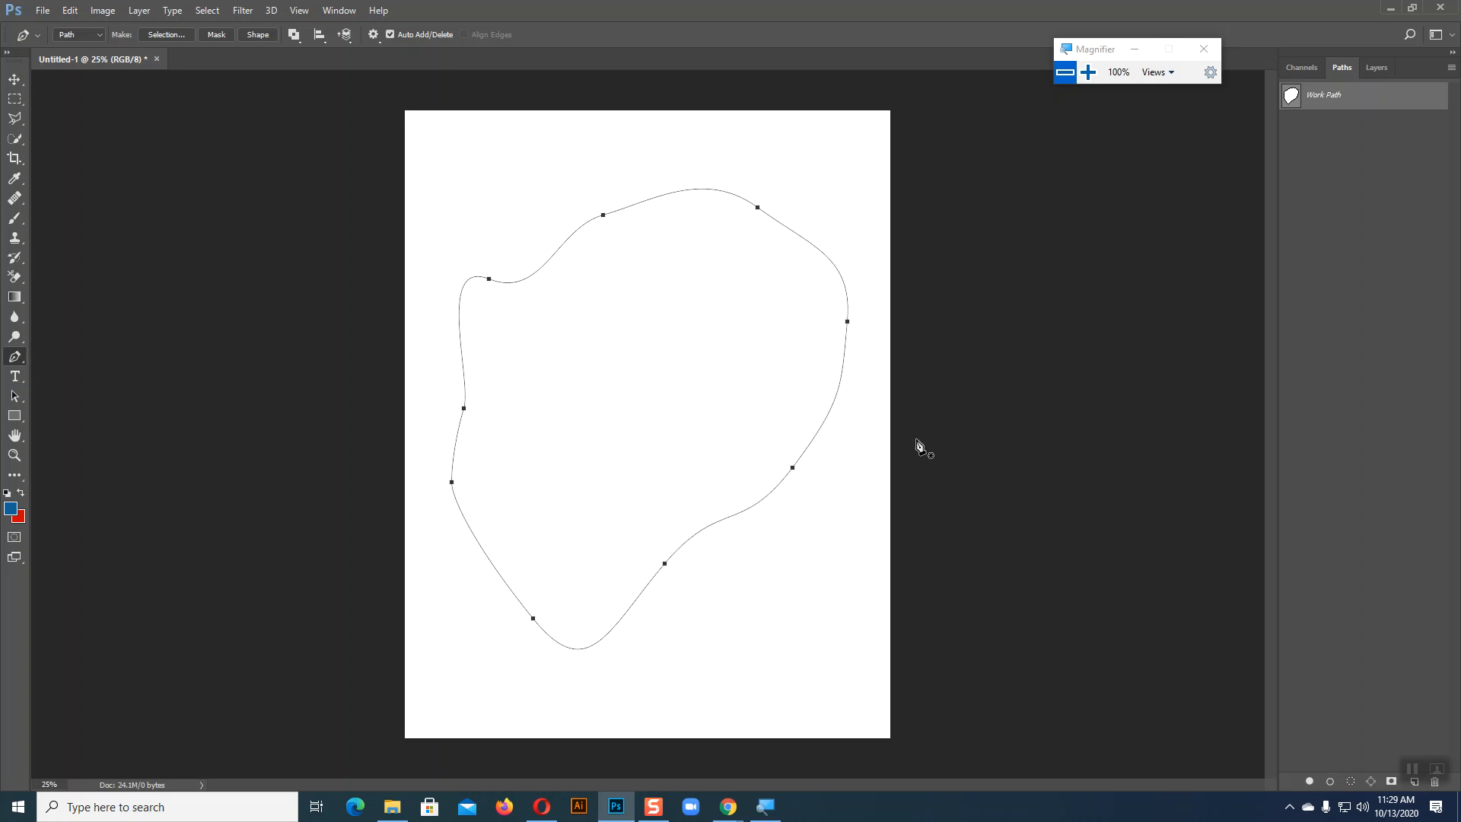
Save the work path under the name Path 1 and deselect it
double_click(1336, 100)
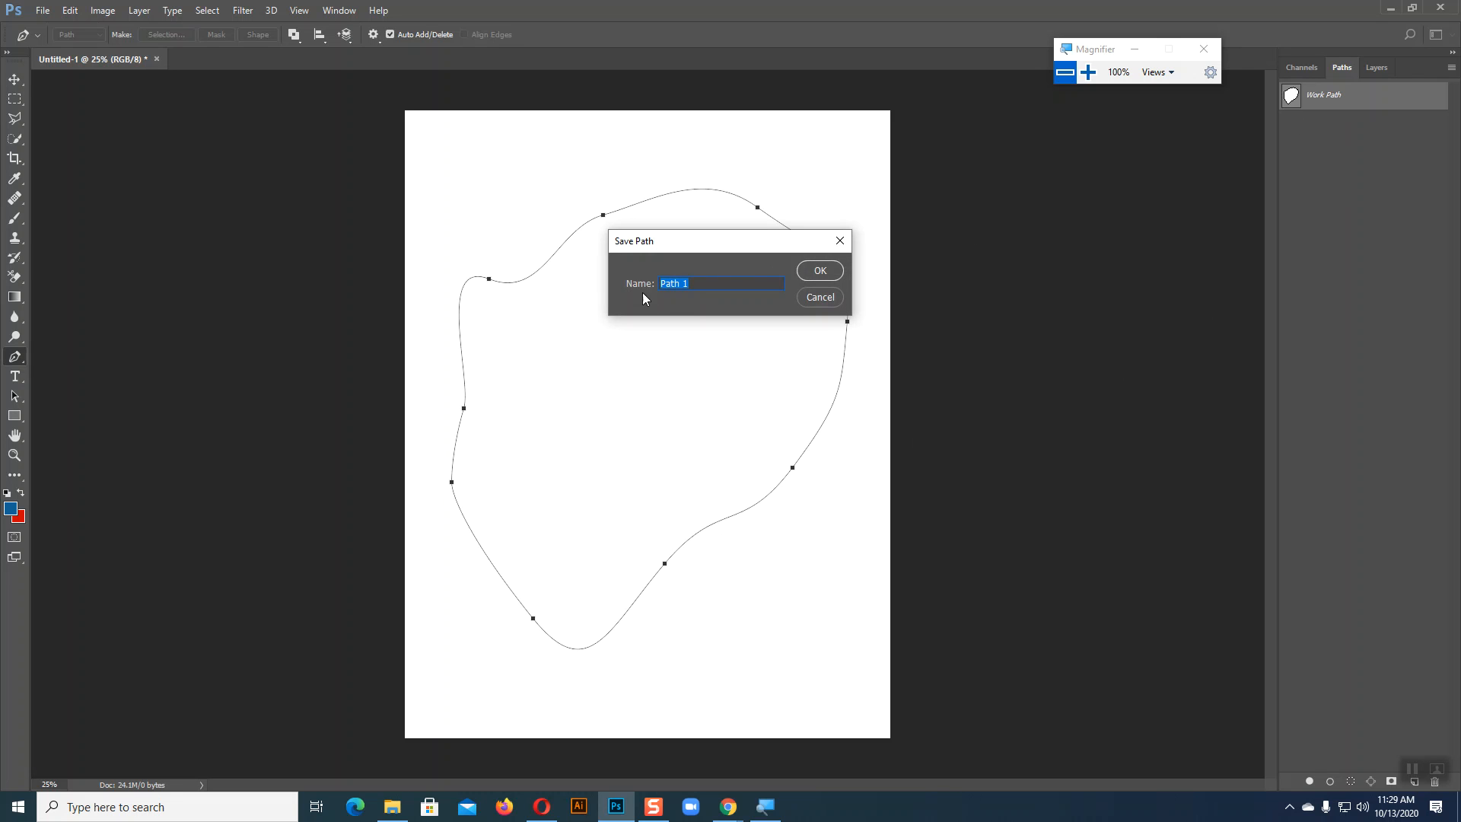
left_click(820, 272)
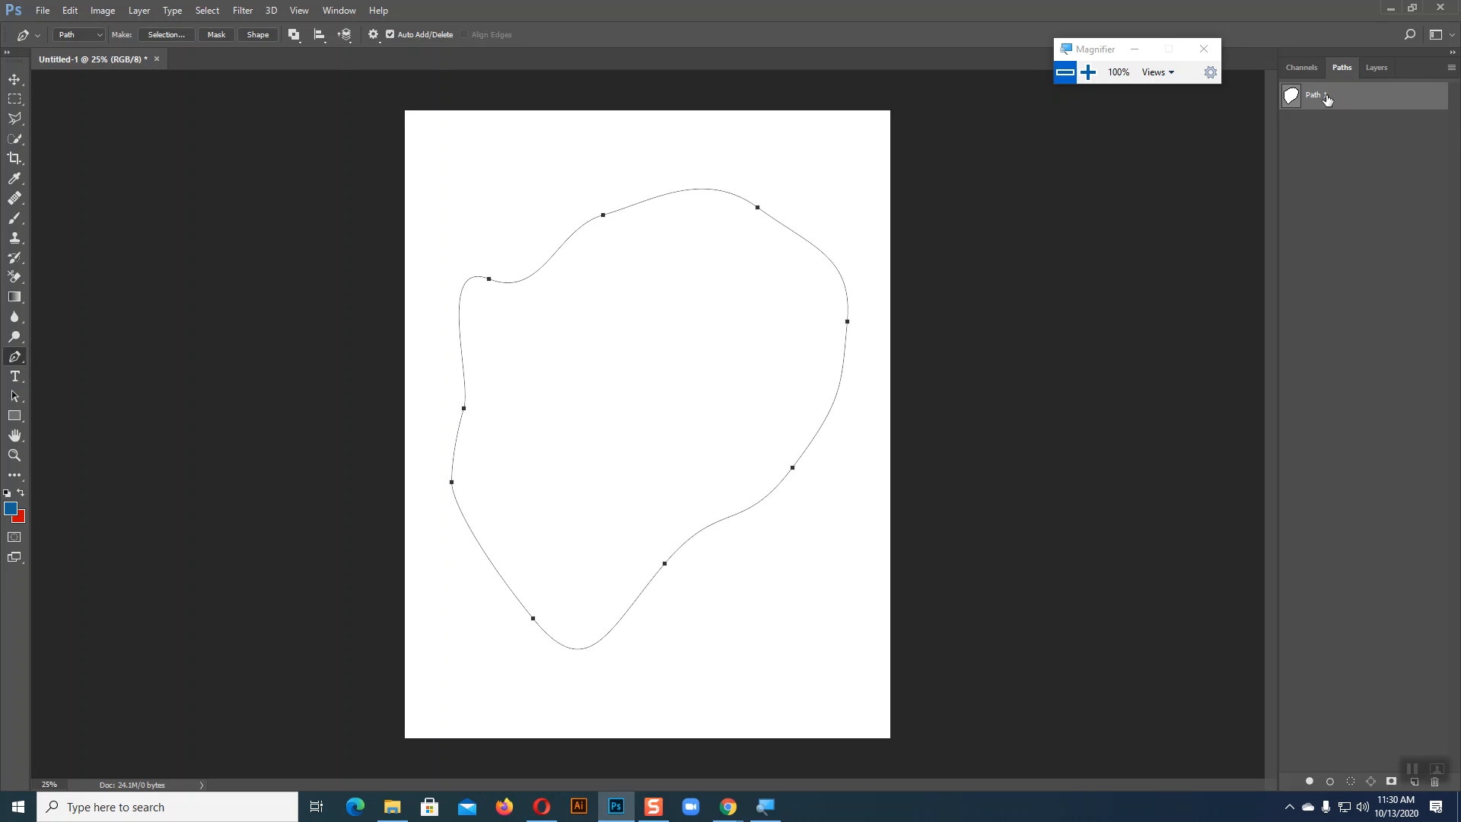
left_click(1344, 170)
Draw another curved Pen path around the page, extending past its left edge and ending at the first anchor
left_click(530, 302)
mouse_move(662, 173)
left_mouse_down()
mouse_move(773, 205)
mouse_move(764, 189)
left_mouse_up()
left_click_drag(785, 209, 825, 264)
left_click_drag(829, 437, 807, 466)
left_click_drag(767, 503, 720, 570)
left_click_drag(630, 614, 561, 637)
left_click_drag(425, 593, 388, 560)
left_click_drag(391, 490, 396, 475)
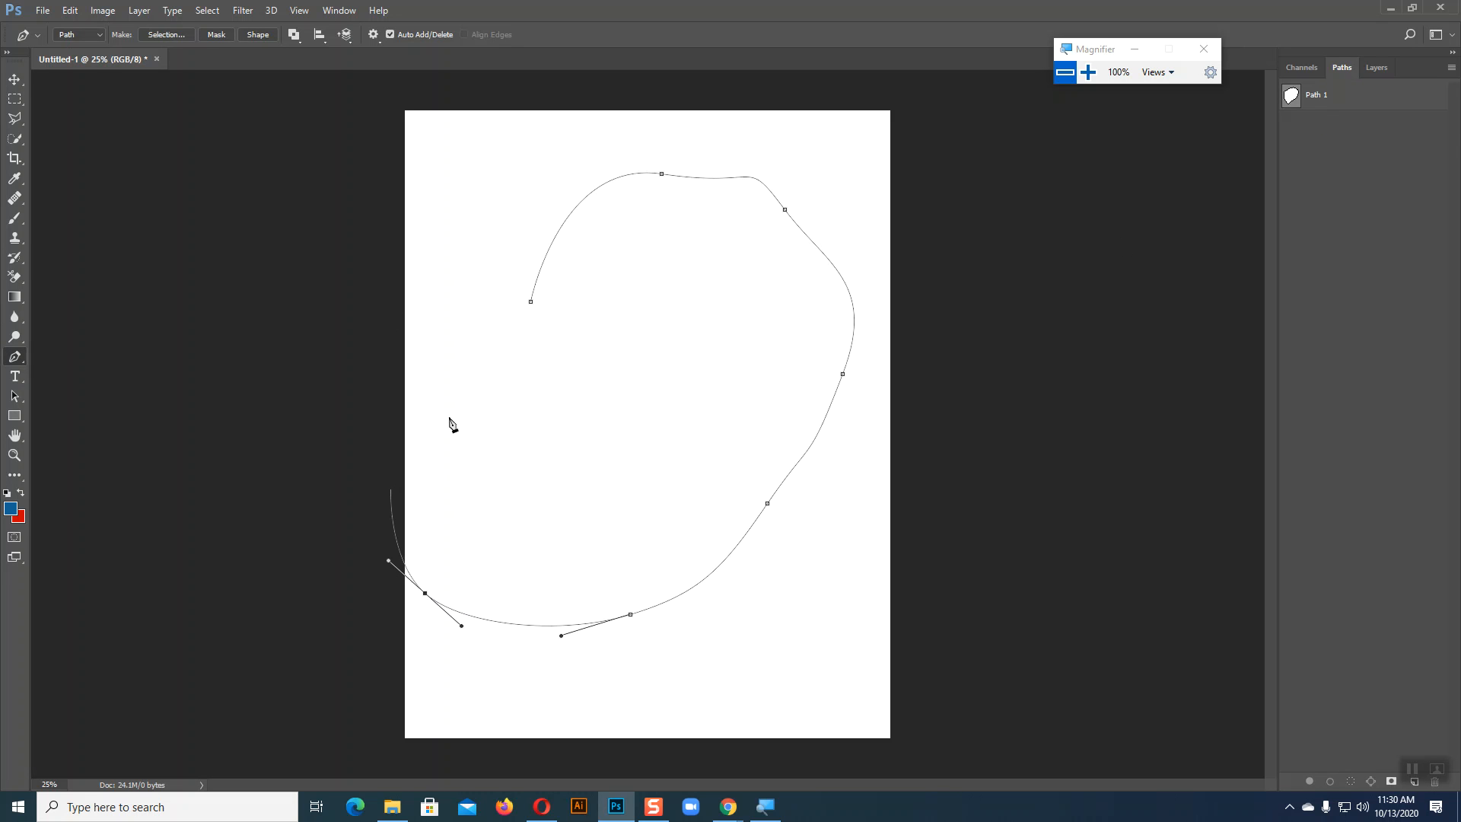
left_click(531, 303)
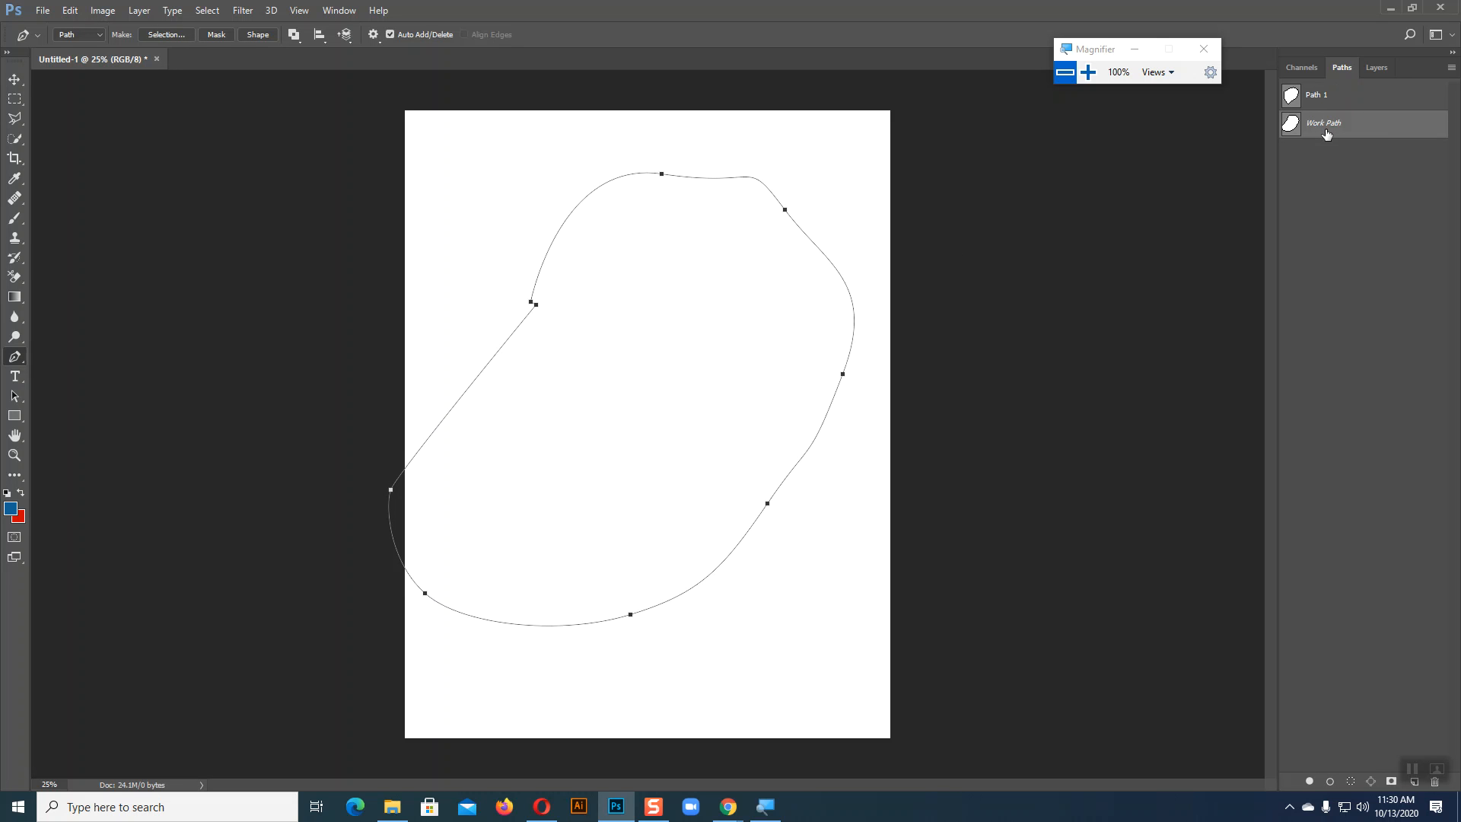
Delete the unsaved work path and select Path 1 to display its outline
key("Delete")
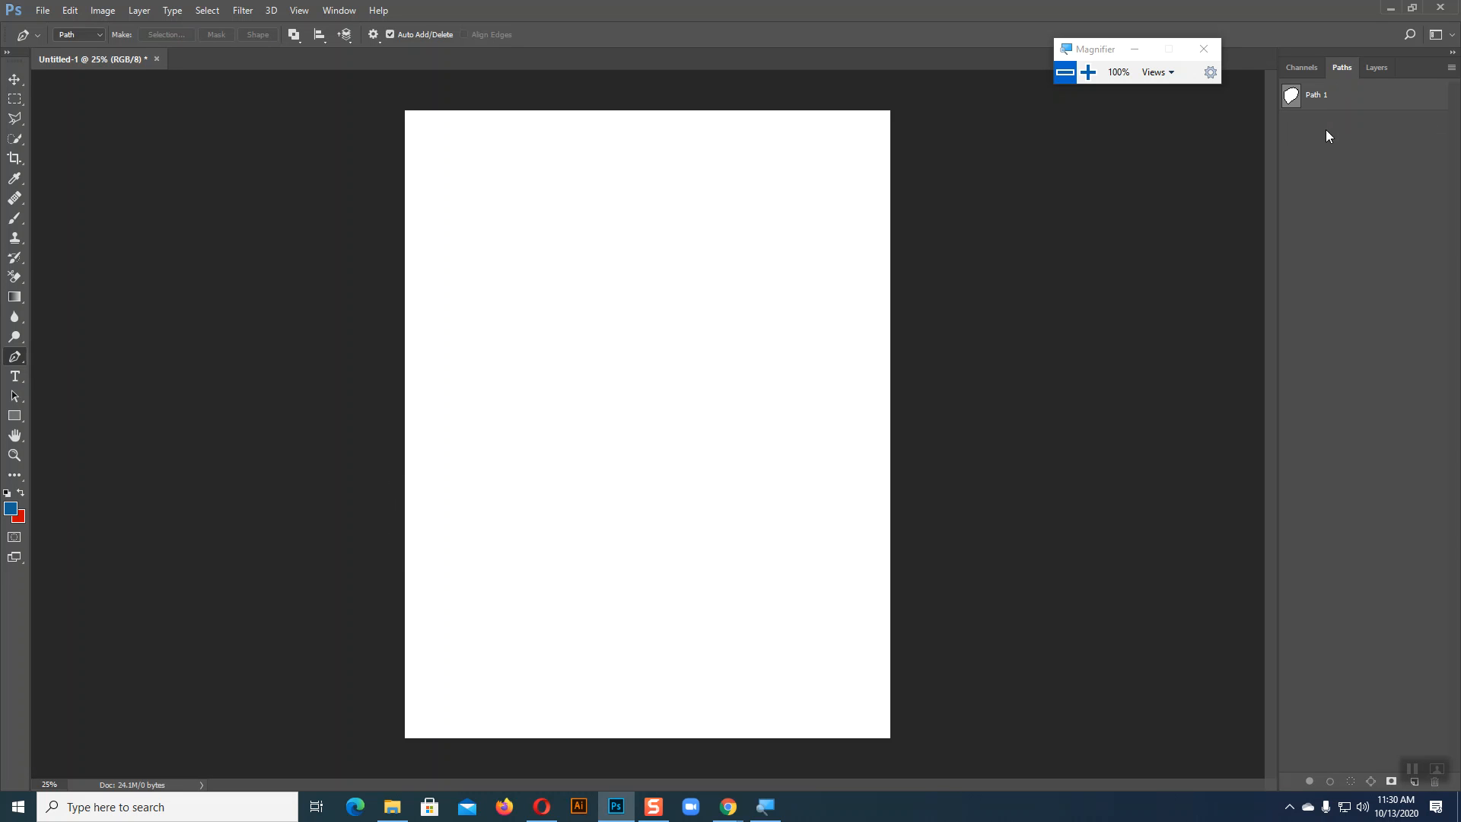
left_click(1330, 94)
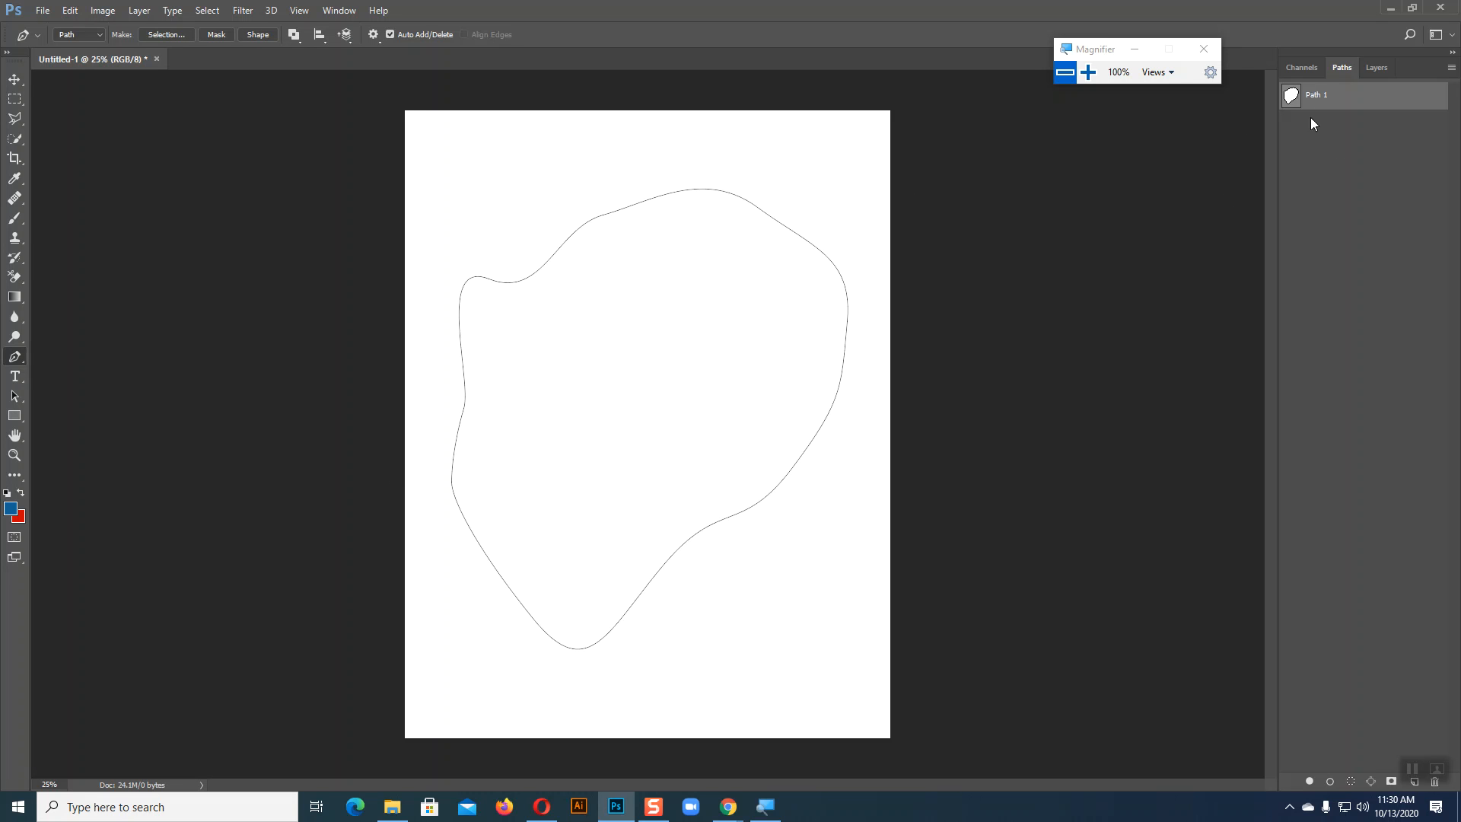
Reselect Path 1 and draw a closed six-anchor Pen path inside its outline, with curved anchors along one side
left_click(1333, 126)
left_click(1364, 94)
left_click(580, 404)
left_click(637, 286)
left_click_drag(759, 248, 788, 312)
left_click_drag(791, 382, 788, 415)
left_click_drag(745, 478, 715, 510)
left_click(618, 551)
left_click(577, 410)
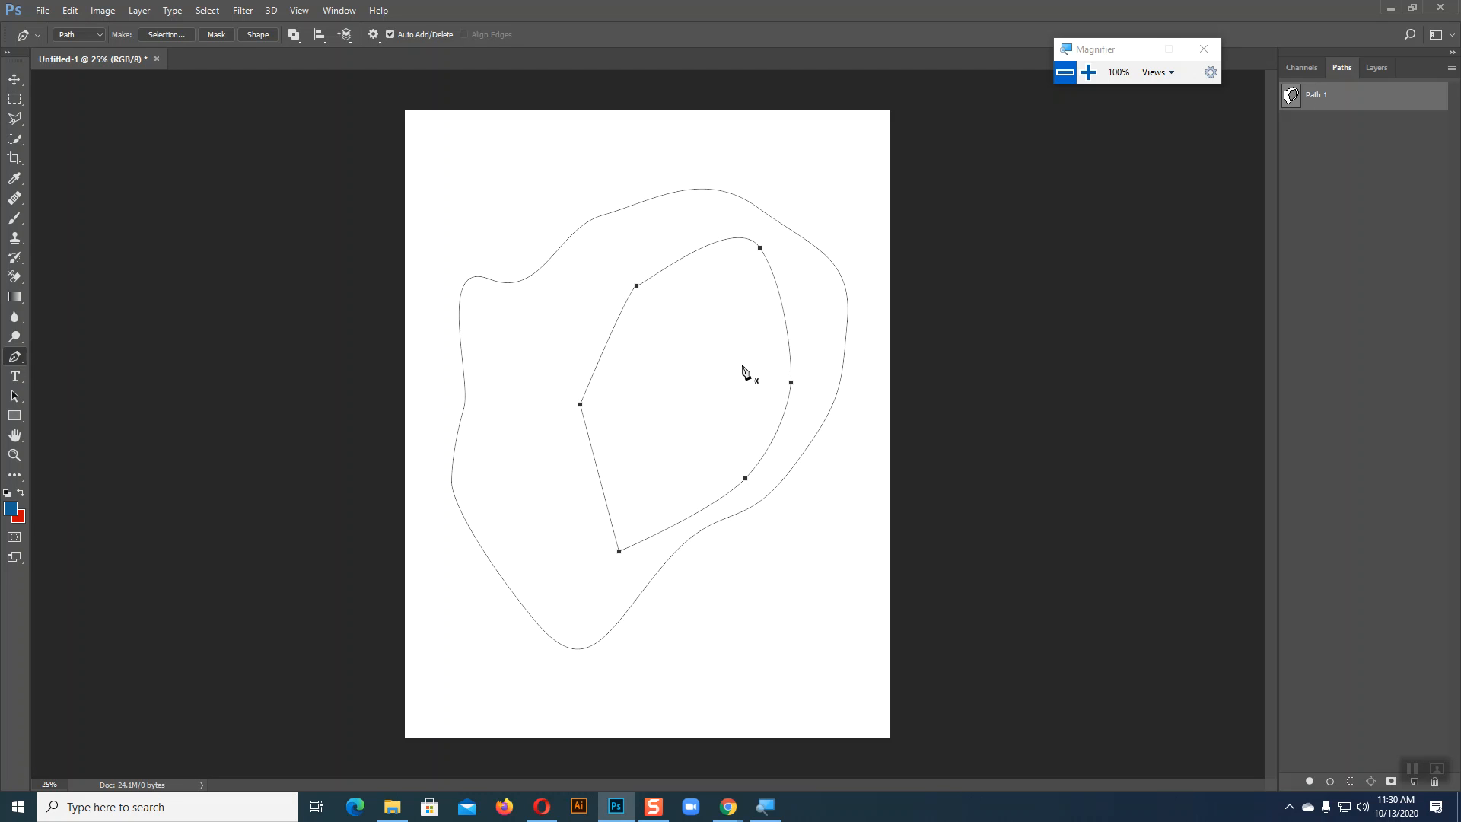
Delete the inner subpath and the saved Path 1 so the page holds no paths
left_click(15, 79)
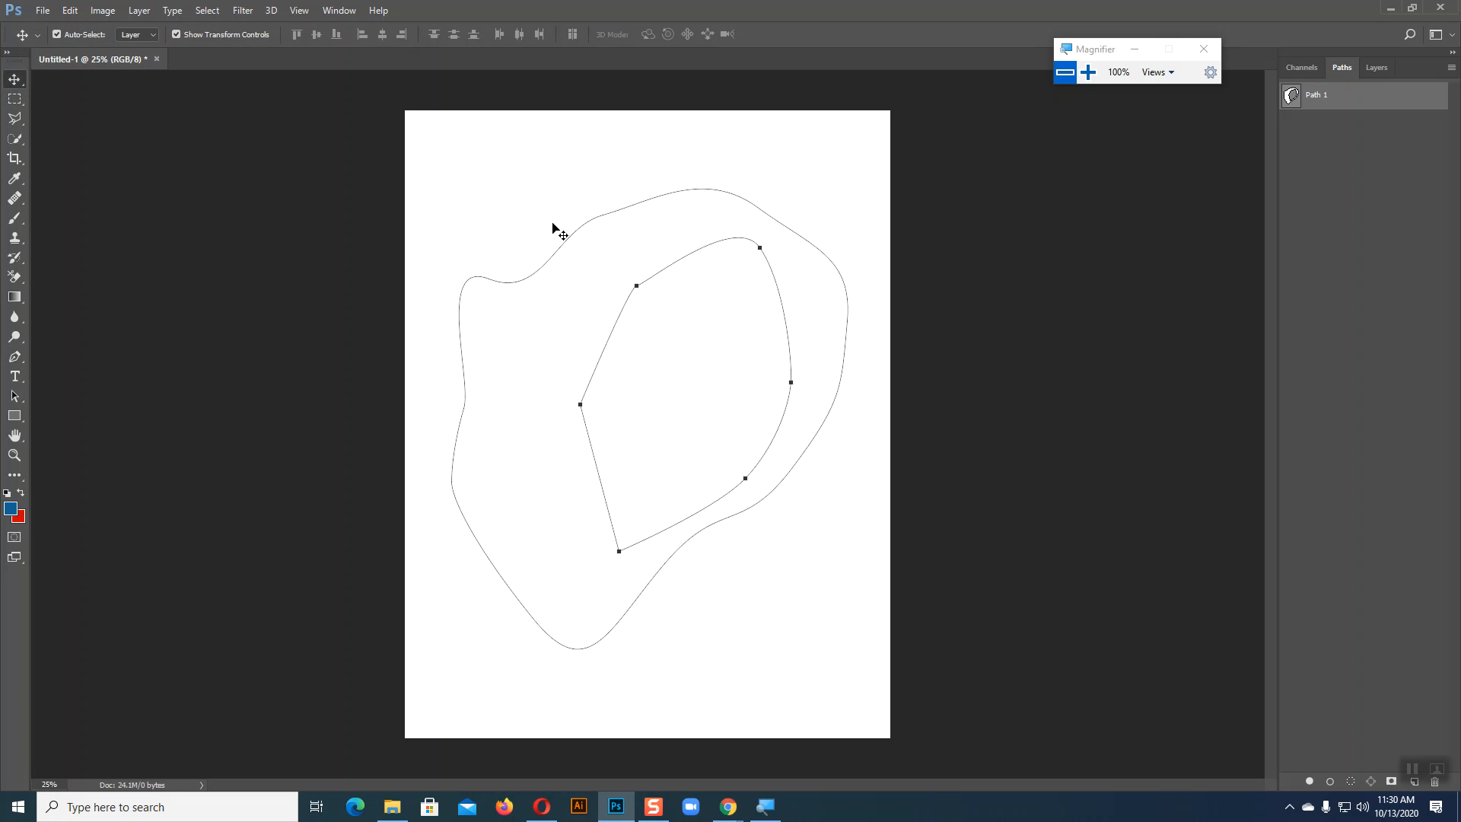
key("Delete")
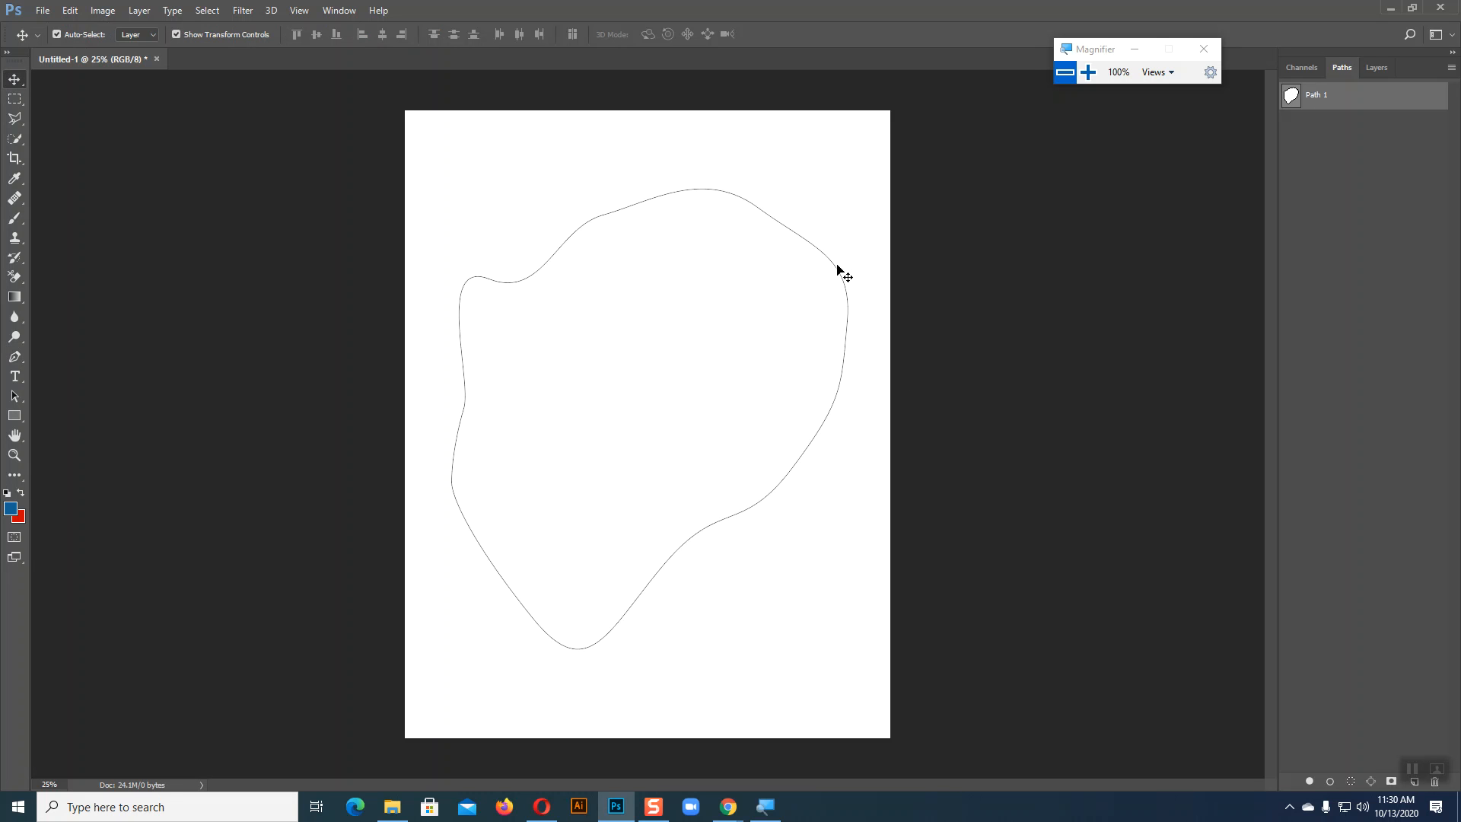
key("ctrl+h")
key("ctrl+h")
key("Delete")
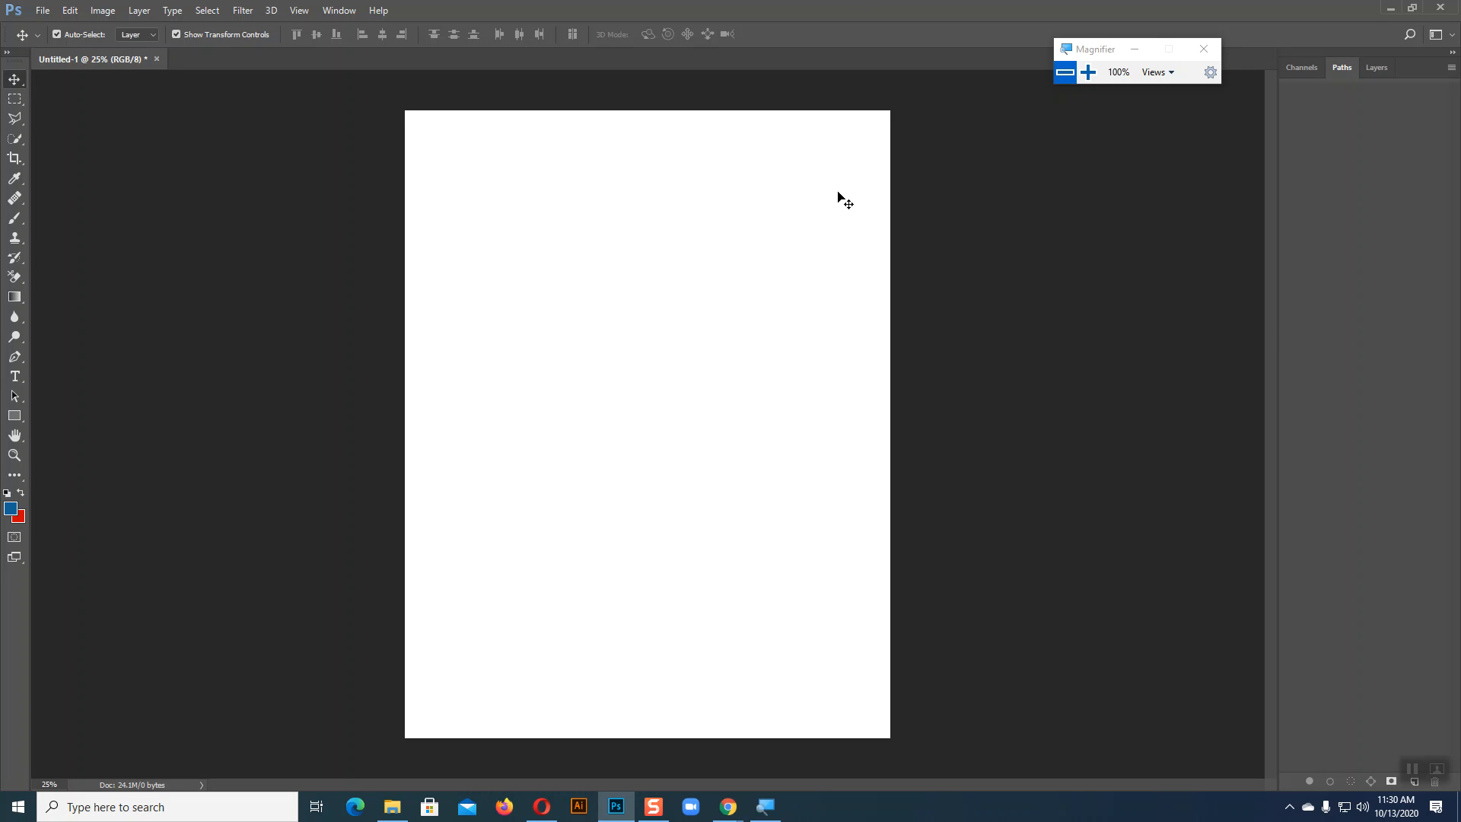
Draw a closed, rounded six-anchor Pen path across the upper part of the page
left_click(14, 357)
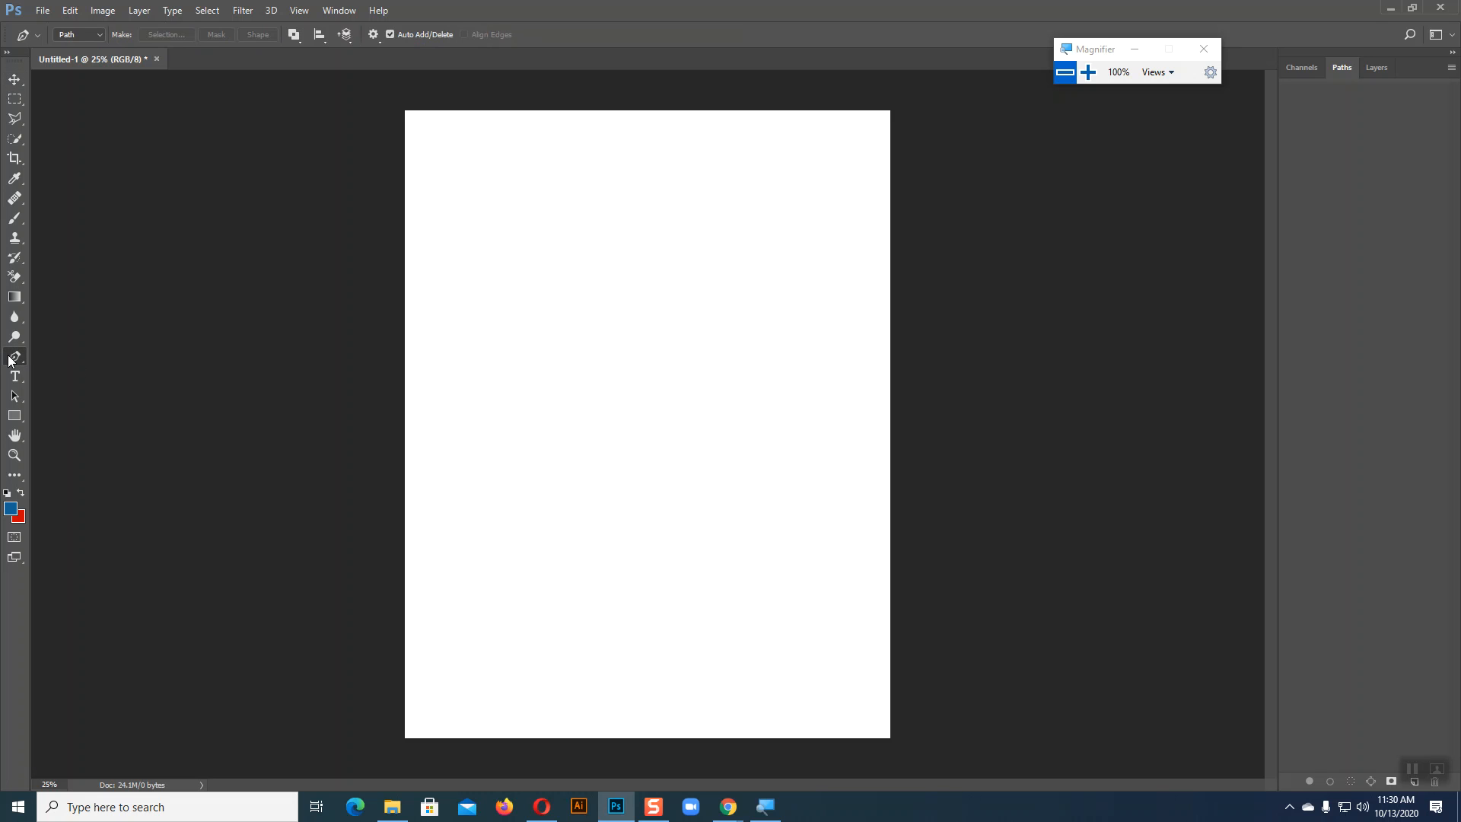
left_click(489, 291)
left_click_drag(593, 198, 672, 199)
left_click_drag(777, 197, 822, 248)
left_click_drag(841, 340, 827, 431)
left_click_drag(735, 507, 660, 532)
left_click(546, 511)
left_click(489, 292)
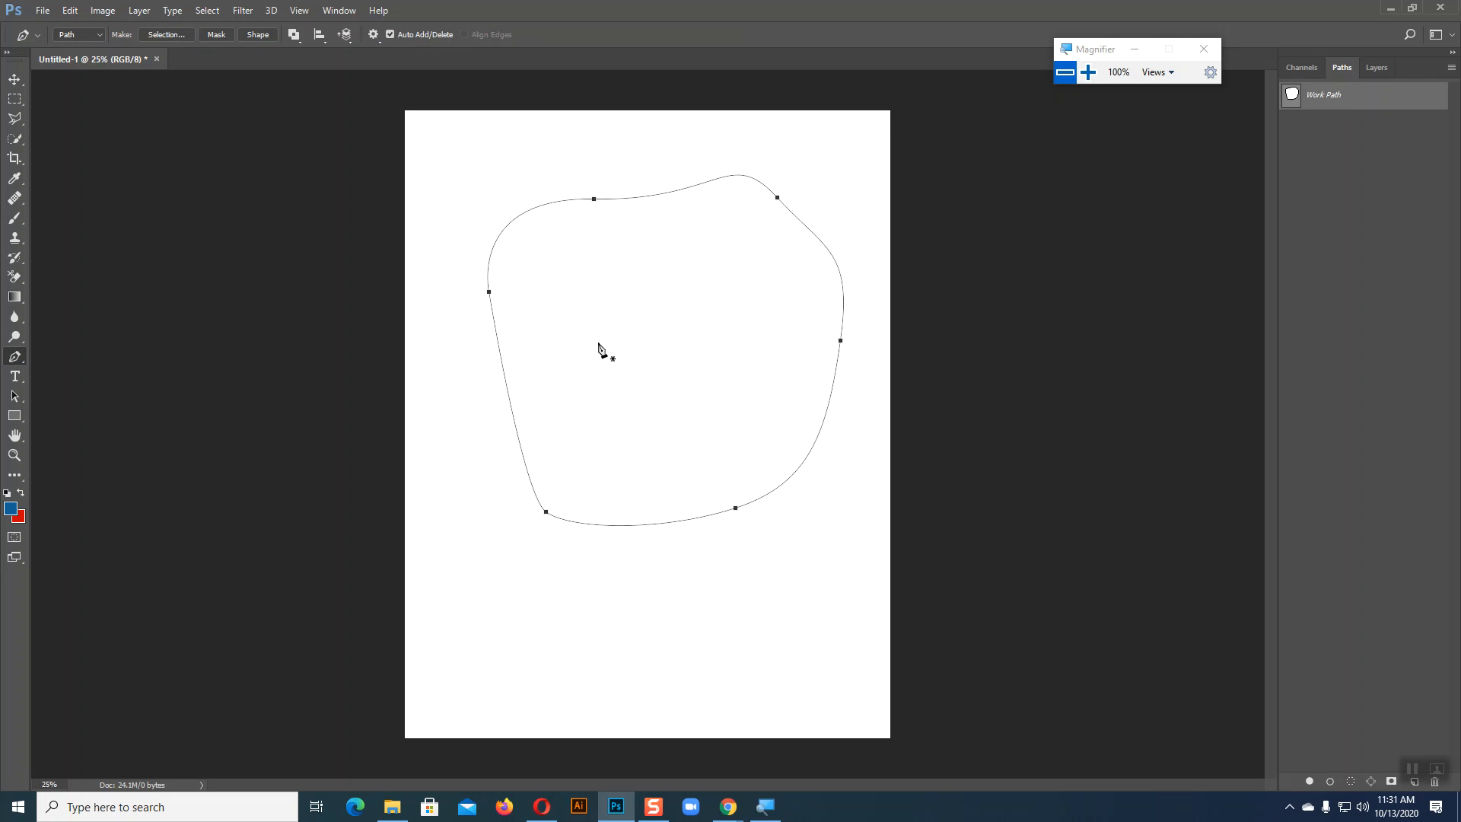
Save the work path as Path 1, deselect it, and reselect it to display its outline
double_click(1340, 97)
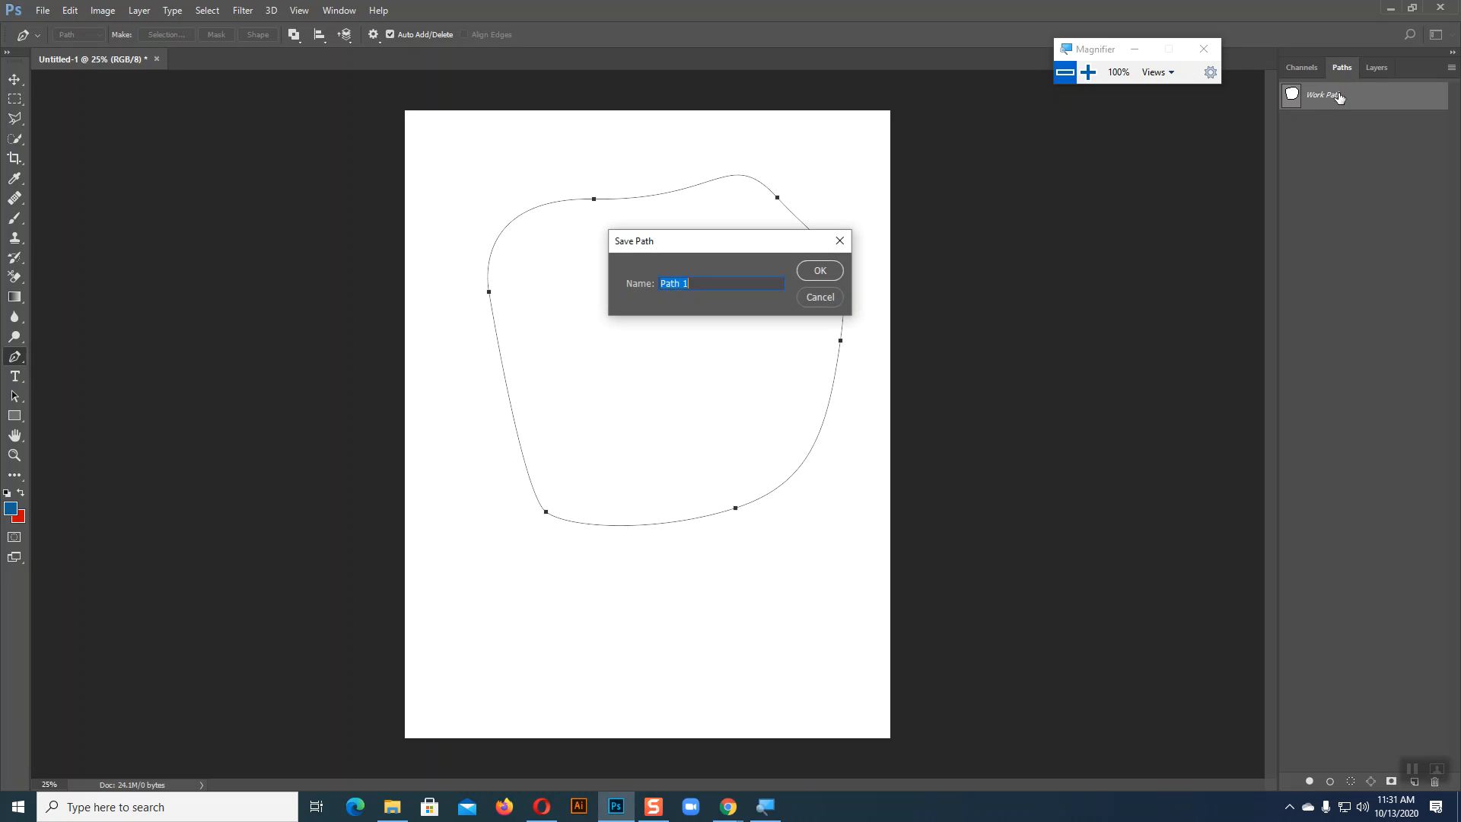
left_click(820, 273)
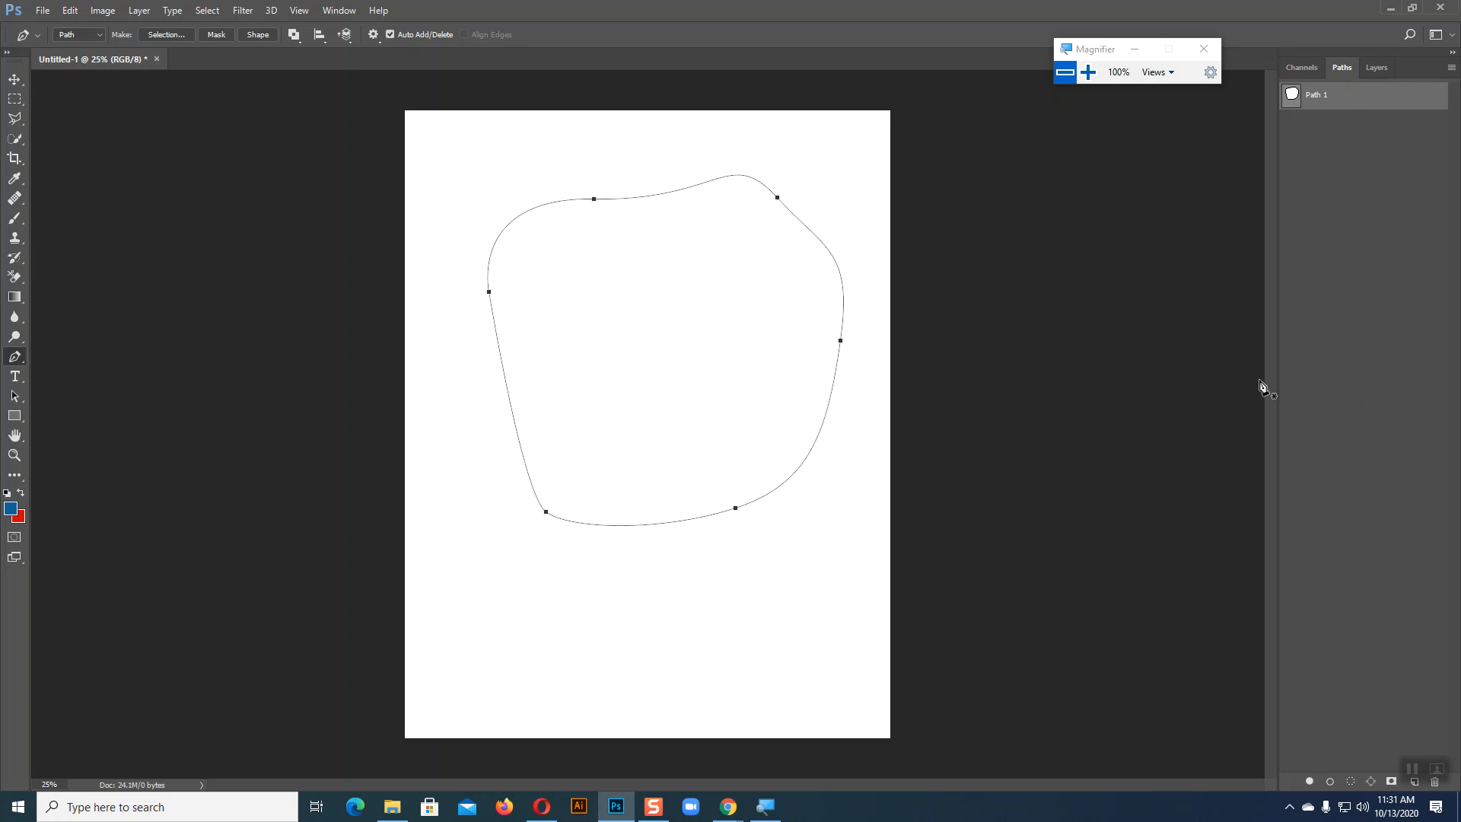
left_click(1323, 353)
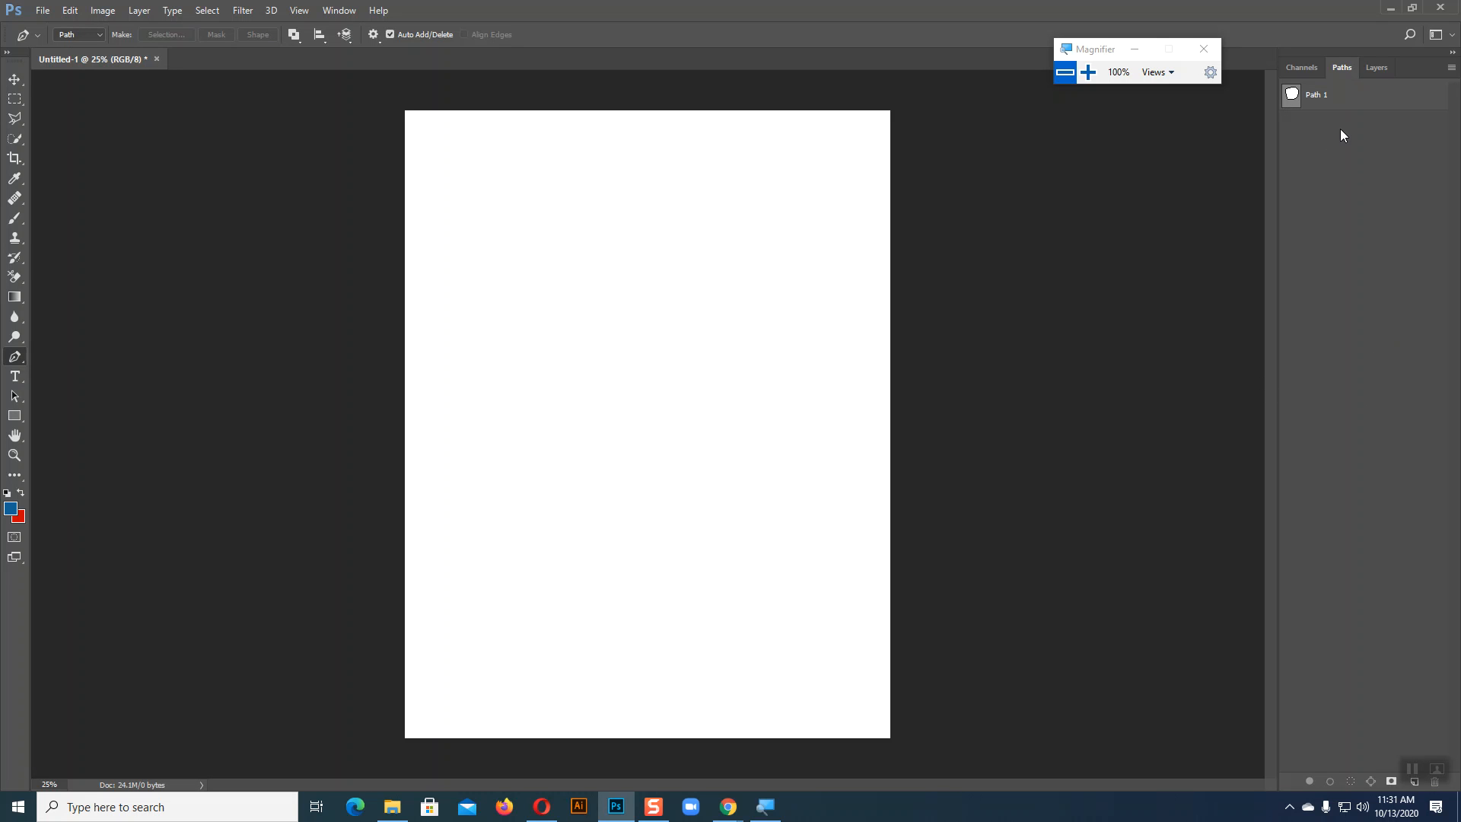
left_click(1339, 99)
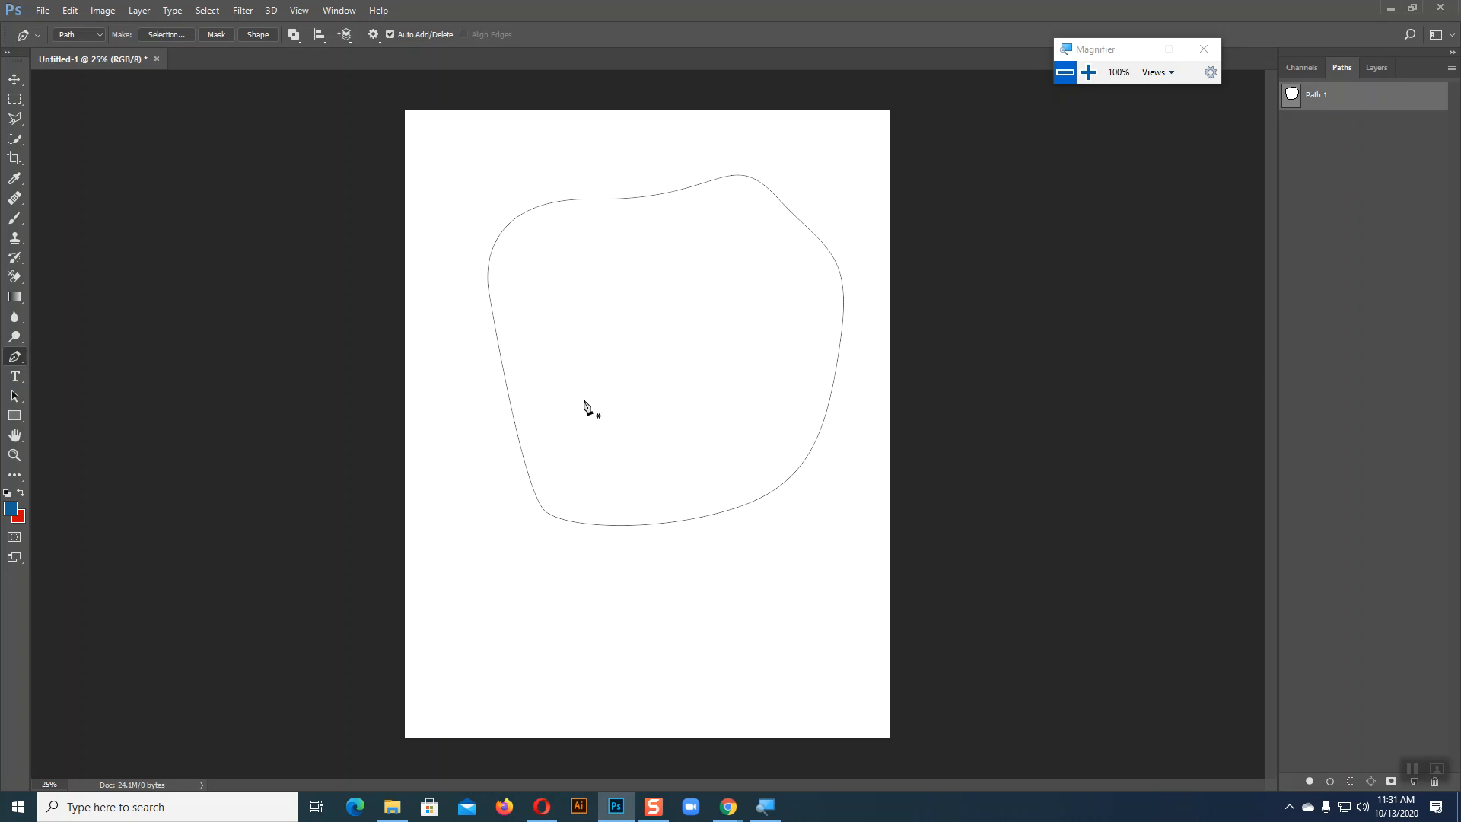
Add a second closed Pen path with nine anchors to Path 1, overlapping the first outline
left_click(583, 137)
left_click_drag(605, 266, 613, 279)
left_click_drag(727, 306, 761, 339)
left_click_drag(829, 483, 828, 522)
left_click_drag(764, 643, 692, 664)
left_click_drag(547, 667, 496, 616)
left_click(409, 492)
left_click_drag(412, 359, 418, 330)
left_click_drag(471, 174, 485, 161)
left_click(583, 137)
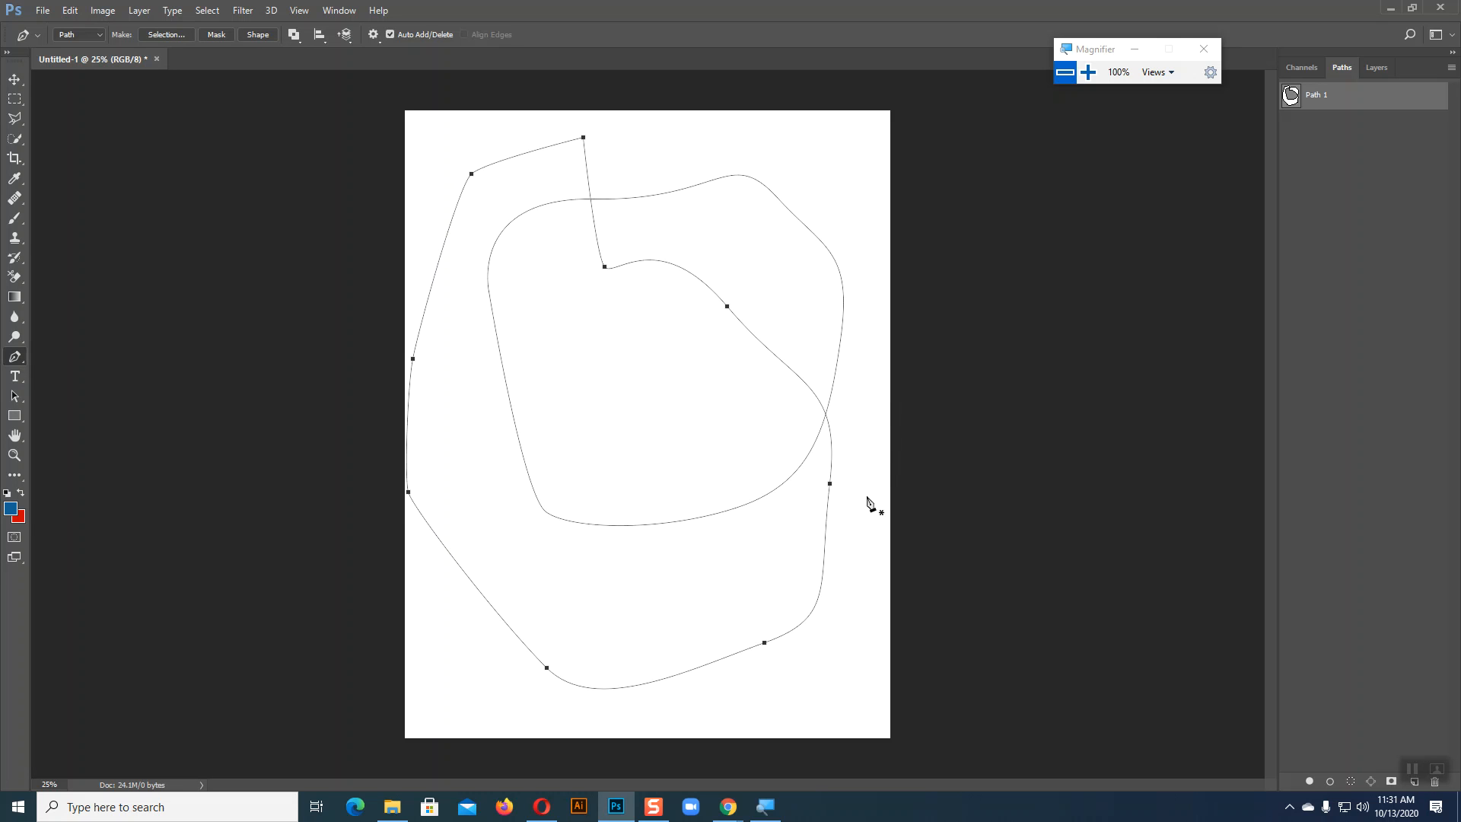
Delete the nine-anchor subpath and the remaining Path 1
key("Delete")
key("Delete")
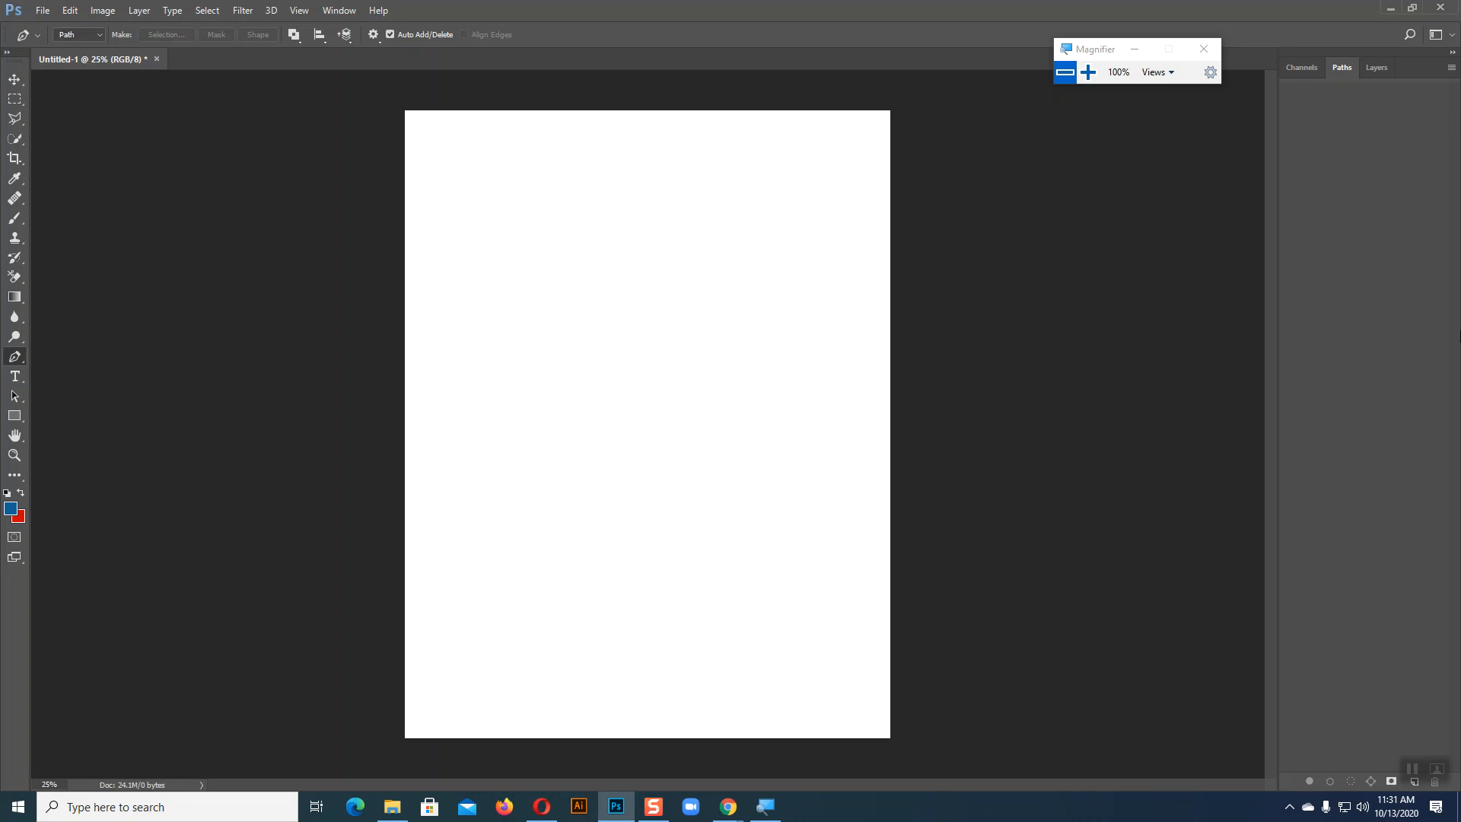
Open the tulip image imgbin-tulip-flower-long-flower from the Desktop folder
left_click(42, 10)
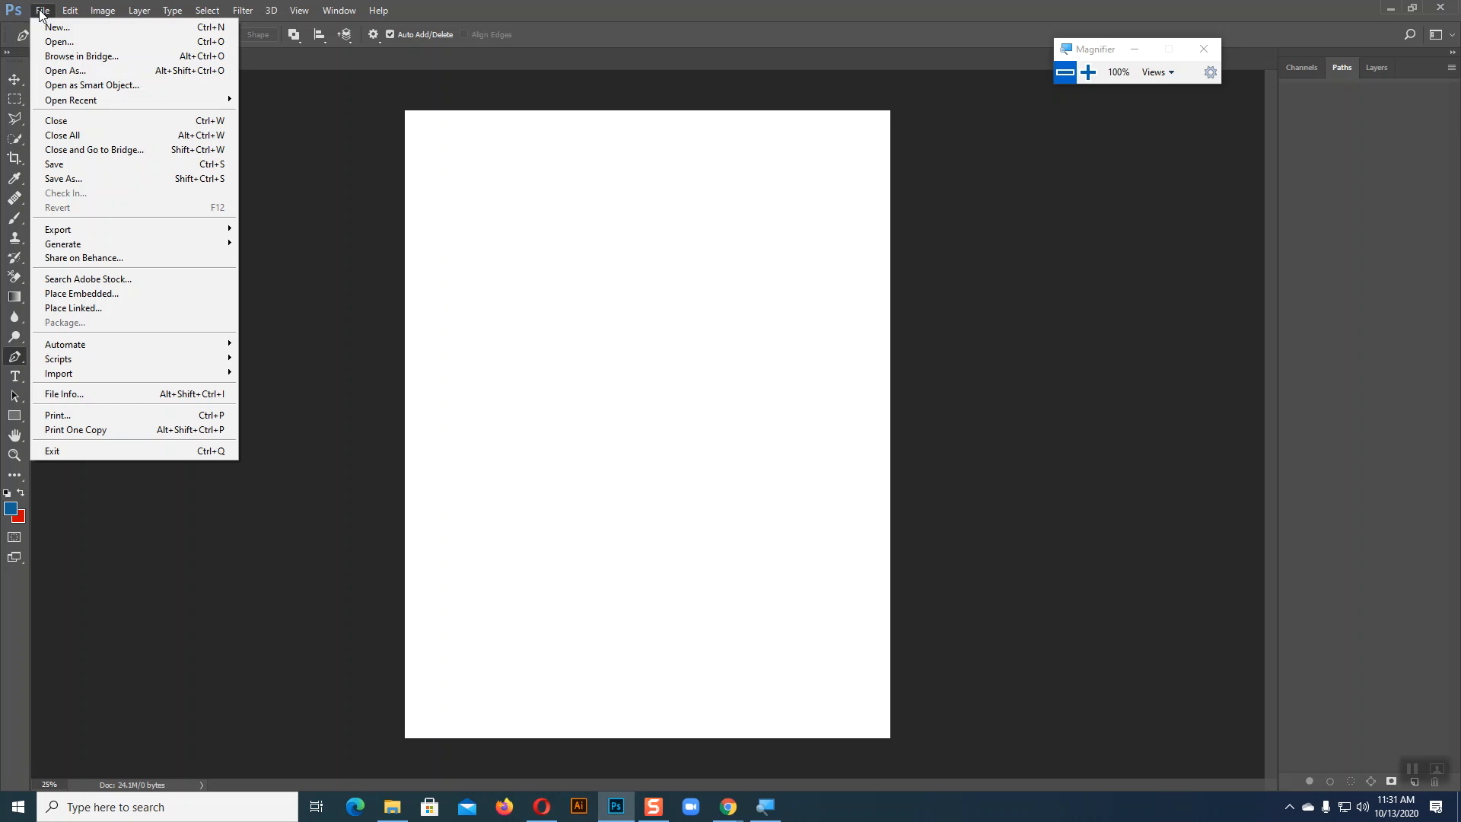
left_click(60, 44)
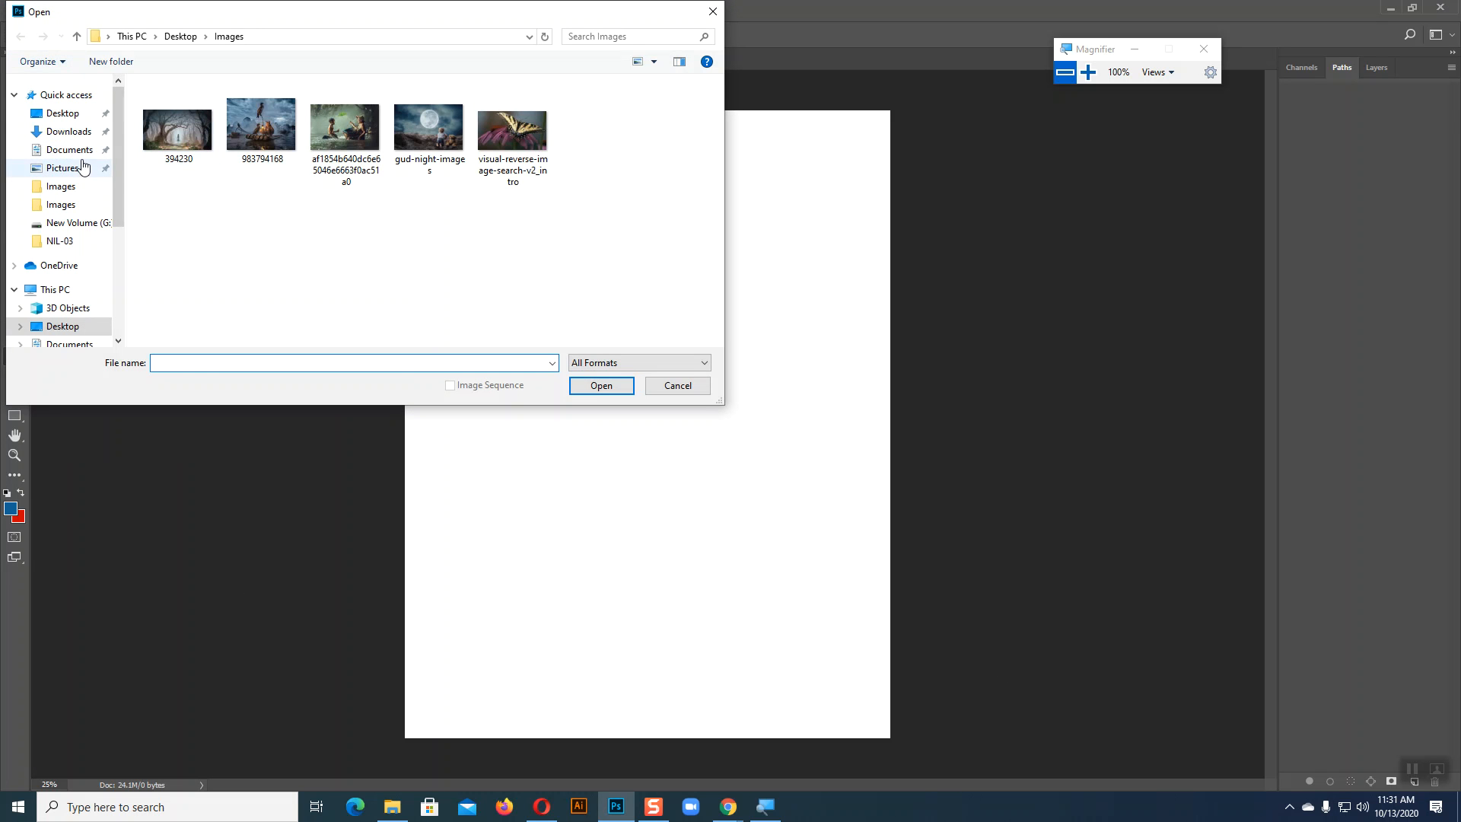
left_click(71, 116)
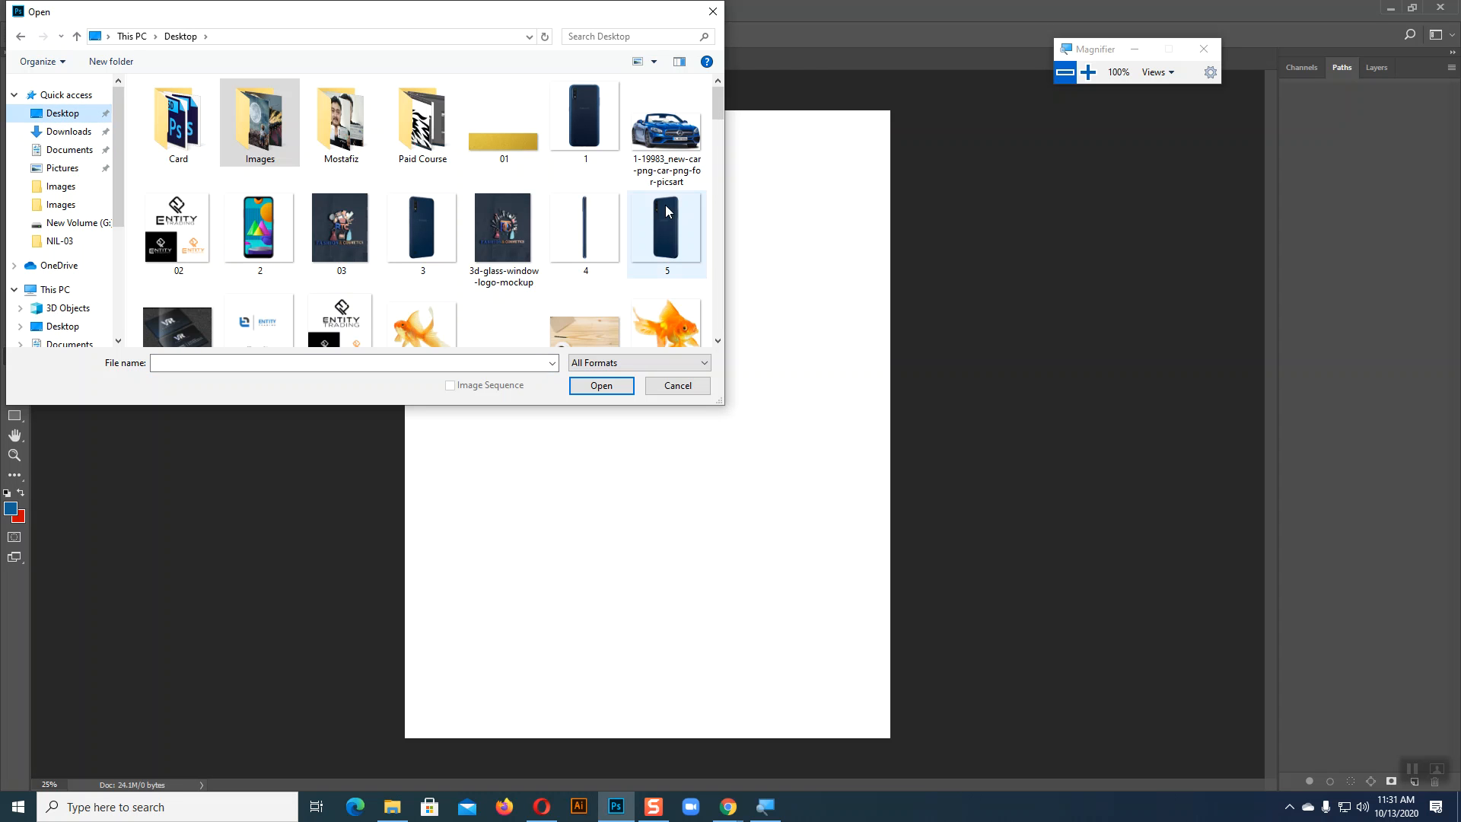
scroll(665, 204, "down", 3)
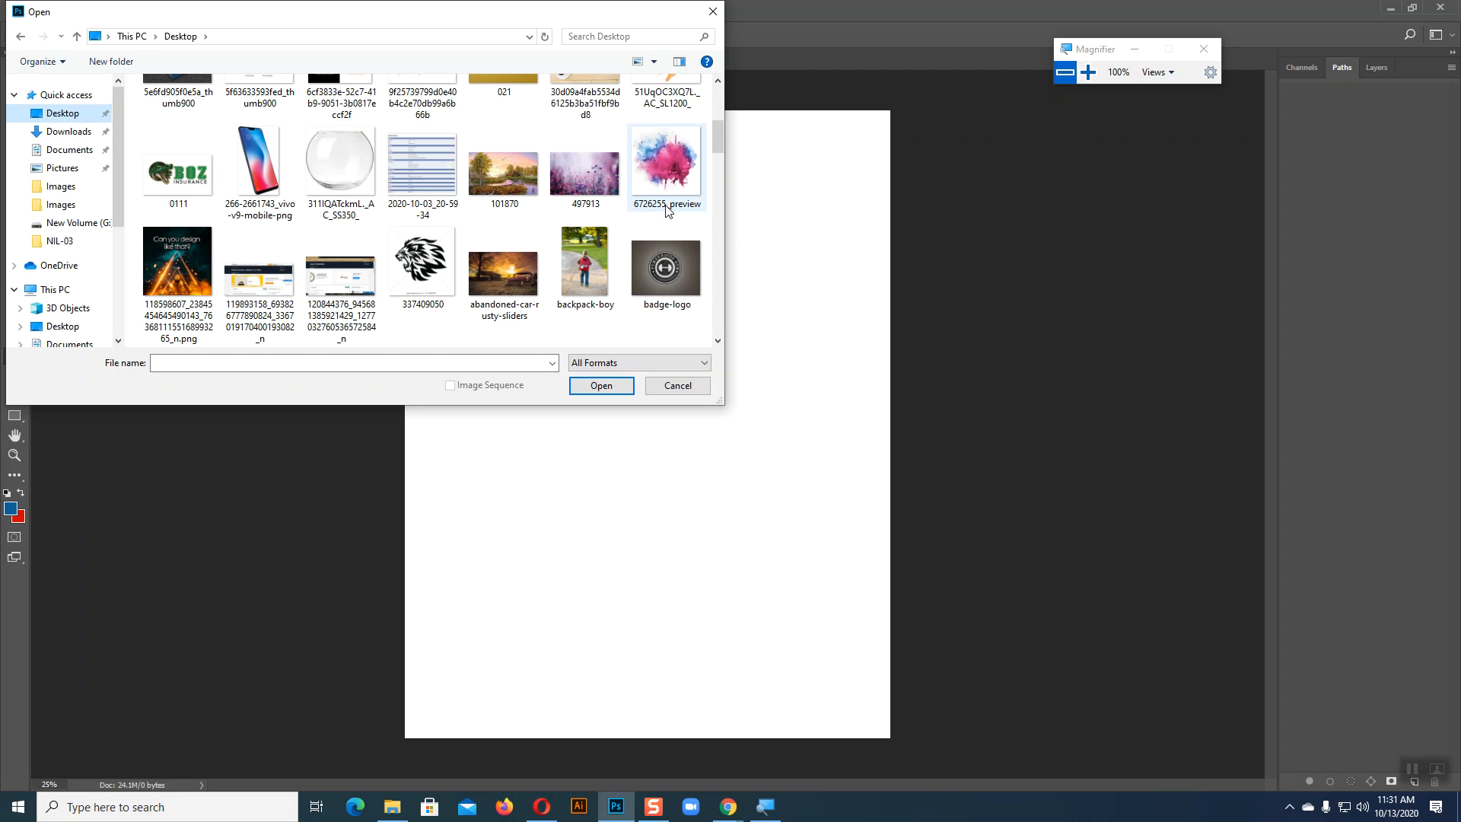
scroll(667, 210, "down", 5)
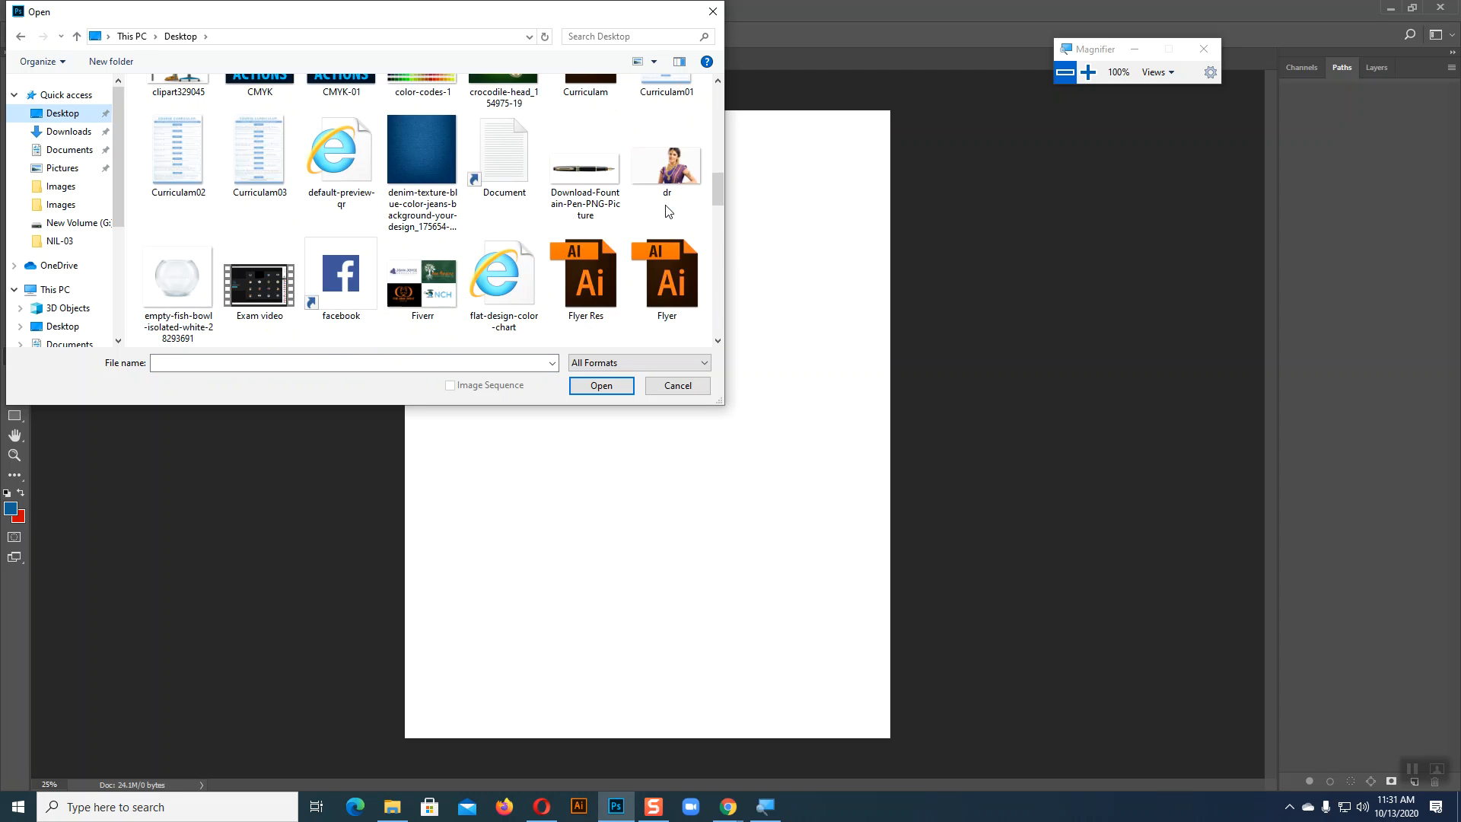
scroll(667, 211, "down", 4)
scroll(667, 210, "down", 2)
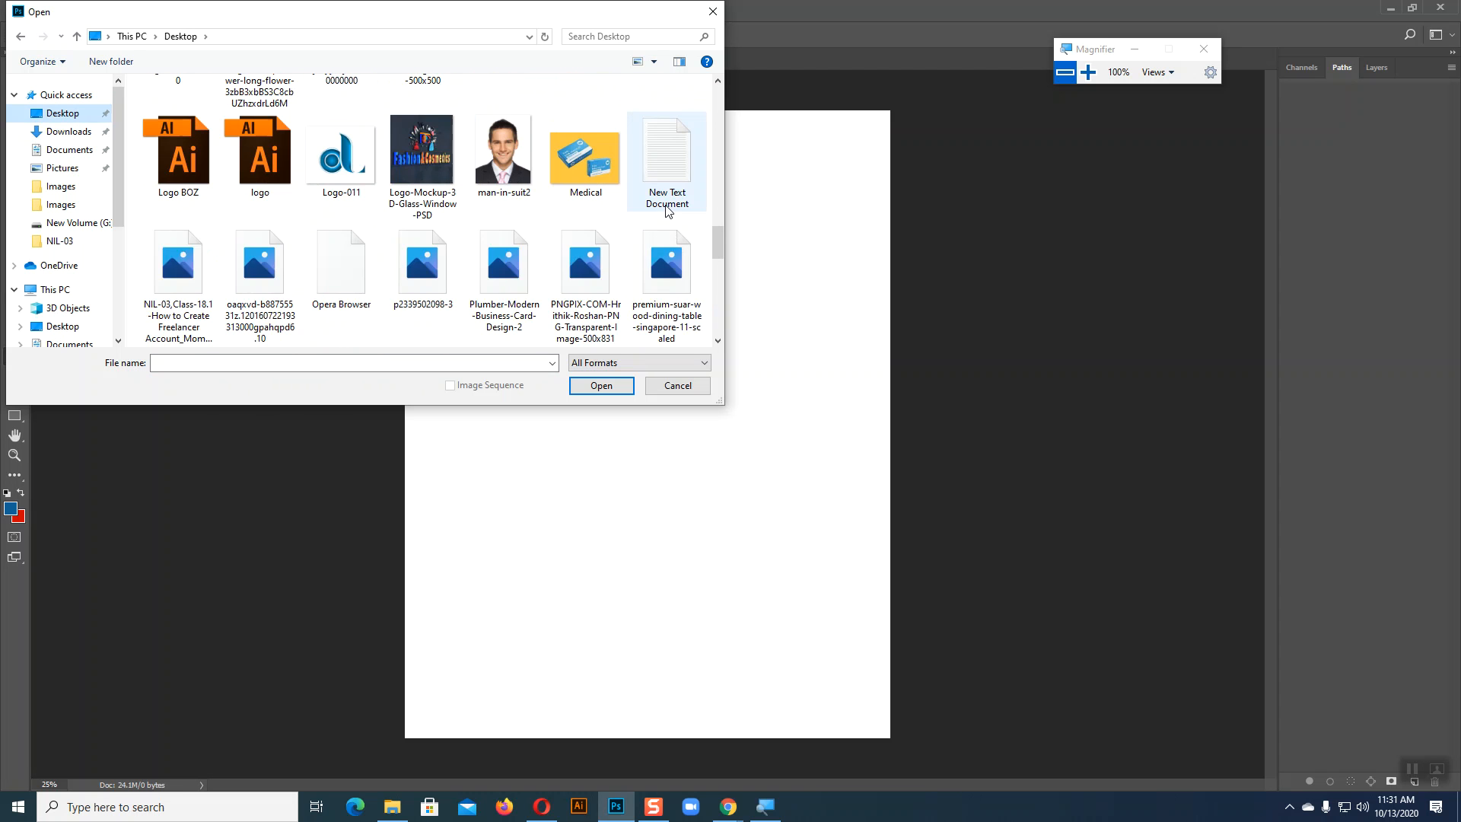
scroll(667, 210, "up", 1)
left_click(239, 117)
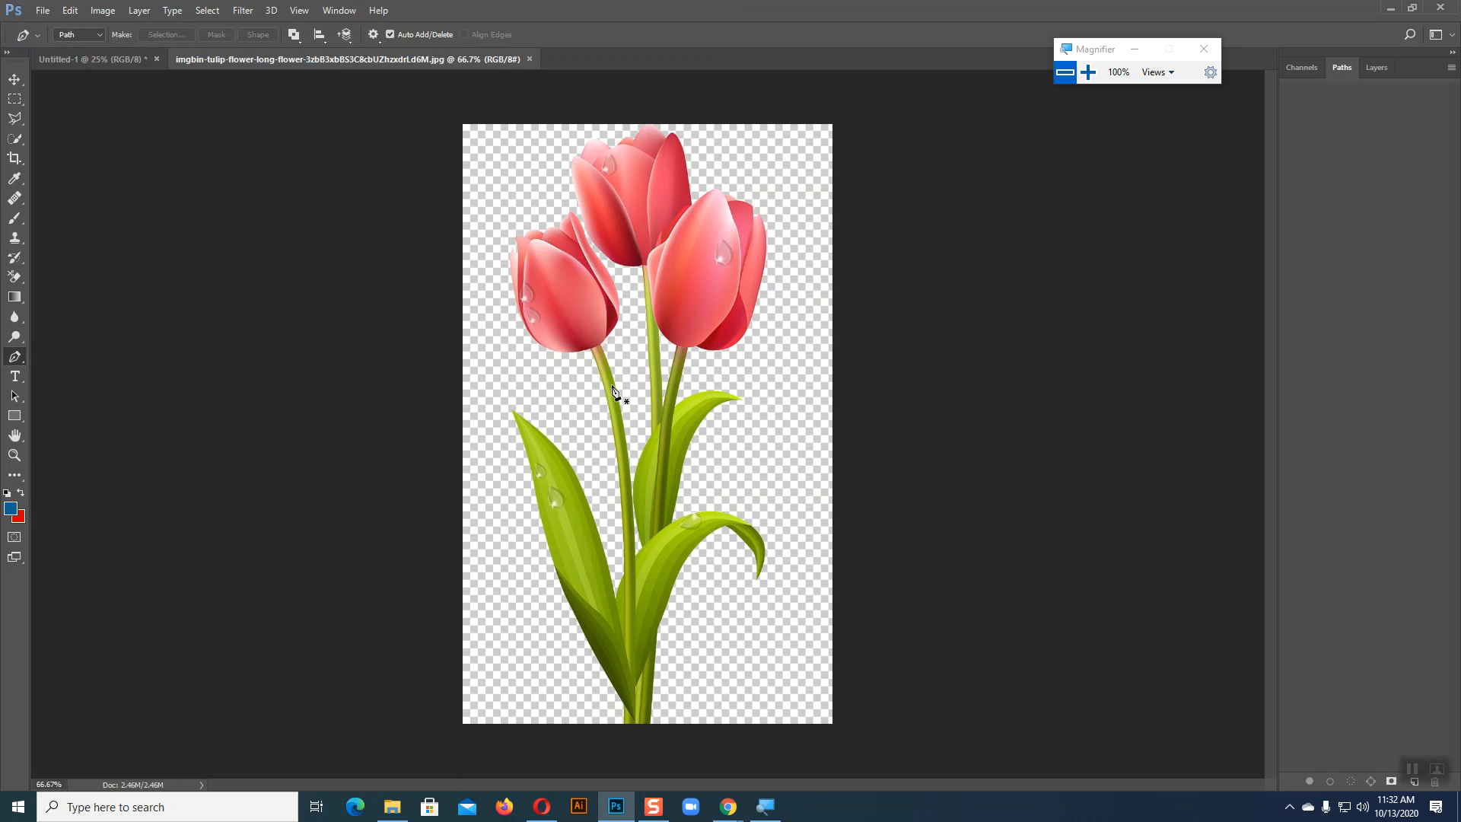
Try to move the tulip Background layer, decline converting it to a normal layer, and check it among the layers
left_click(14, 79)
left_click_drag(664, 255, 770, 259)
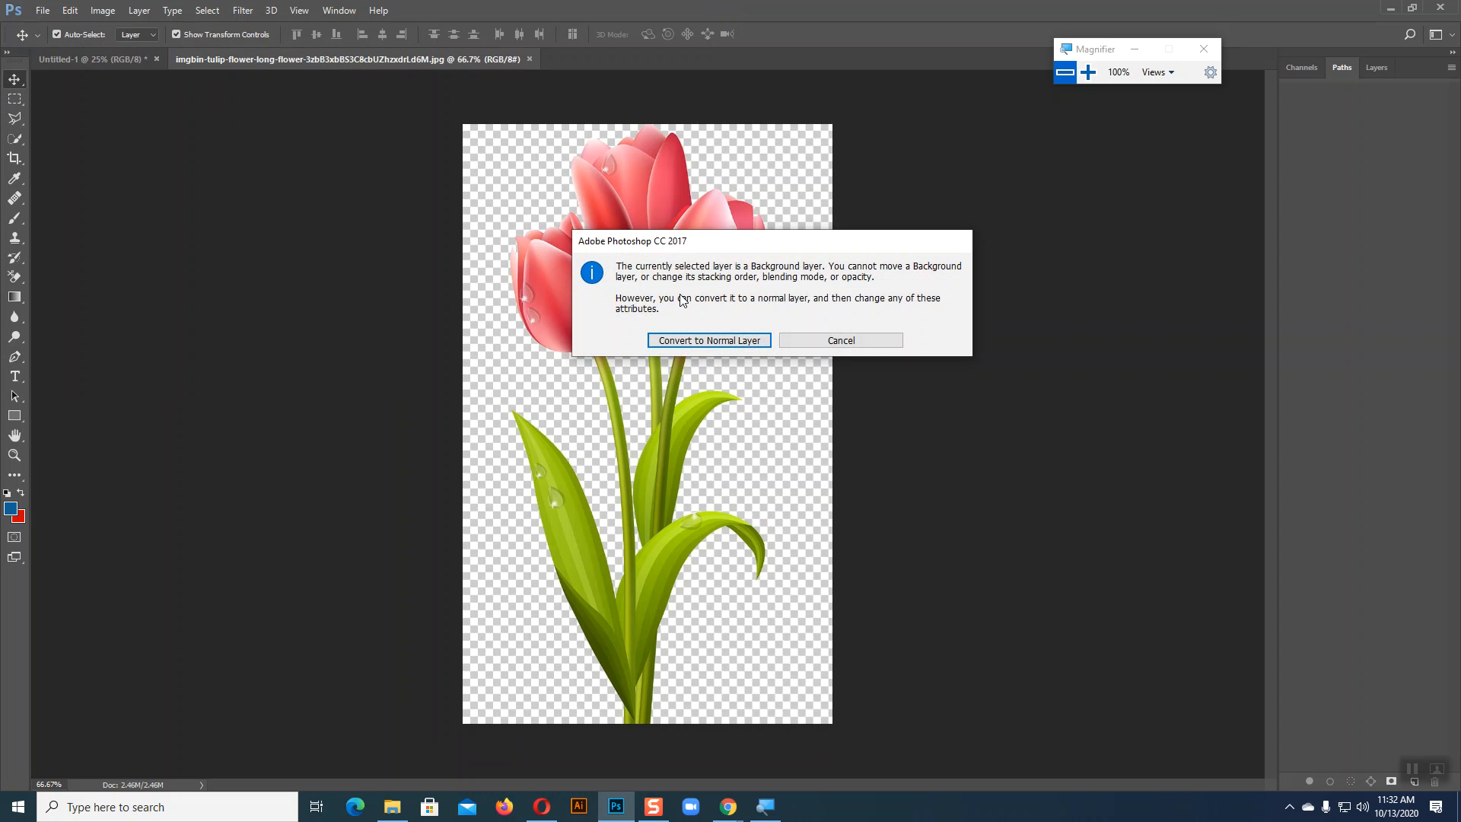
left_click(862, 348)
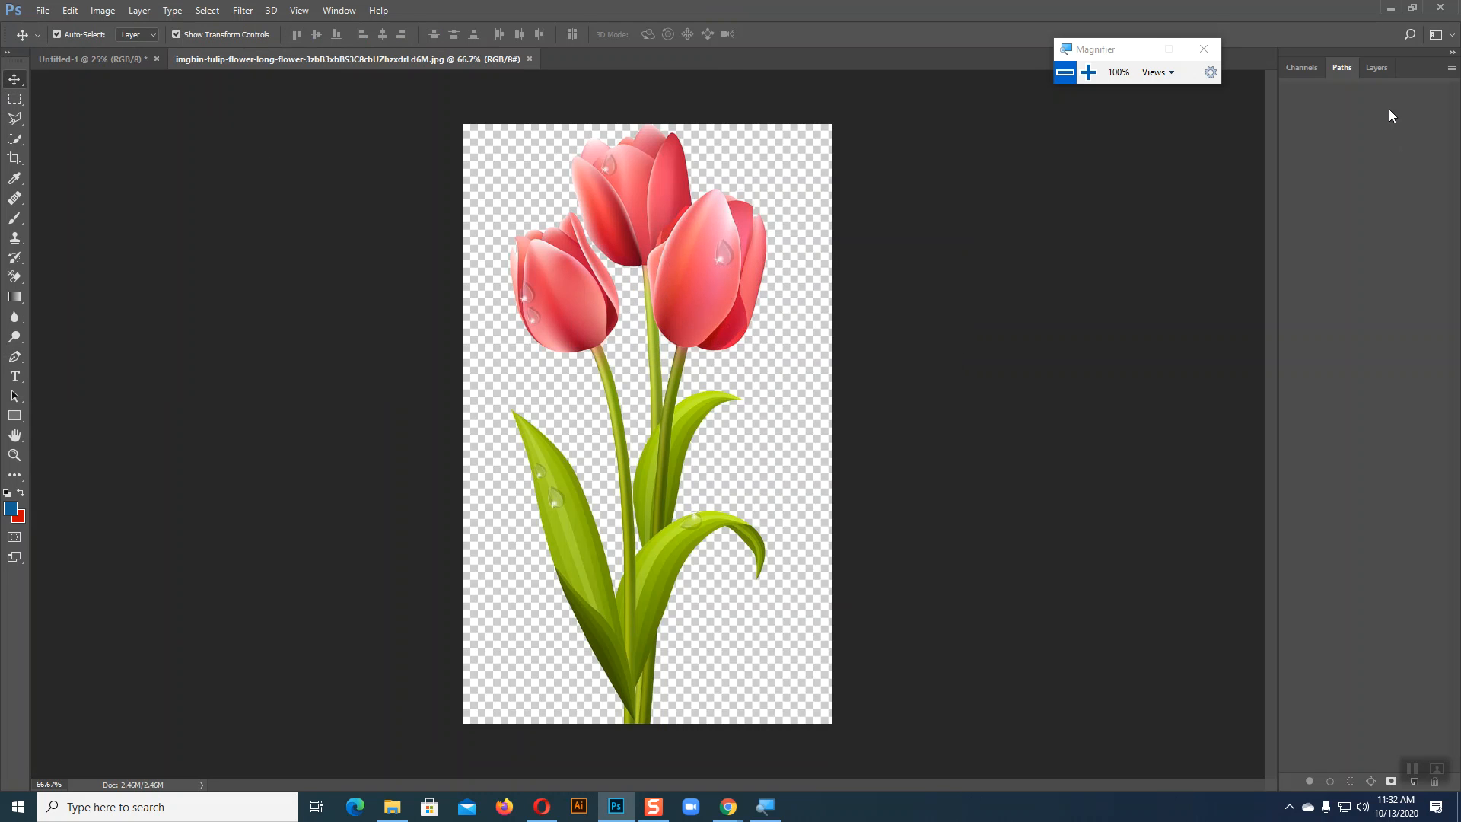
left_click(1377, 69)
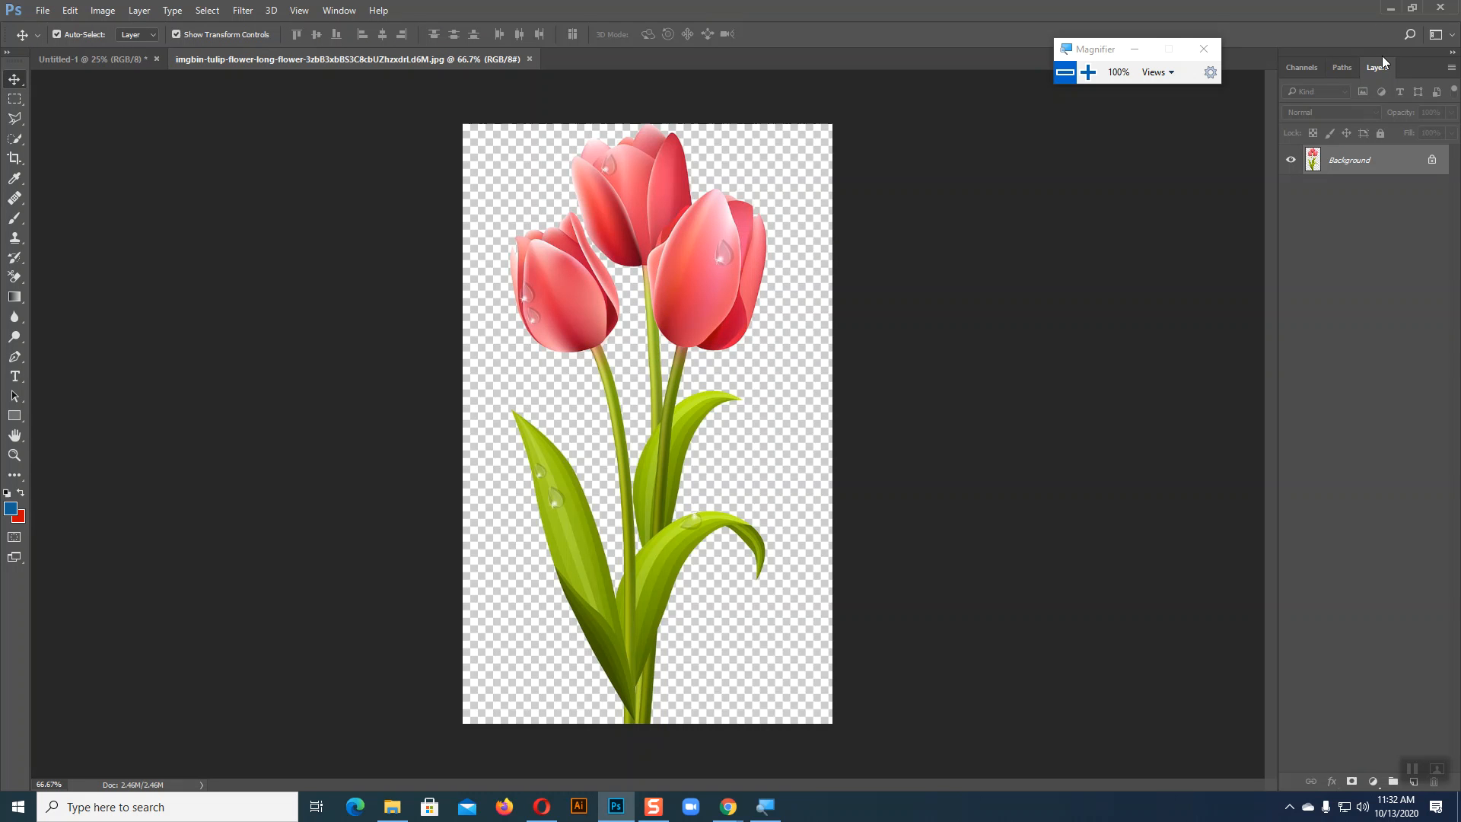
left_click(1343, 68)
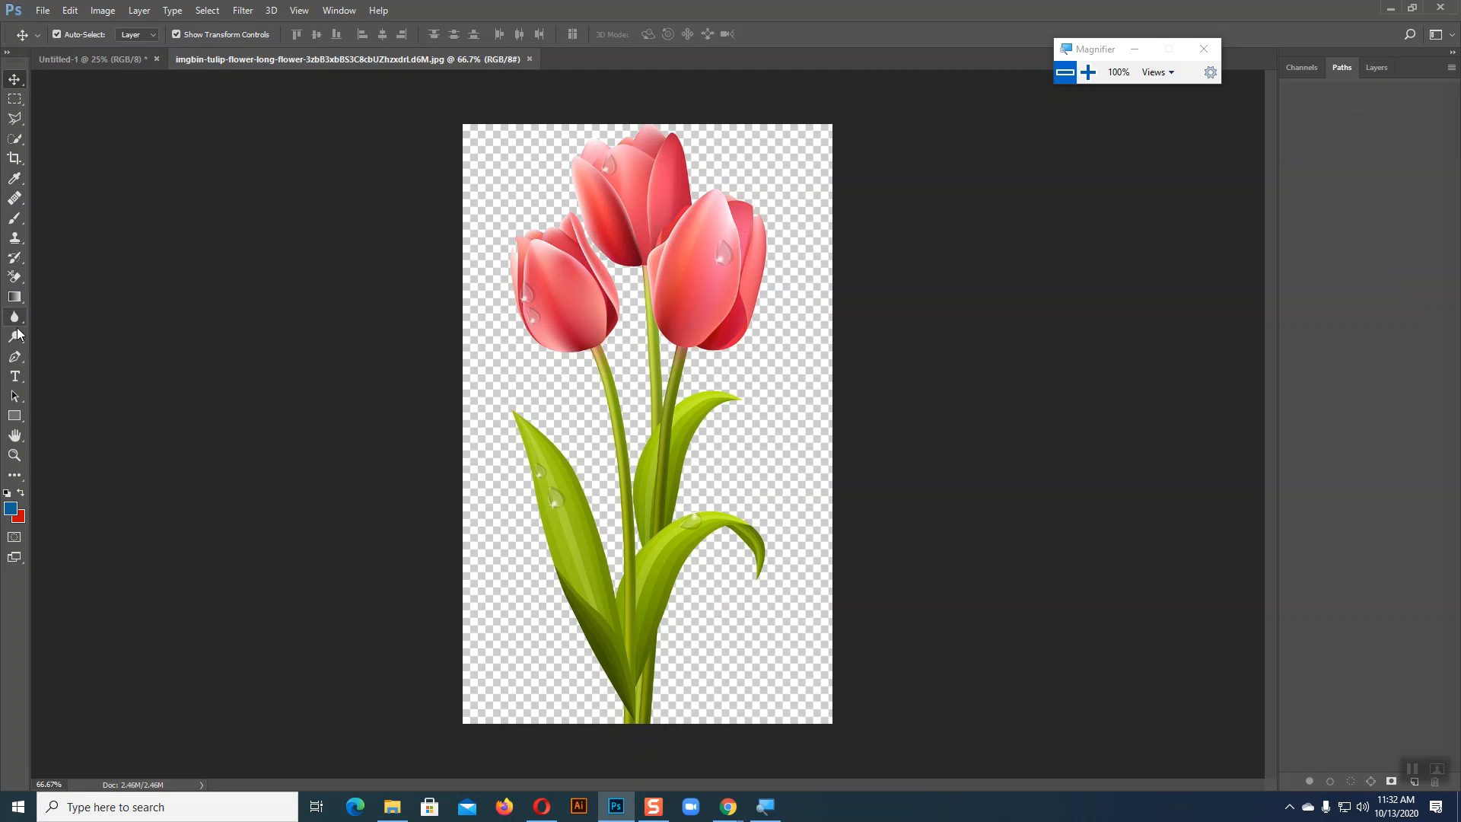
Activate the Pen tool for the tulip image
left_click(14, 357)
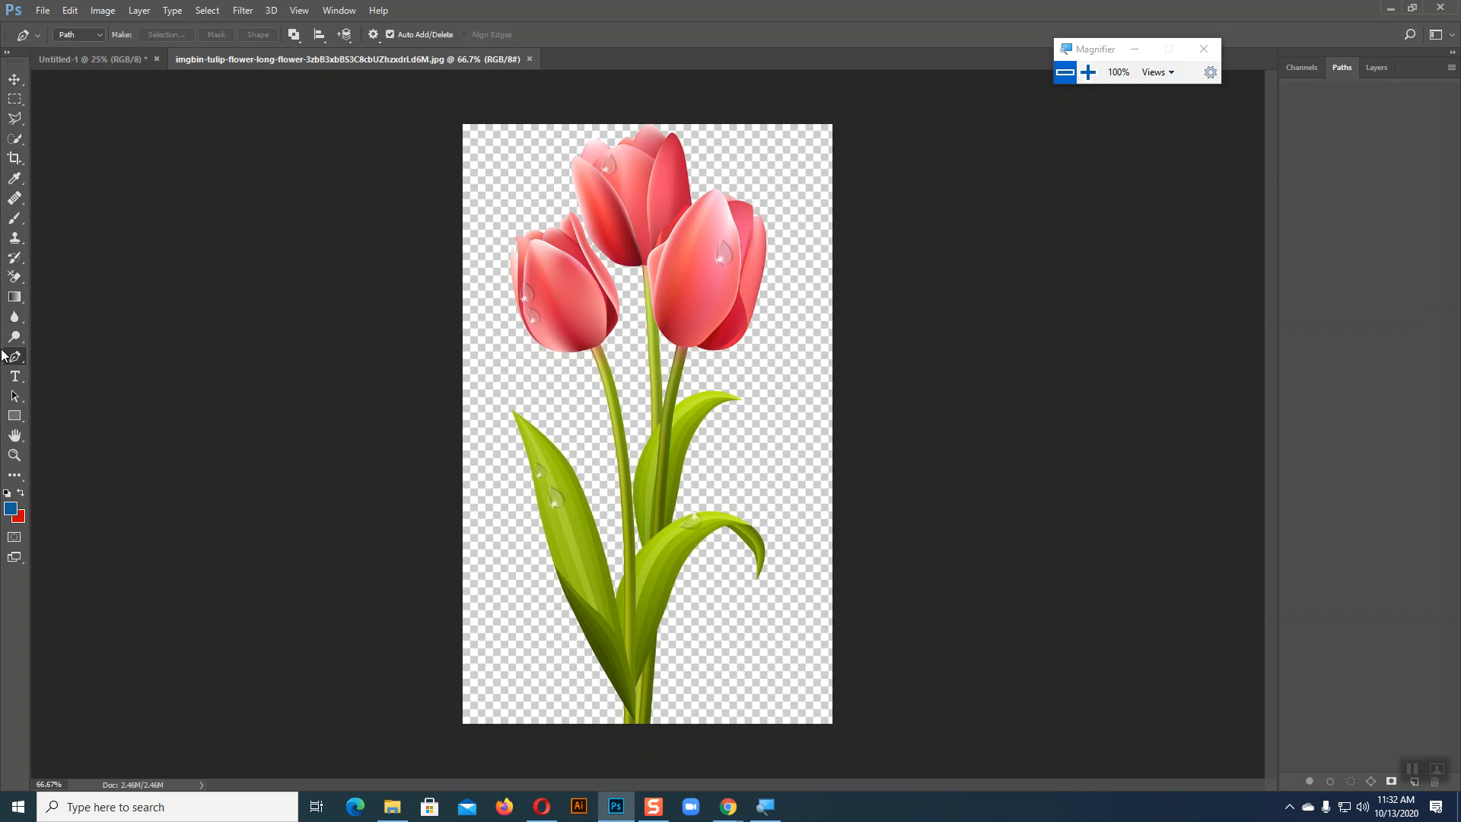
right_click(17, 363)
left_click(73, 354)
Examine the tulip stems and leaf edges down to the image's bottom edge at up to 600% zoom
key("ctrl+plus")
key("ctrl+plus")
key("ctrl+plus")
key("ctrl+plus")
key("ctrl+plus")
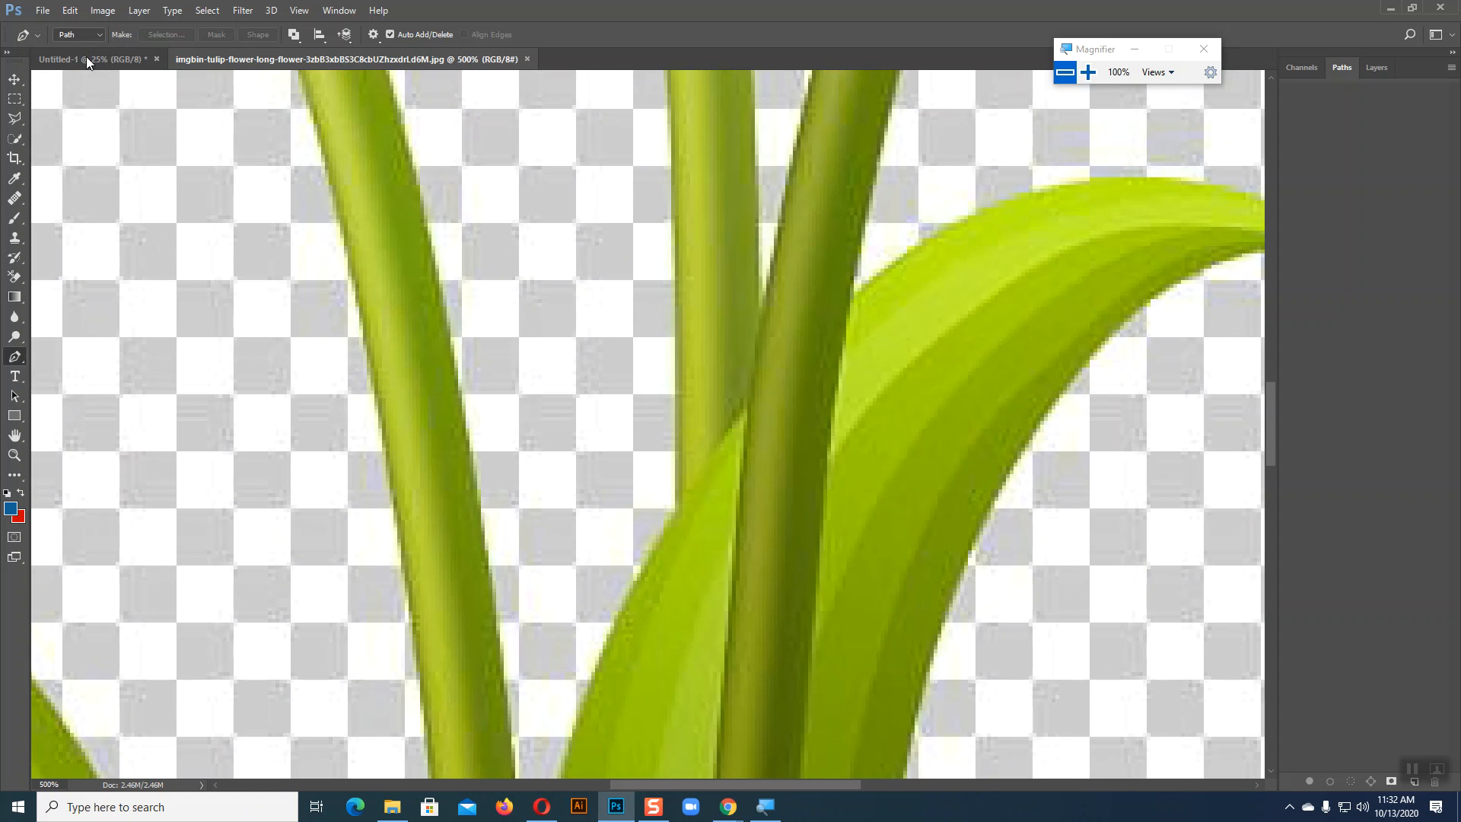
left_click_drag(658, 669, 656, 304)
left_click_drag(579, 708, 704, 372)
left_click_drag(742, 685, 713, 353)
left_click_drag(714, 463, 705, 53)
left_click_drag(755, 639, 763, 557)
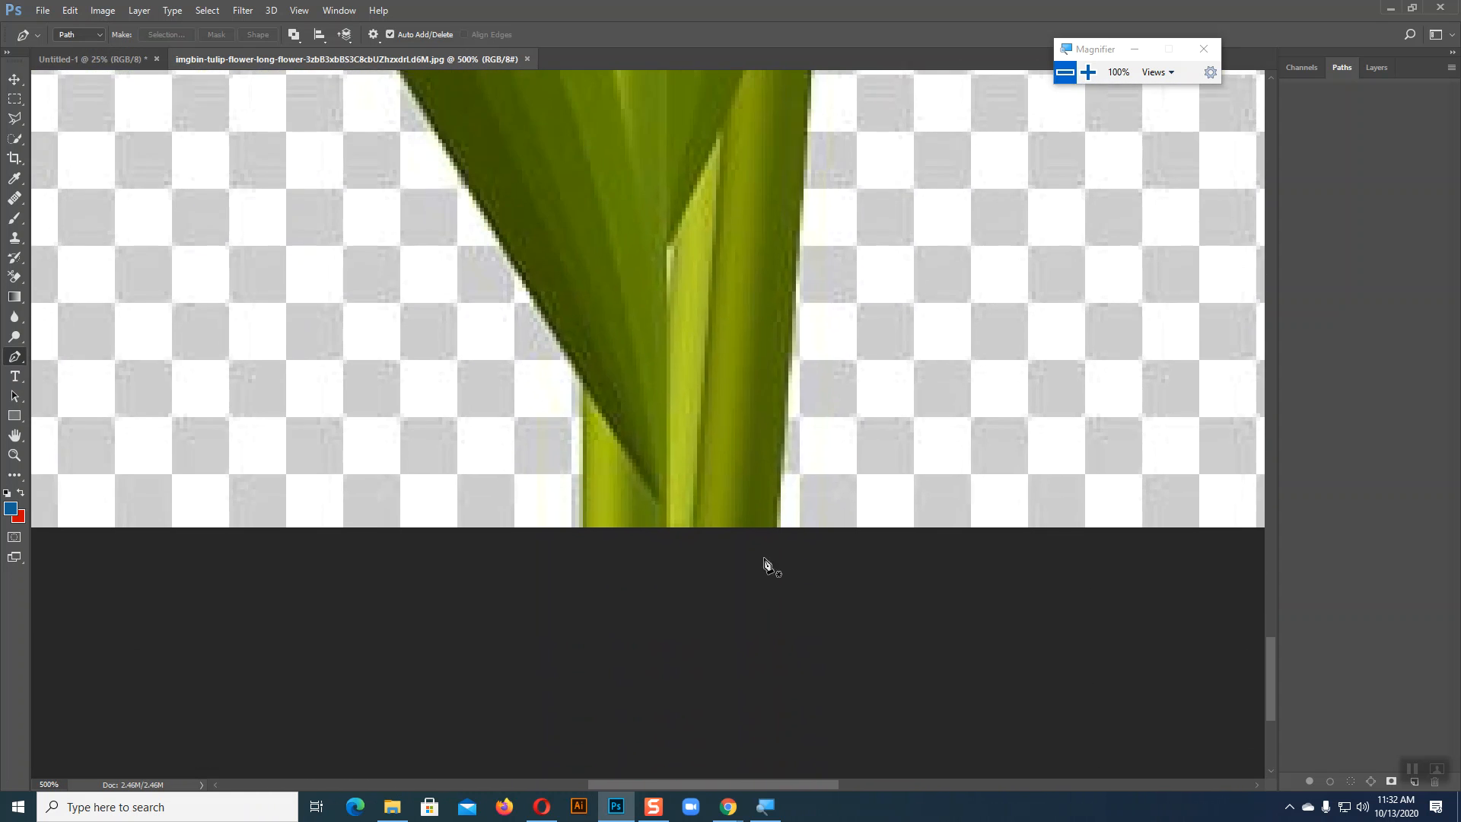
key("ctrl+plus")
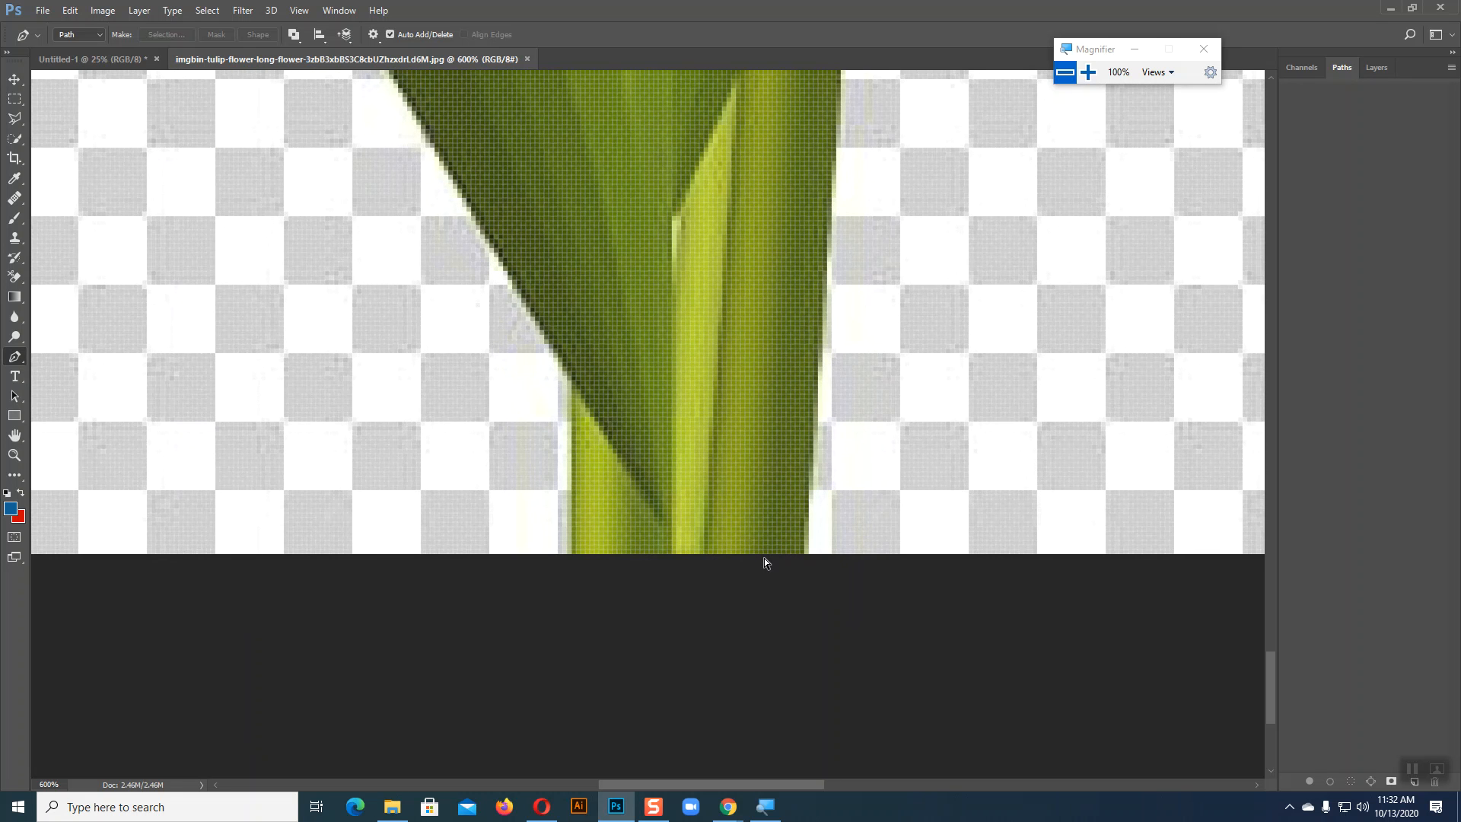
key("ctrl+minus")
key("ctrl+minus")
key("ctrl+minus")
key("ctrl+minus")
key("ctrl+minus")
key("ctrl+minus")
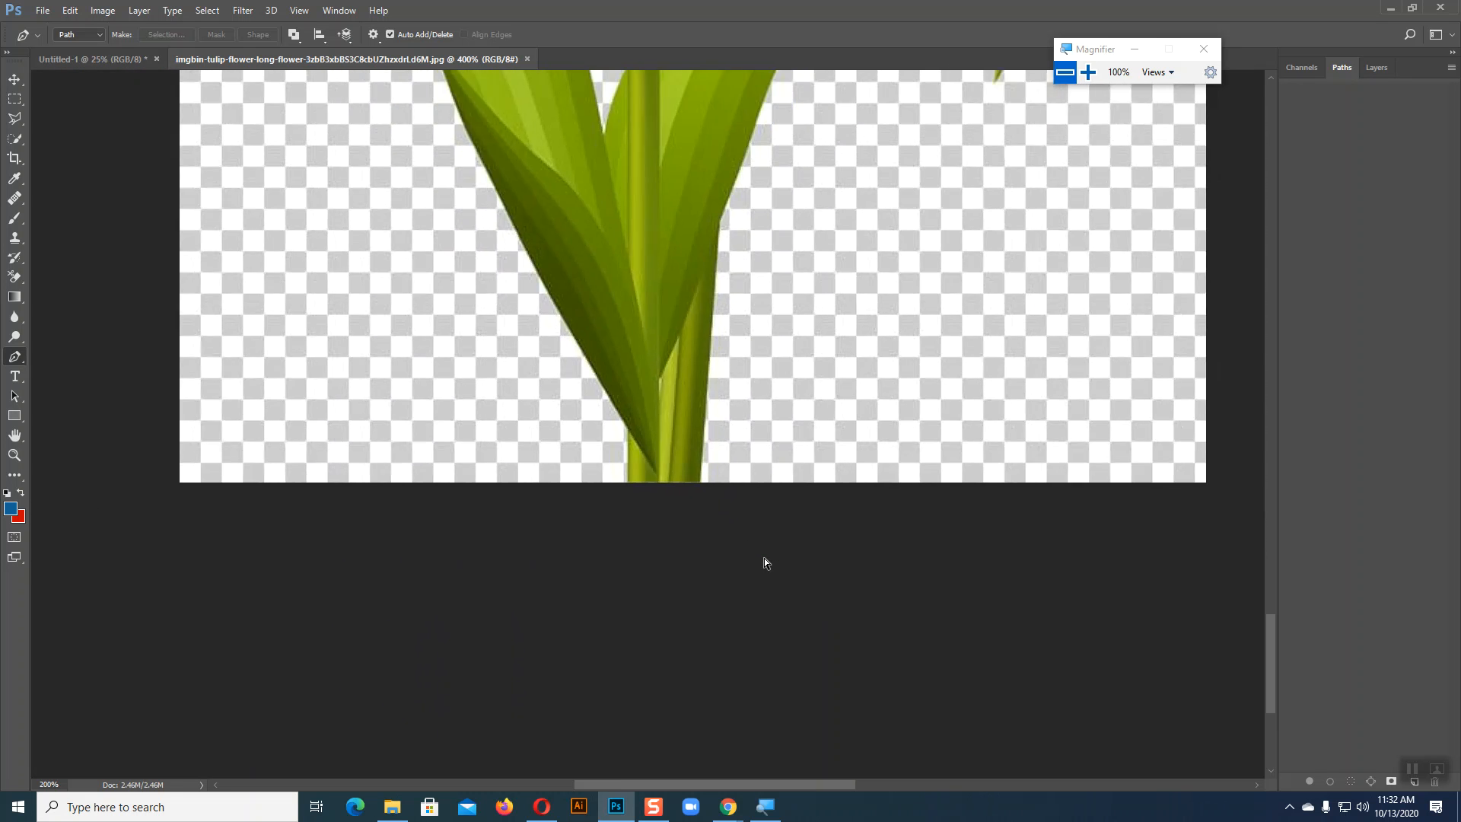
key("ctrl+plus")
key("ctrl+plus")
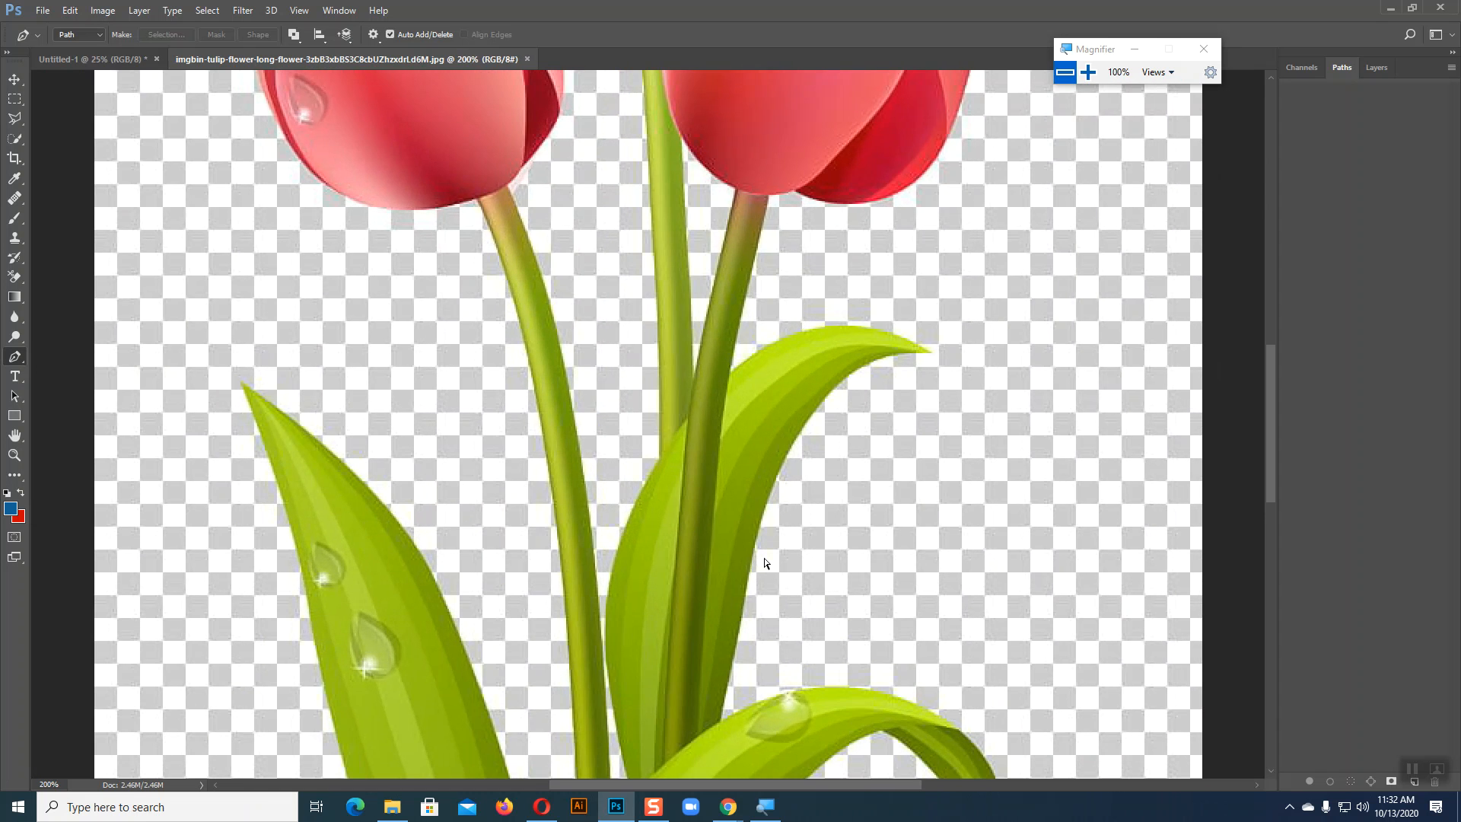
key("ctrl+minus")
key("ctrl+minus")
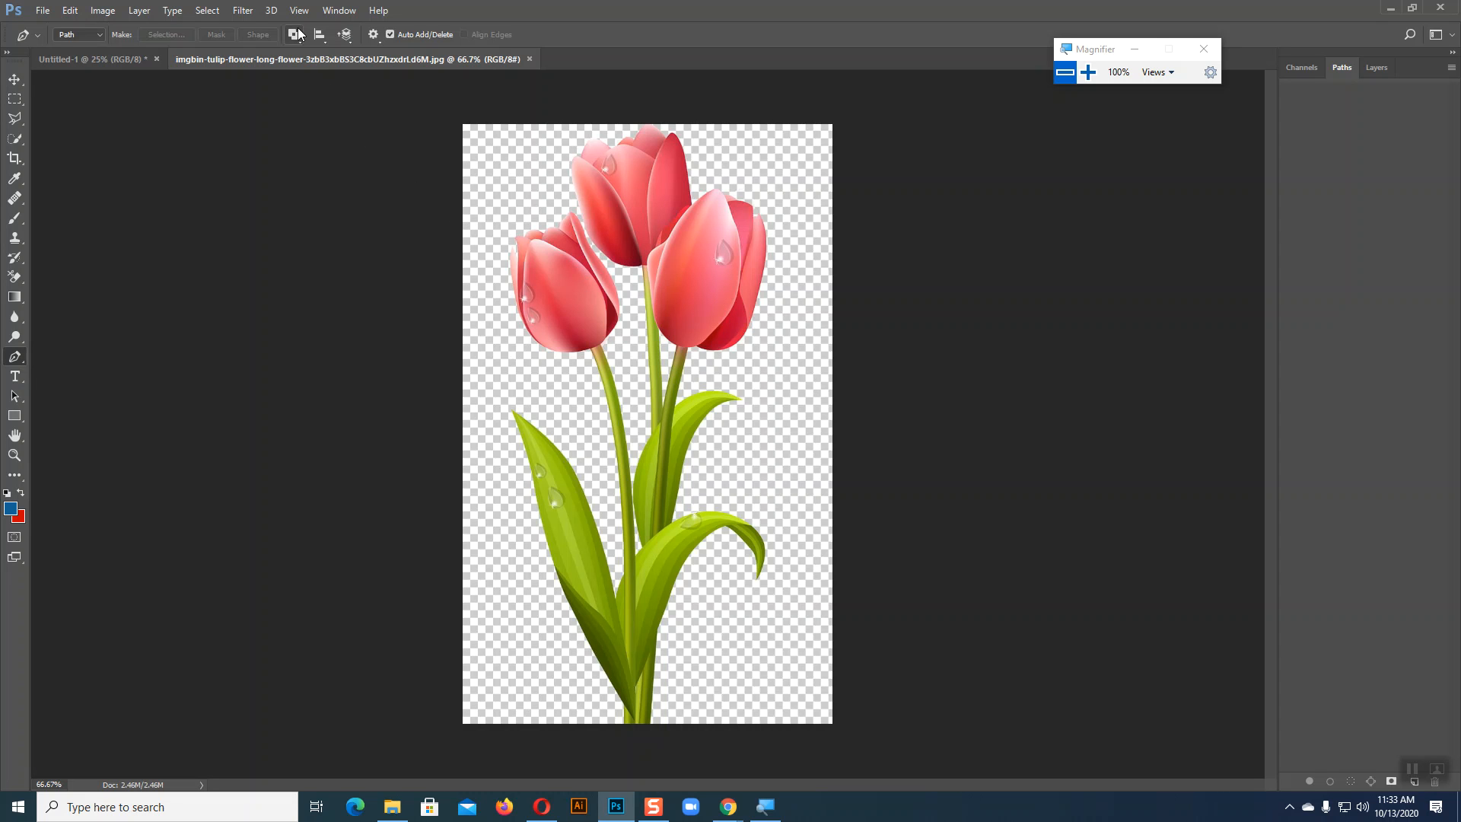
Magnify the screen to 200%, draw a curved two-anchor Pen segment over the top tulip, and delete it
left_click(1089, 72)
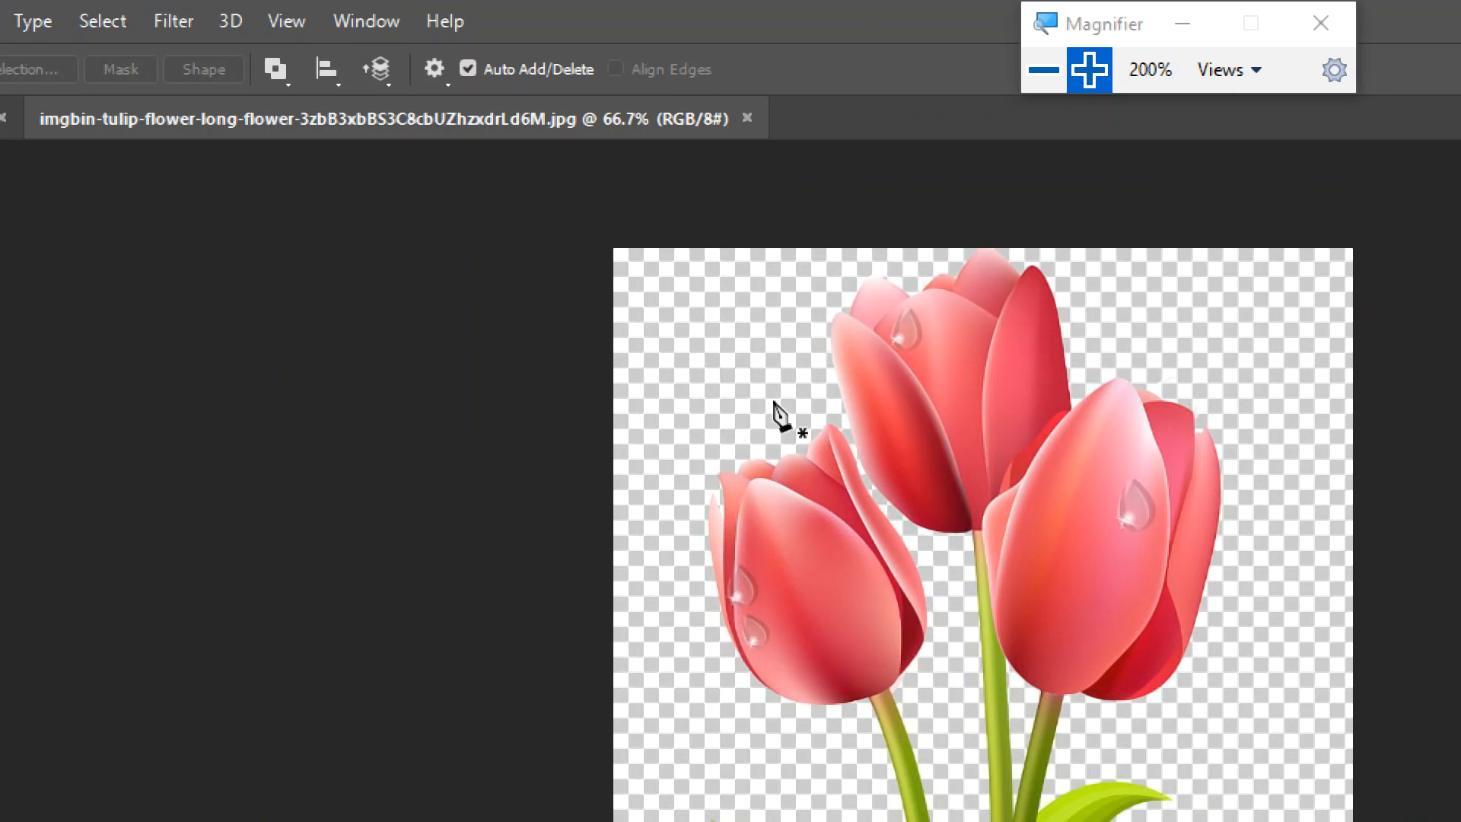
left_click(687, 313)
left_click_drag(958, 258, 1132, 318)
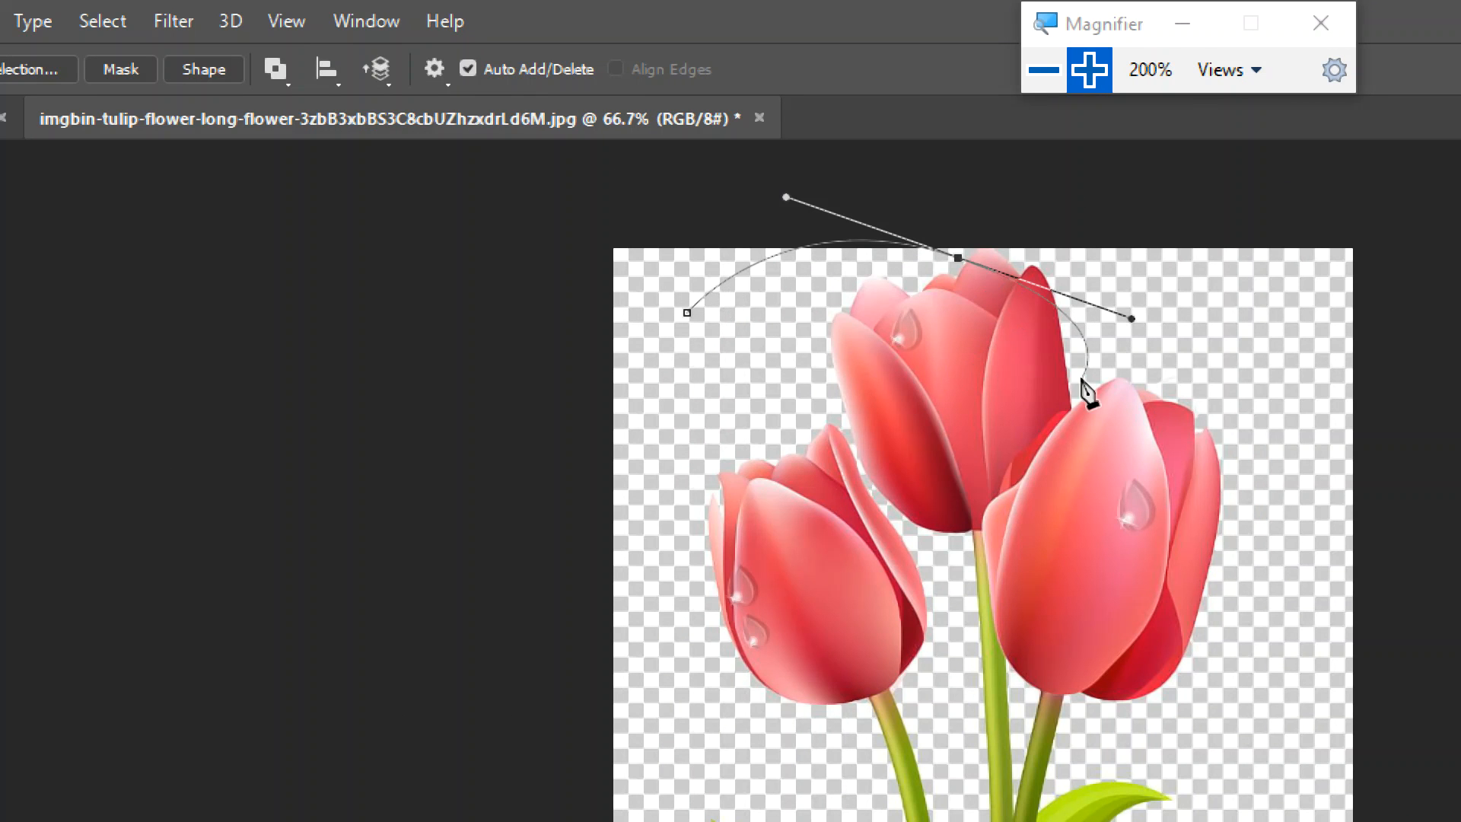
key("Delete")
key("Delete")
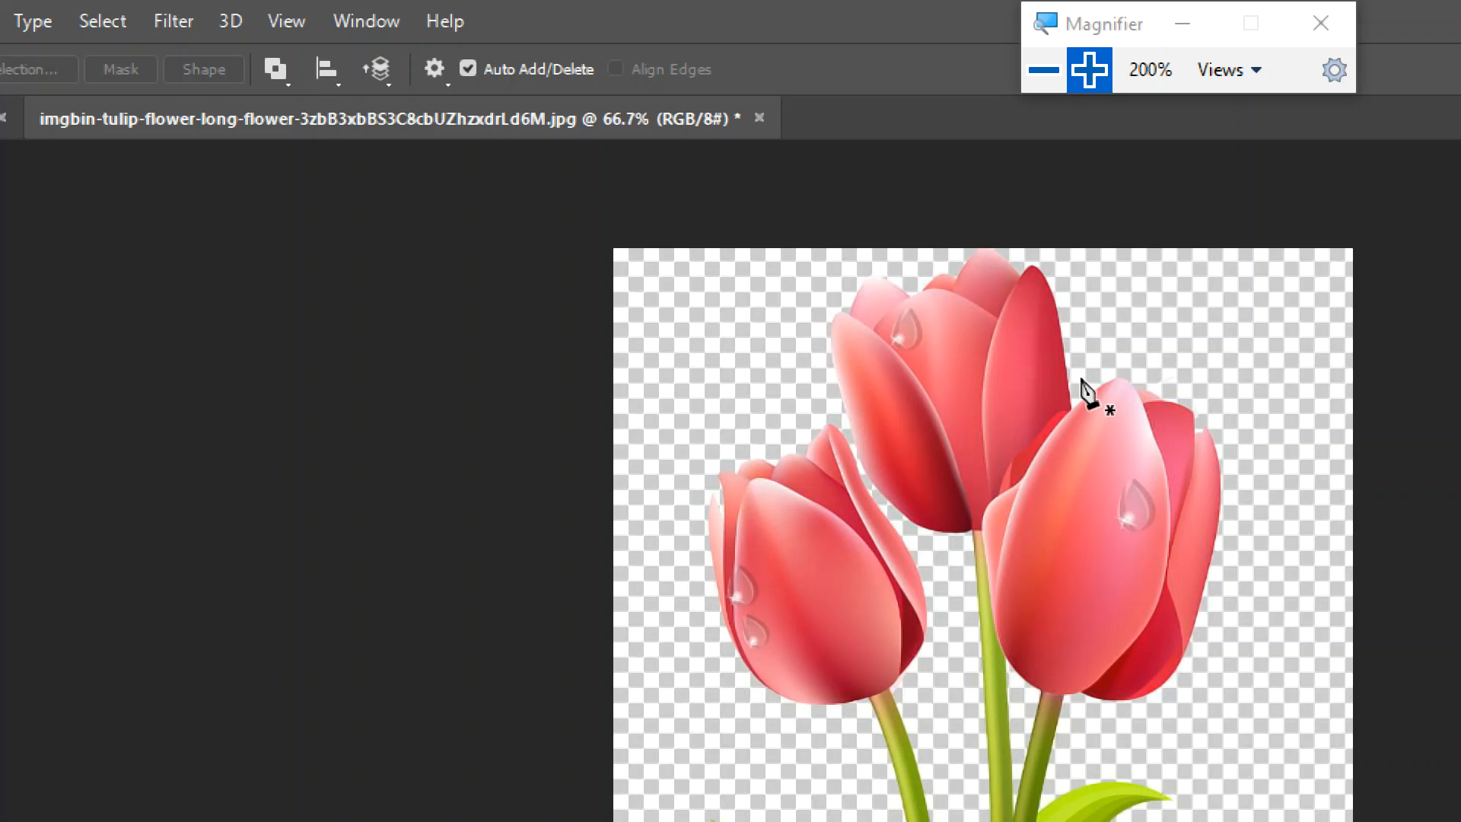
Look through the path commands for the image and open the Pen tool's additional options containing Rubber Band
right_click(714, 339)
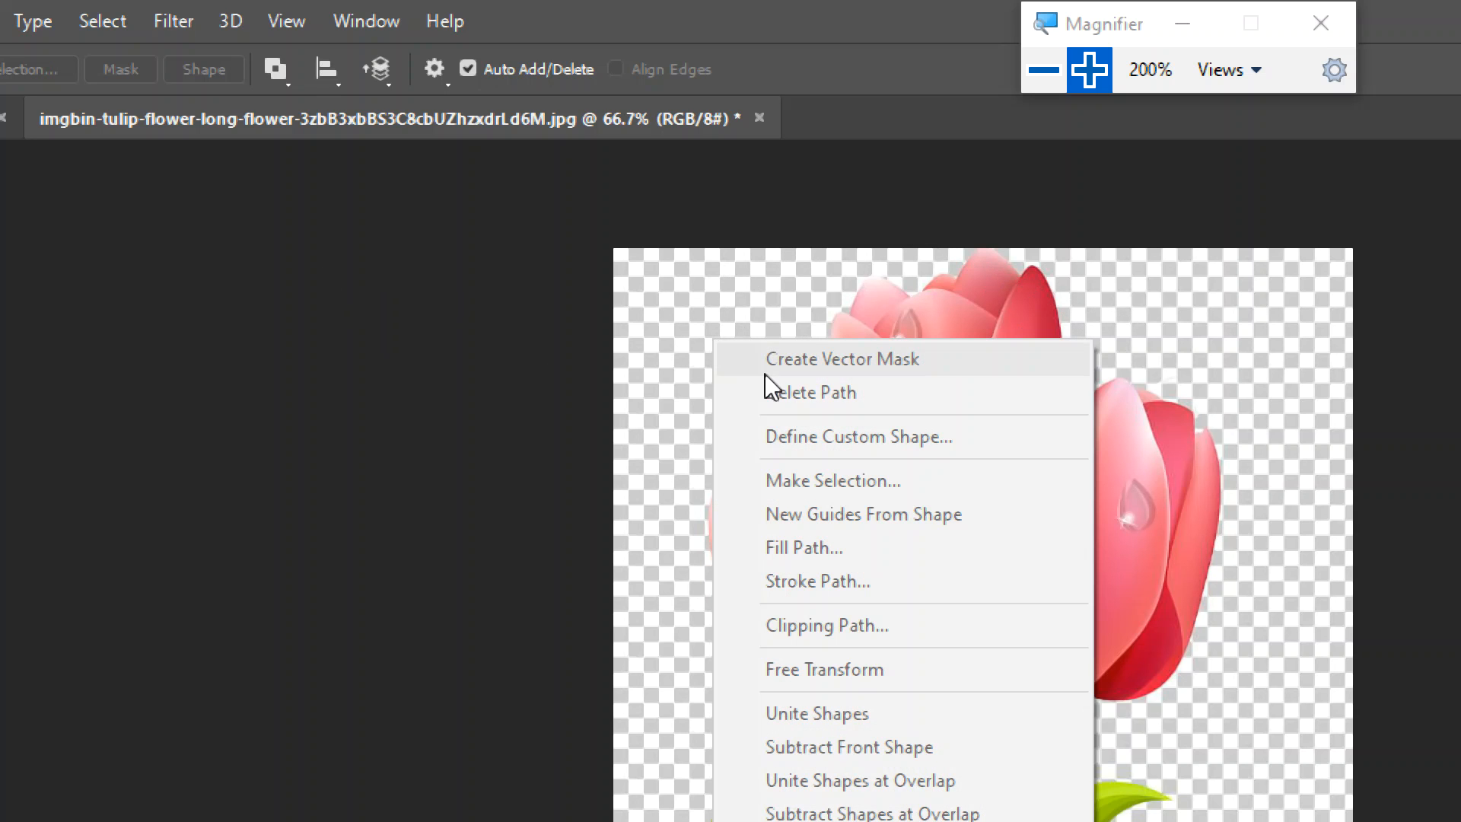
left_click(435, 72)
left_click(436, 71)
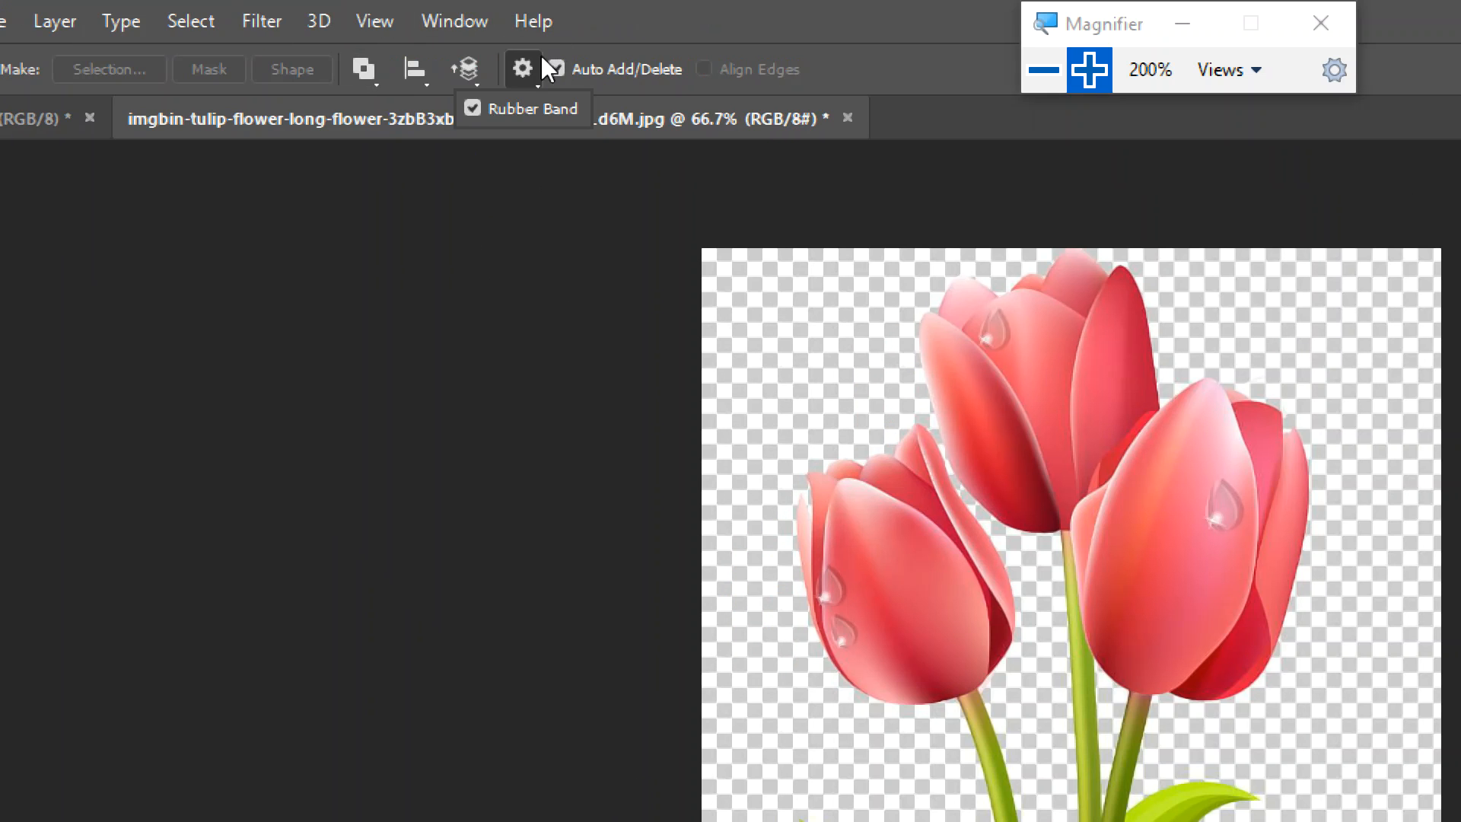
Set the Pen tool's path operation to Combine Shapes and return the screen magnification to 100%
left_click(525, 67)
left_click(531, 67)
left_click(524, 66)
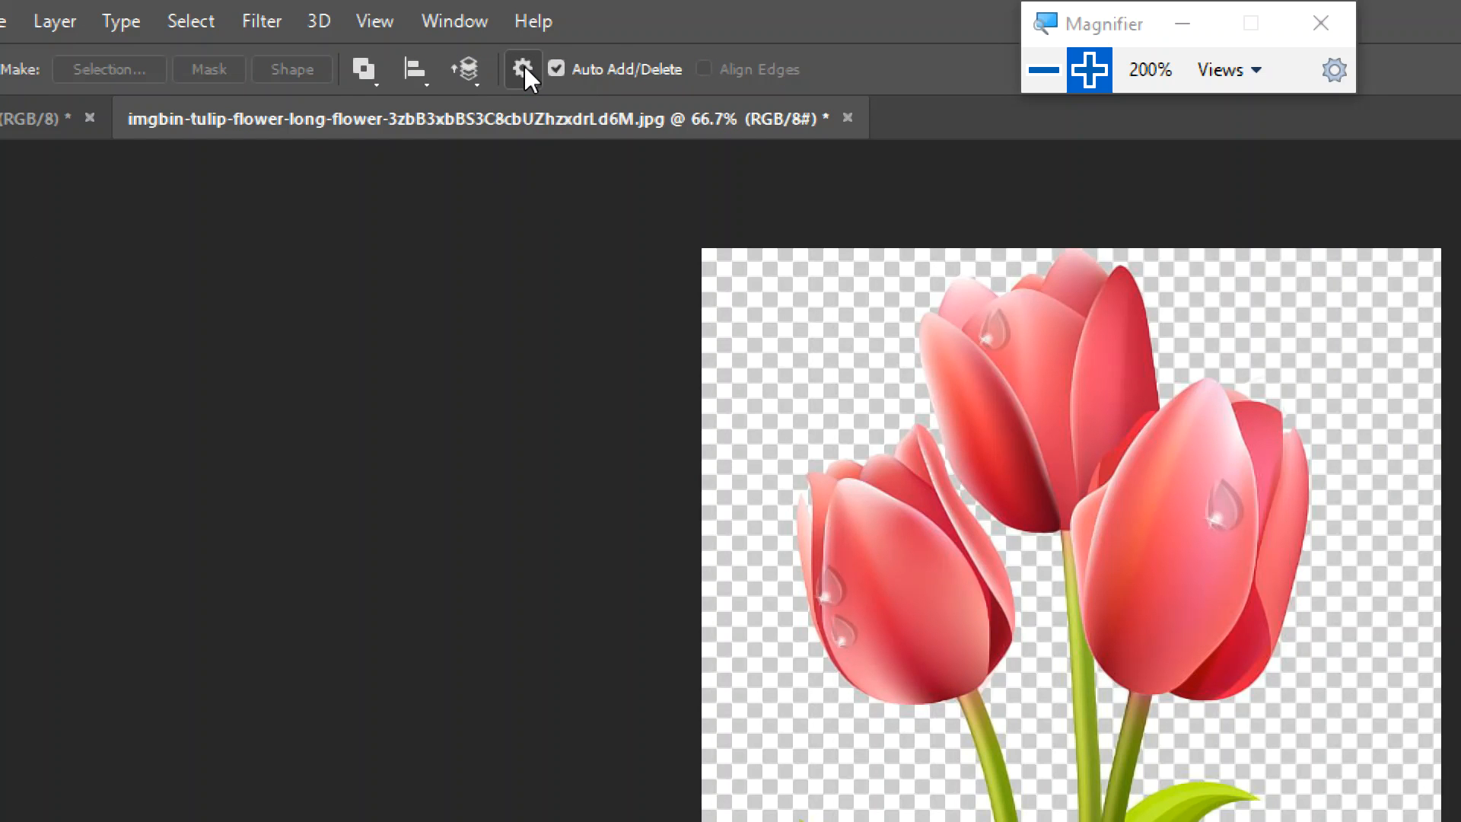
left_click(363, 67)
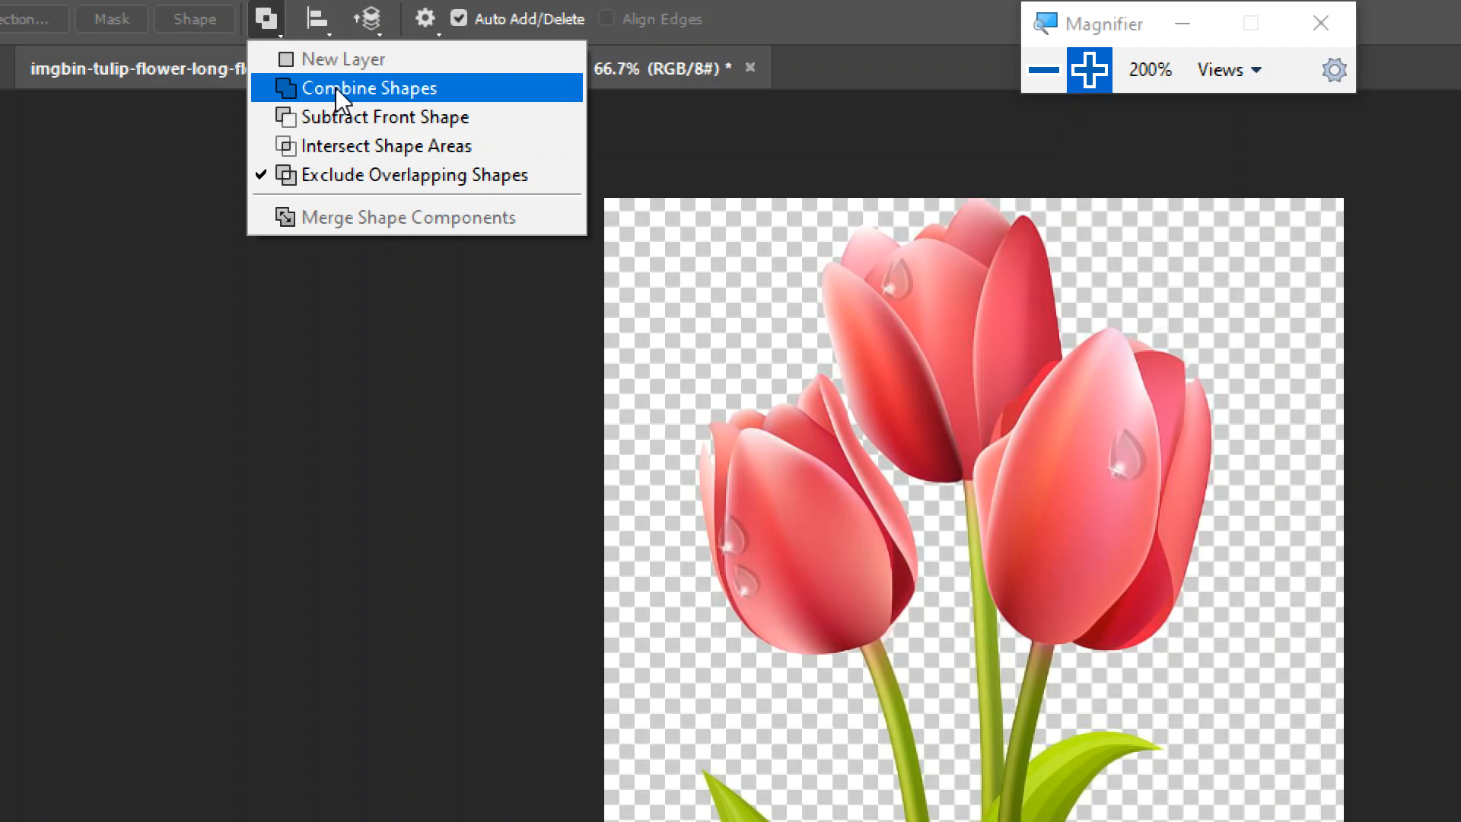
left_click(335, 87)
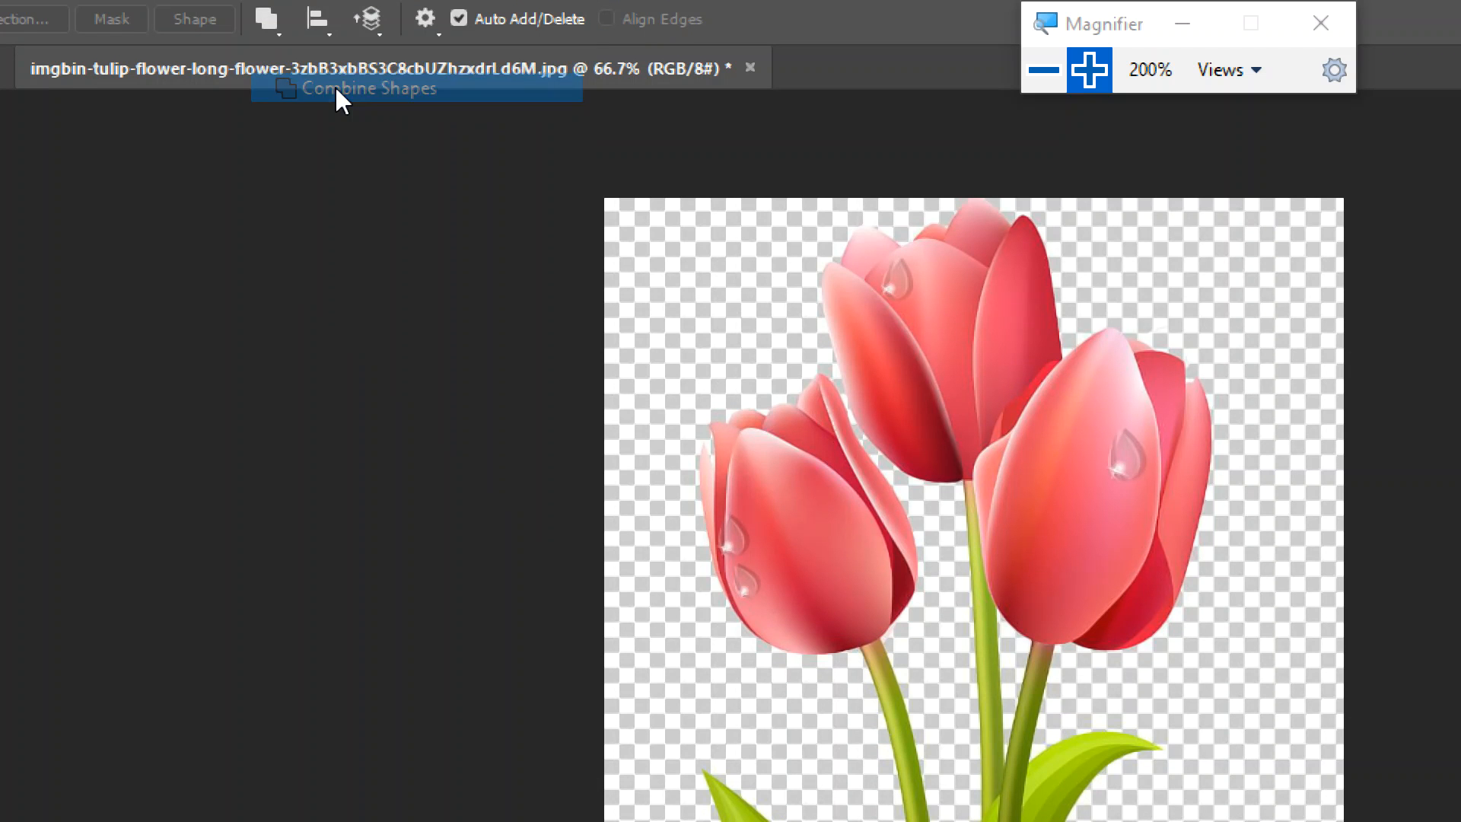
left_click(1045, 71)
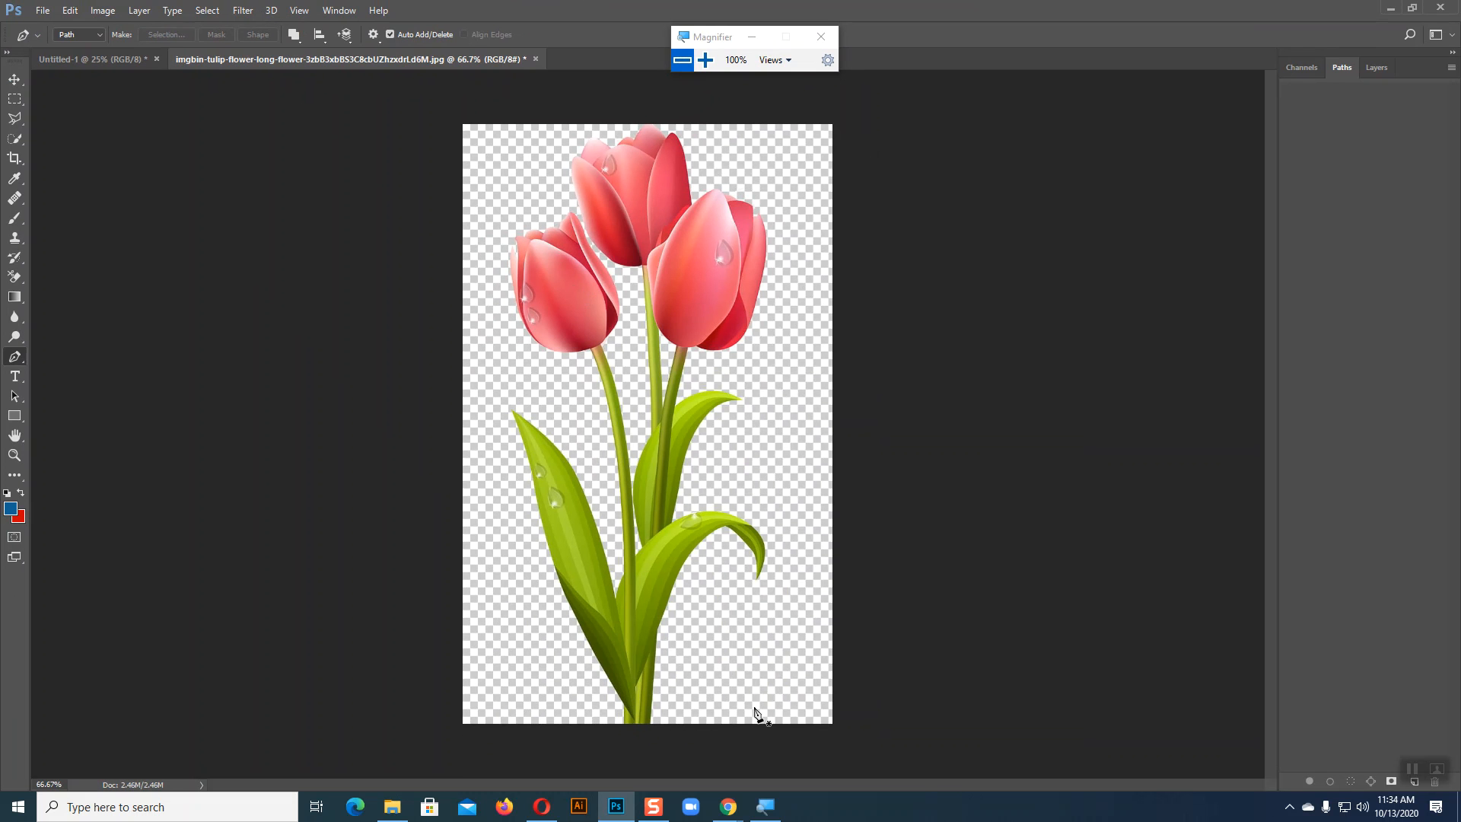
Start a path at the outer base corner of the tulip stem and add an anchor where the stem meets the left leaf
key("ctrl+plus")
key("ctrl+plus")
key("ctrl+plus")
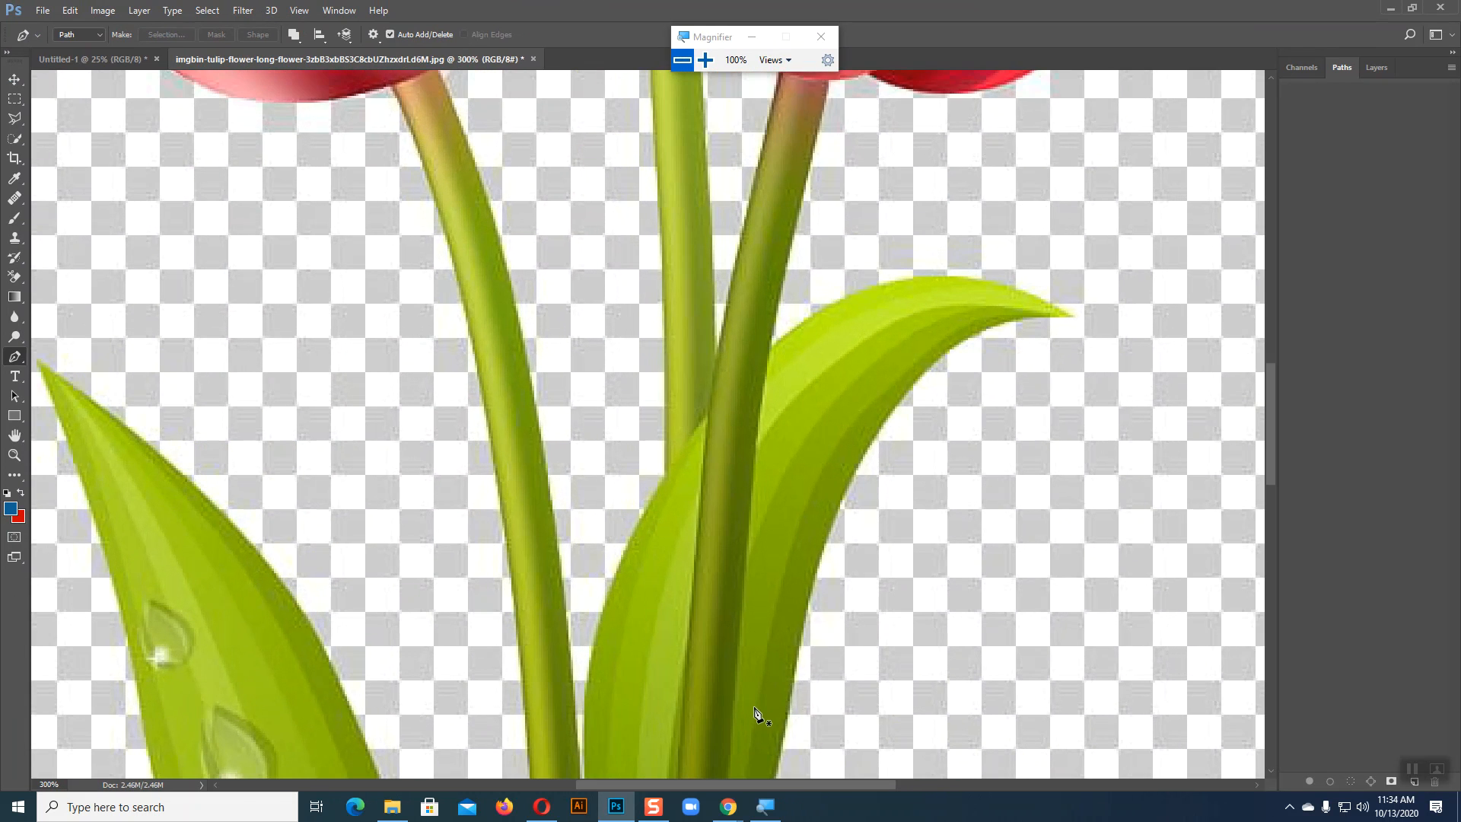
scroll(806, 673, "down", 2)
scroll(807, 673, "down", 10)
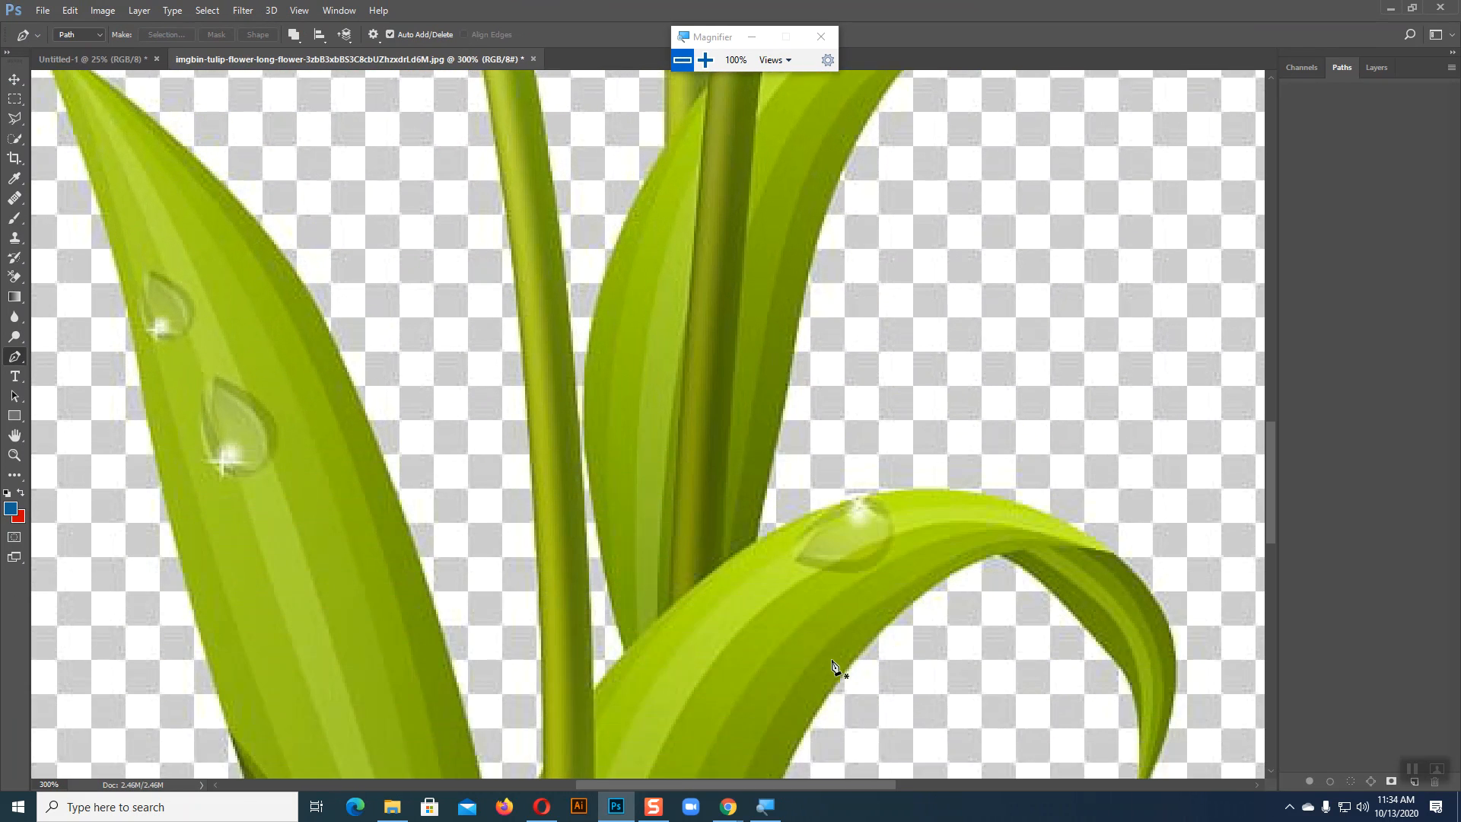
scroll(835, 667, "down", 9)
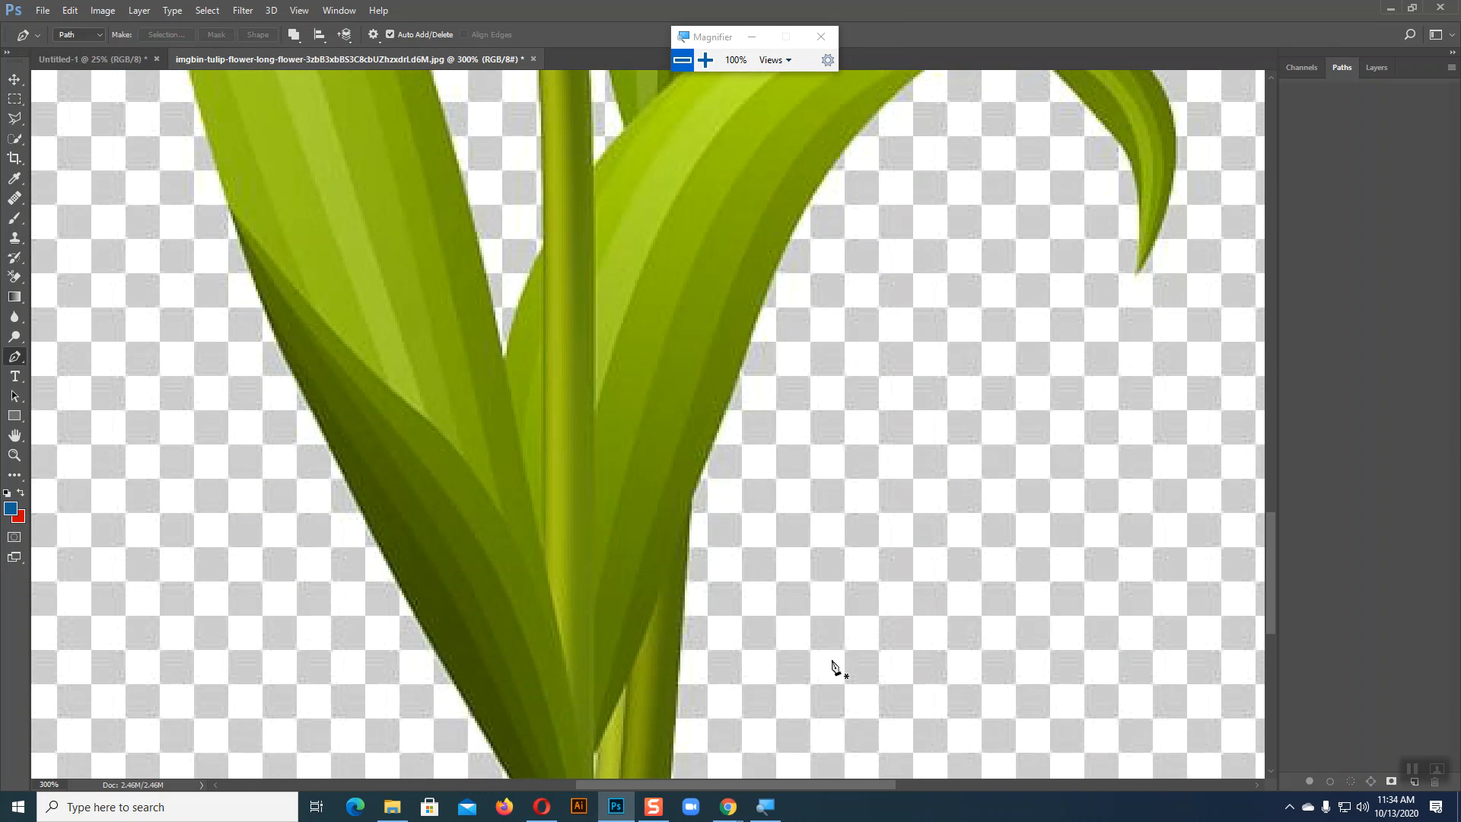
scroll(835, 667, "down", 1)
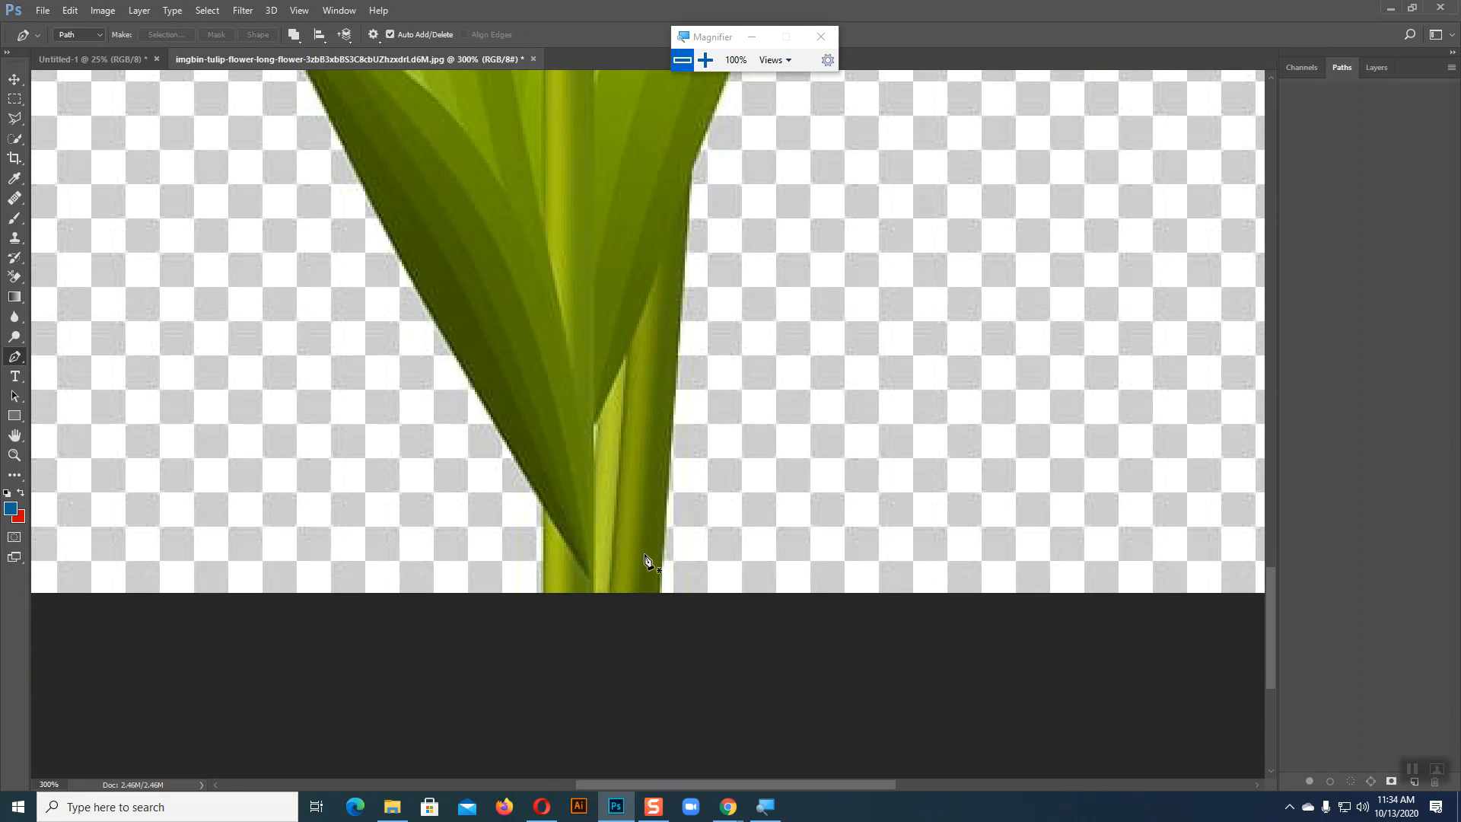
scroll(546, 594, "up", 4)
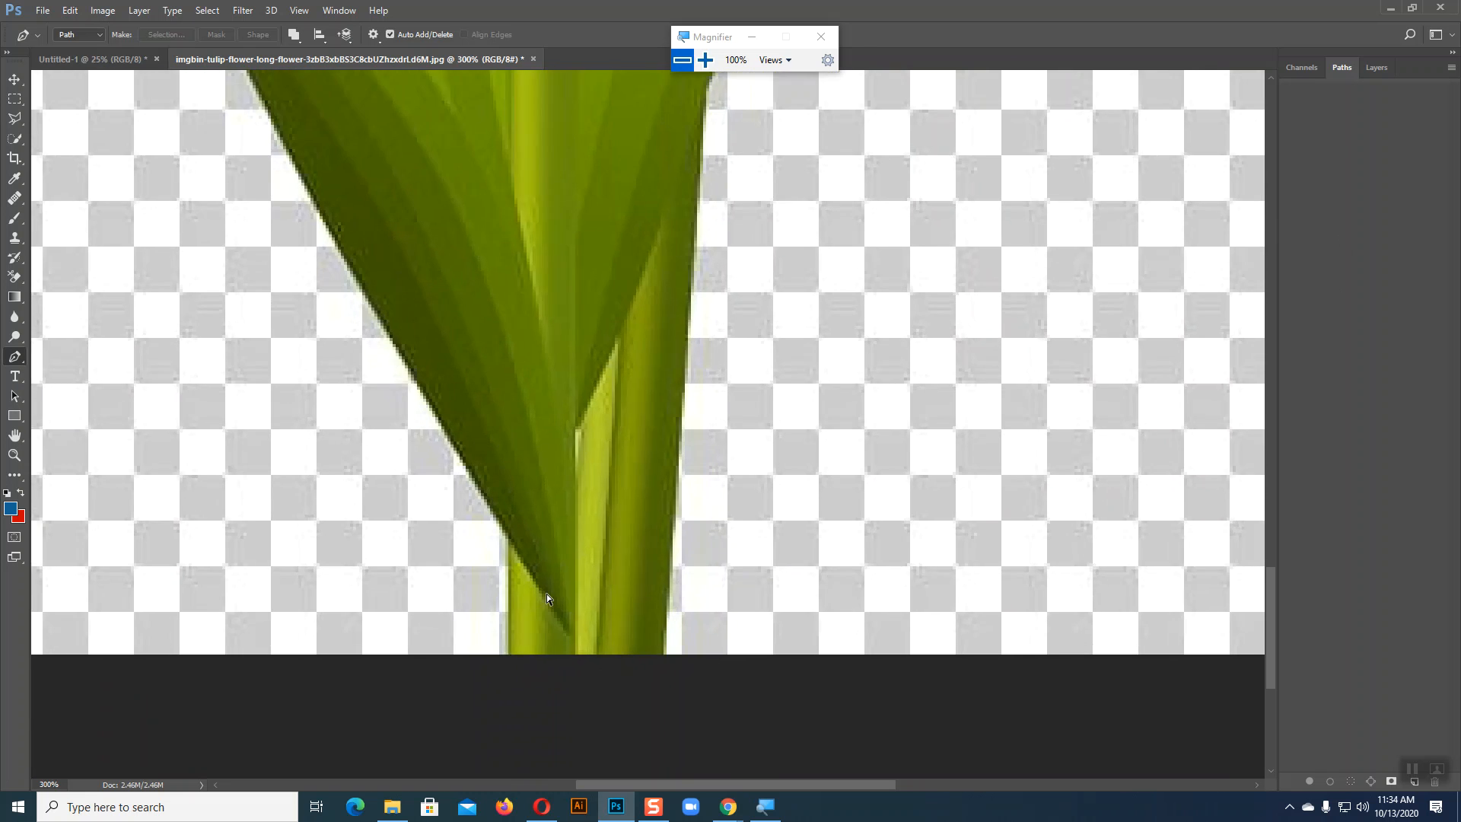
scroll(331, 432, "down", 5)
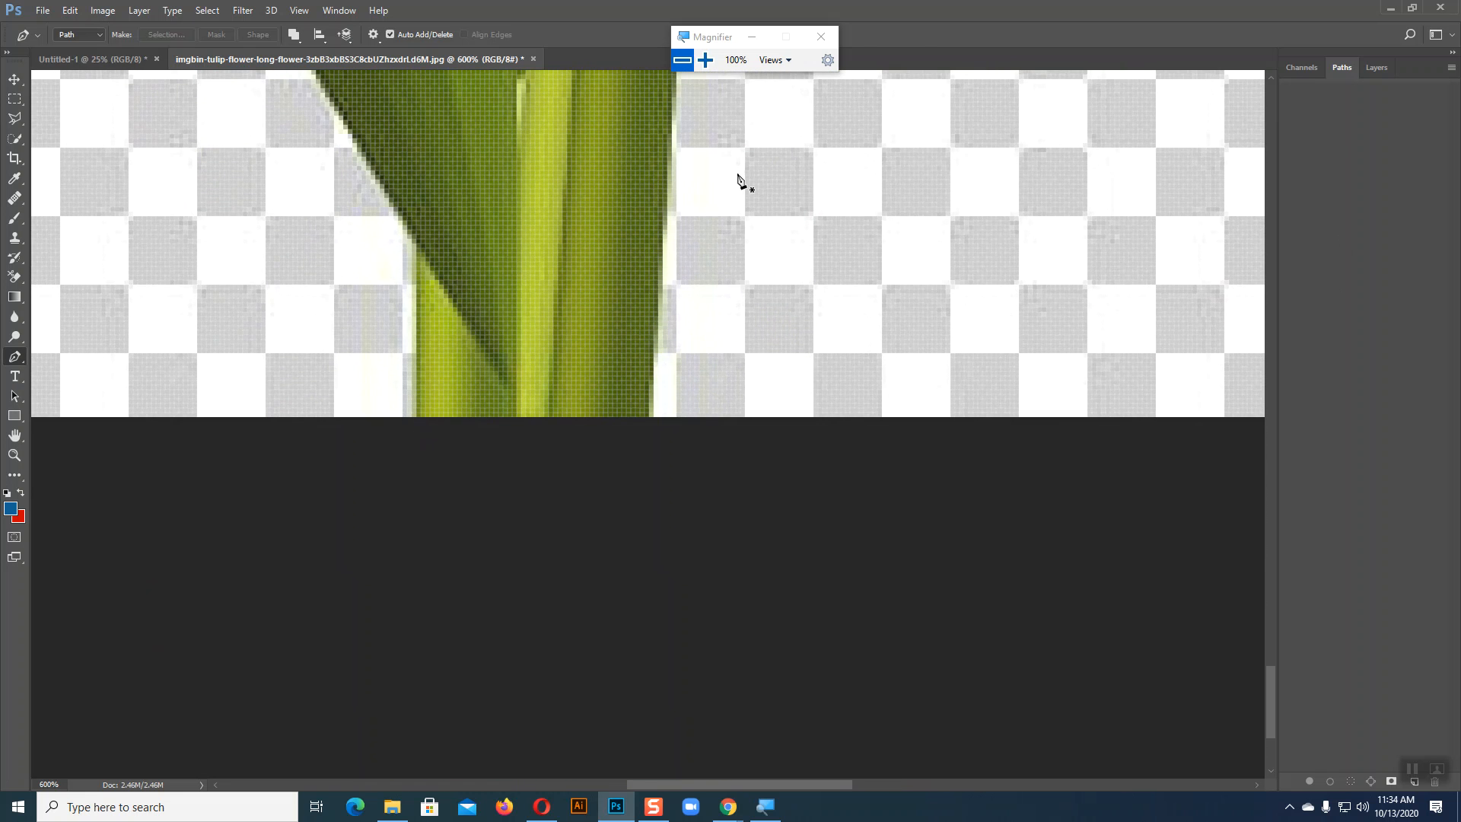
scroll(738, 175, "up", 4)
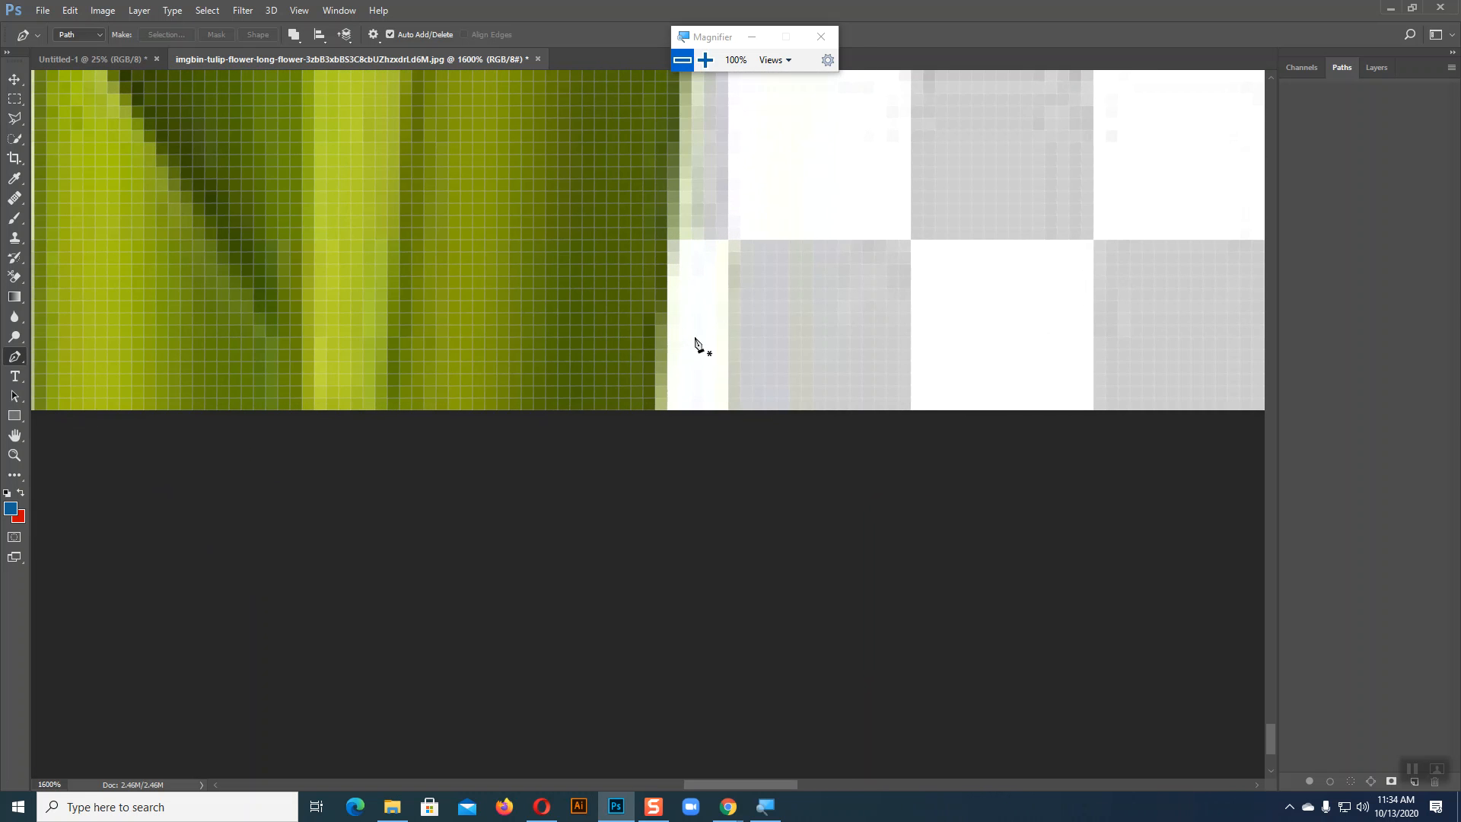
scroll(696, 342, "down", 3)
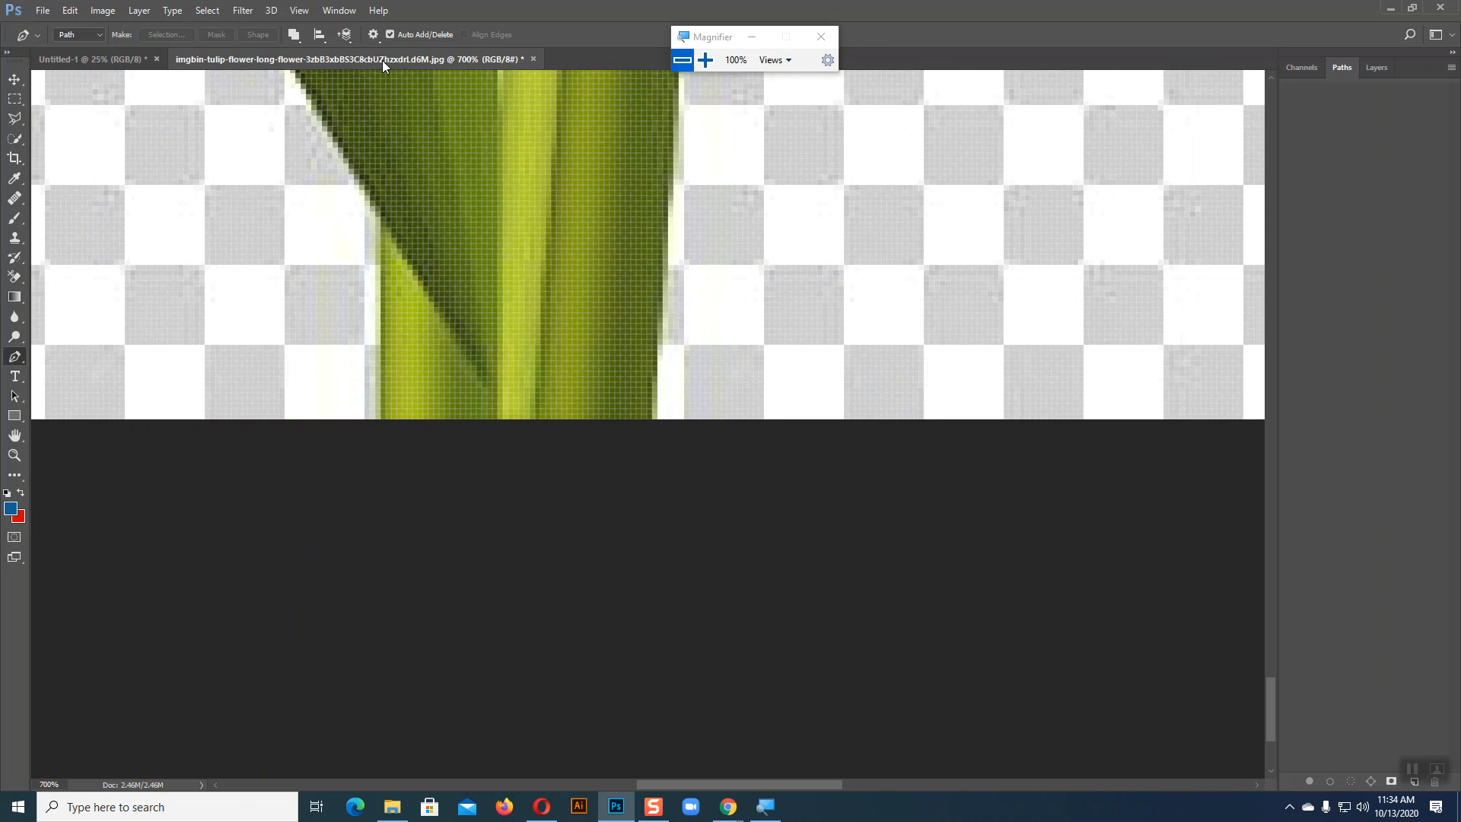
left_click(381, 419)
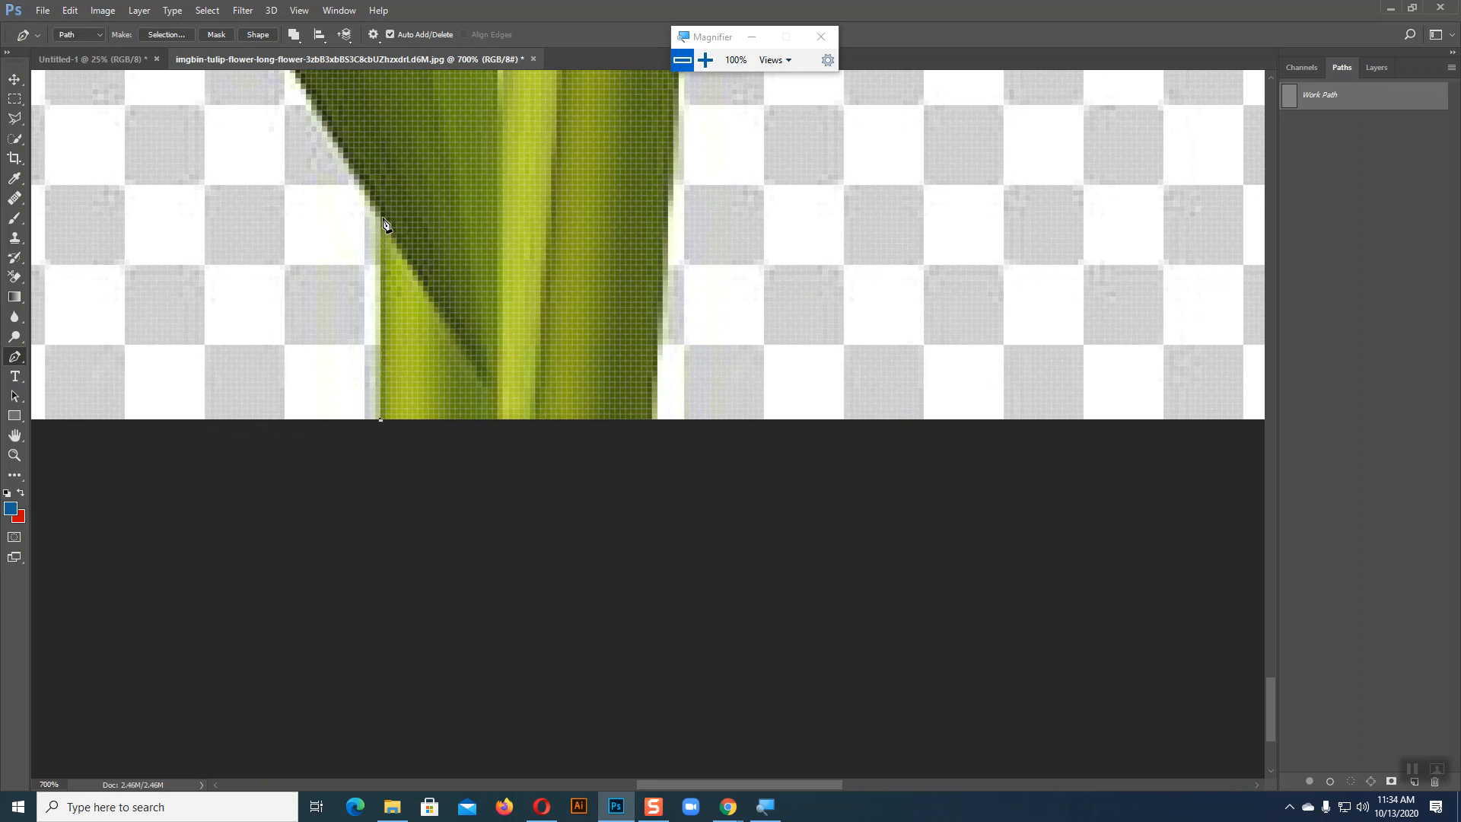
left_click_drag(391, 228, 499, 378)
left_click(705, 59)
left_click(654, 60)
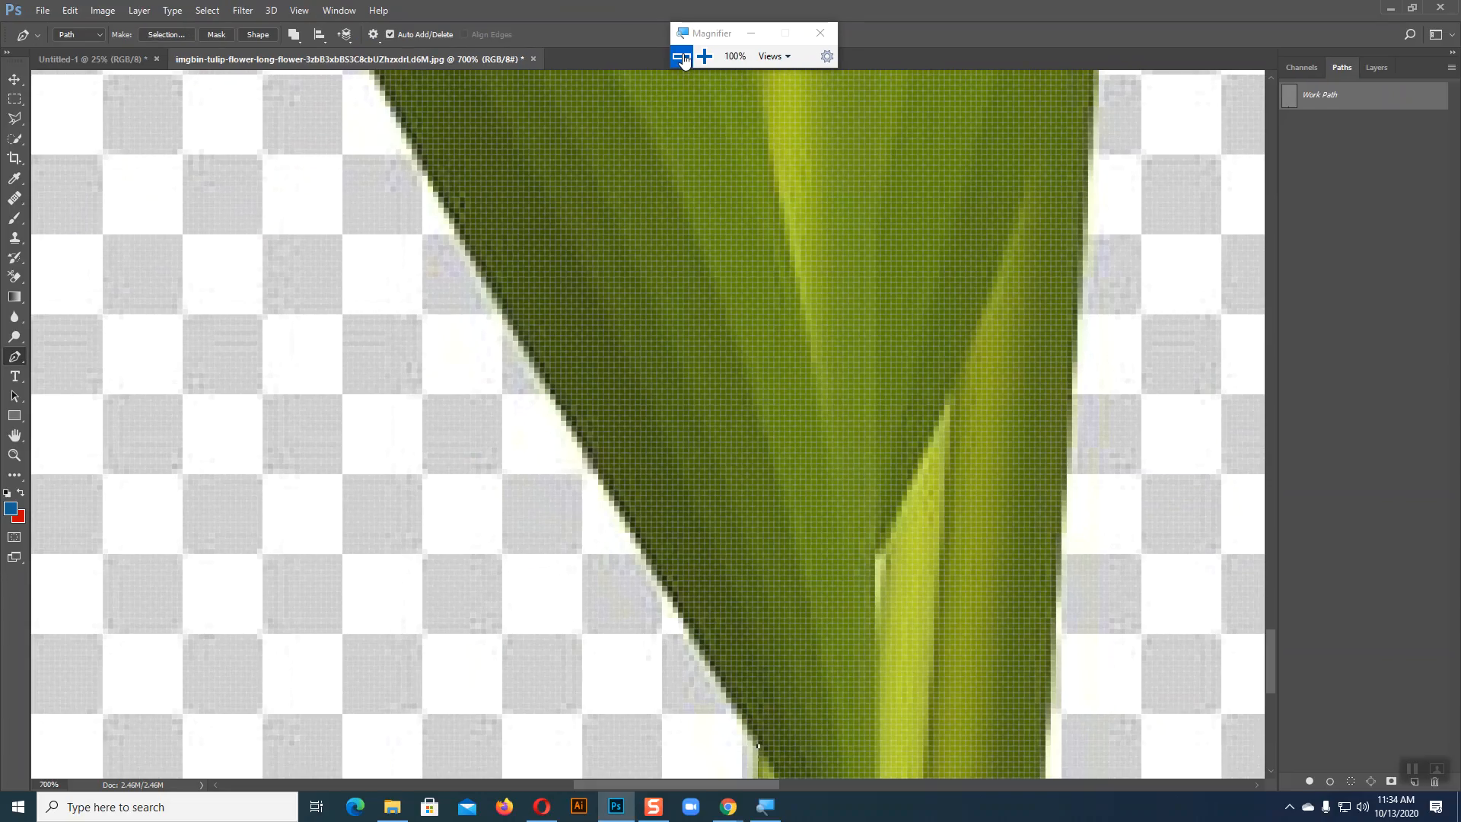
Extend the path with a curve anchor partway up the dark outer edge of the left leaf
key("ctrl+minus")
key("ctrl+minus")
key("ctrl+minus")
key("ctrl+minus")
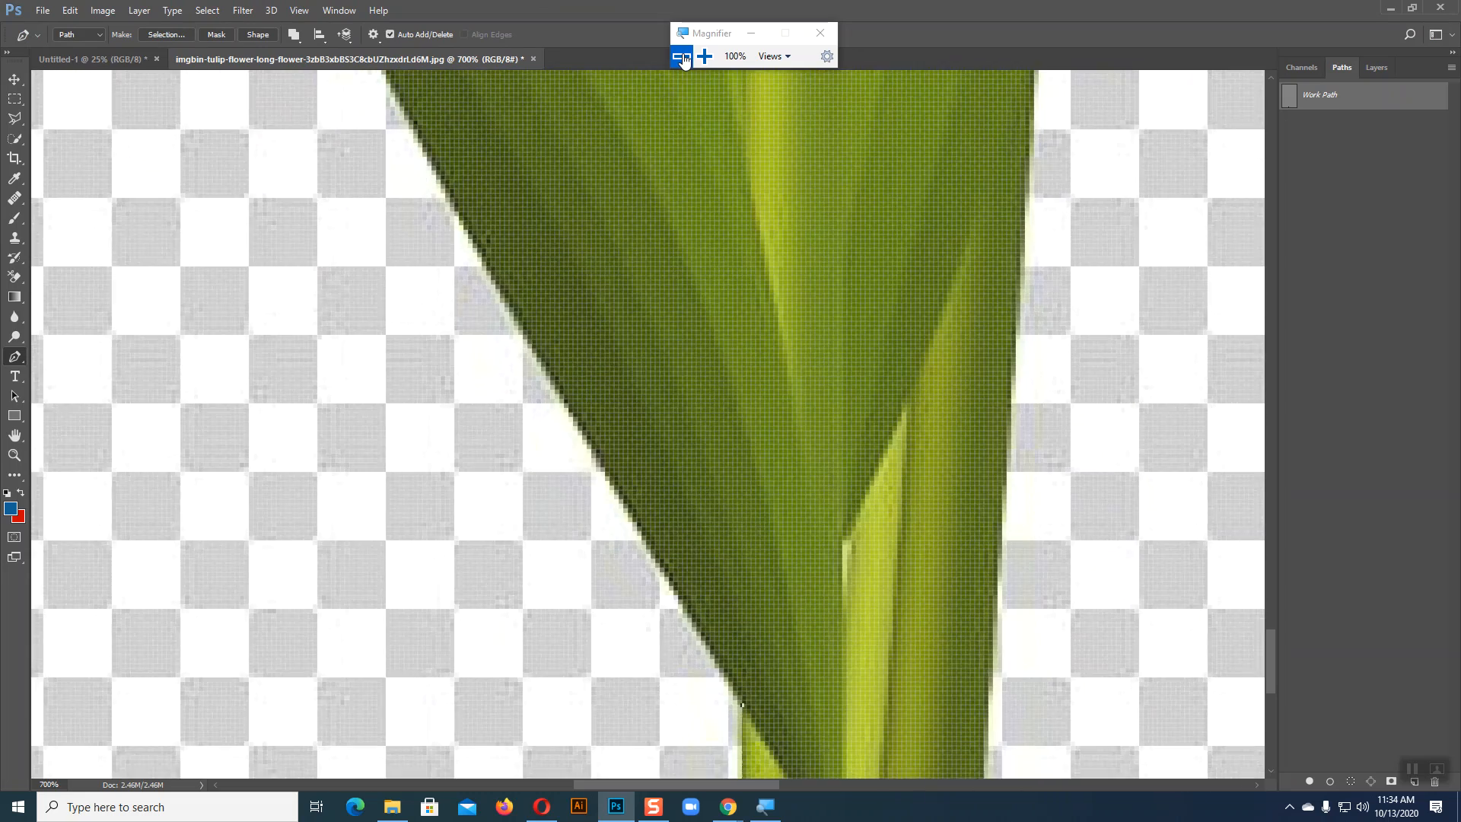
key("ctrl+plus")
key("ctrl+plus")
key("ctrl+plus")
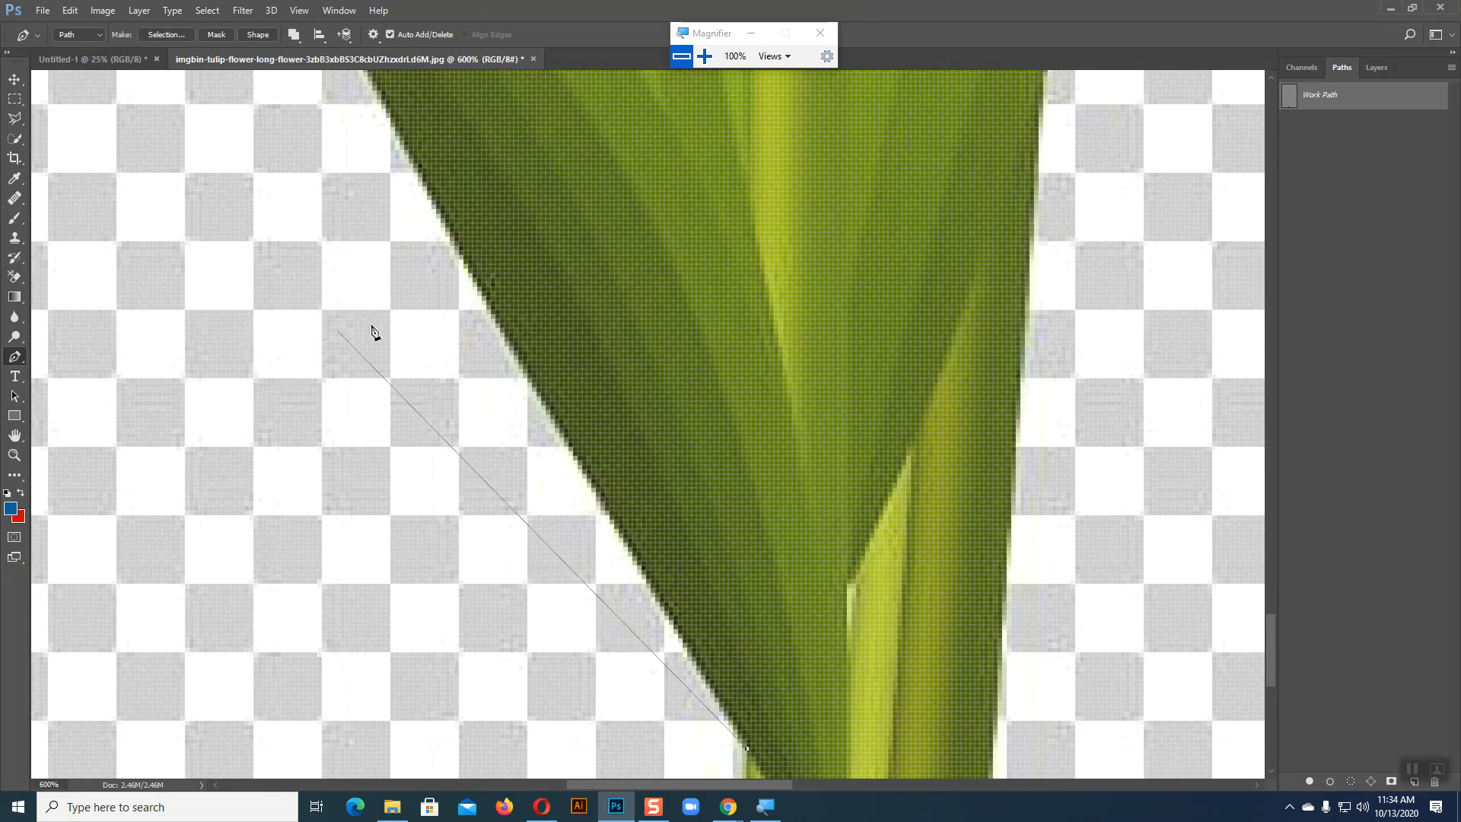
left_click(455, 239)
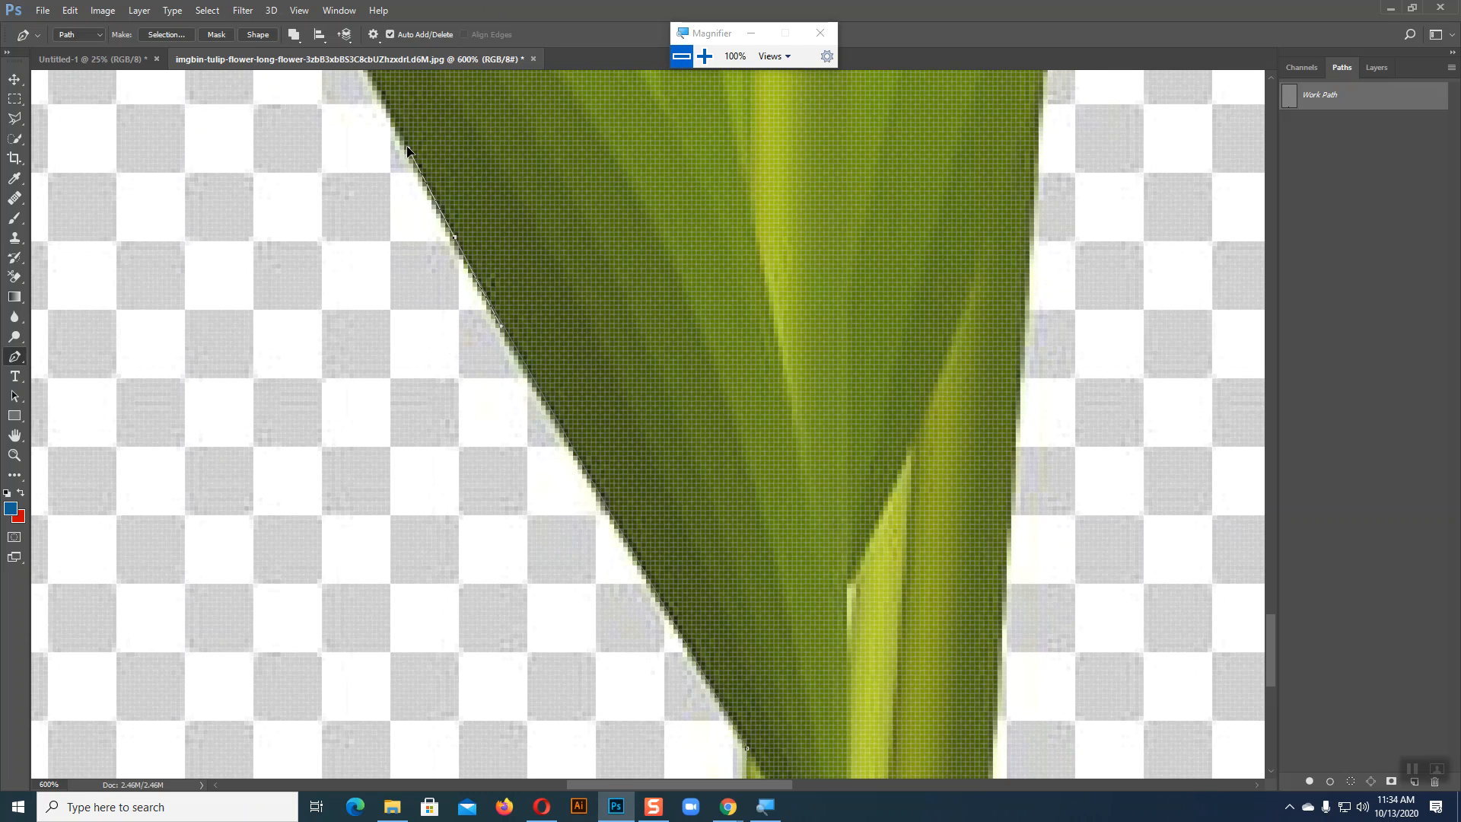
left_click_drag(437, 169, 715, 592)
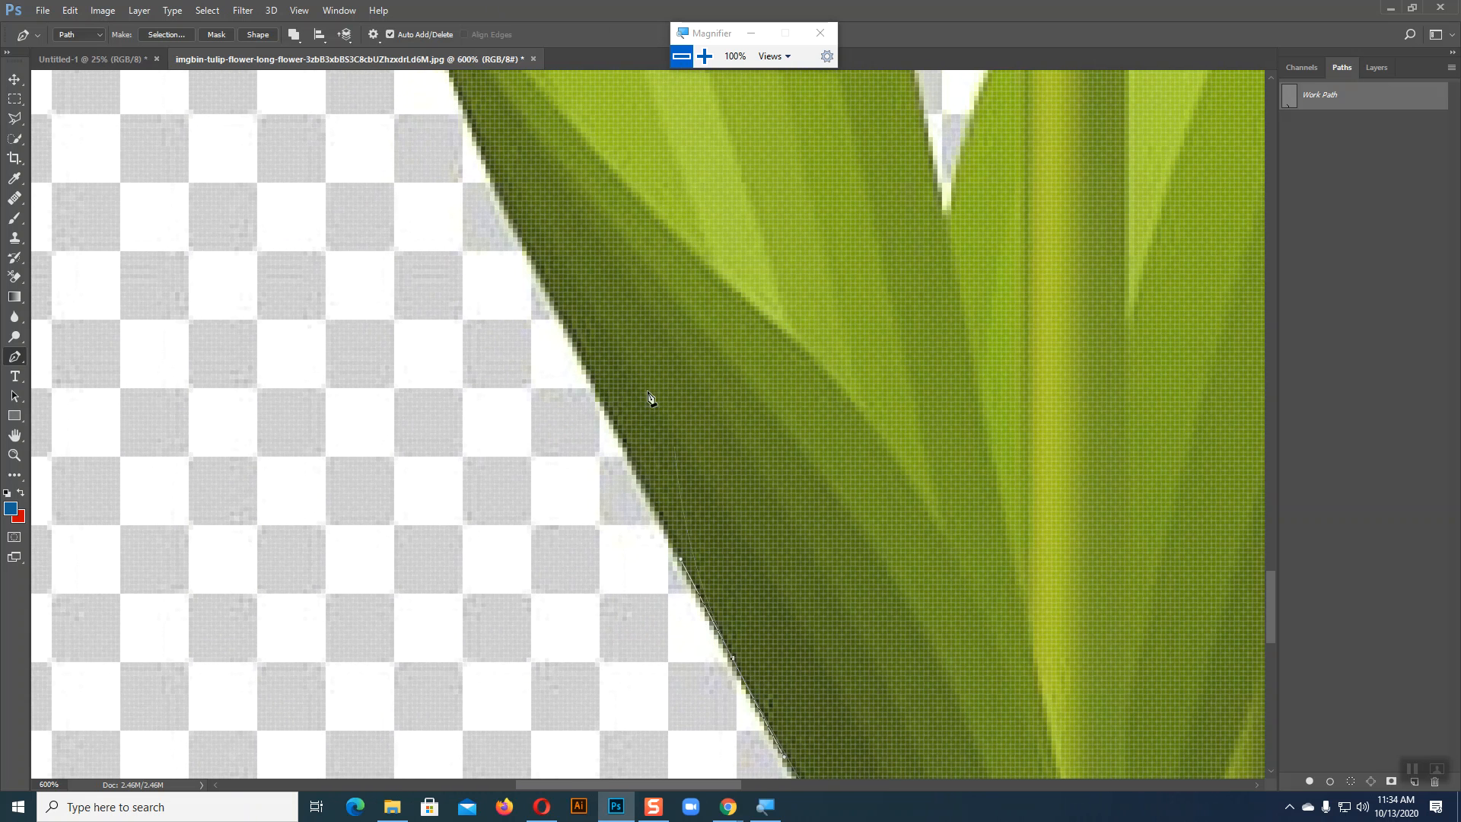
Continue the path with curve anchors up the left leaf's outer edge to the end of its dark fold
left_click(533, 261)
left_click_drag(572, 203, 658, 475)
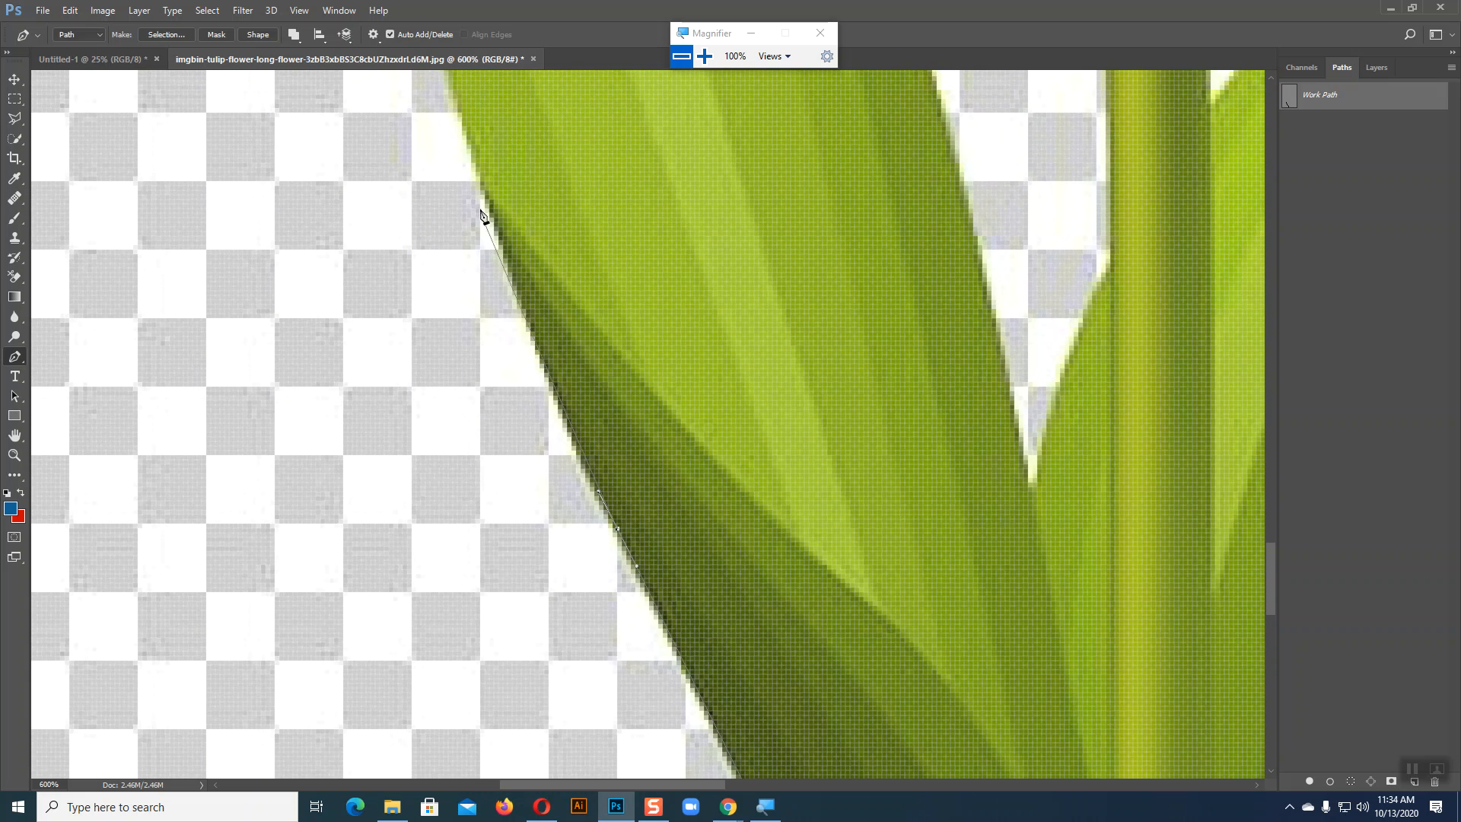
left_click_drag(483, 176, 460, 91)
left_click_drag(510, 292, 543, 381)
scroll(620, 483, "up", 5)
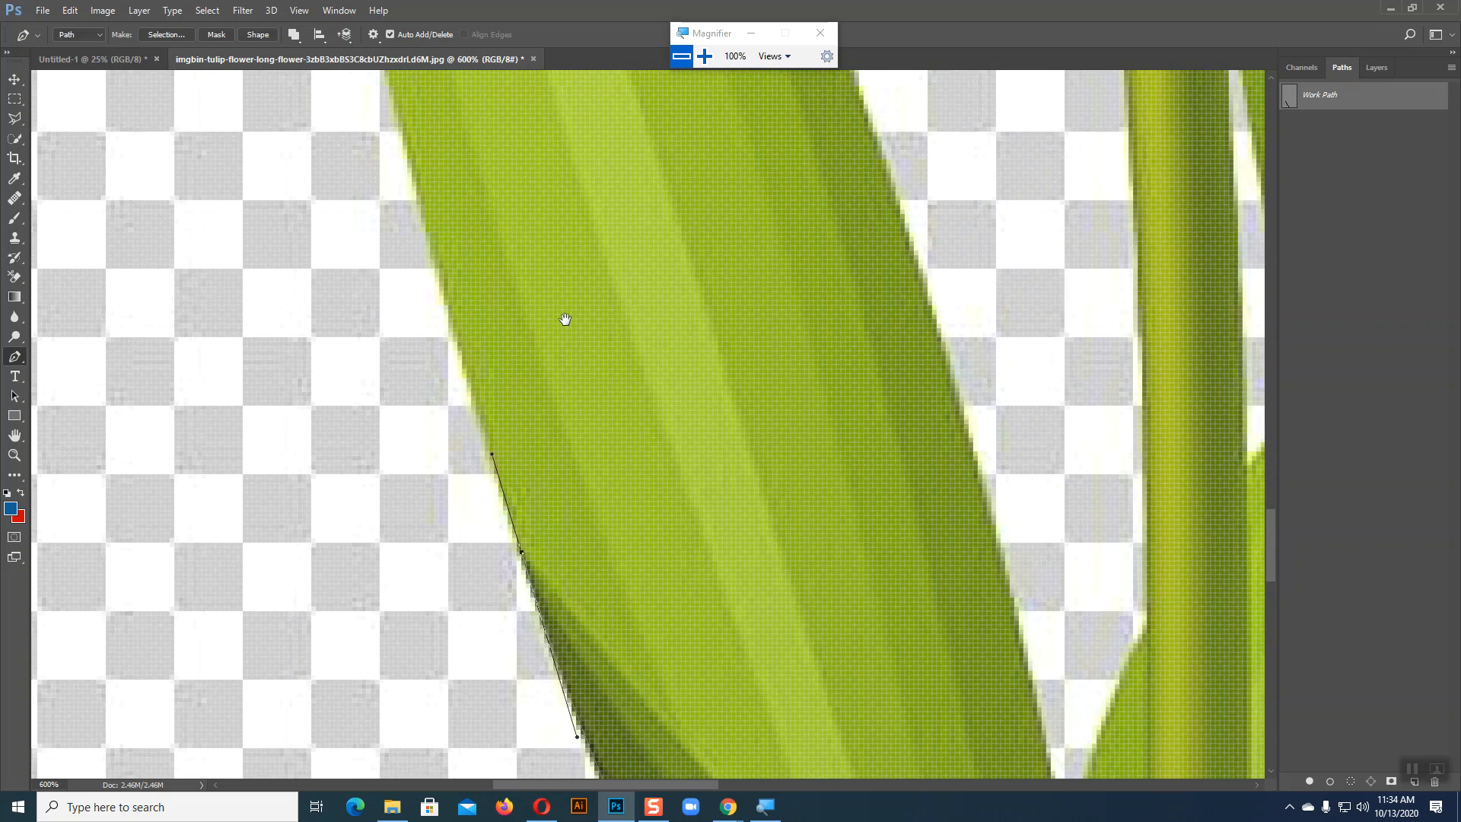
Add a curve anchor on the left leaf's outer edge beside the water drops, with handles following the edge
key("ctrl+minus")
key("ctrl+minus")
key("ctrl+minus")
key("ctrl+minus")
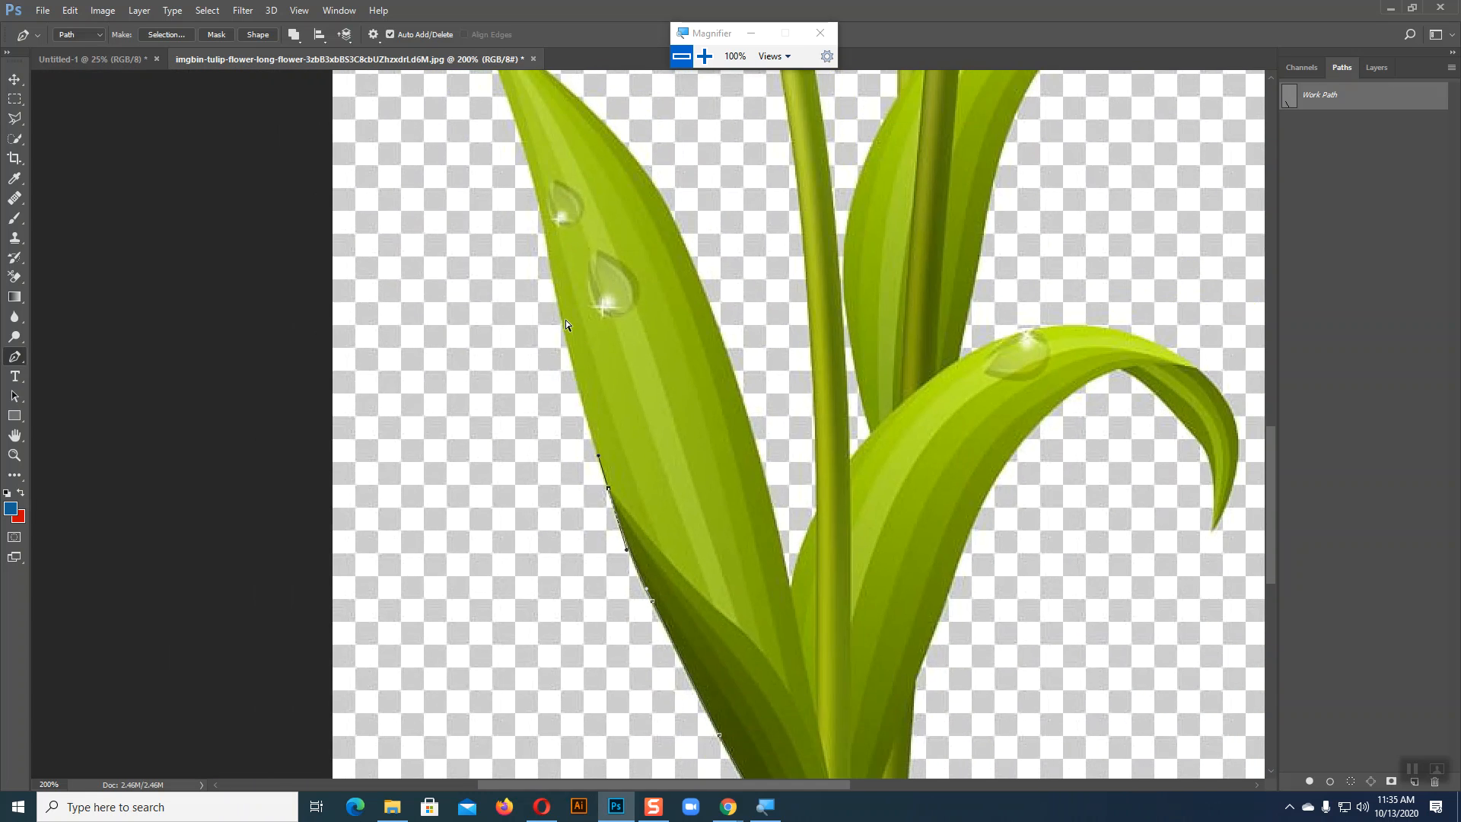
key("ctrl+plus")
key("ctrl+plus")
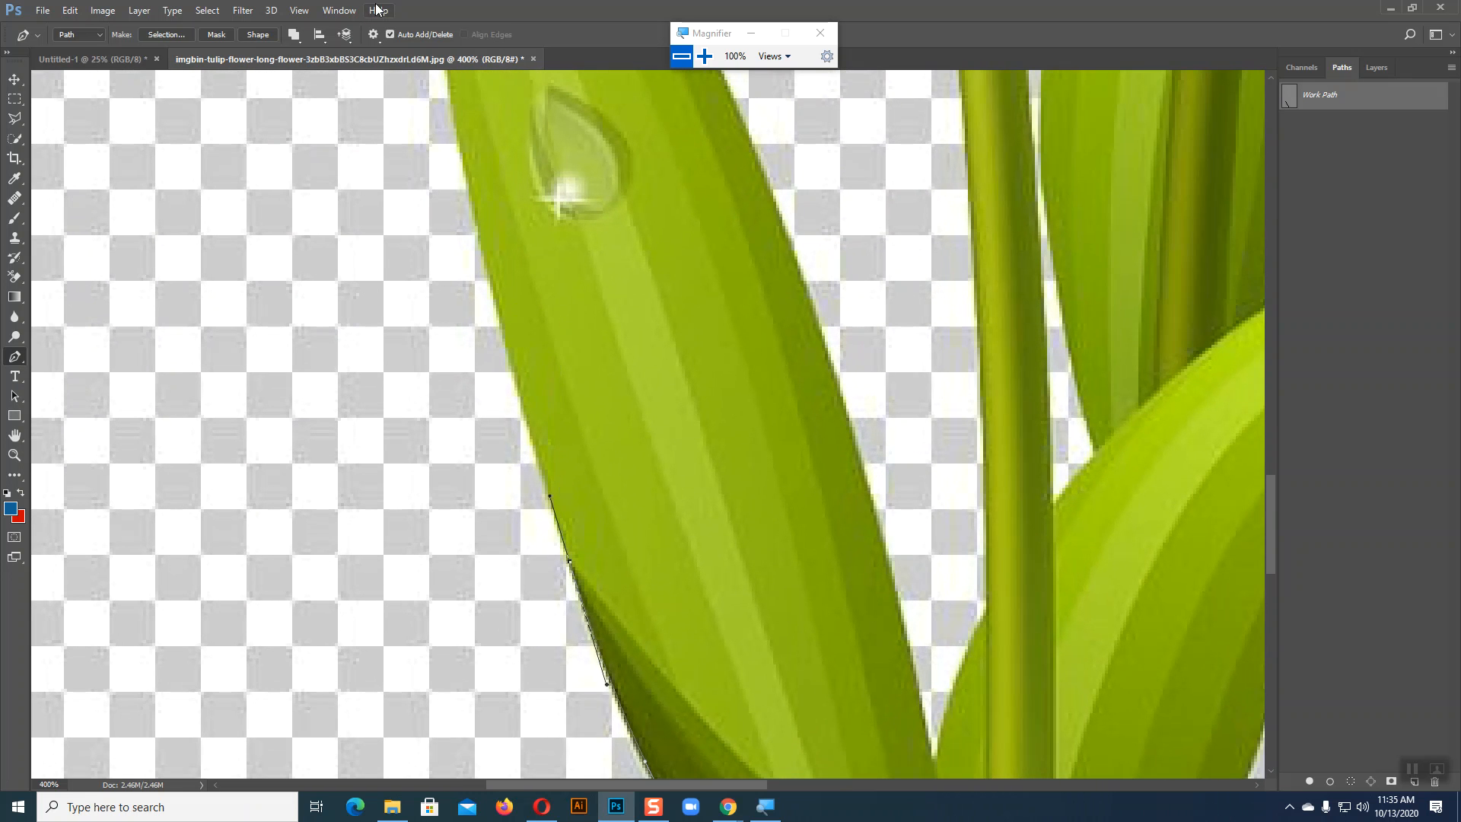
scroll(477, 149, "up", 1)
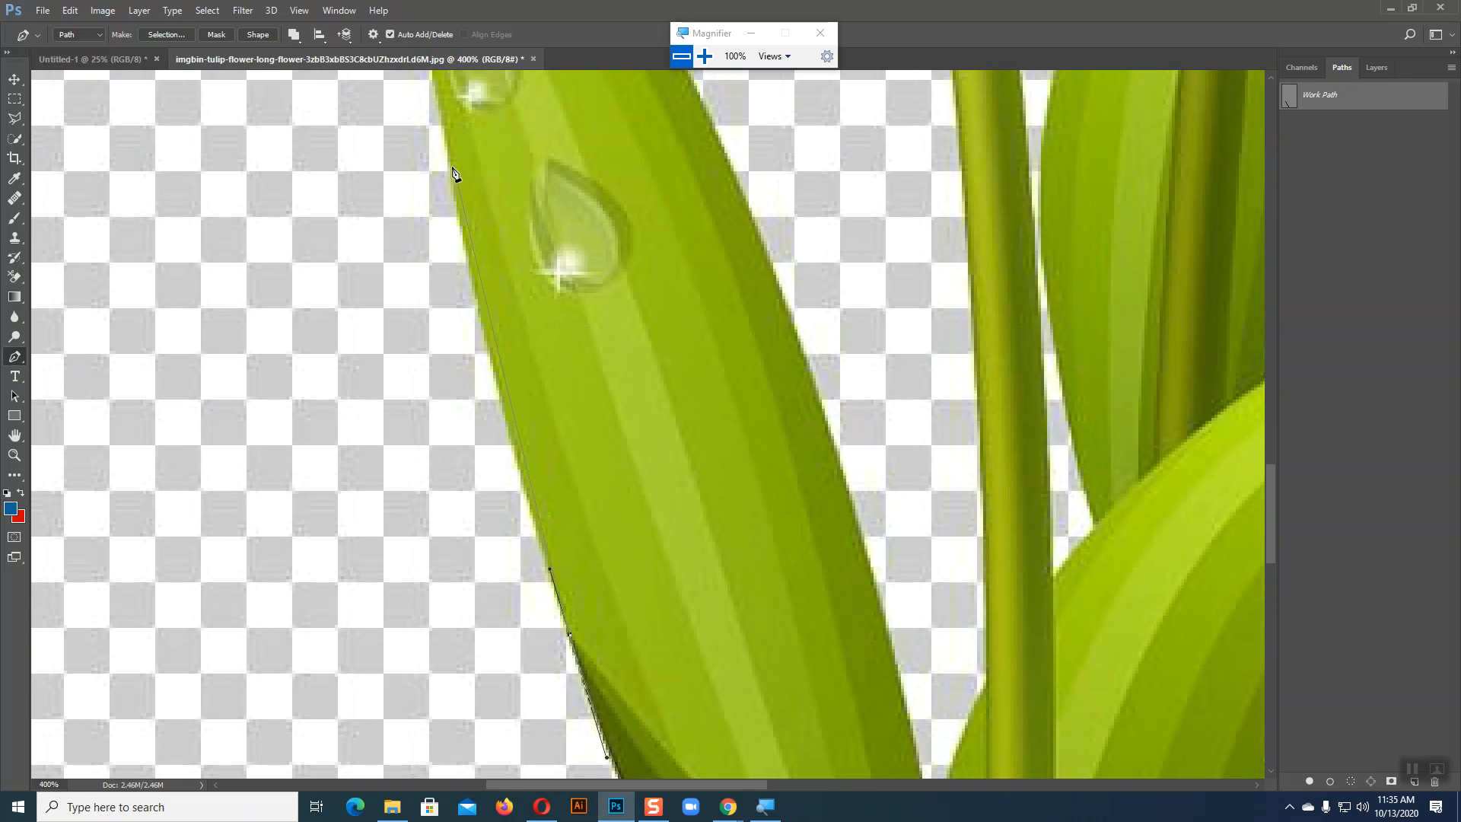
left_click(454, 172)
scroll(396, 213, "up", 4)
left_click_drag(371, 218, 417, 272)
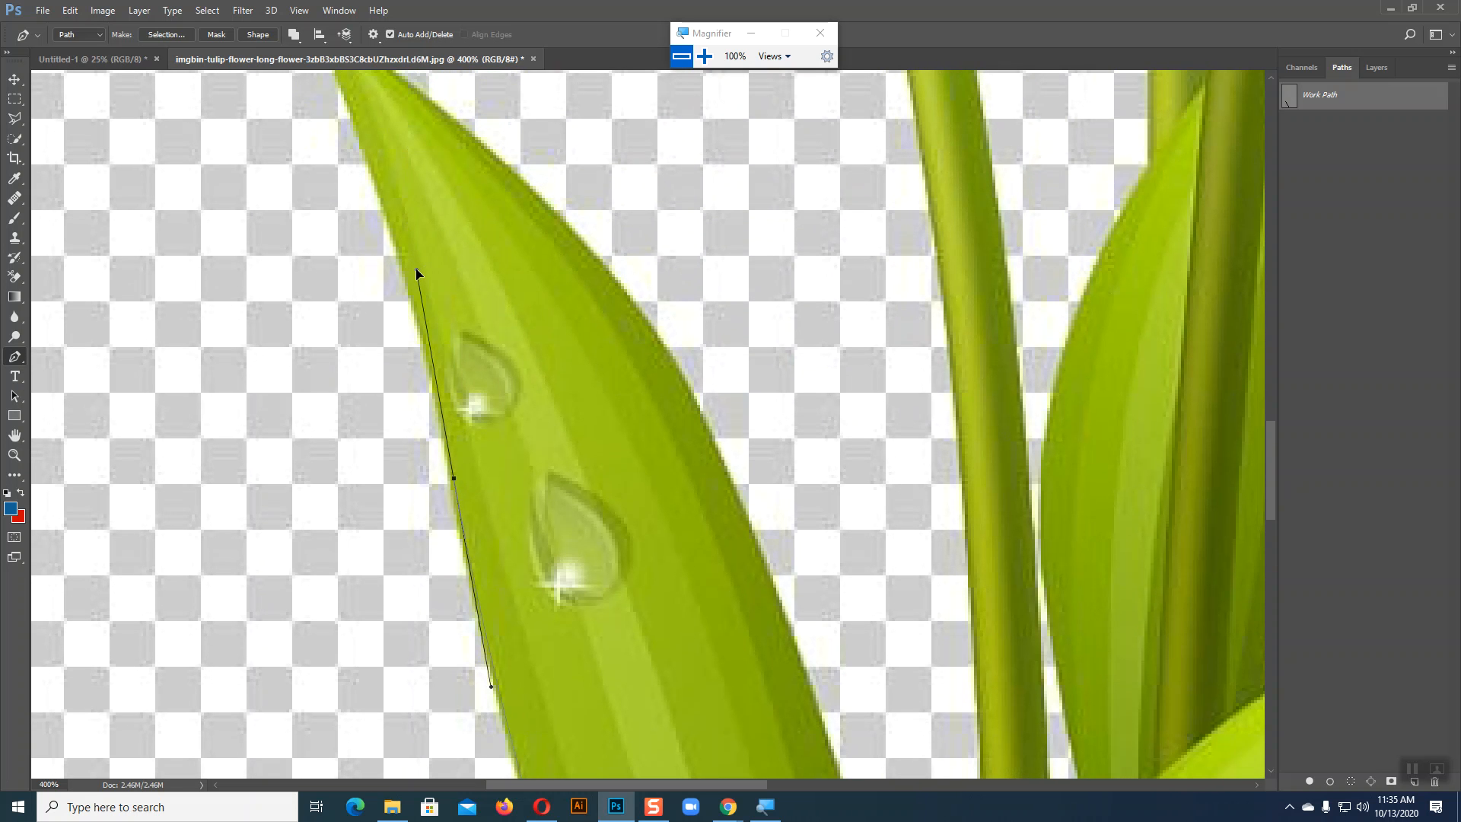
Place an anchor at the left leaf's tip and shape its handles to fit the outer edge
left_click_drag(584, 368, 613, 381)
left_click_drag(601, 528, 783, 405)
left_click_drag(758, 346, 829, 564)
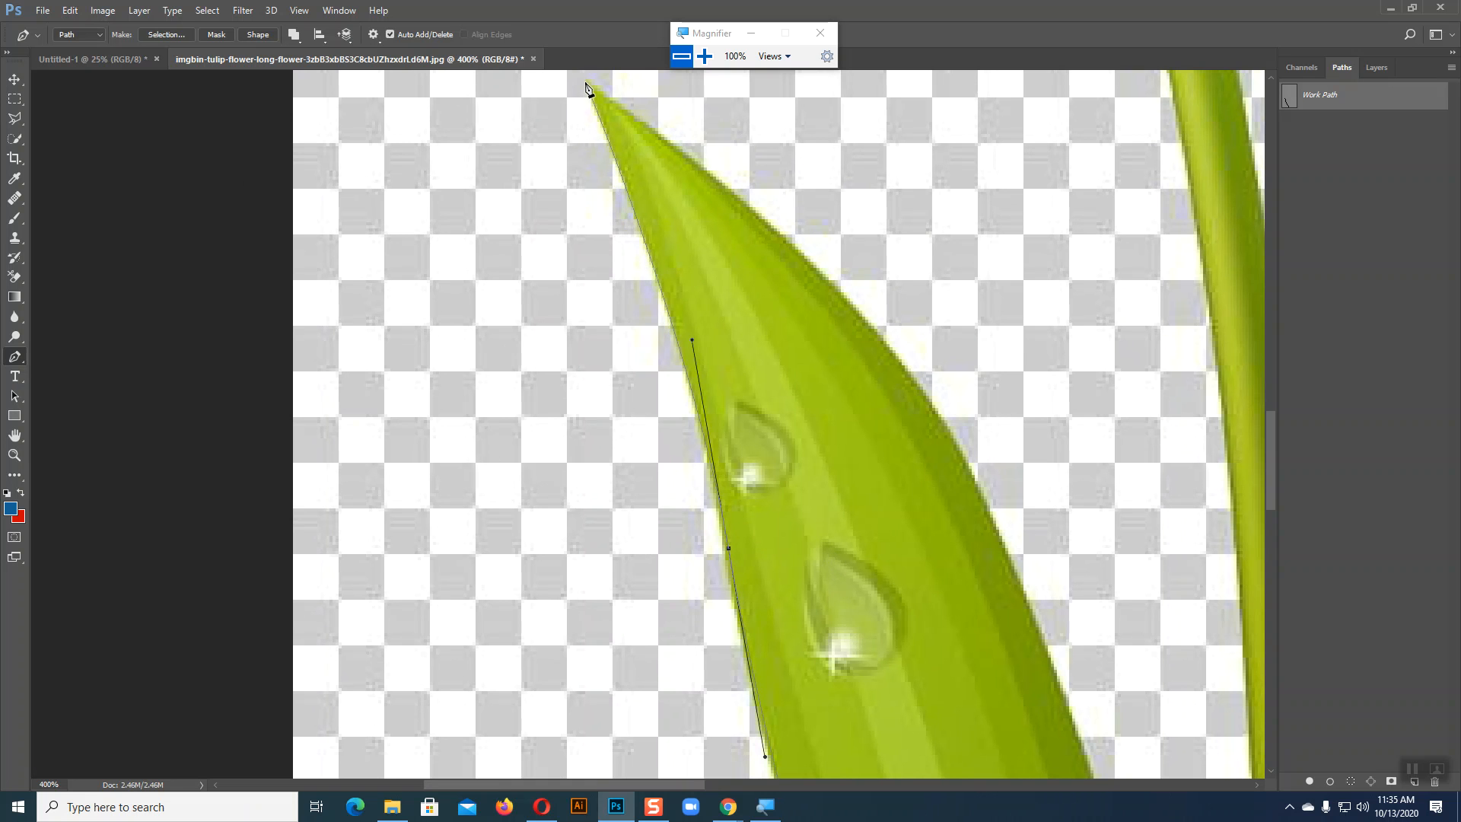
scroll(582, 75, "up", 4)
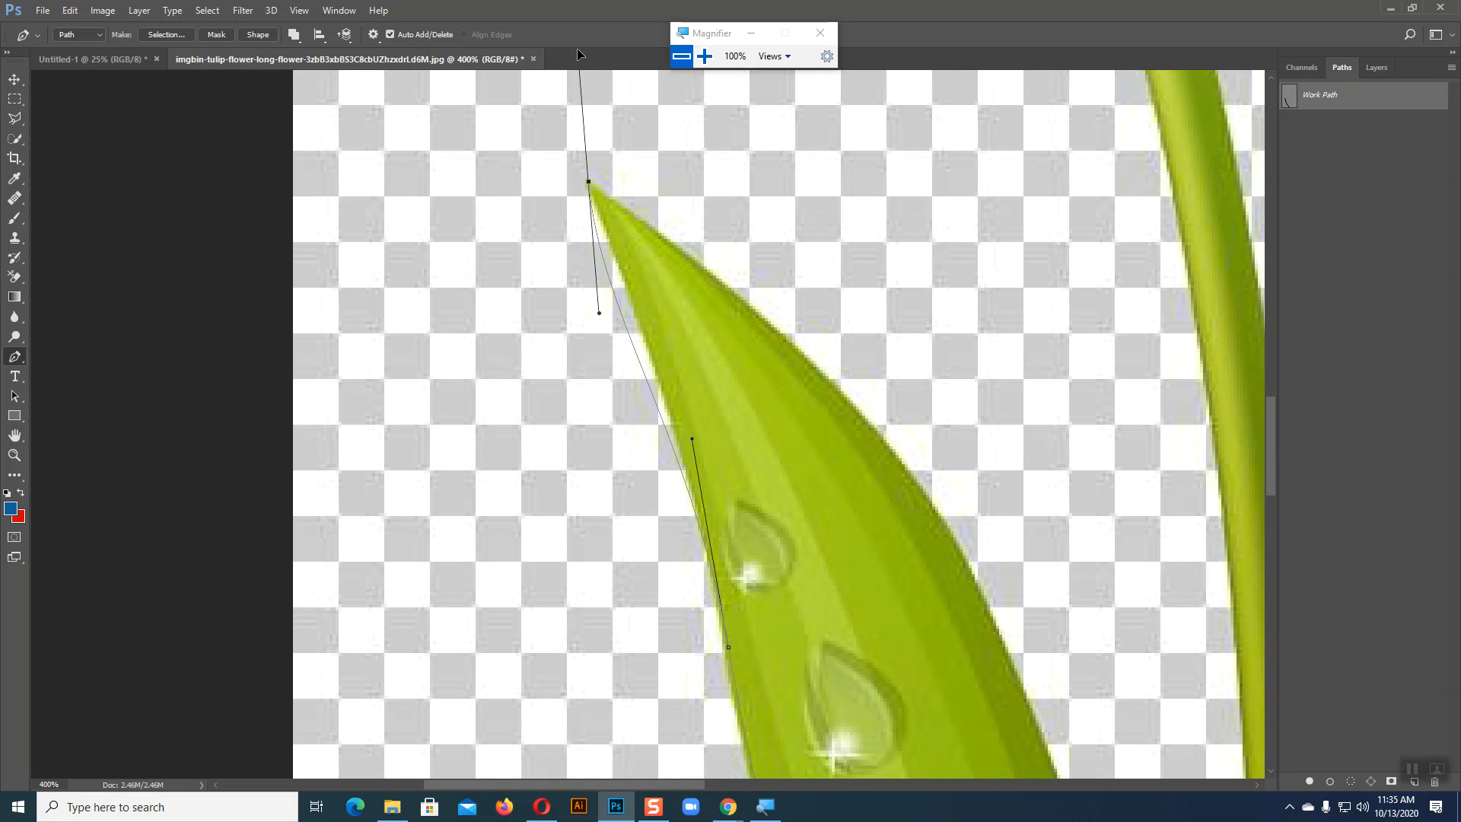
left_click(567, 152)
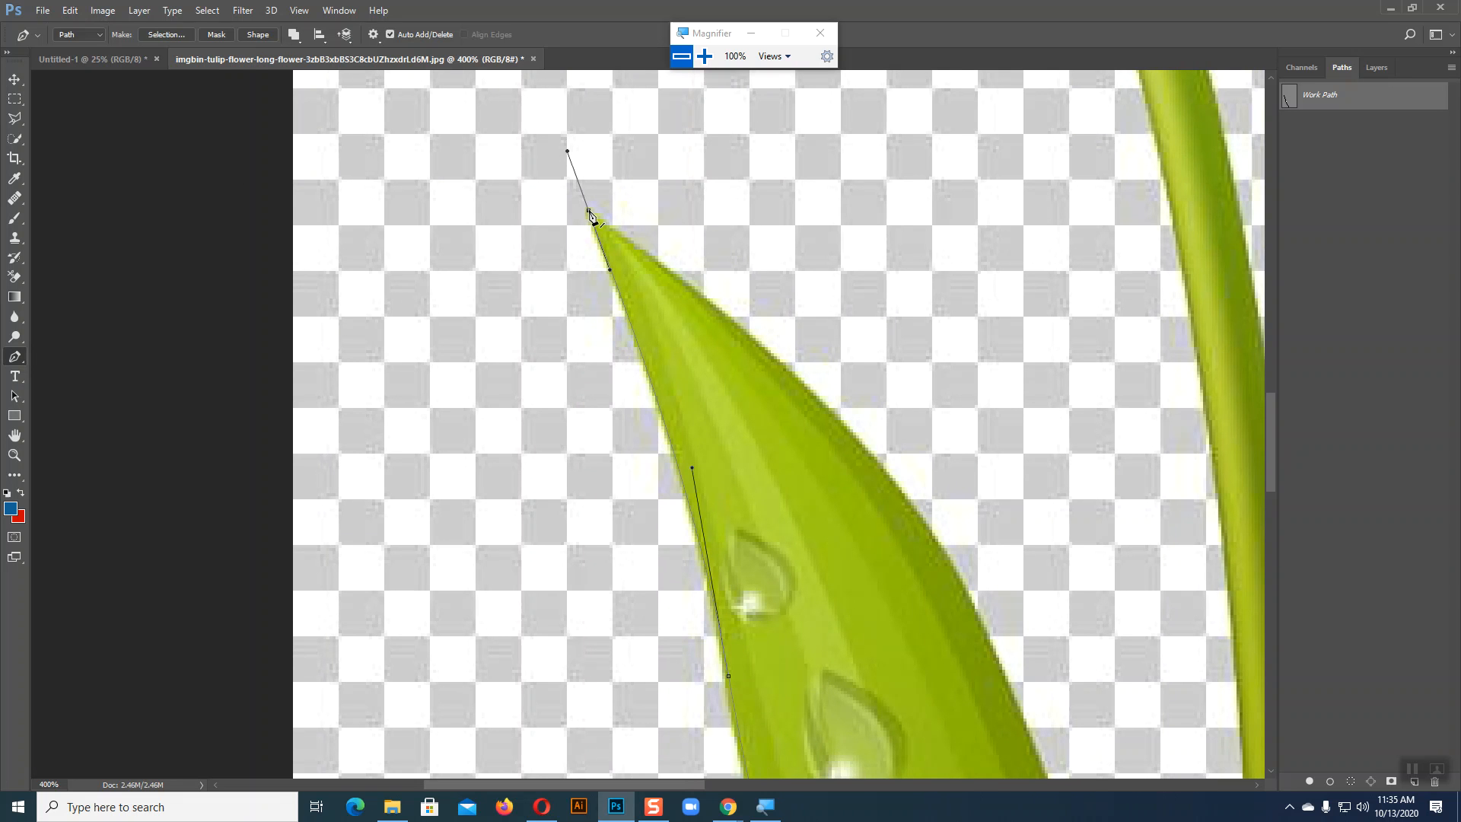
left_click_drag(891, 529, 702, 271)
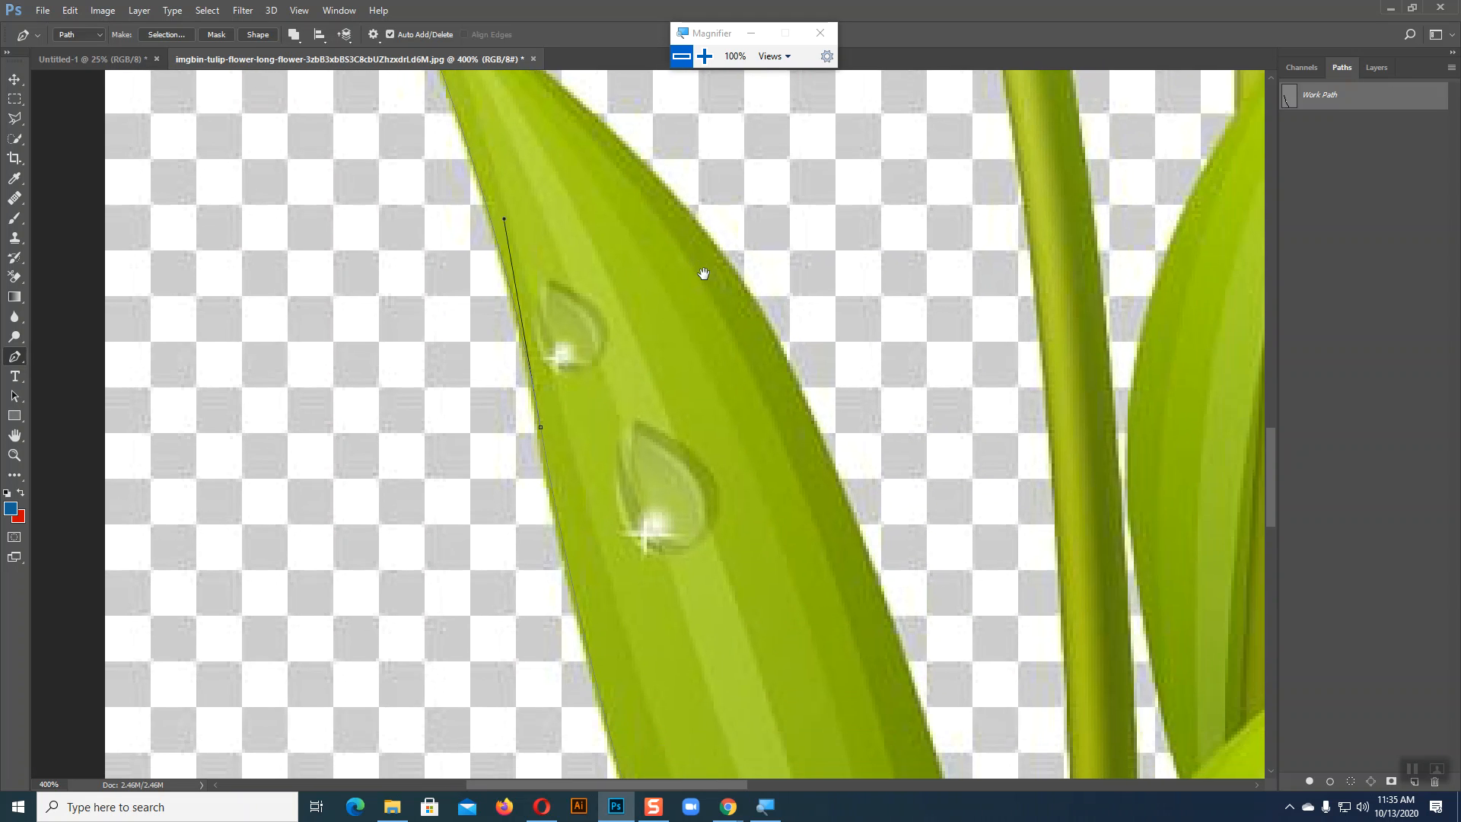
left_click_drag(877, 583, 902, 659)
left_click_drag(852, 501, 789, 222)
key("ctrl+alt+z")
key("ctrl+alt+z")
Trace the left leaf's inner edge with a curve anchor, ending in a corner anchor at the notch with the neighbouring leaf
left_click_drag(781, 346, 857, 517)
left_click_drag(962, 581, 777, 153)
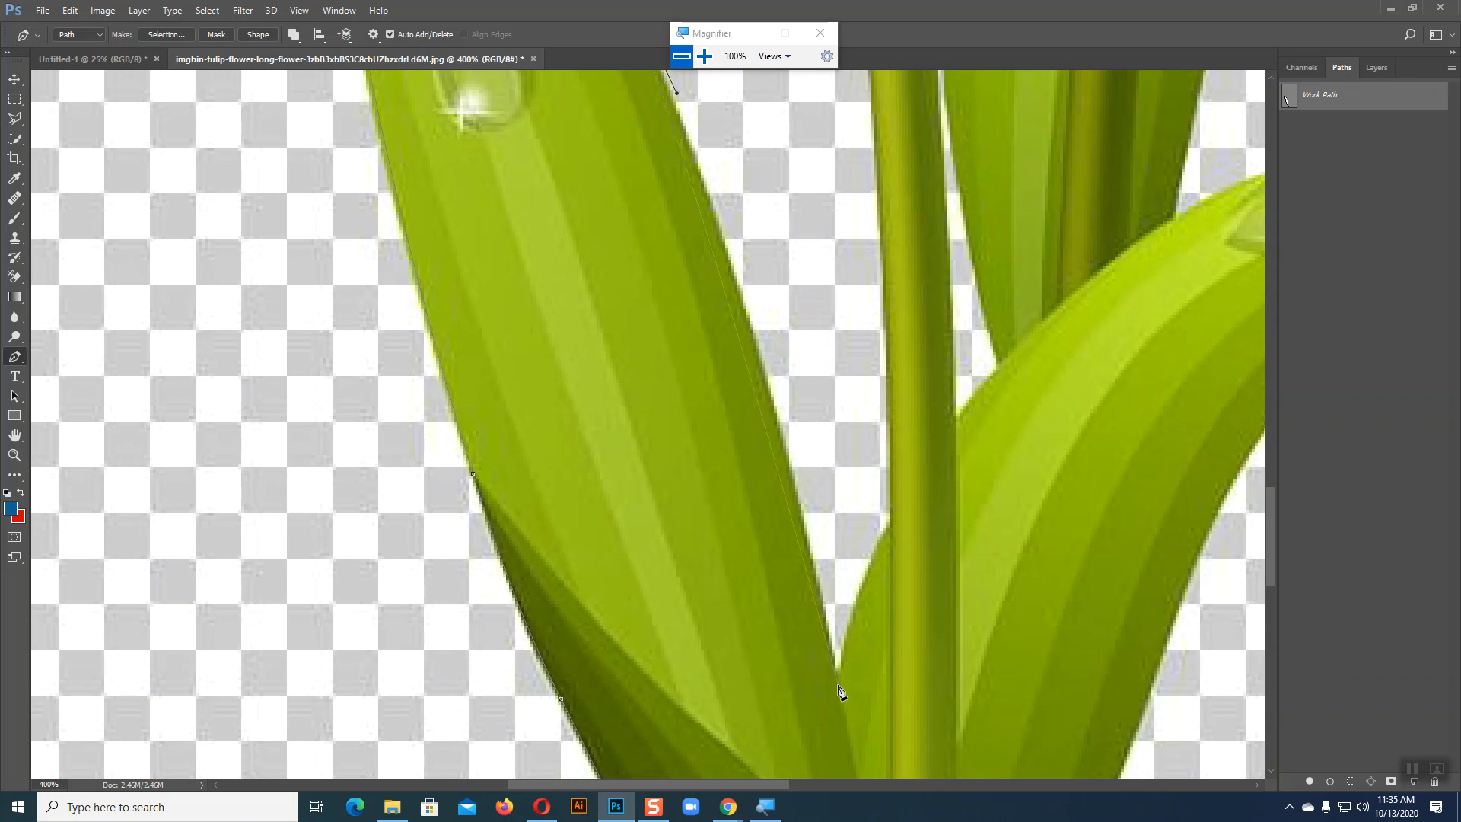
scroll(853, 655, "up", 1)
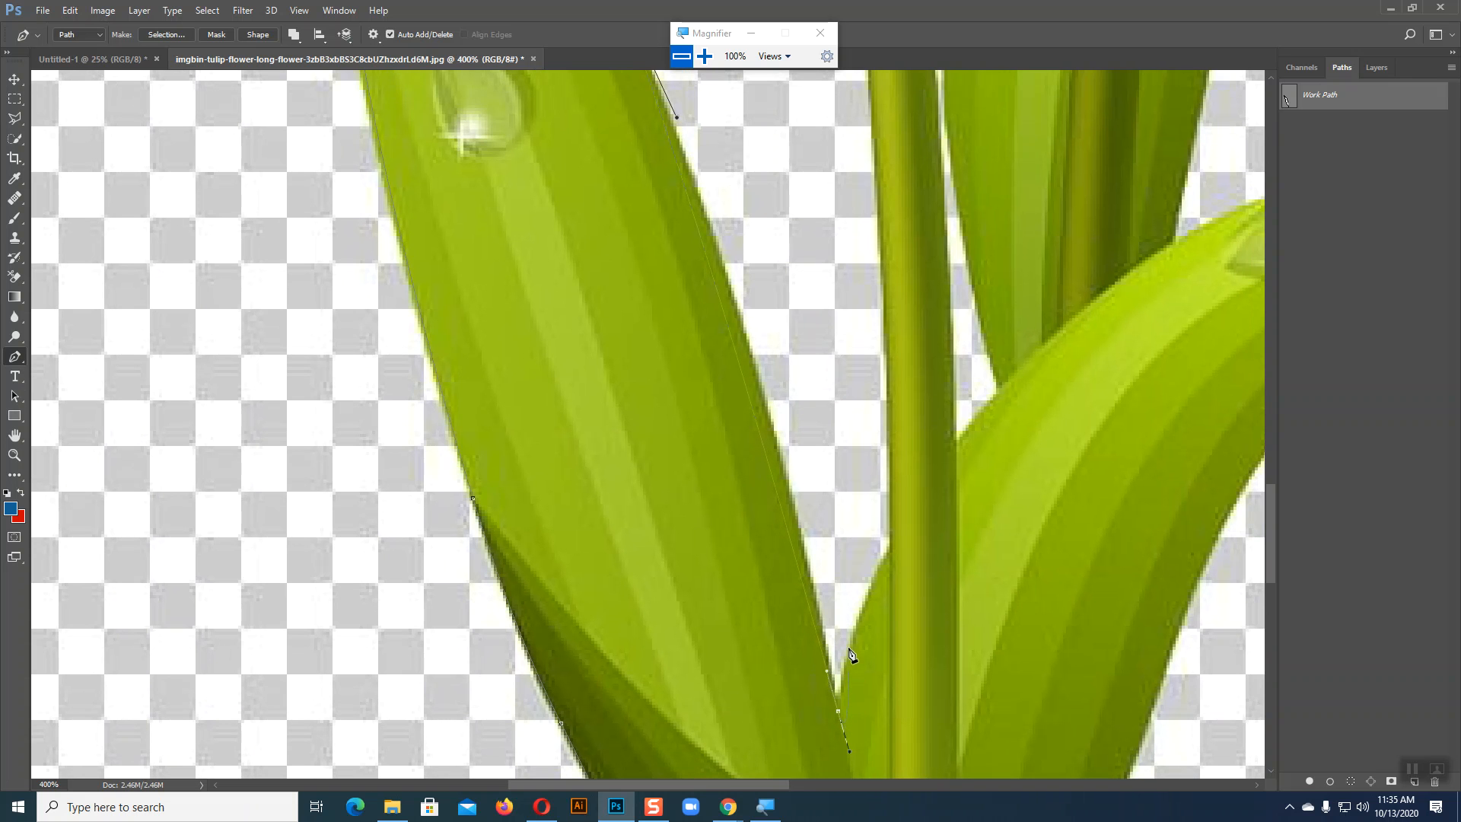
left_click_drag(828, 673, 758, 349)
left_click(839, 712)
Add an anchor where the neighbouring leaf meets the left tulip's stem and a curve anchor farther up the stem edge
left_click_drag(890, 553, 922, 512)
scroll(892, 562, "up", 5)
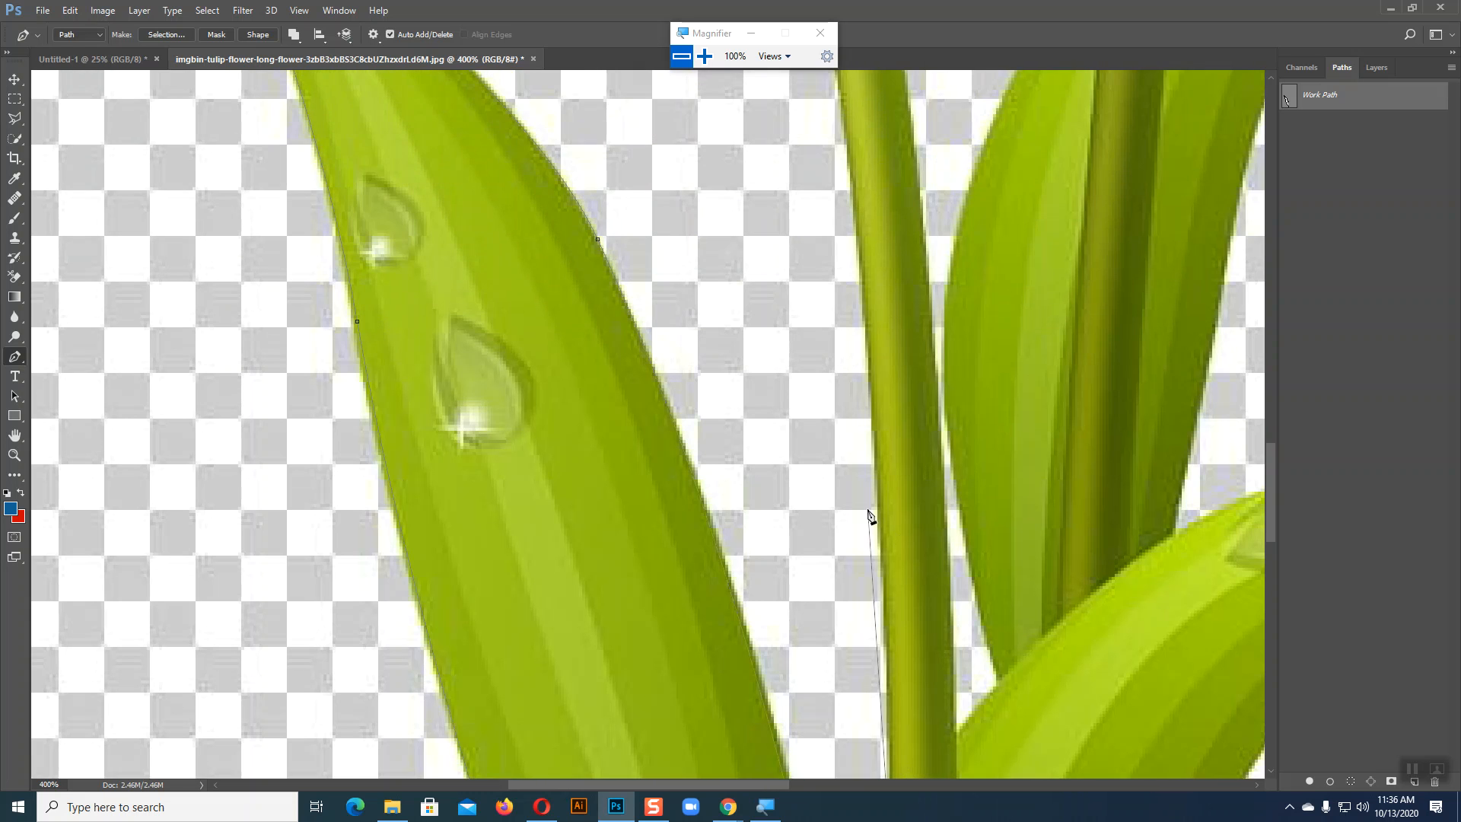
scroll(870, 516, "up", 2)
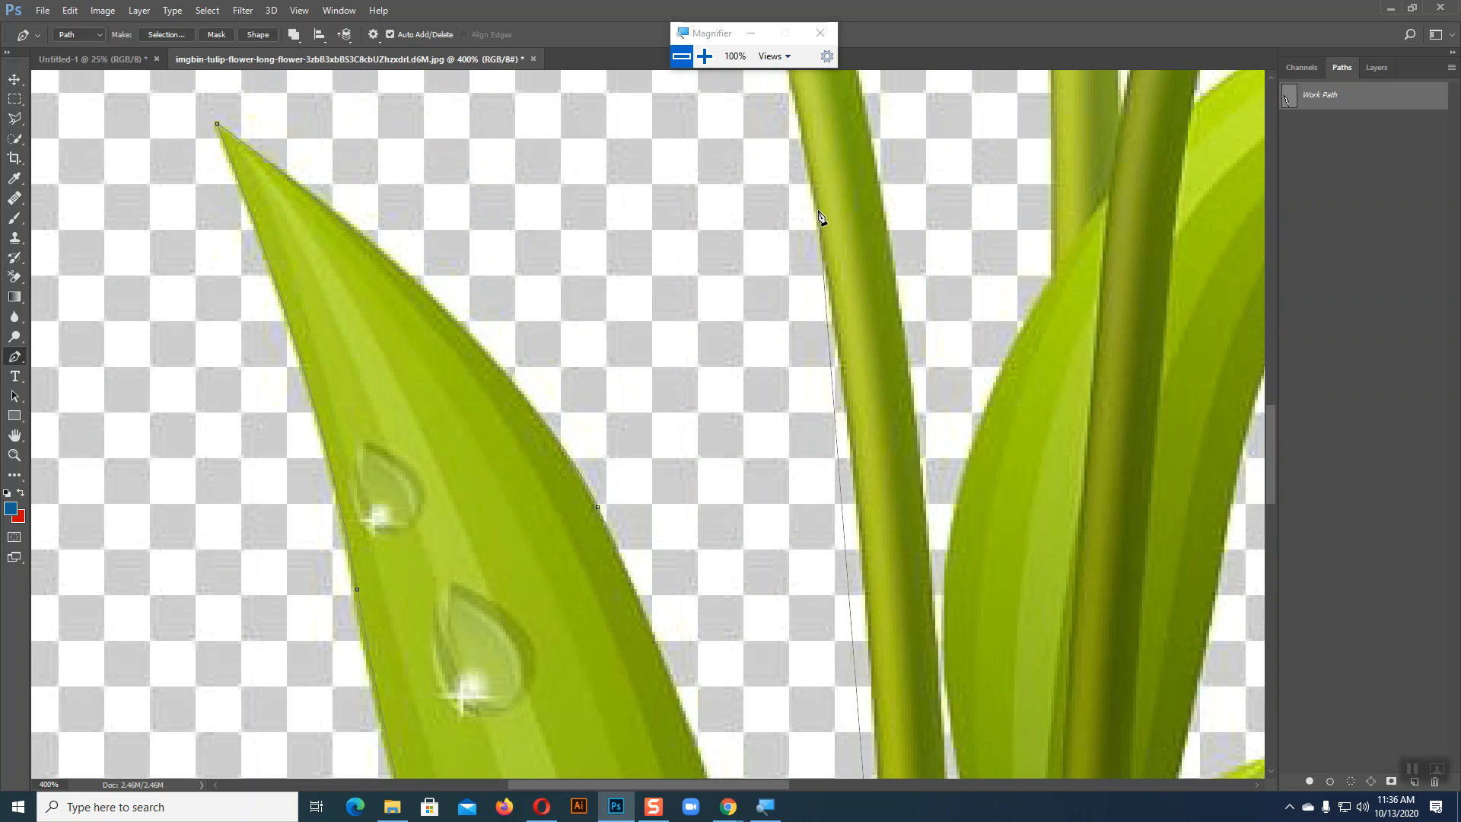
left_click_drag(816, 206, 809, 187)
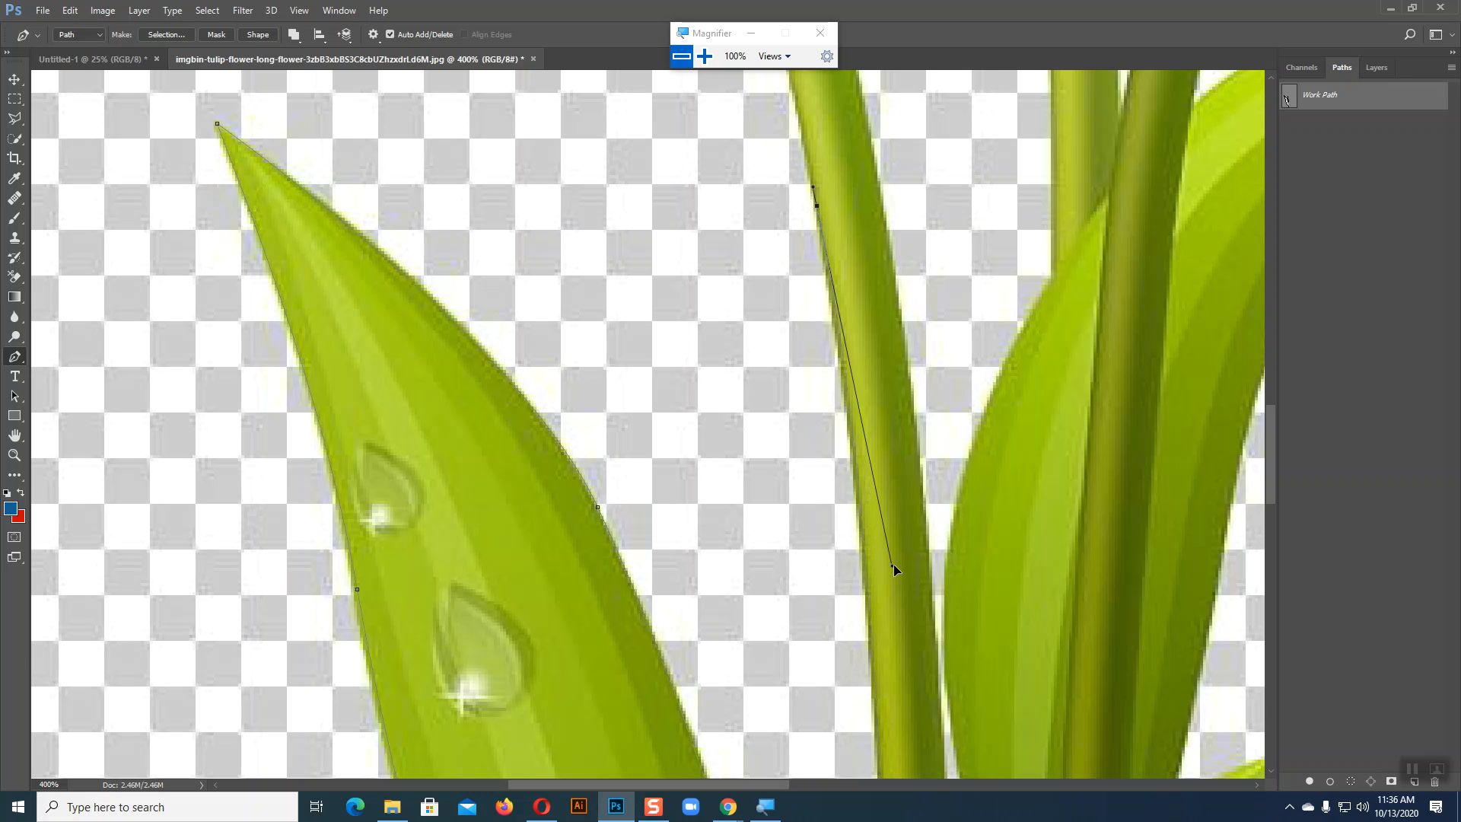
Extend the path to a corner anchor where the stem meets the left tulip, curving the segment along the stem edge
left_click_drag(1001, 724, 1017, 684)
left_click_drag(895, 106, 998, 581)
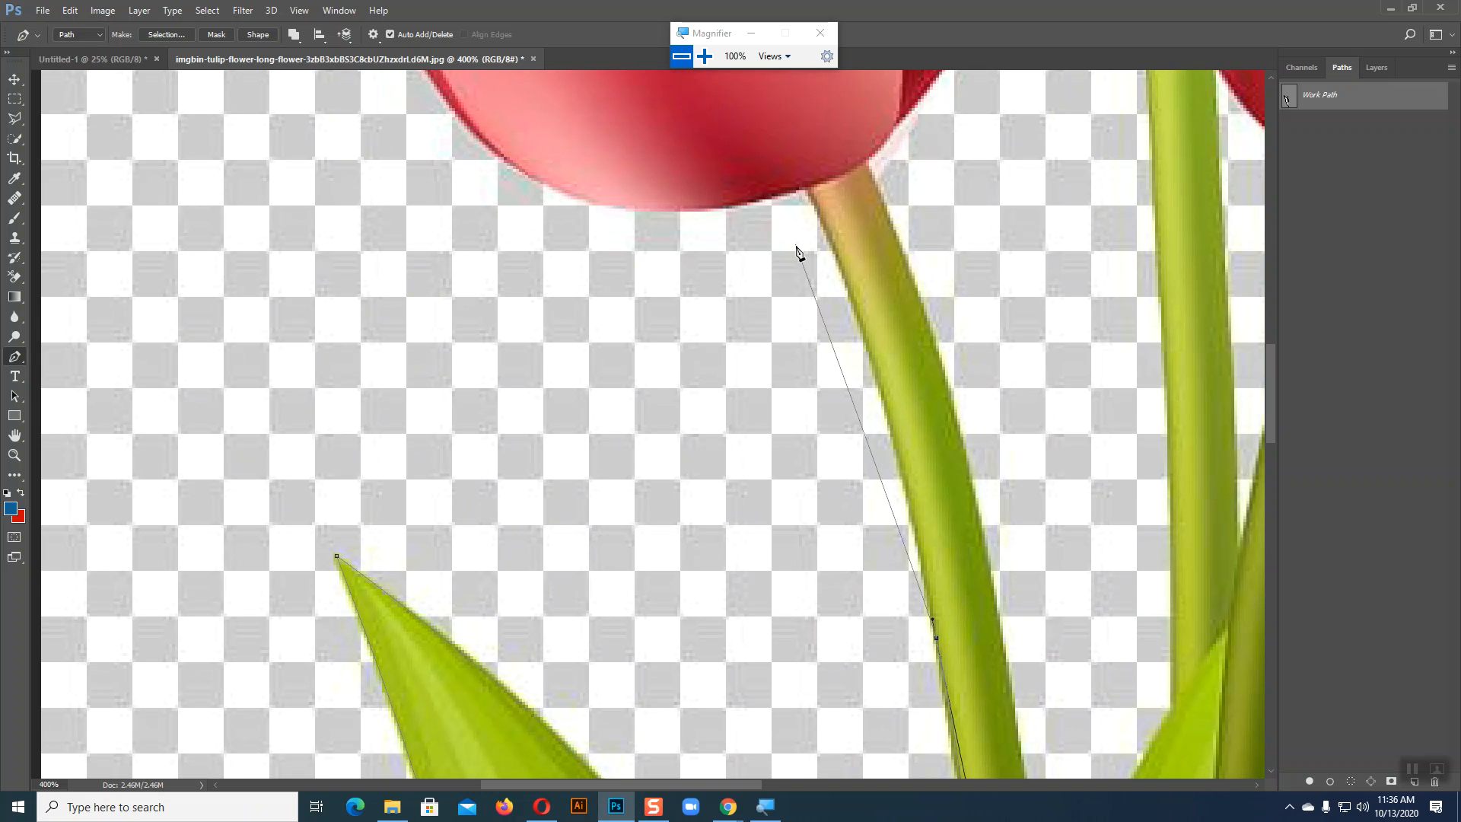
left_click_drag(806, 189, 777, 136)
left_click_drag(838, 250, 873, 284)
left_click(806, 189)
Trace the left tulip's underside and left edge with two curve anchors, ending in a corner anchor at the outer petal's tip
left_click_drag(607, 202, 520, 183)
left_click_drag(825, 443, 1073, 768)
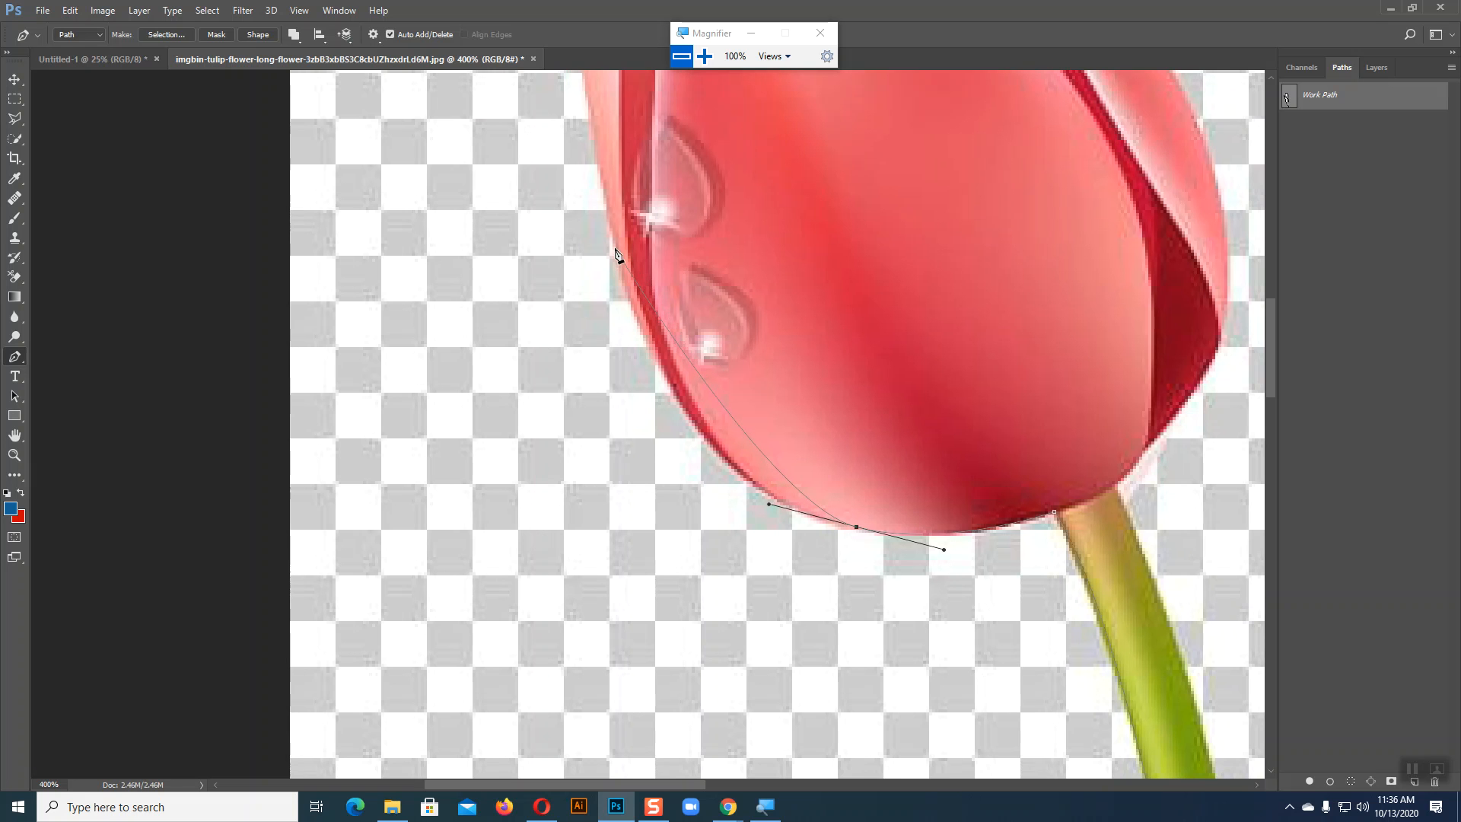
left_click_drag(616, 248, 682, 469)
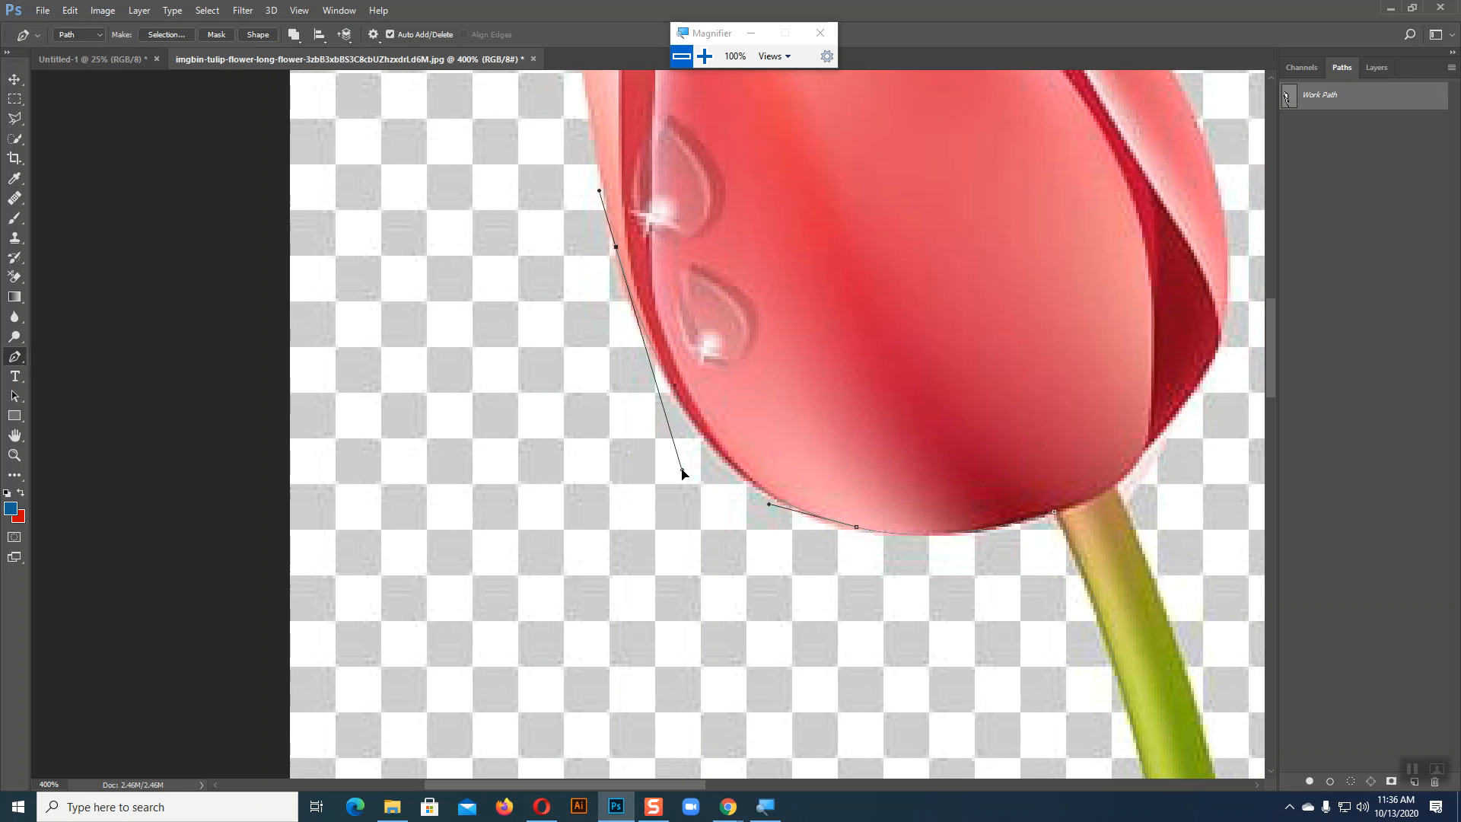
left_click_drag(765, 272, 837, 689)
left_click_drag(658, 316, 685, 191)
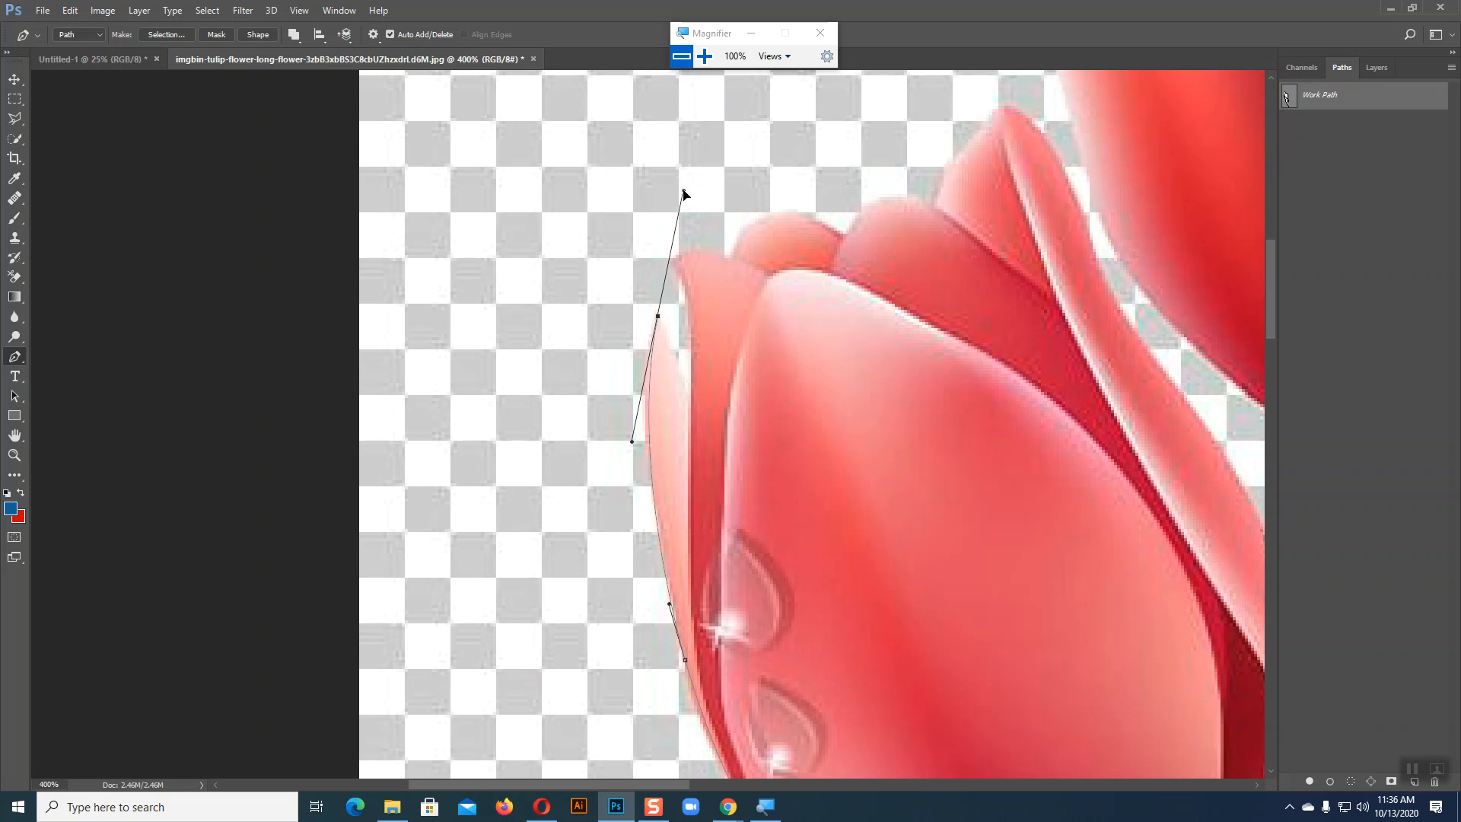
left_click(657, 316)
Add corner anchors at the notch beside the outer petal and at the neighbouring petal's tip, curving the segments along the edges
left_click_drag(692, 417, 692, 440)
left_click(692, 416)
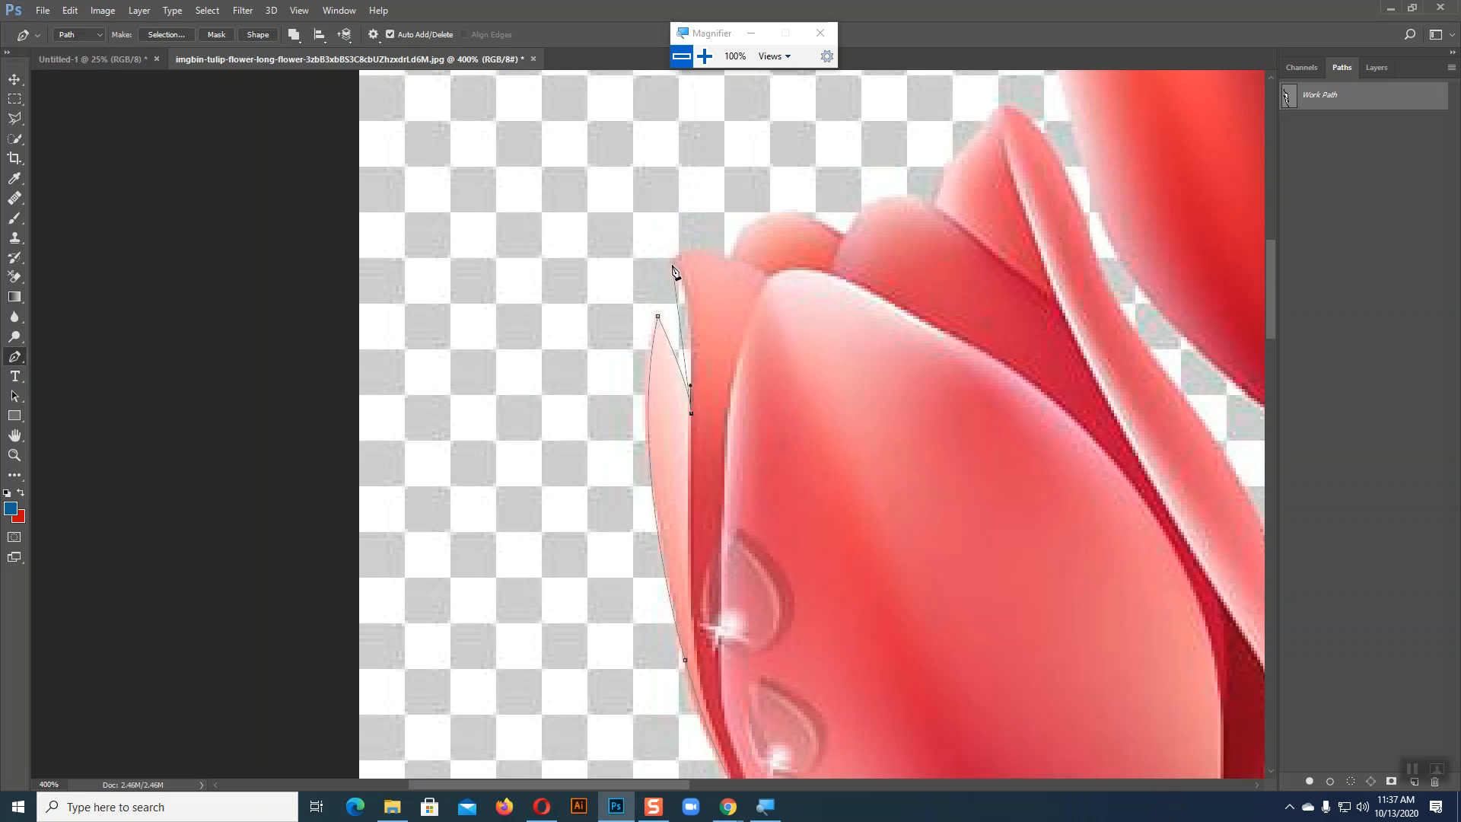
left_click_drag(672, 264, 644, 219)
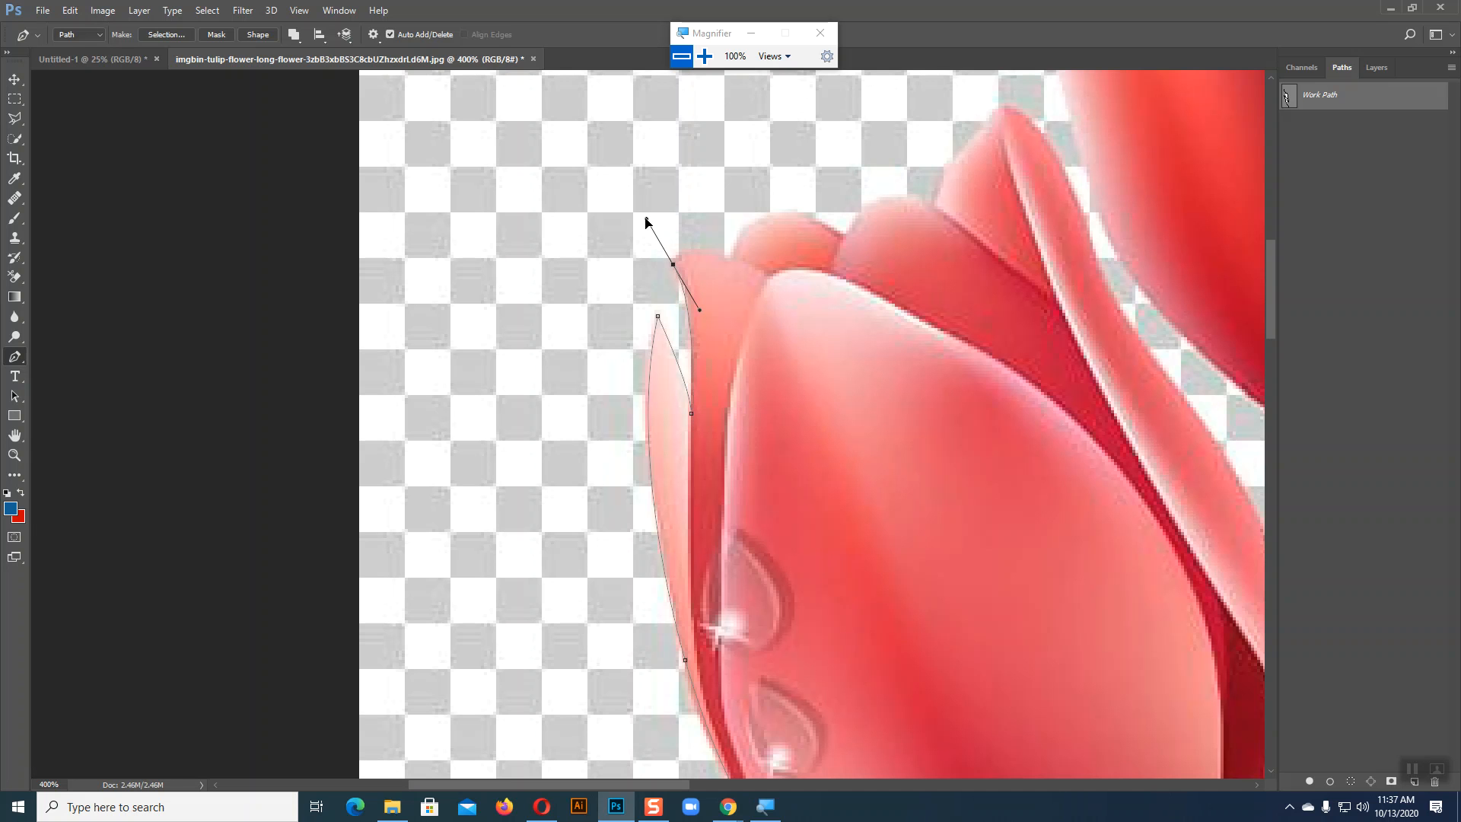
left_click(674, 266)
Trace the tops of the left tulip's next three petals, placing a curved corner anchor at each petal junction
left_click_drag(733, 259, 791, 271)
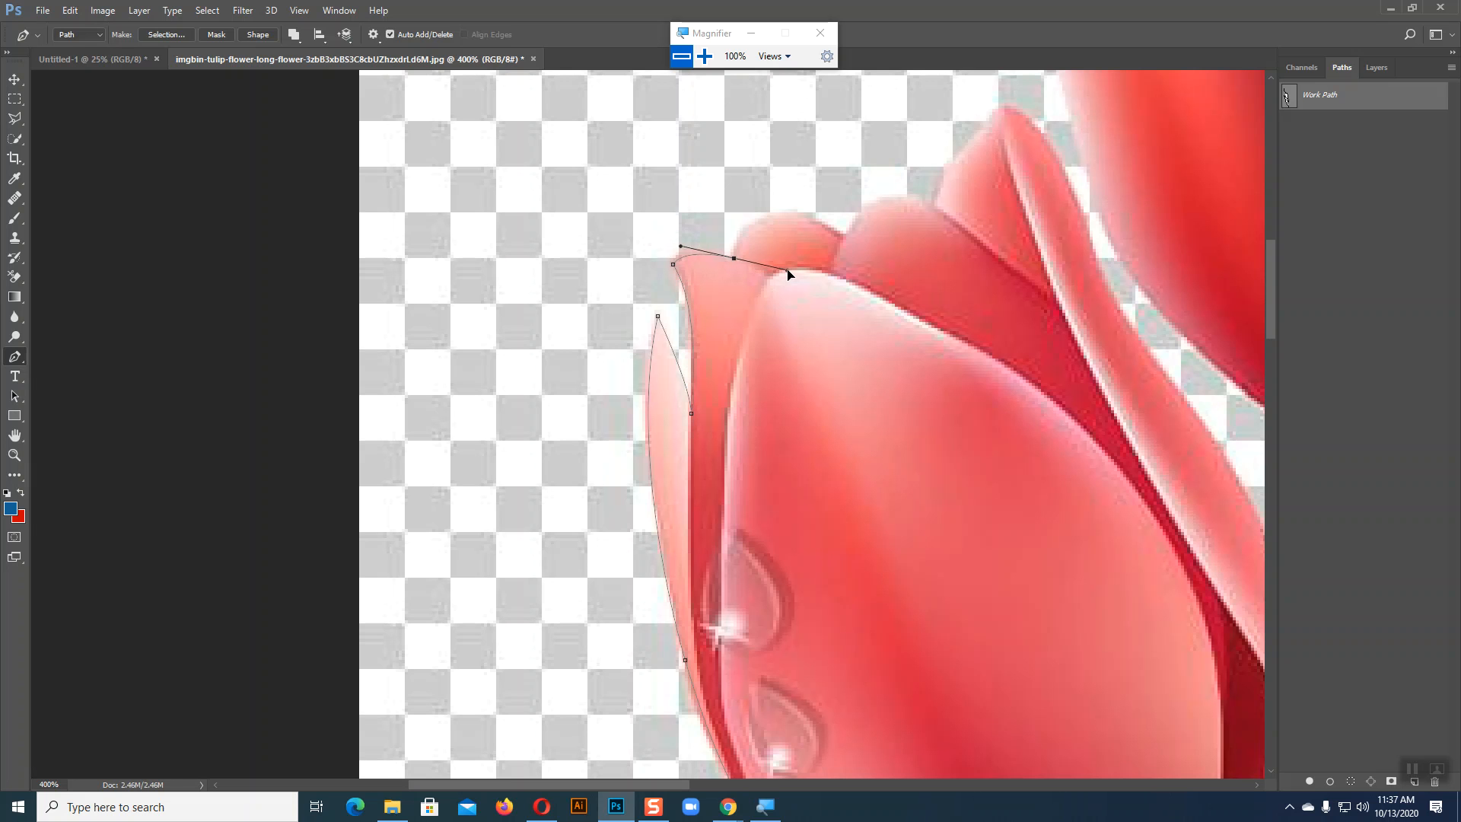
left_click(736, 261)
left_click_drag(843, 238, 934, 290)
left_click(844, 238, "alt")
left_click_drag(937, 207, 639, 439)
left_click(938, 207, "alt")
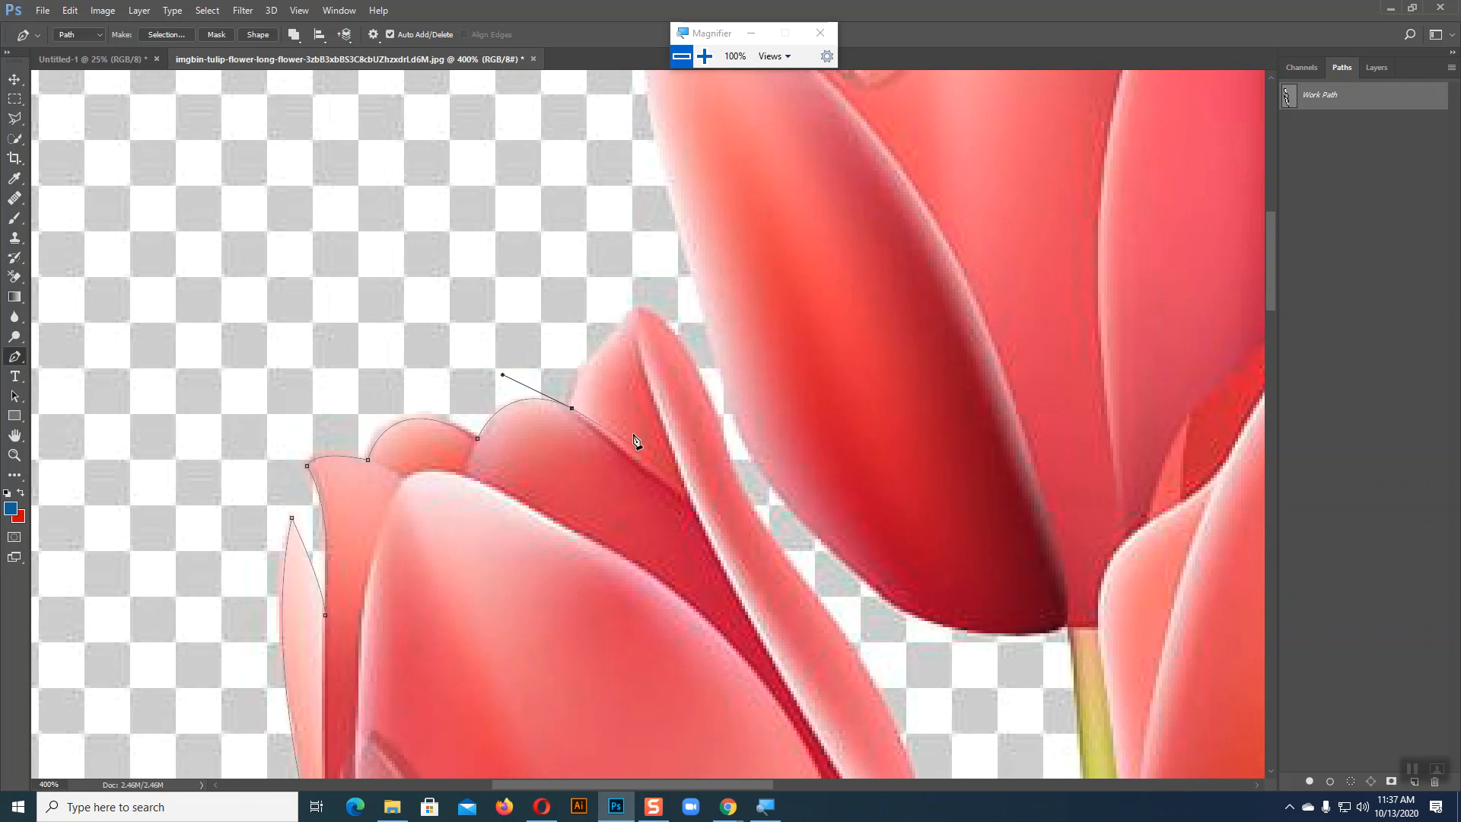
Curve the path up the left tulip's tallest petal and around its tip with two anchors
left_click(626, 323)
left_click_drag(627, 322, 669, 301)
left_click_drag(691, 353, 702, 391)
left_click_drag(809, 471, 641, 308)
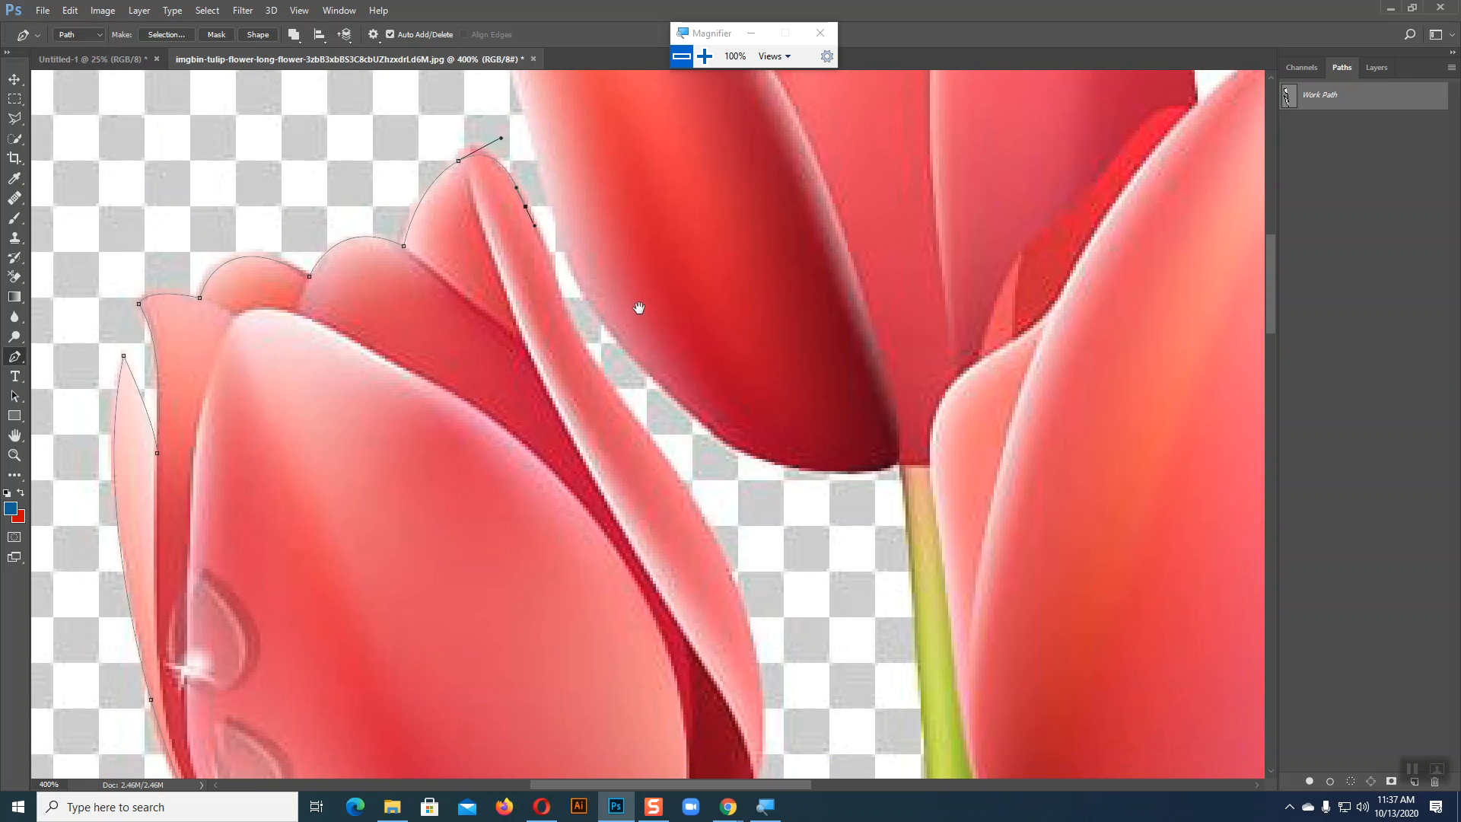
Trace the tallest petal's right edge with a curve anchor, ending in a corner anchor where it meets the dark red petal
left_click_drag(614, 387, 711, 519)
key("ctrl+z")
left_click_drag(638, 422, 690, 246)
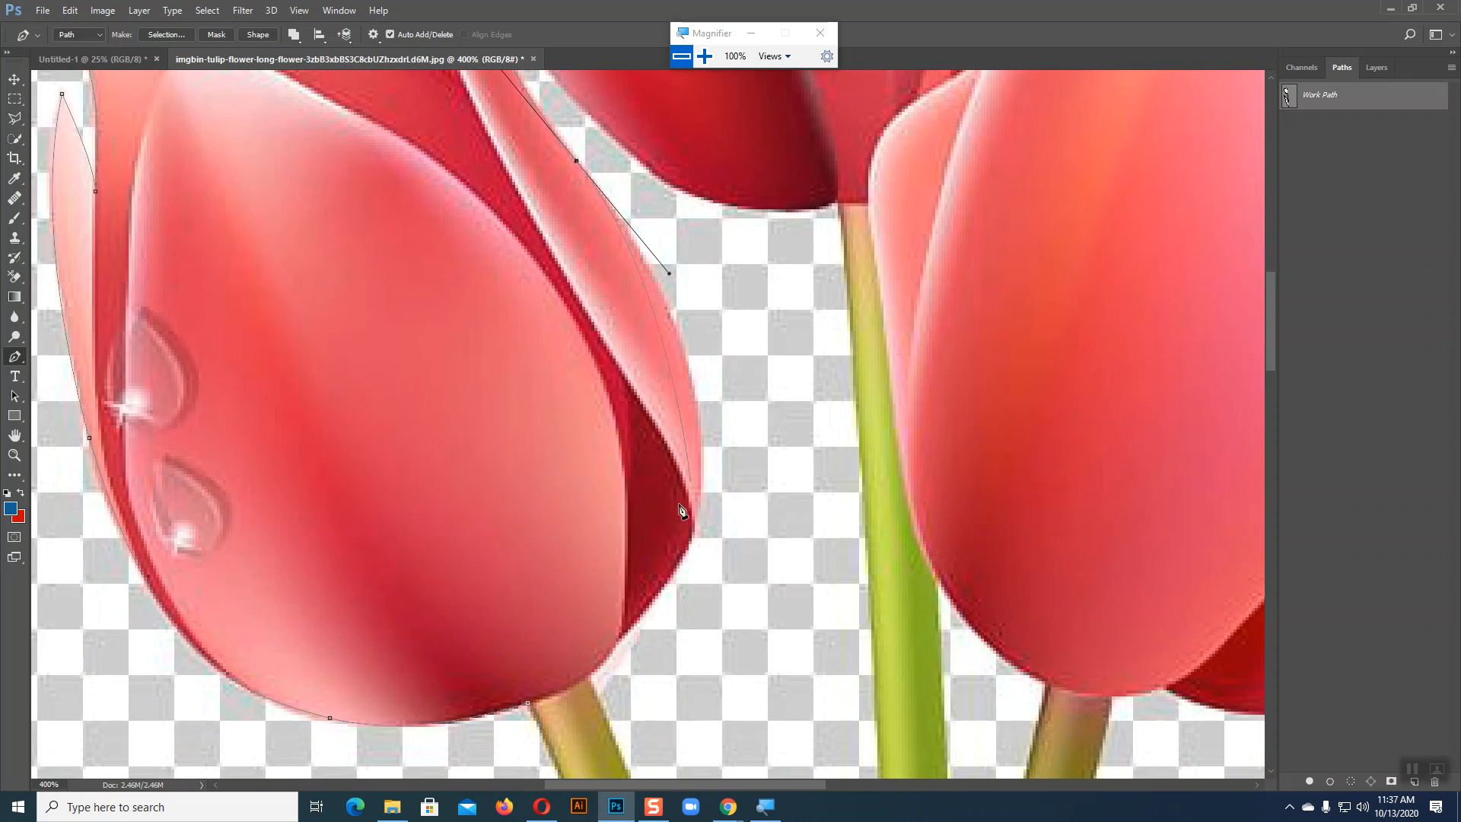
left_click_drag(695, 532, 678, 675)
left_click(695, 532)
left_click_drag(530, 707, 473, 491)
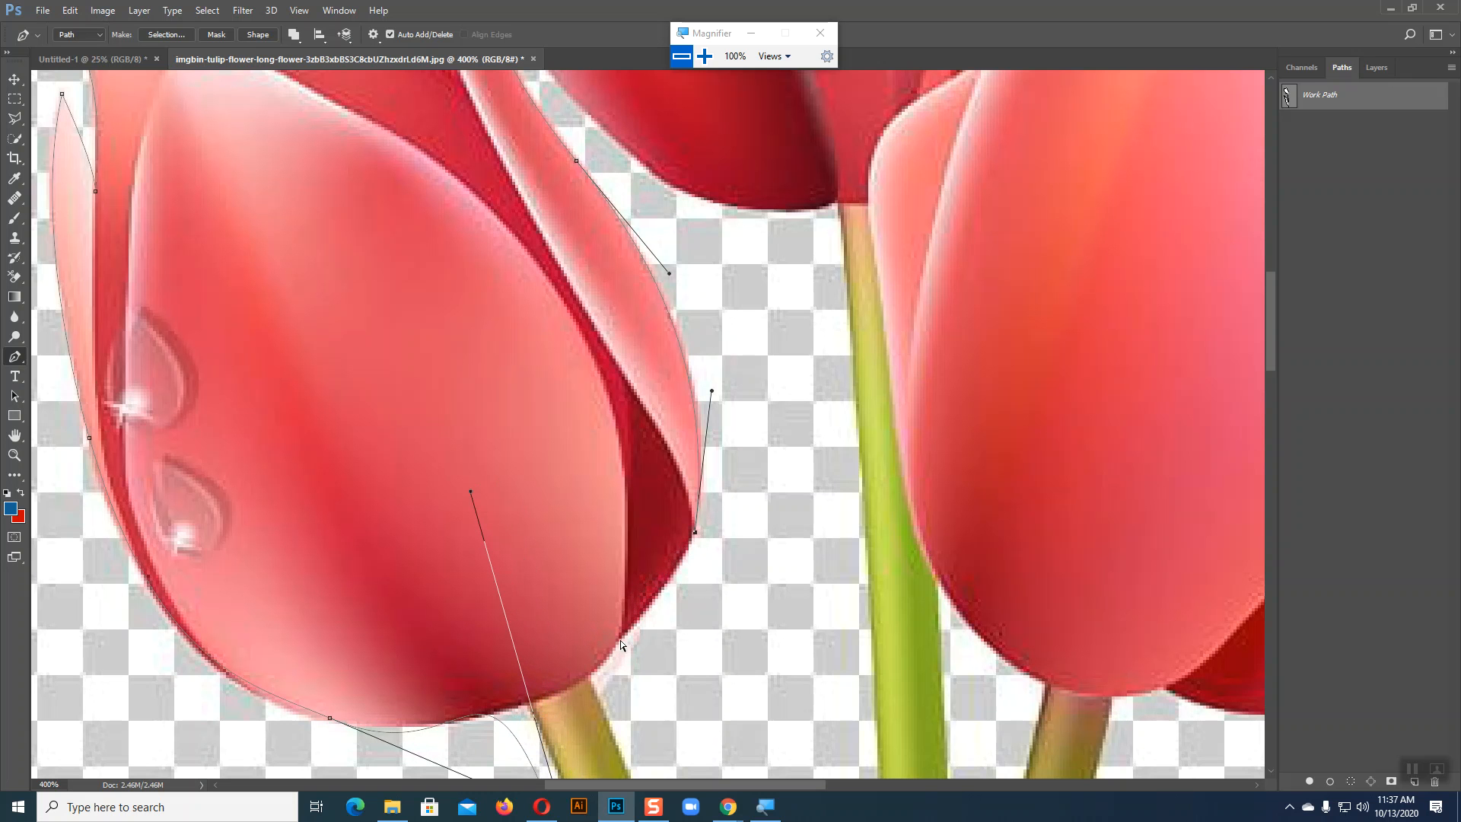
key("ctrl+z")
key("space")
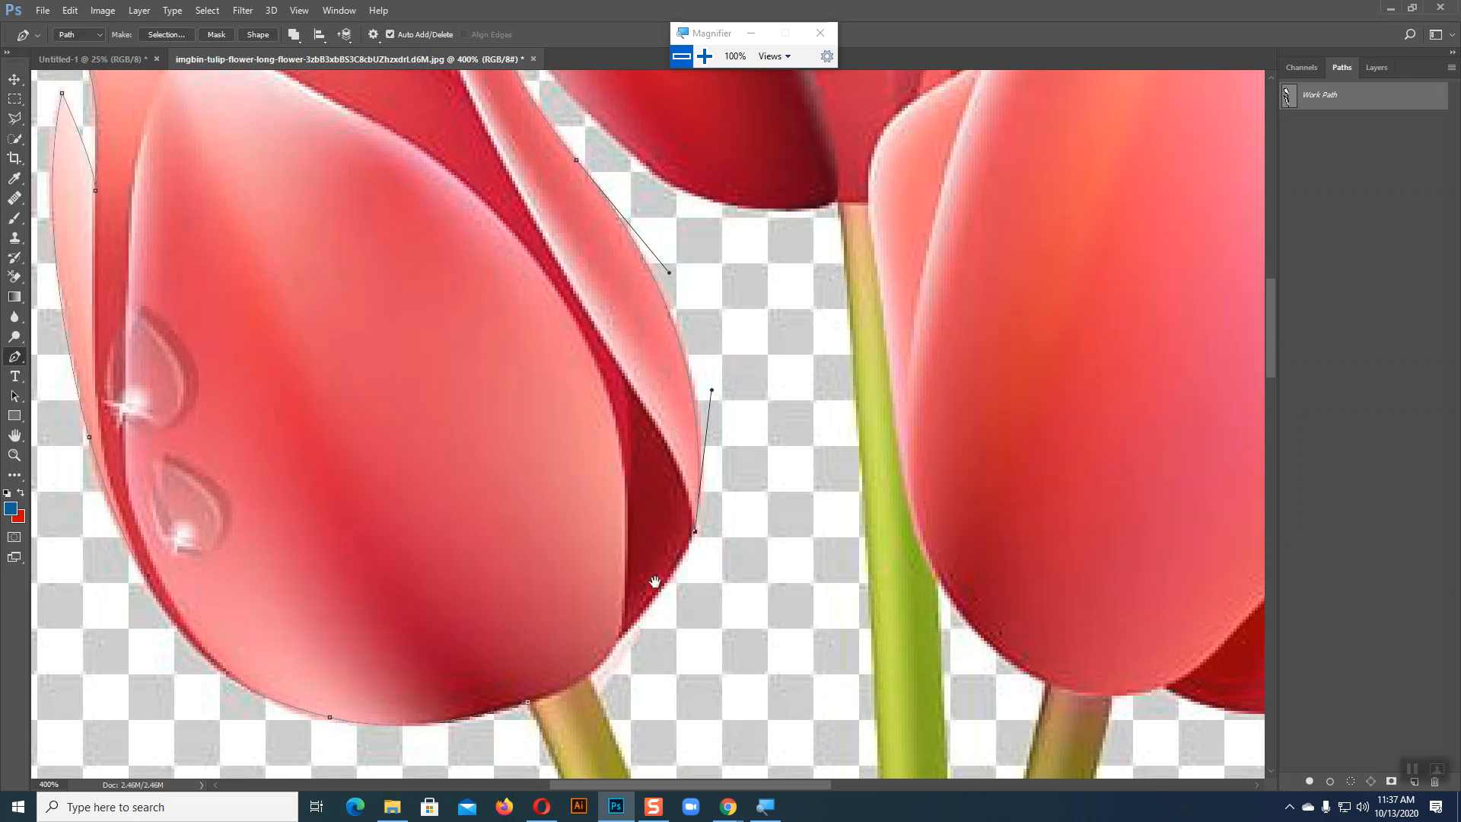
left_click_drag(684, 642, 629, 443)
left_click(532, 474)
left_click_drag(507, 496, 467, 541)
key("ctrl+z")
Continue the path along the left tulip's lower right edge to the stem top, adding an anchor lower down where stem and leaf meet
left_click_drag(581, 421, 555, 455)
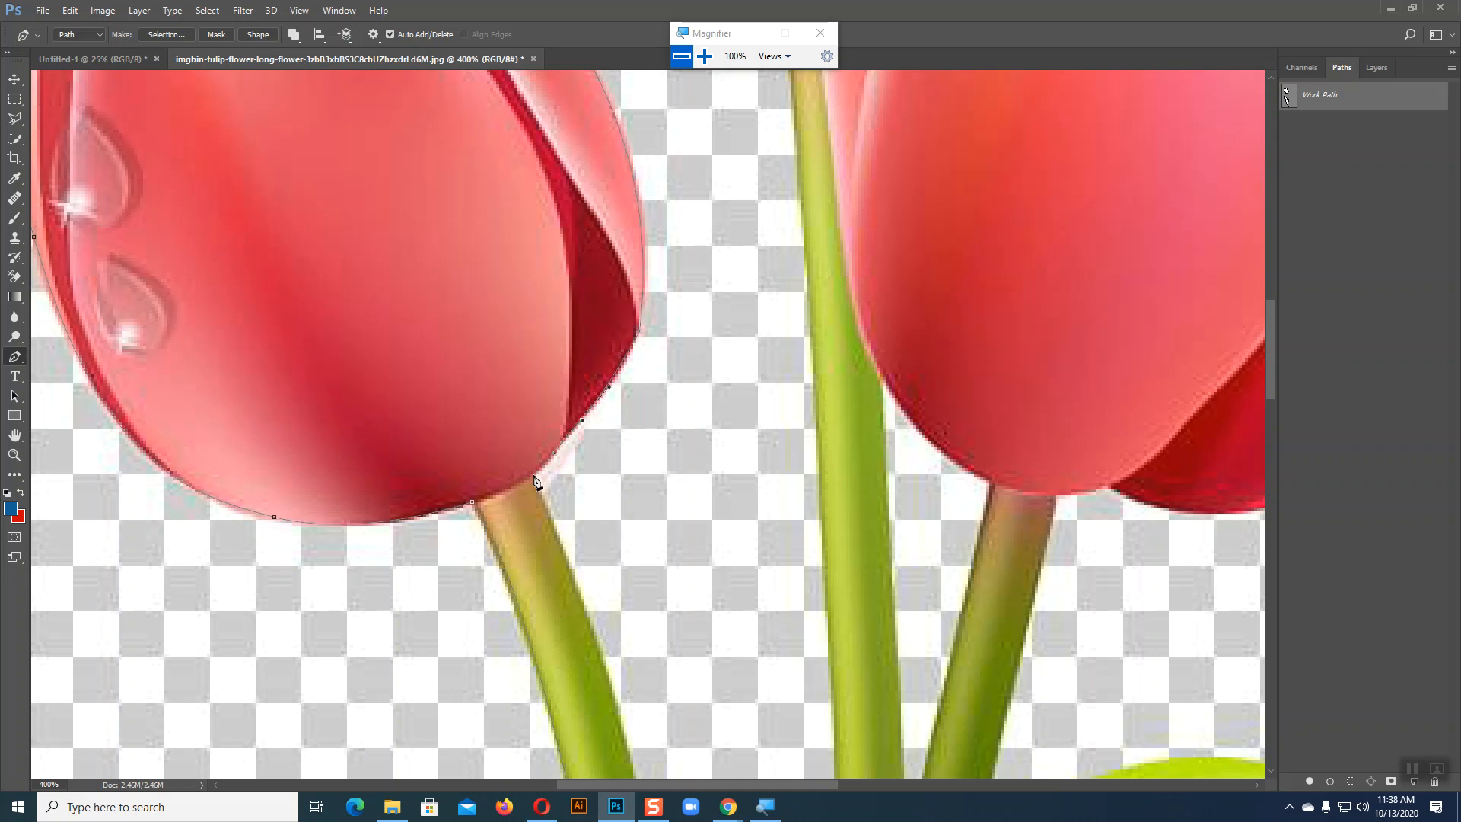
scroll(675, 496, "down", 8)
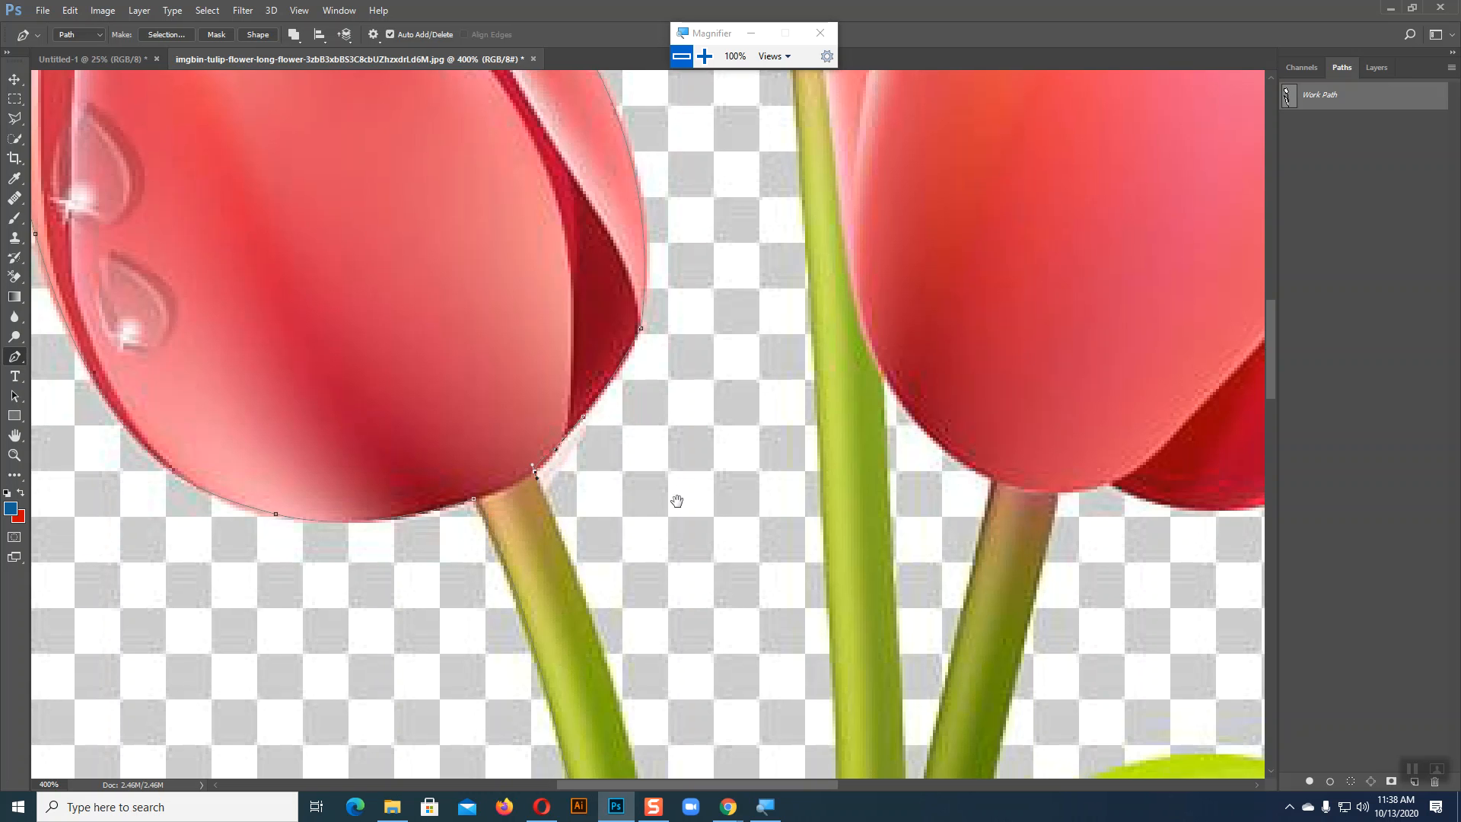
scroll(695, 531, "down", 8)
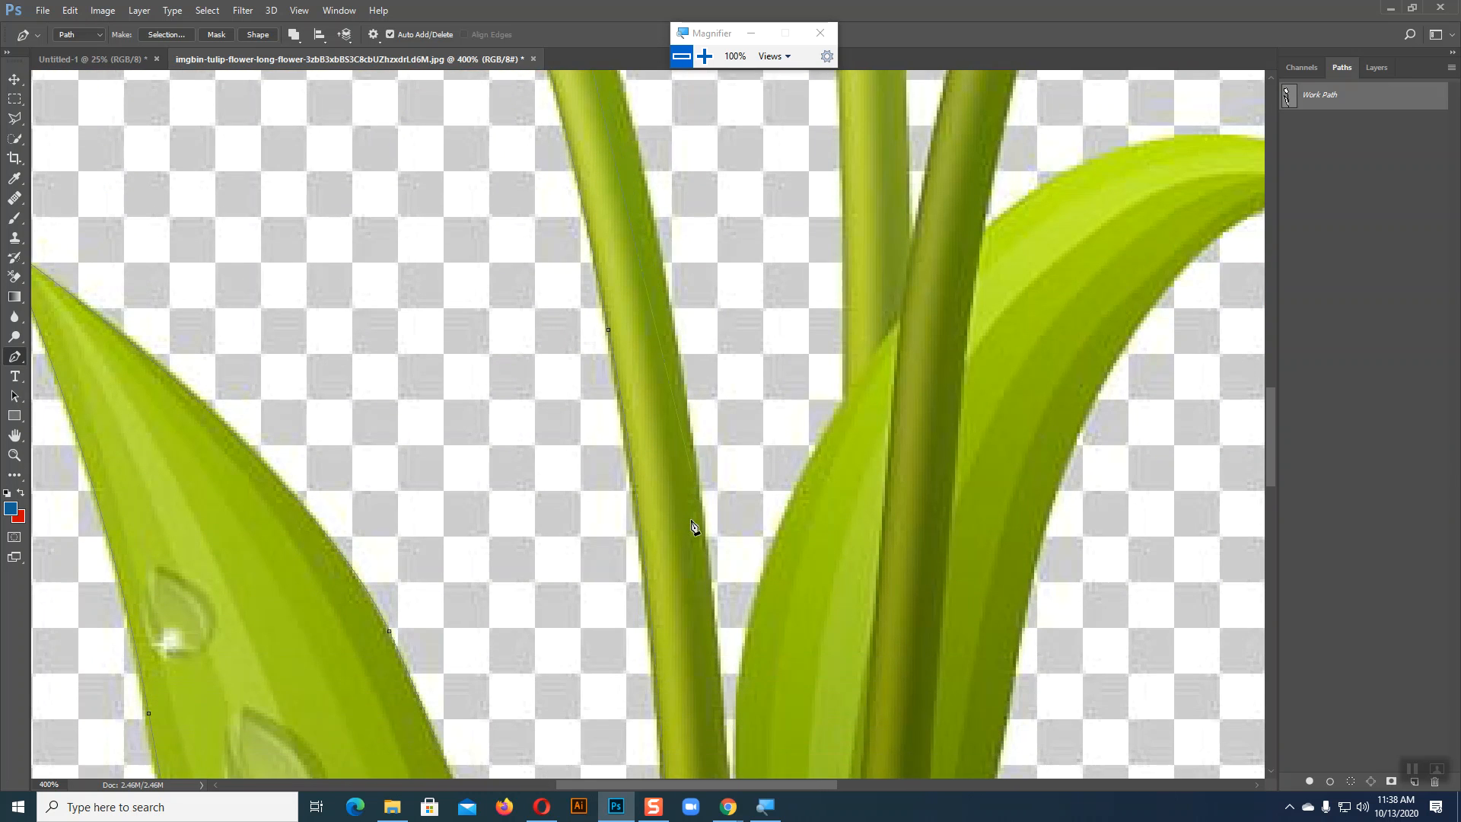
scroll(694, 502, "down", 3)
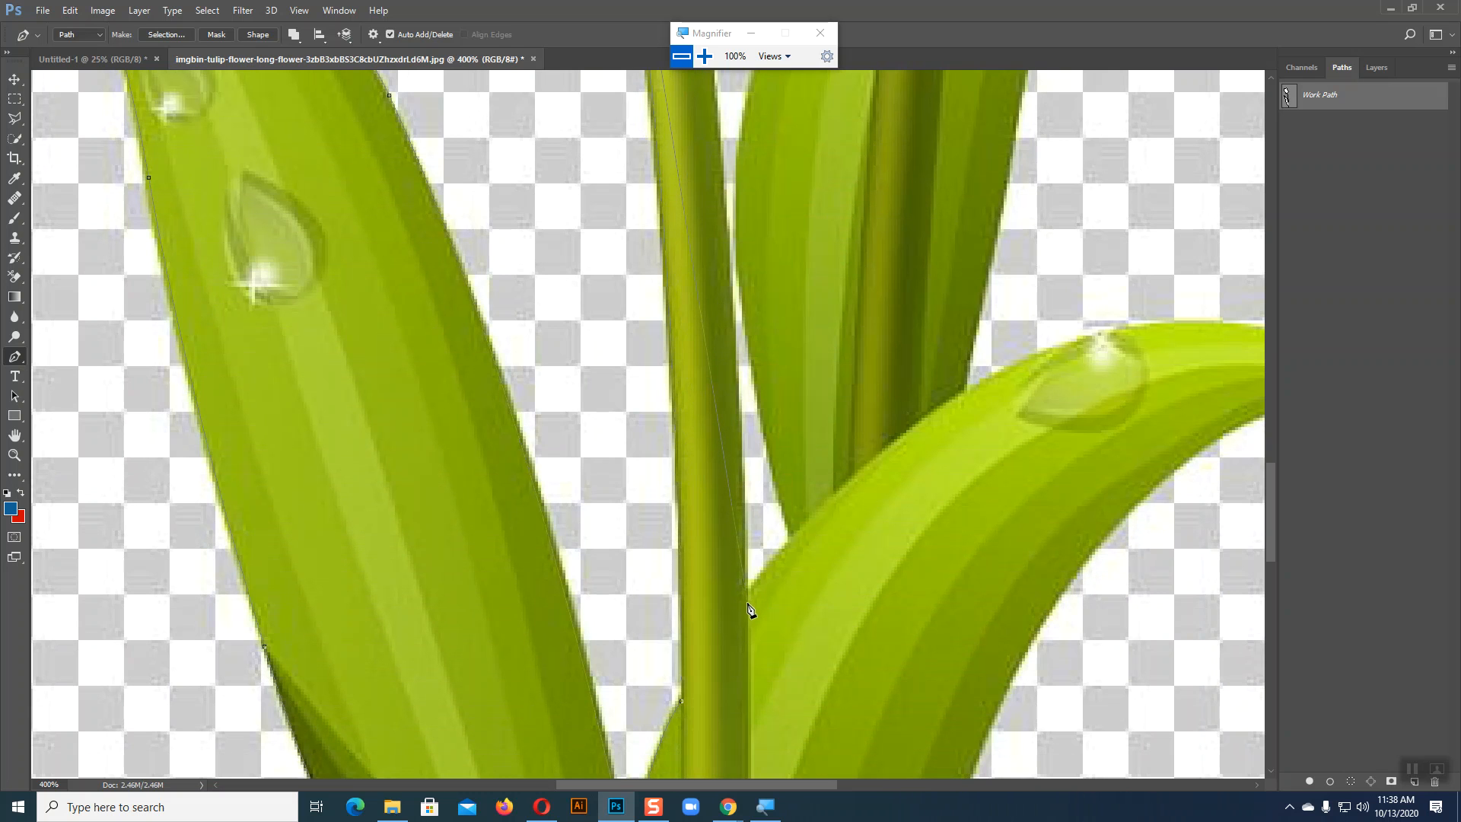
left_click_drag(748, 603, 746, 648)
Extend the lower stem anchor's handles until the segment follows the stem's right edge, then make it a corner anchor
left_click_drag(750, 562, 731, 97)
scroll(732, 98, "up", 5)
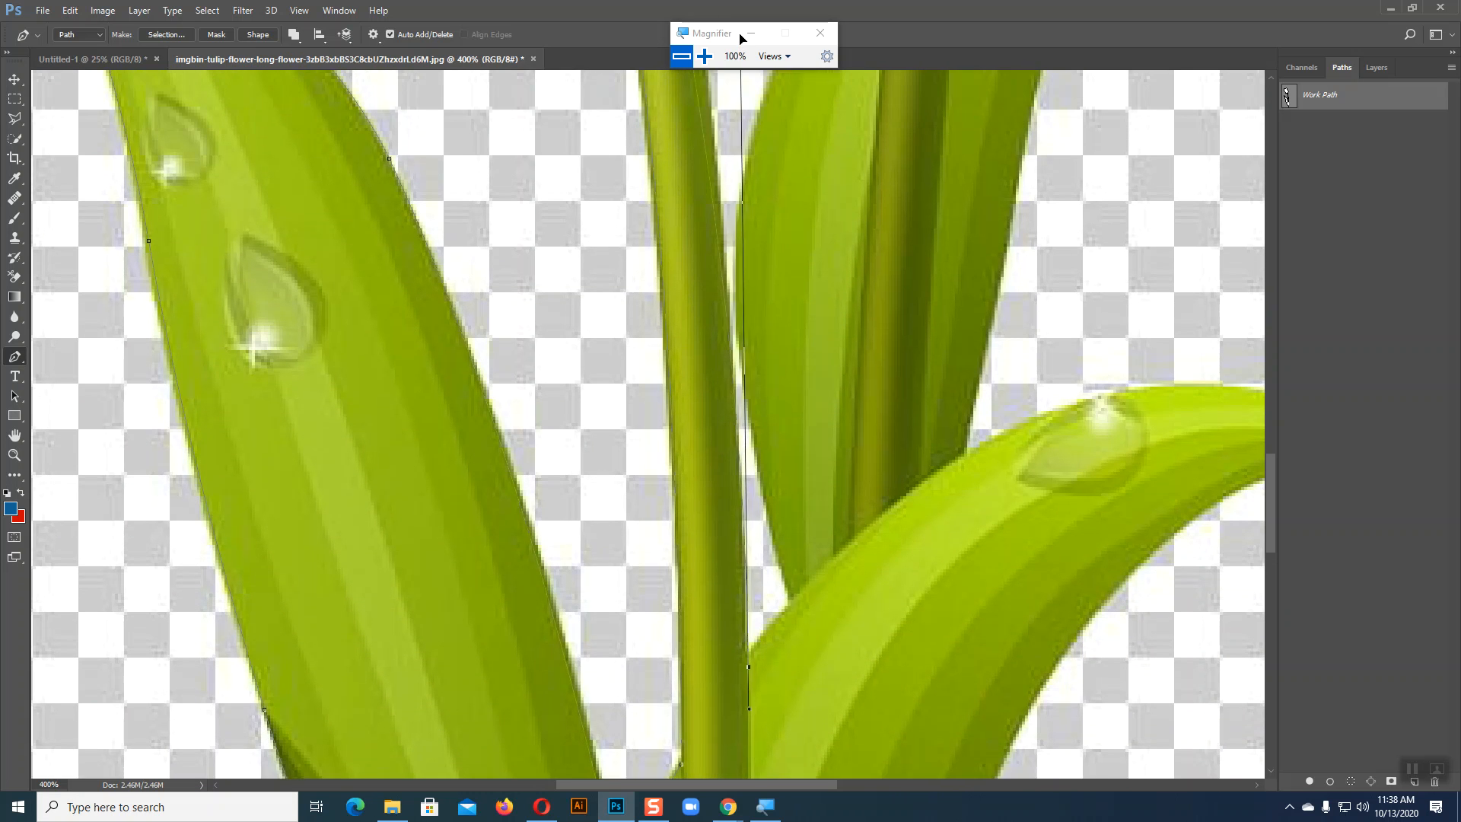
scroll(735, 114, "up", 4)
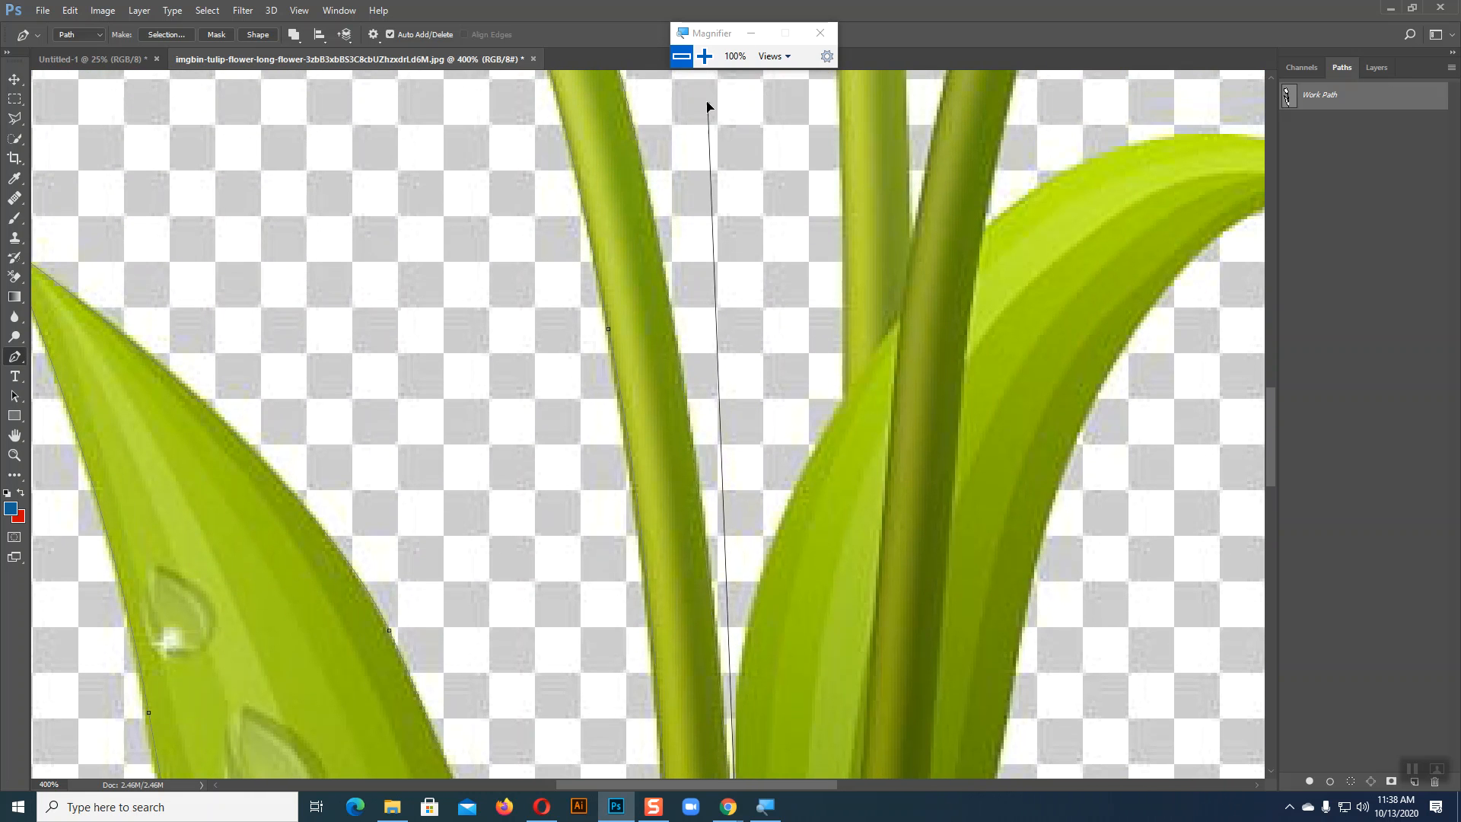
scroll(861, 613, "up", 6)
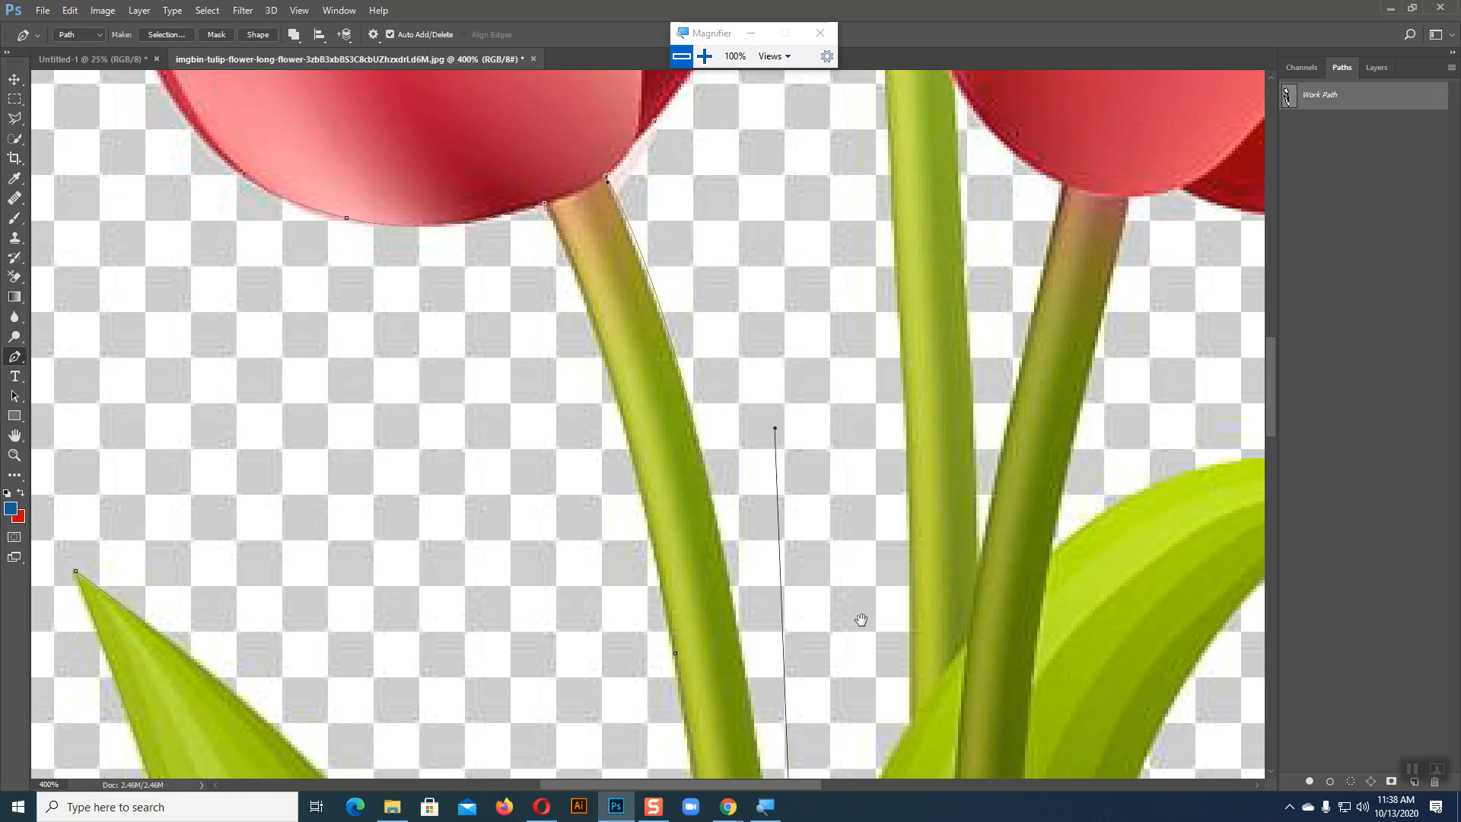
left_click_drag(778, 460, 796, 579)
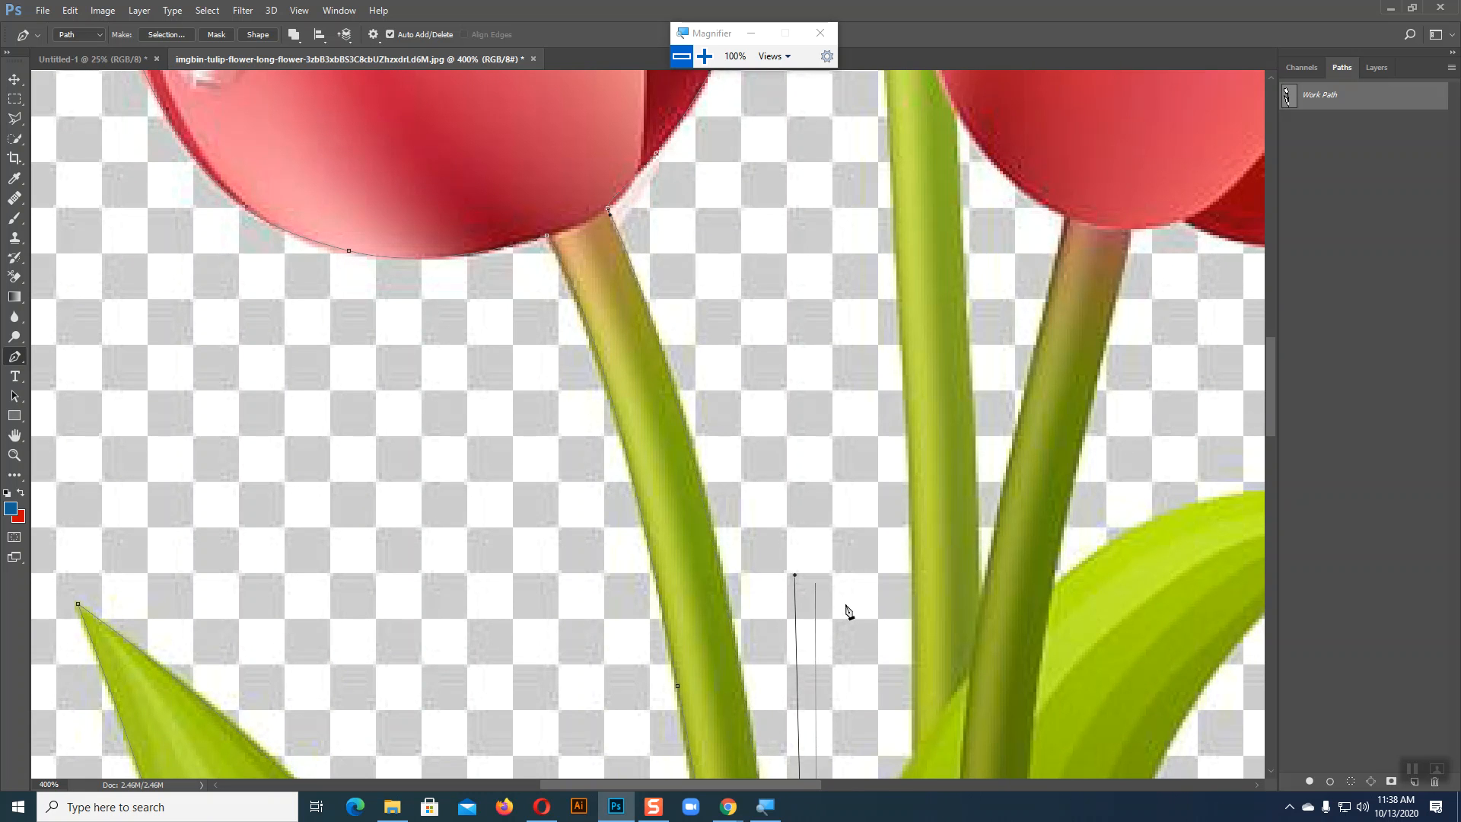
left_click_drag(861, 614, 800, 176)
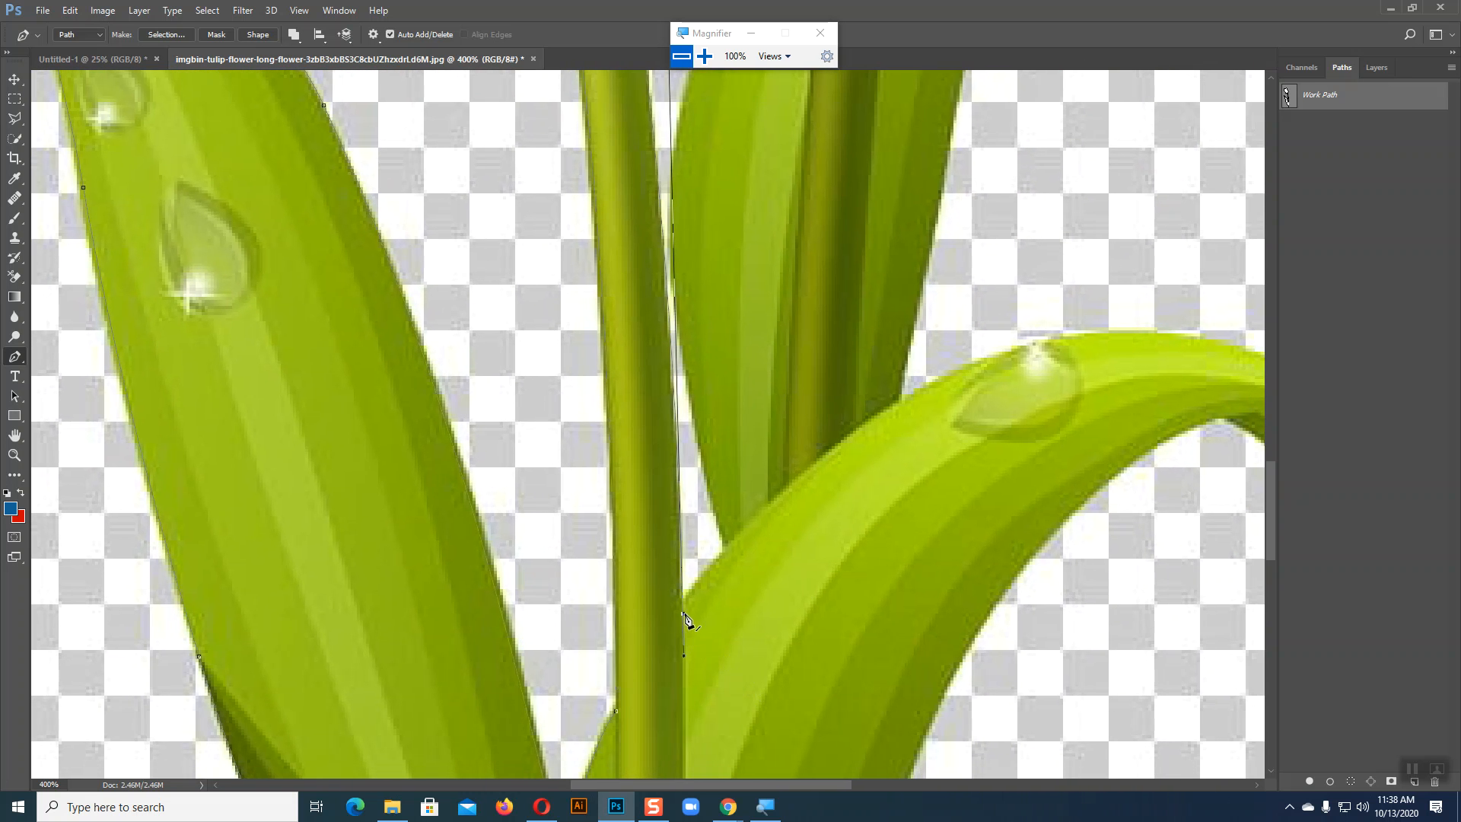
Add an anchor where the two right-hand leaves meet and trace the rear leaf's left edge to a corner anchor at the centre stem
left_click(729, 550)
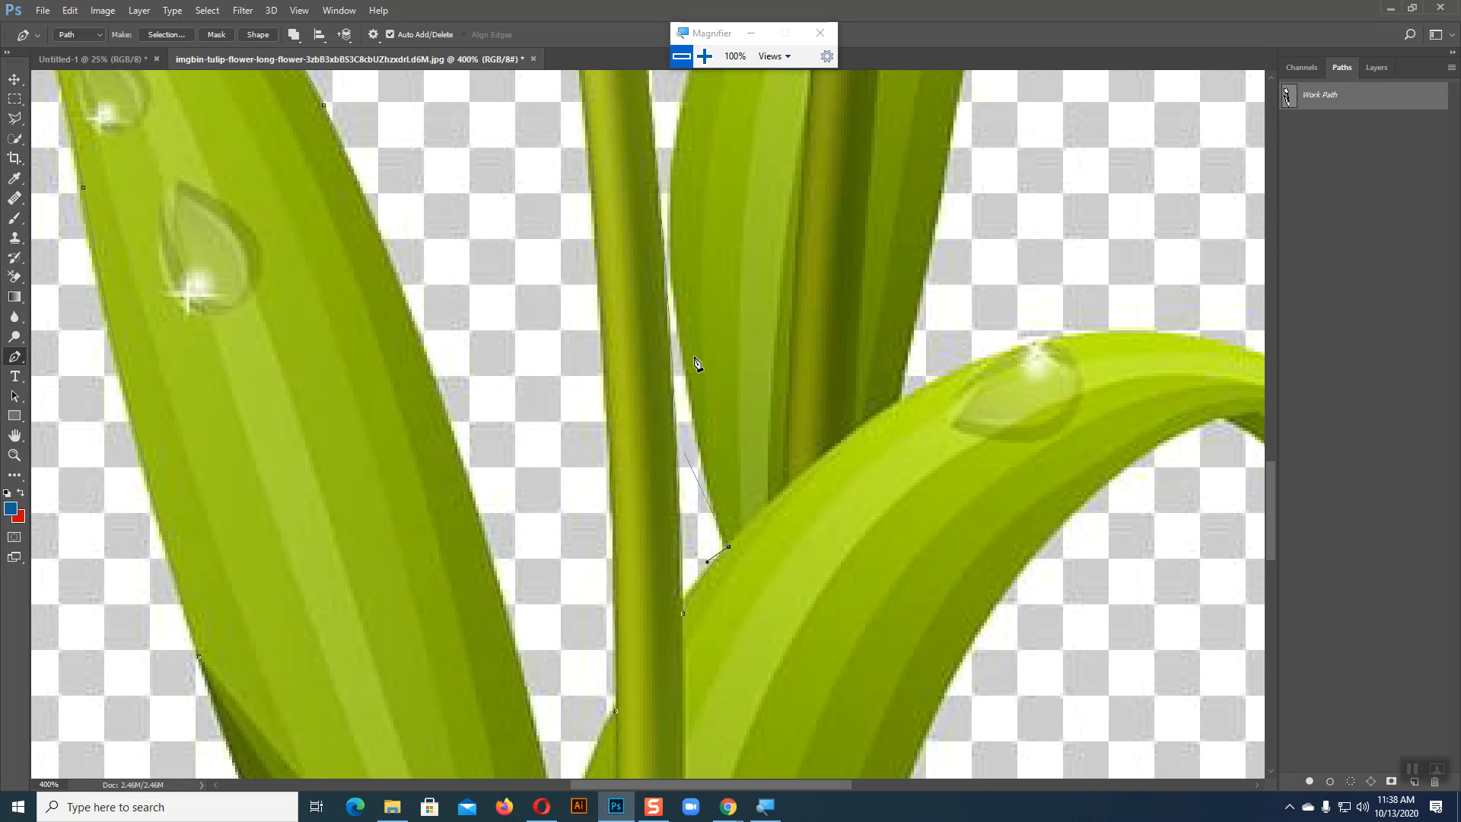
scroll(685, 460, "up", 5)
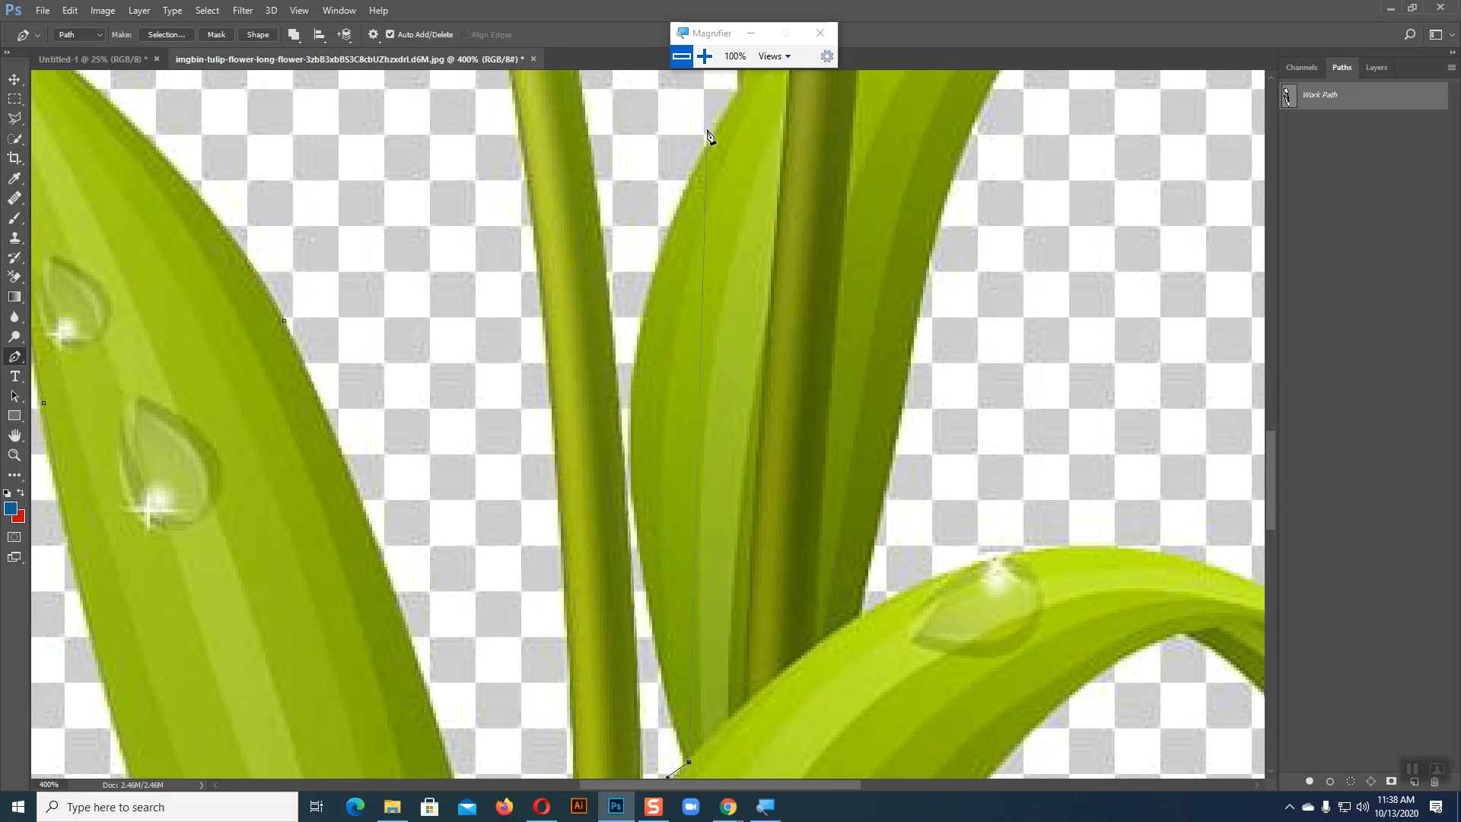
scroll(708, 136, "up", 1)
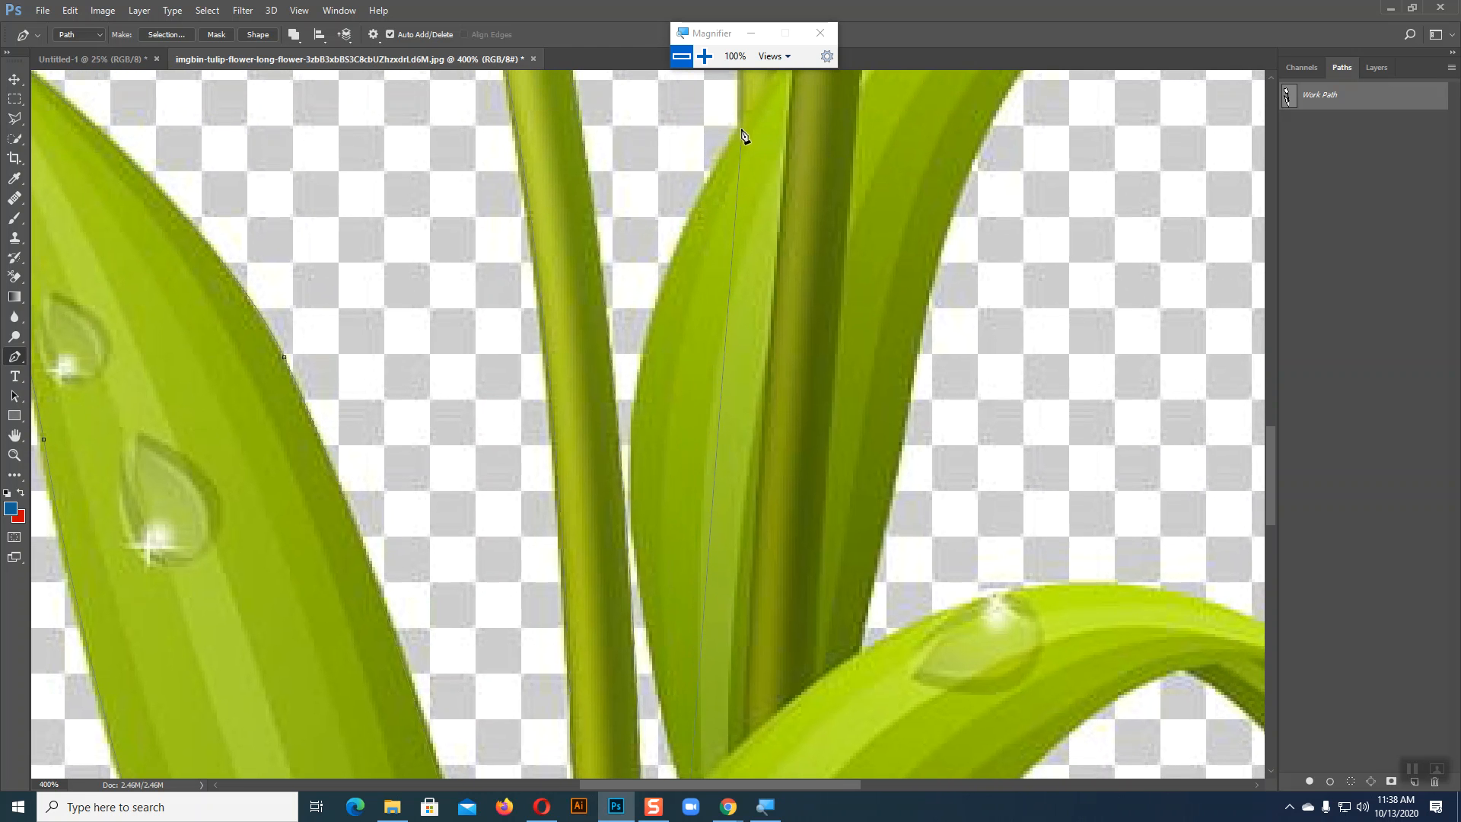
left_click_drag(741, 130, 799, 44)
scroll(793, 402, "right", 2)
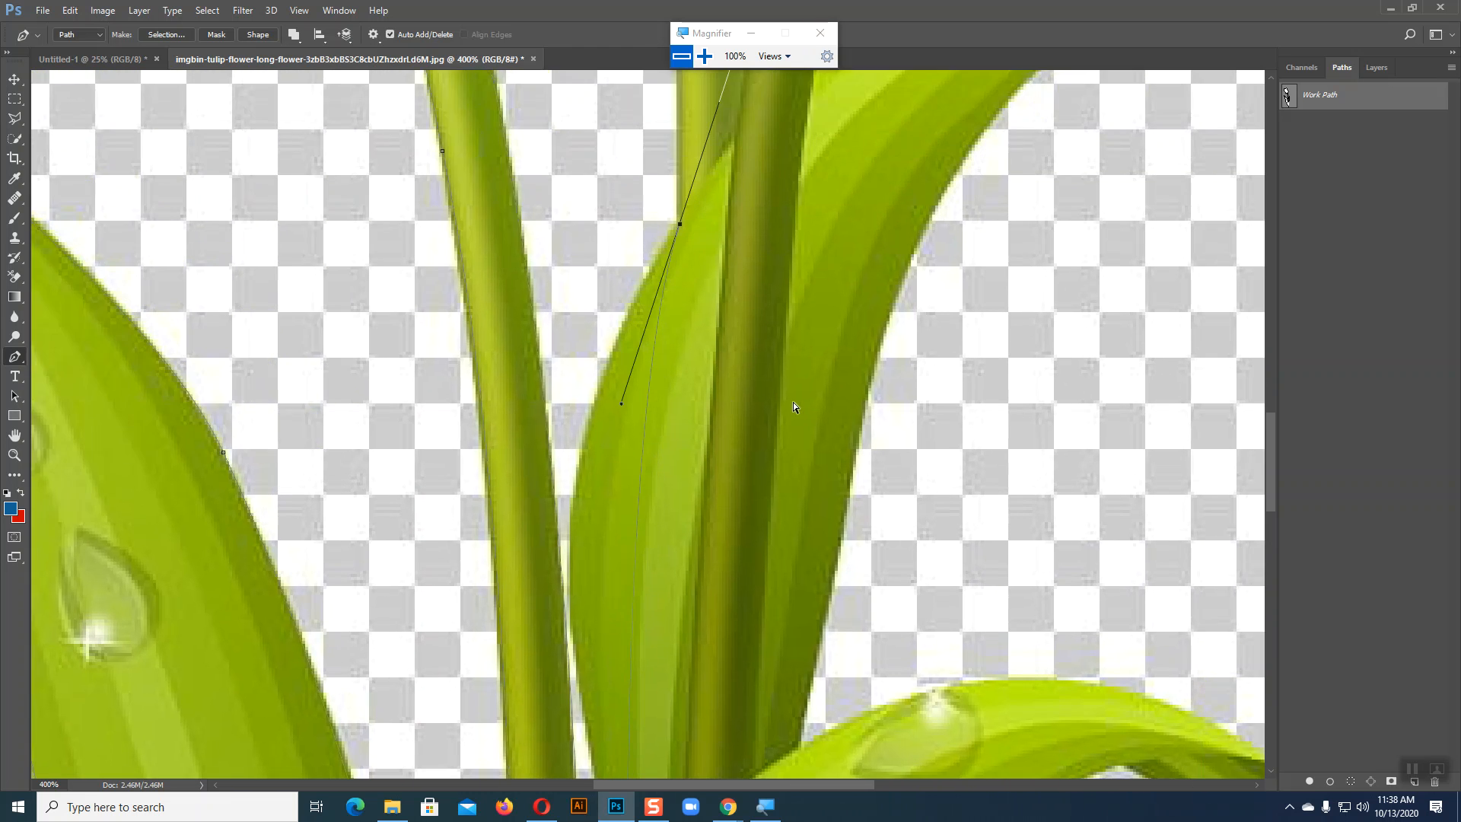
left_click_drag(595, 405, 450, 494)
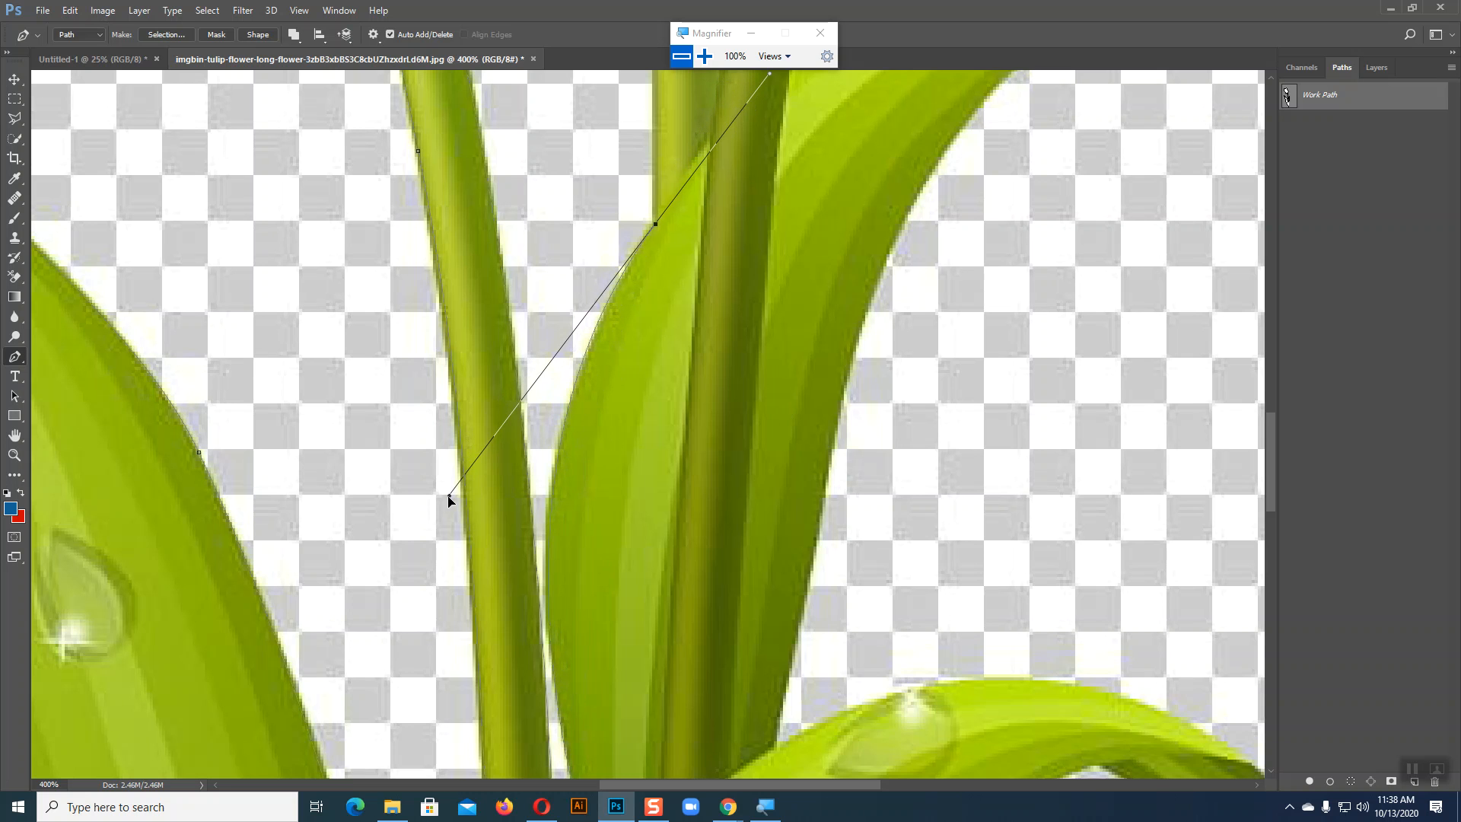
left_click_drag(640, 288, 669, 481)
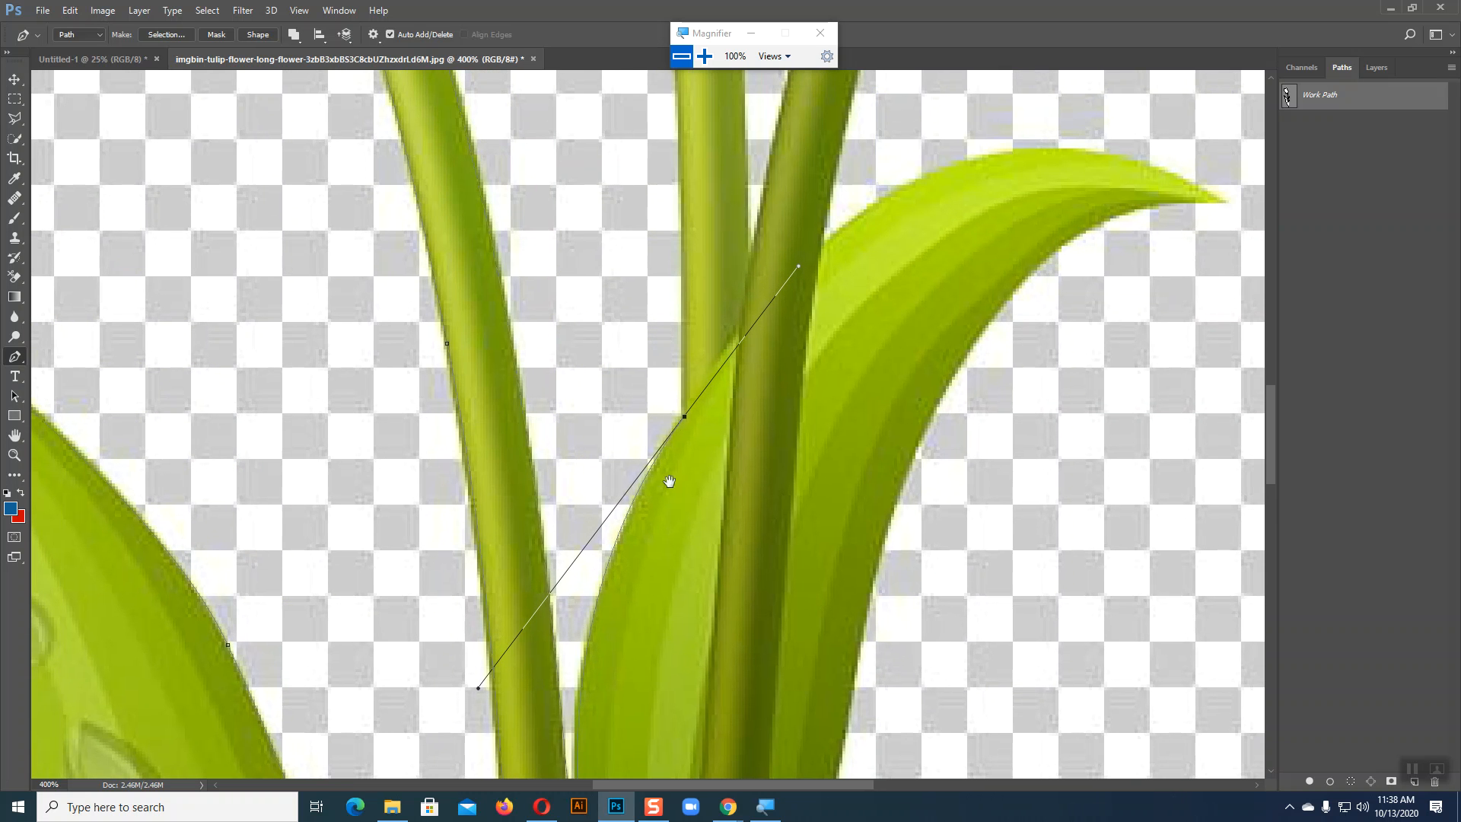
left_click(684, 418, "alt")
Add an anchor where the centre stem meets its tulip and adjust its handle so the segment follows the stem's left edge
left_click_drag(756, 415, 880, 721)
left_click_drag(861, 546, 882, 669)
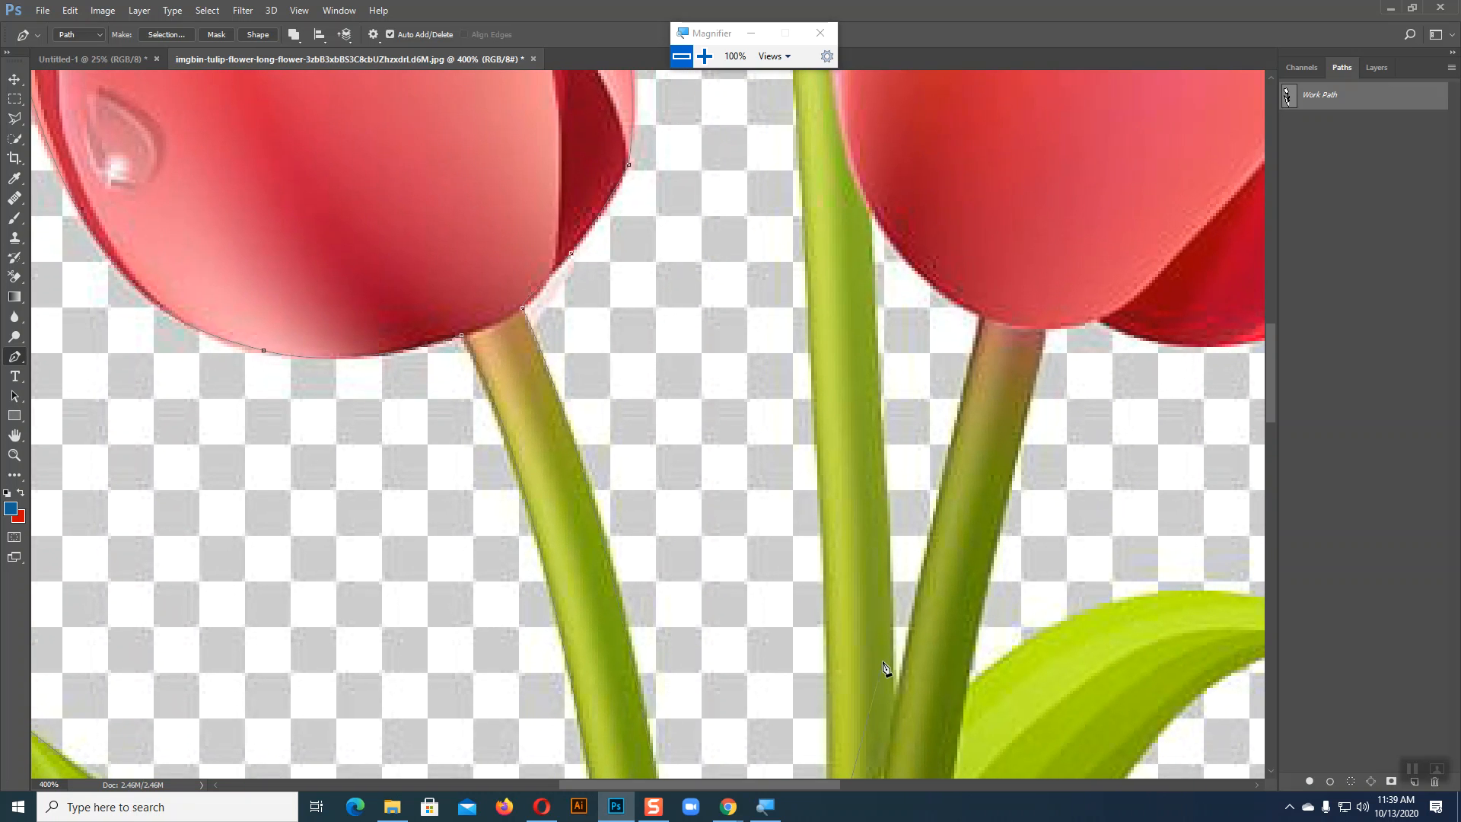
key("ctrl+minus")
key("ctrl+minus")
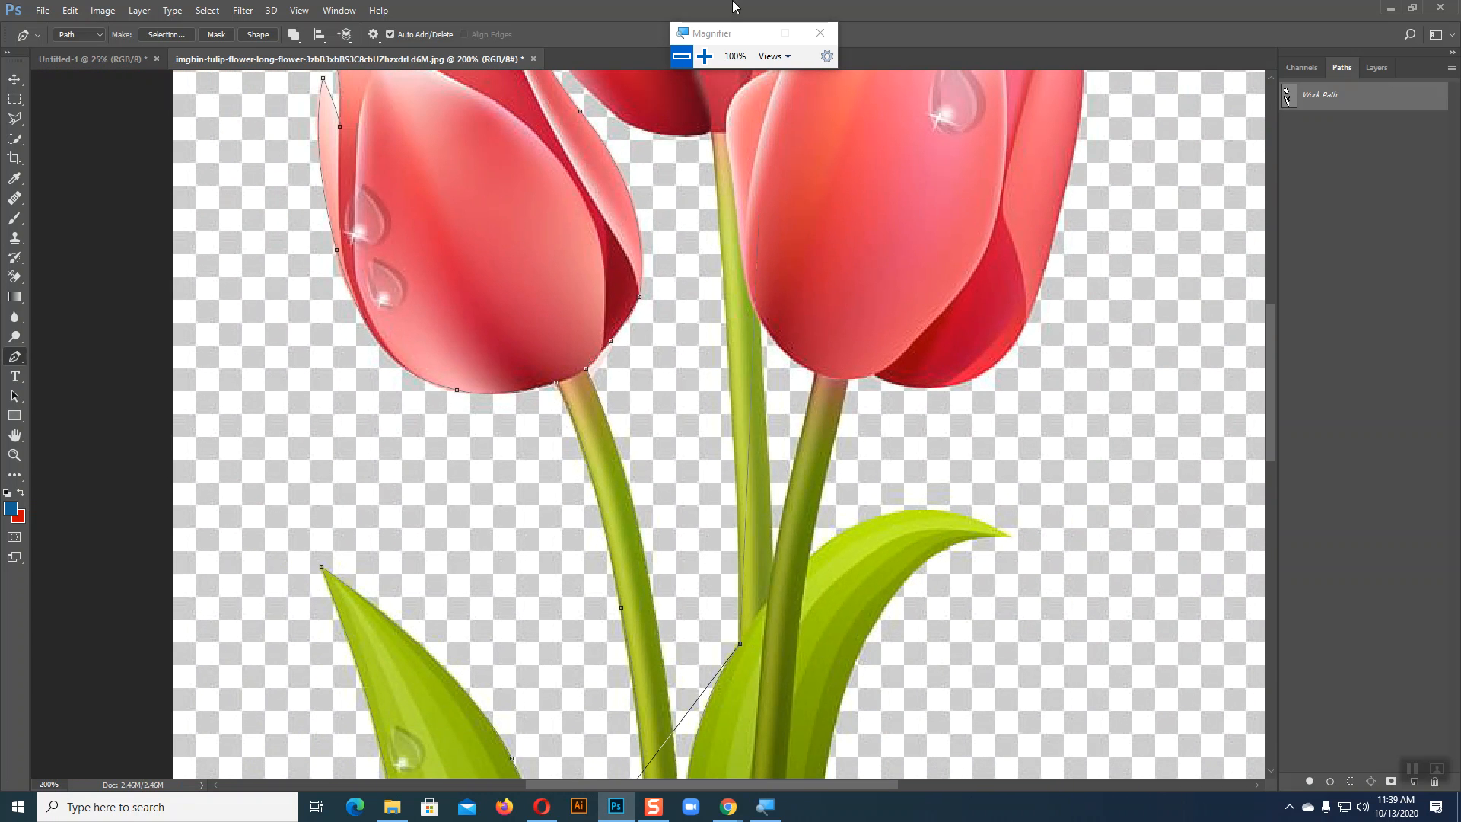
left_click_drag(714, 135, 704, 110)
left_click_drag(723, 162, 742, 400, "ctrl")
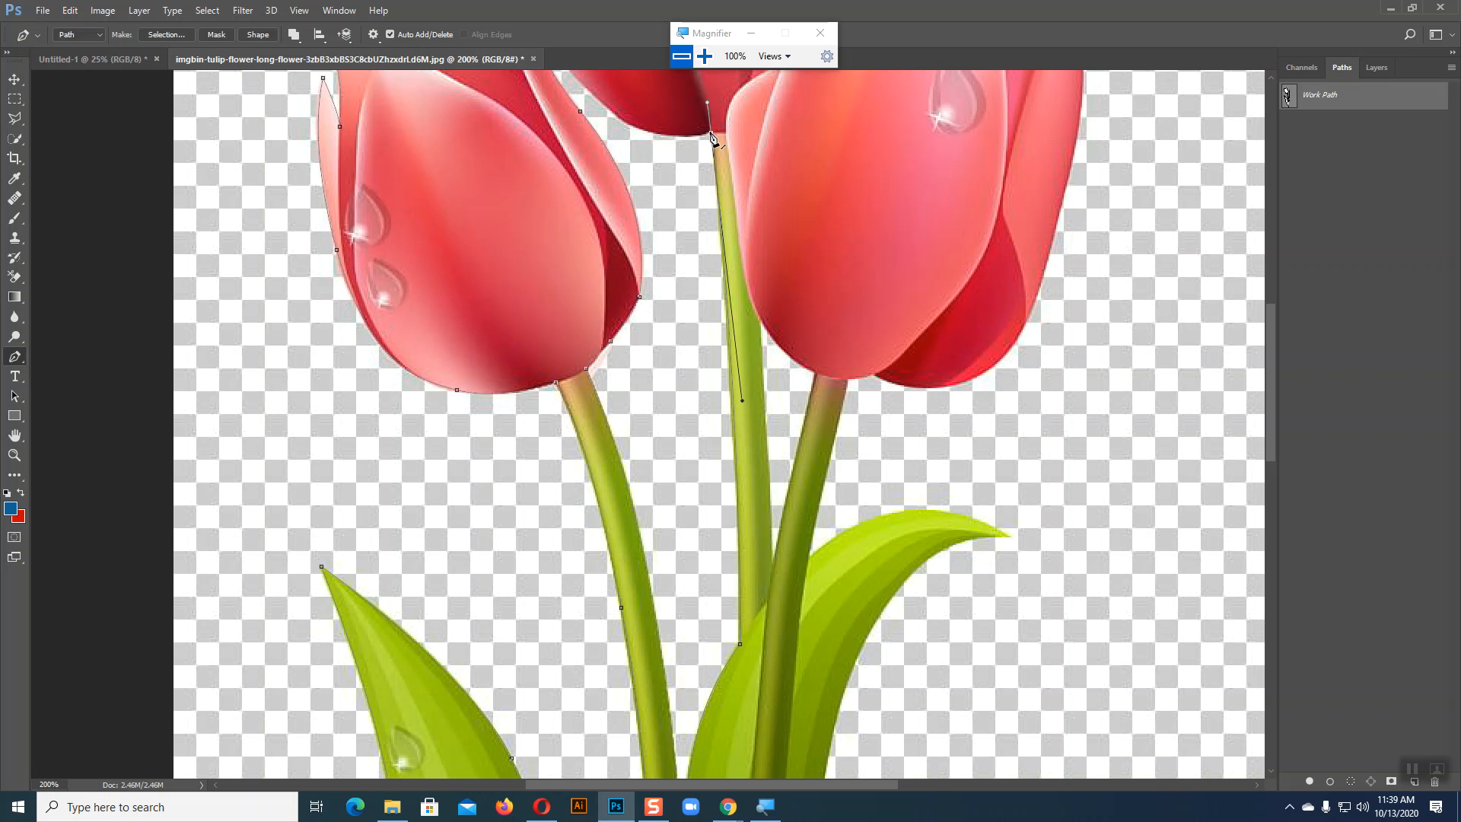
Magnify the screen to 200% and trace the centre tulip's lower left edge with two curve anchors
left_click_drag(777, 177, 850, 461)
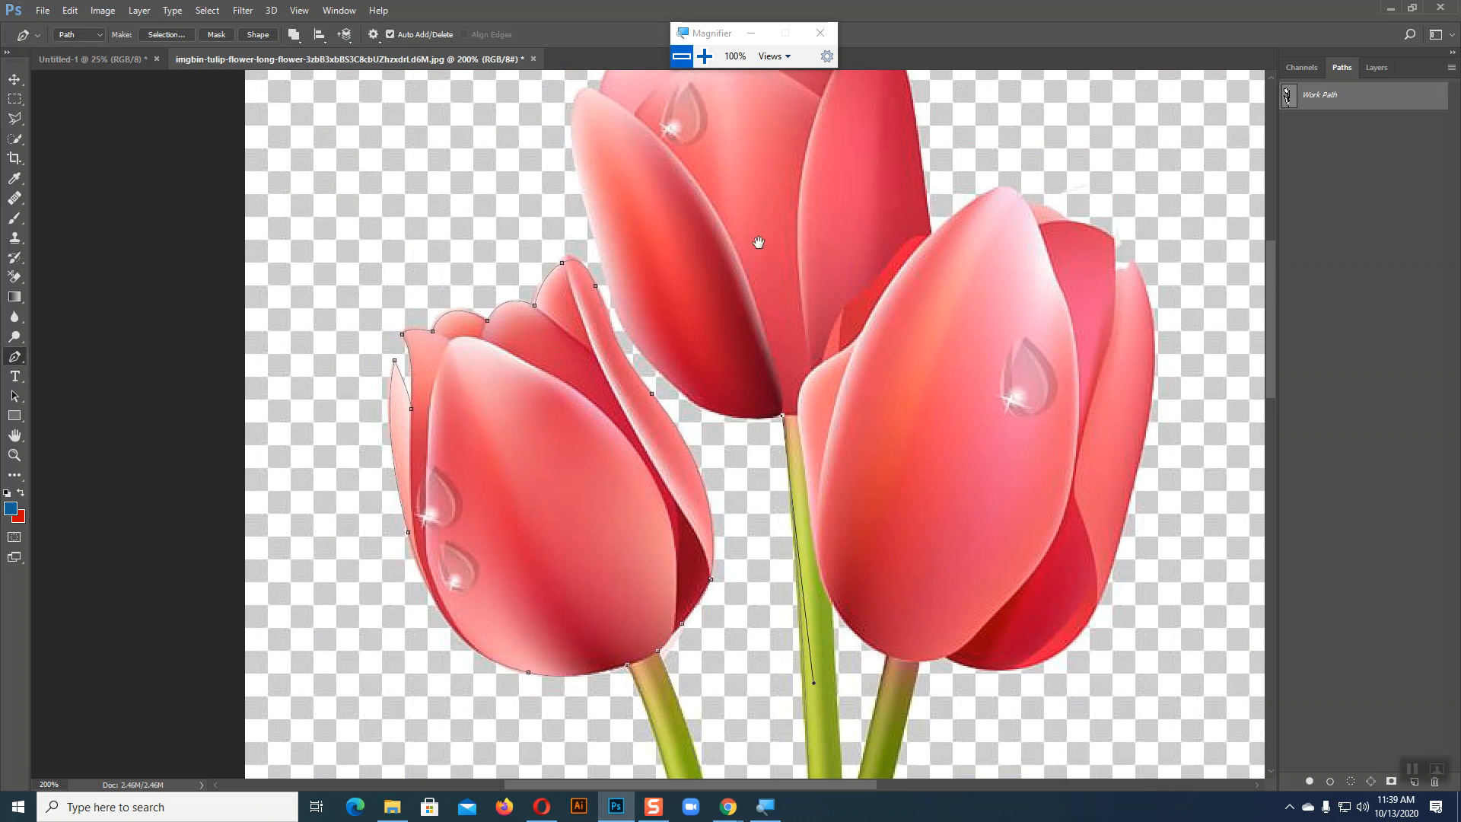
left_click(702, 55)
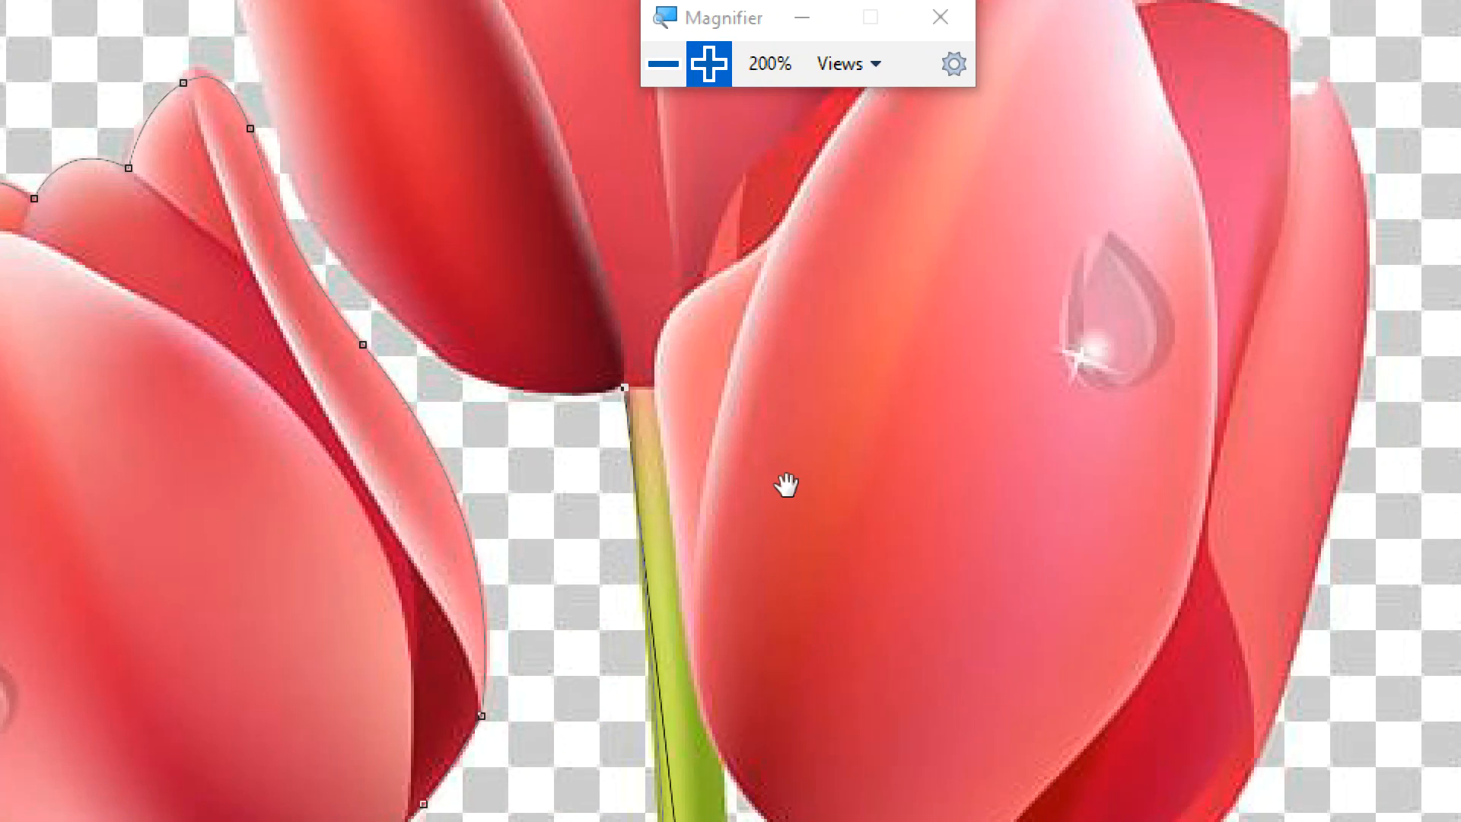
left_click_drag(787, 485, 1034, 522)
left_click_drag(901, 206, 842, 38)
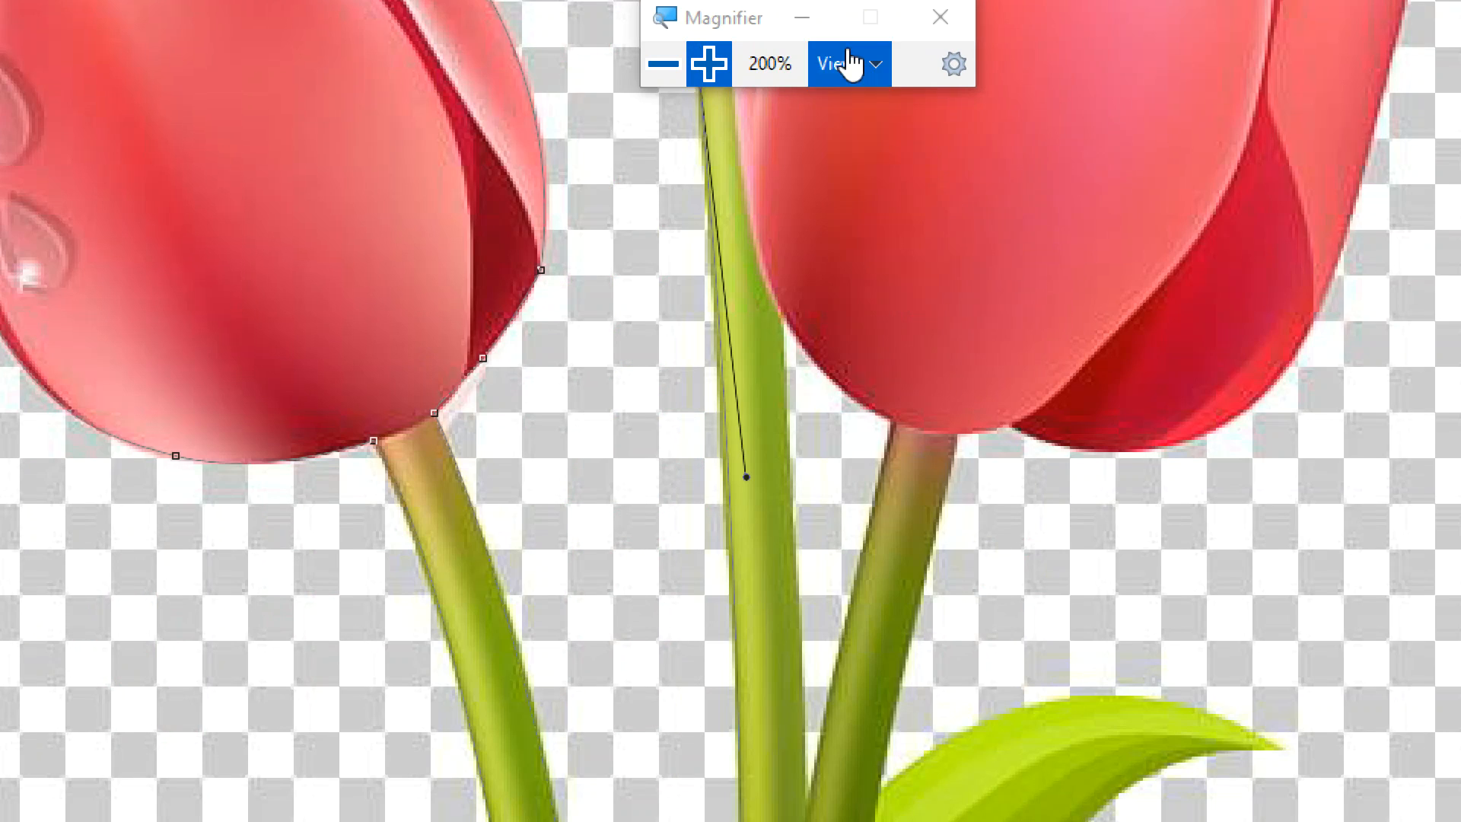
left_click_drag(849, 321, 911, 401)
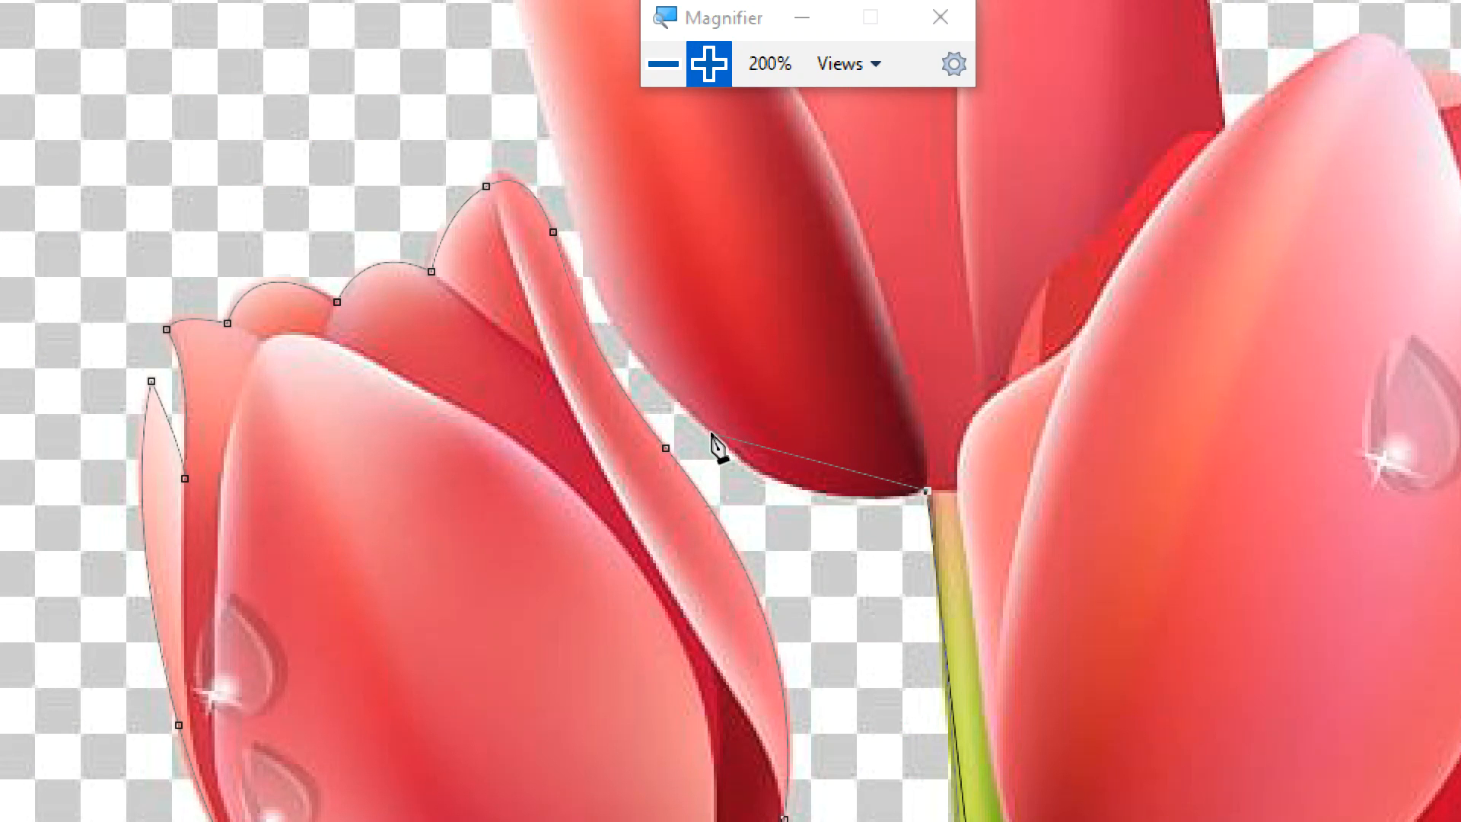
left_click_drag(714, 434, 629, 349)
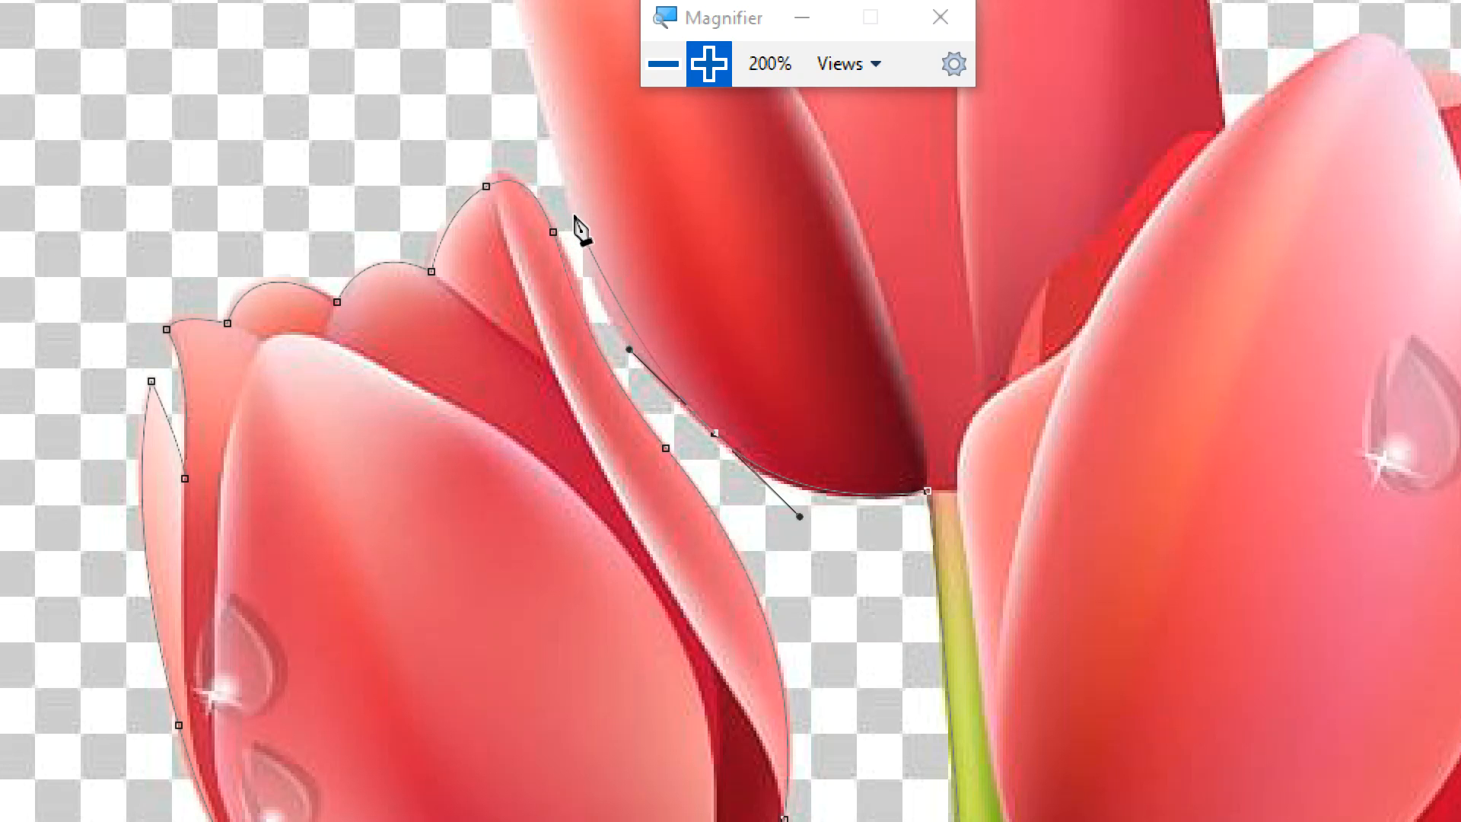
left_click_drag(575, 215, 554, 102)
left_click_drag(680, 225, 857, 784)
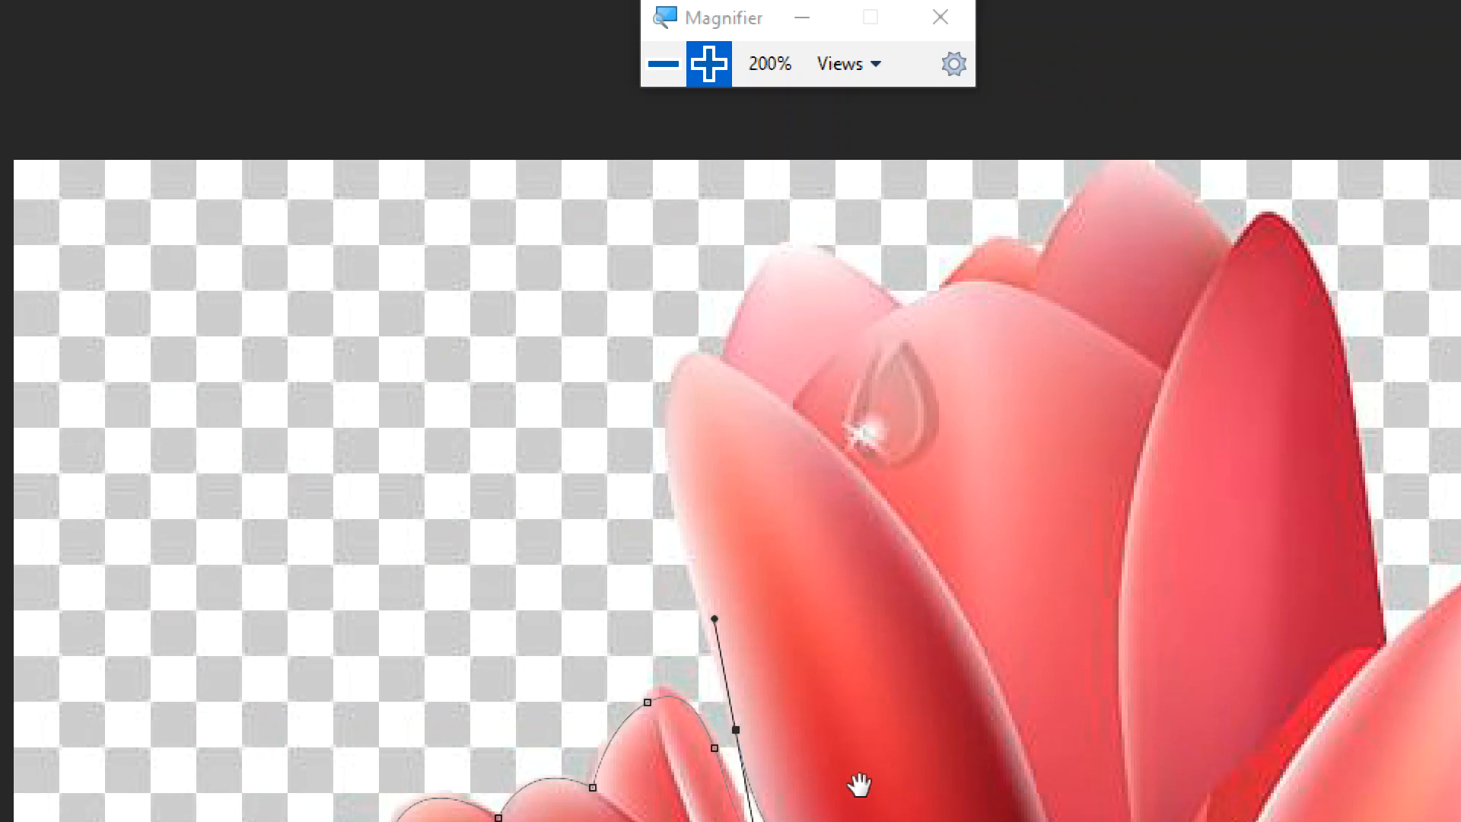
Trace the centre tulip's left petal tip and the pale petal behind it, ending at the notch beside the front petal
left_click_drag(669, 459, 668, 366)
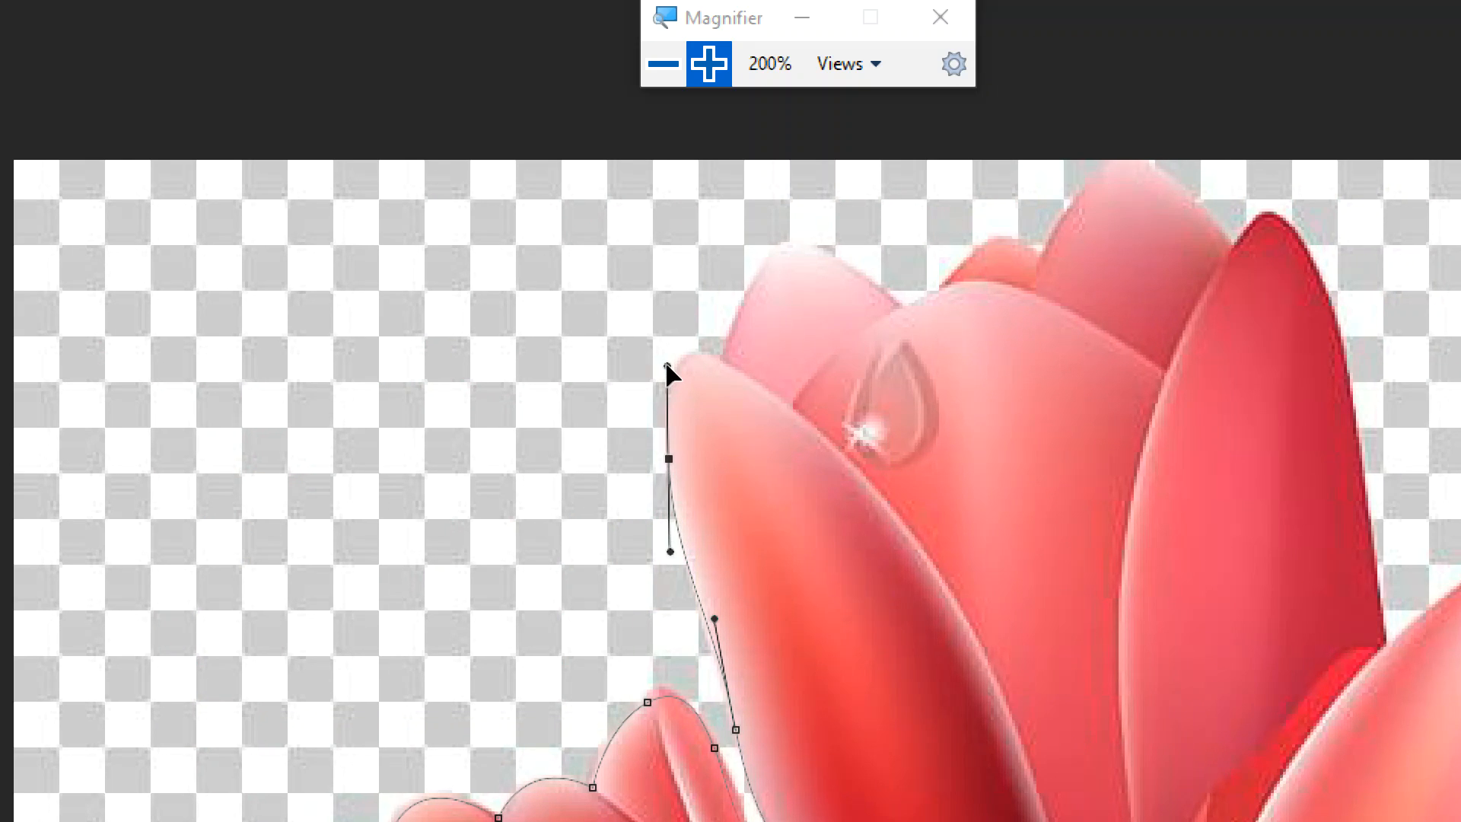
left_click(724, 361)
left_click_drag(759, 372, 768, 383)
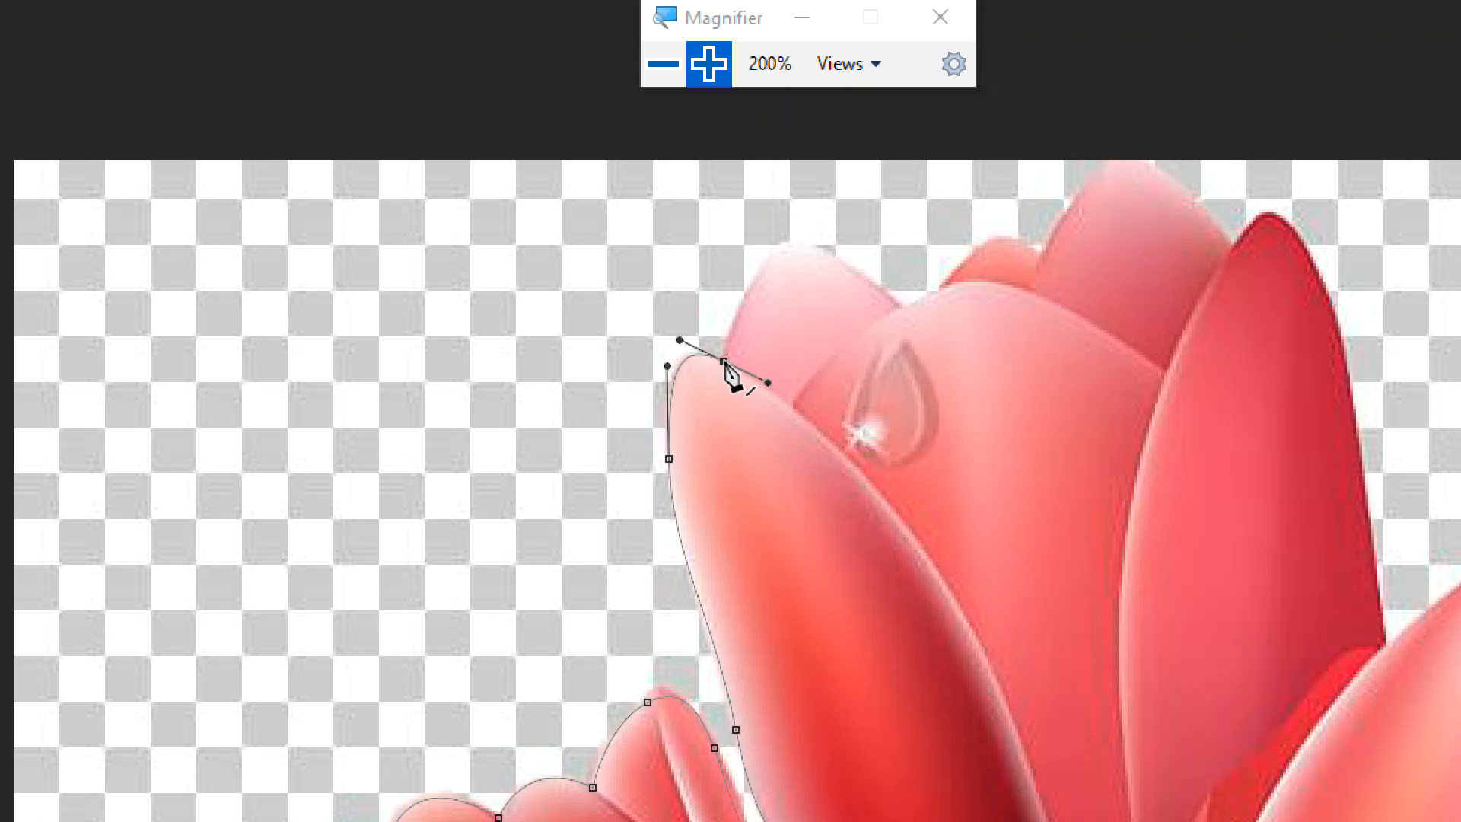
left_click(724, 362)
left_click_drag(796, 246, 834, 253)
mouse_move(903, 307)
left_mouse_down()
mouse_move(935, 312)
mouse_move(978, 267)
mouse_move(943, 330)
mouse_move(880, 354)
mouse_move(896, 333)
left_mouse_up()
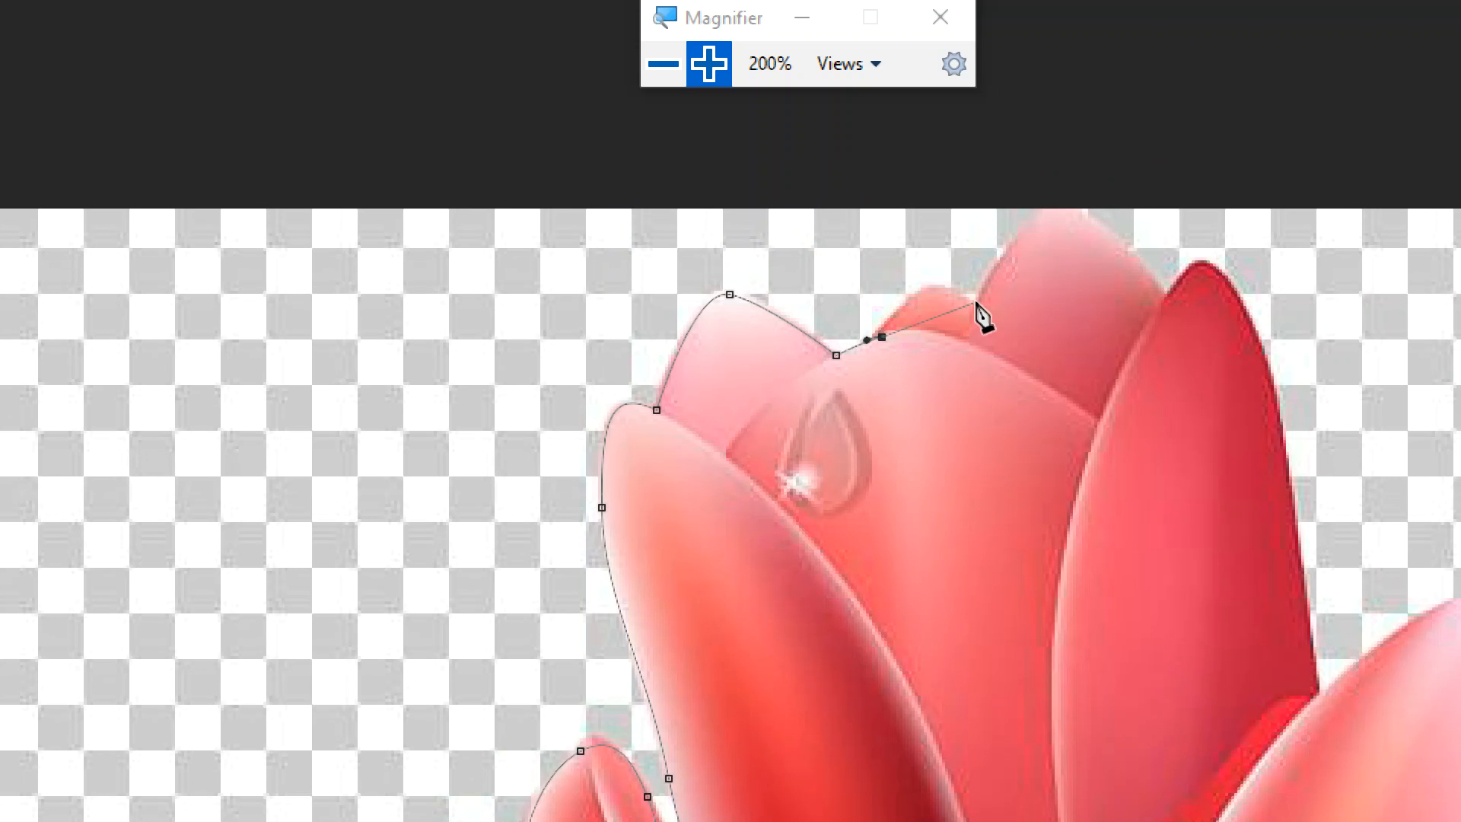
Trace the centre tulip's two rear top petals with curve anchors up to the dark red right petal
left_click_drag(980, 307, 1028, 354)
left_click_drag(1031, 326, 532, 499)
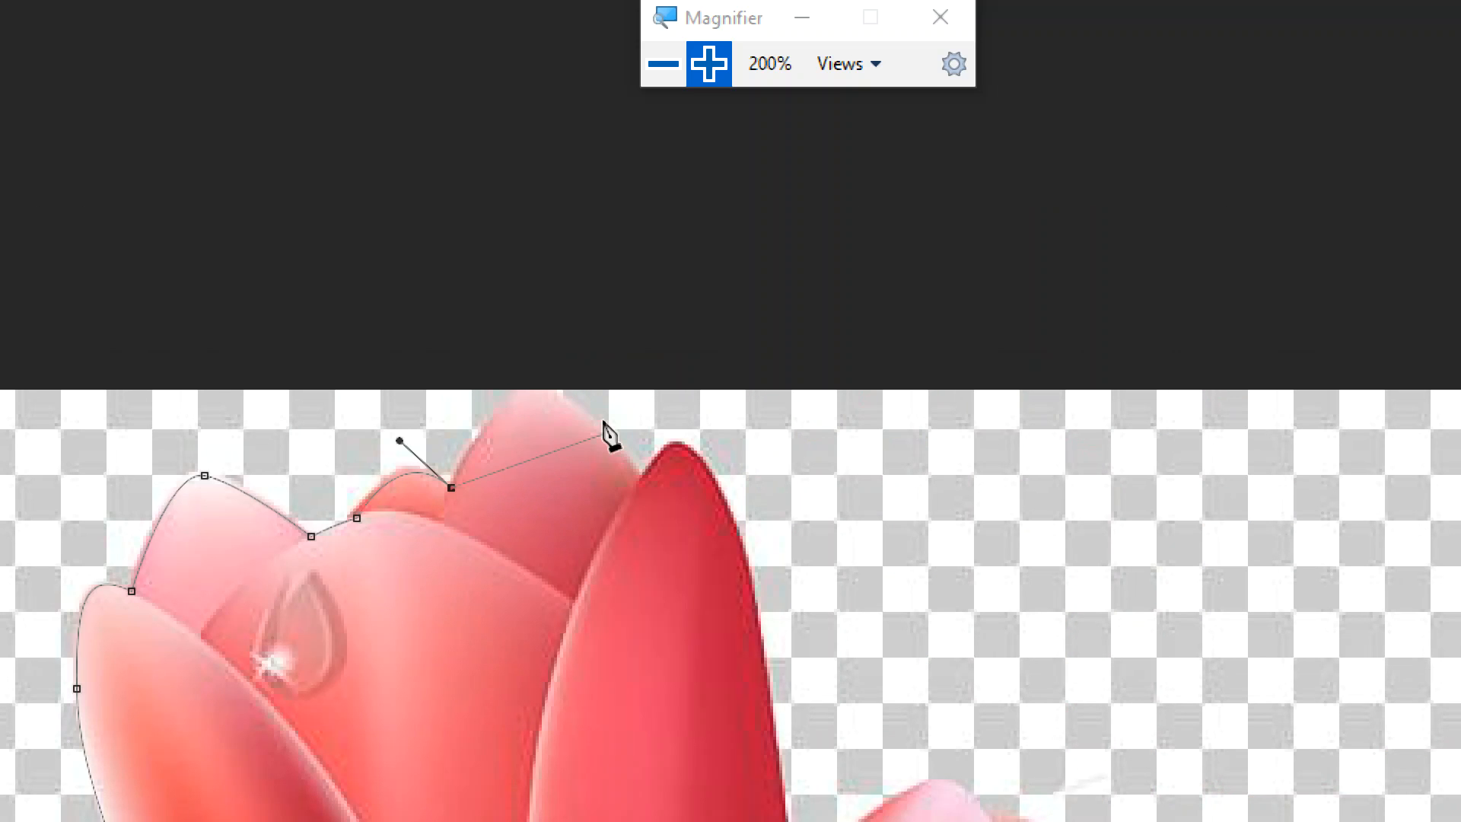
left_click_drag(570, 402, 645, 444)
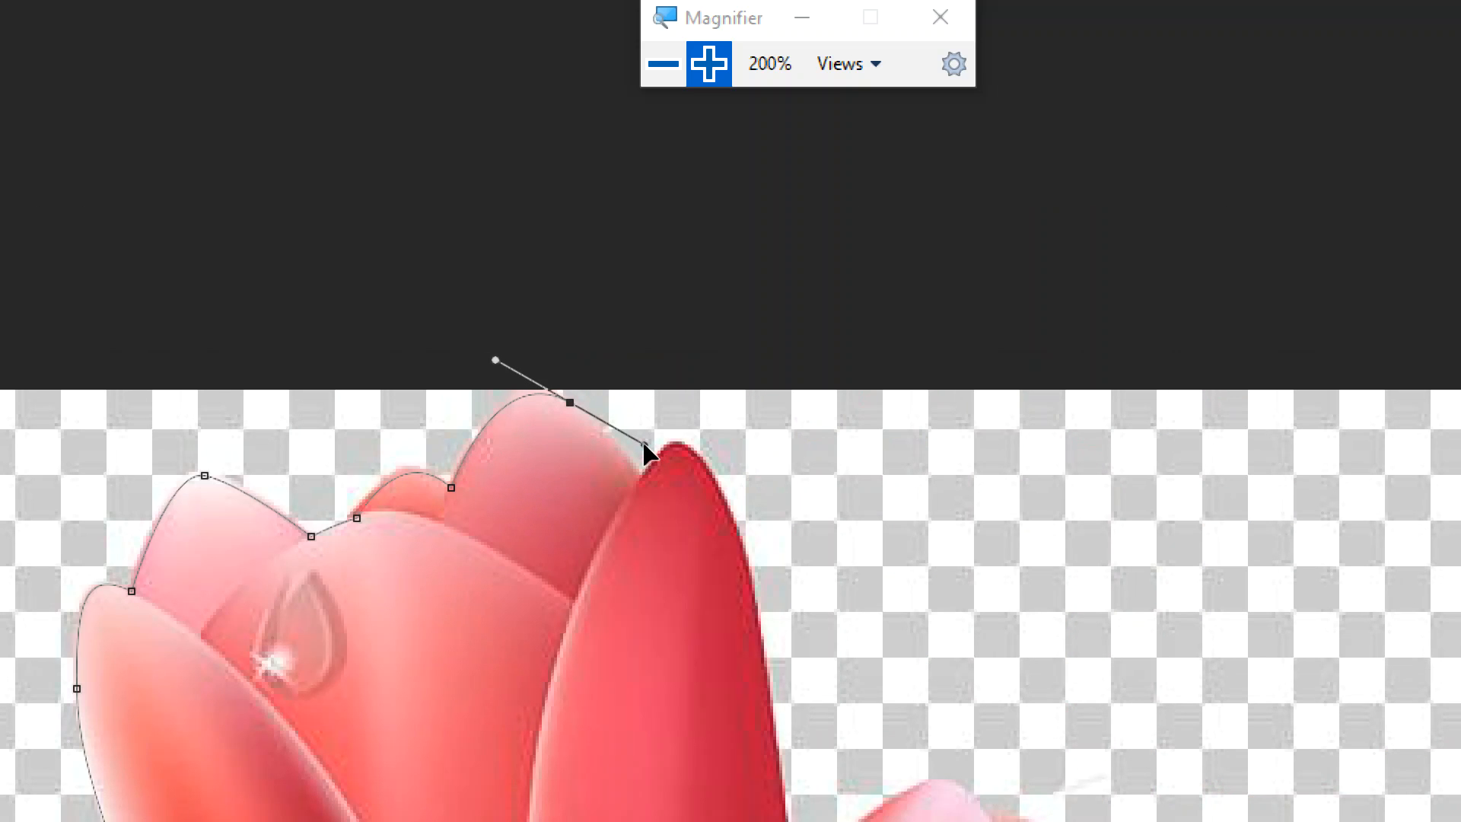
left_click(641, 485)
Trace the centre tulip's dark red petal down to the right tulip and adjust its curve to follow the petal edge
left_click(658, 76)
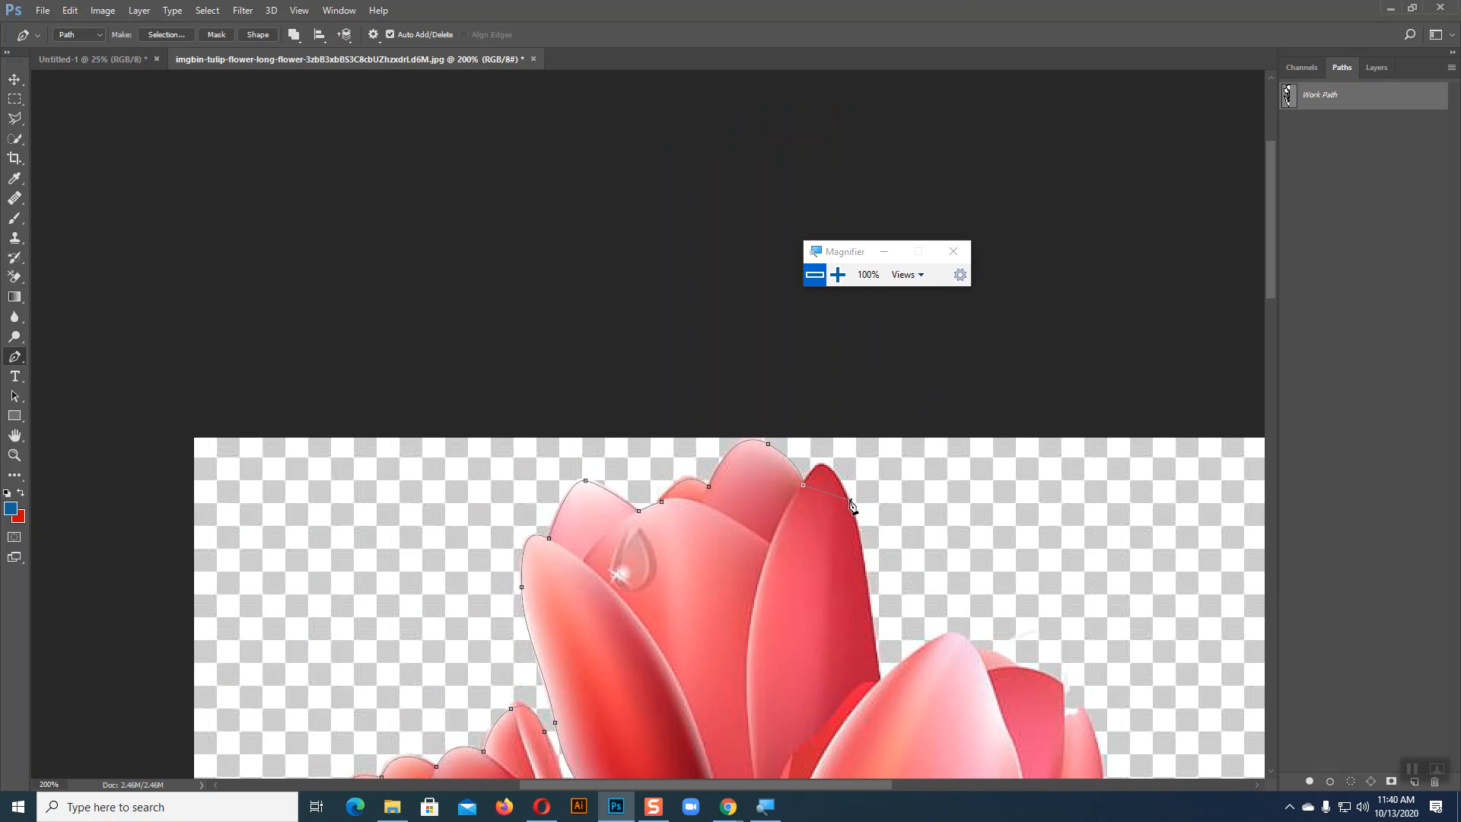
left_click_drag(874, 555, 879, 567)
left_click(838, 275)
left_click(838, 273)
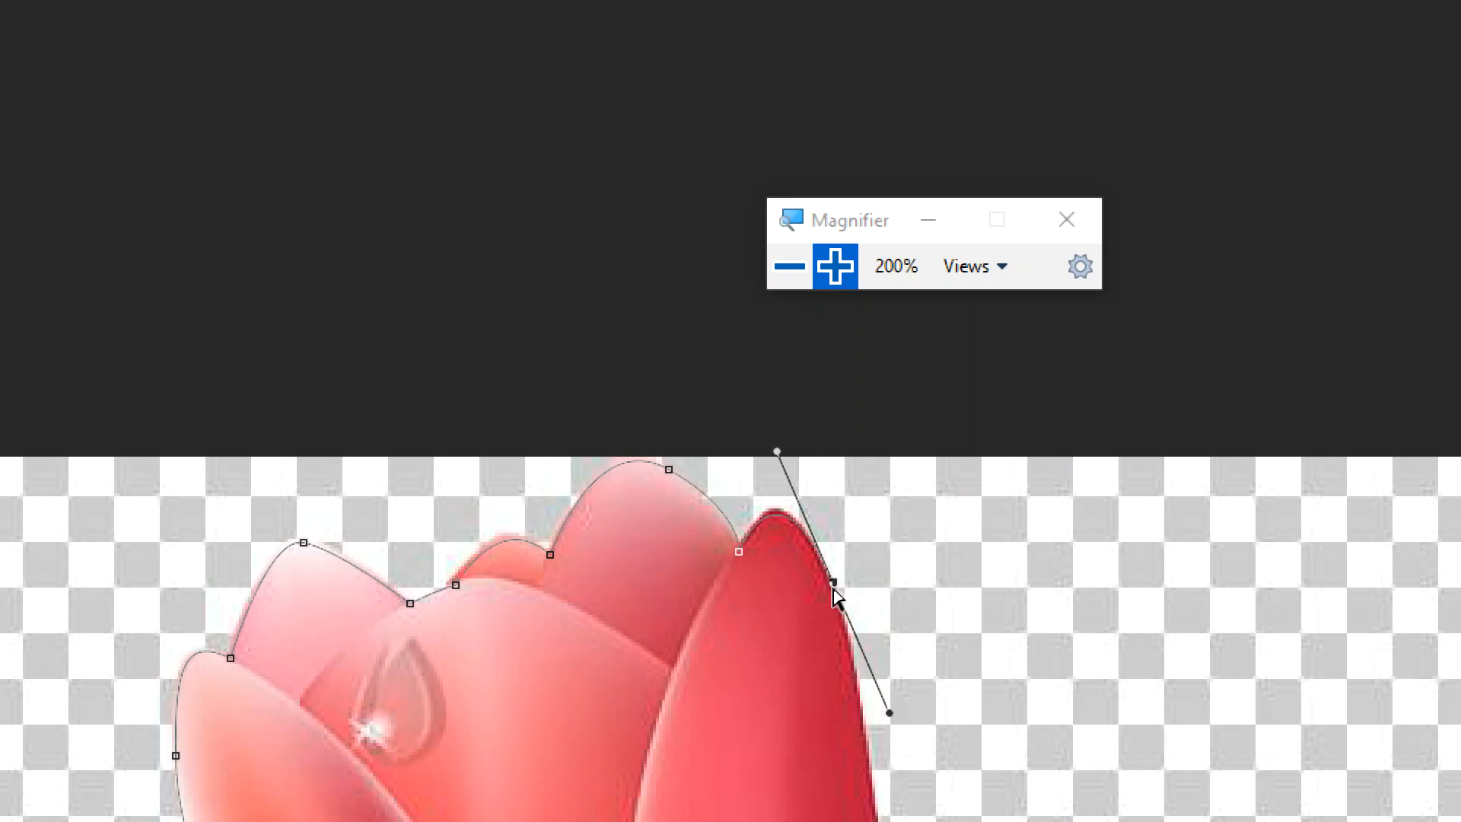
left_click_drag(831, 584, 825, 576)
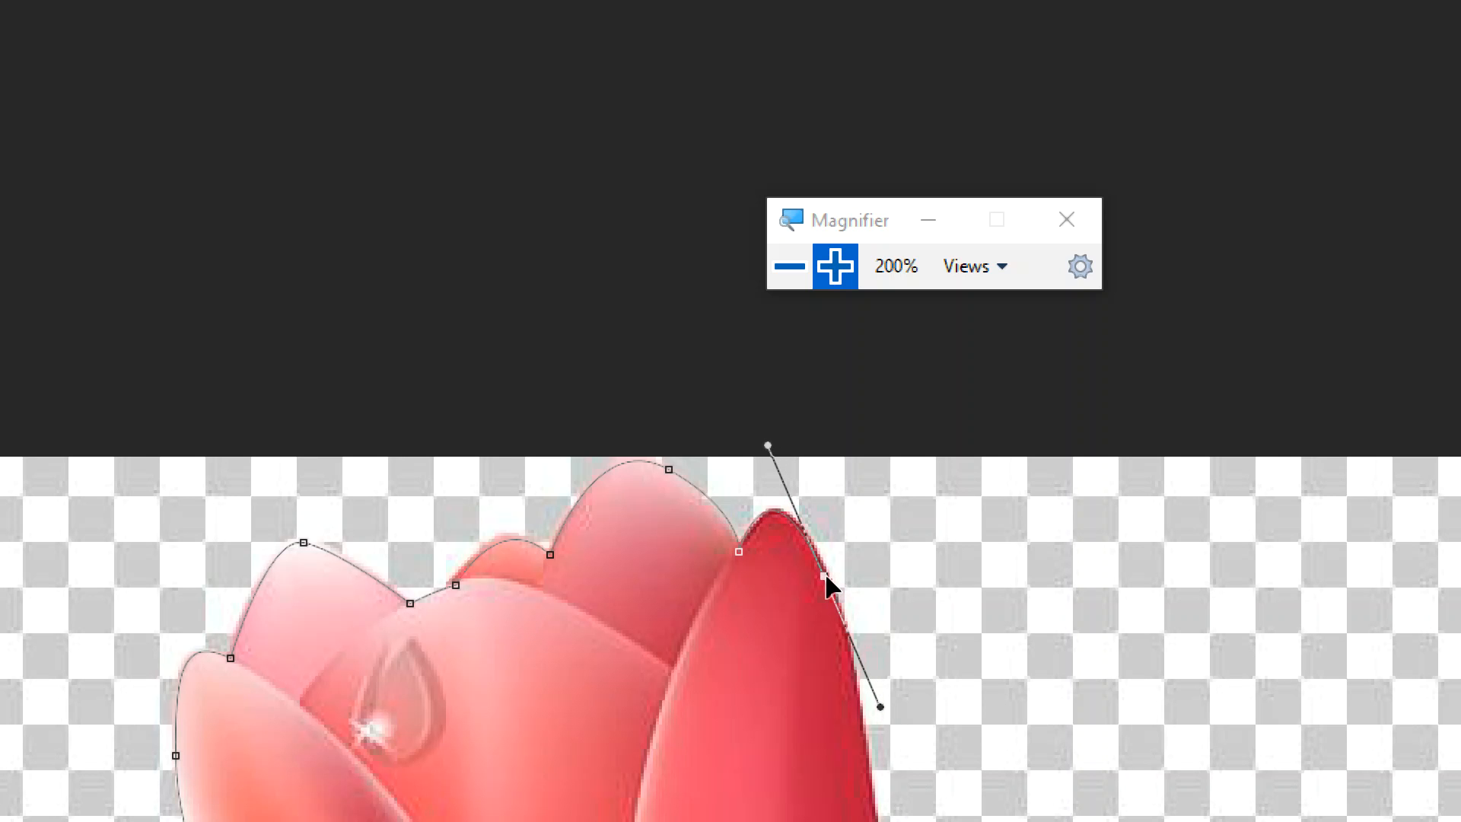
key("space")
left_click_drag(943, 587, 919, 429)
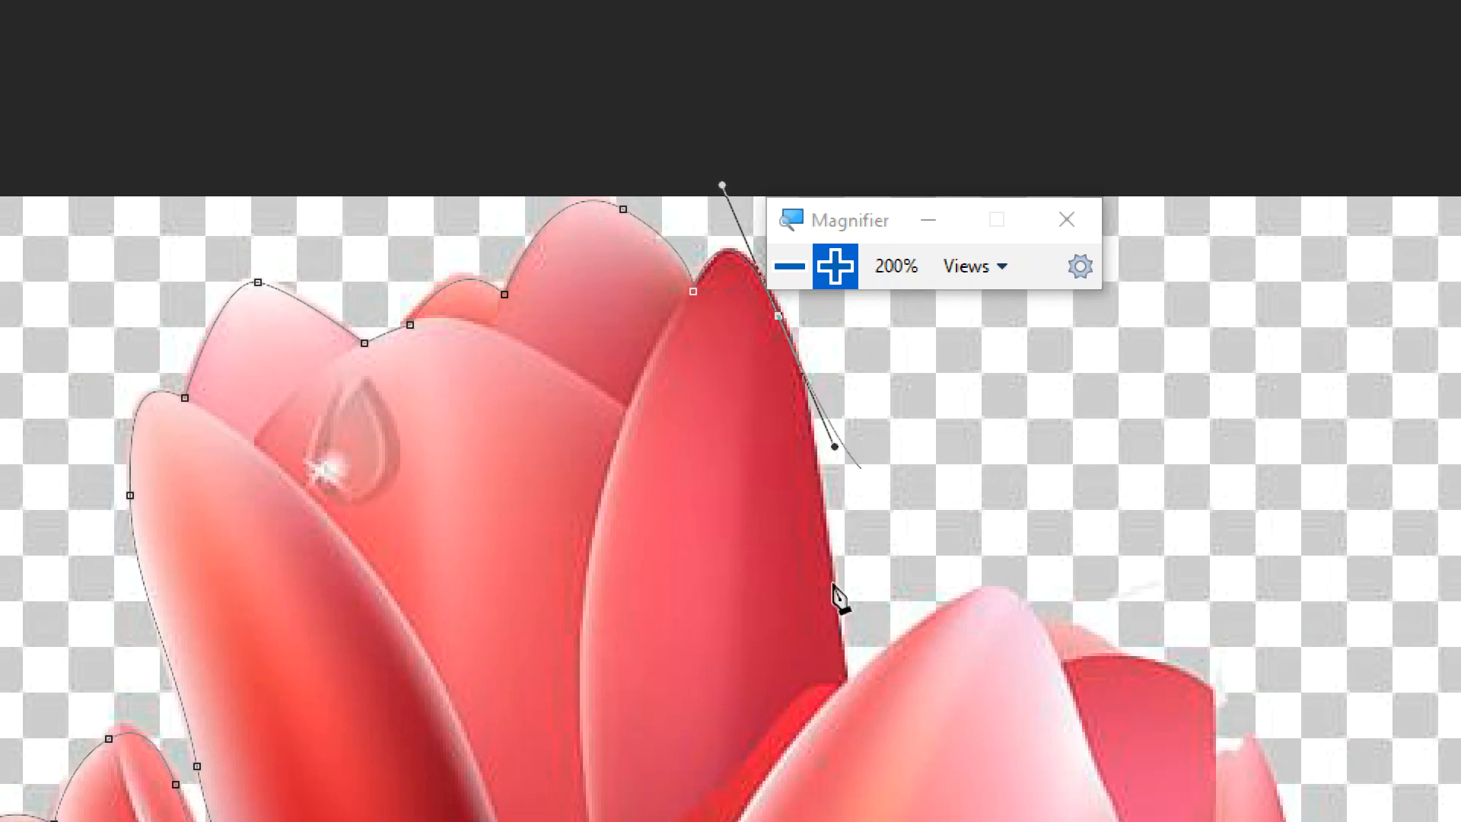
left_click(848, 679)
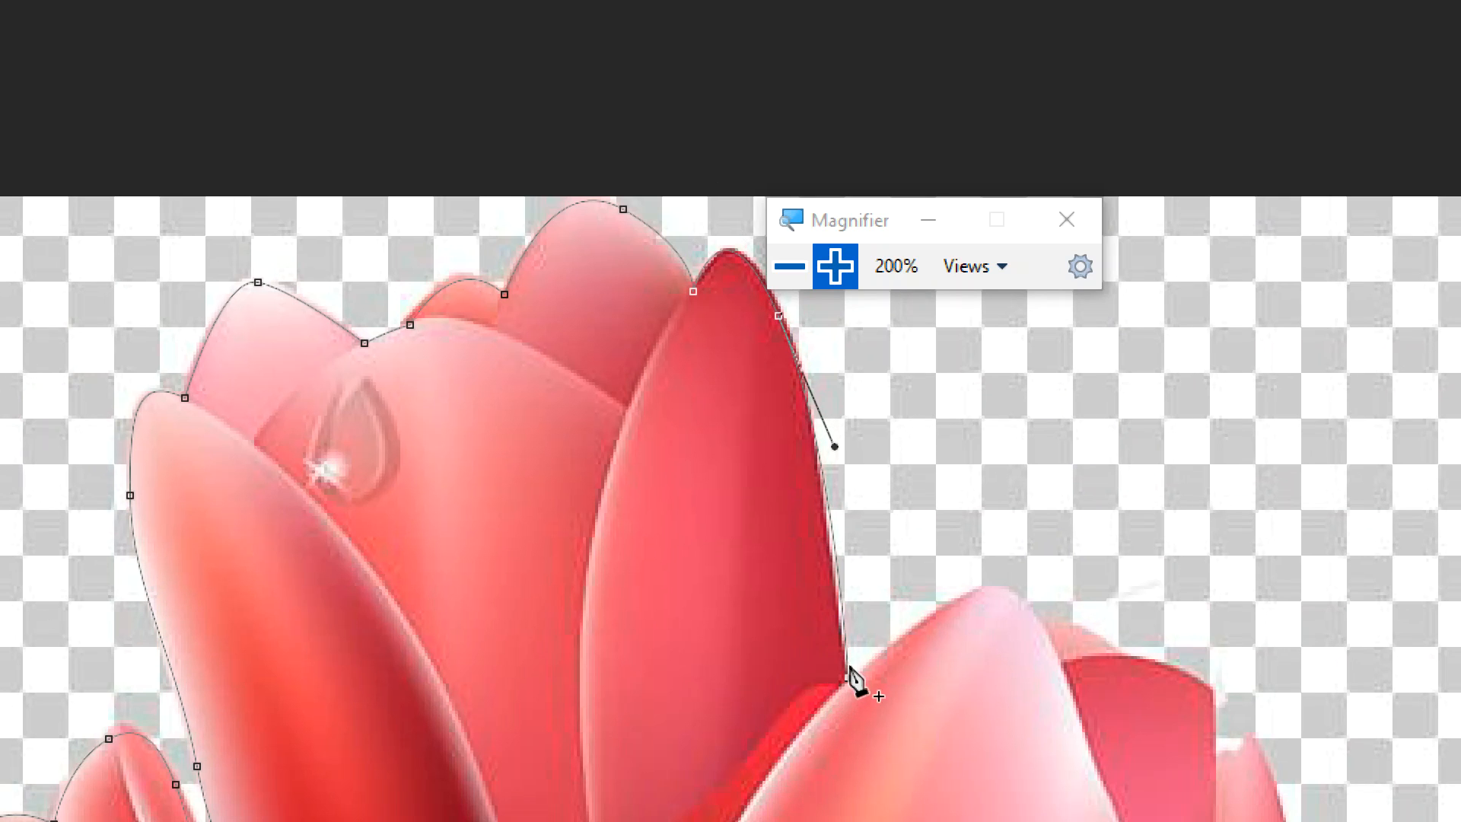
left_click_drag(837, 449, 829, 459)
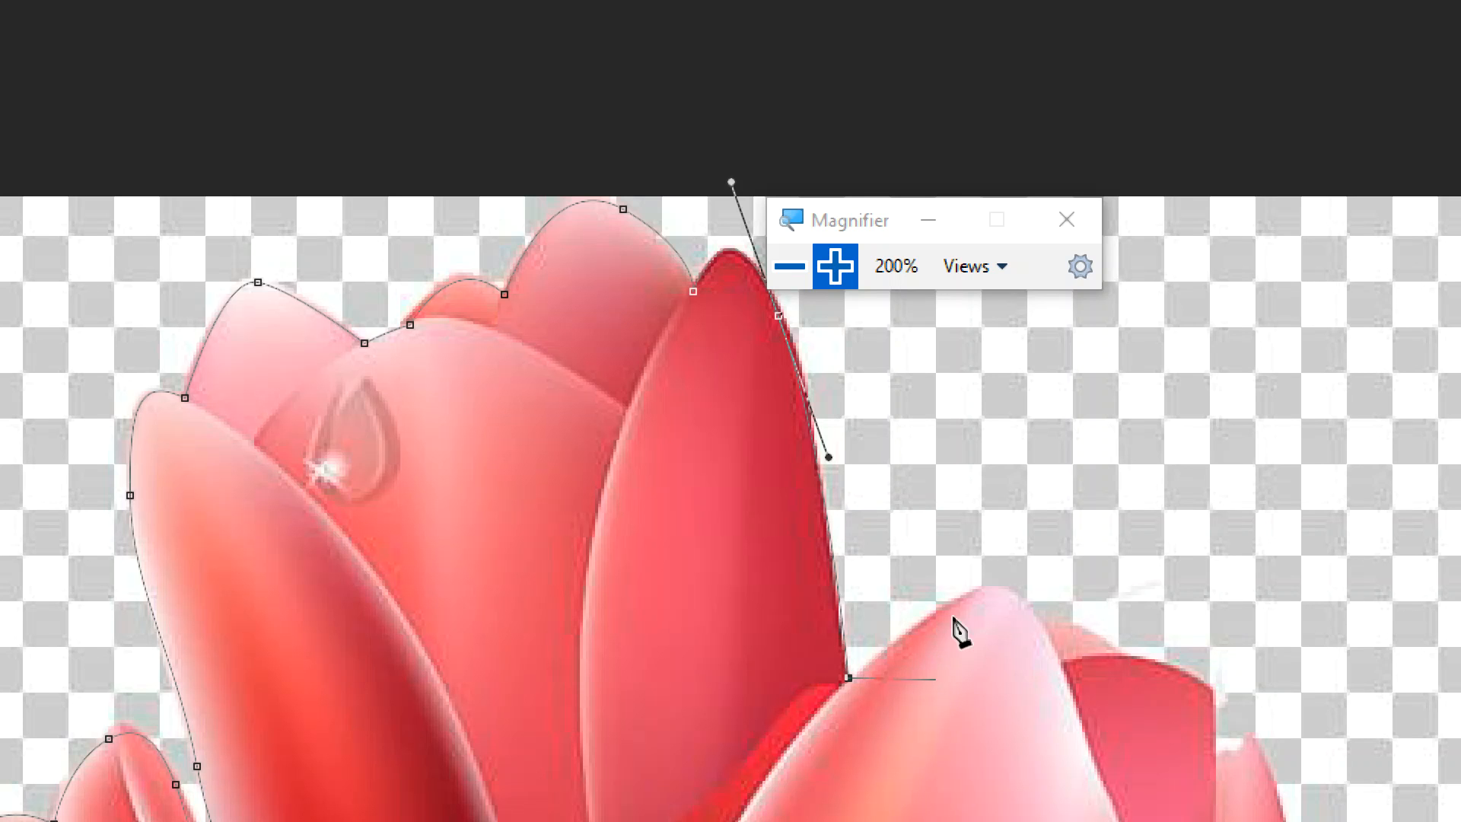
Redo the path around the right tulip's front petal tip, with an anchor where the rear pink petal emerges
left_click_drag(995, 587, 1038, 598)
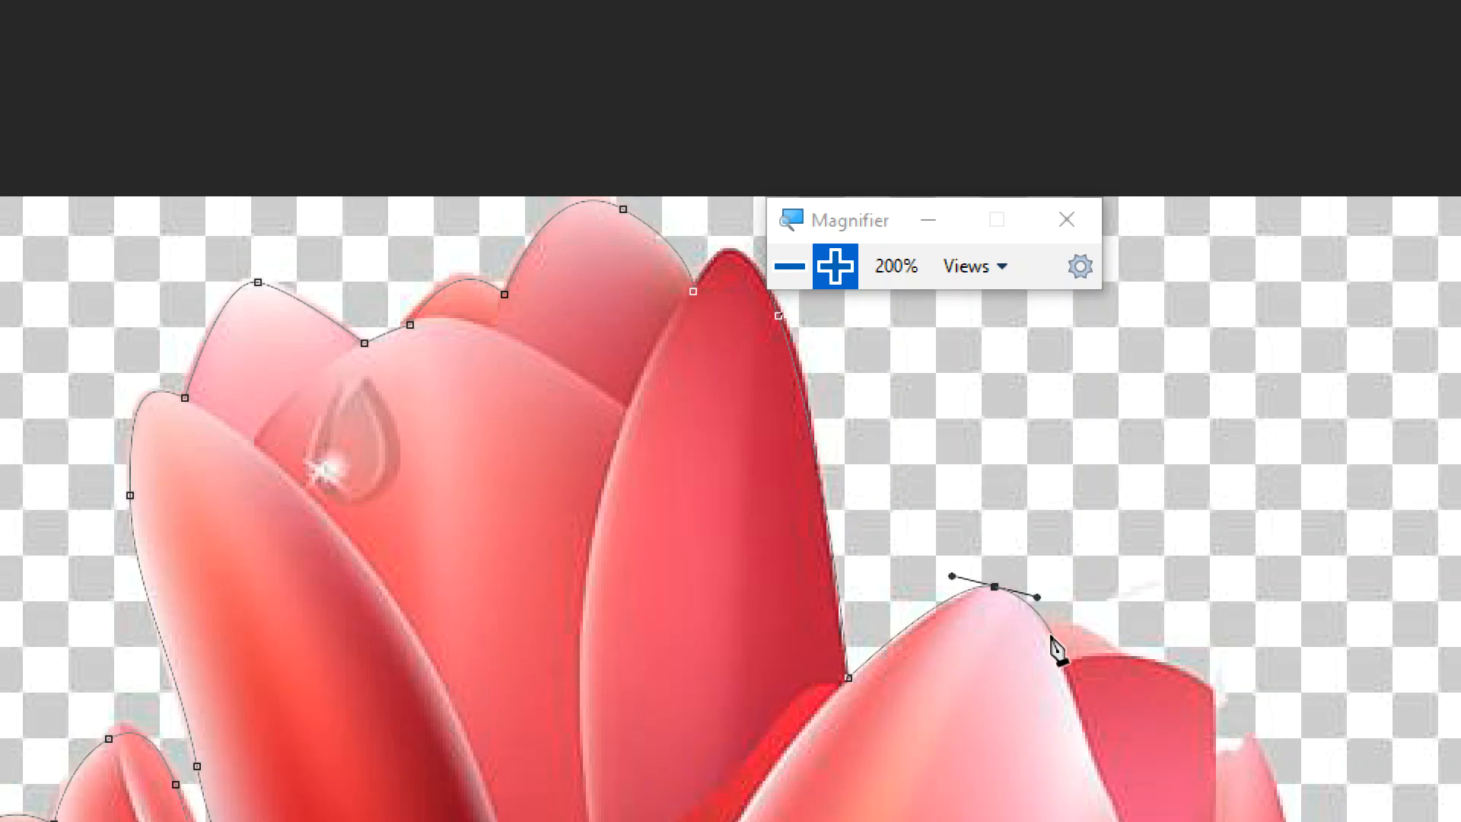
key("ctrl+z")
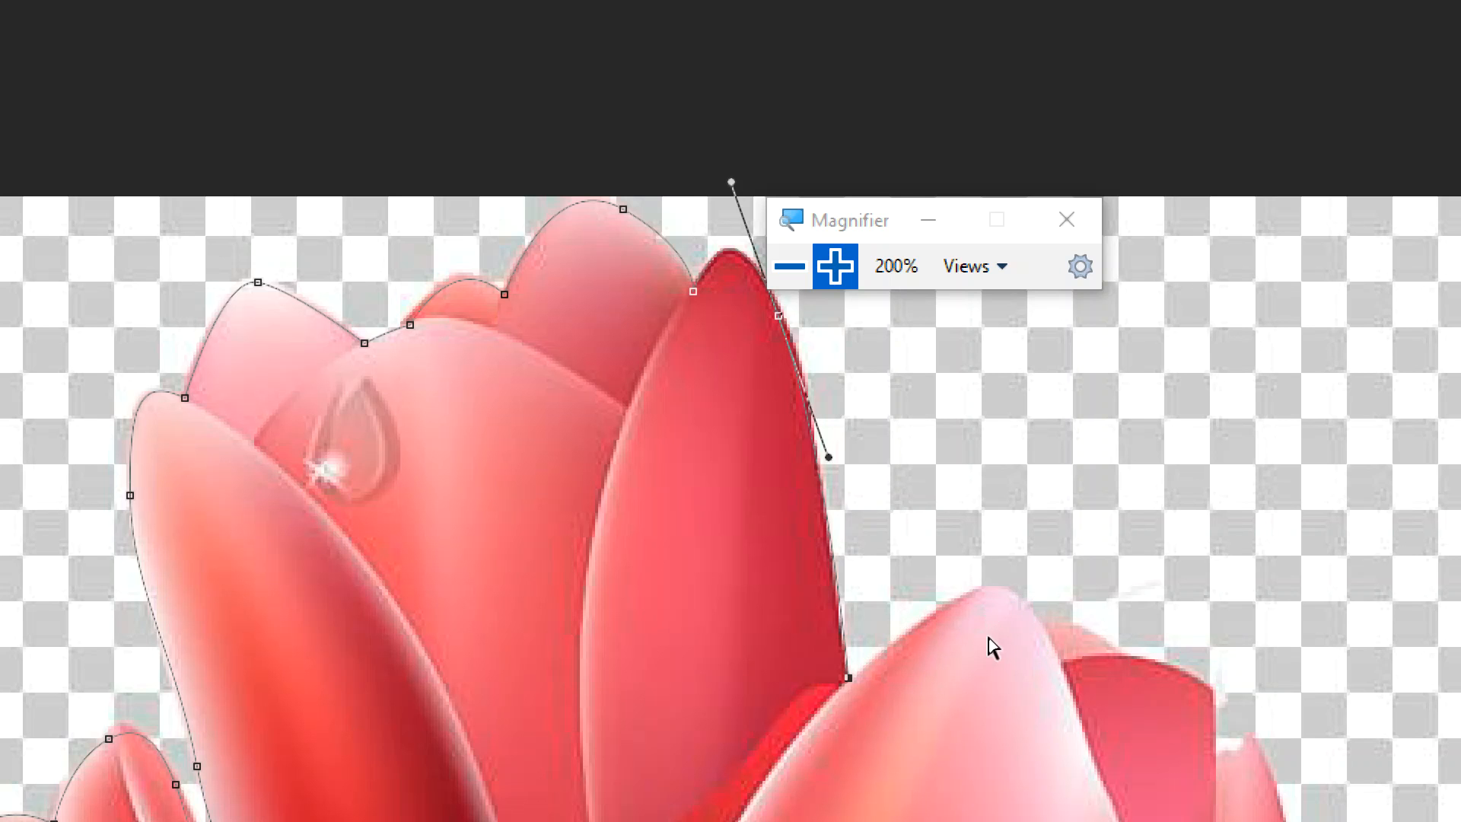
left_click(849, 686)
left_click_drag(1004, 591, 1043, 615)
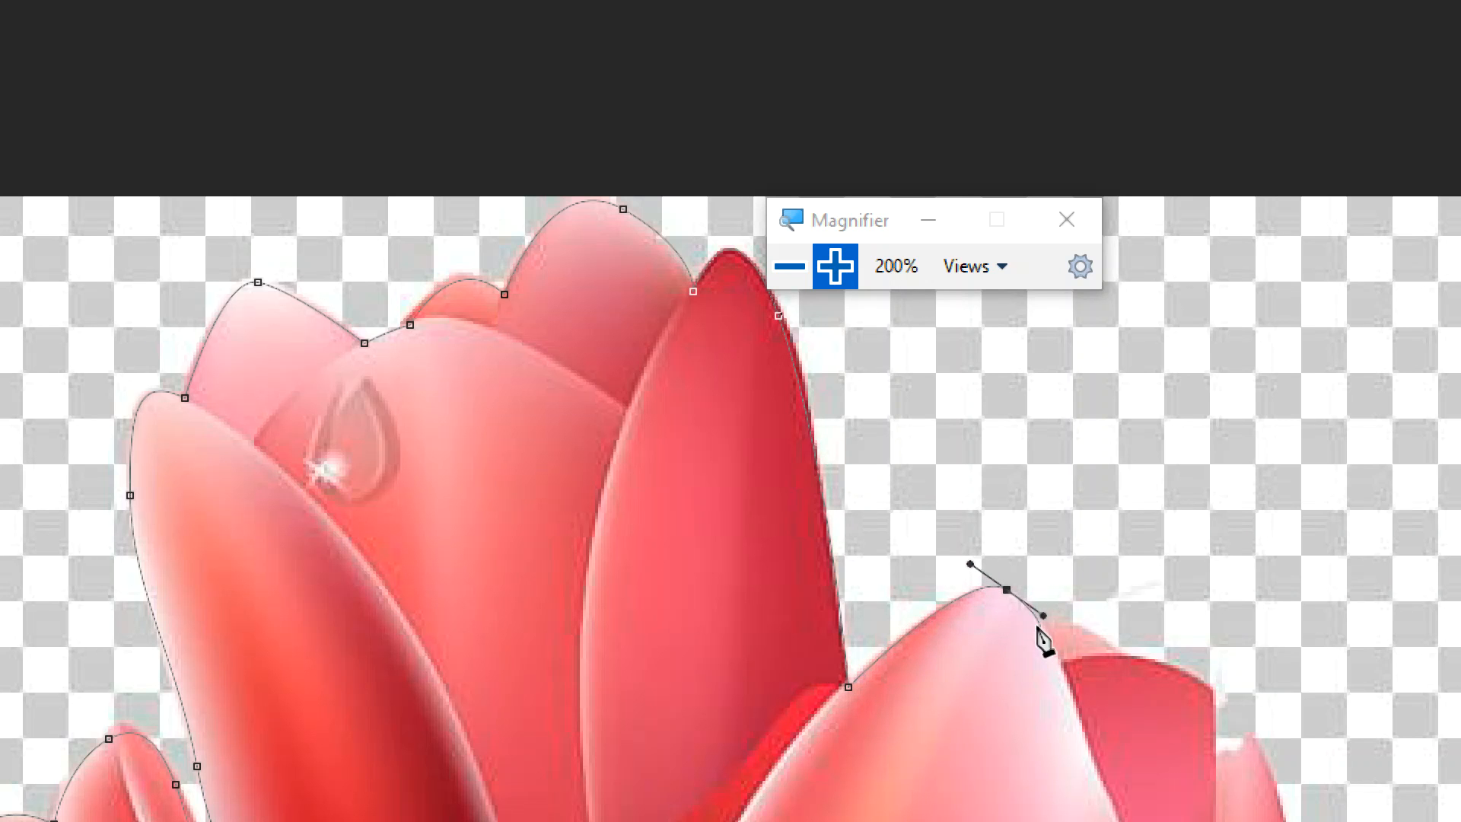
left_click(1037, 619)
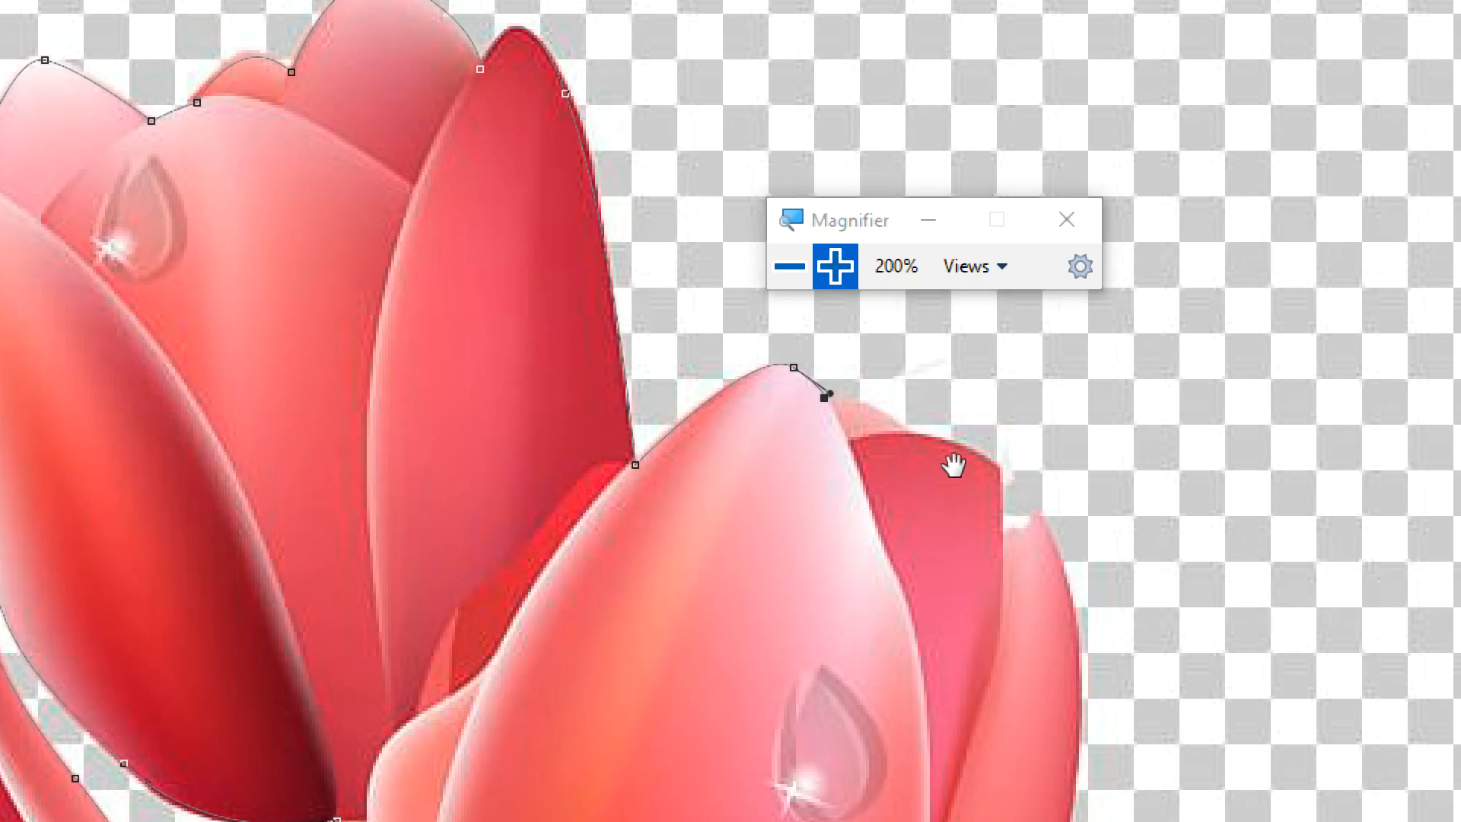
Trace the right tulip's rear petals and the gap beside them to a corner anchor on the outer right petal's tip
left_click_drag(935, 450, 952, 484)
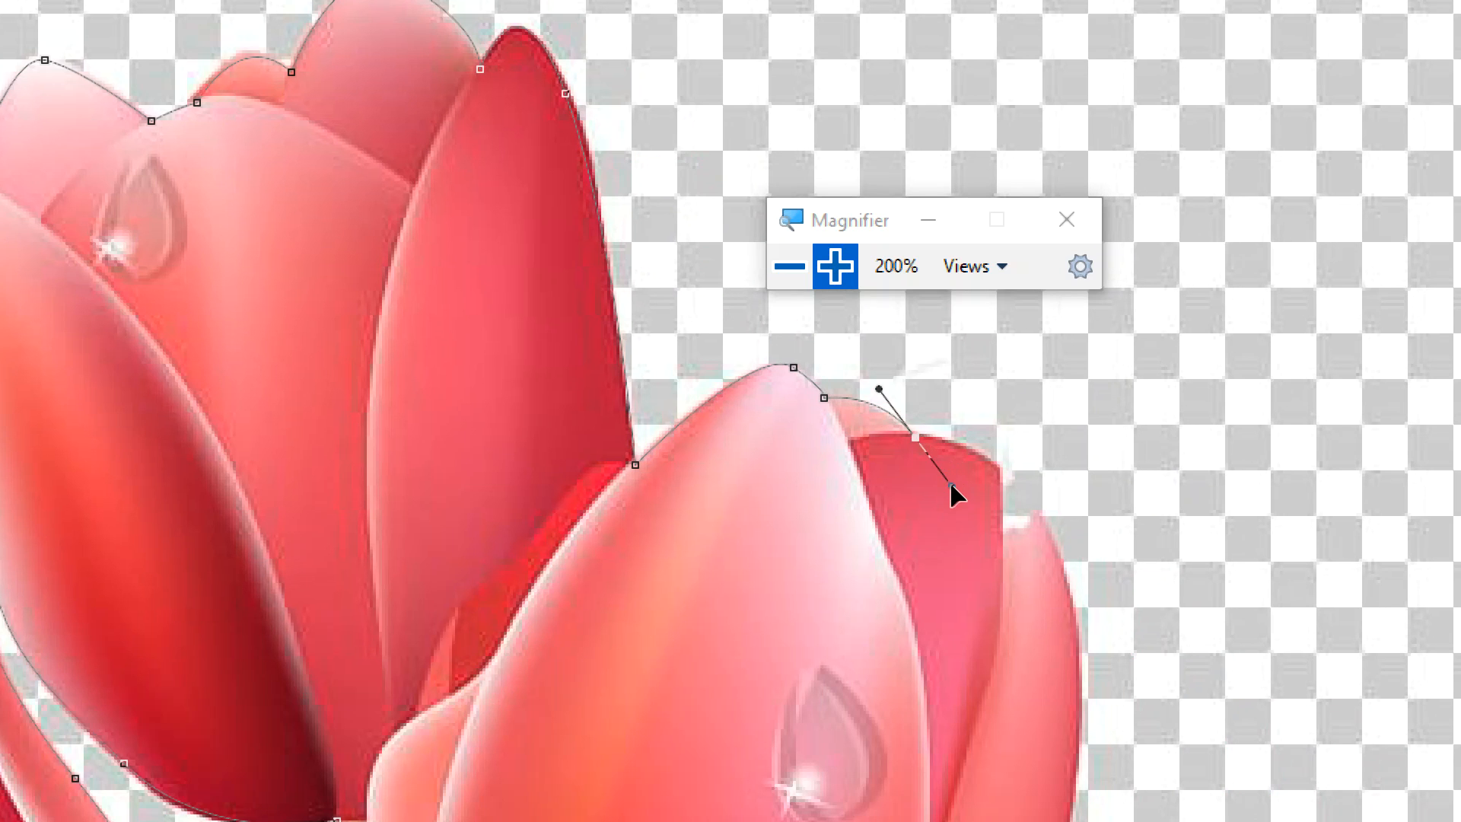
left_click(917, 438)
left_click_drag(1021, 497, 1022, 502)
left_click(1002, 475, "alt")
left_click(1004, 544)
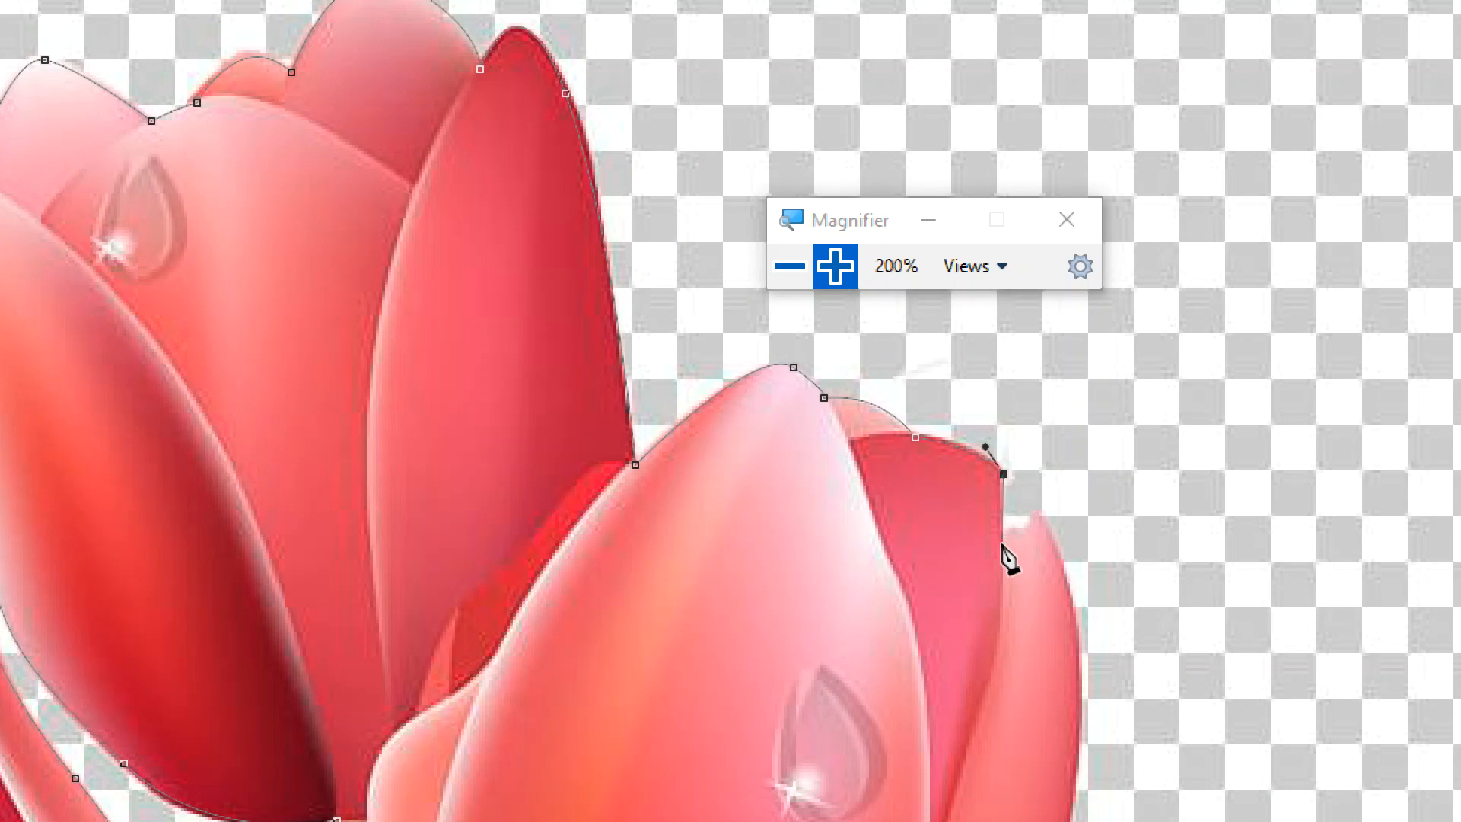
left_click_drag(1041, 492, 1040, 492)
left_click(1040, 514, "alt")
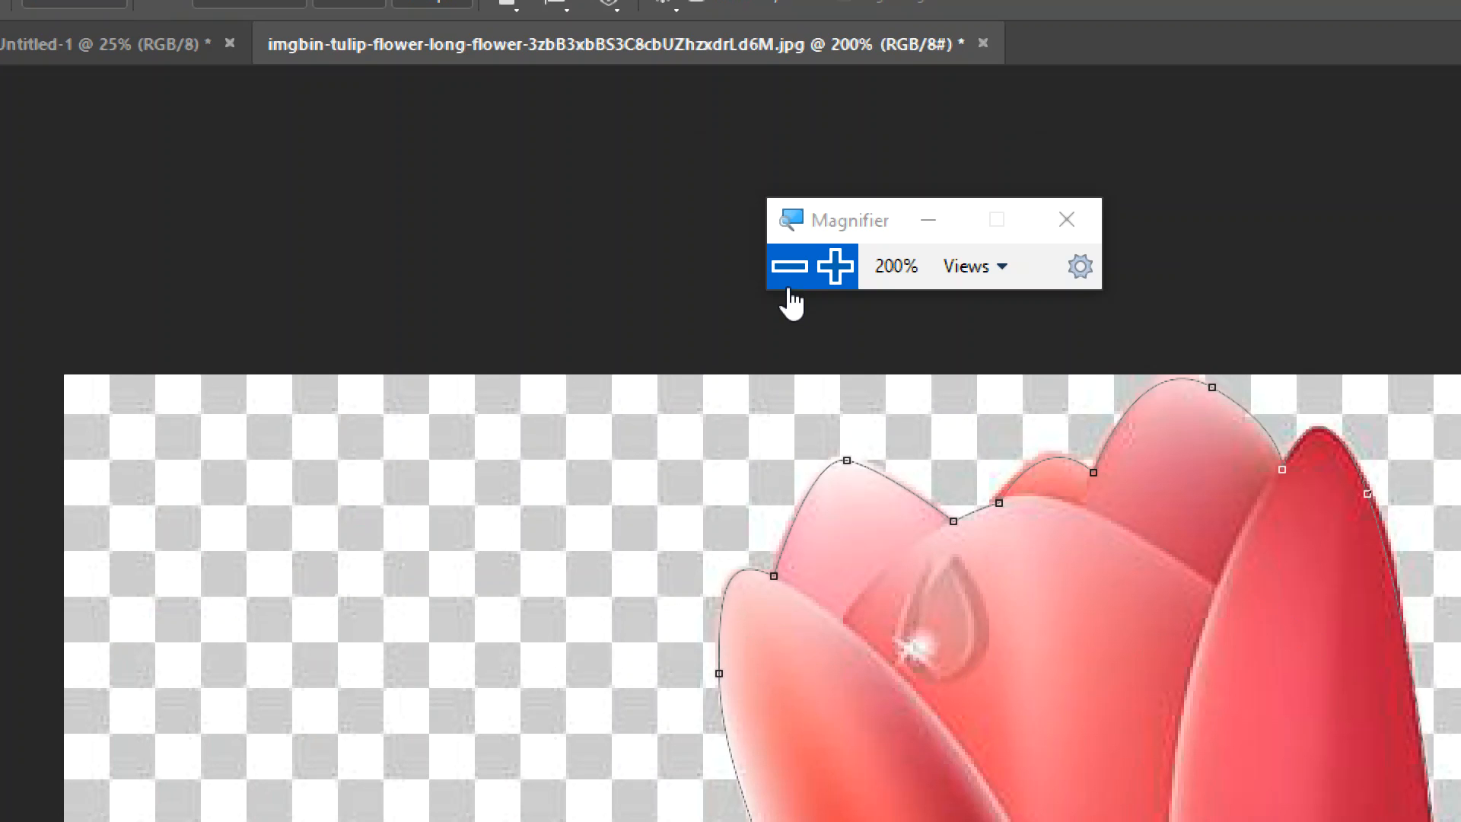
Return the screen magnification to 100% and trace the right tulip's outer right edge with a curve anchor, extending its handle
left_click(790, 266)
left_click(750, 270)
left_click_drag(914, 550, 890, 380)
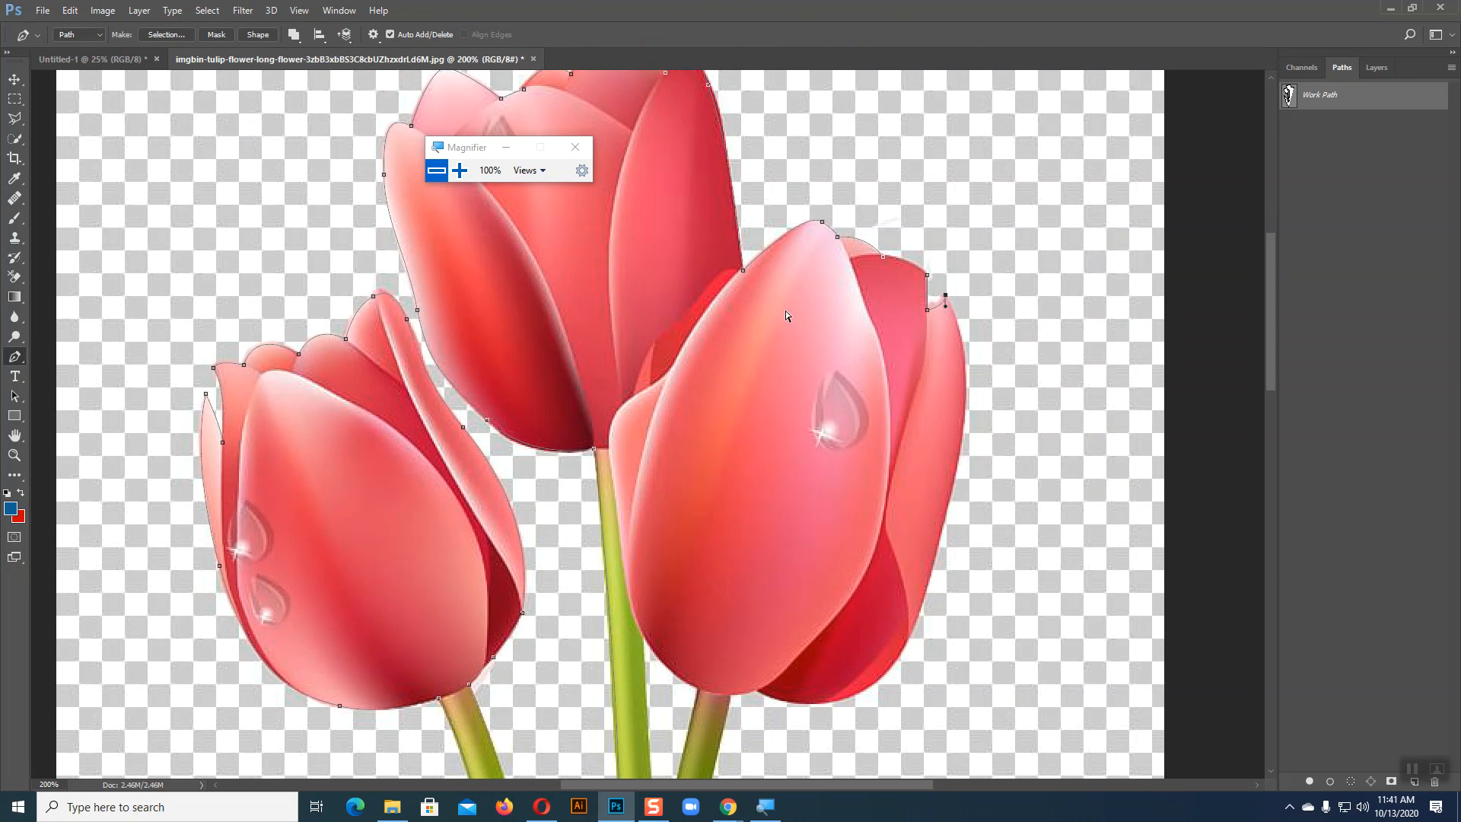
scroll(785, 311, "up", 5)
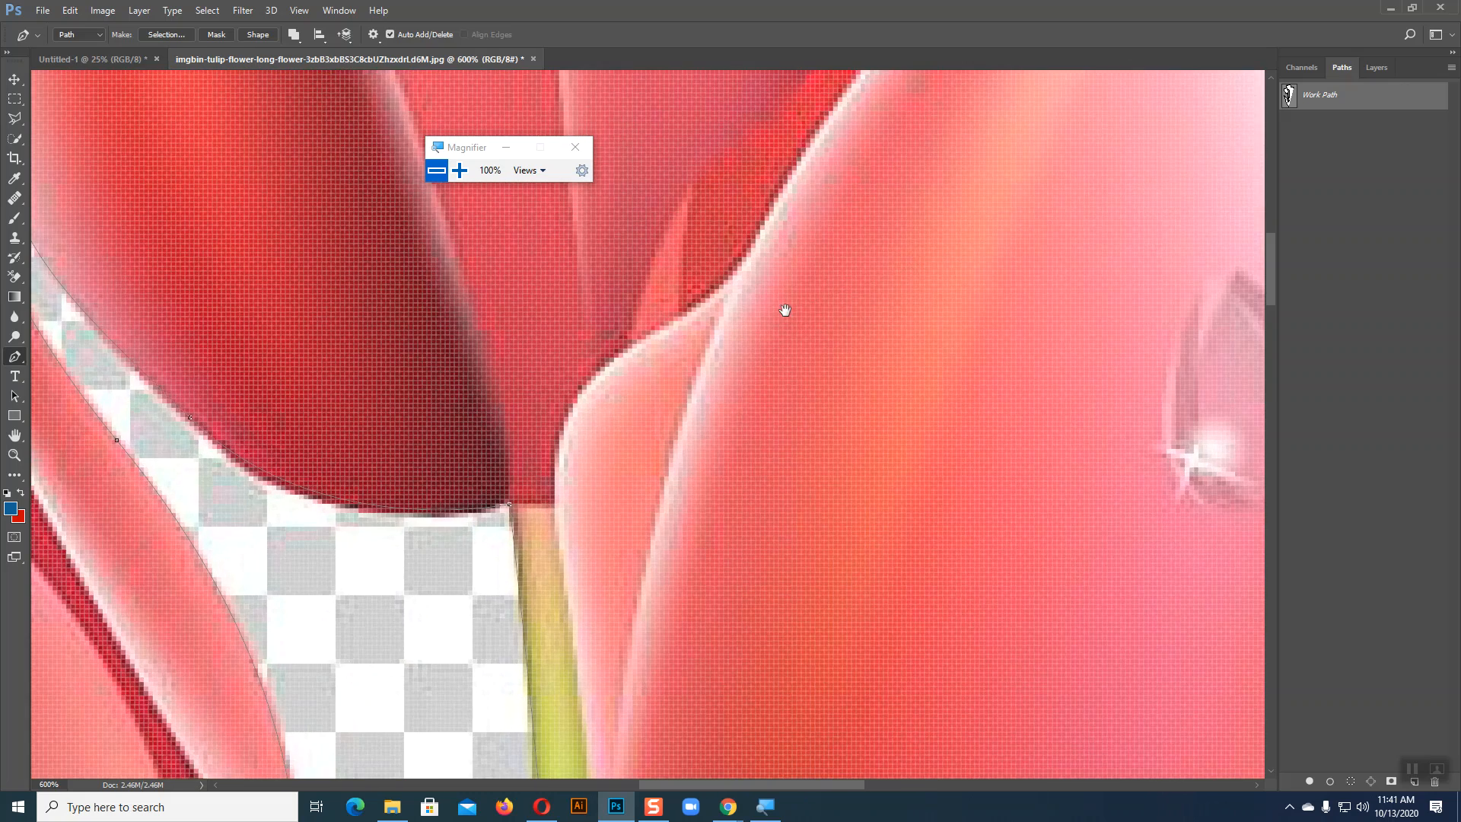
left_click_drag(880, 337, 675, 352)
left_click_drag(1157, 471, 707, 469)
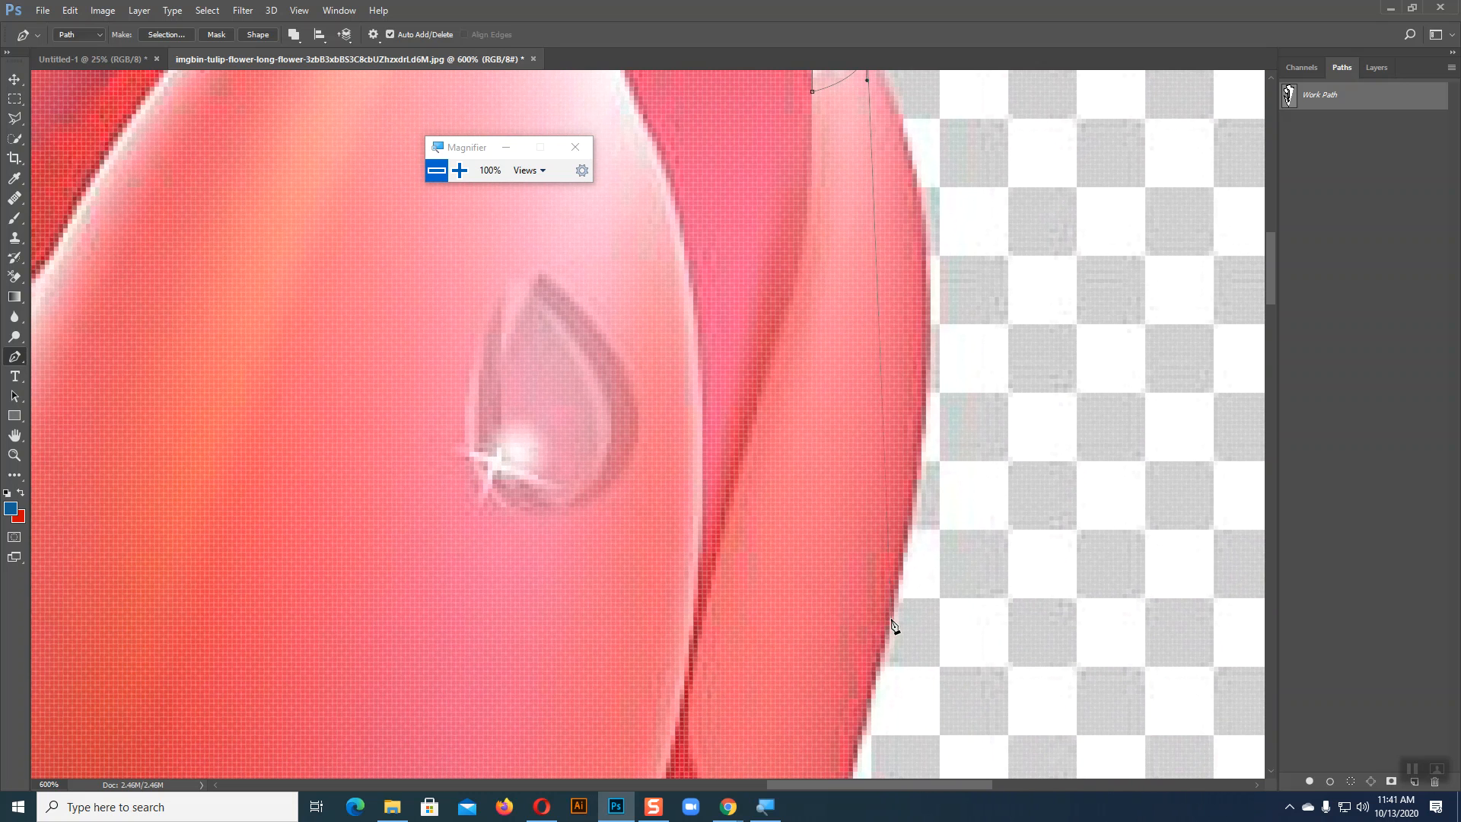
left_click_drag(888, 646, 881, 685)
left_click_drag(902, 564, 942, 473)
key("ctrl+z")
left_click_drag(877, 668, 865, 730)
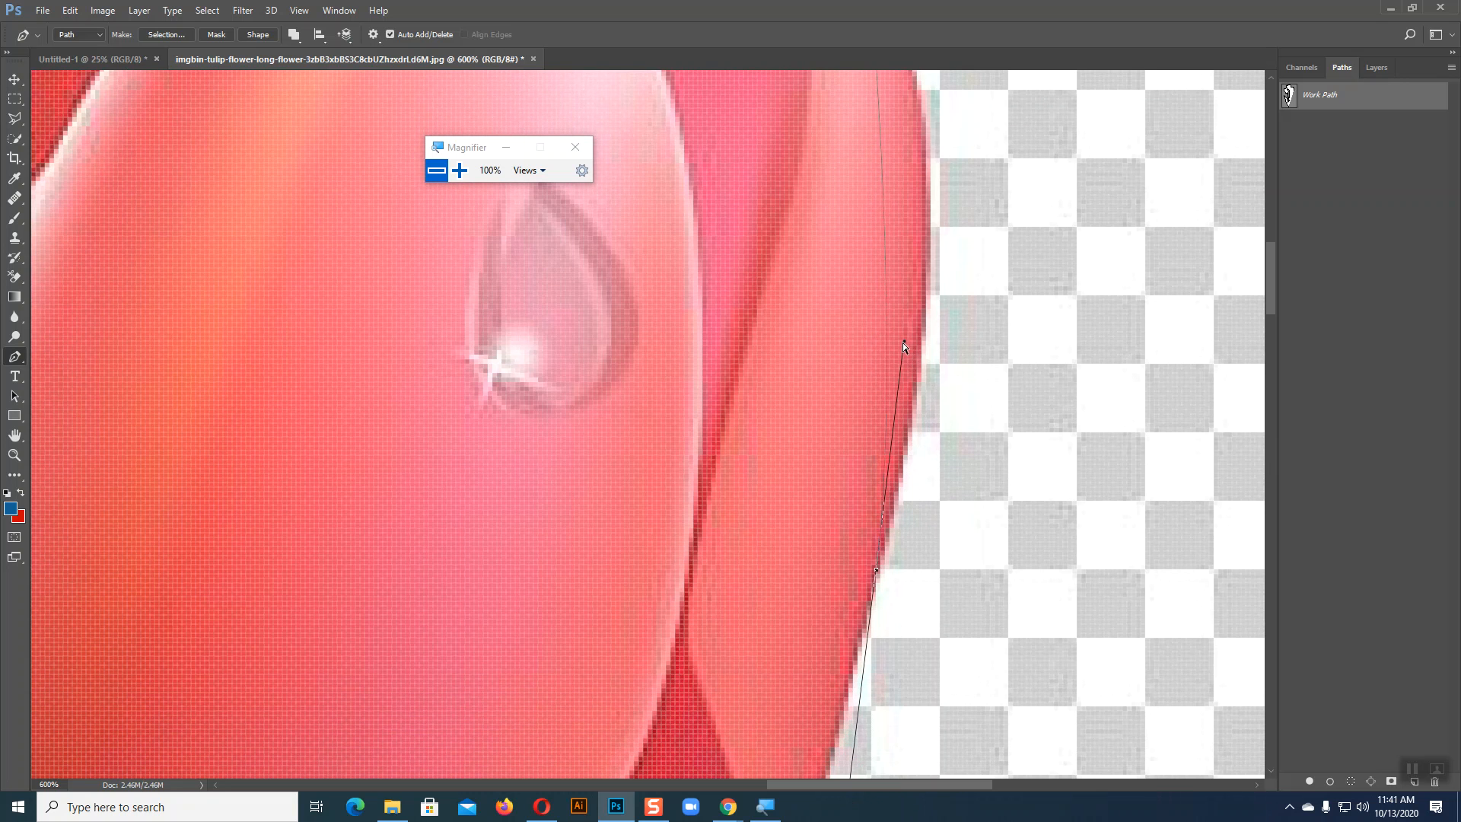
left_click_drag(907, 343, 994, 106)
Add a curve anchor on the right tulip's lower right edge and adjust its handle to follow the rounded base
key("space")
left_click_drag(1015, 342, 1031, 129)
key("space")
left_click_drag(876, 624, 868, 503)
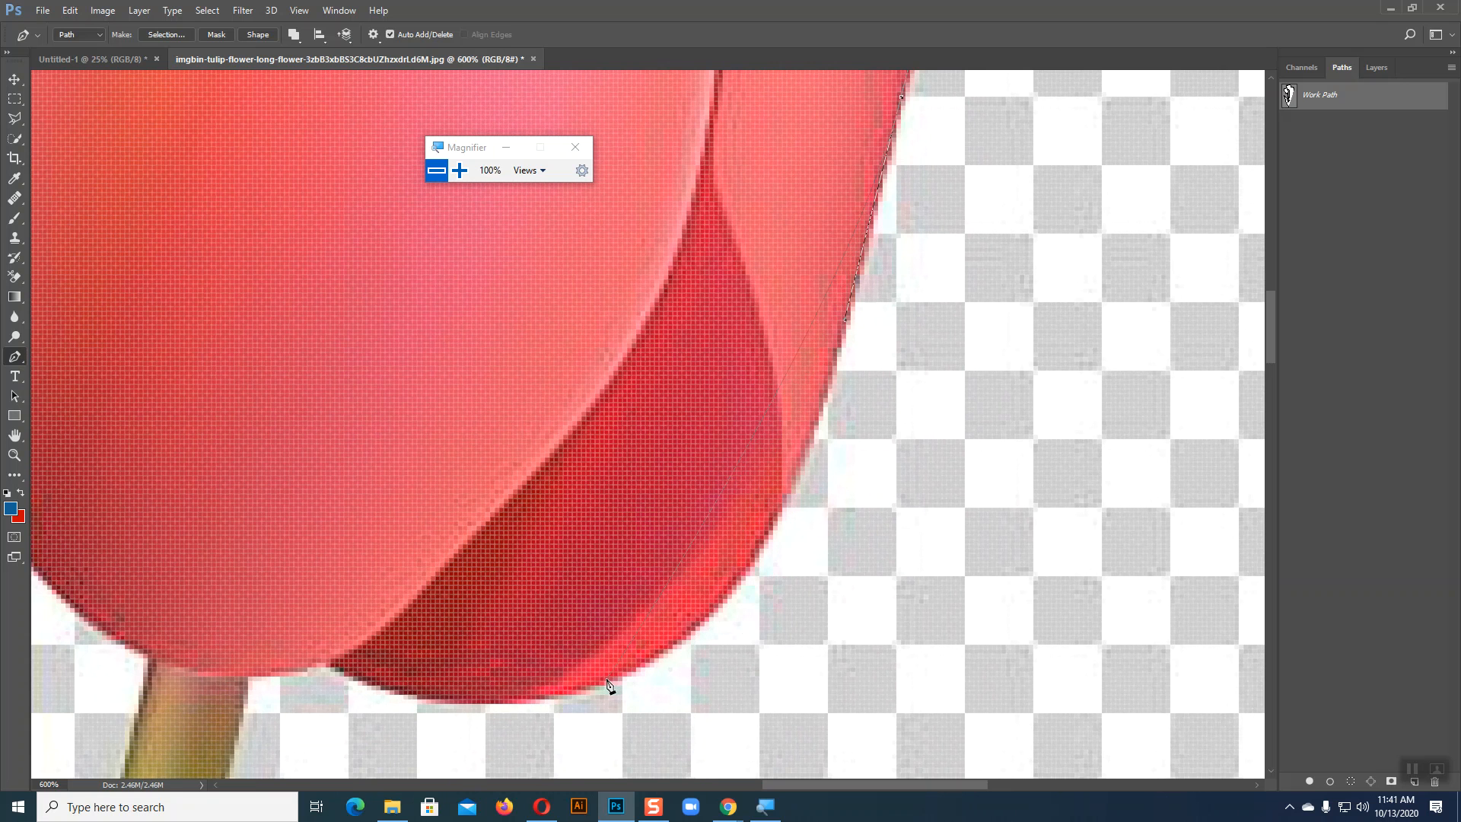
left_click_drag(591, 689, 548, 707)
left_click_drag(673, 664, 810, 605)
Trace the right tulip's underside past the petal overlap to a corner anchor at the stem's right edge
key("space")
left_click_drag(708, 712, 956, 584)
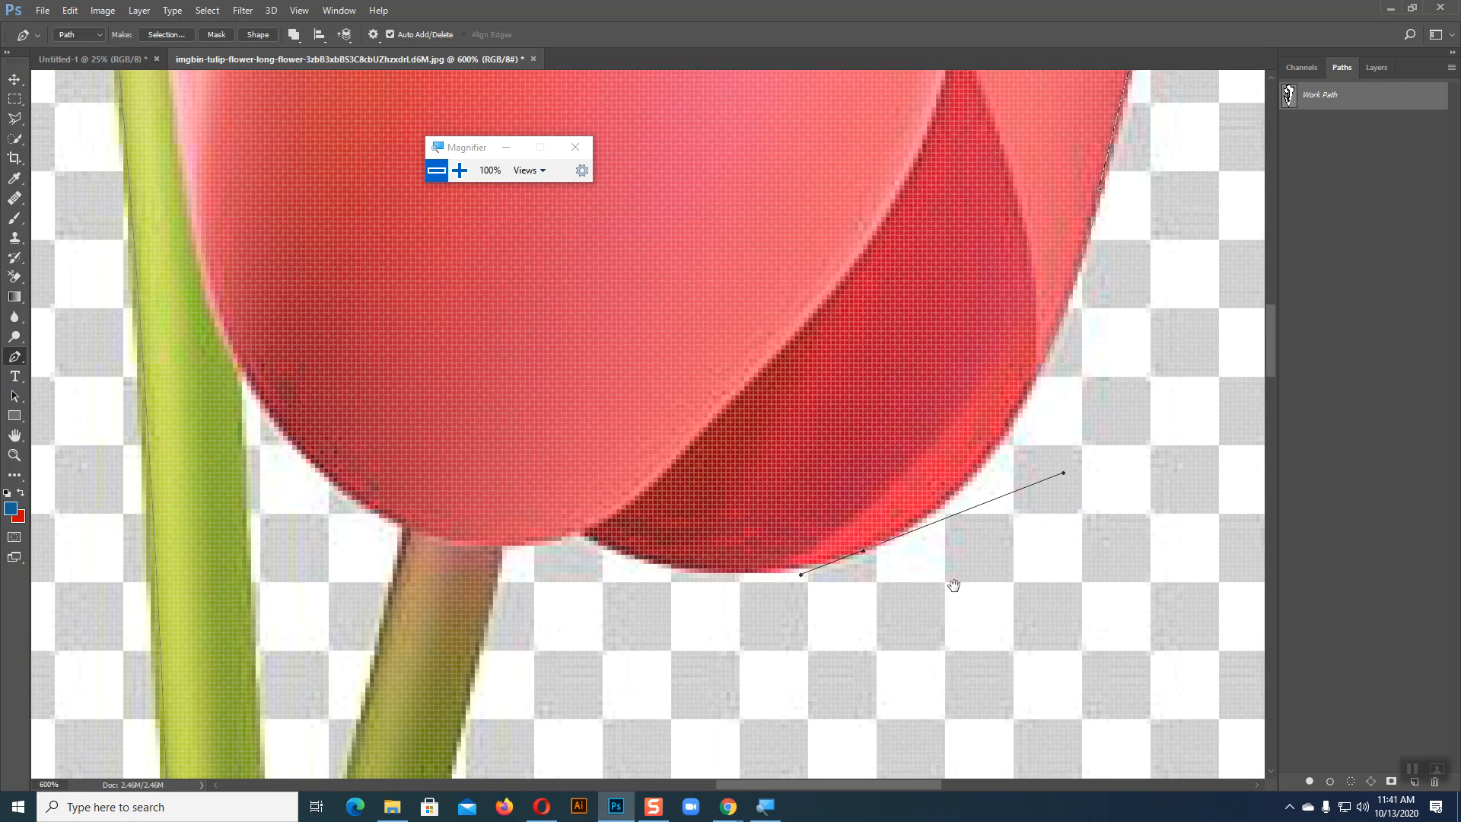
left_click_drag(585, 532, 523, 481)
left_click(502, 546)
left_click_drag(472, 545, 466, 542)
left_click(503, 547, "alt")
Trace the right stem's right edge down to the upper leaf, then the leaf's upper edge to a corner anchor at its tip
left_click_drag(570, 586, 664, 160)
left_click_drag(667, 568, 674, 472)
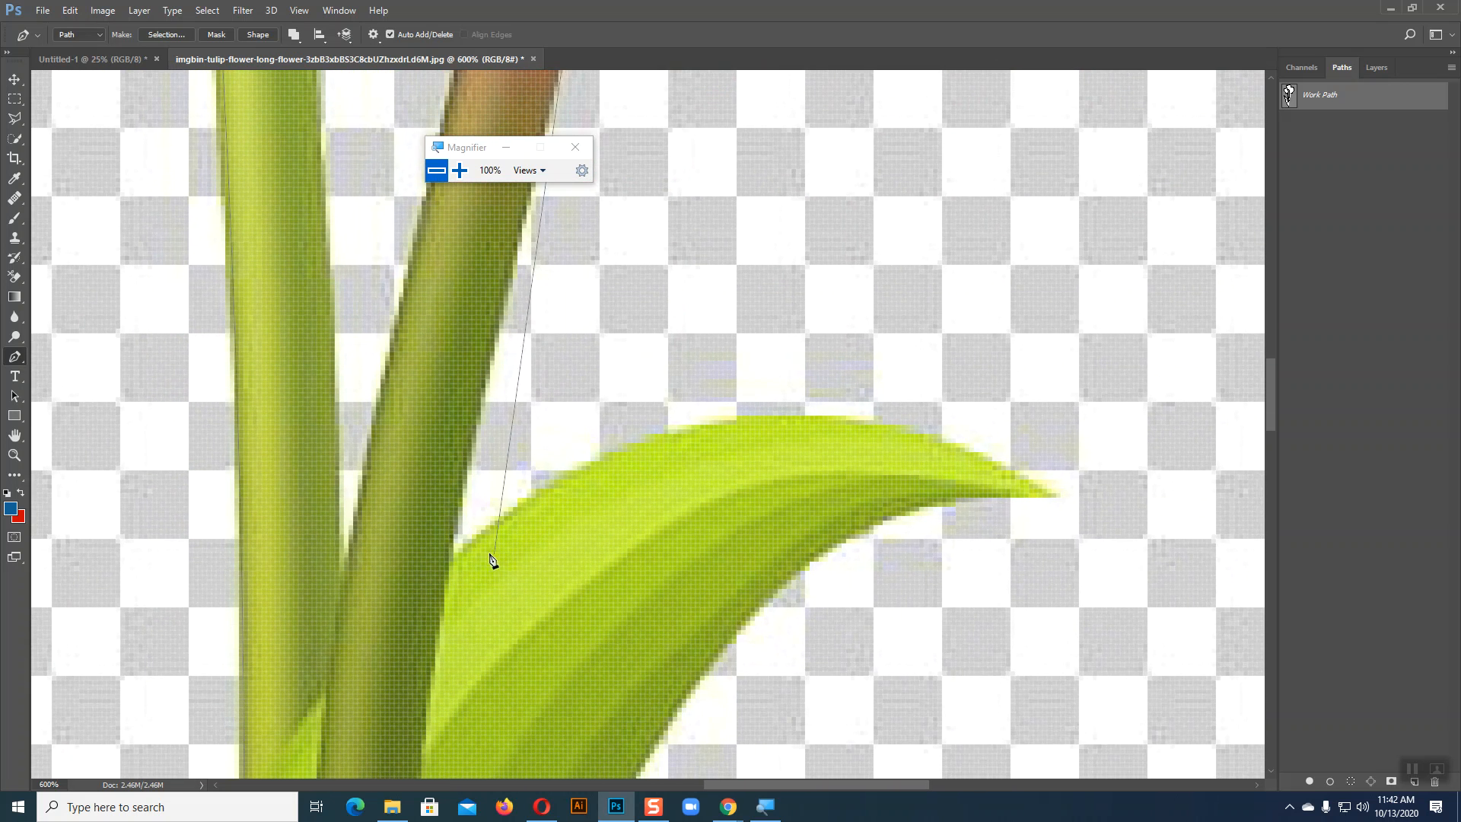
left_click_drag(450, 562, 418, 719)
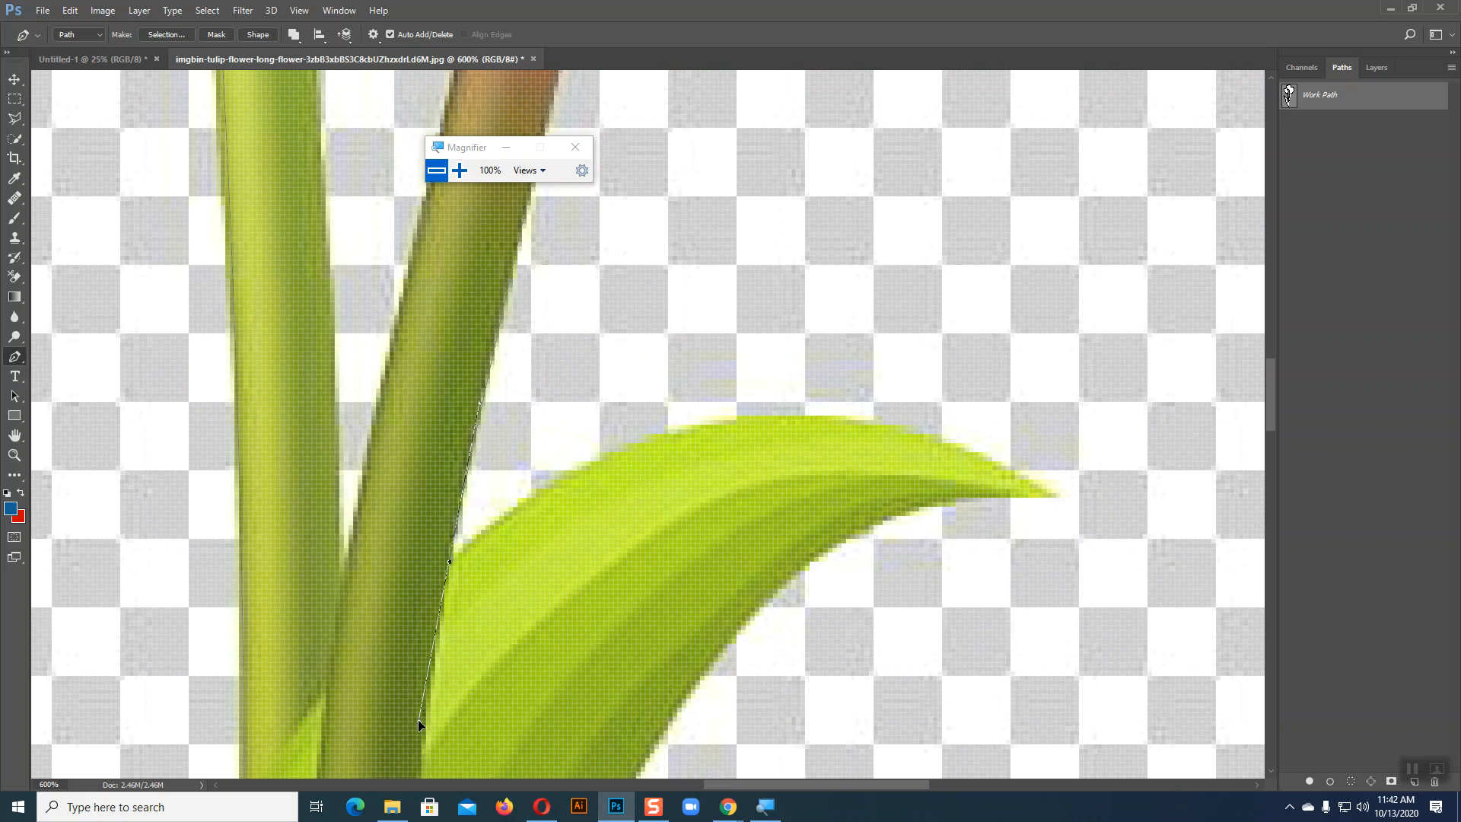
left_click(450, 563)
left_click_drag(1056, 498, 1134, 713)
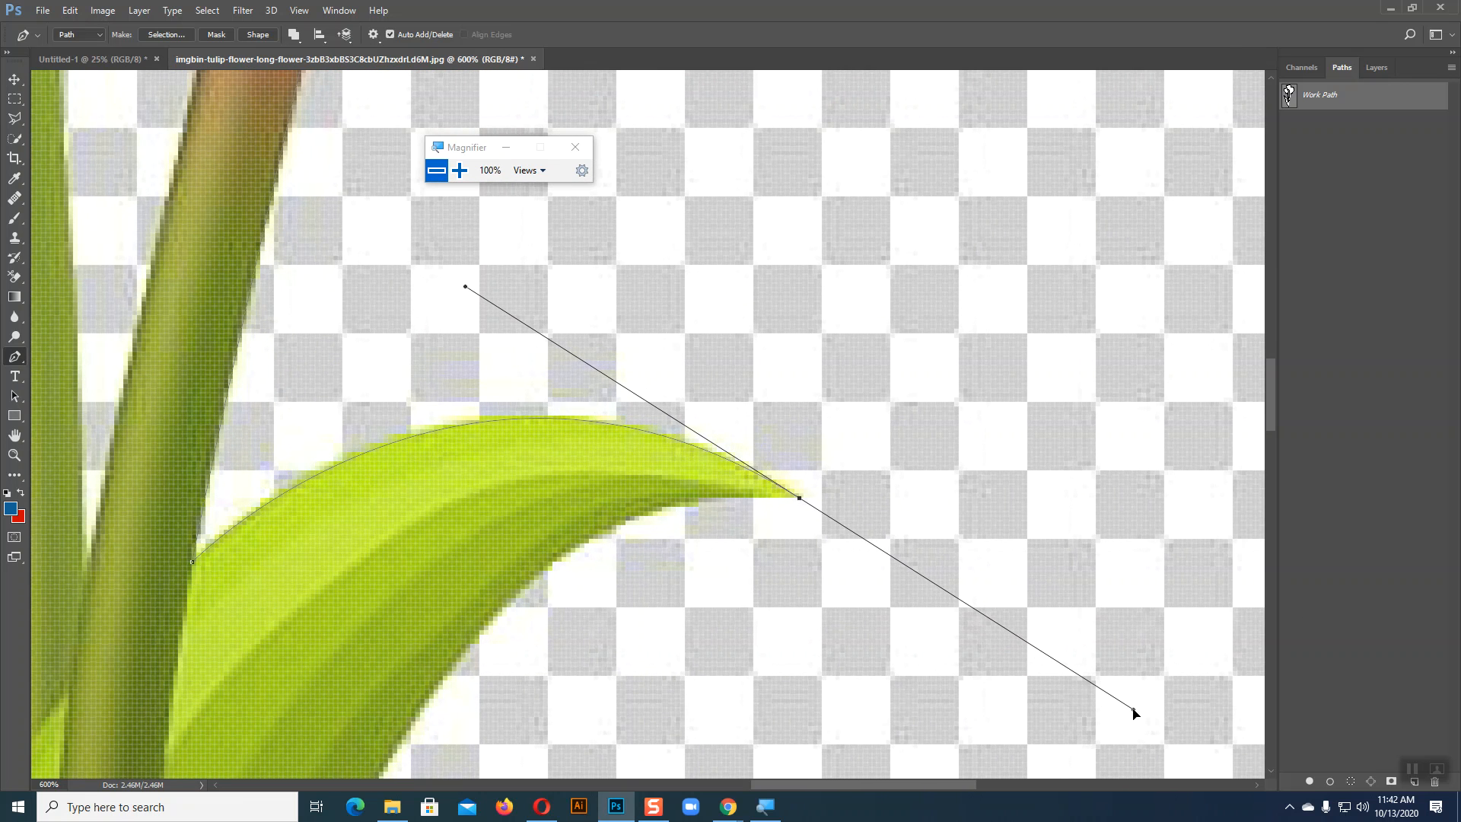
left_click(801, 500)
Trace the upper leaf's lower right edge with a curve anchor, down to an anchor where it meets the lower leaf
scroll(835, 509, "down", 5)
scroll(451, 656, "down", 7)
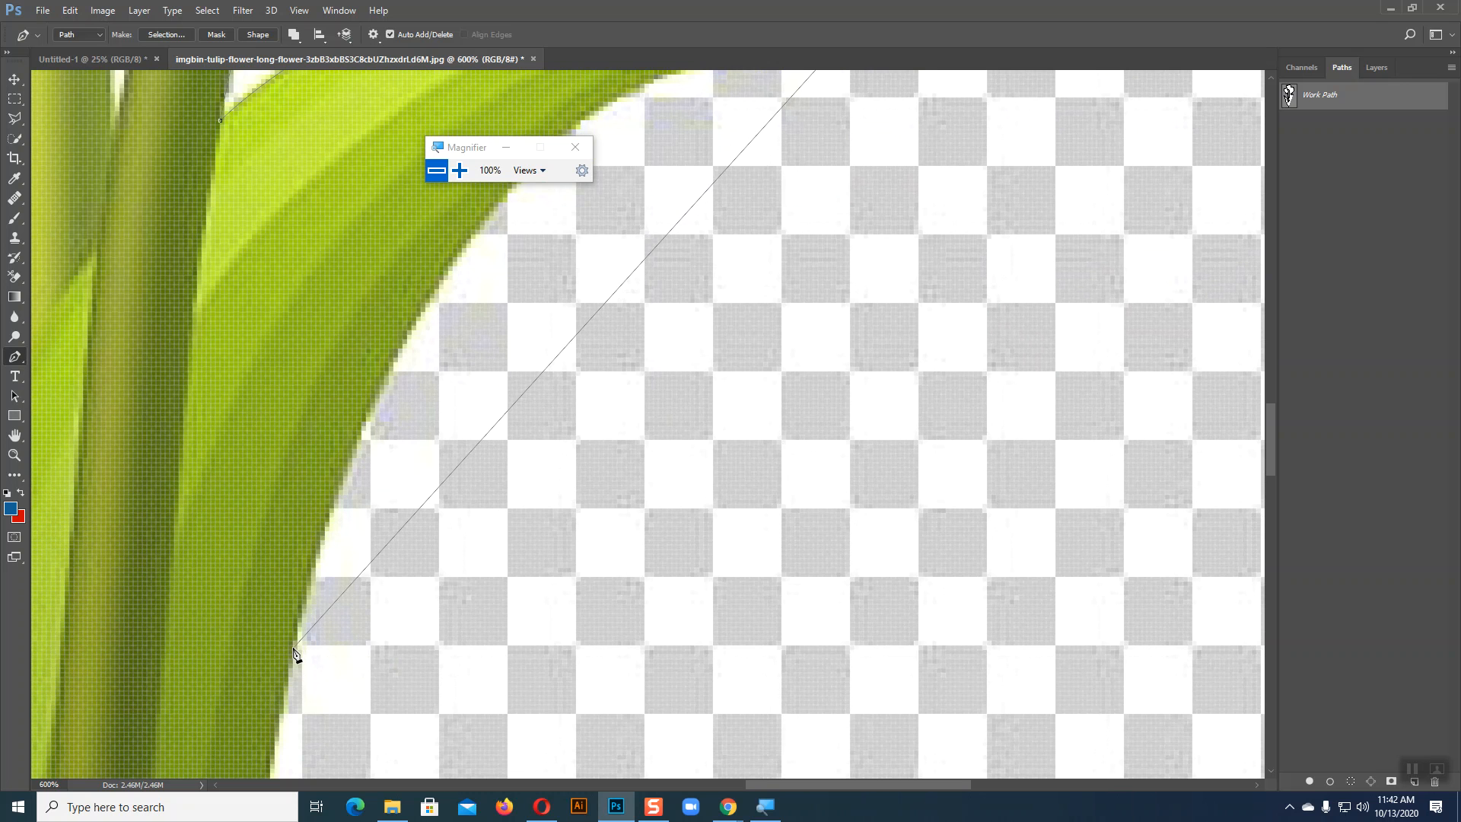
left_click_drag(293, 649, 262, 726)
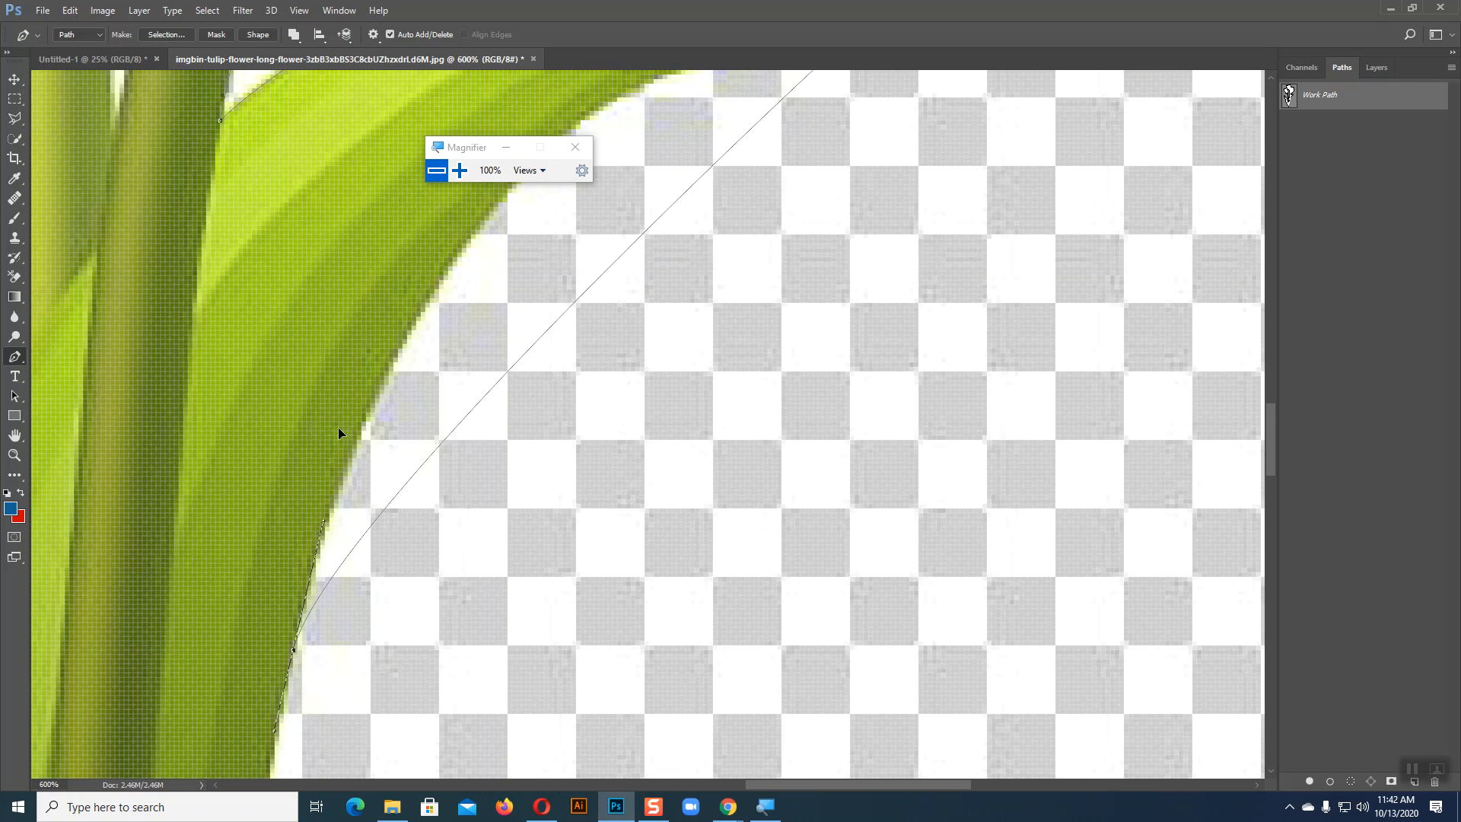
scroll(424, 147, "up", 6)
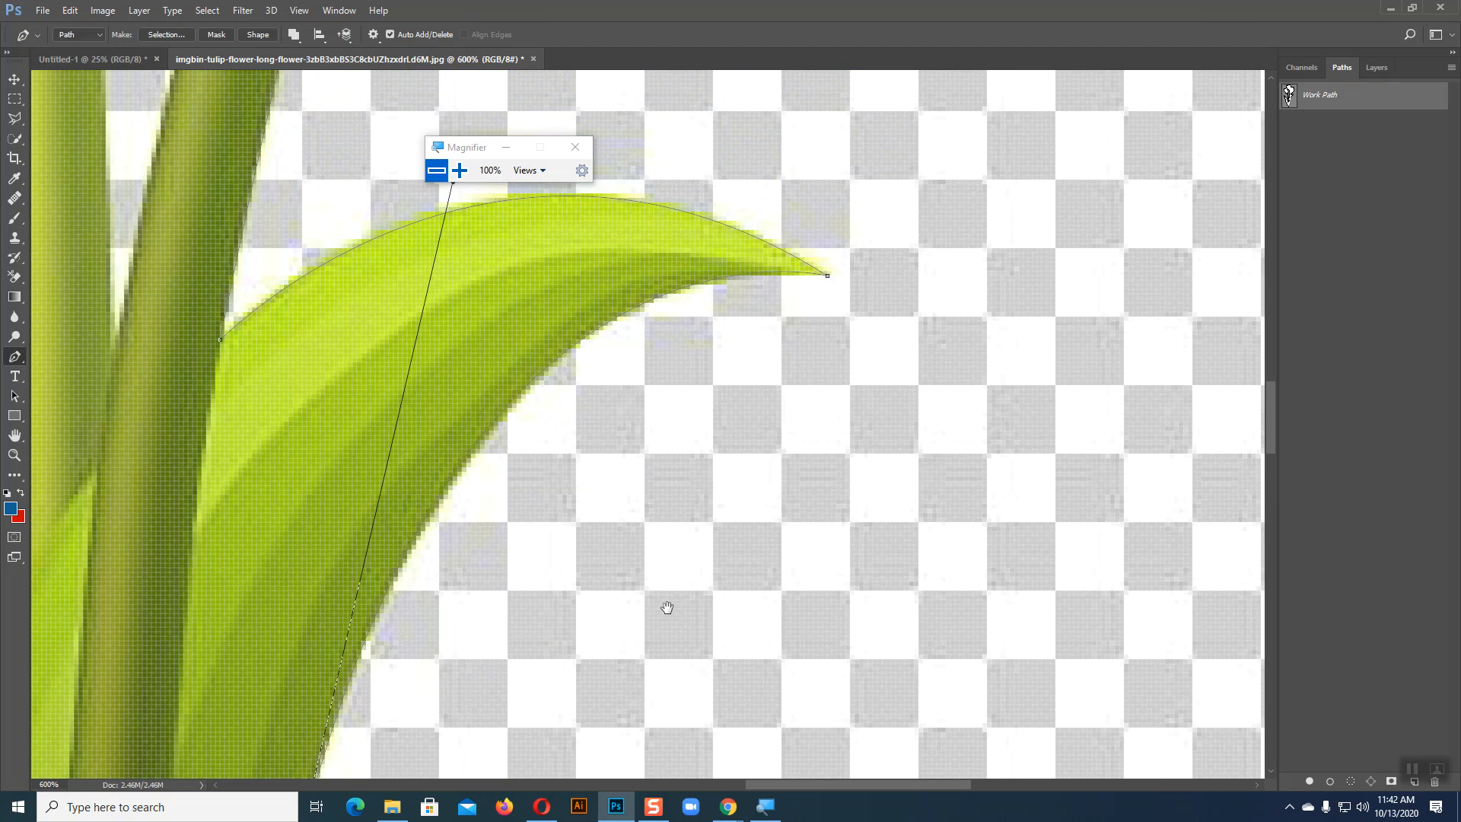
scroll(665, 607, "down", 20)
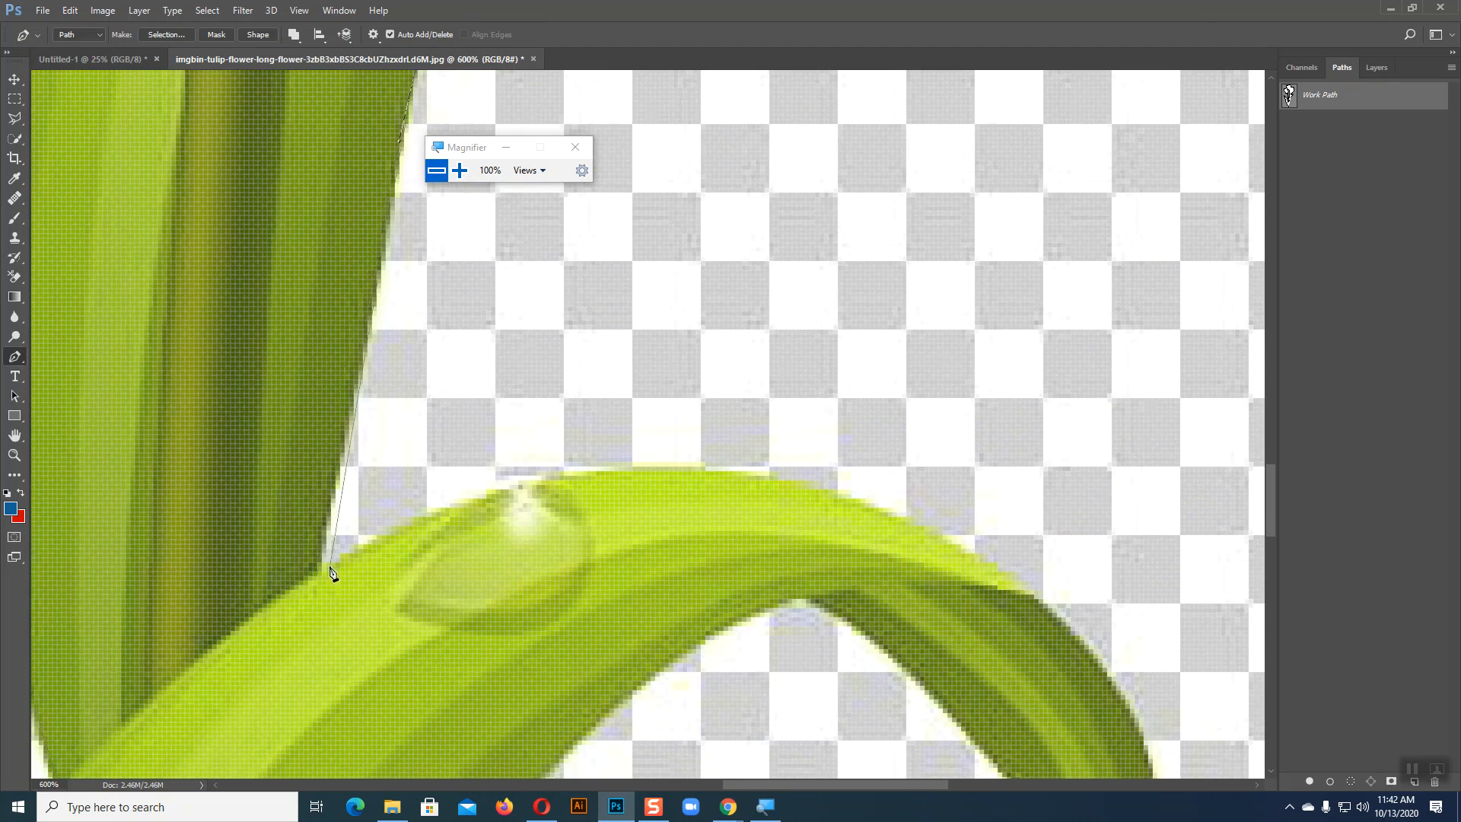
left_click(318, 573)
Trace the lower right leaf's upper edge to a curve anchor at its fold, extending the handle to match the arch
scroll(875, 567, "down", 1)
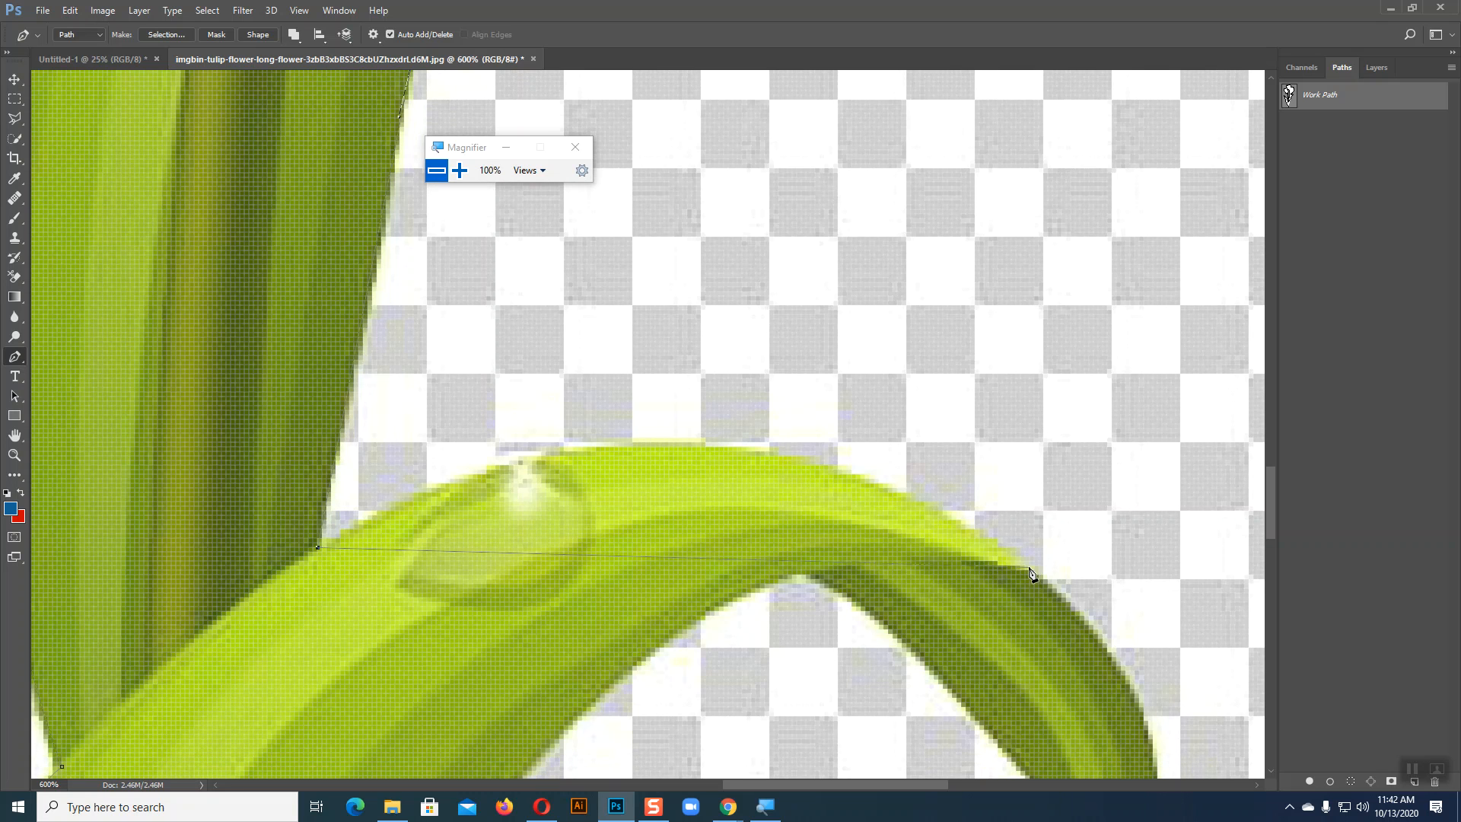
left_click_drag(1031, 570, 1167, 688)
left_click_drag(896, 457, 686, 307)
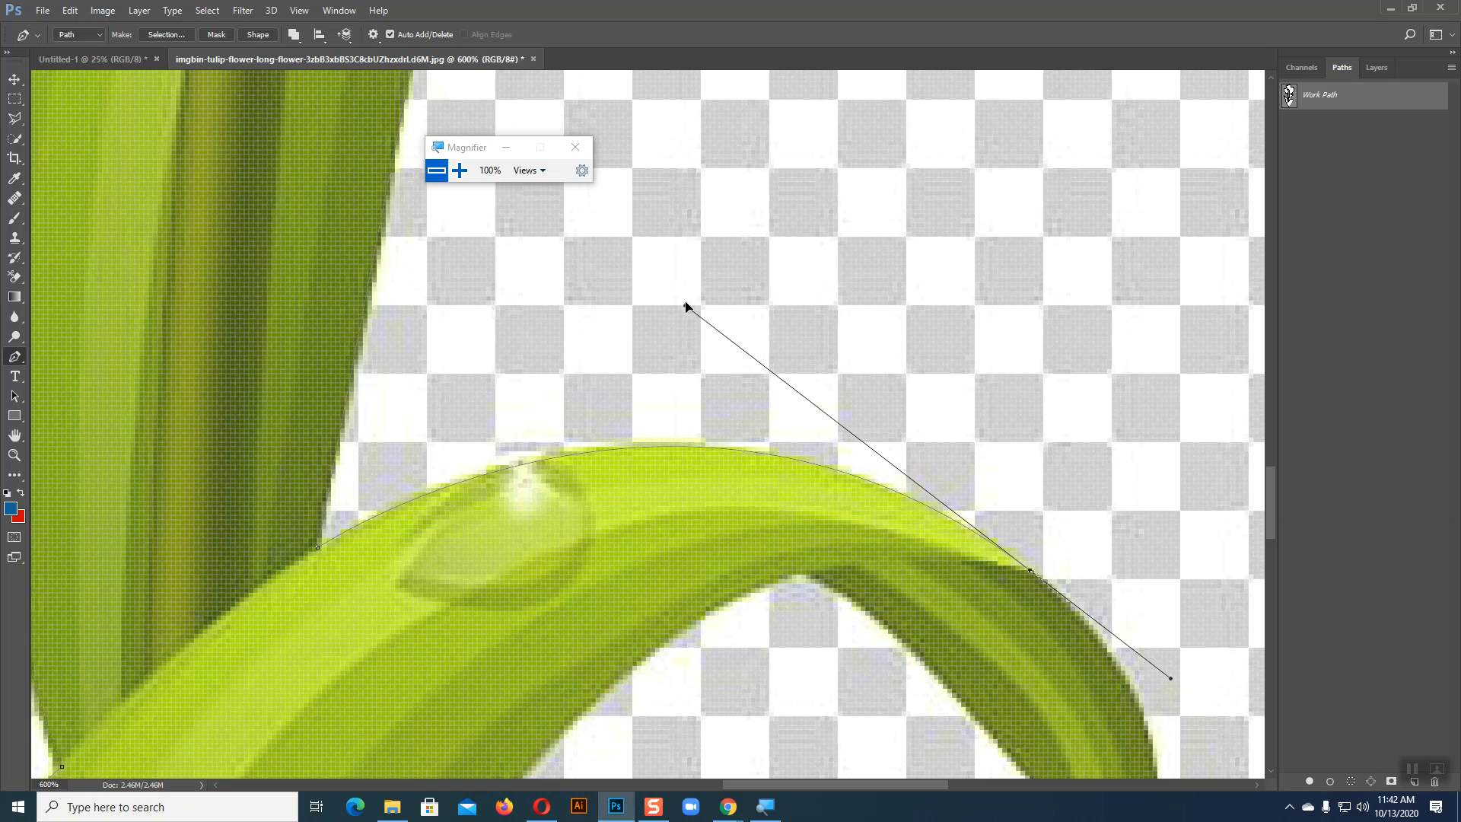
Trace the lower right leaf's outer edge from the fold down to its pointed tip, ending in a corner anchor
left_click_drag(929, 672, 827, 378)
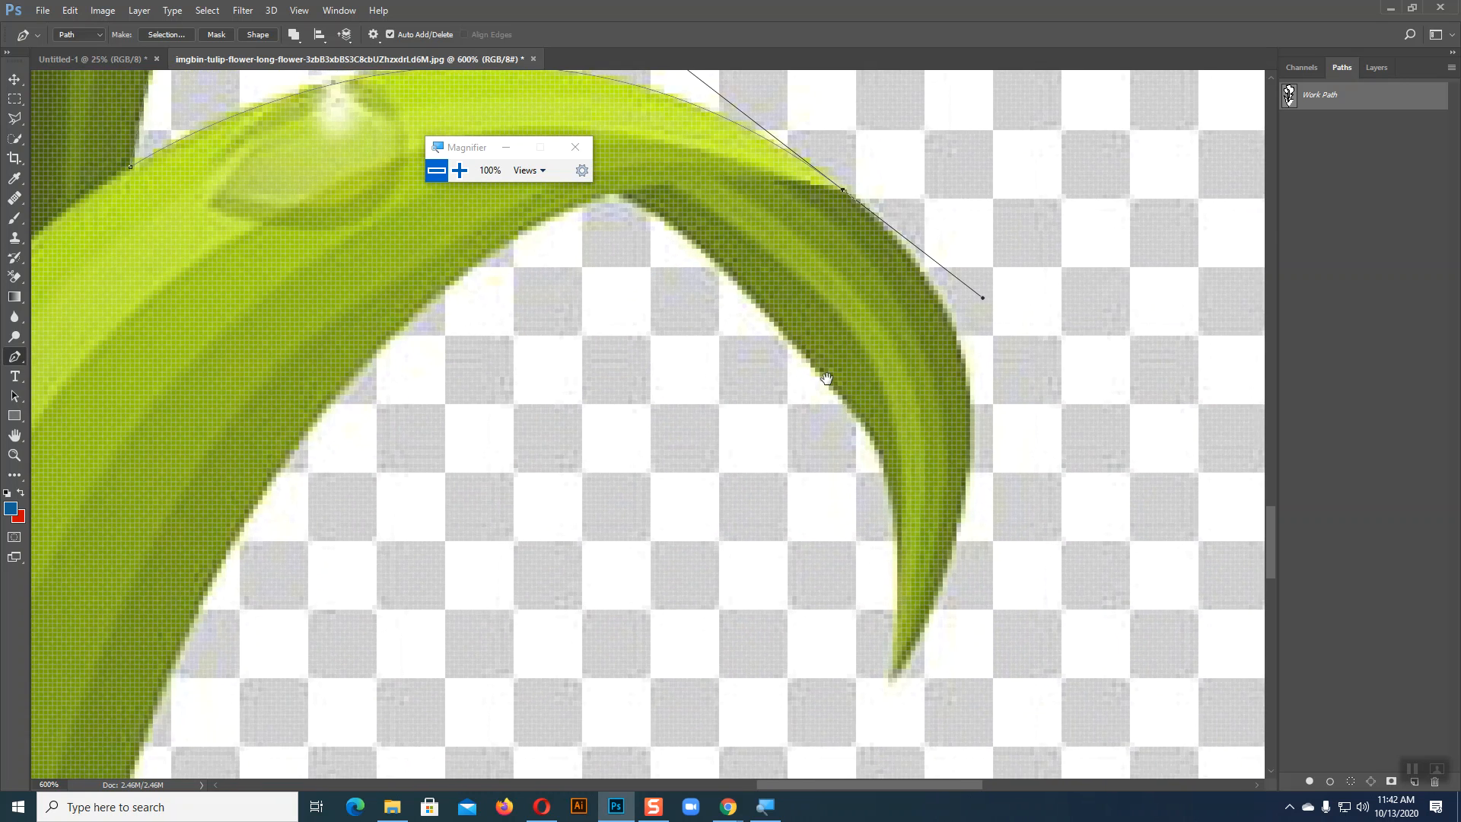
left_click_drag(896, 683, 844, 677)
scroll(913, 522, "up", 2)
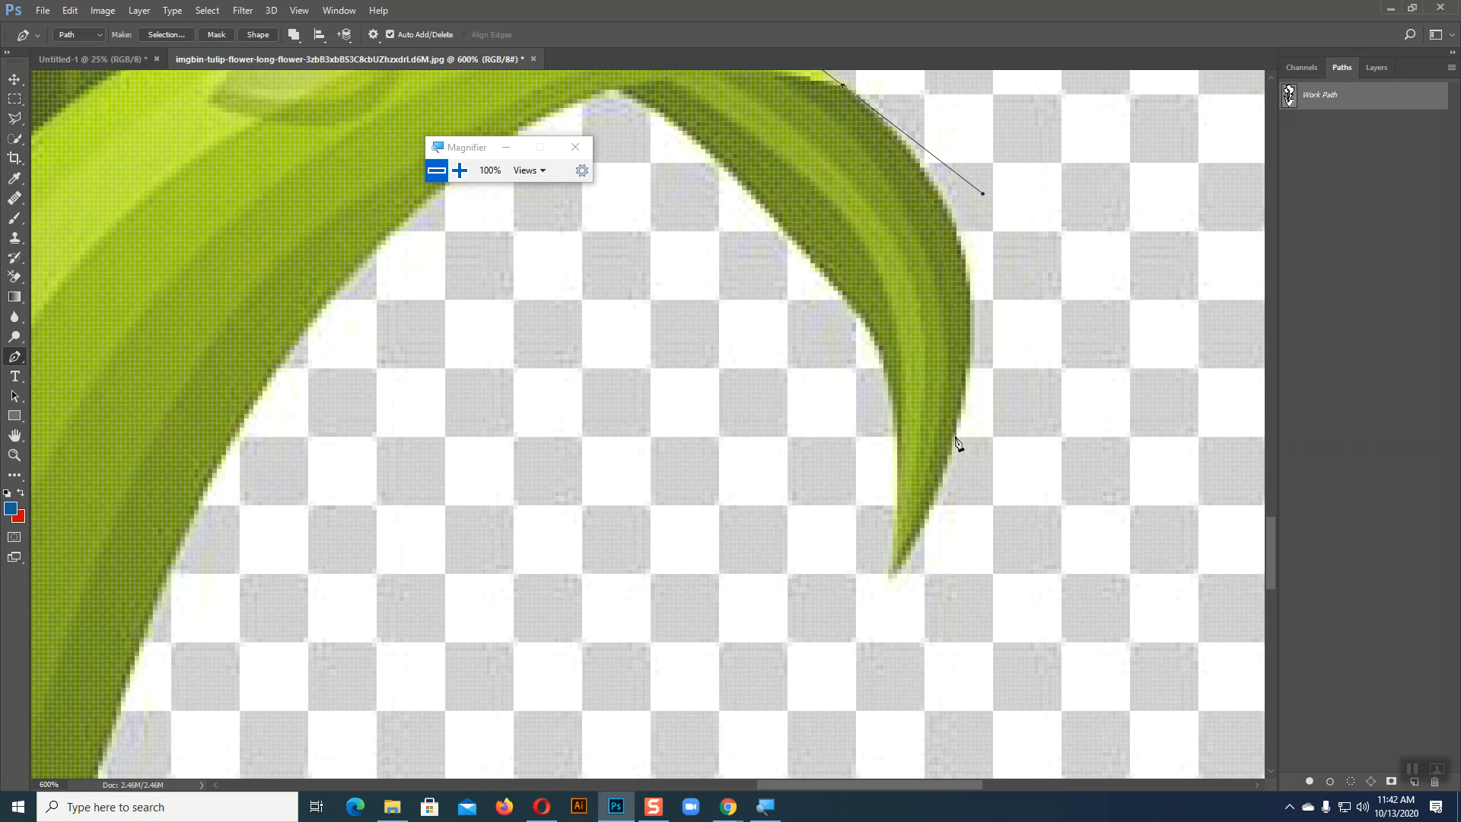
left_click_drag(952, 438, 929, 581)
left_click(953, 439)
left_click_drag(894, 577, 868, 618)
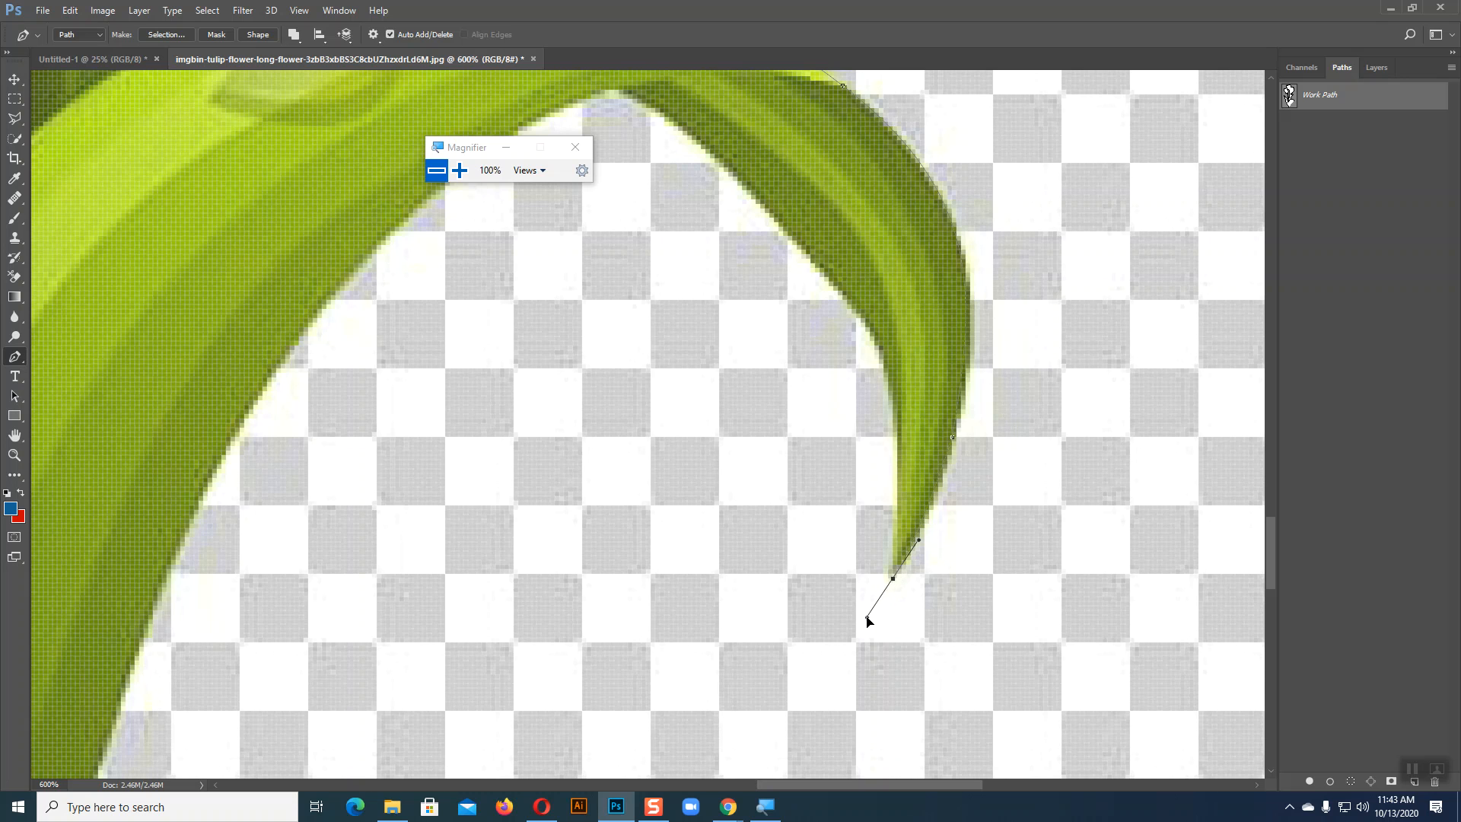
left_click(894, 580)
Trace the folded tip's inner edge up to the underside of the arch, then down the leaf's lower edge with curve anchors
left_click_drag(861, 315, 799, 242)
left_click_drag(840, 415, 1000, 679)
left_click_drag(775, 353, 714, 355)
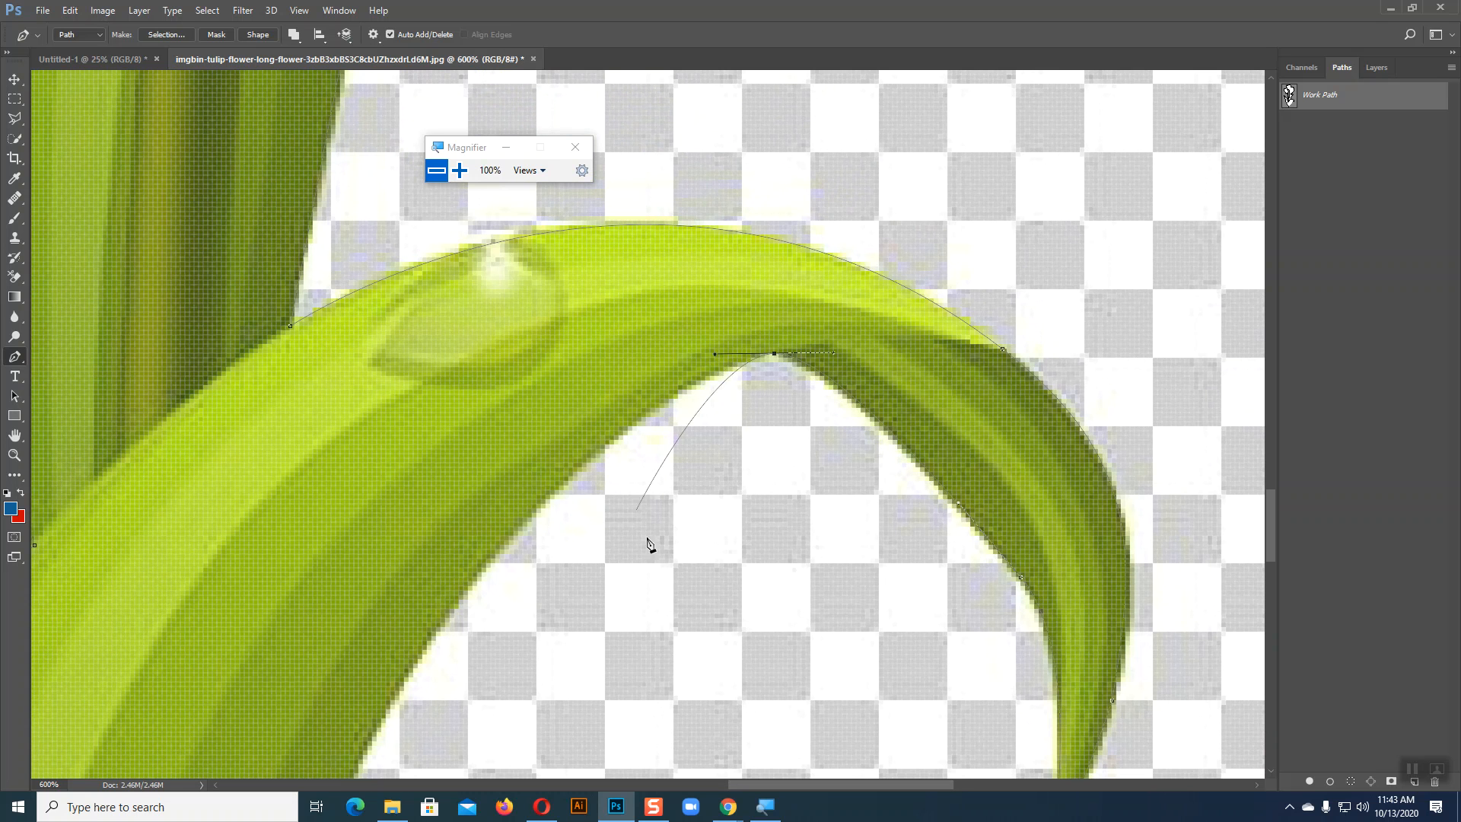
left_click_drag(659, 567, 792, 212)
scroll(466, 662, "down", 1)
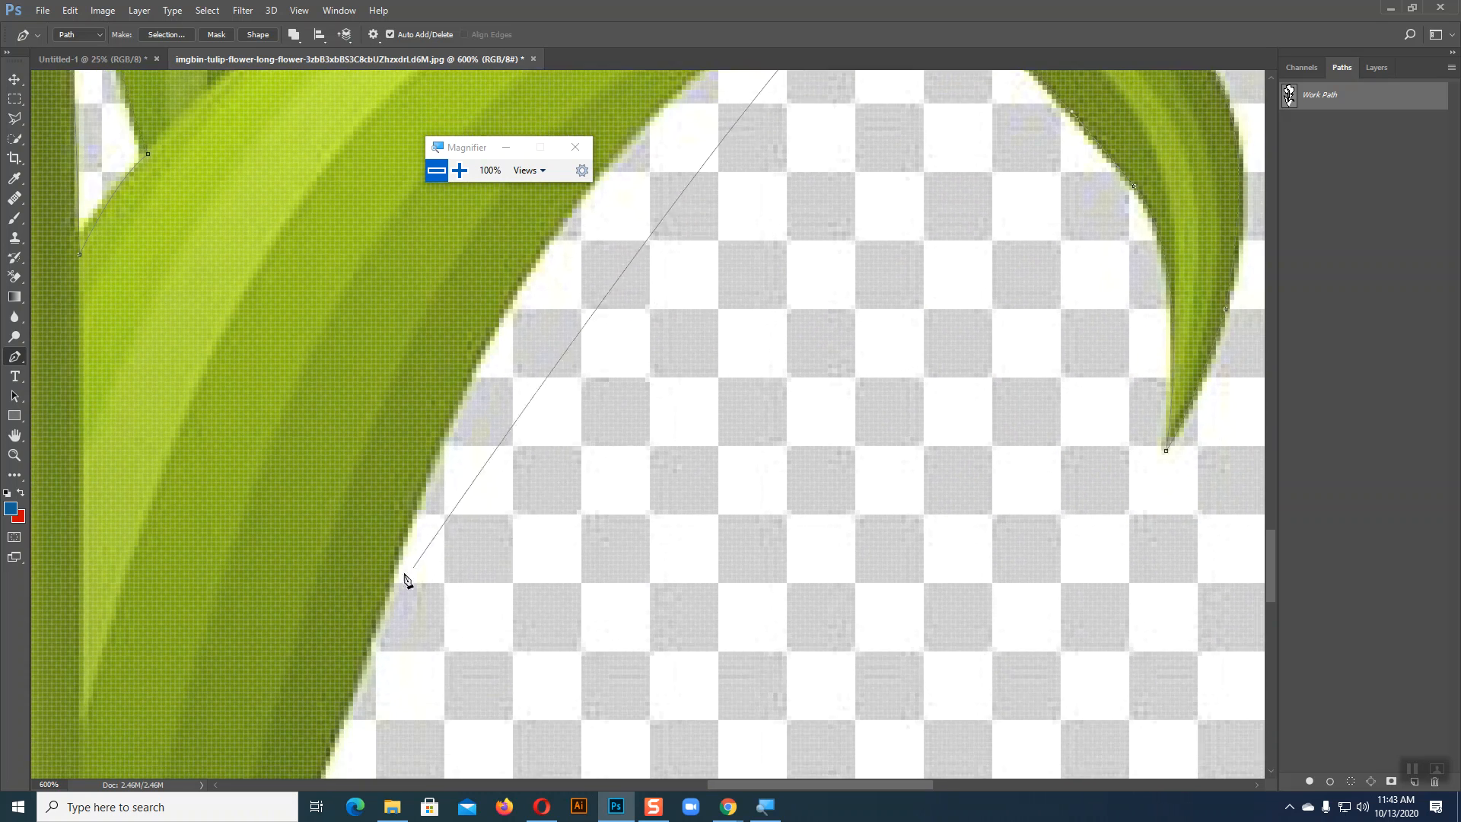
left_click_drag(391, 588, 364, 677)
Continue the path down the stem's right edge to the image's bottom and close it at the starting anchor
left_click_drag(417, 497, 506, 144)
left_click_drag(711, 422, 753, 428)
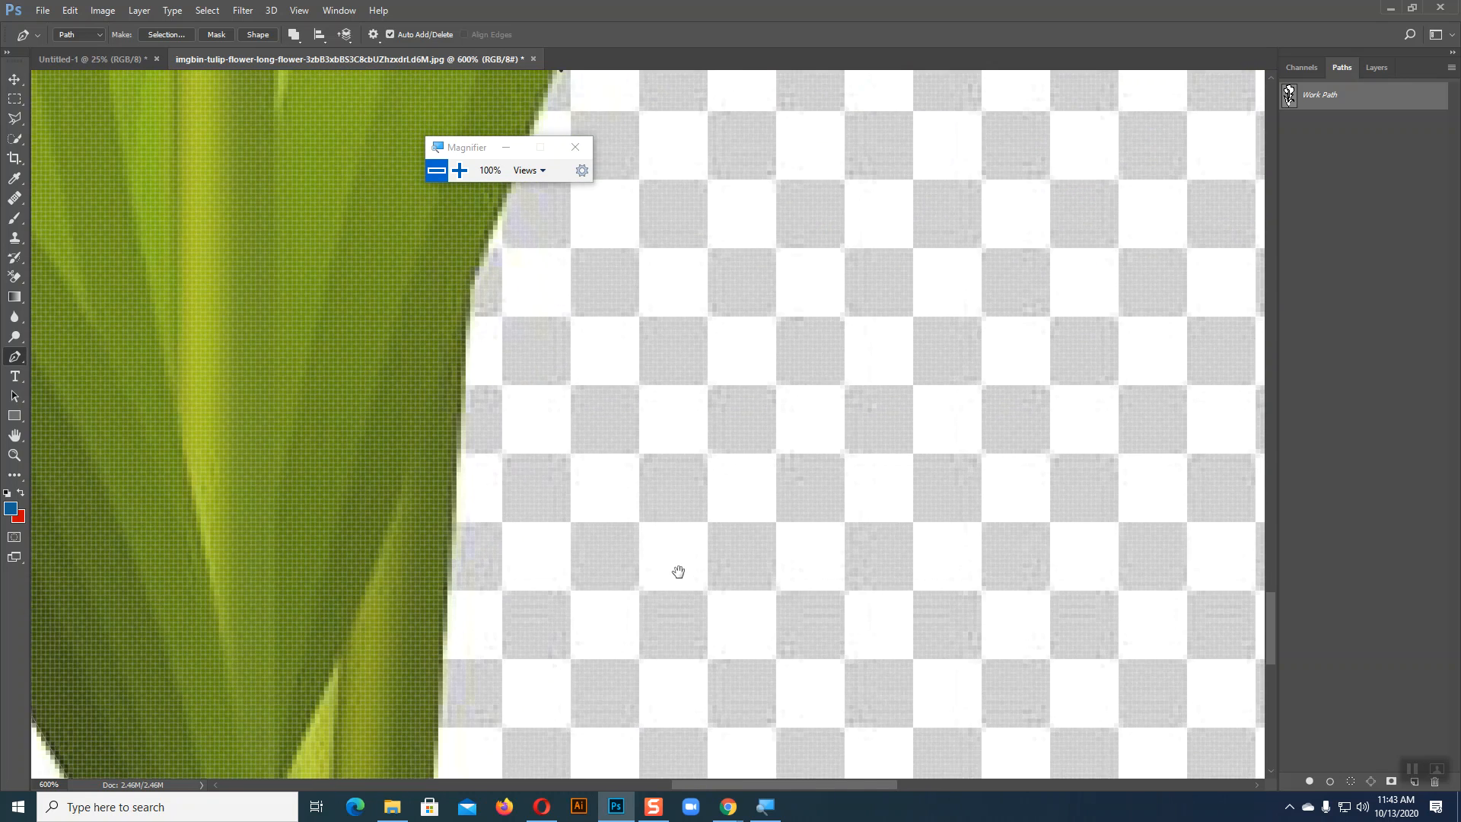
left_click_drag(689, 708, 702, 769)
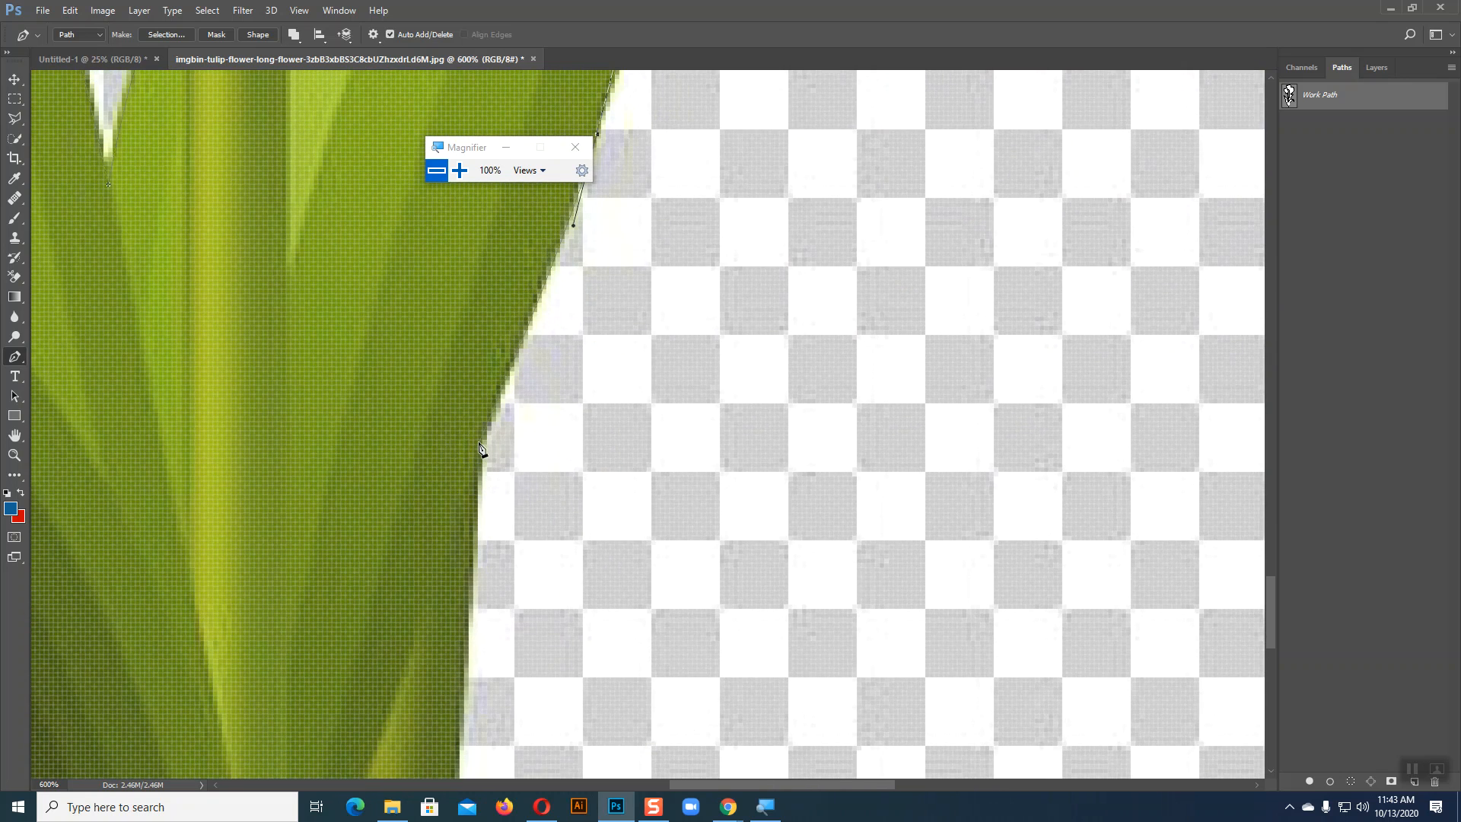
scroll(597, 323, "down", 8)
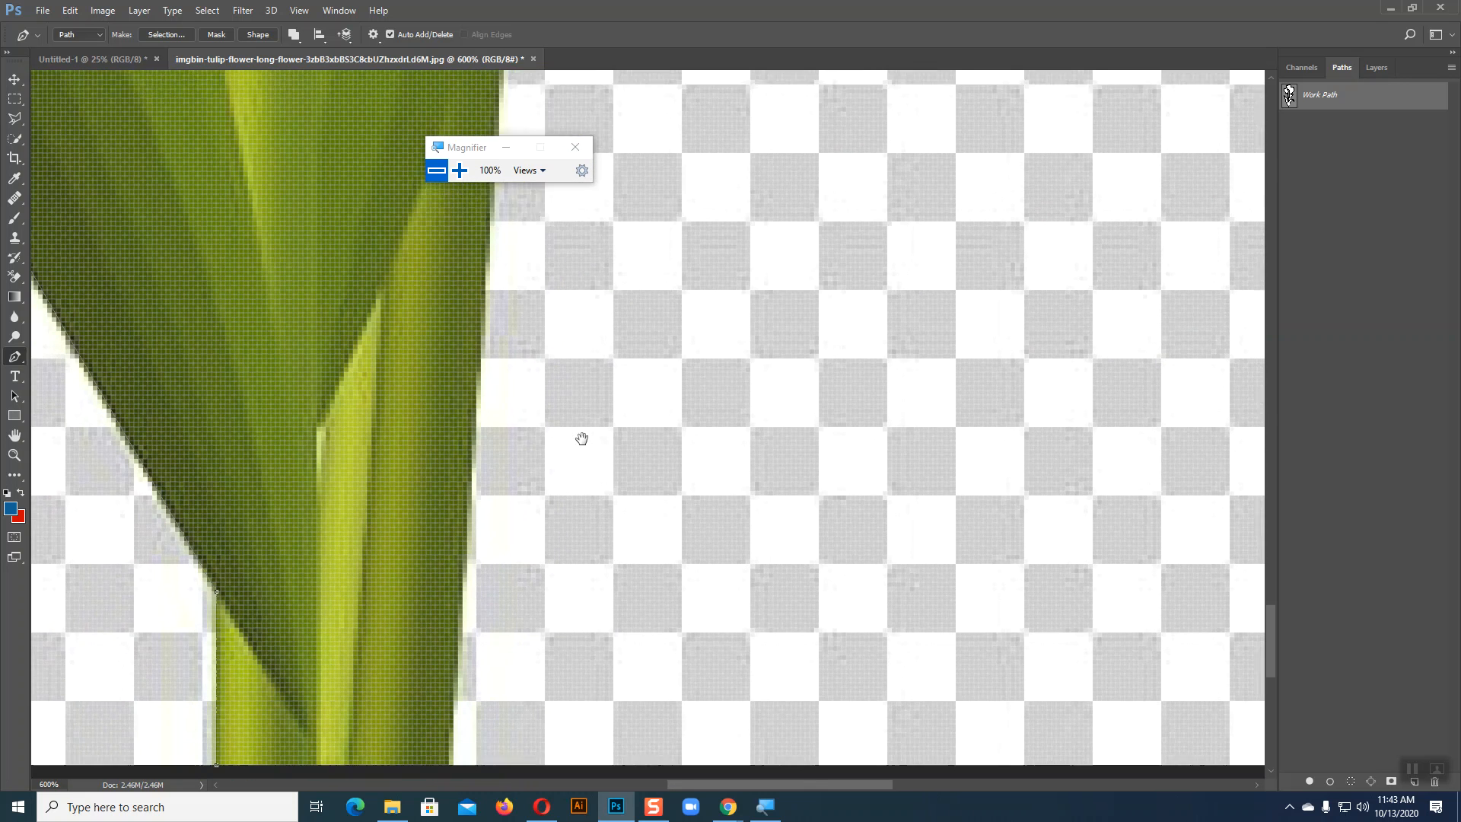
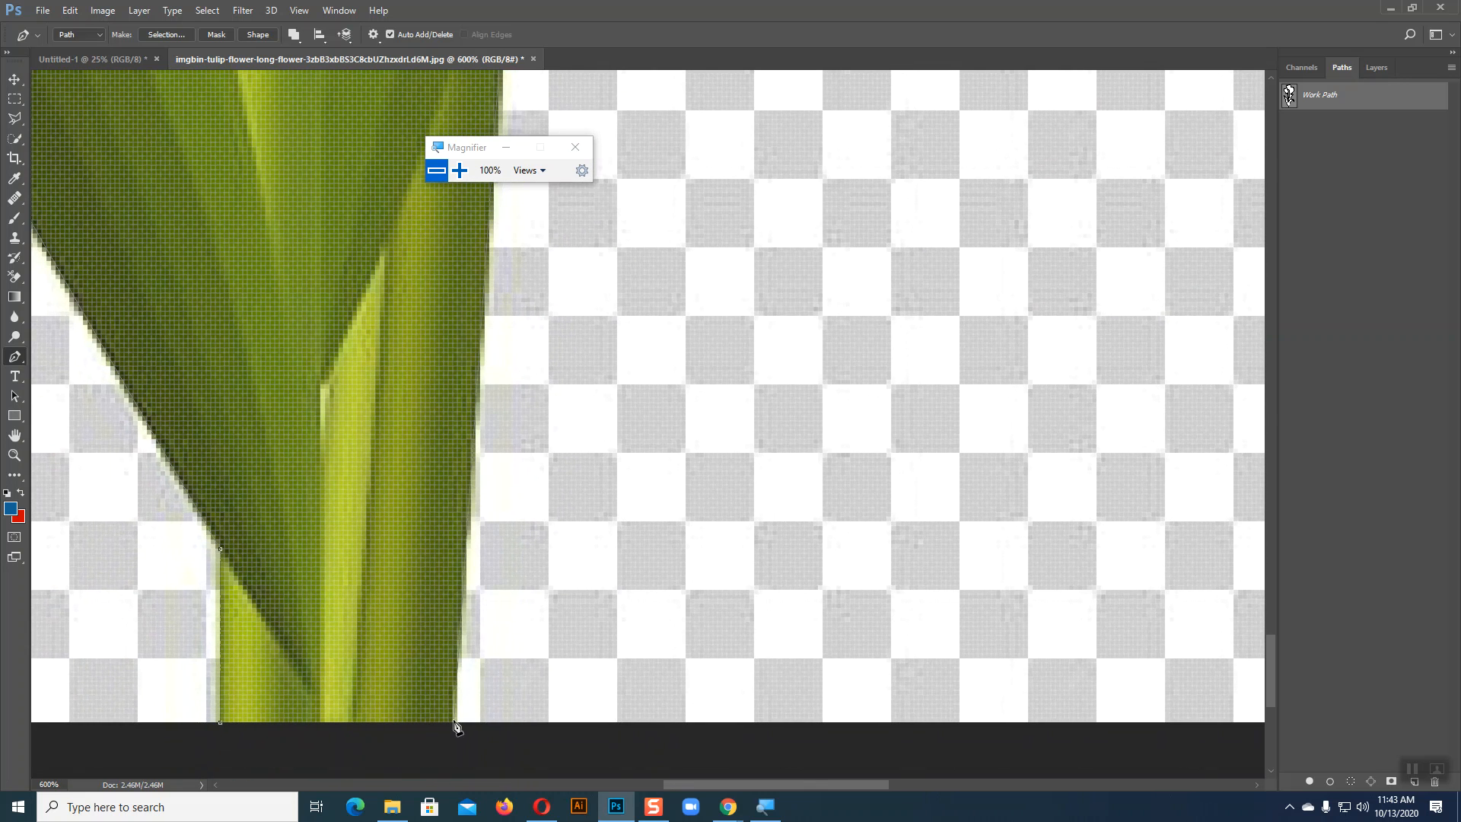
left_click(455, 722)
left_click(219, 723)
Save the completed work path as Path 1
key("ctrl+minus")
key("ctrl+minus")
key("ctrl+minus")
key("ctrl+minus")
key("ctrl+minus")
key("ctrl+minus")
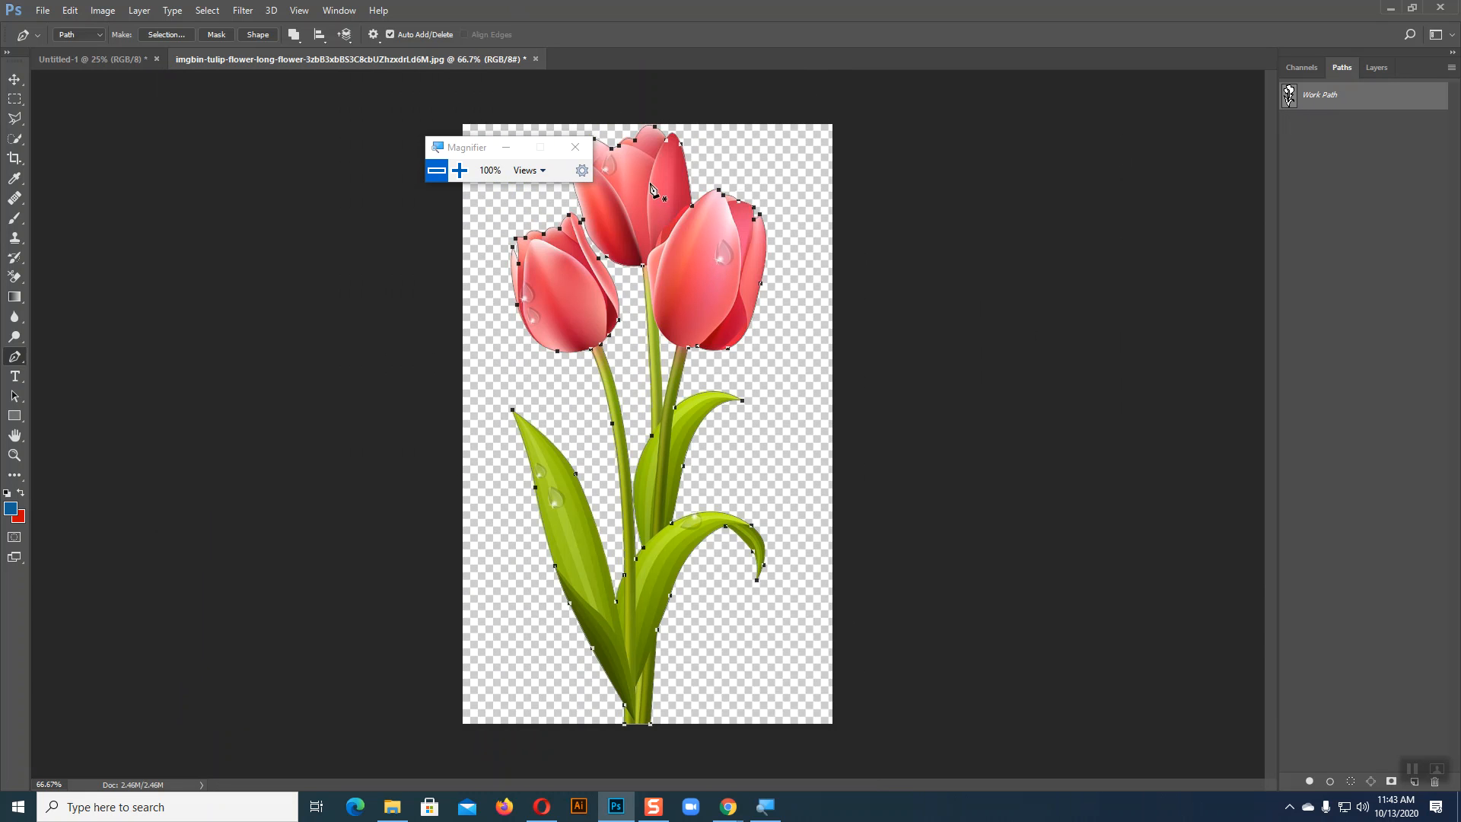
double_click(1325, 95)
left_click(820, 271)
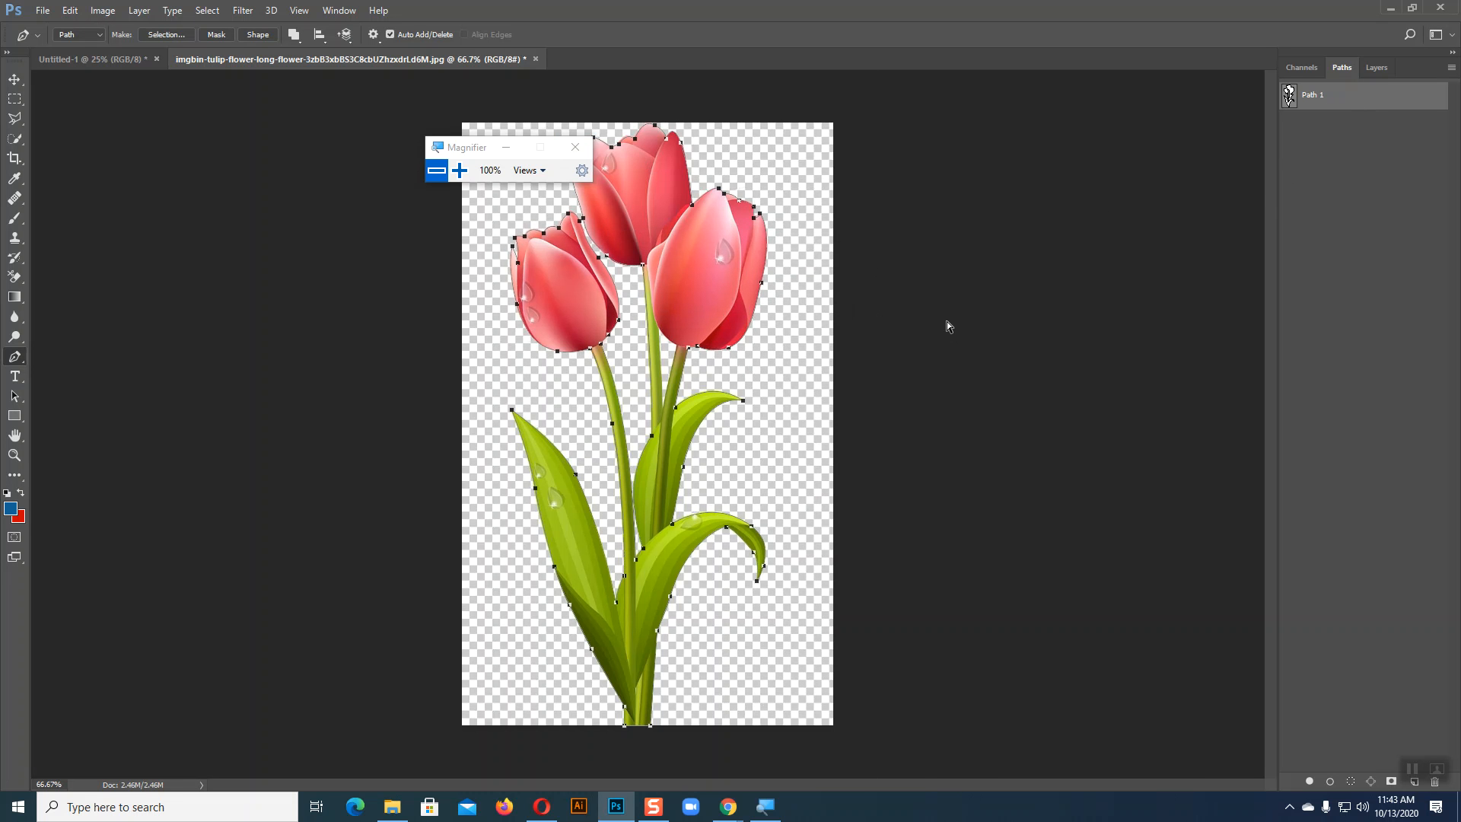
Deselect Path 1 and set the Pen tool's path operation to Subtract Front Shape
key("ctrl+plus")
key("ctrl+plus")
scroll(1043, 304, "up", 2)
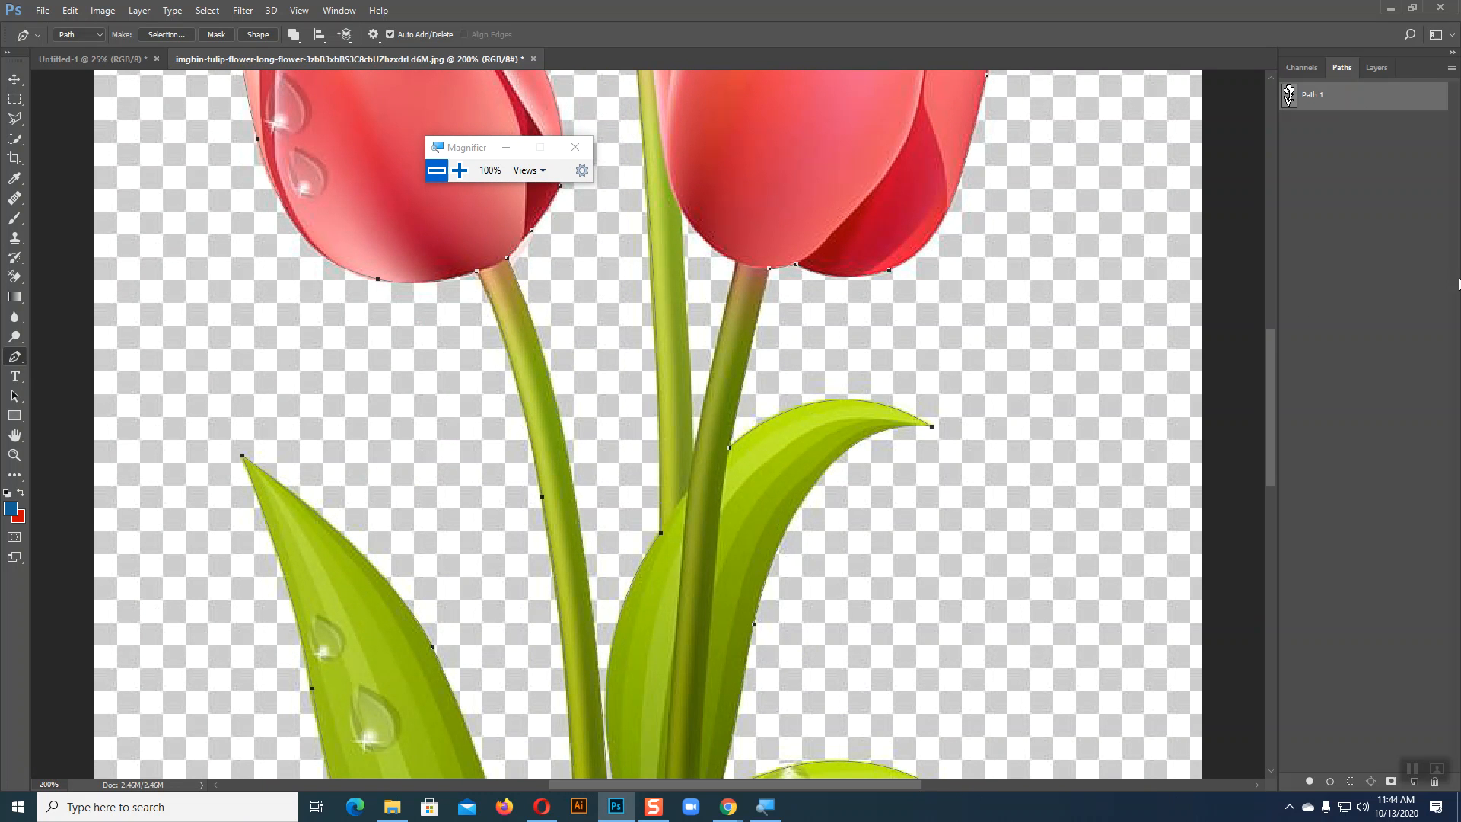
left_click(294, 35)
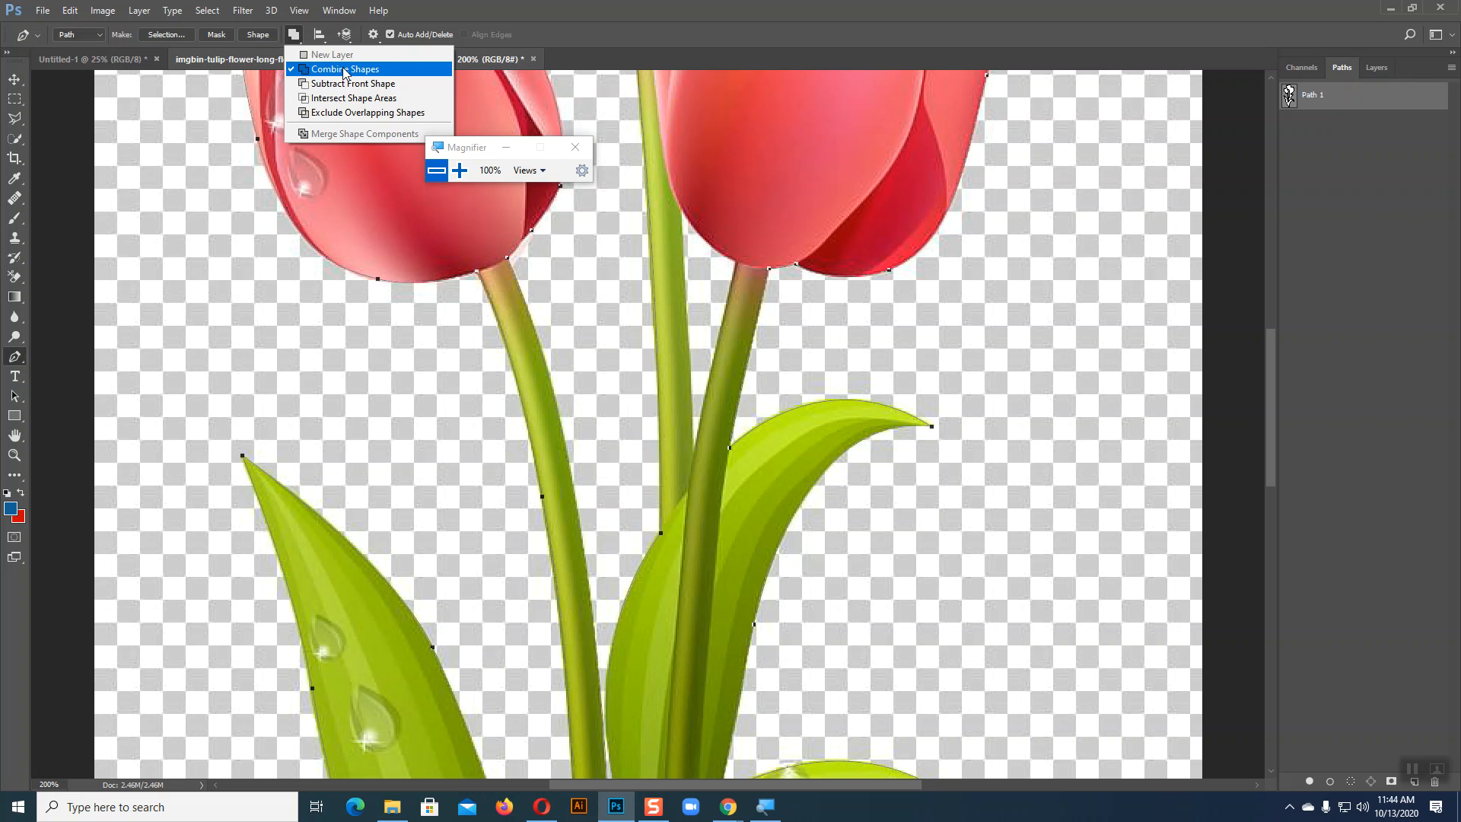
left_click(292, 36)
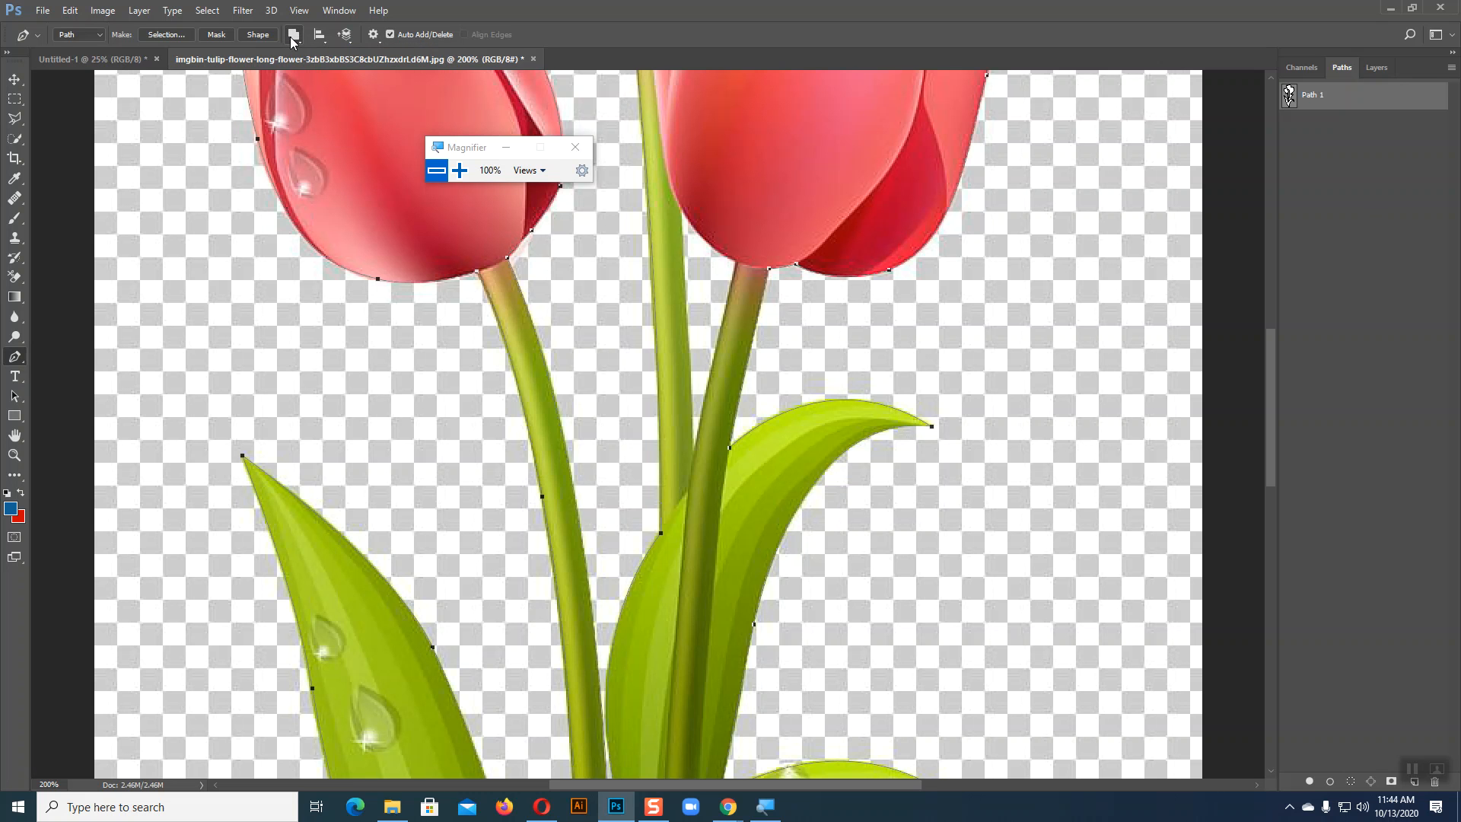
left_click(1301, 175)
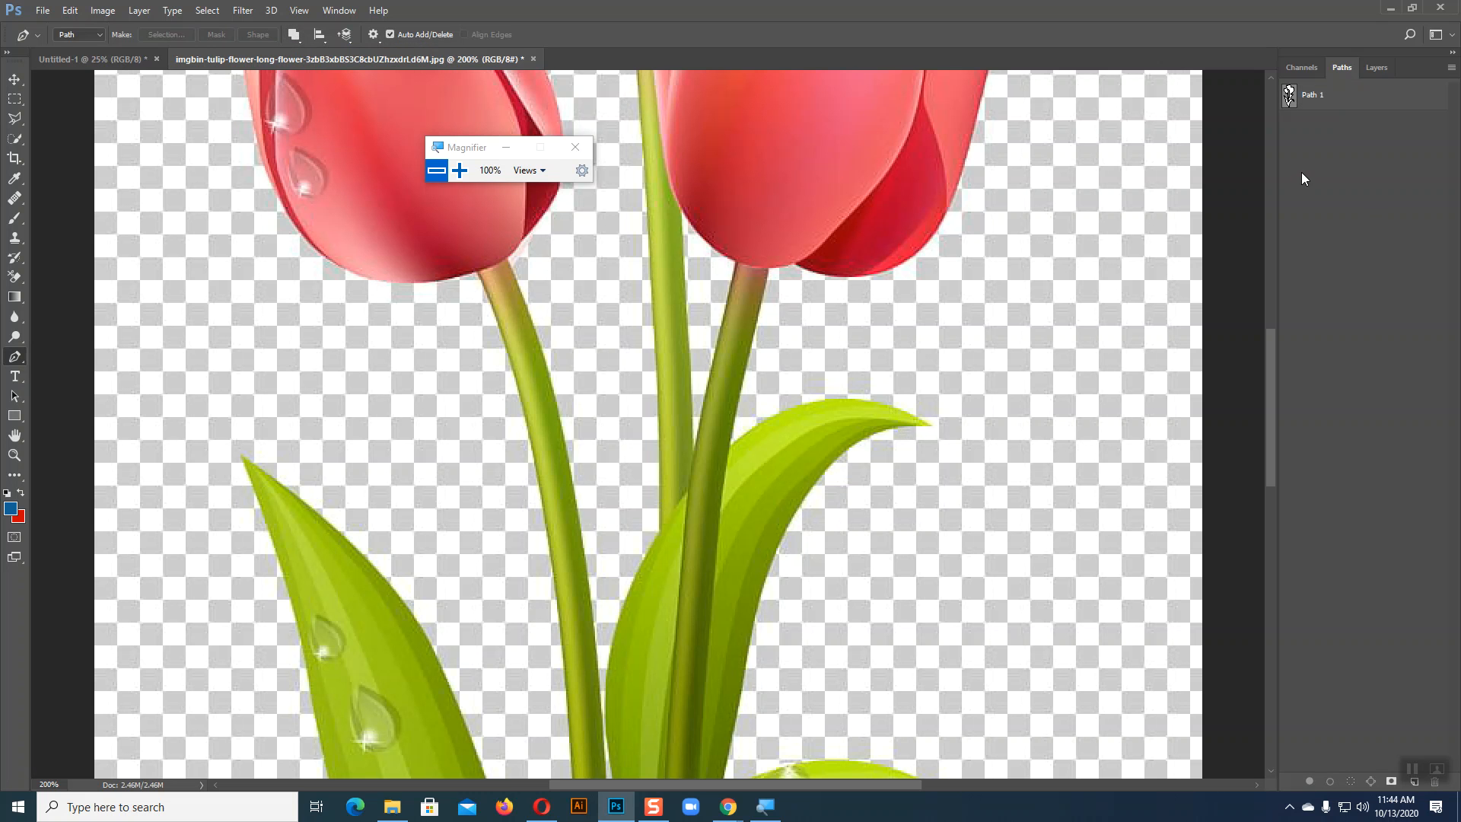
left_click(293, 37)
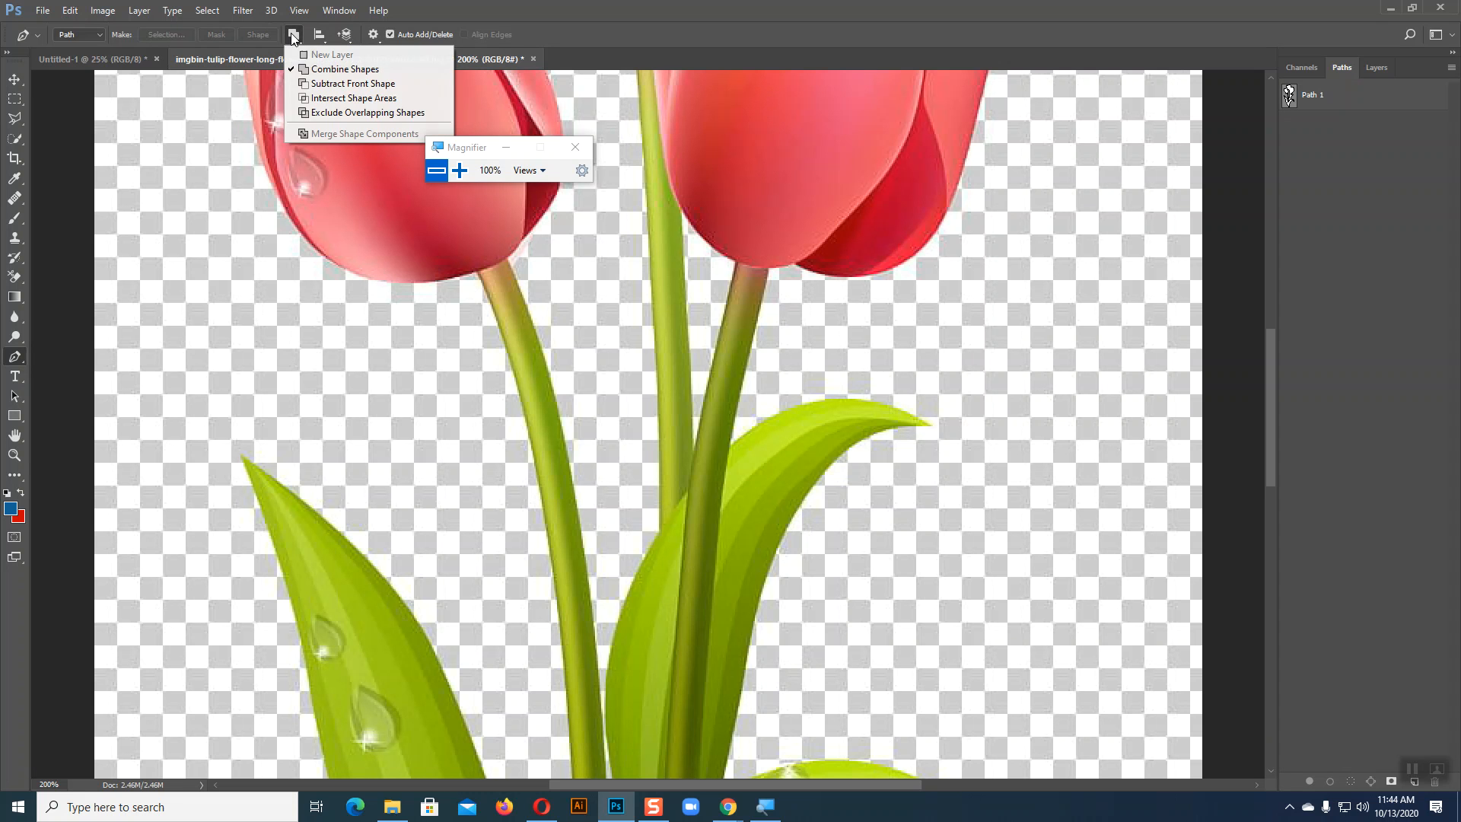
left_click(344, 82)
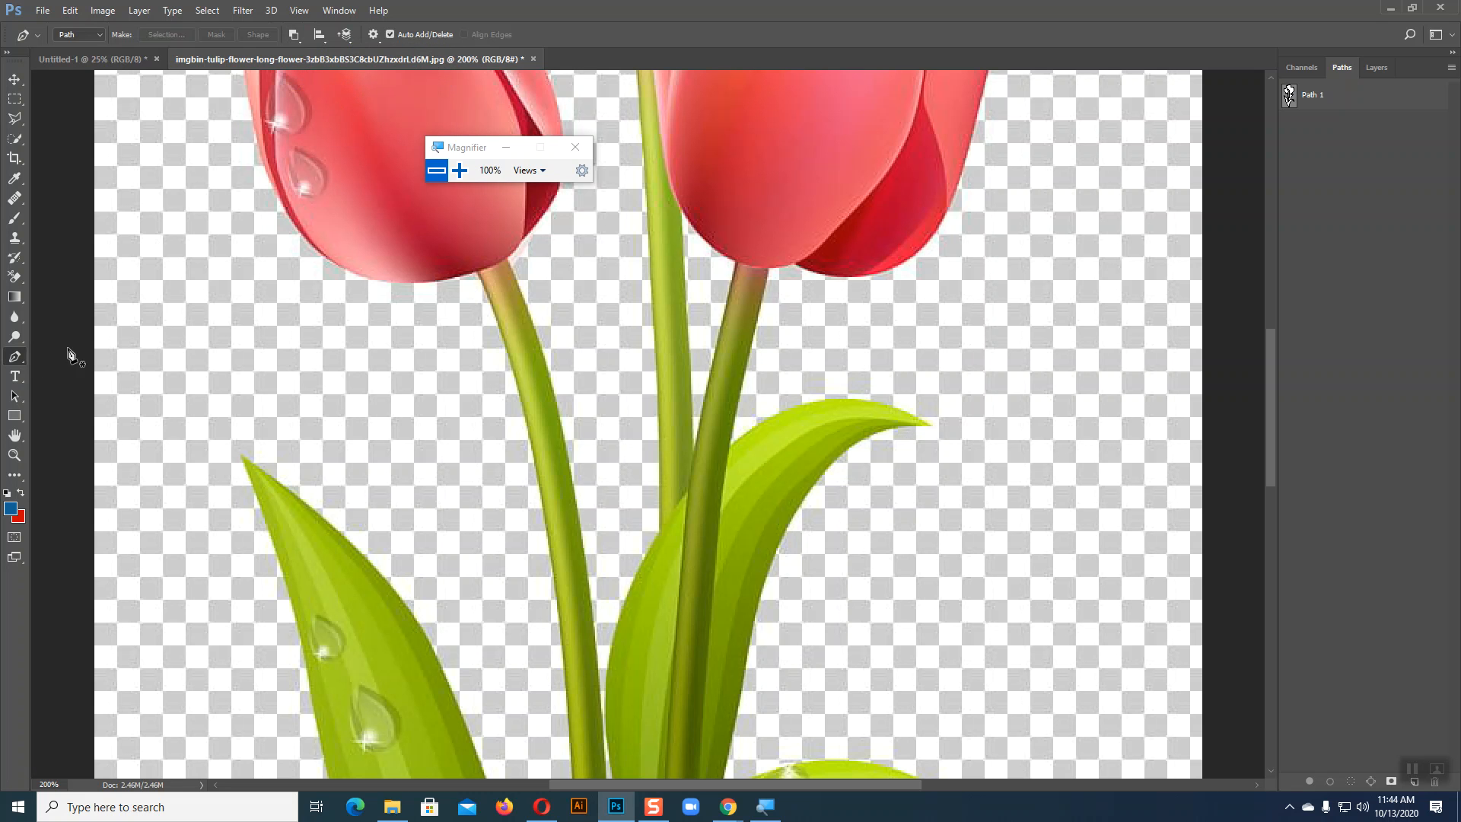
Add a subtracting subpath to Path 1 around the background gap between the middle and right stems below the right tulip
left_click(1316, 107)
scroll(763, 288, "up", 1)
key("ctrl+plus")
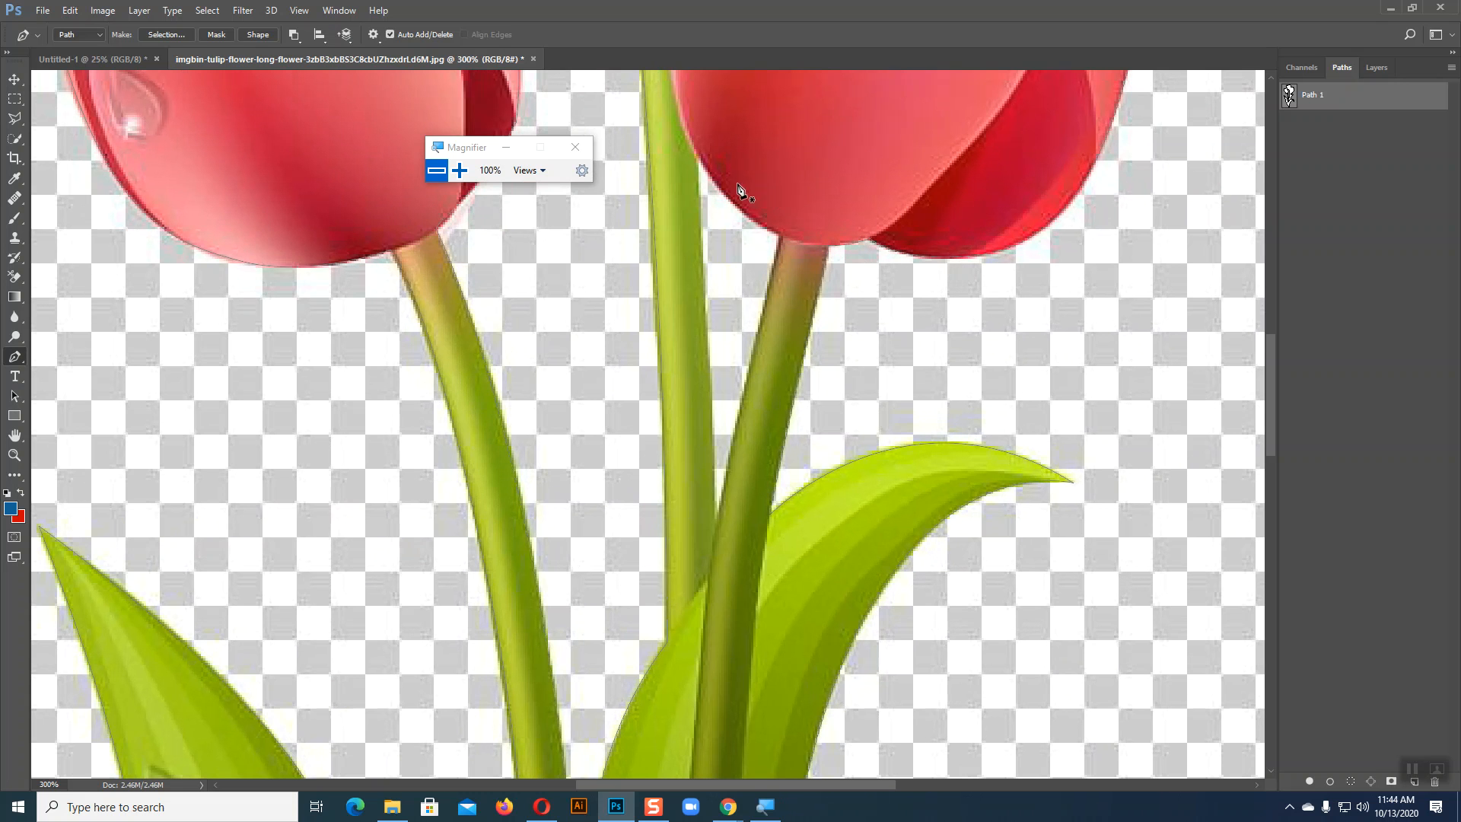
left_click(698, 157)
left_click_drag(781, 236, 842, 265)
left_click_drag(707, 587, 693, 638)
Close the Magnifier window and undock Paths as a floating panel beside the image, with the Move tool active
left_click(576, 148)
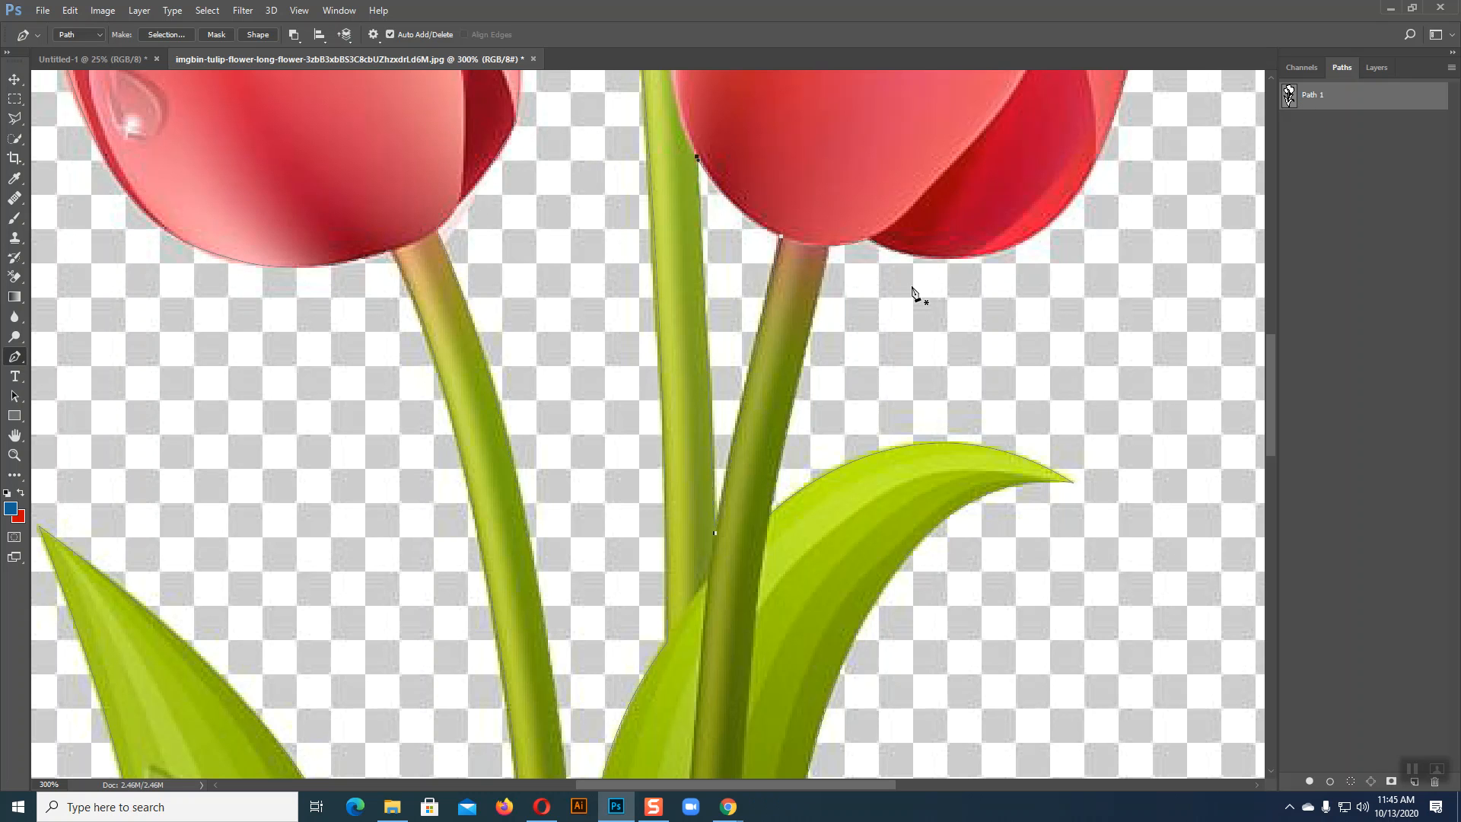
left_click(22, 85)
key("ctrl+minus")
key("ctrl+minus")
key("ctrl+minus")
key("ctrl+minus")
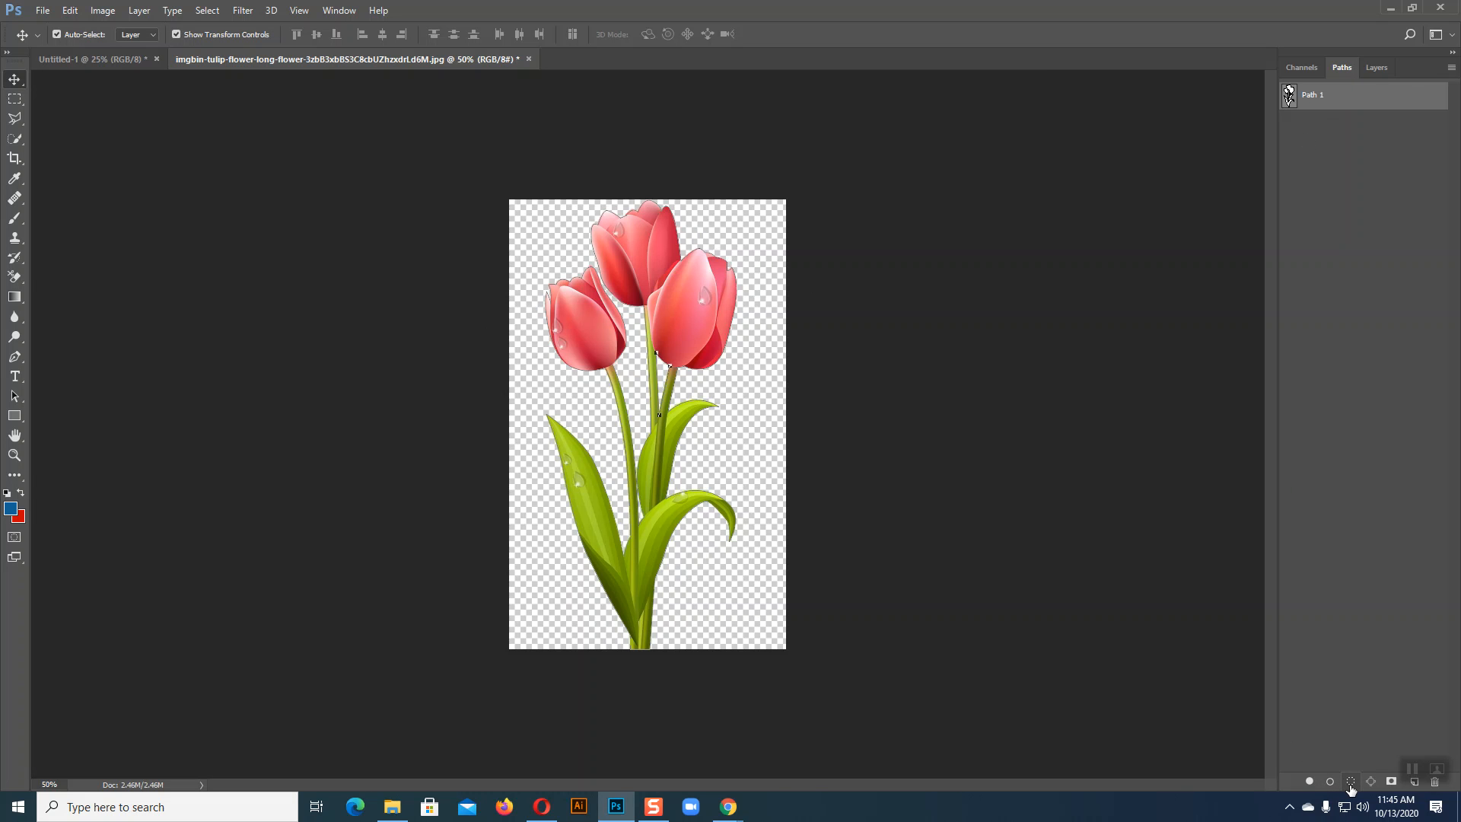
left_click_drag(1354, 71, 961, 102)
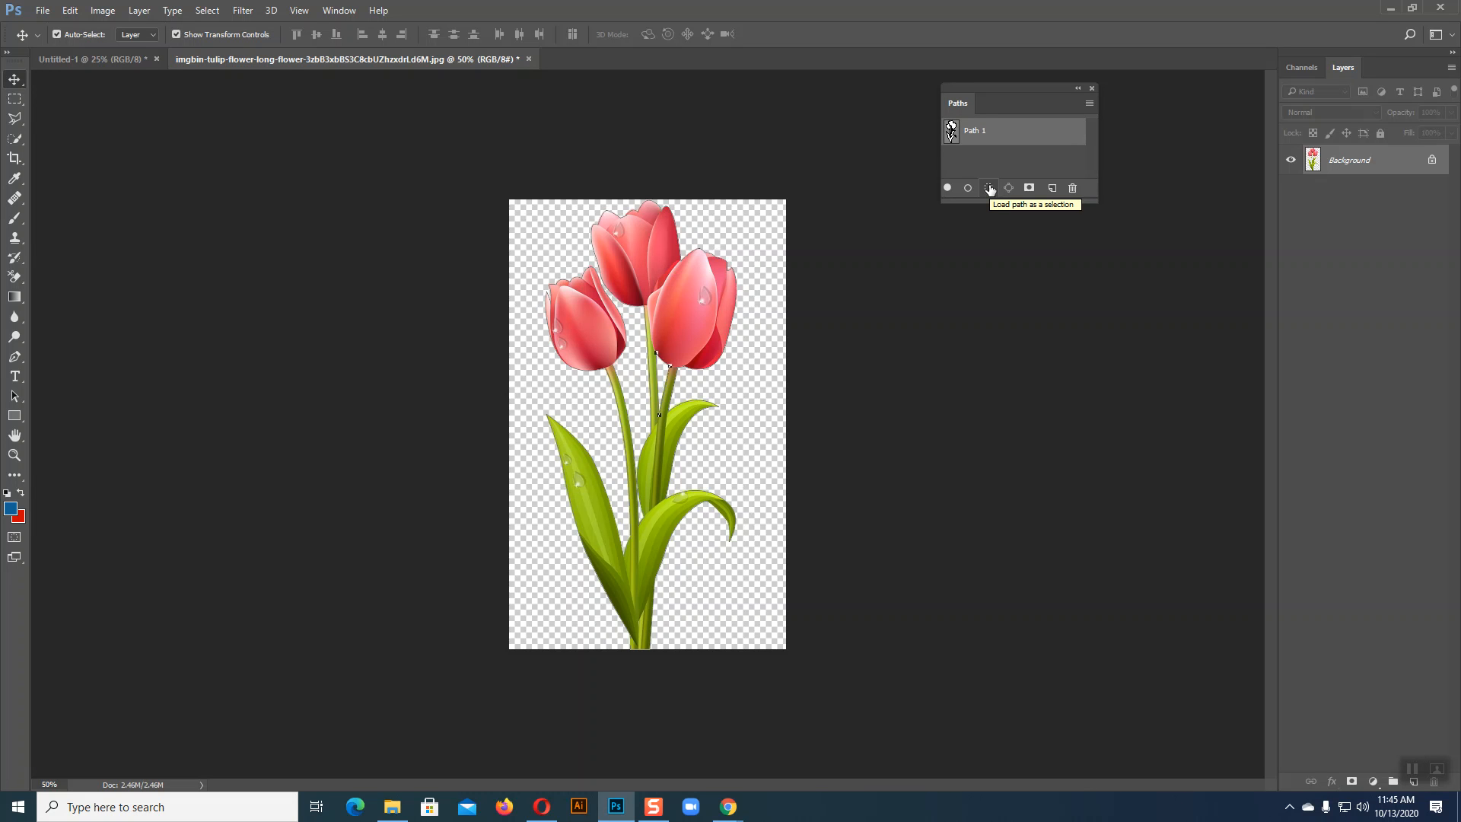
Load Path 1 as a selection around the tulips
right_click(1002, 137)
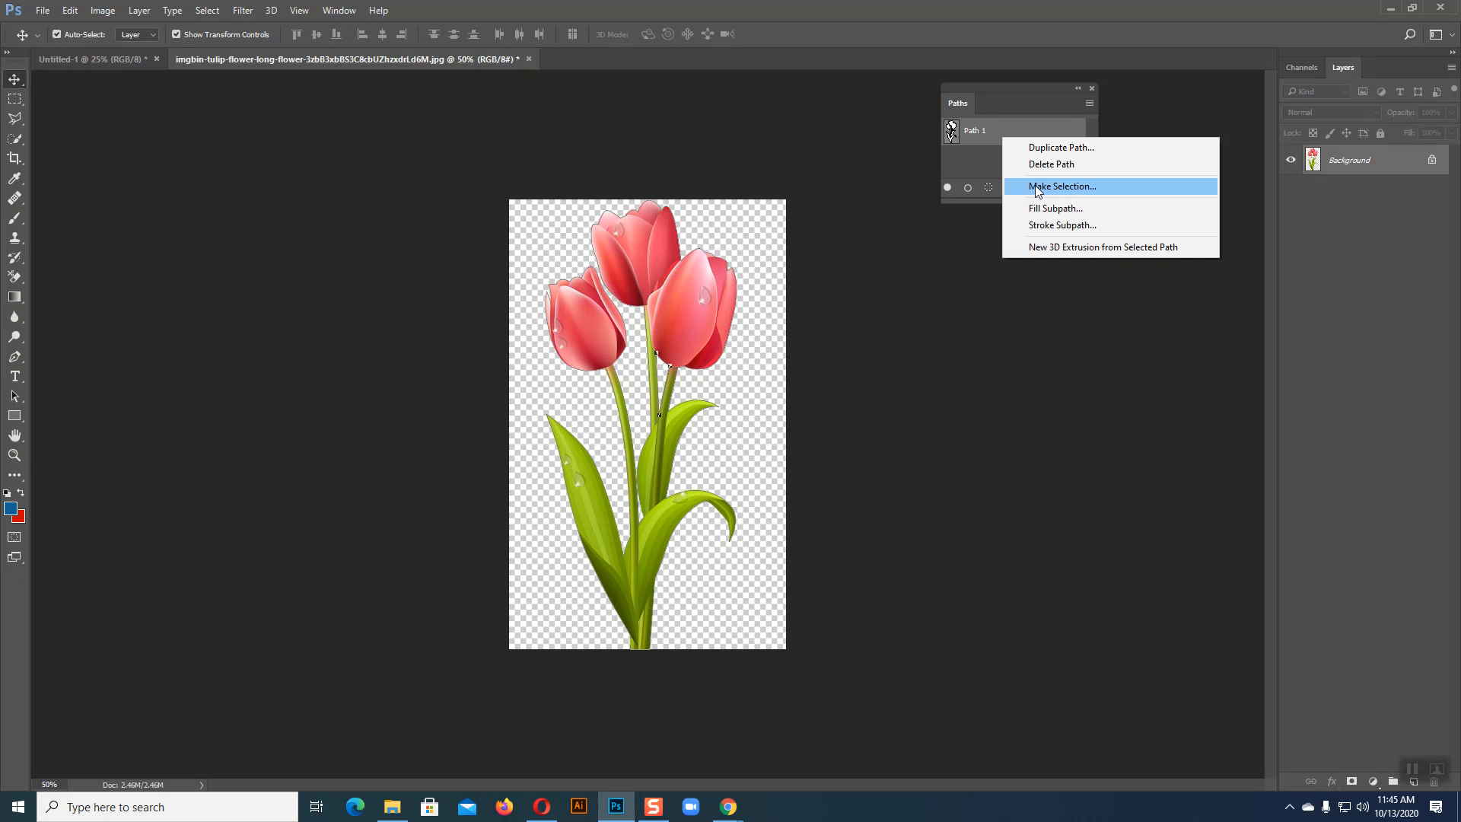
left_click(1000, 309)
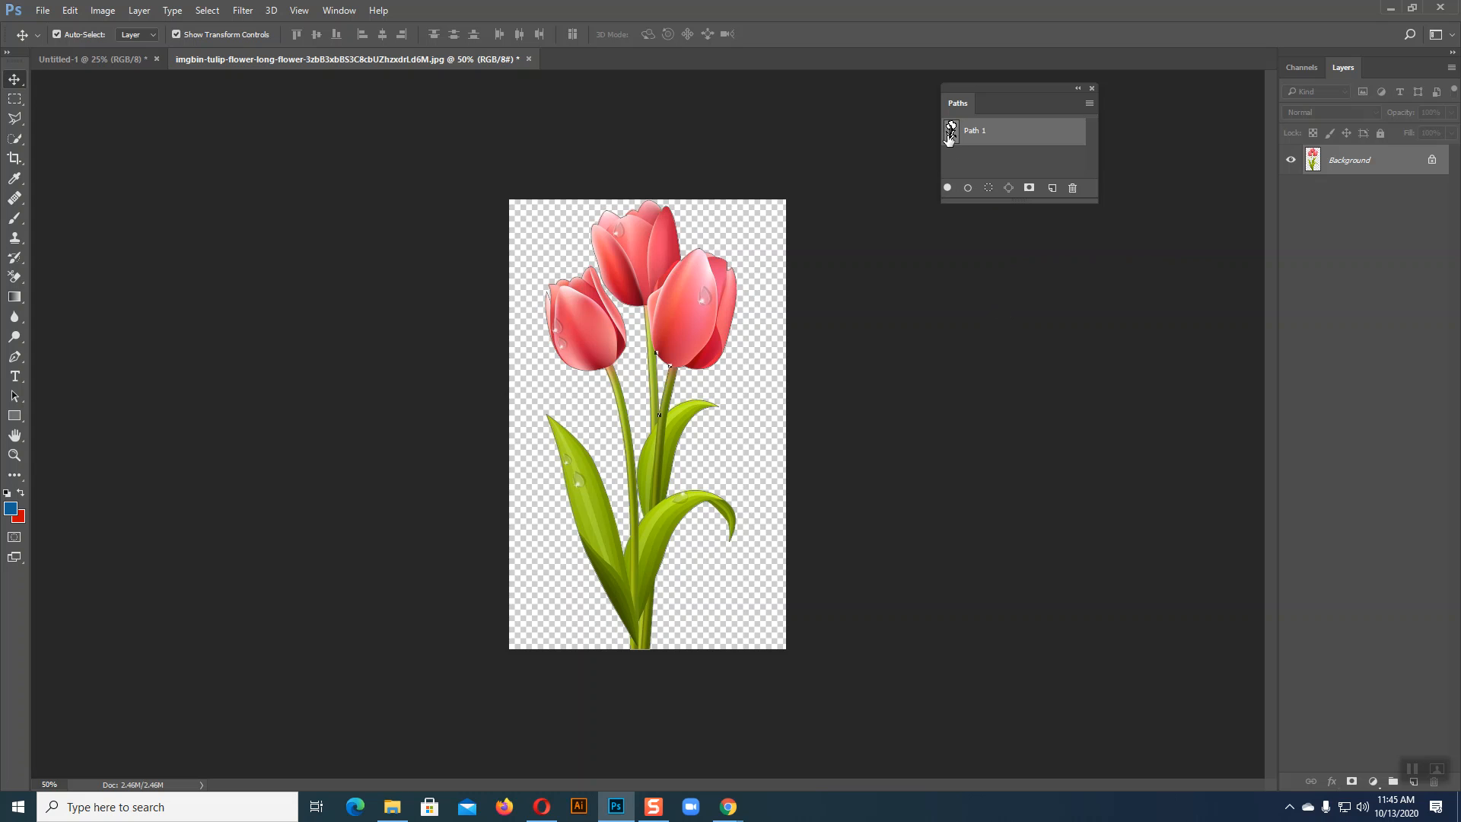
key("ctrl")
left_click(953, 134, "ctrl")
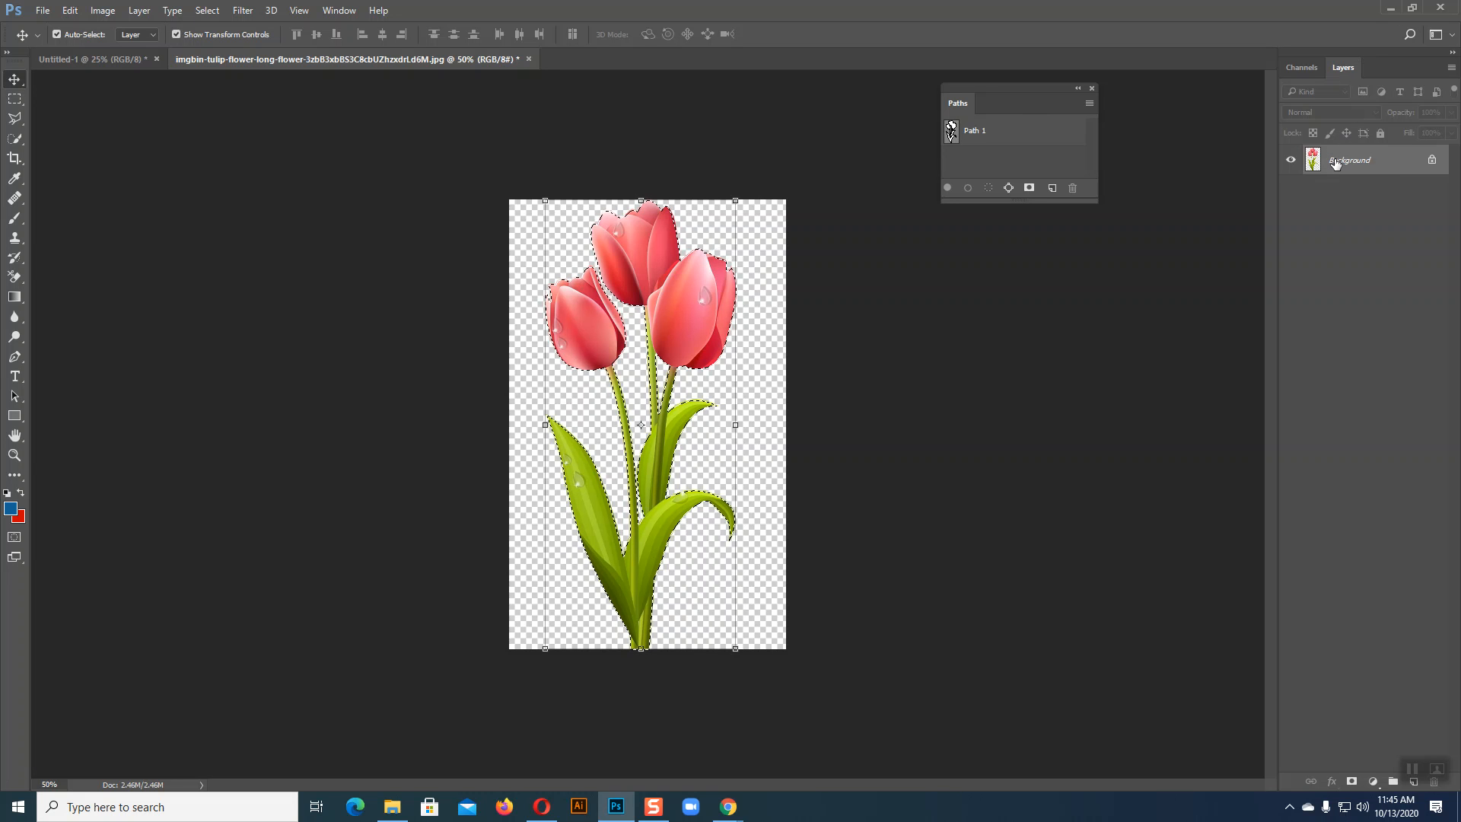
key("ctrl")
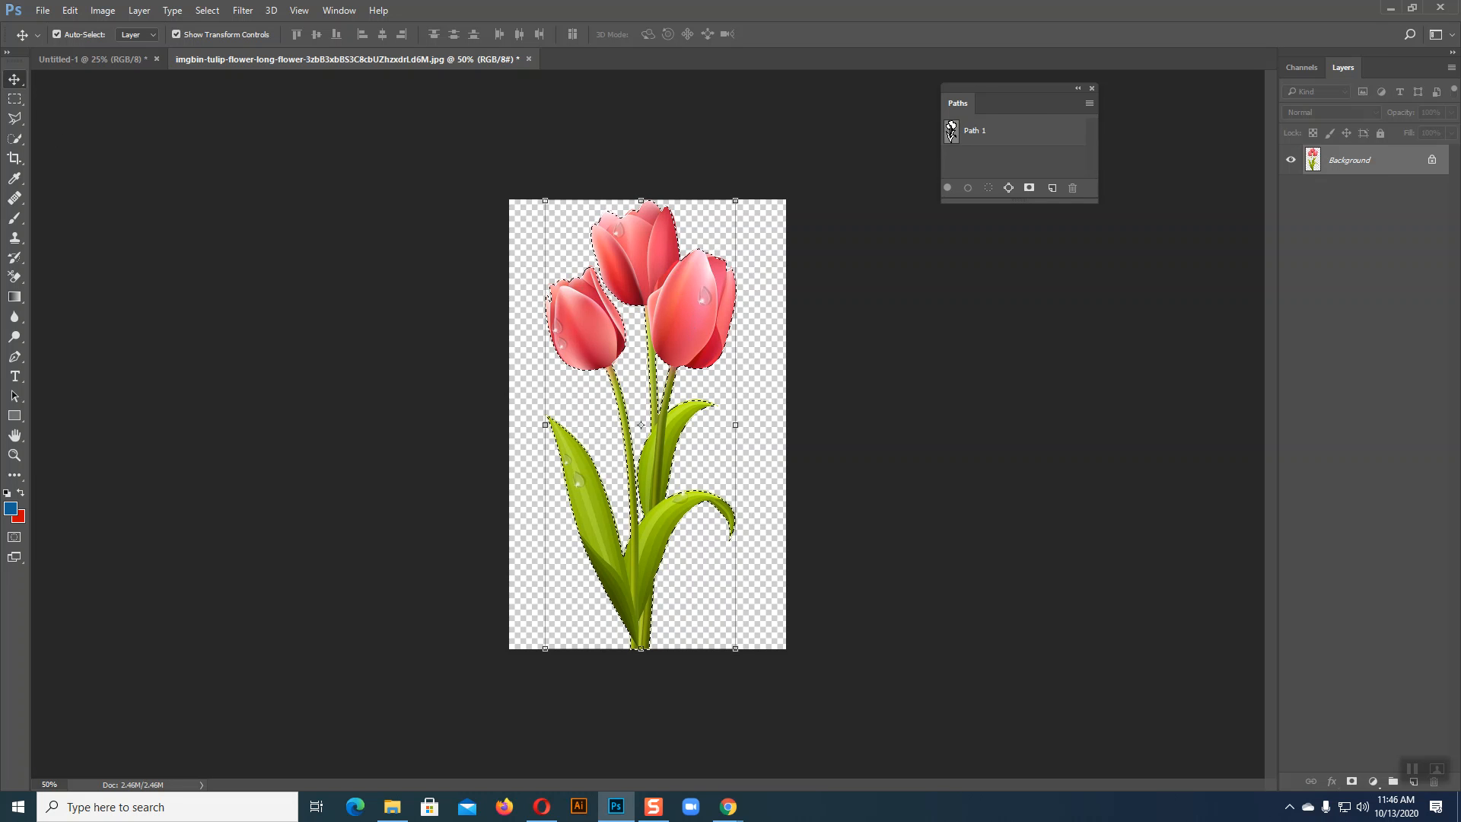
Copy the selected tulips to a new layer with Layer Via Copy, using the Rectangular Marquee tool
left_click(15, 99)
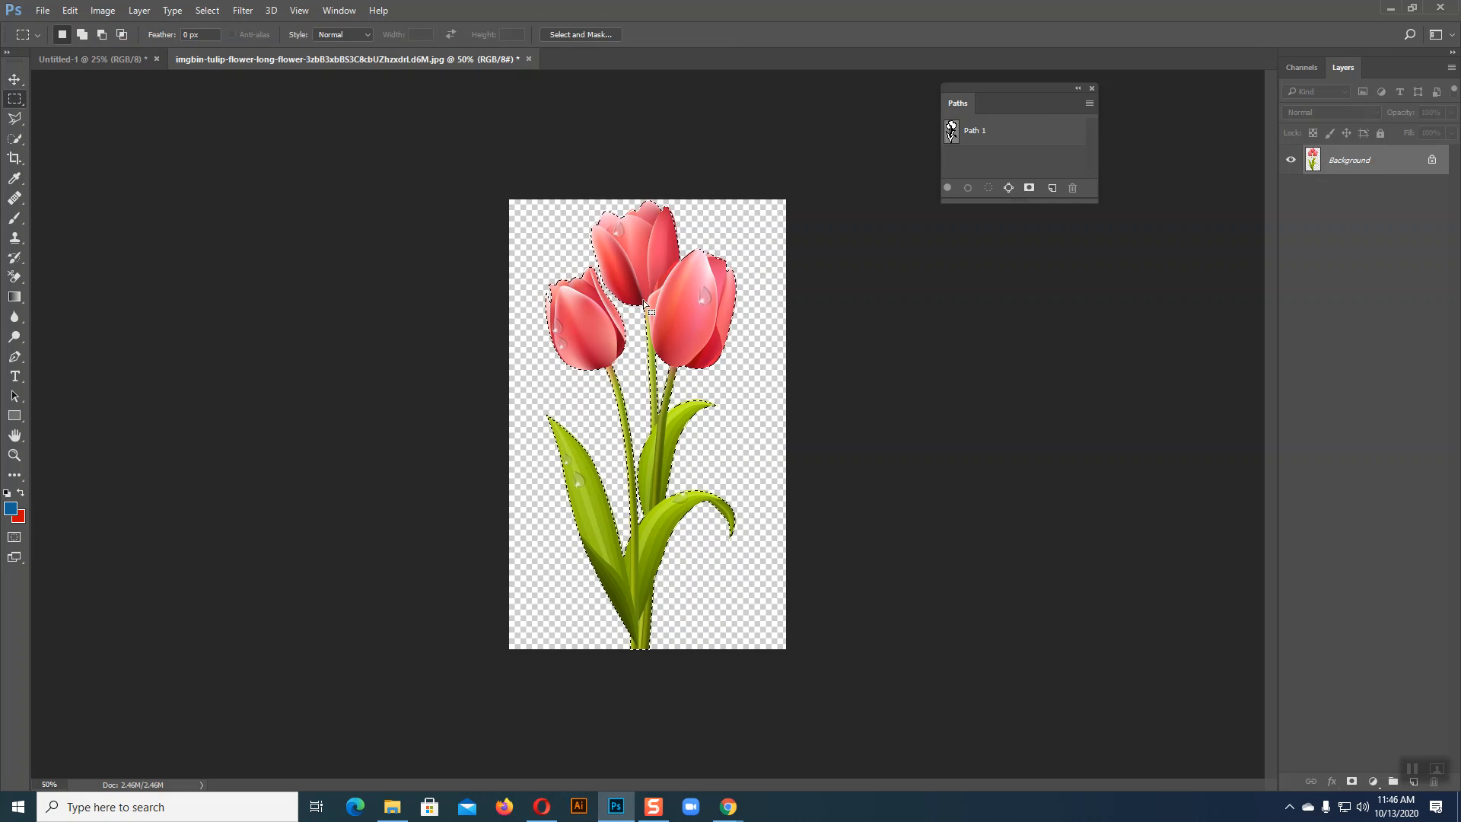
right_click(668, 286)
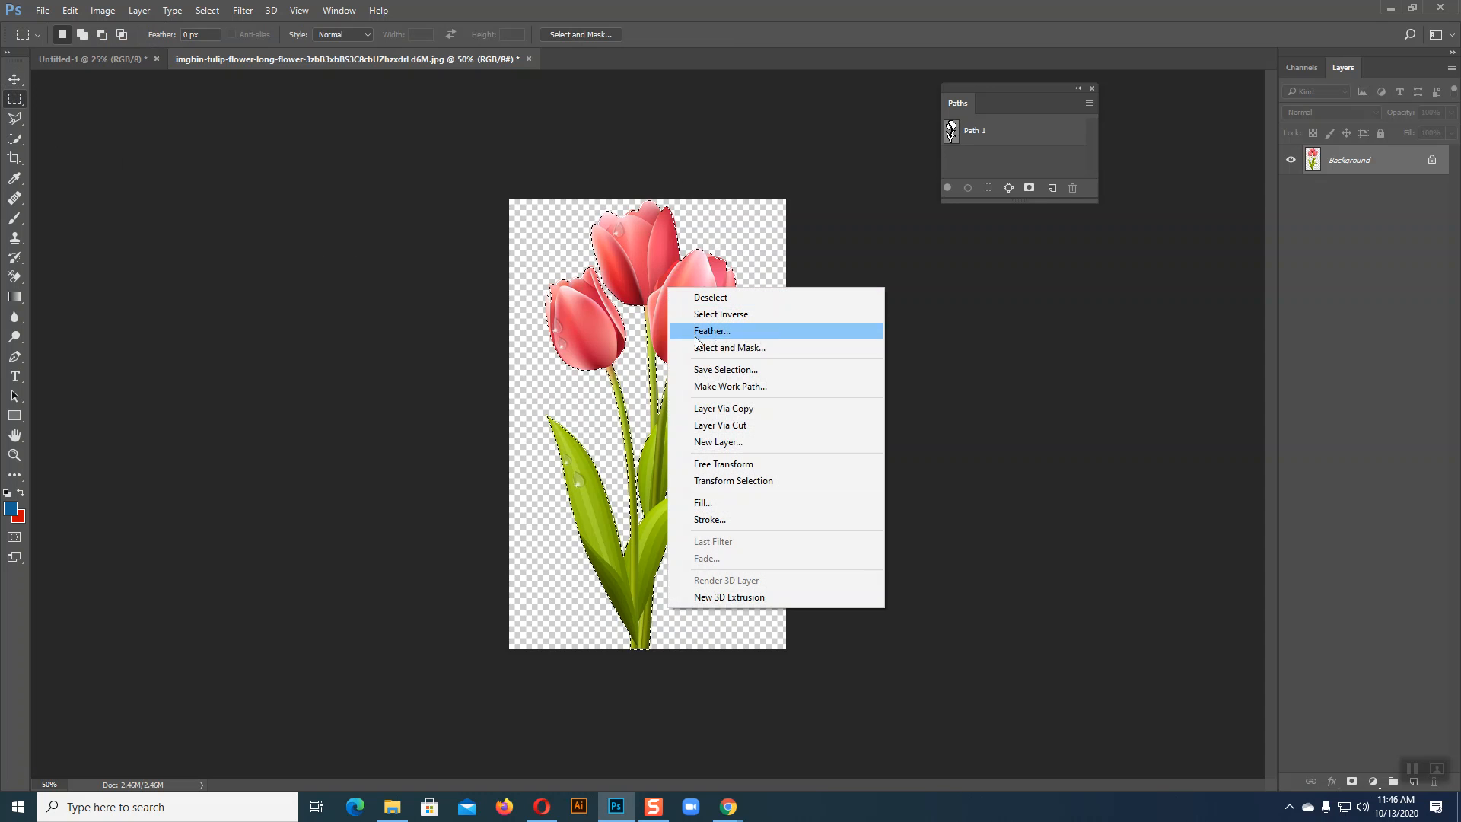
left_click(734, 414)
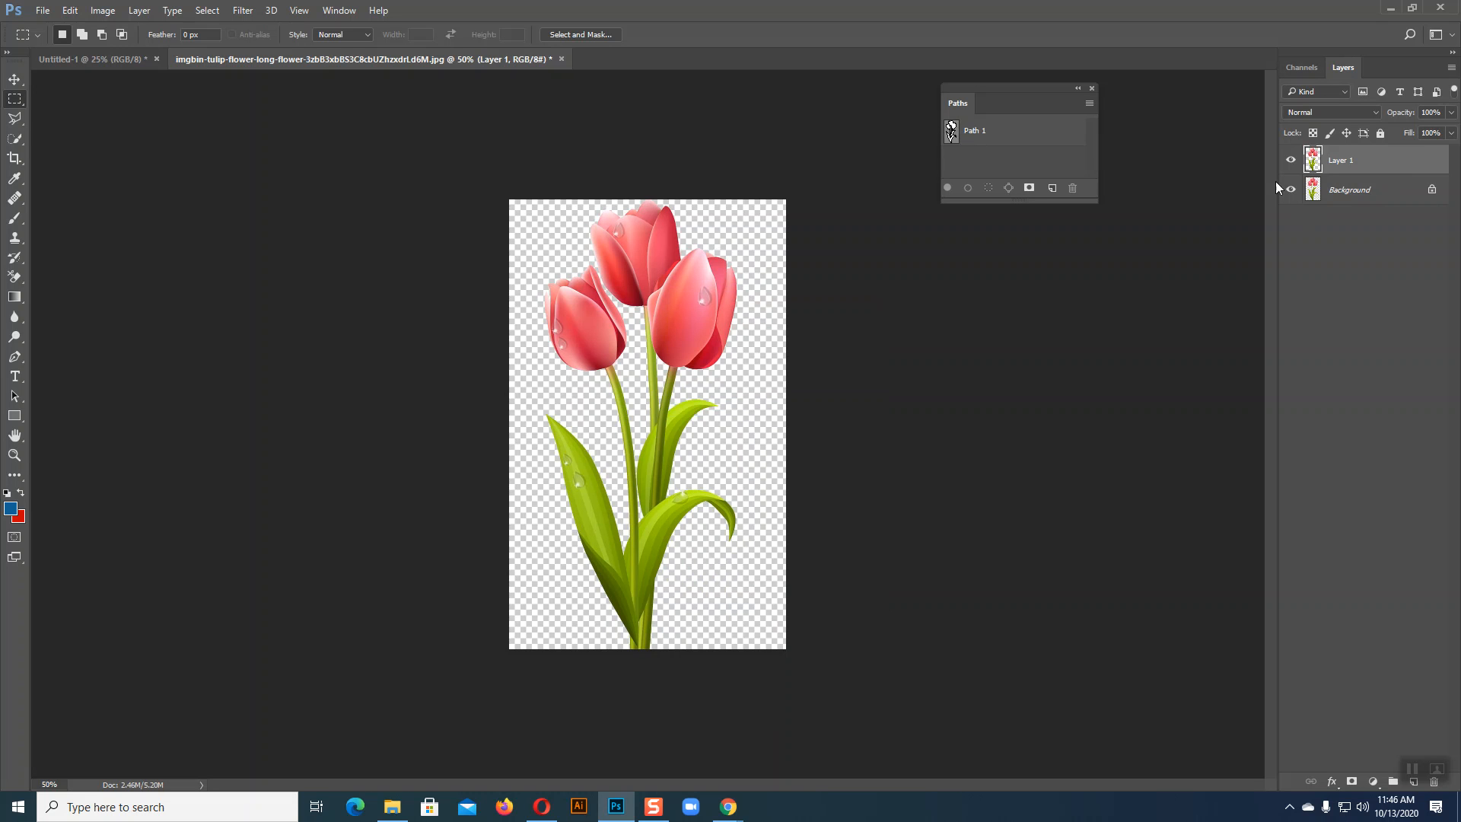
Load Path 1 as a selection again on the Background layer and copy the tulips to a second new layer
left_click(1344, 189)
left_click(954, 133, "ctrl")
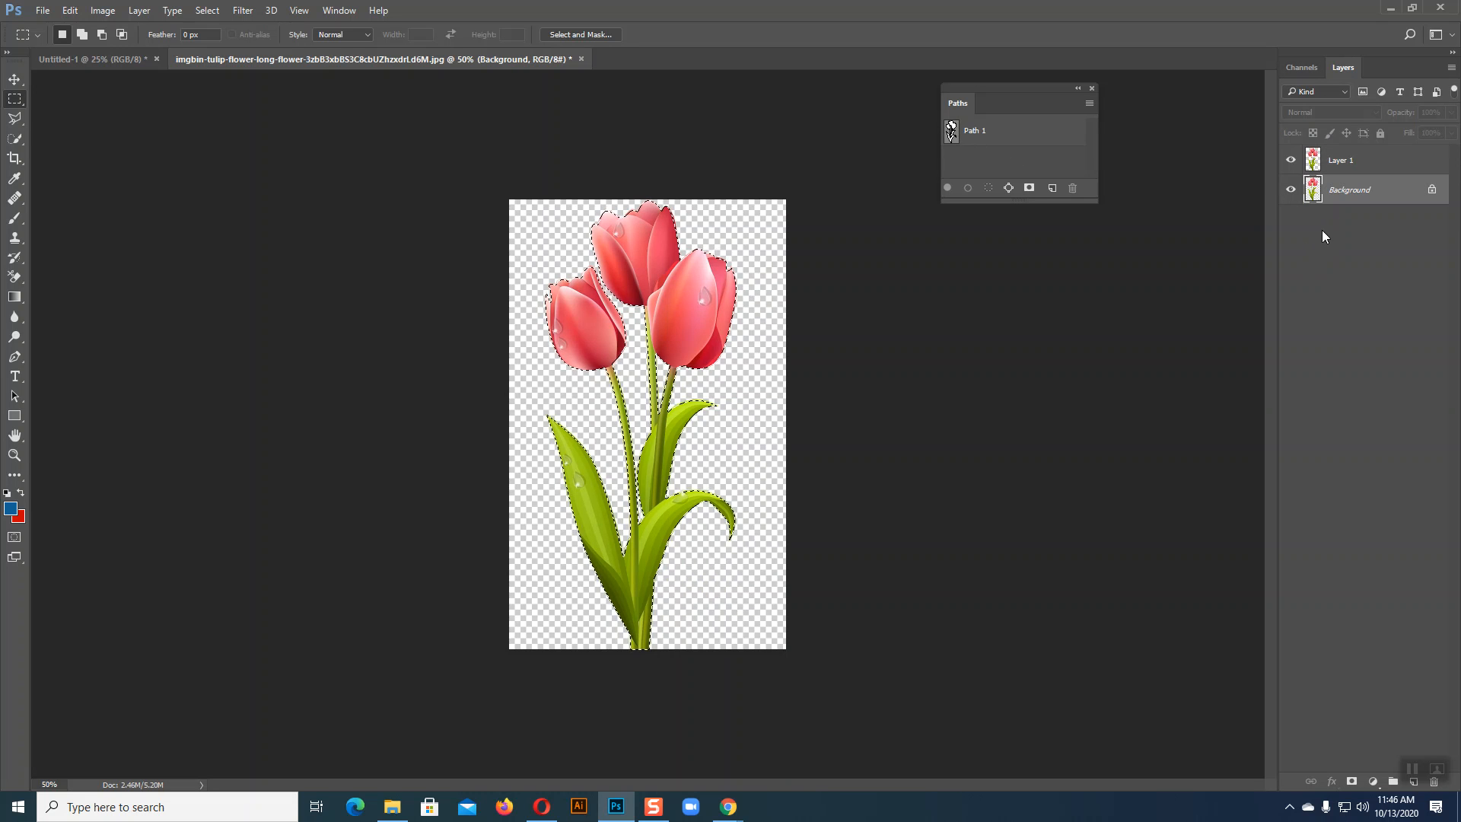
key("ctrl+j")
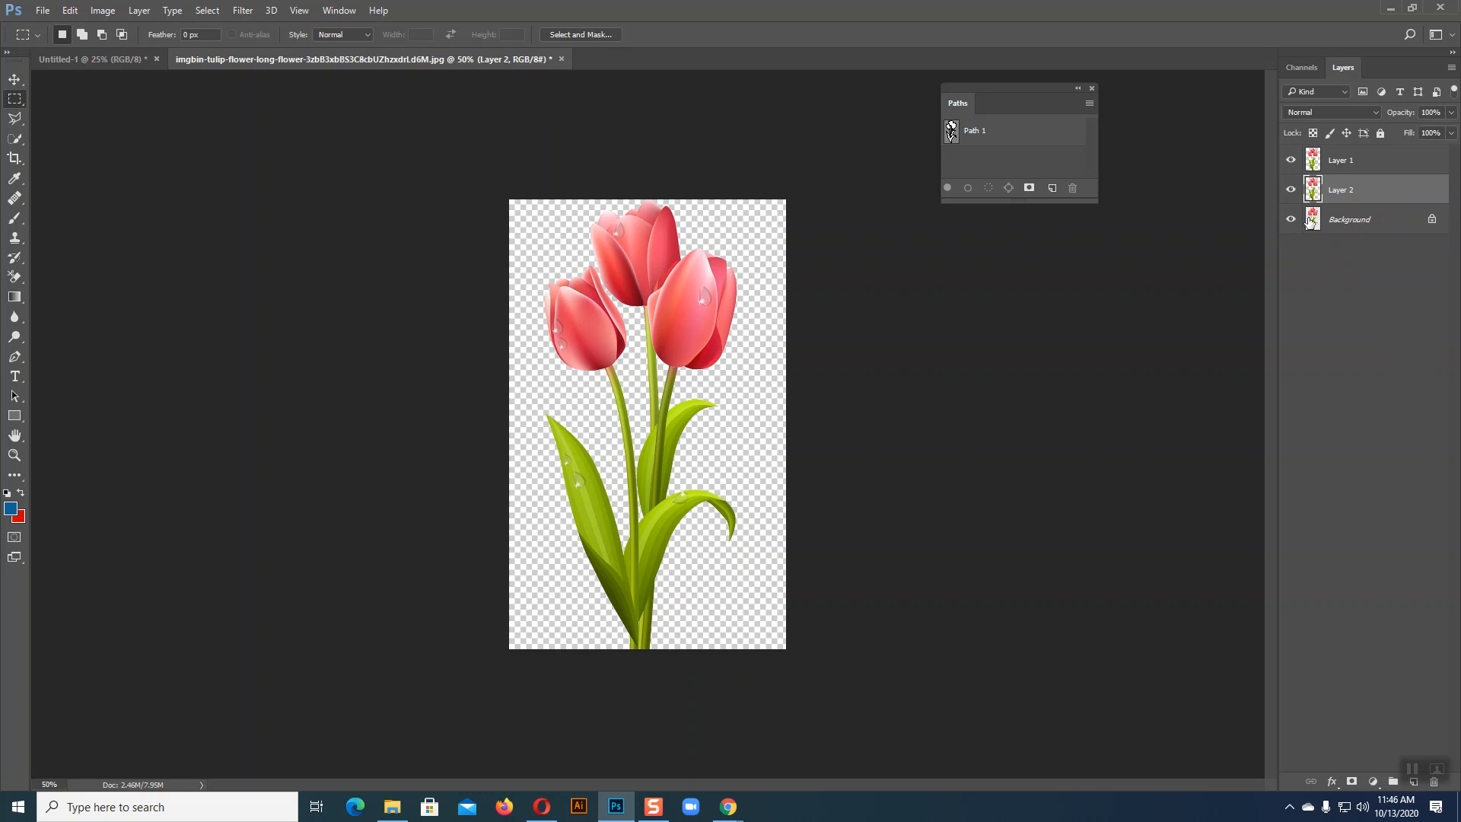
Float the Layers panel, add a new layer directly above Background, and fill it with the blue foreground color
left_click(1340, 225)
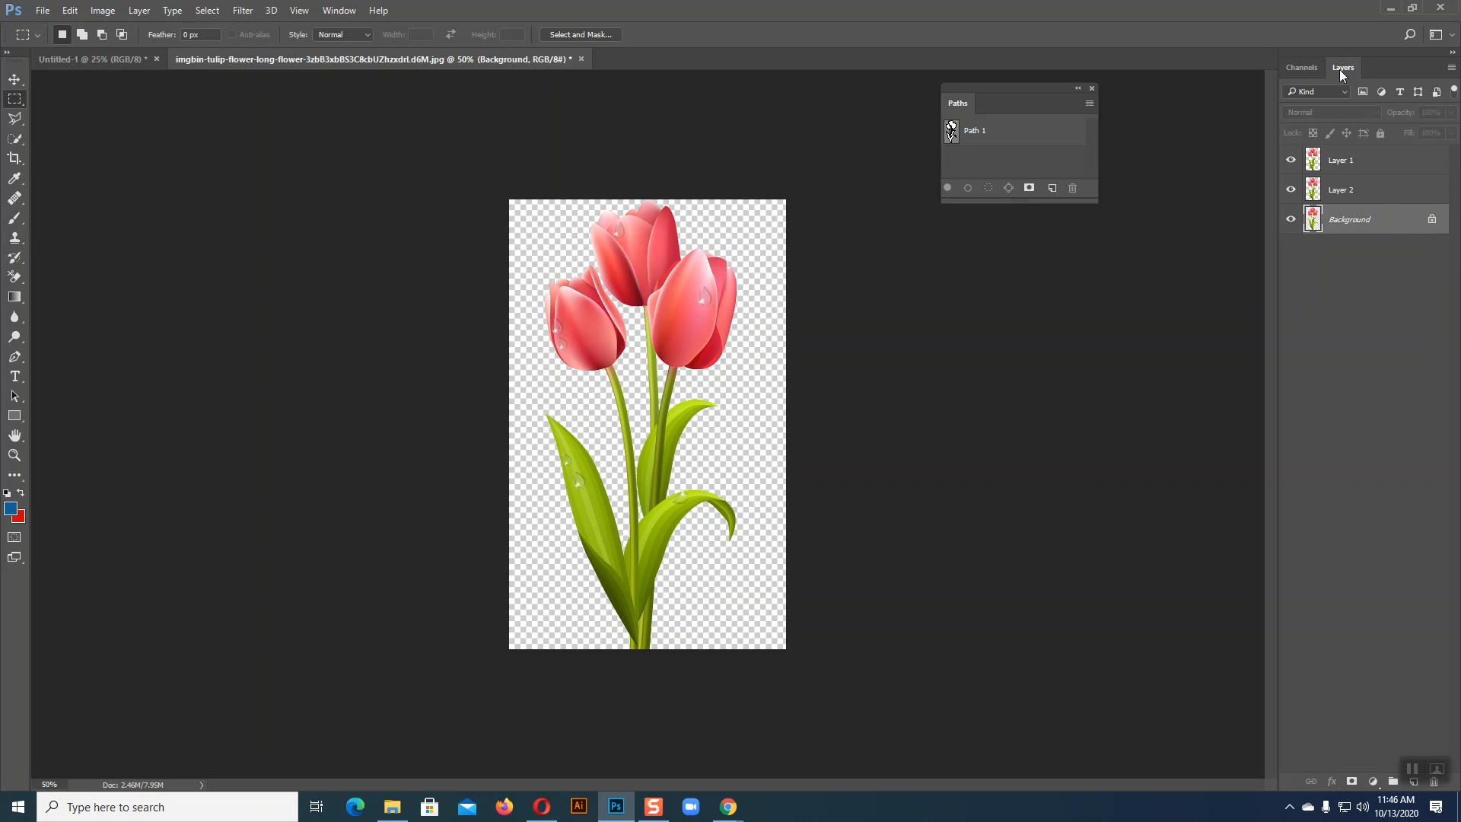
left_click_drag(1341, 70, 1140, 105)
left_click(1262, 413)
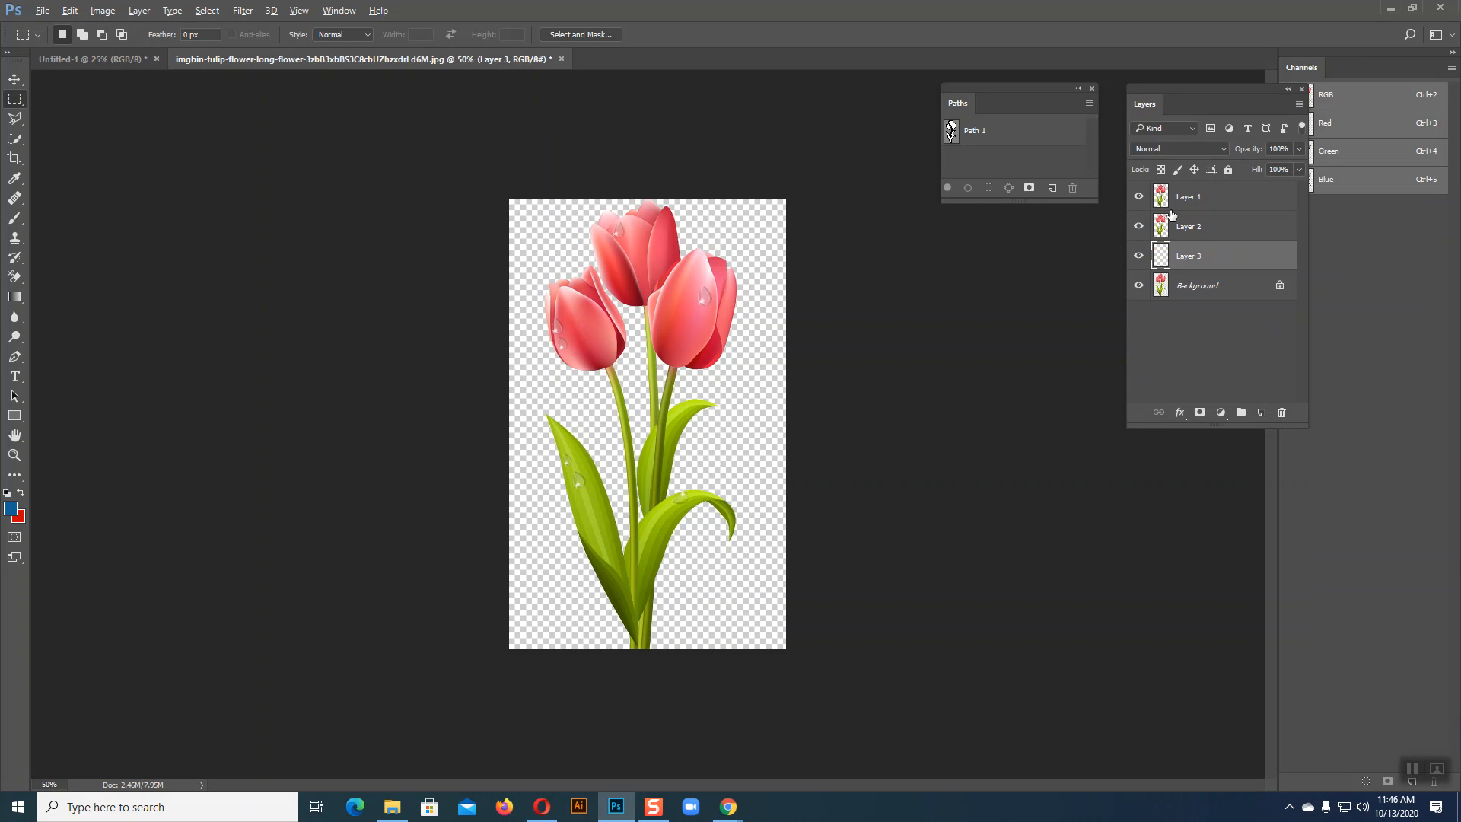
key("alt+BackSpace")
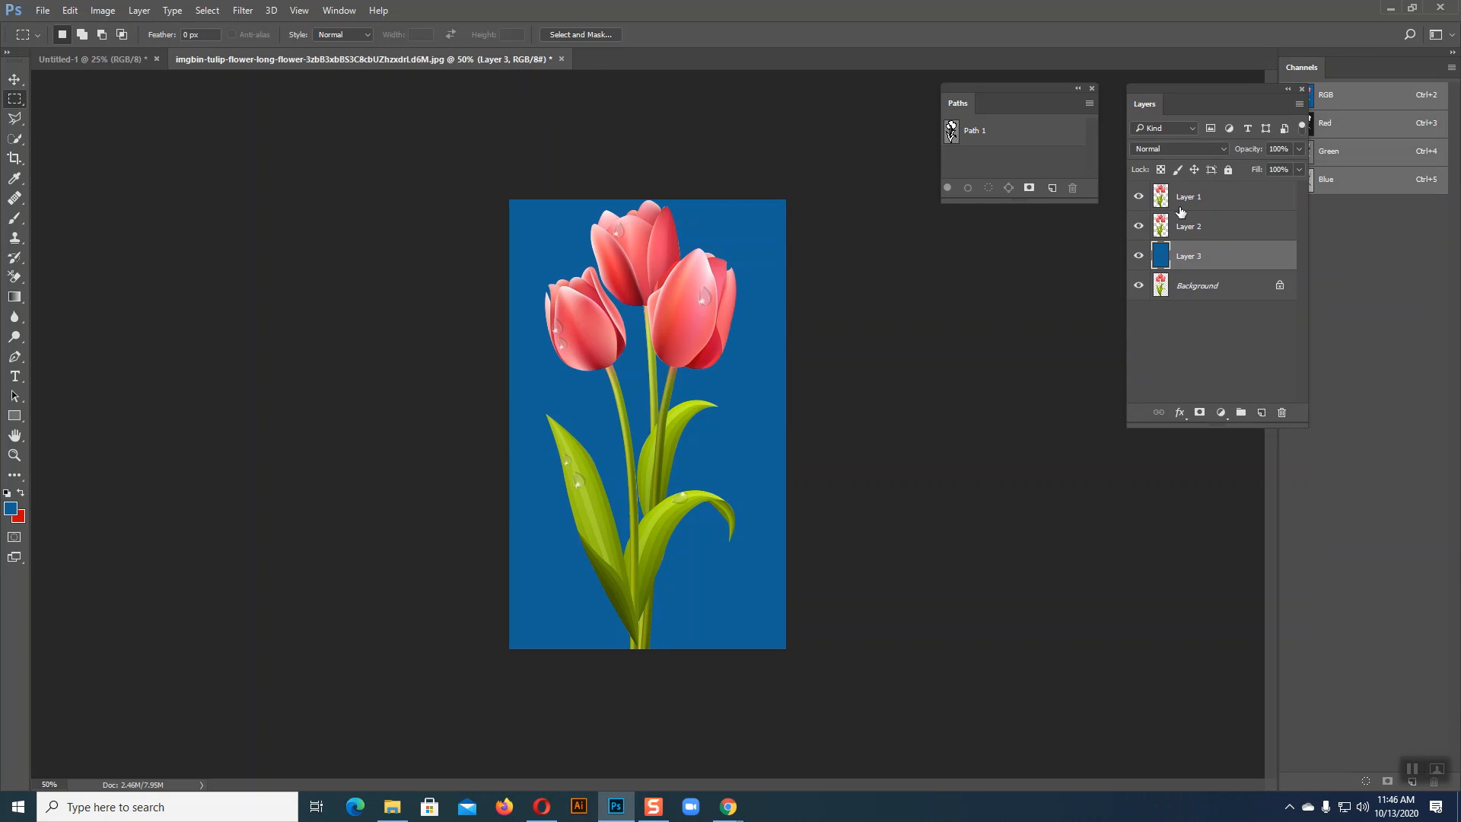
Add a new layer directly above Layer 2 and fill it with the red background color
left_click(1181, 205)
left_click(1183, 231)
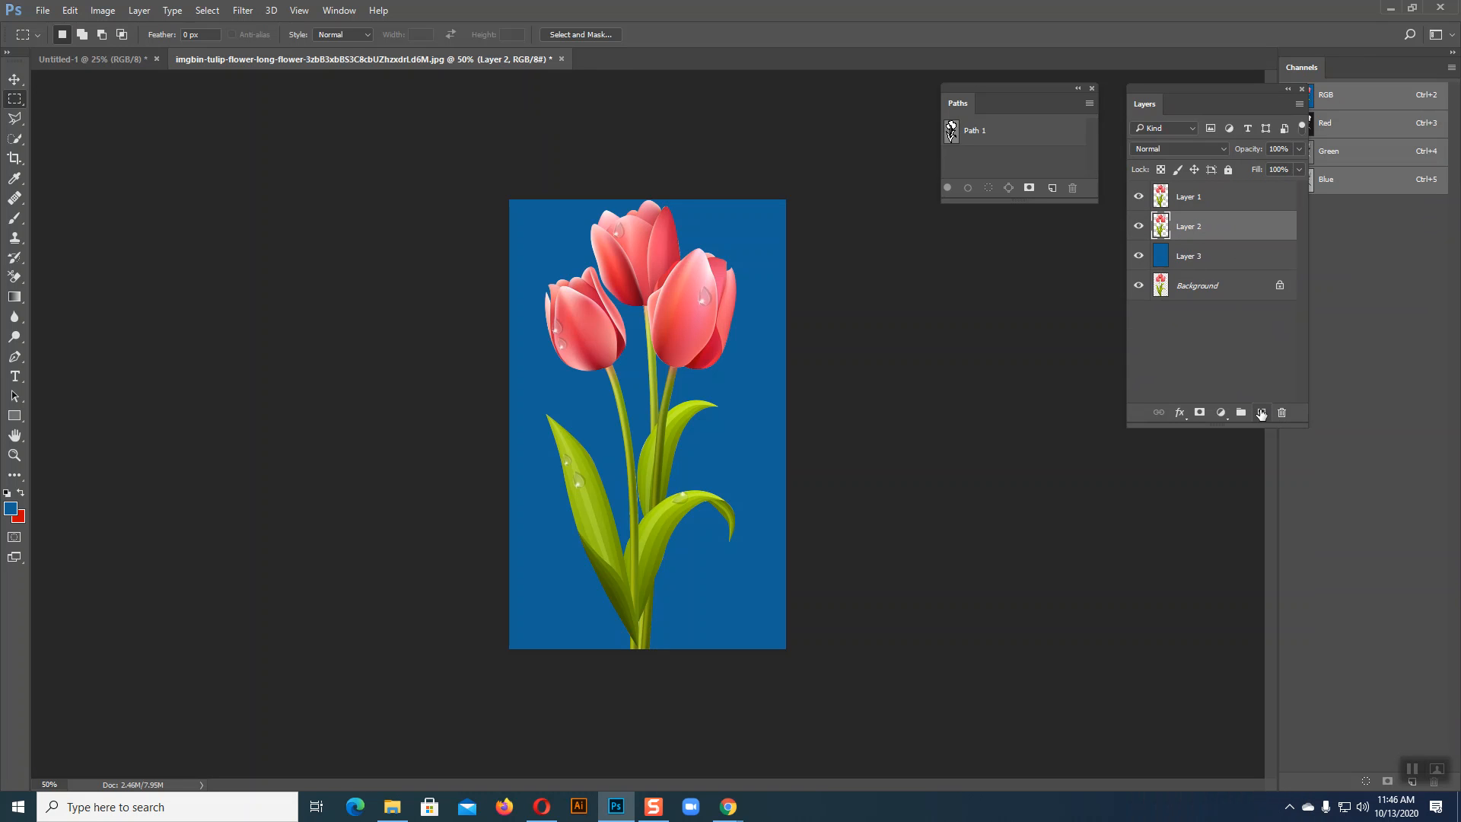
left_click(1261, 413)
key("ctrl+BackSpace")
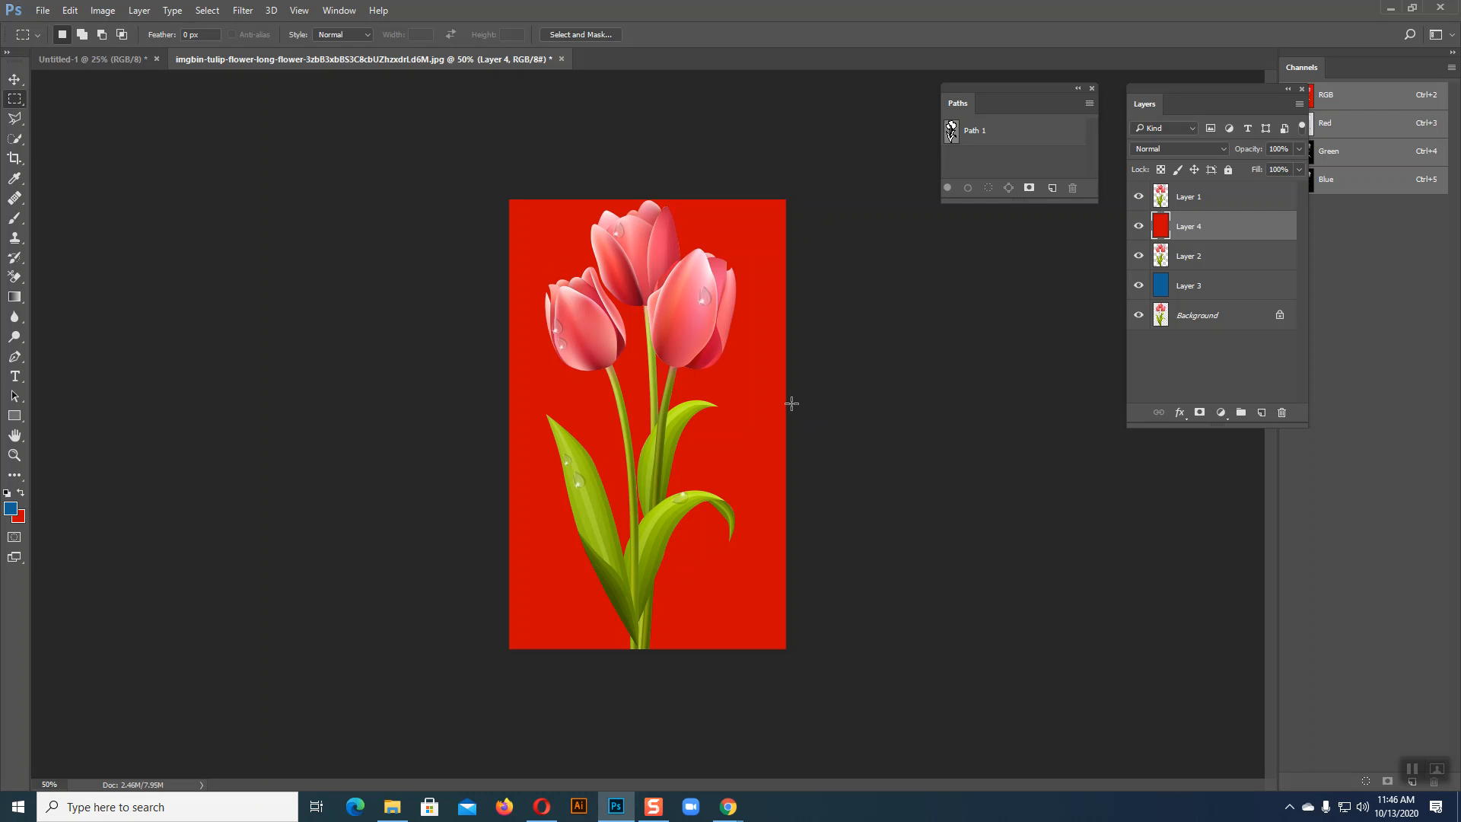
Select Layer 1, dock the floating Layers and Paths panels beside Channels, and bring Layers to the front
left_click(1226, 198)
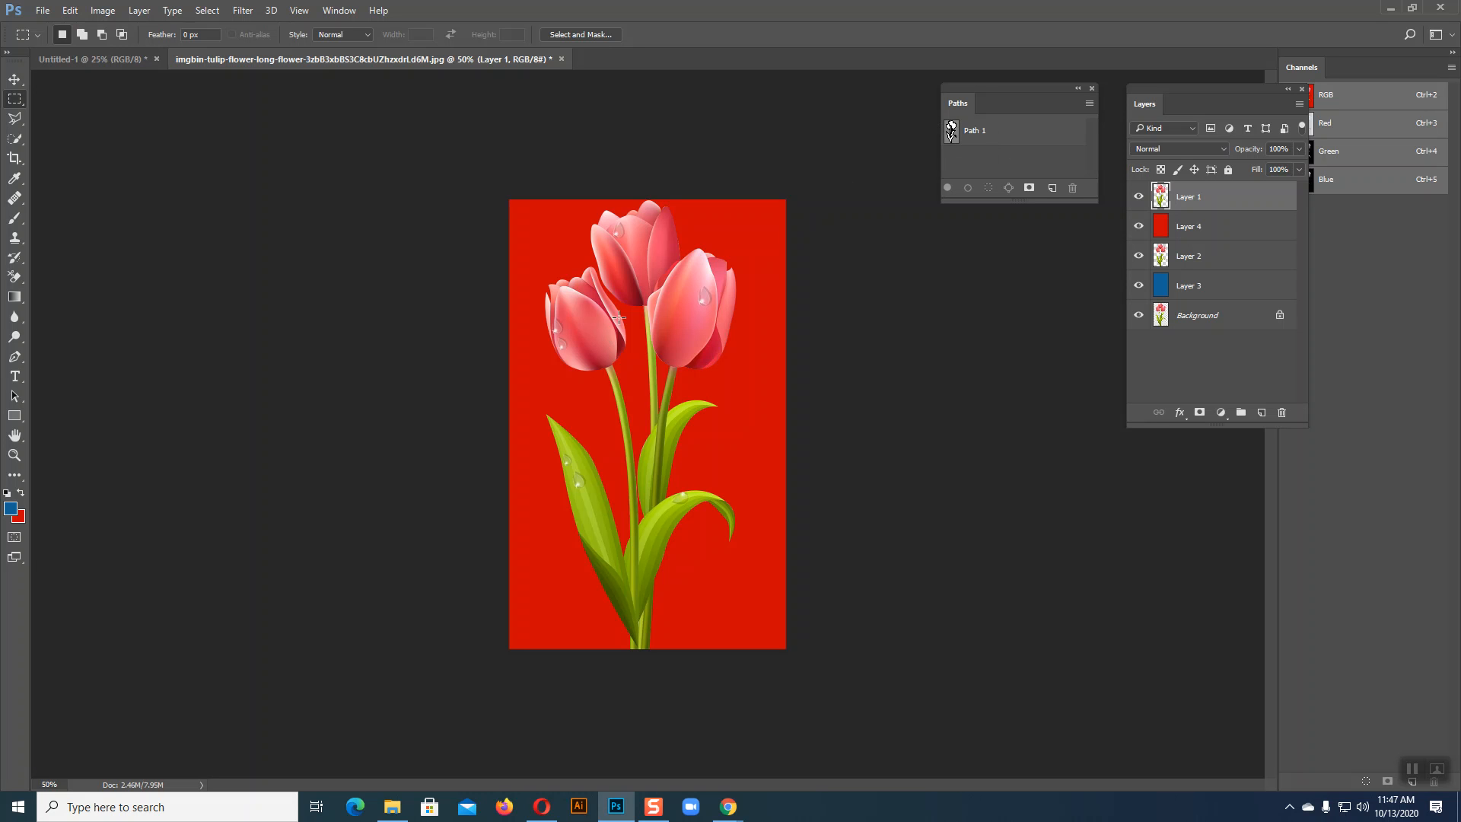
left_click_drag(1185, 94, 1351, 66)
left_click_drag(956, 90, 1374, 67)
left_click(1344, 70)
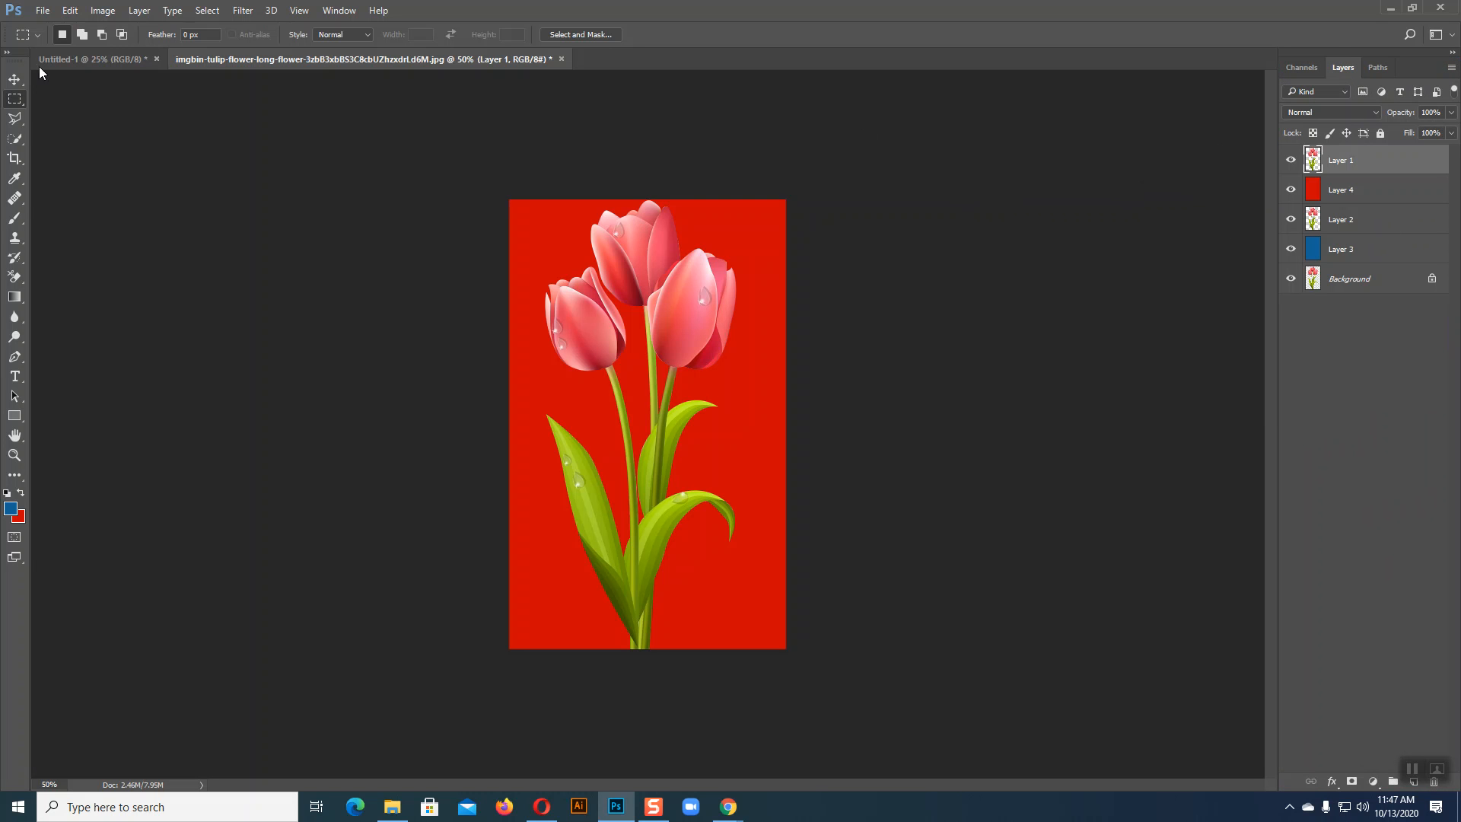
Start saving the tulip image under Save As with the JPEG (*.JPG;*.JPEG;*.JPE) file format
left_click(50, 11)
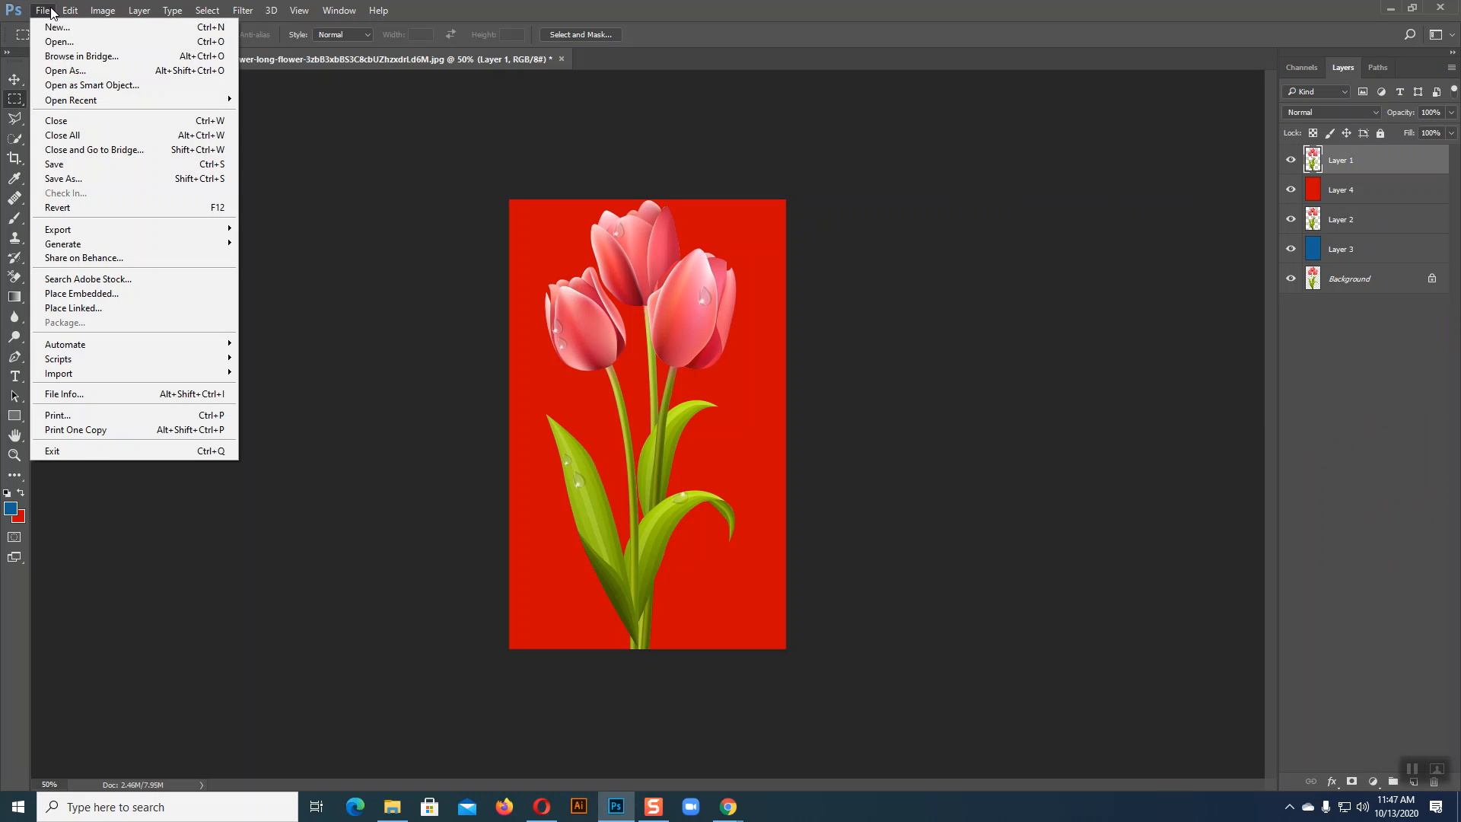
left_click(70, 178)
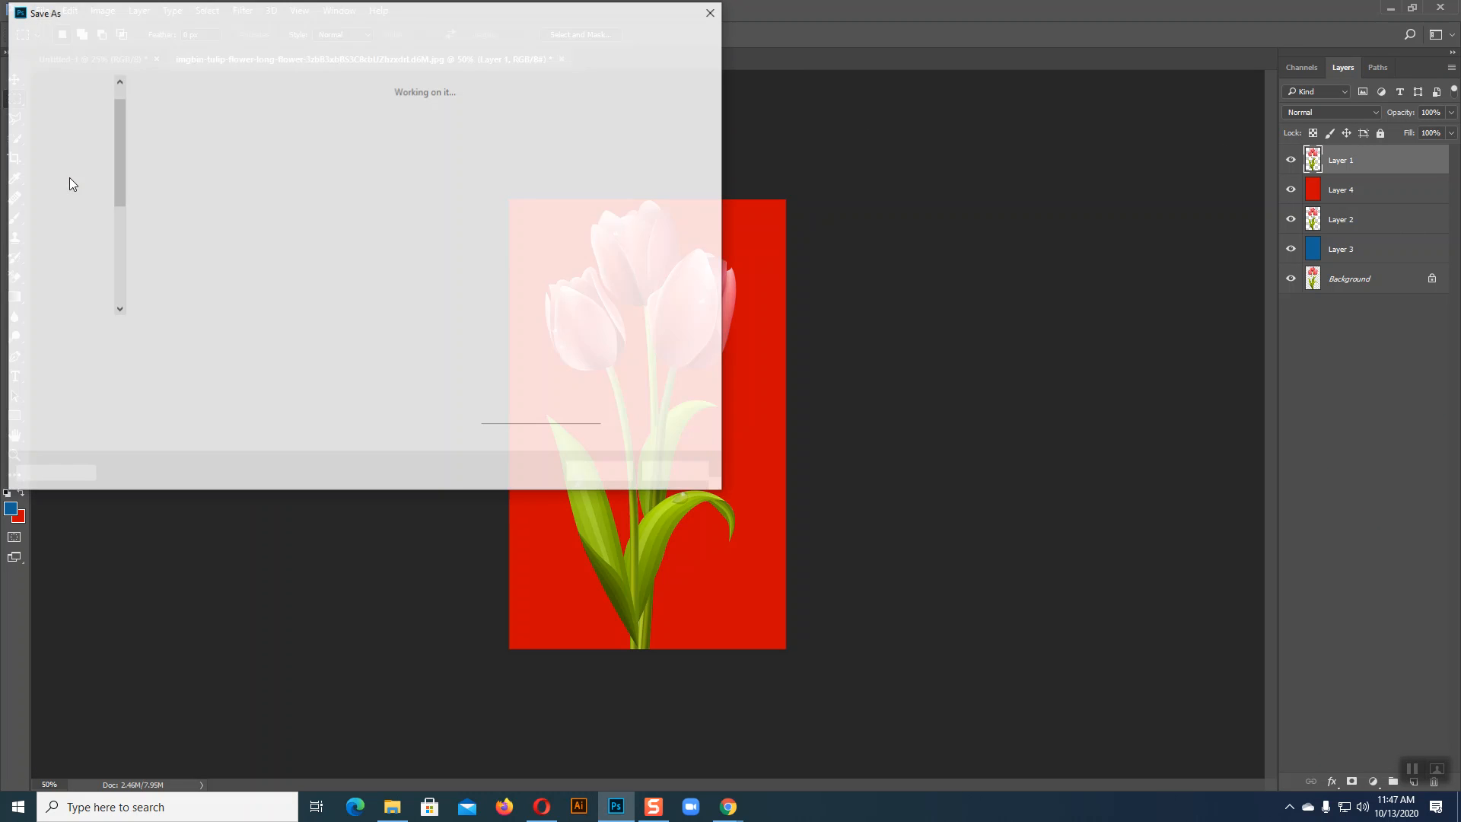
left_click(401, 354)
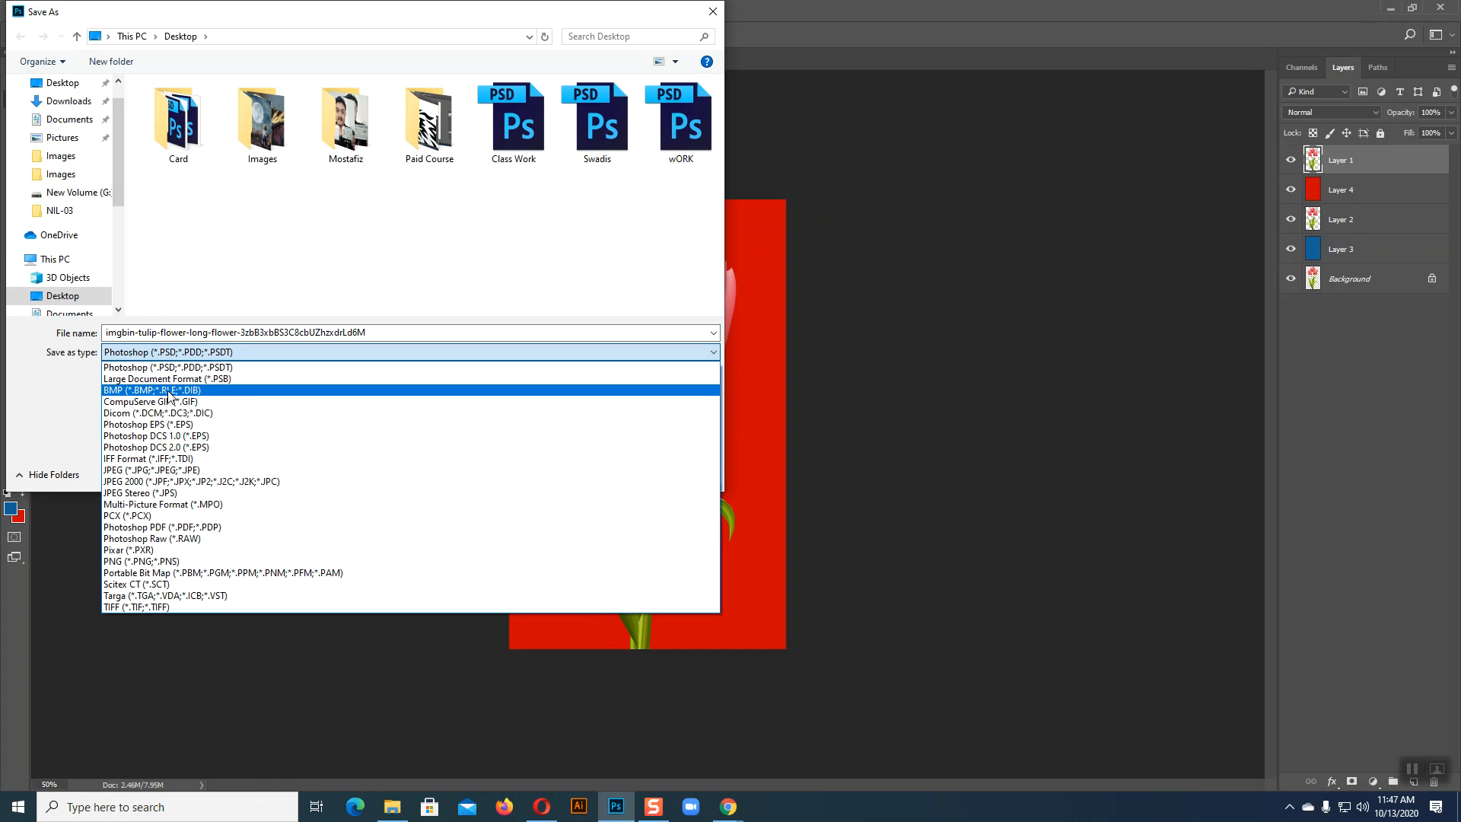
left_click(130, 472)
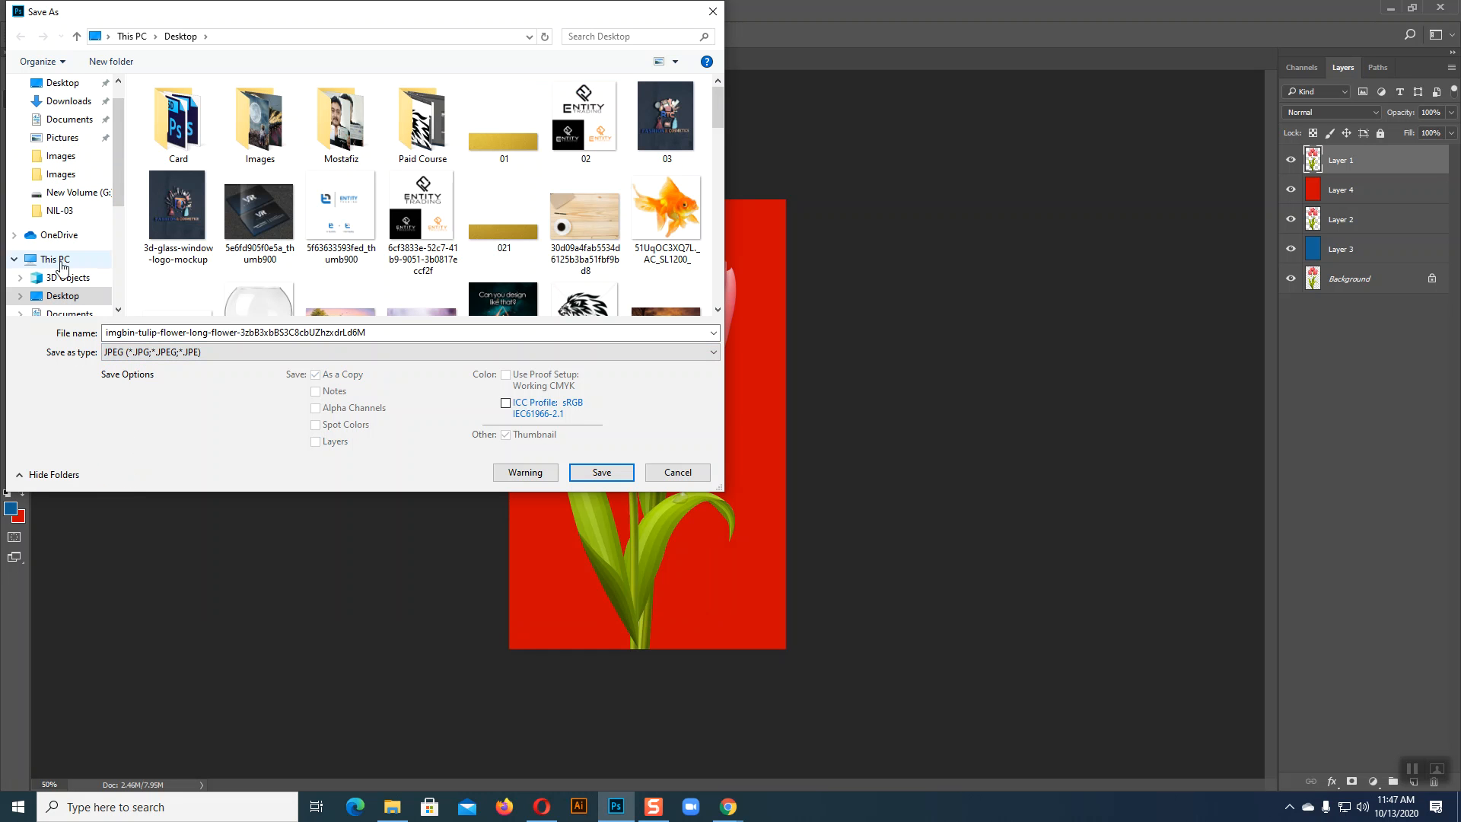
Save the tulip image to the Desktop as a maximum-quality JPEG named Path, and close the original document without saving changes
double_click(381, 328)
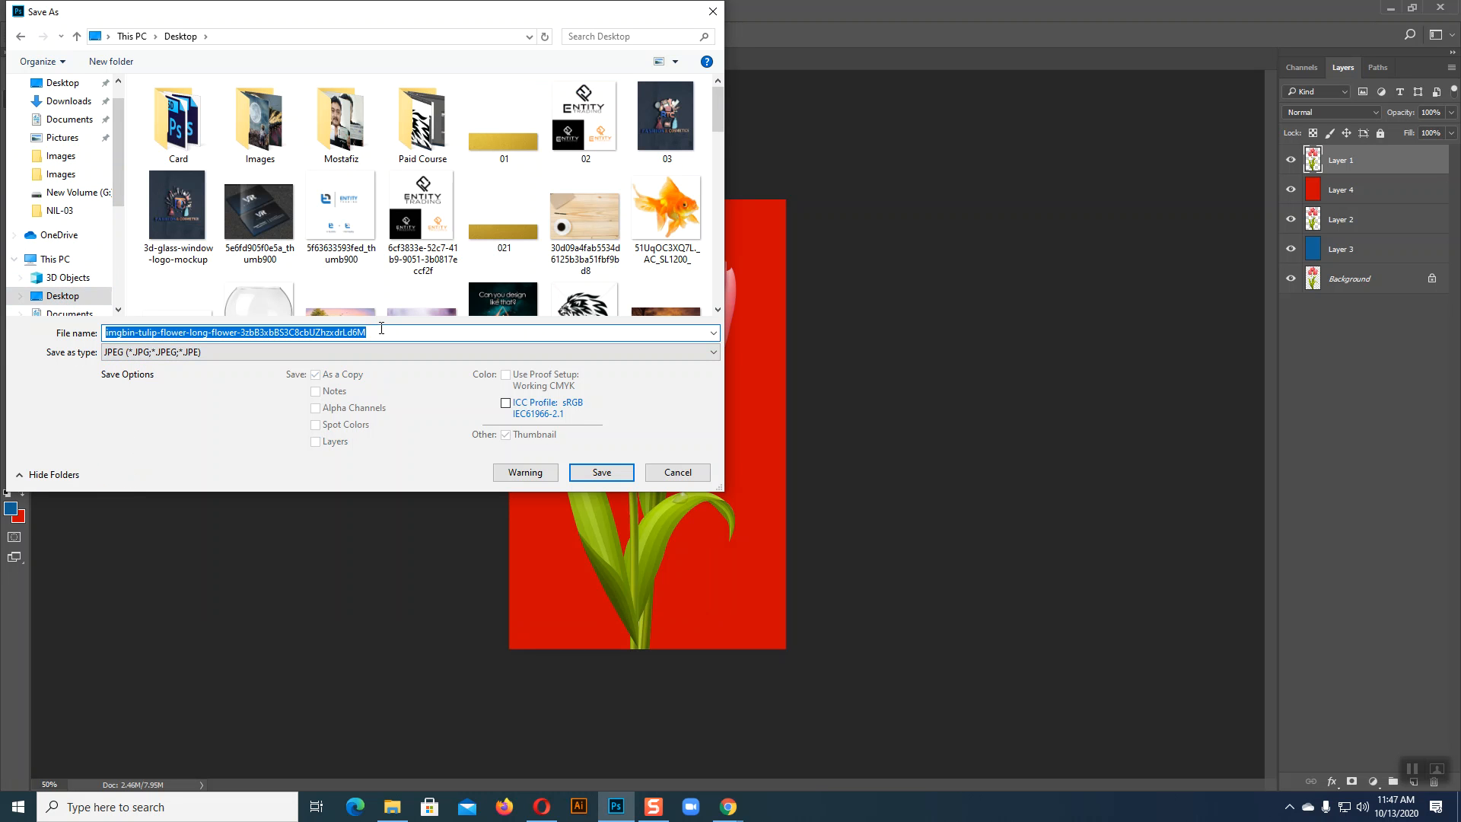
type("Pa")
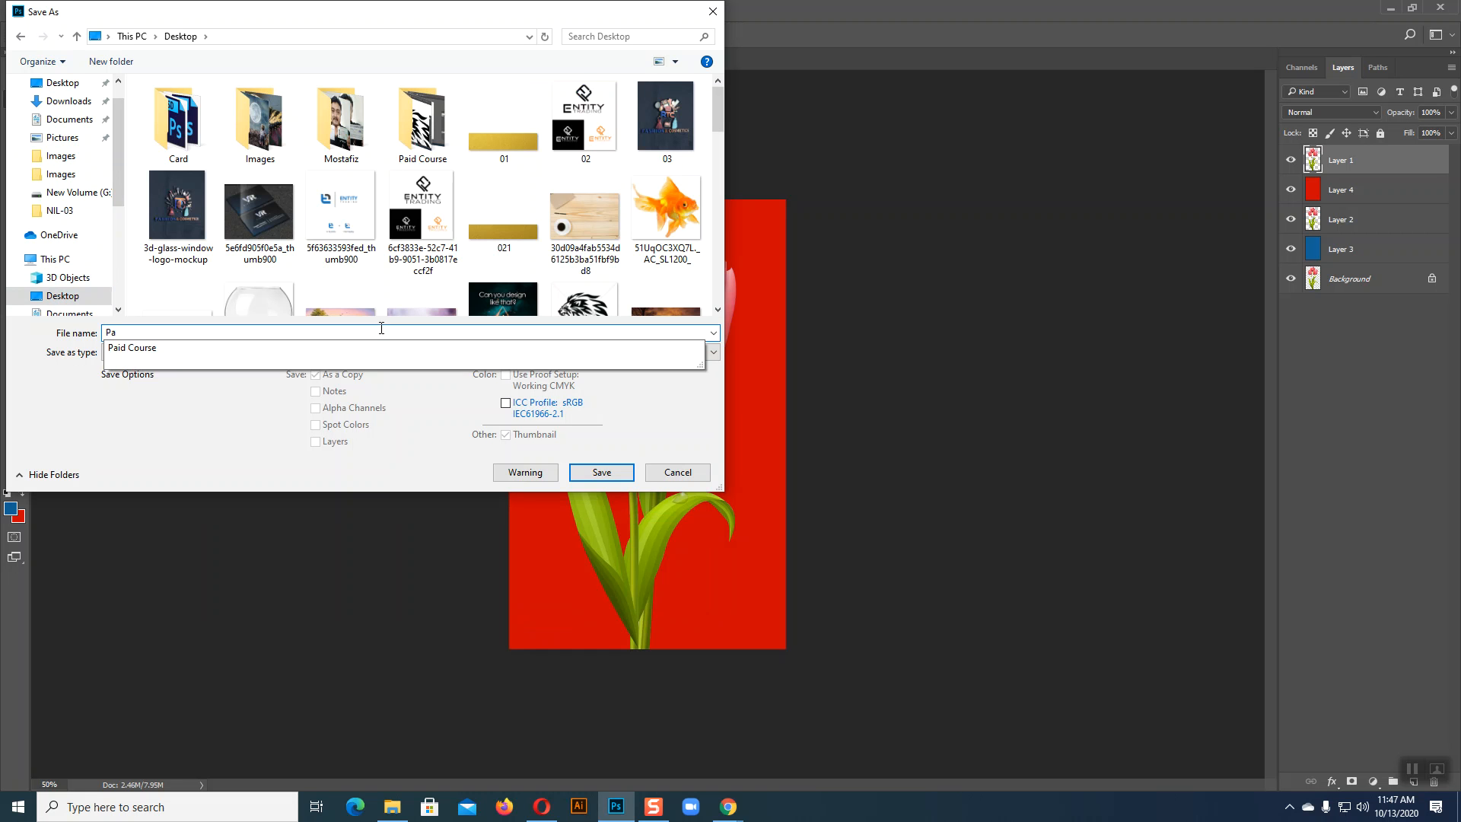
type("th")
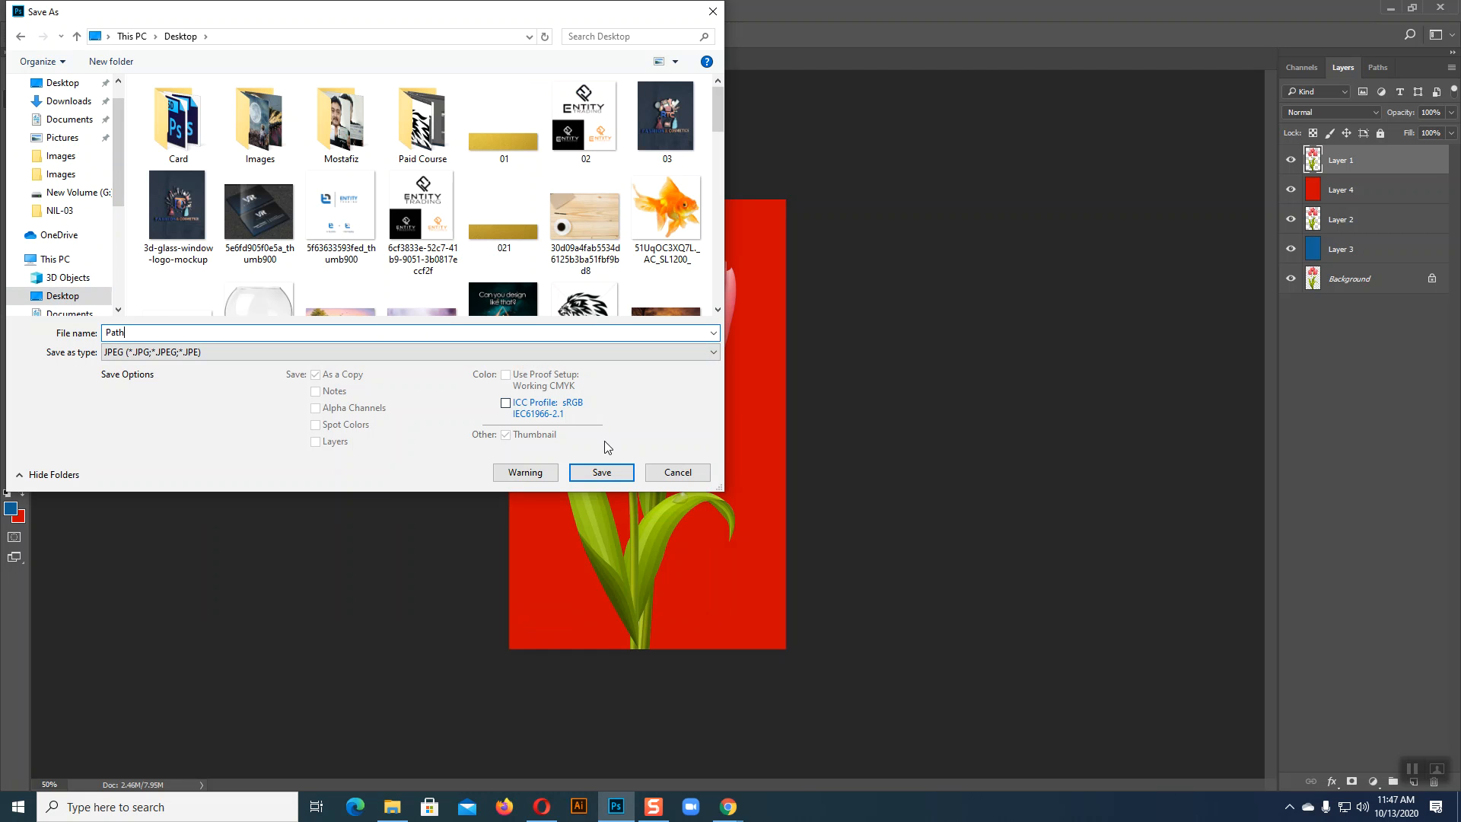
left_click(601, 472)
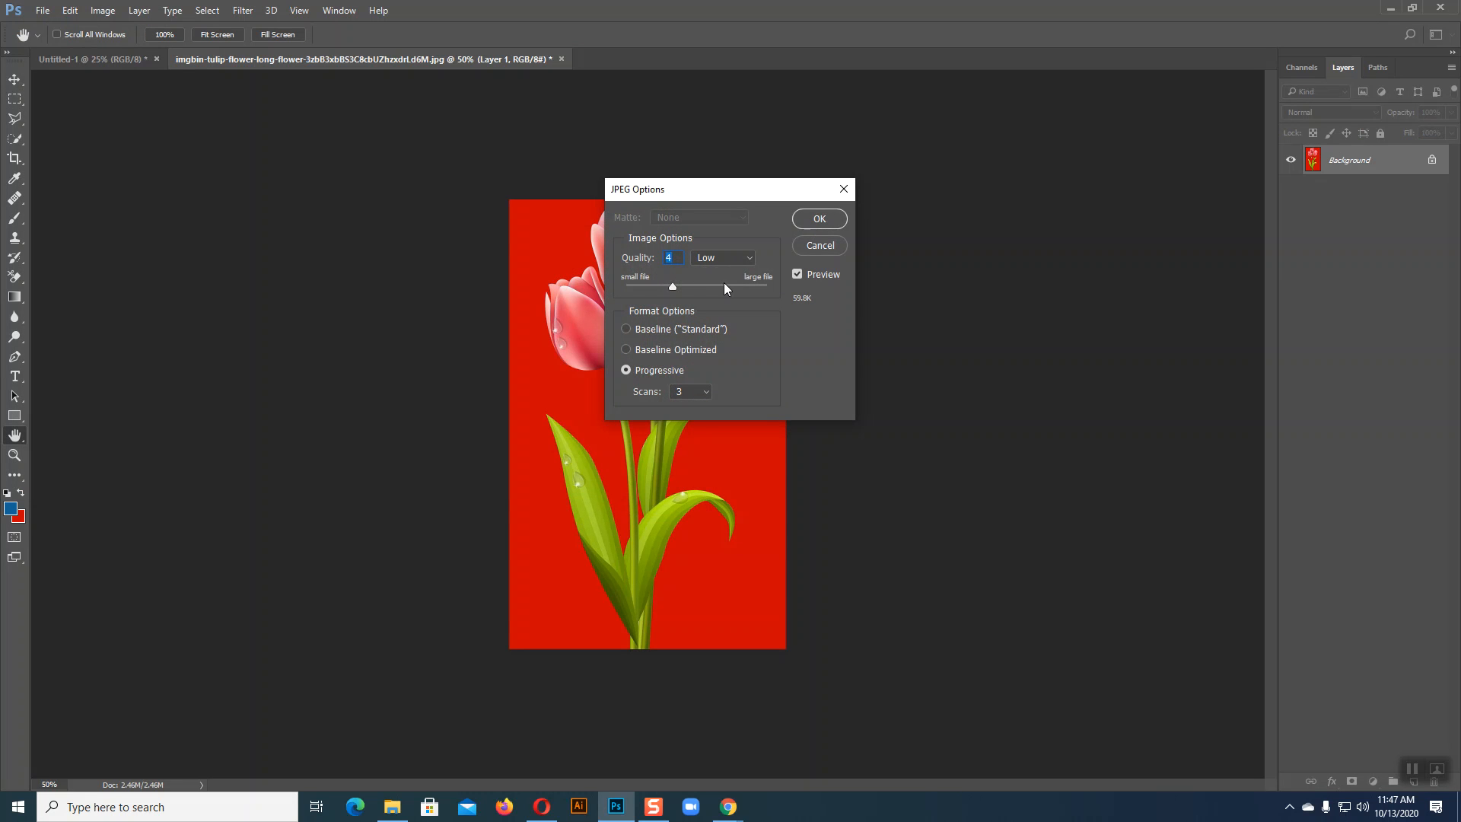
left_click_drag(674, 284, 802, 287)
left_click(819, 220)
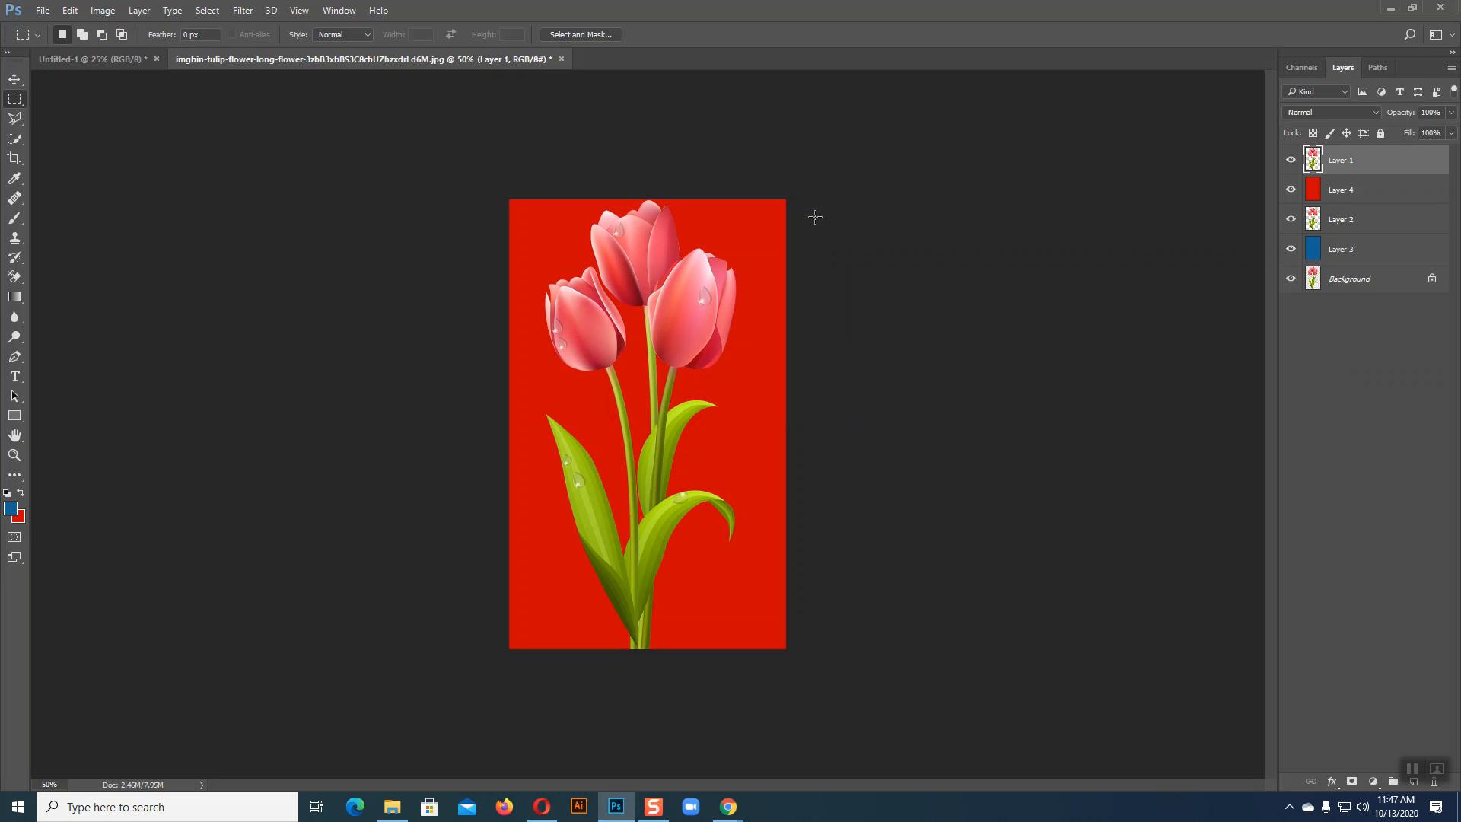
left_click(563, 59)
left_click(731, 305)
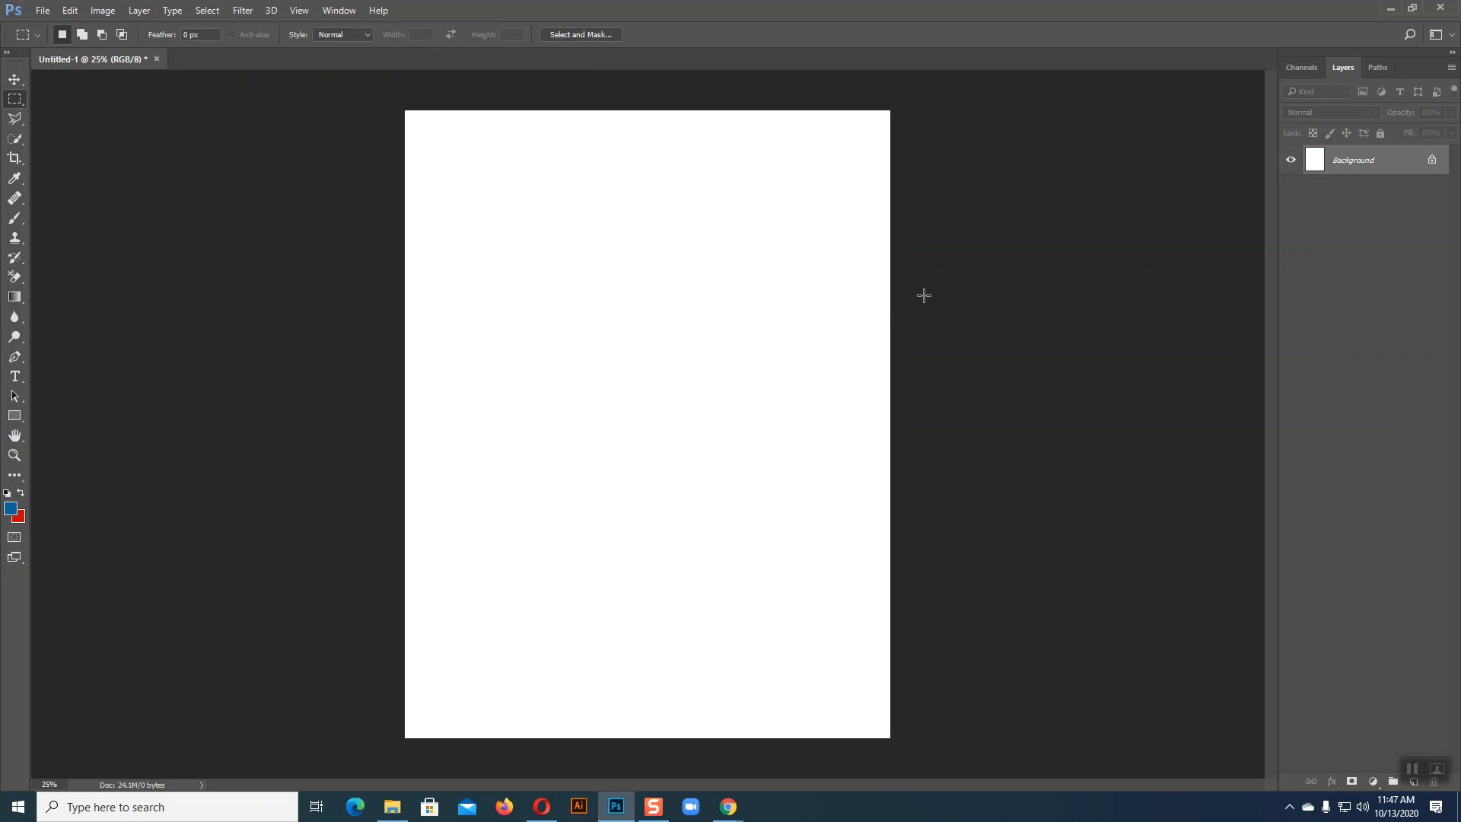
Open the saved Path JPEG from the Desktop folder
left_click(42, 11)
left_click(52, 43)
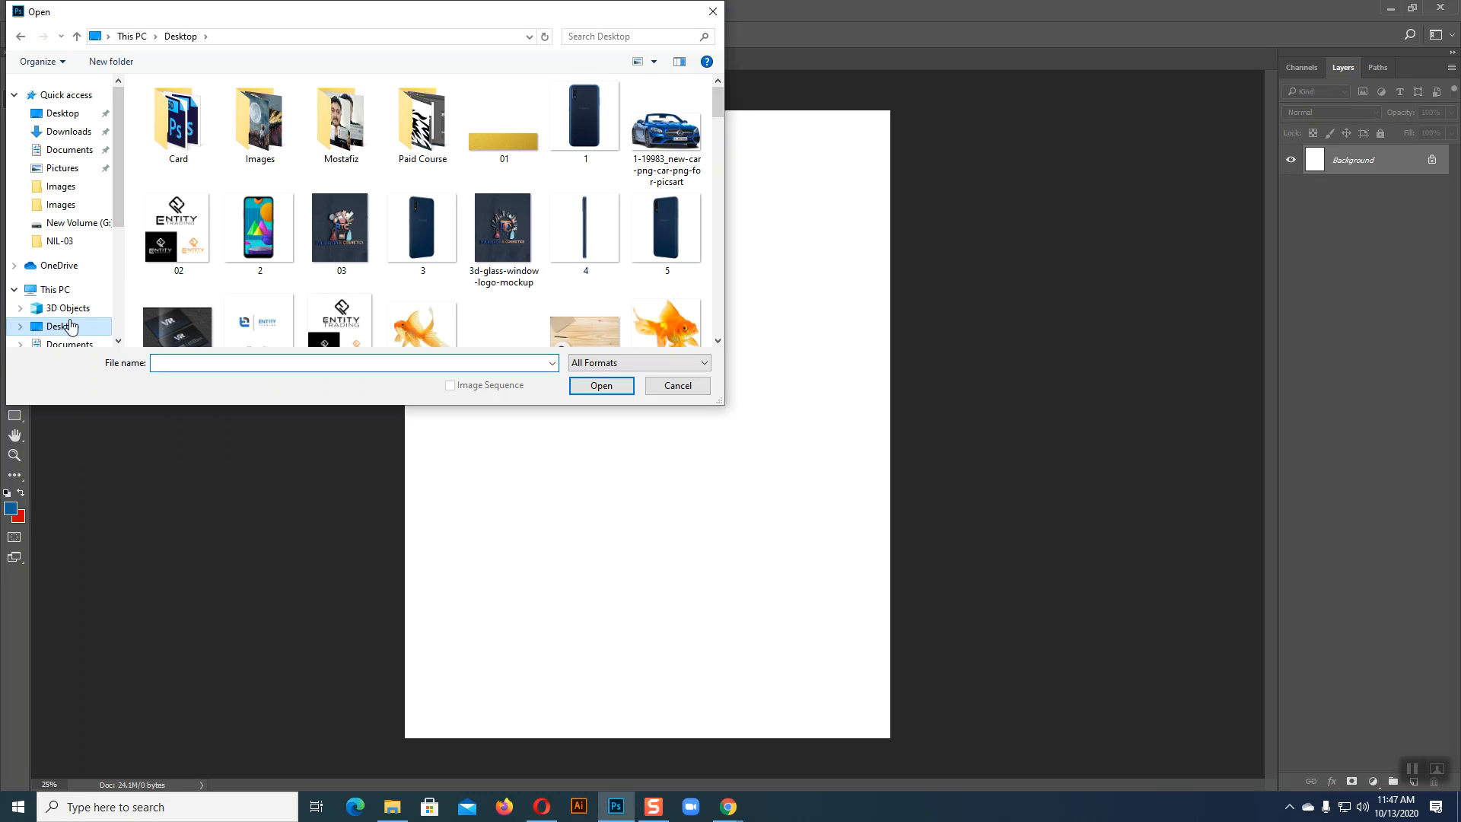
scroll(498, 202, "down", 2)
scroll(495, 197, "down", 3)
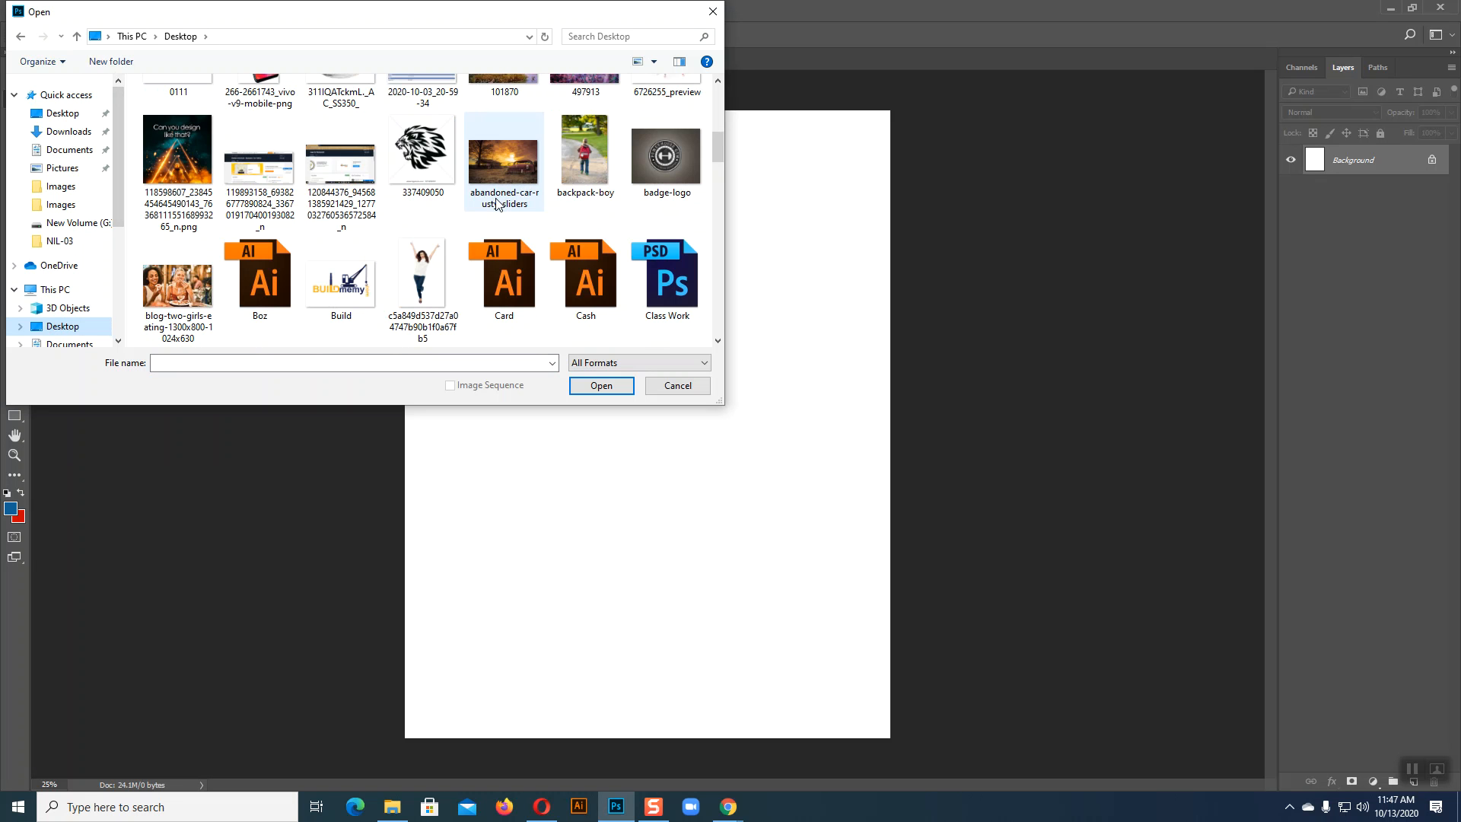
scroll(496, 202, "down", 7)
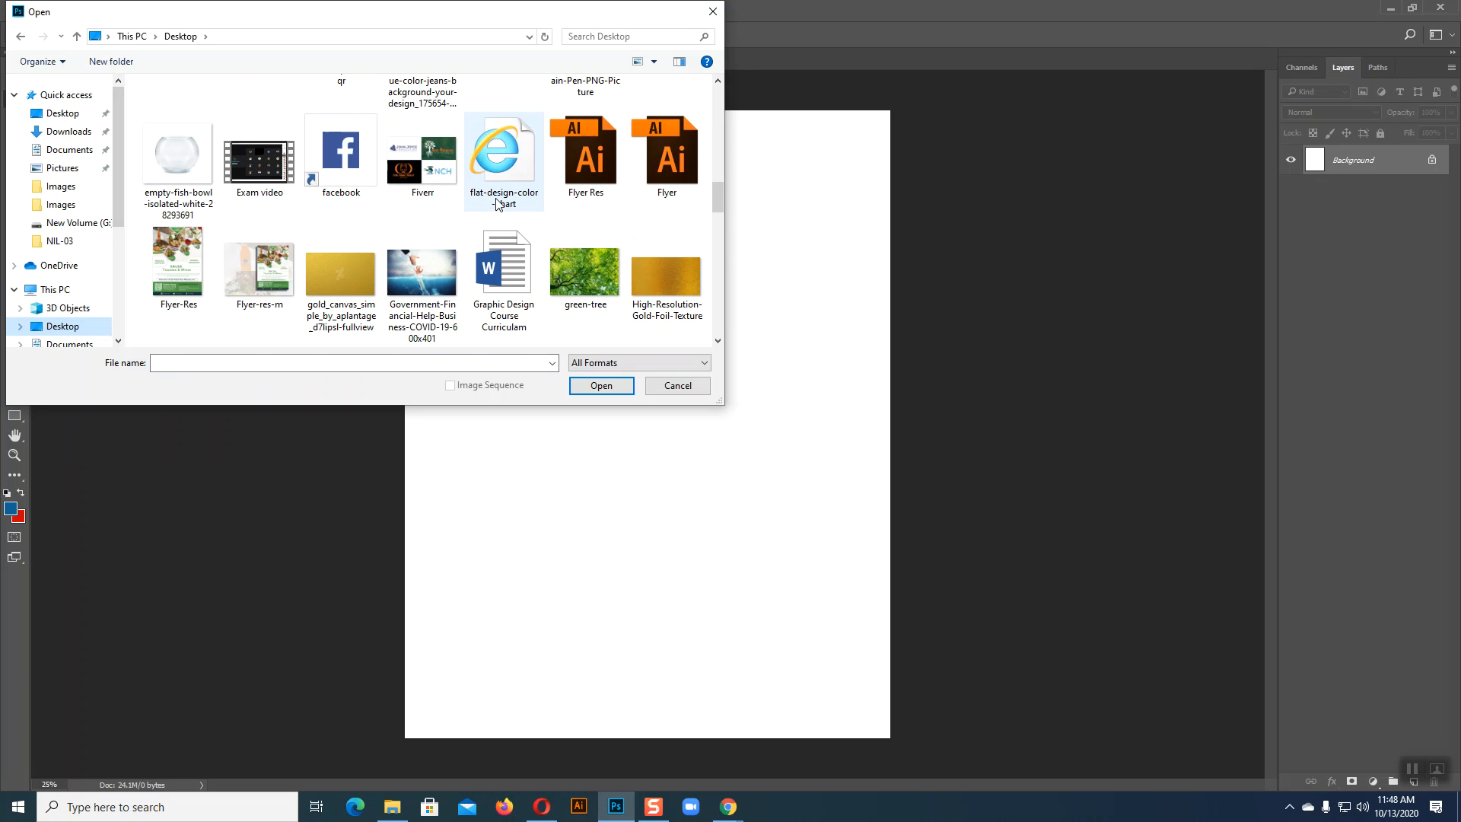
scroll(496, 201, "down", 6)
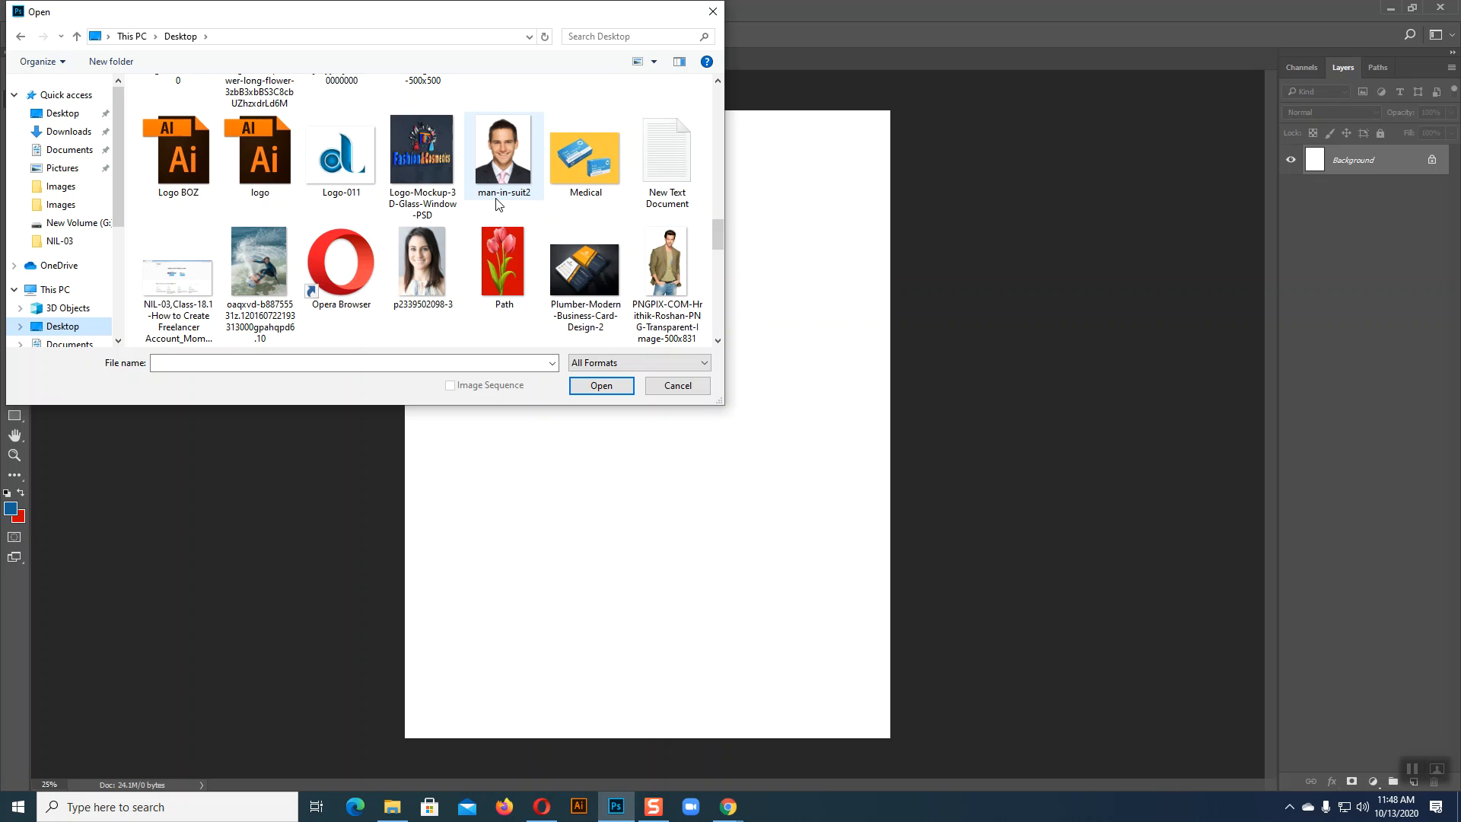
left_click(503, 259)
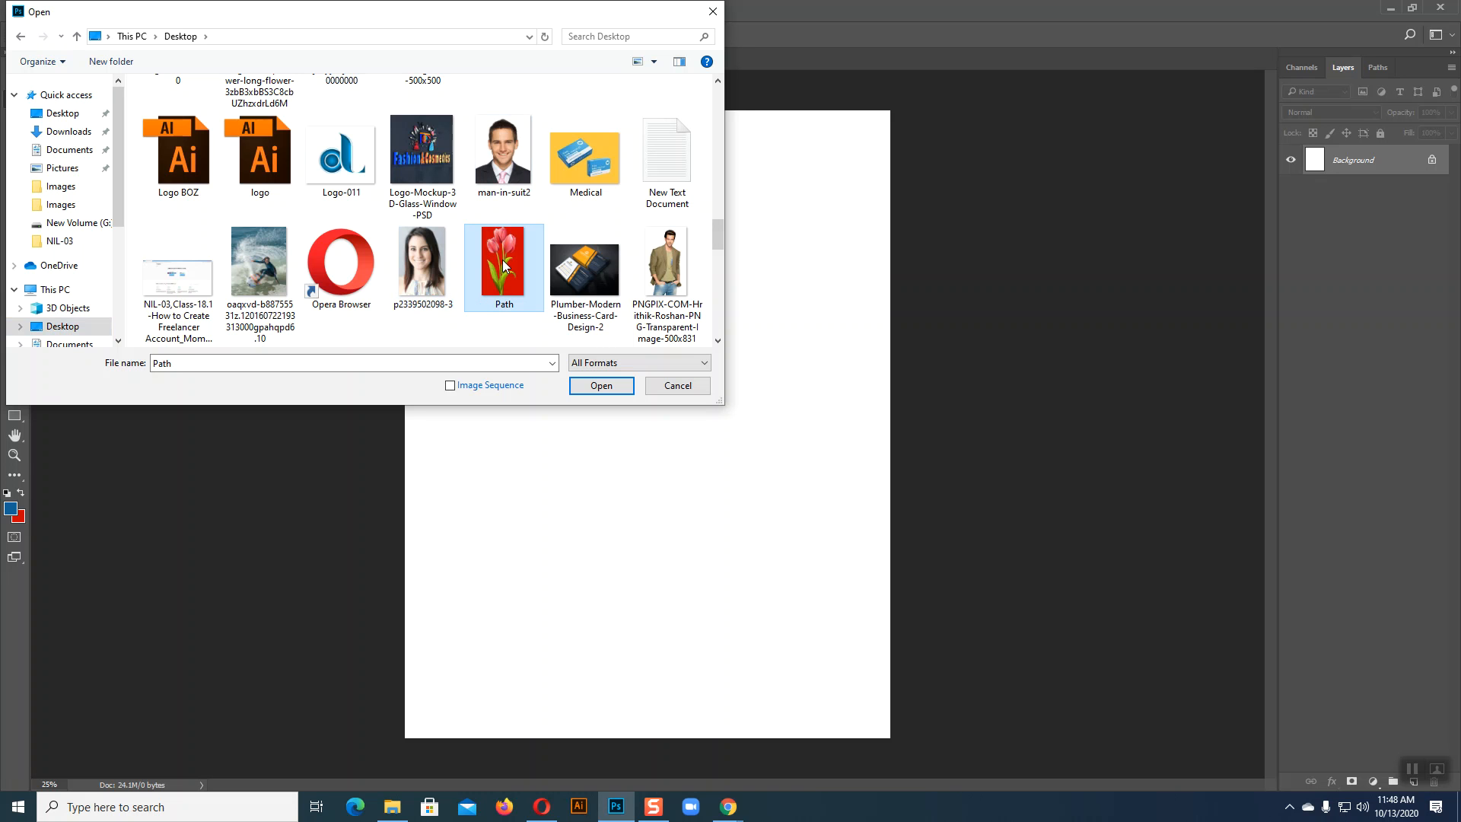
left_click(609, 387)
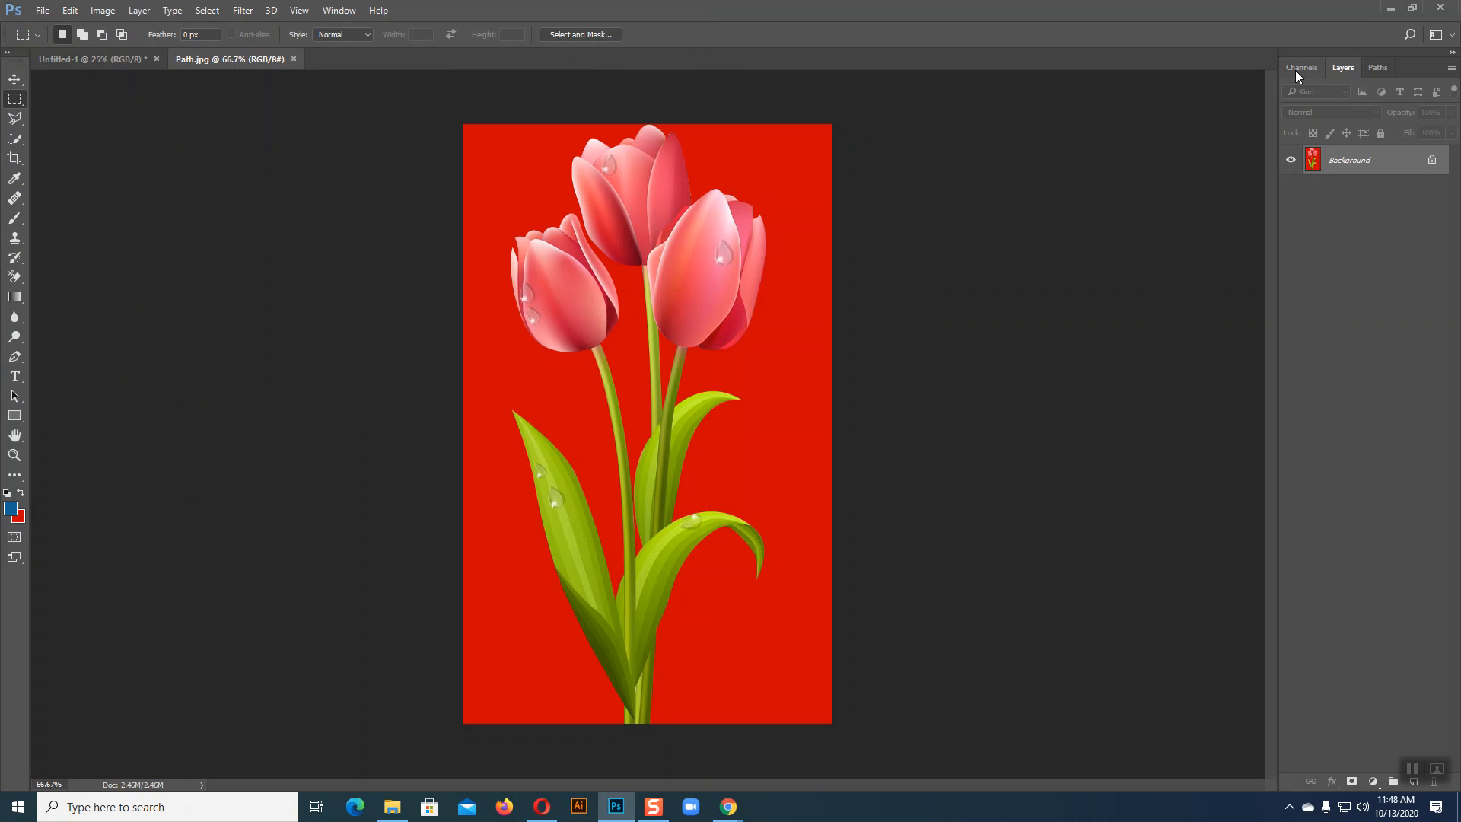
Load Path 1 as a selection, copy the tulips onto their own layer, and hide the Background layer
left_click(1375, 68)
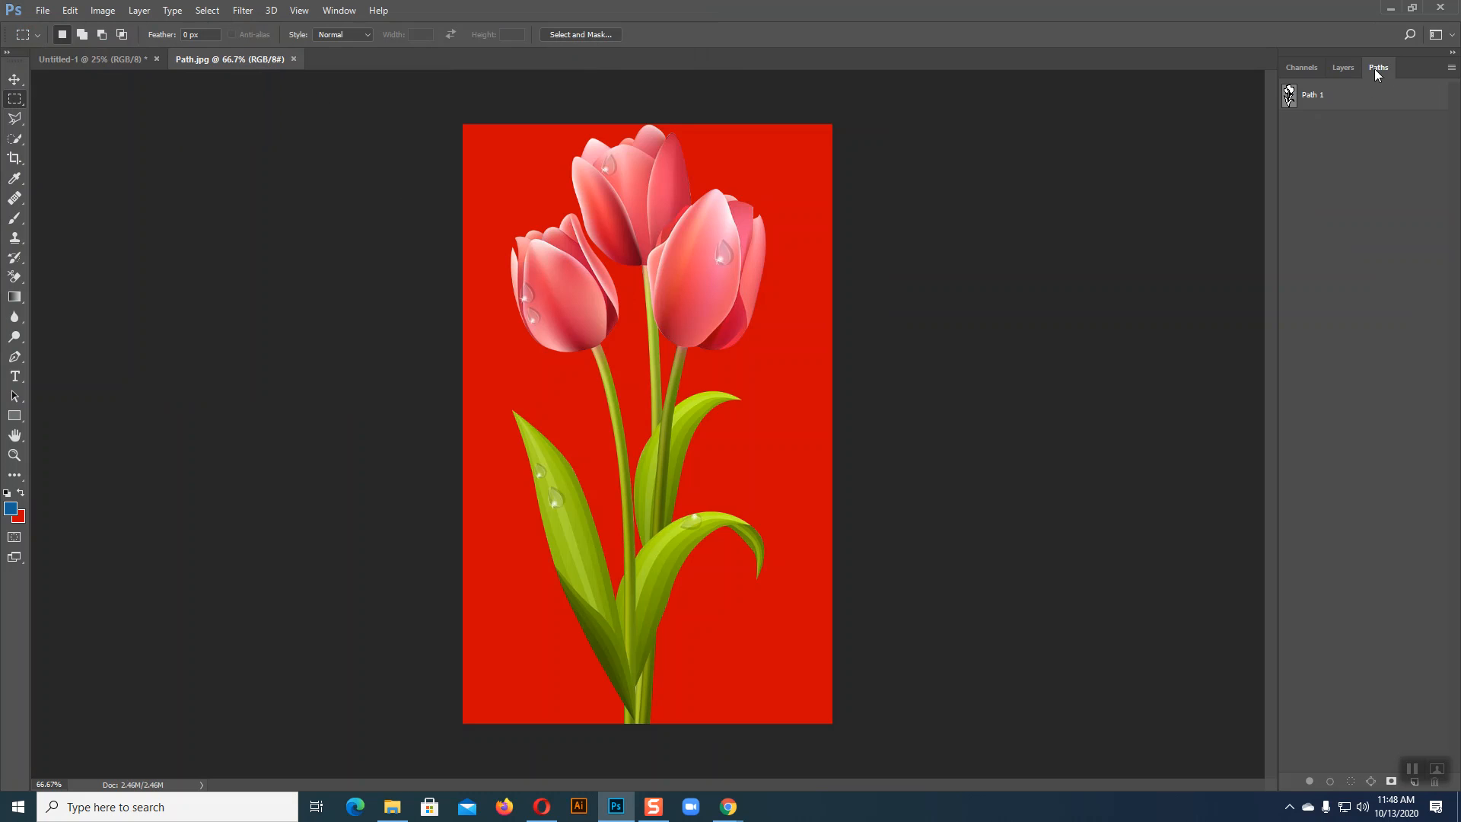
left_click(1289, 94, "ctrl")
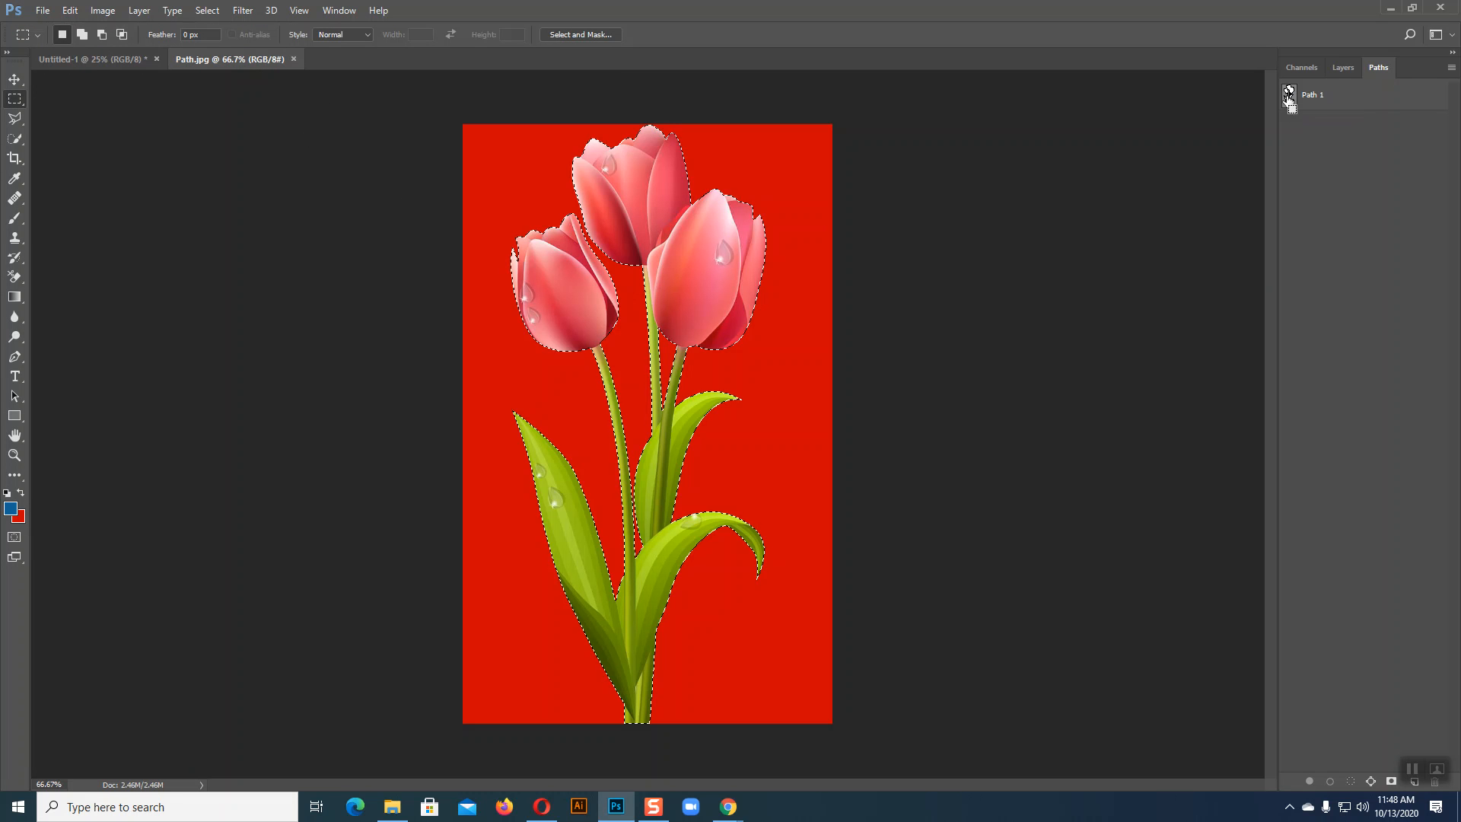
left_click(1343, 67)
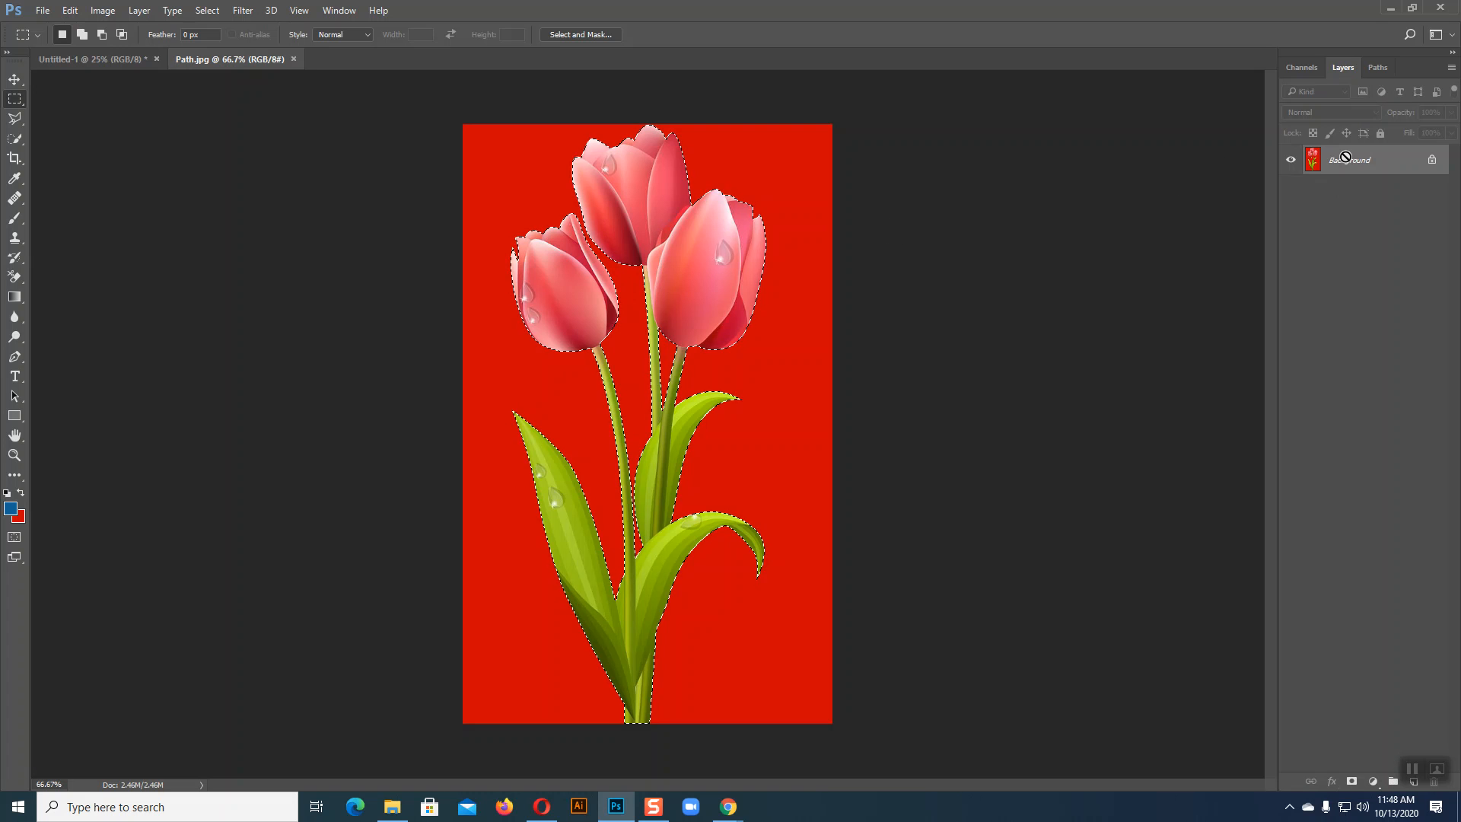
key("ctrl+j")
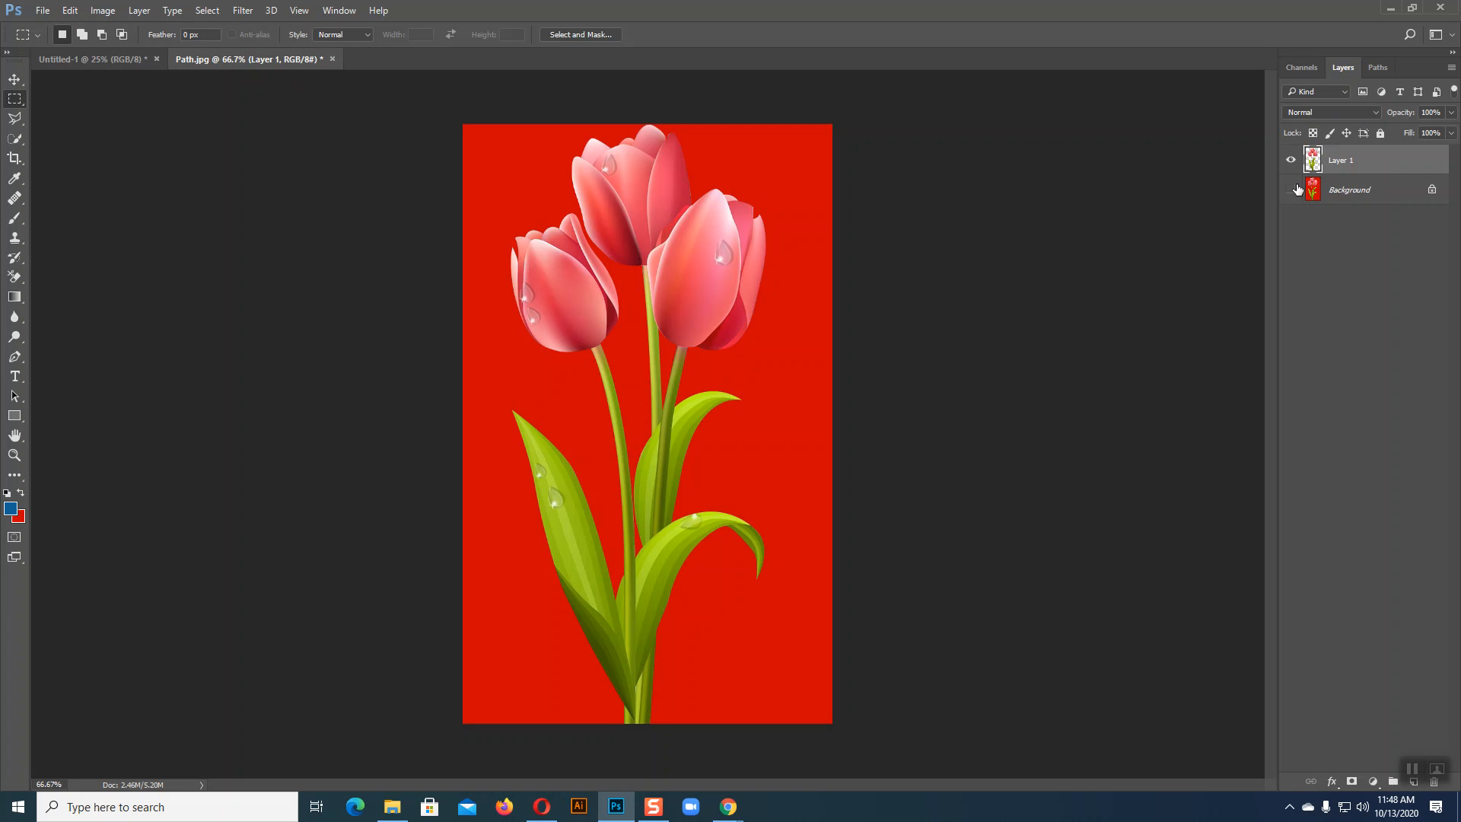
left_click(1297, 189)
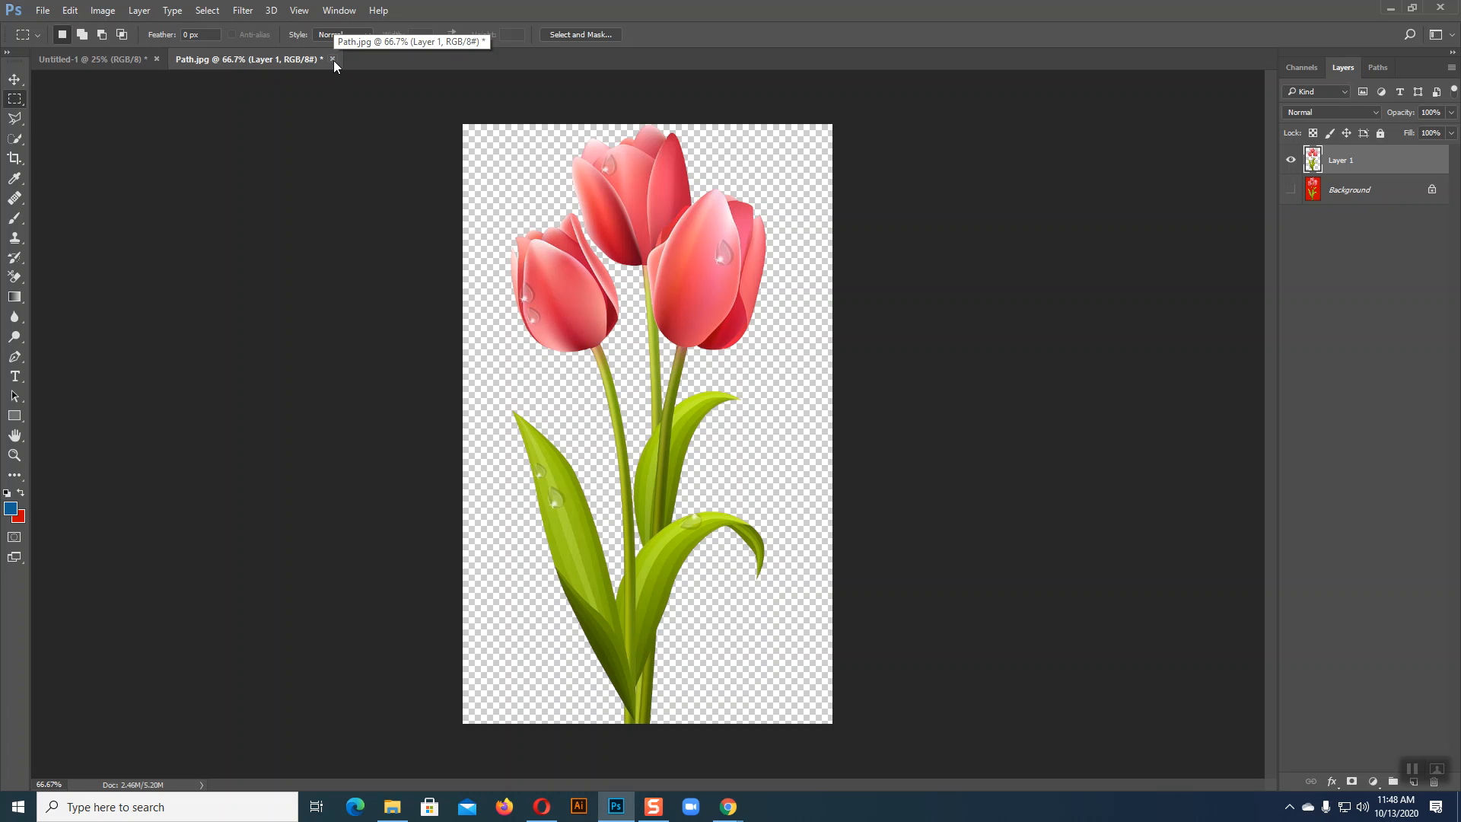
Examine the path stored in the tulip file alongside its layers, with the Background layer selected
left_click(1338, 190)
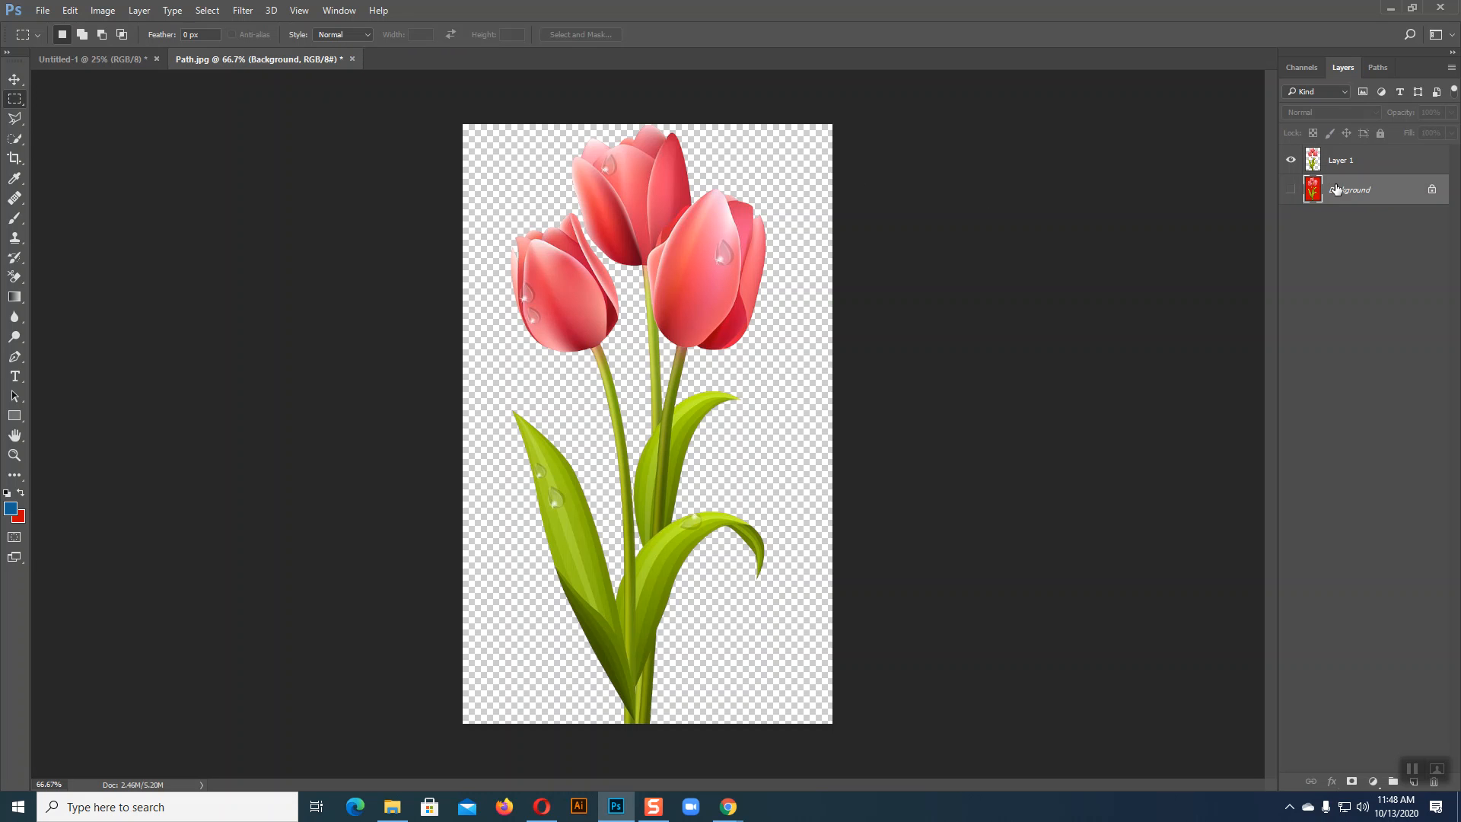
left_click(1382, 67)
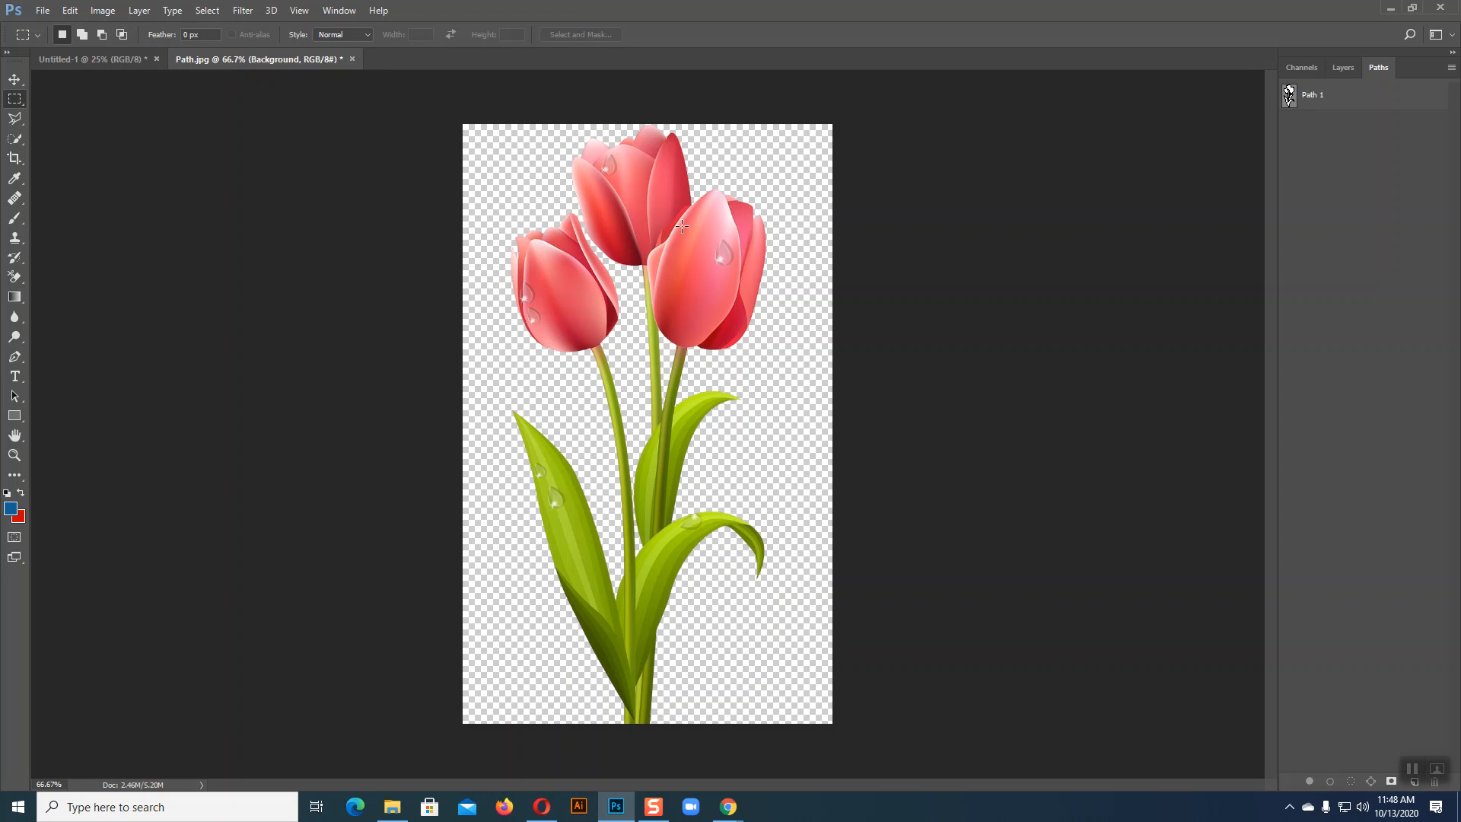
left_click(1335, 74)
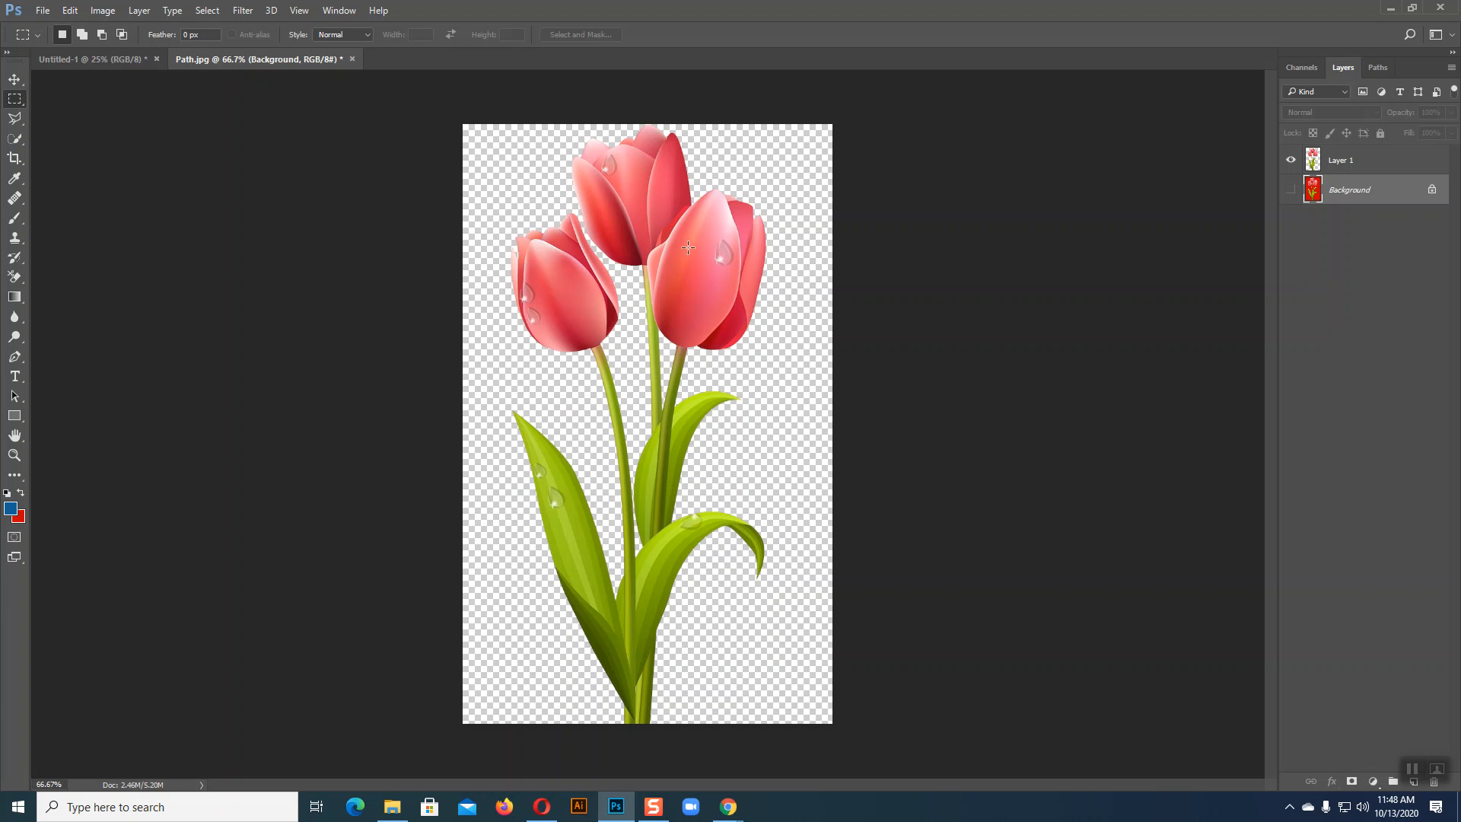
left_click(1380, 66)
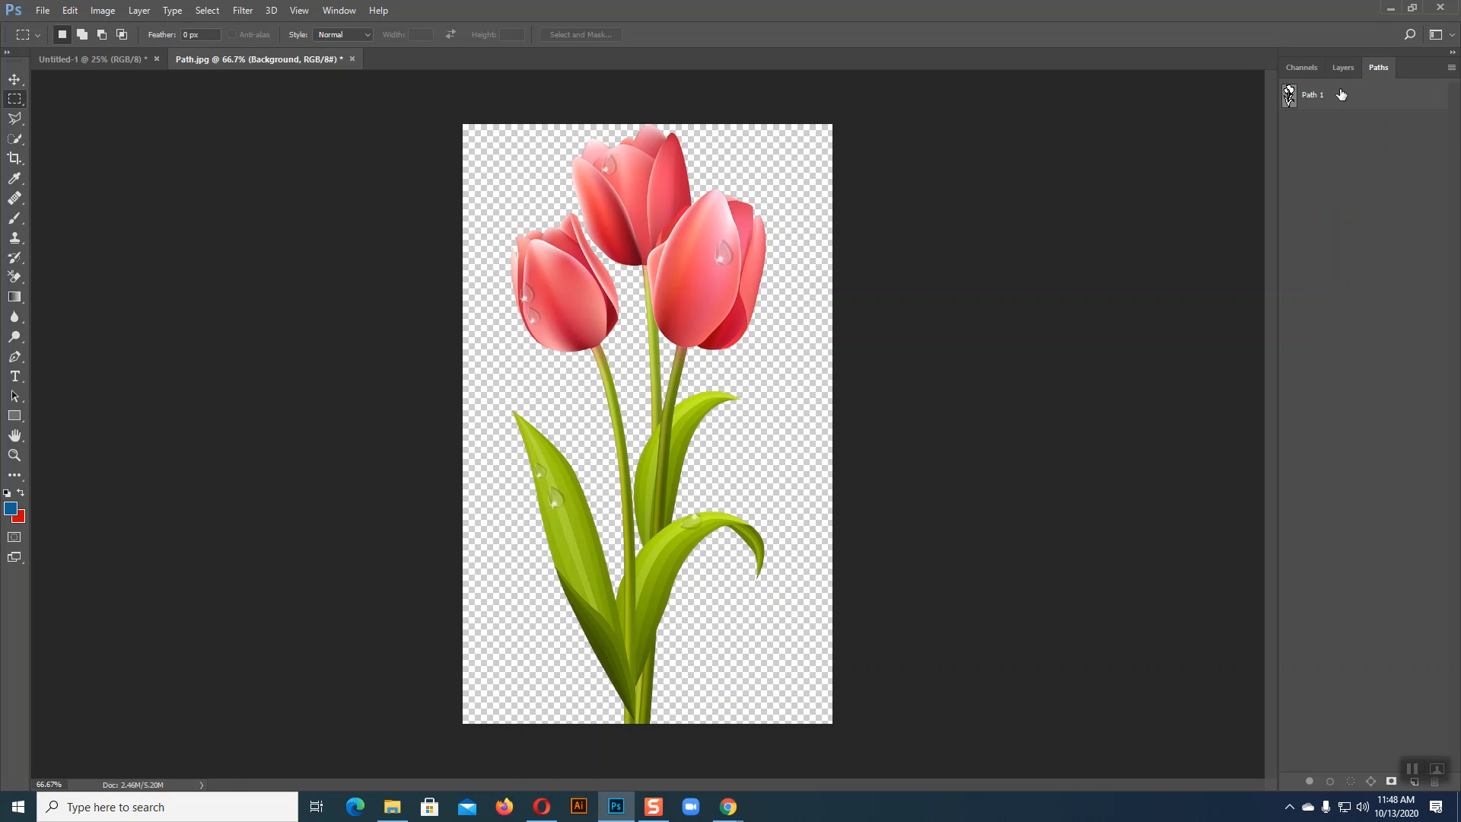
left_click(1343, 67)
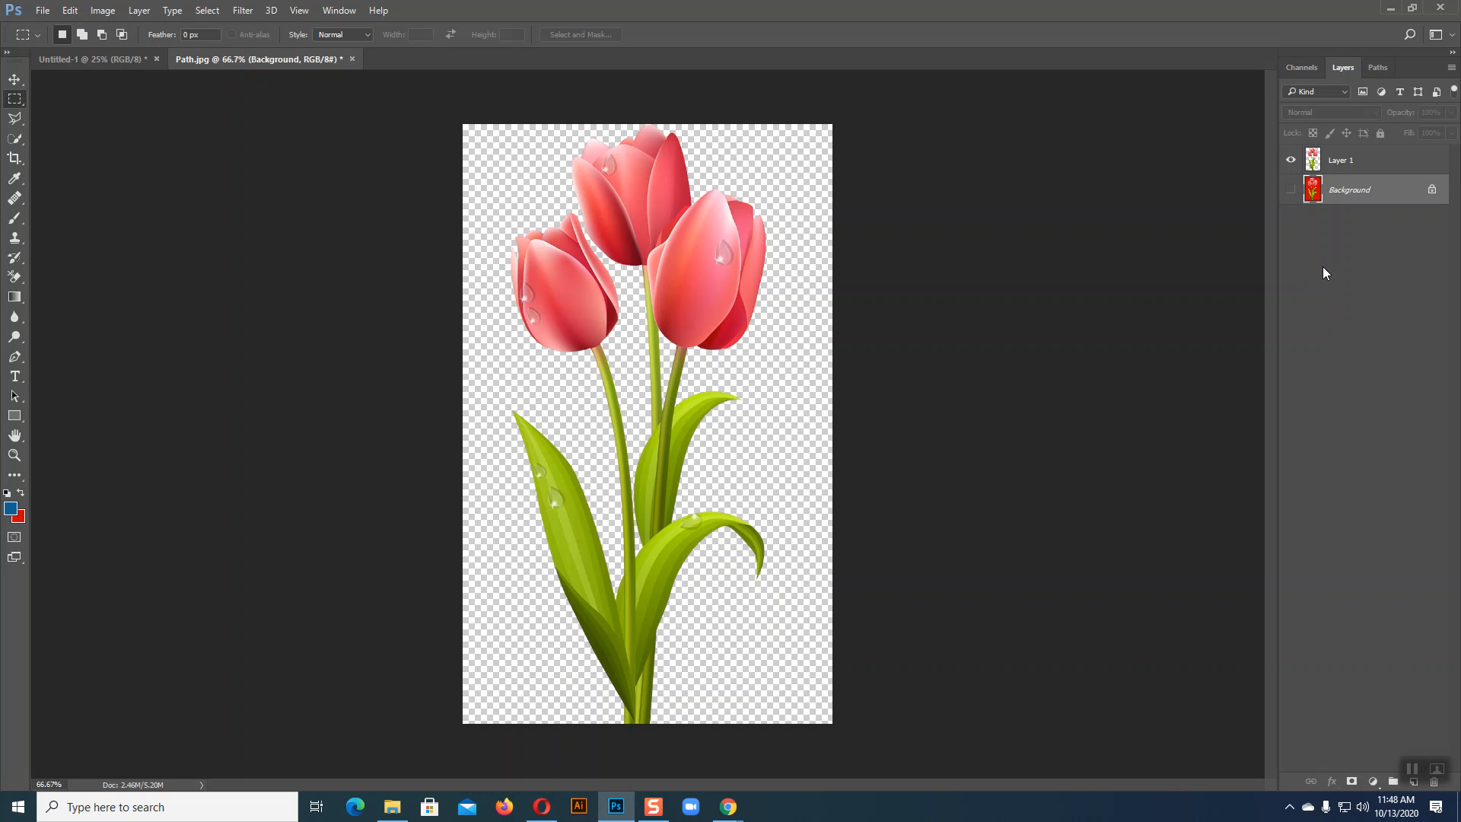
Return to the blank Untitled-1 document and open the image unnamed (1) from the Desktop folder
left_click(76, 61)
left_click(38, 11)
left_click(49, 40)
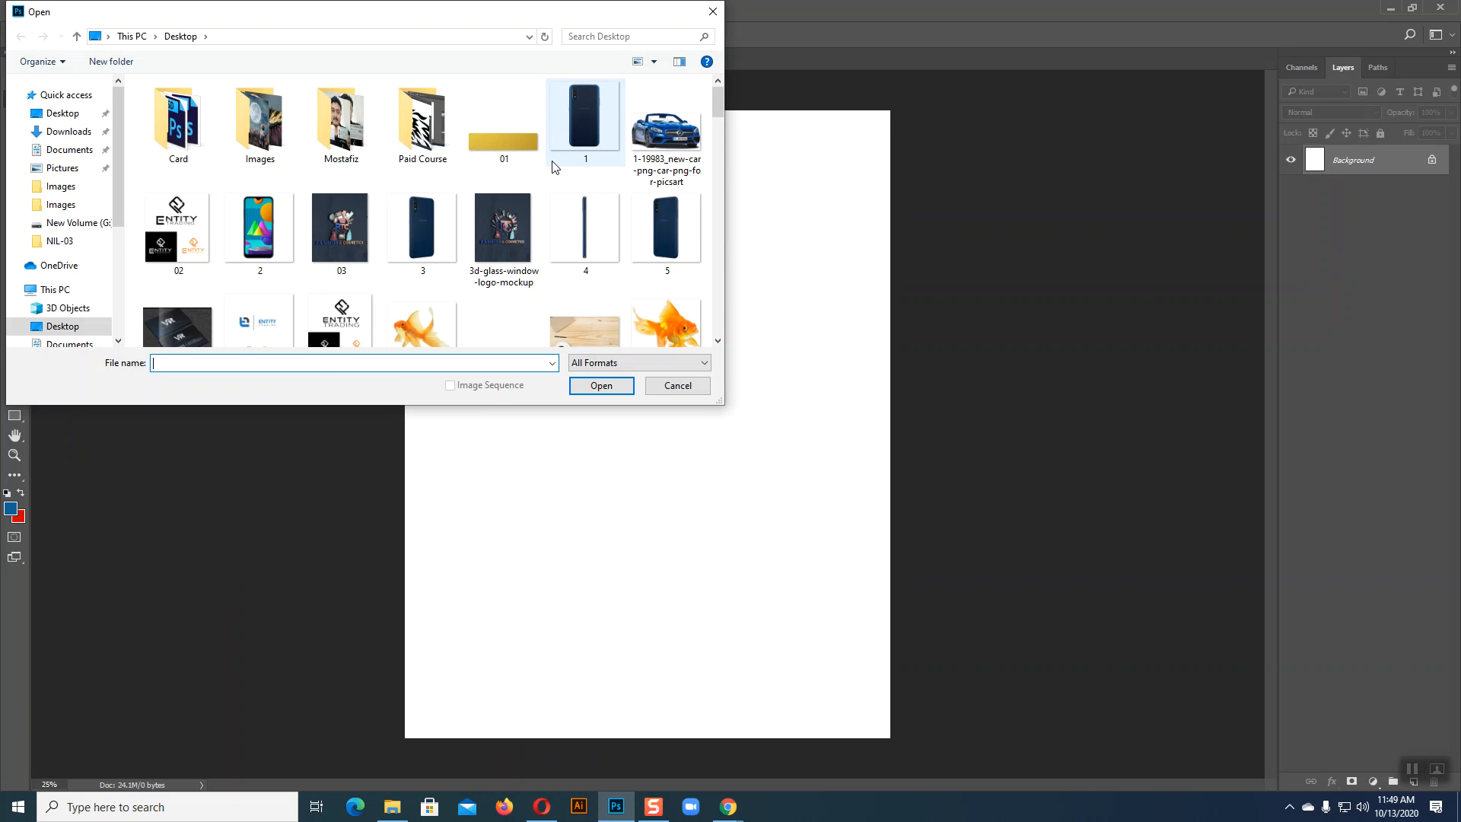
scroll(553, 167, "down", 2)
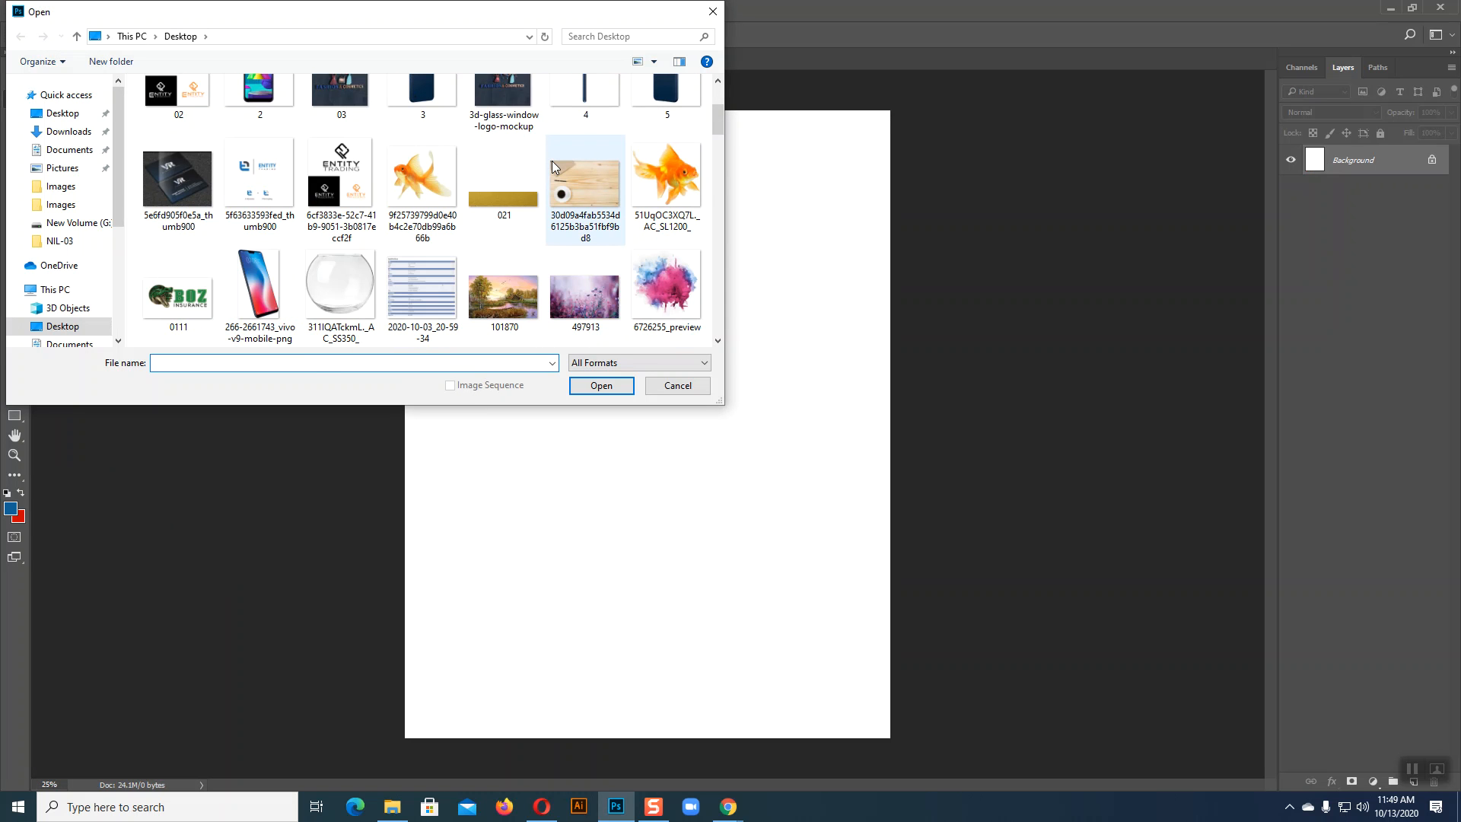
scroll(553, 166, "down", 4)
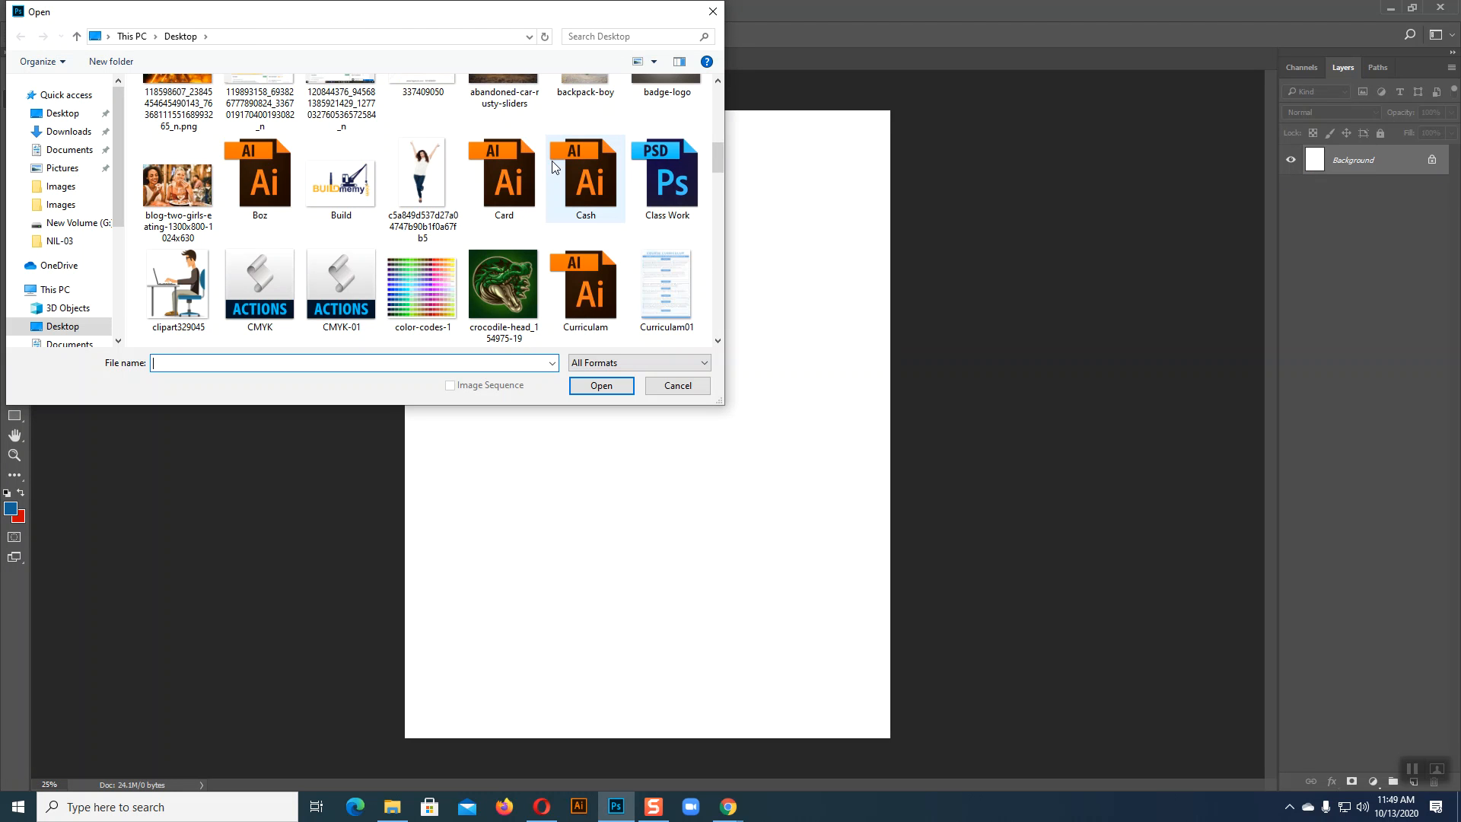
scroll(552, 163, "down", 3)
scroll(553, 166, "down", 2)
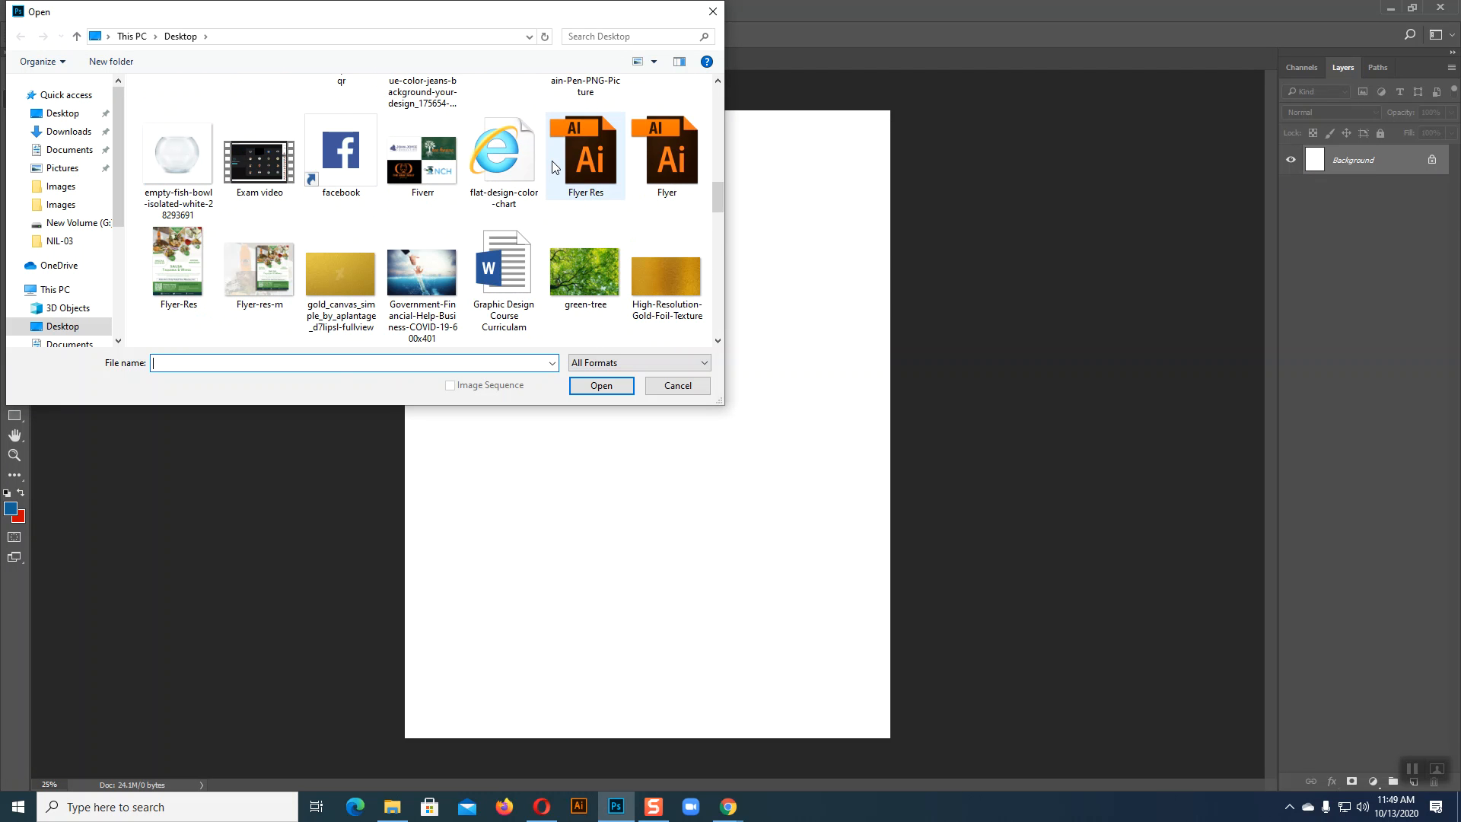
scroll(583, 293, "down", 3)
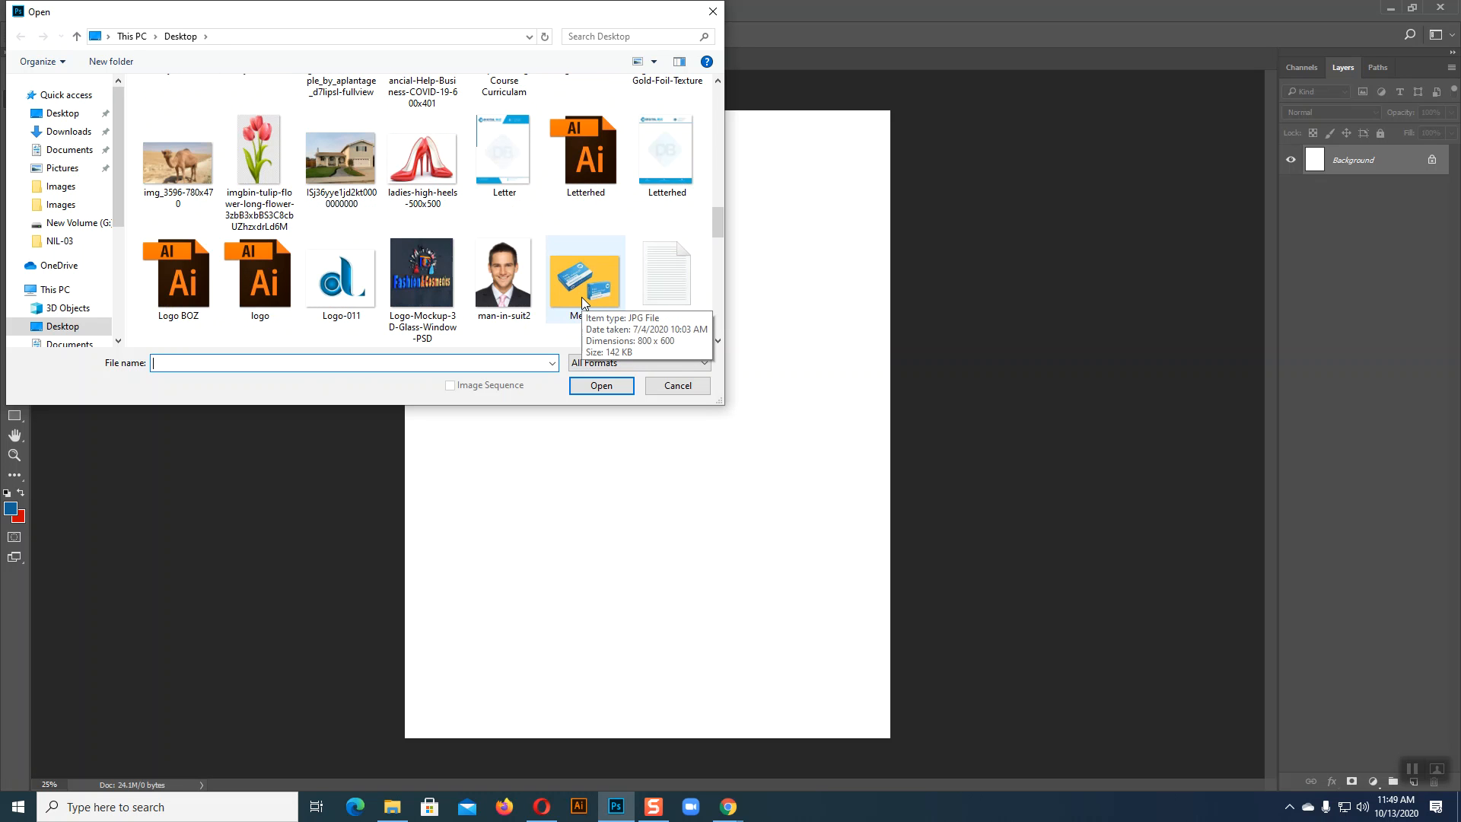
scroll(581, 297, "down", 2)
scroll(579, 297, "up", 2)
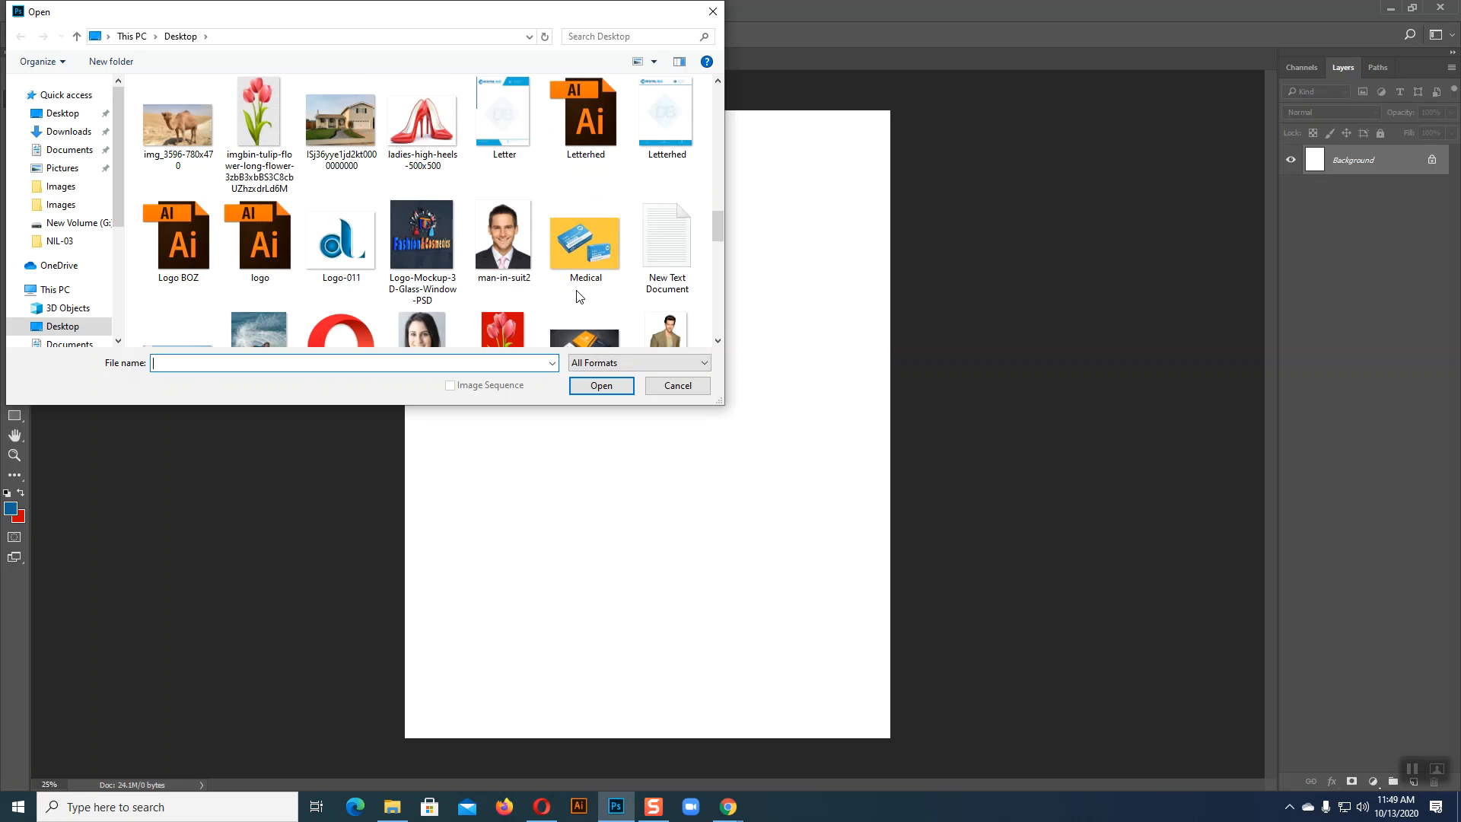
scroll(516, 245, "down", 3)
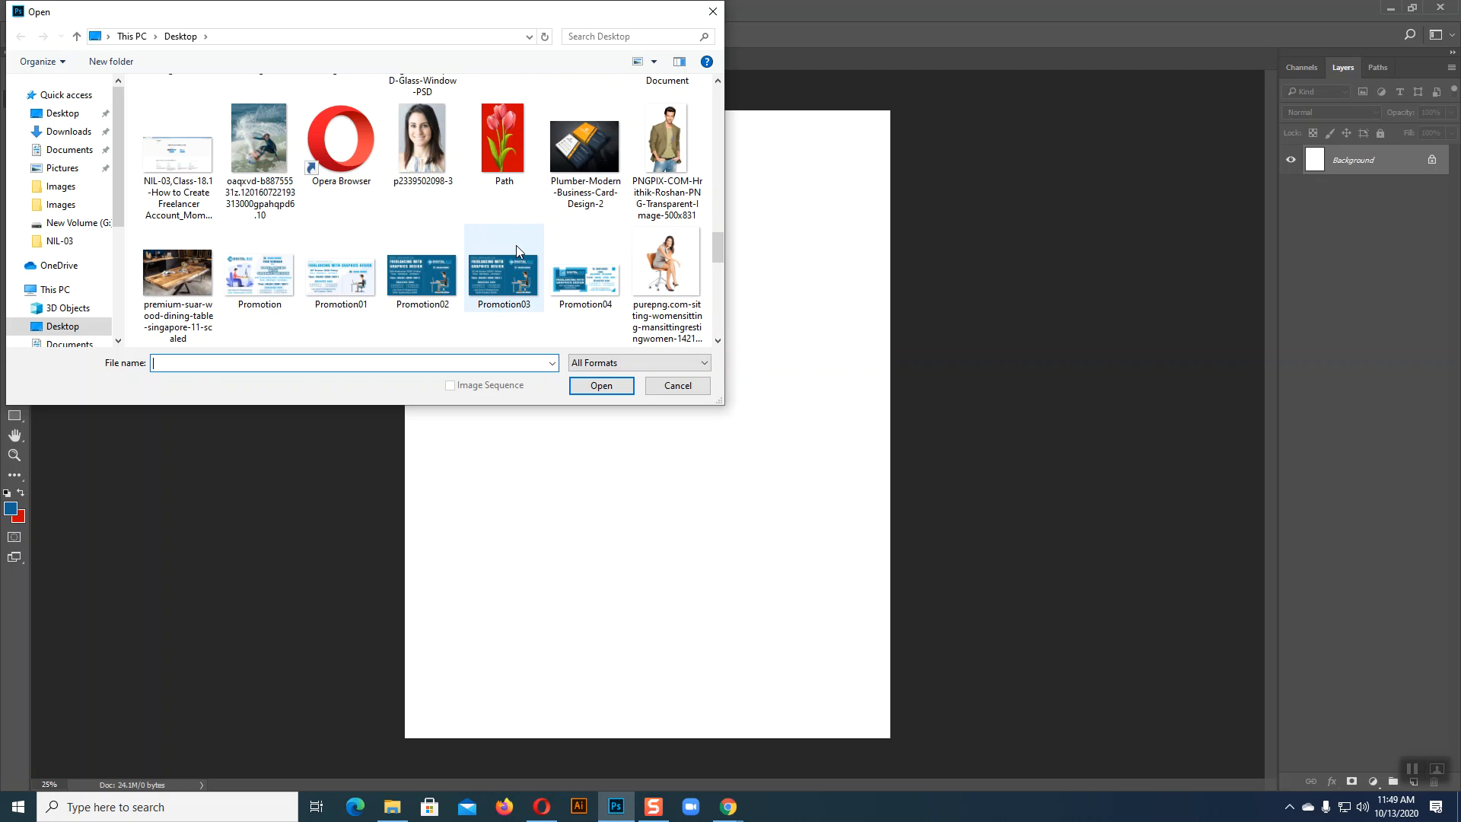
scroll(516, 245, "down", 3)
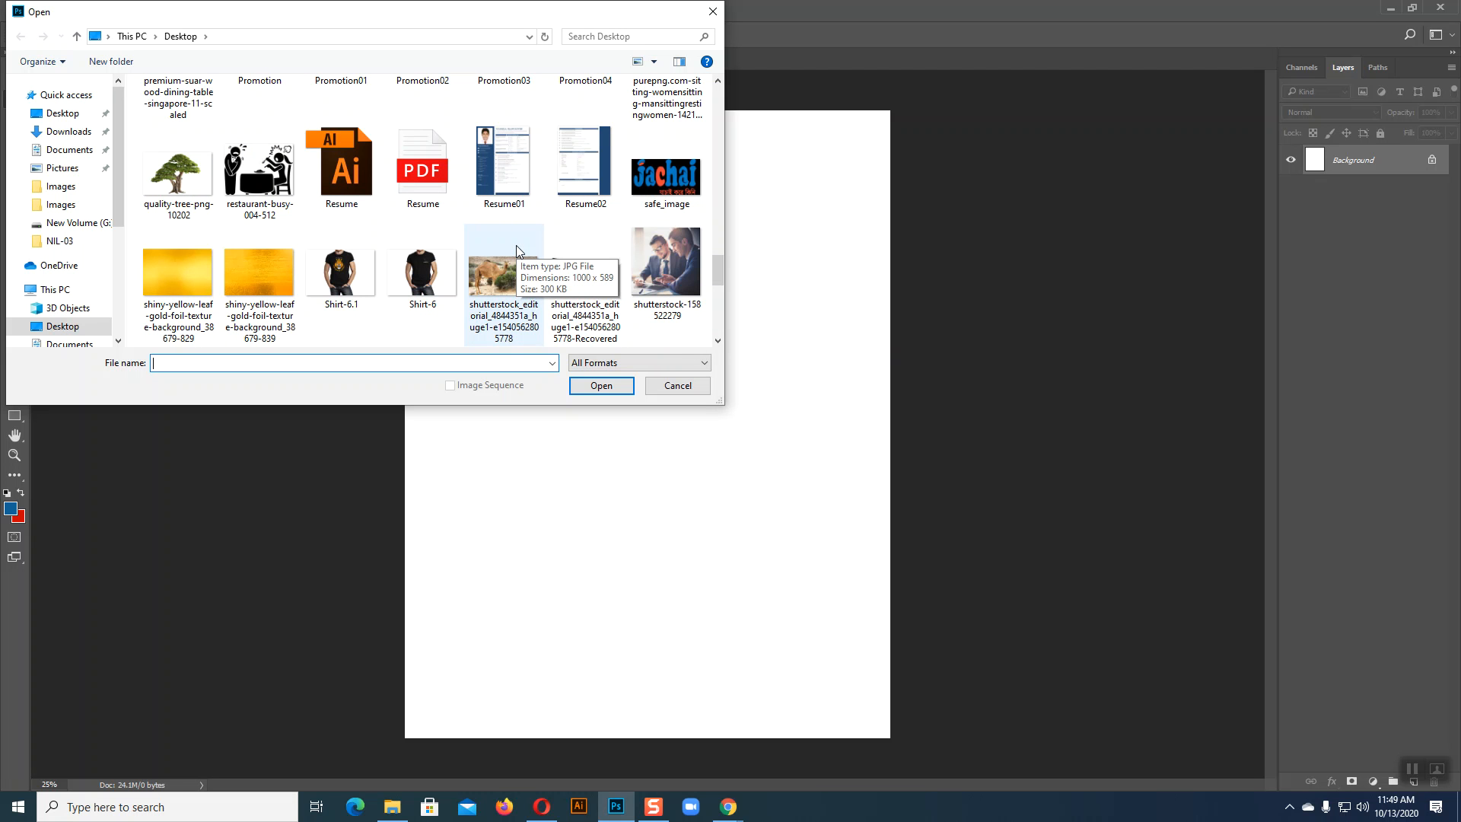
scroll(517, 251, "down", 3)
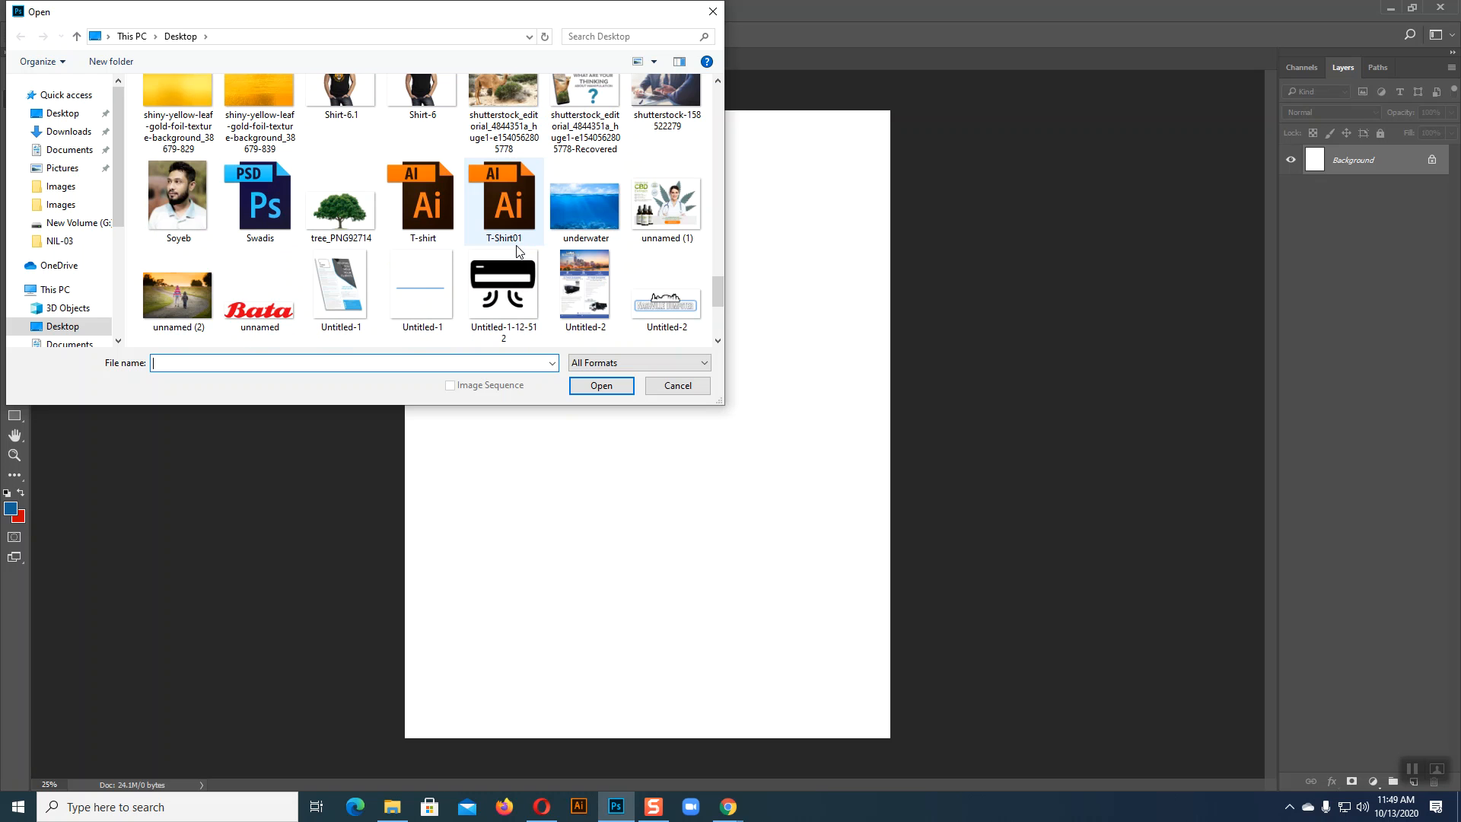
left_click(666, 204)
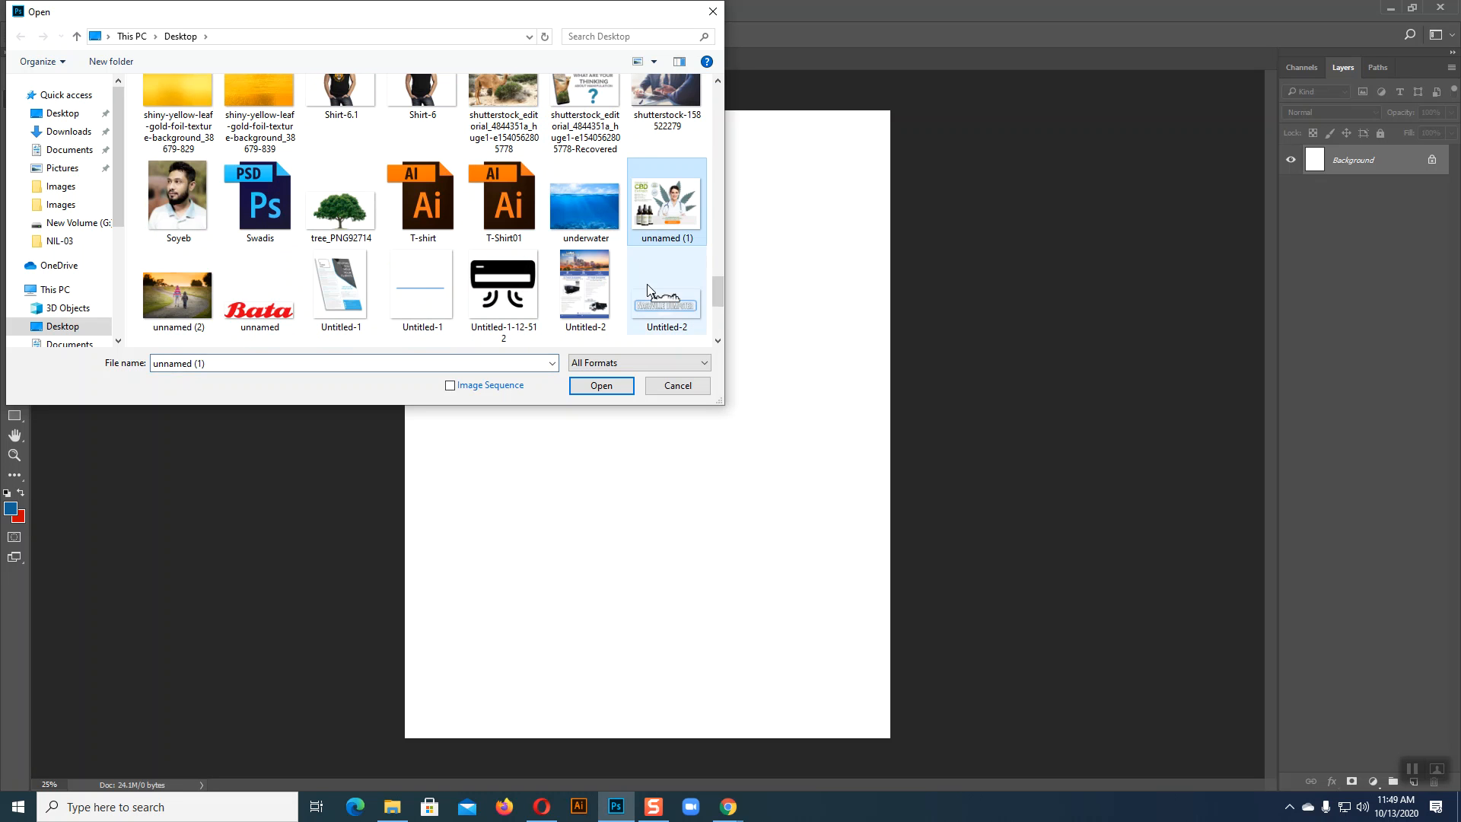
left_click(615, 383)
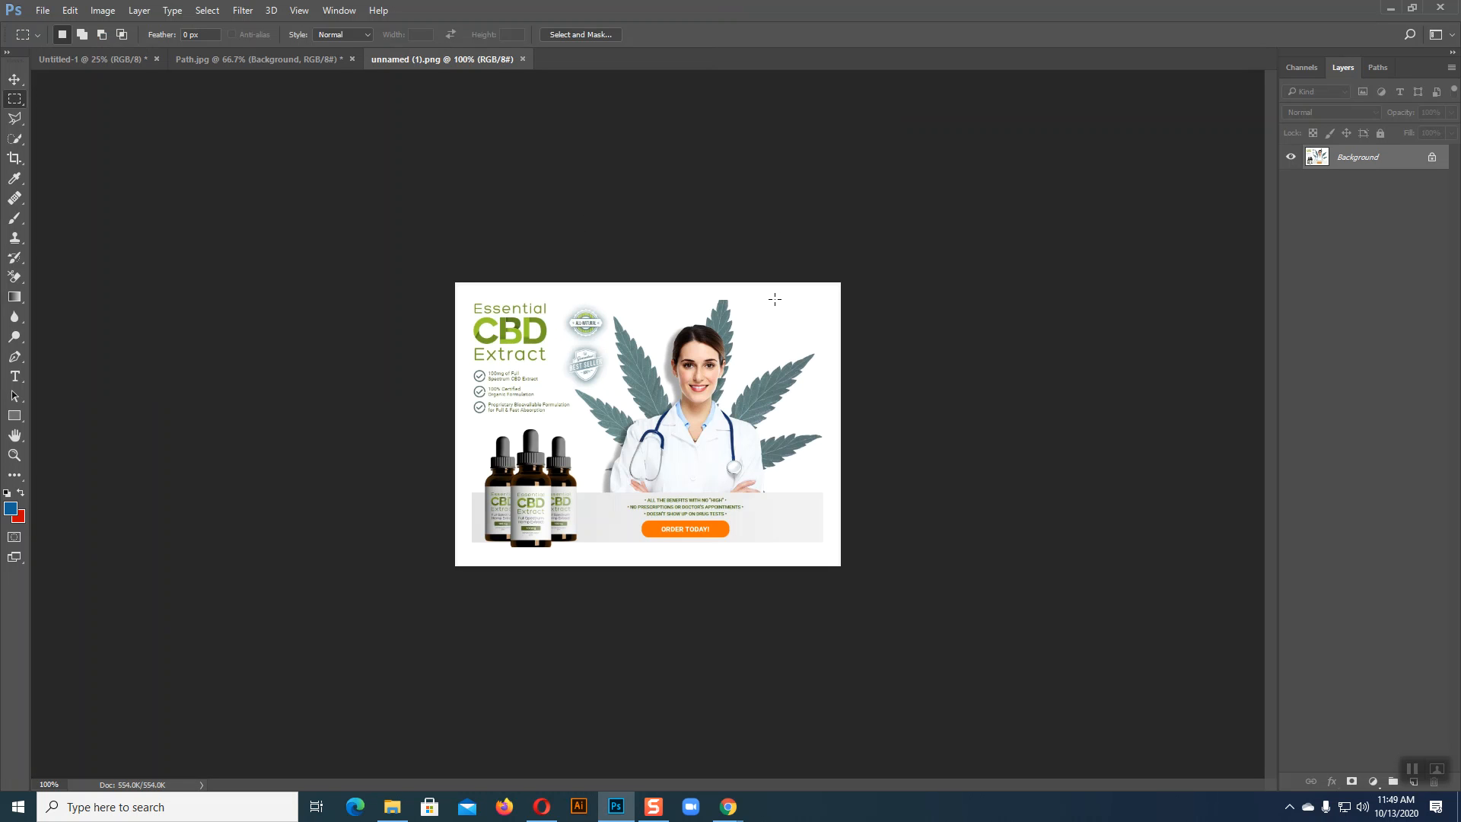
Trace a closed path around the three dropper bottles with the Pen tool, using the Subtract Front Shape operation
key("ctrl+plus")
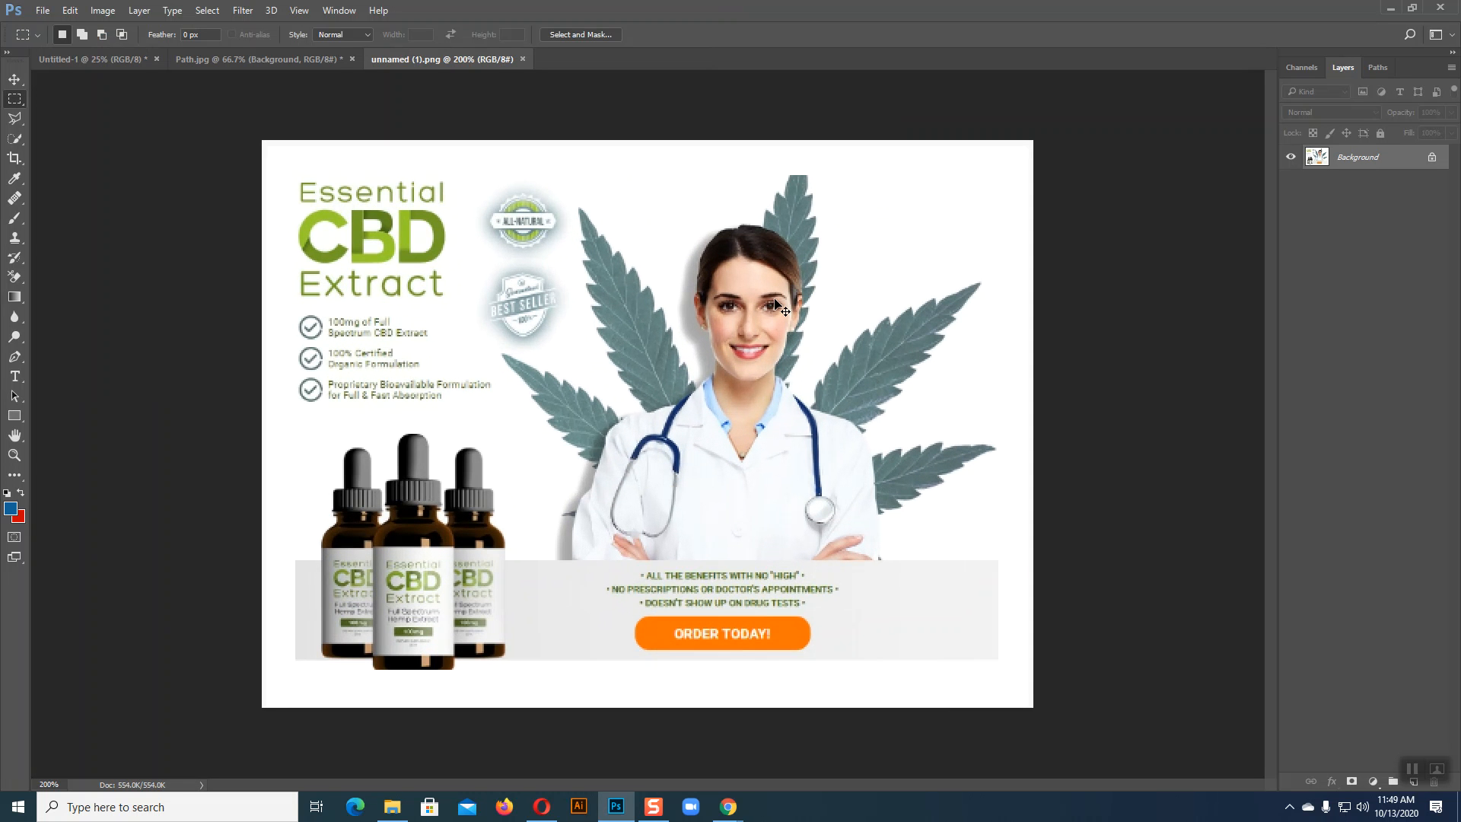
left_click(14, 356)
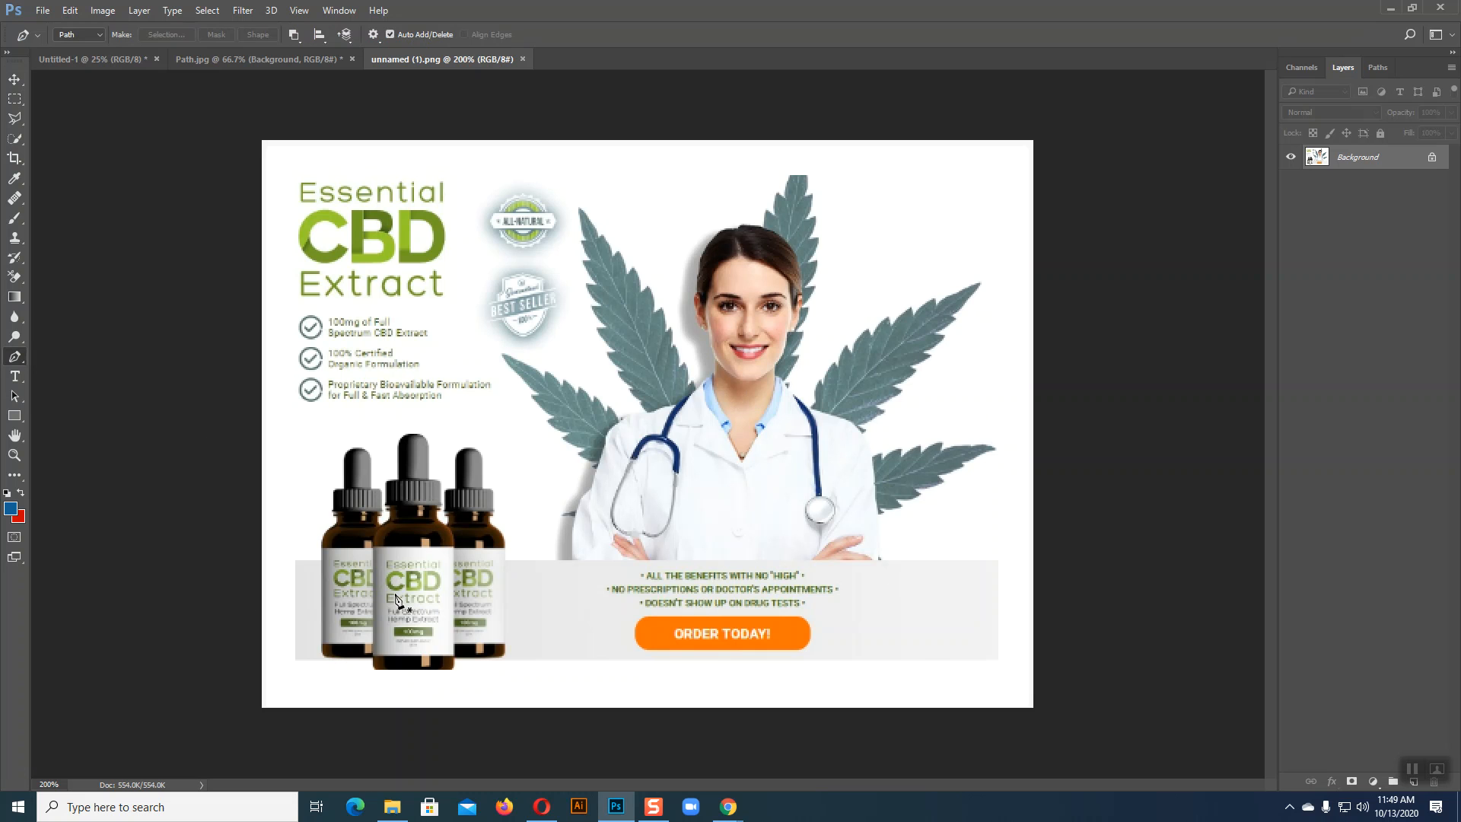
left_click(318, 653)
left_click(324, 579)
left_click(325, 509)
left_click(337, 459)
left_click(364, 428)
left_click(381, 464)
left_click(392, 437)
left_click_drag(403, 418, 414, 421)
left_click(437, 440)
left_click(449, 474)
left_click(457, 437)
left_click(470, 438)
left_click(499, 460)
left_click(513, 514)
left_click(520, 555)
left_click_drag(523, 613, 524, 627)
left_click(522, 663)
left_click(498, 680)
left_click(405, 685)
left_click(318, 653)
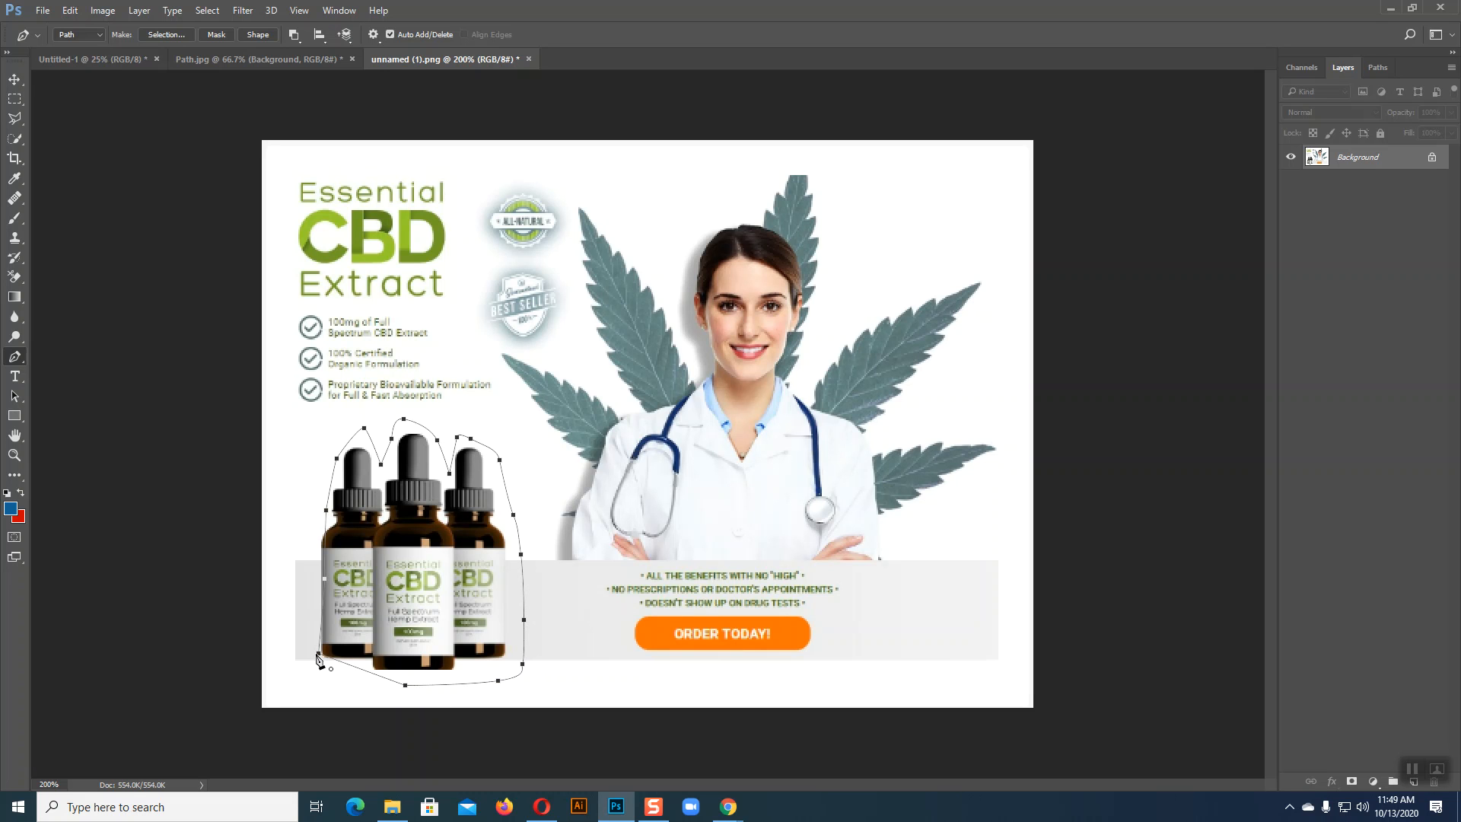
Check the active path operation and the work path's thumbnail, and delete the work path
left_click(294, 35)
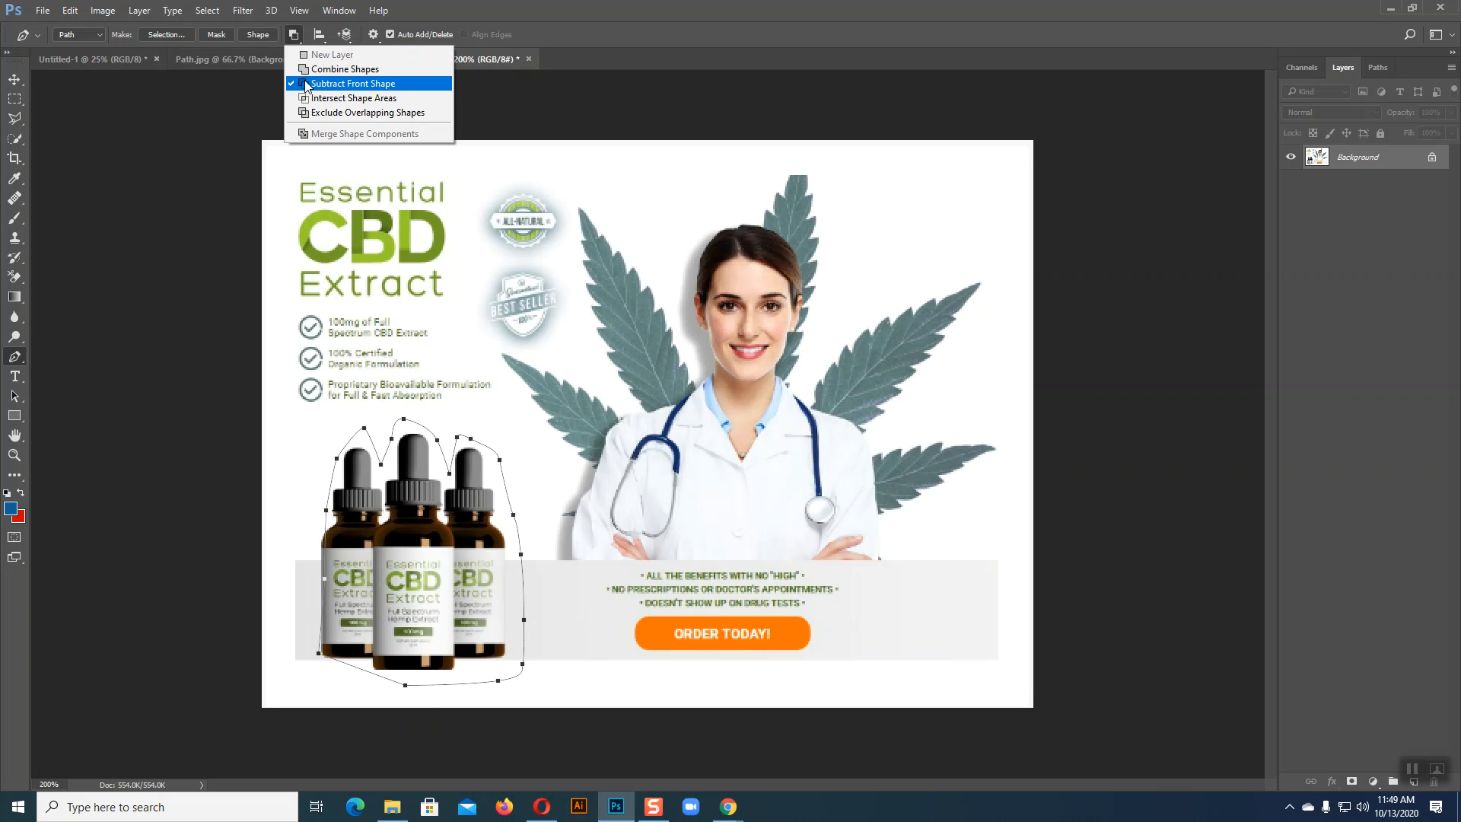
left_click(1387, 73)
left_click(1386, 69)
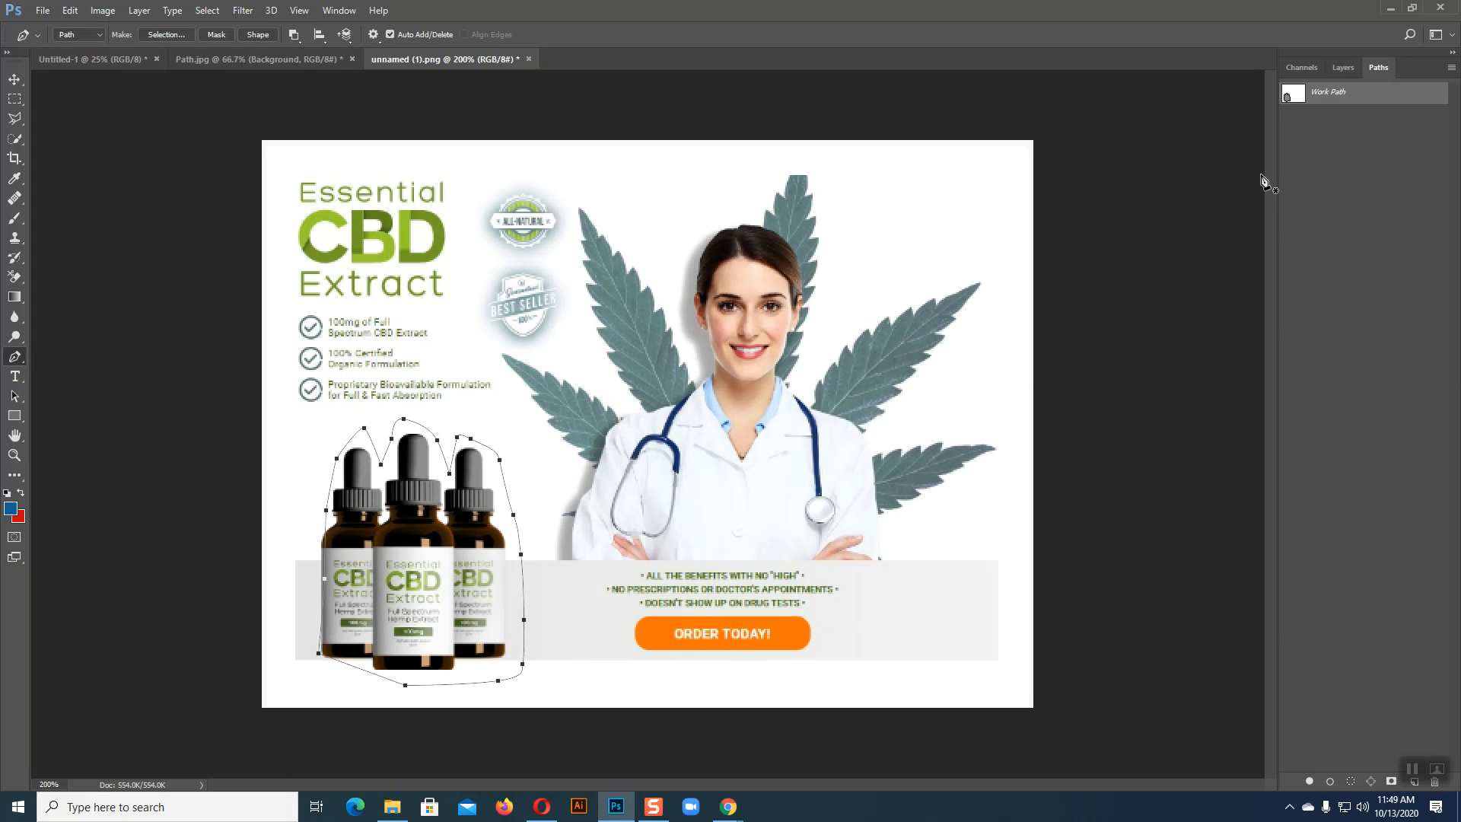
key("Delete")
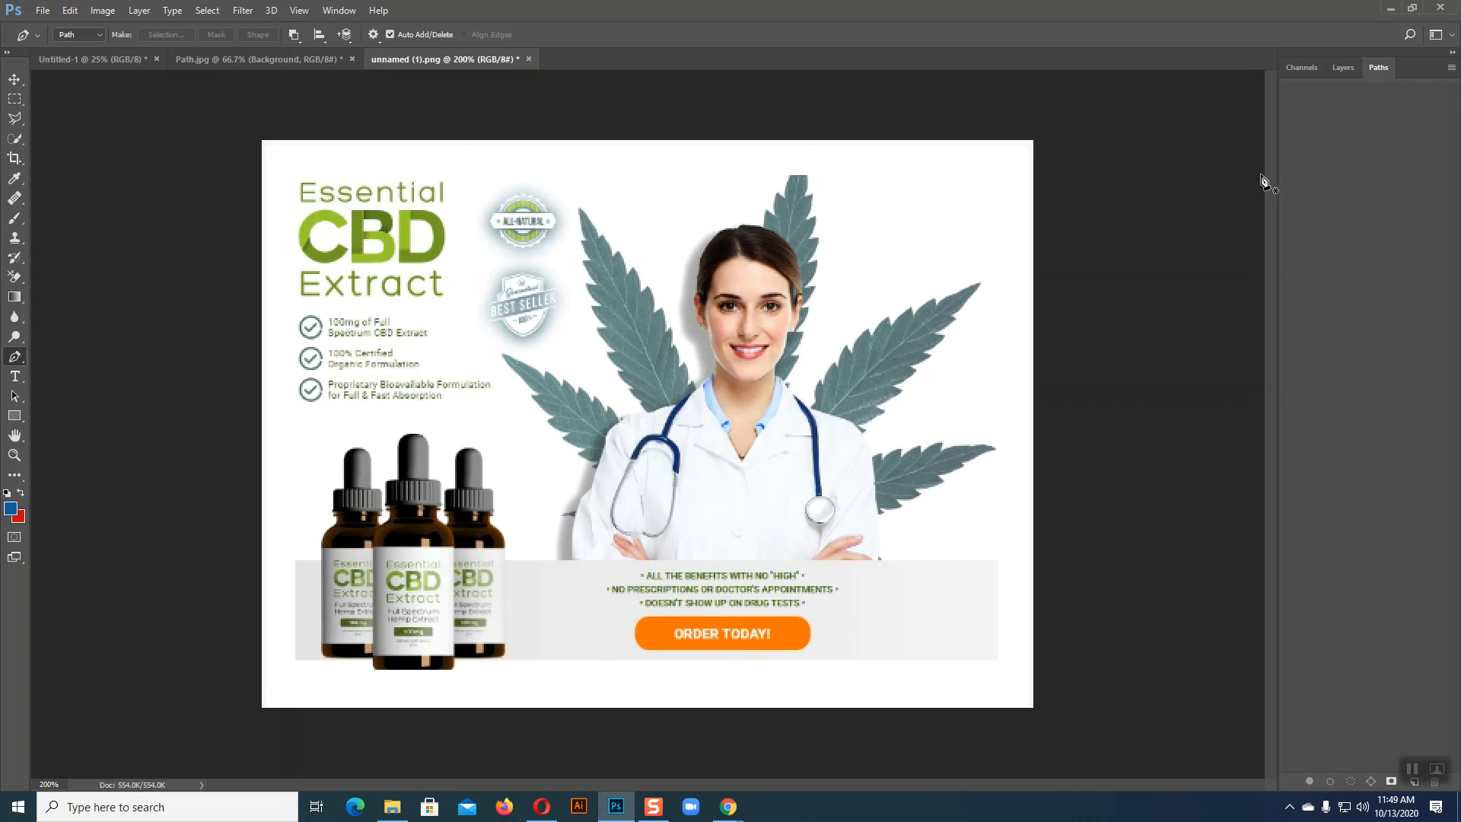
Set the path operation to Combine Shapes and trace a closed path around the three bottles
left_click(294, 34)
left_click(304, 67)
left_click(334, 472)
left_click(367, 417)
left_click(386, 449)
left_click(400, 399)
left_click(443, 425)
left_click(446, 450)
left_click(481, 419)
left_click(498, 454)
left_click(509, 552)
left_click(513, 618)
left_click_drag(510, 673, 475, 686)
left_click(430, 693)
left_click(360, 685)
left_click(327, 670)
left_click(291, 646)
left_click(333, 472)
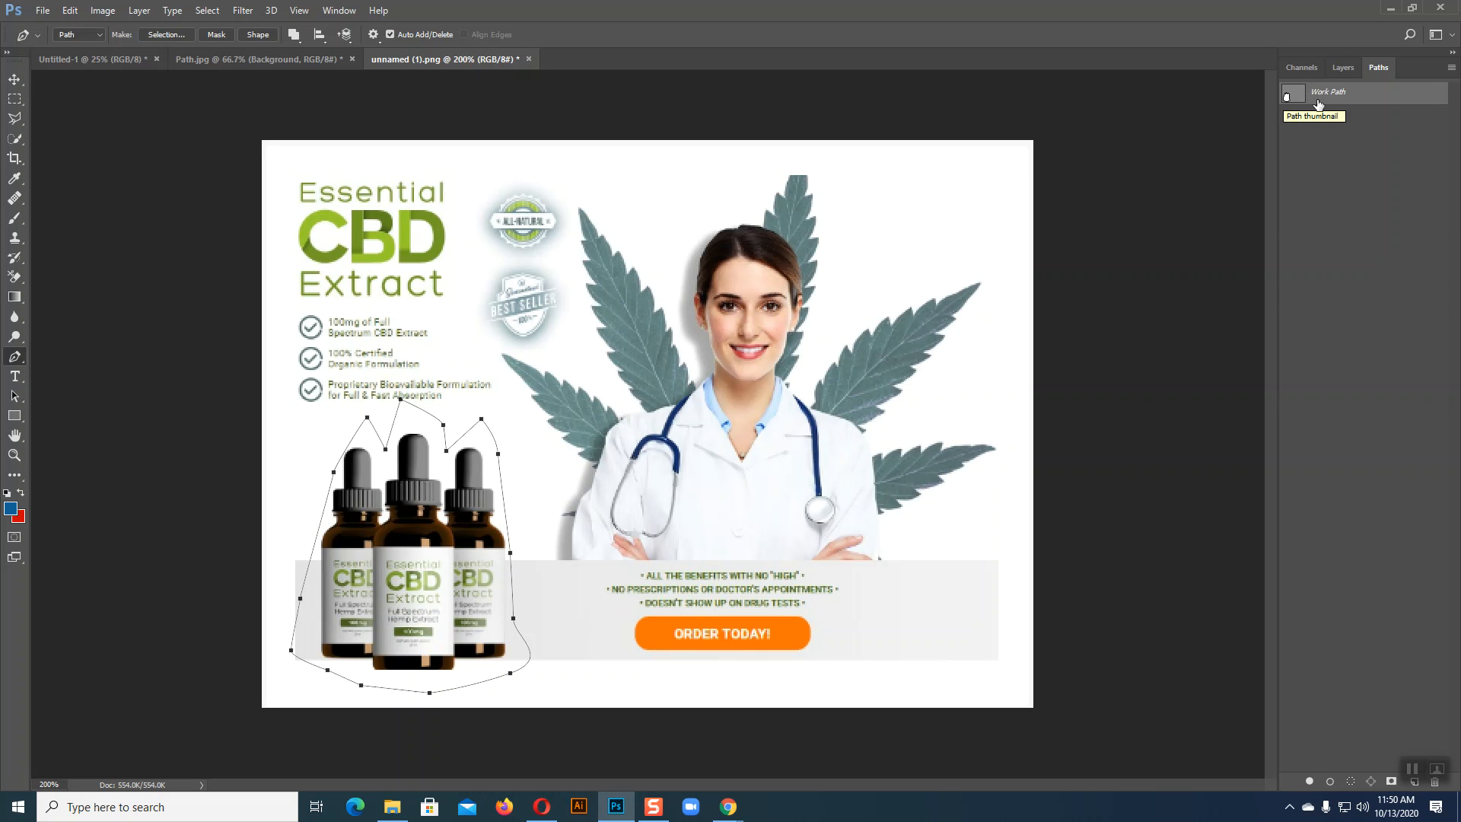
Delete the work path and trace a new closed path around the bottles with Subtract Front Shape
key("Delete")
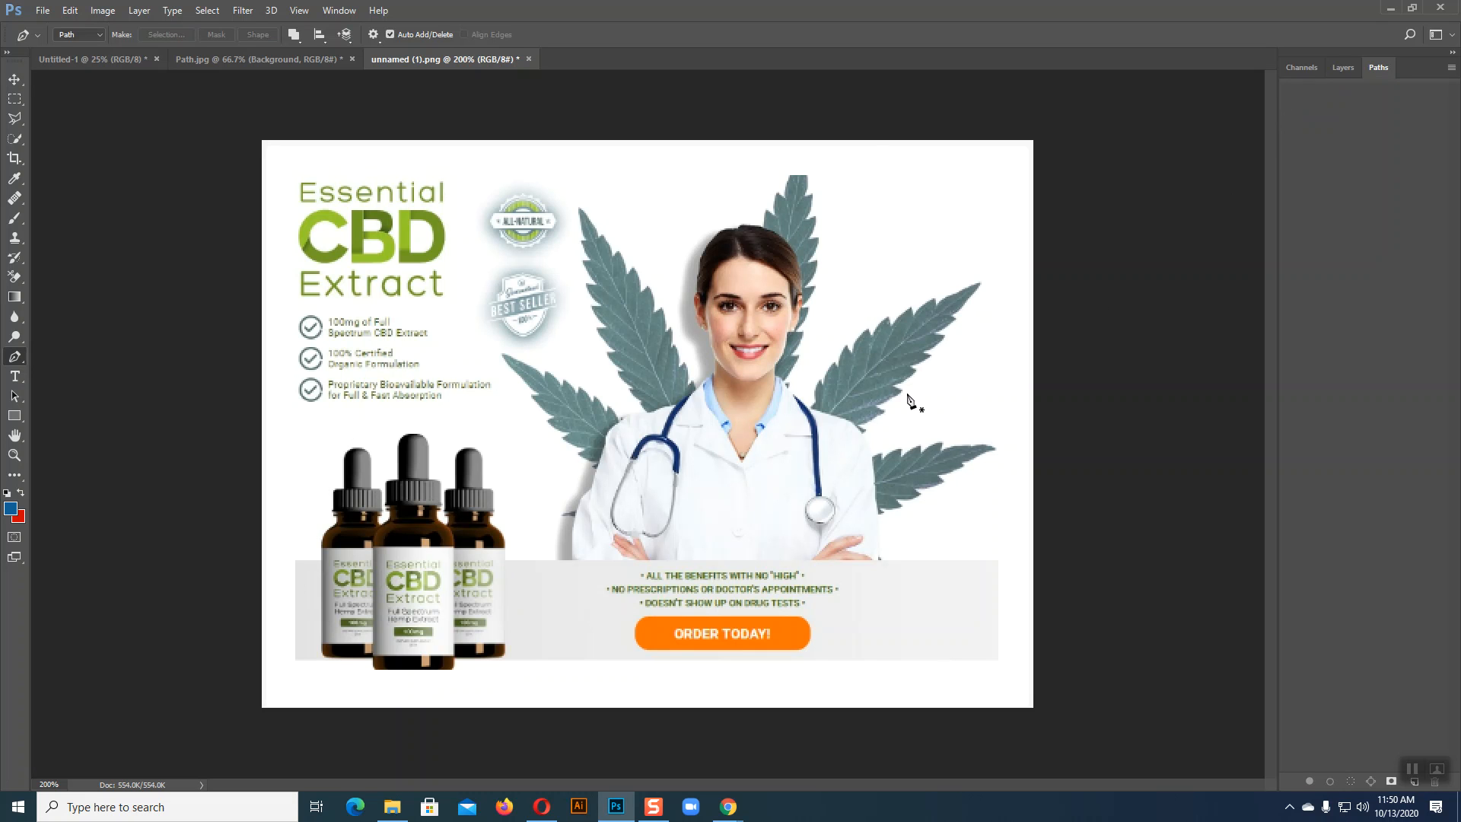
left_click(294, 35)
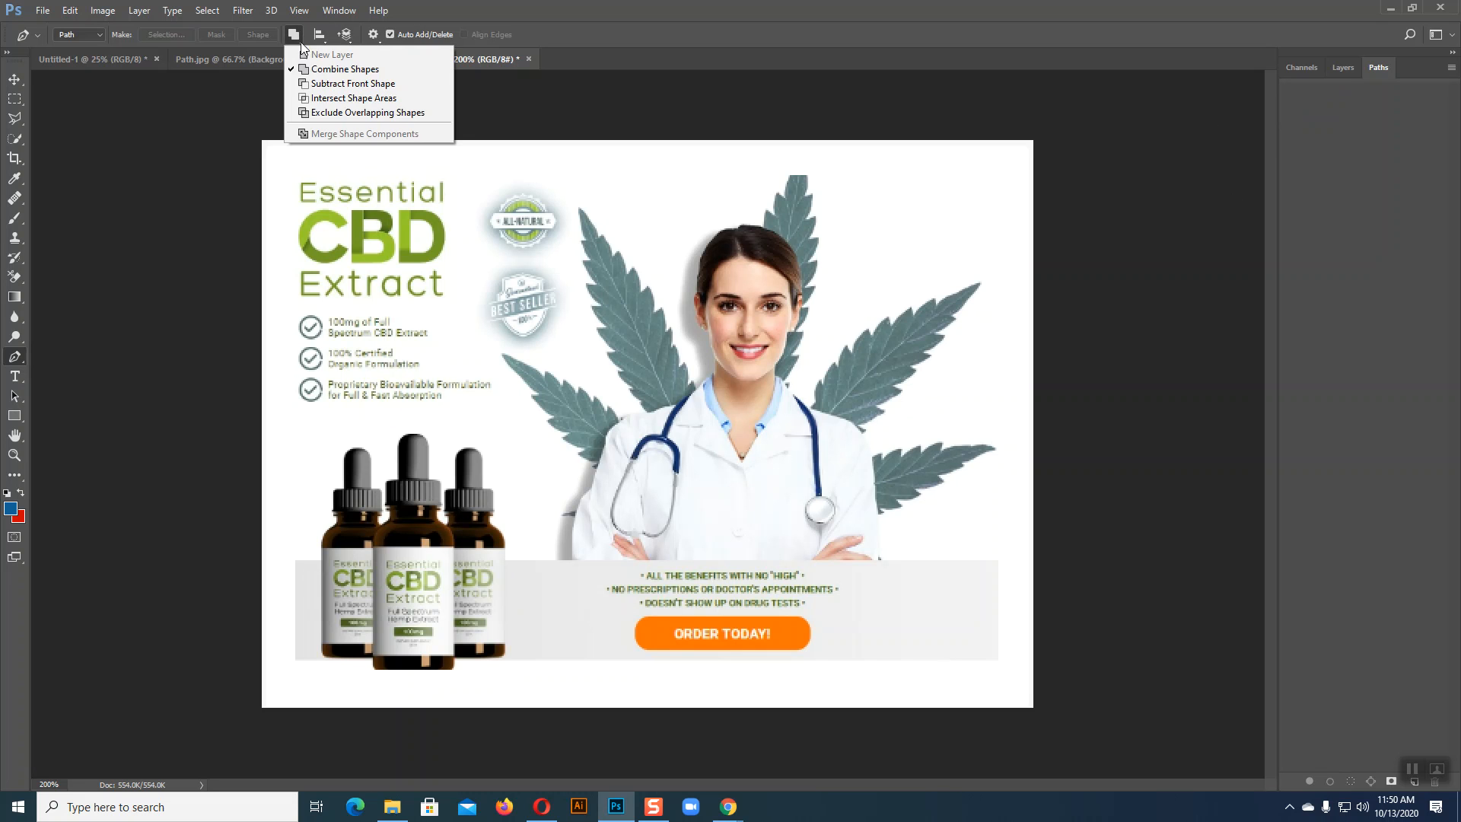
left_click(327, 84)
left_click(309, 615)
left_click(293, 514)
left_click(314, 426)
left_click(379, 426)
left_click(415, 401)
left_click(438, 425)
left_click(468, 417)
left_click(499, 446)
left_click(510, 517)
left_click(505, 612)
left_click(496, 669)
left_click(445, 683)
left_click(358, 690)
left_click(309, 615)
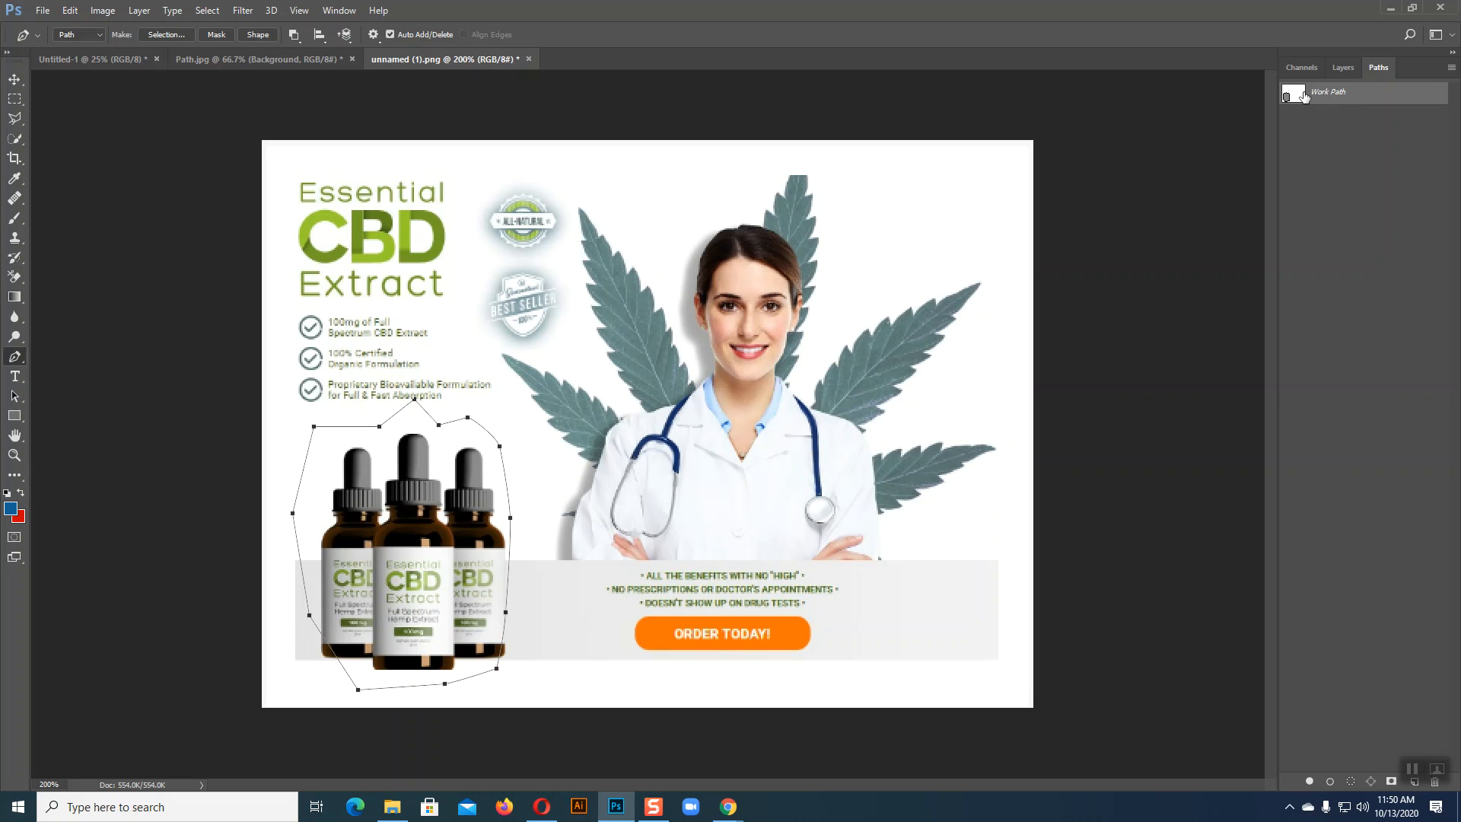
Delete the subtracting work path and compare Combine Shapes with Subtract Front Shape, leaving Combine Shapes active
key("Delete")
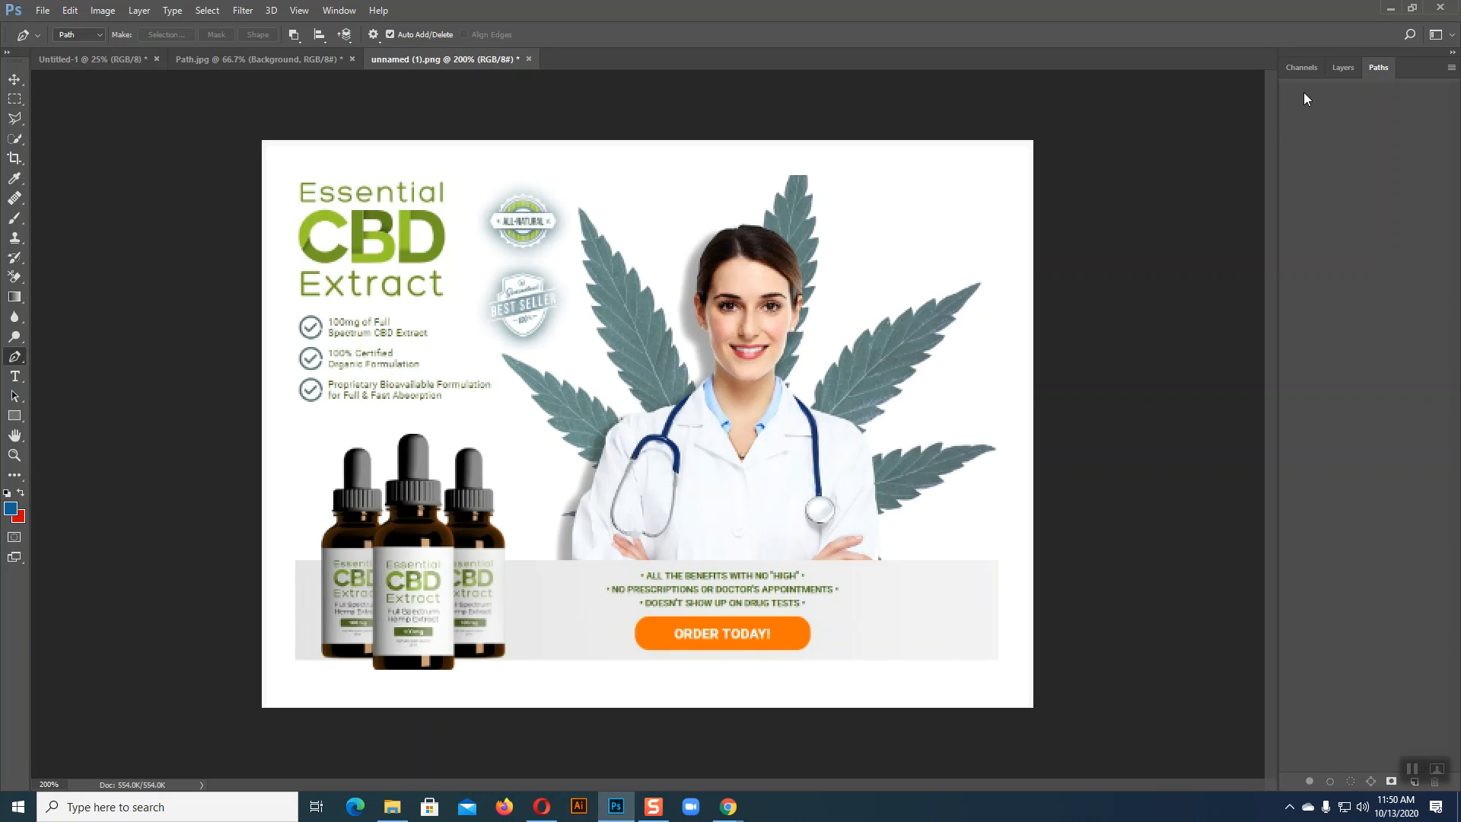
left_click(293, 35)
left_click(328, 68)
left_click(294, 33)
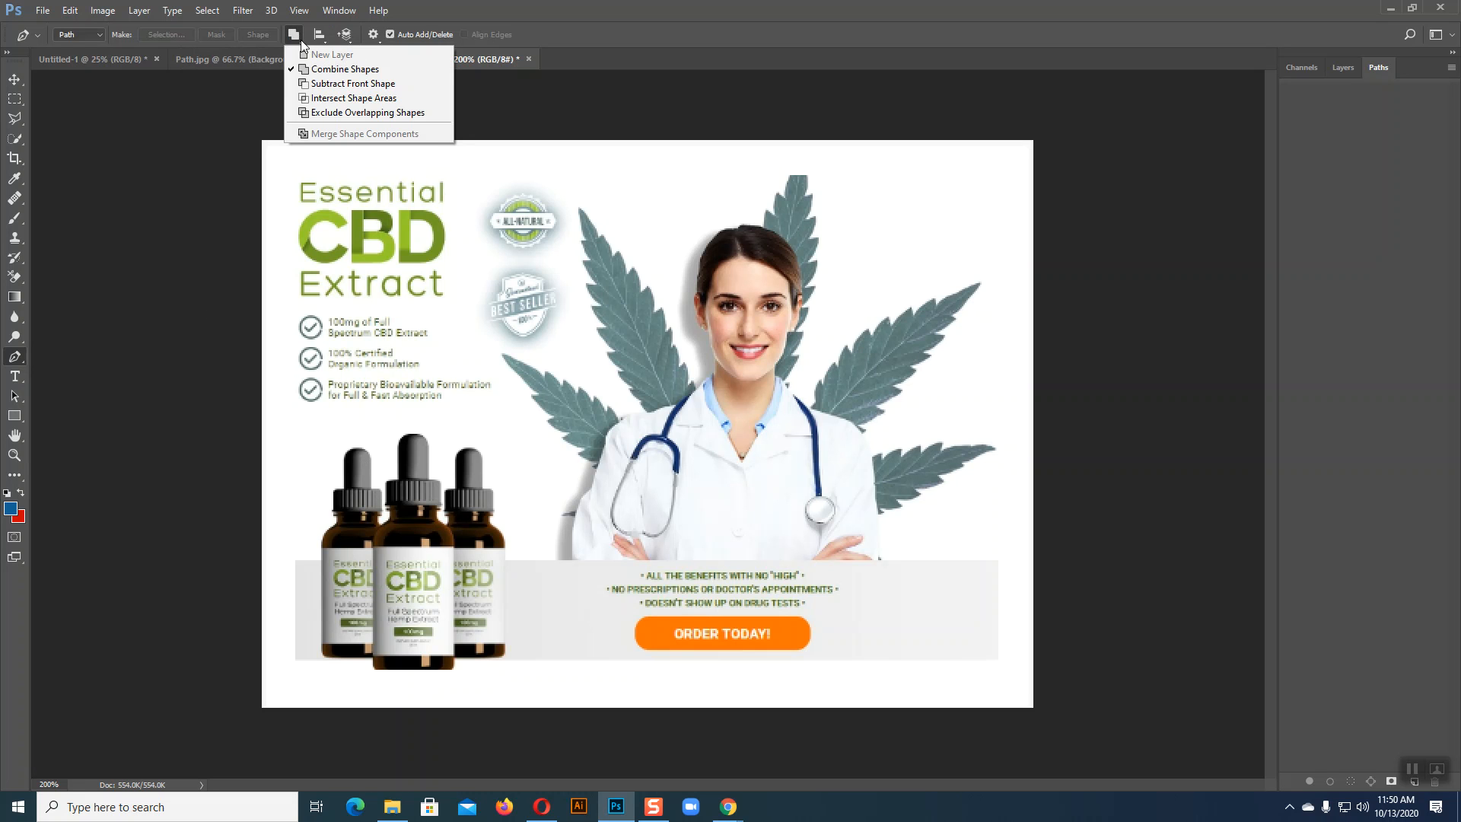
left_click(319, 83)
left_click(299, 35)
left_click(329, 83)
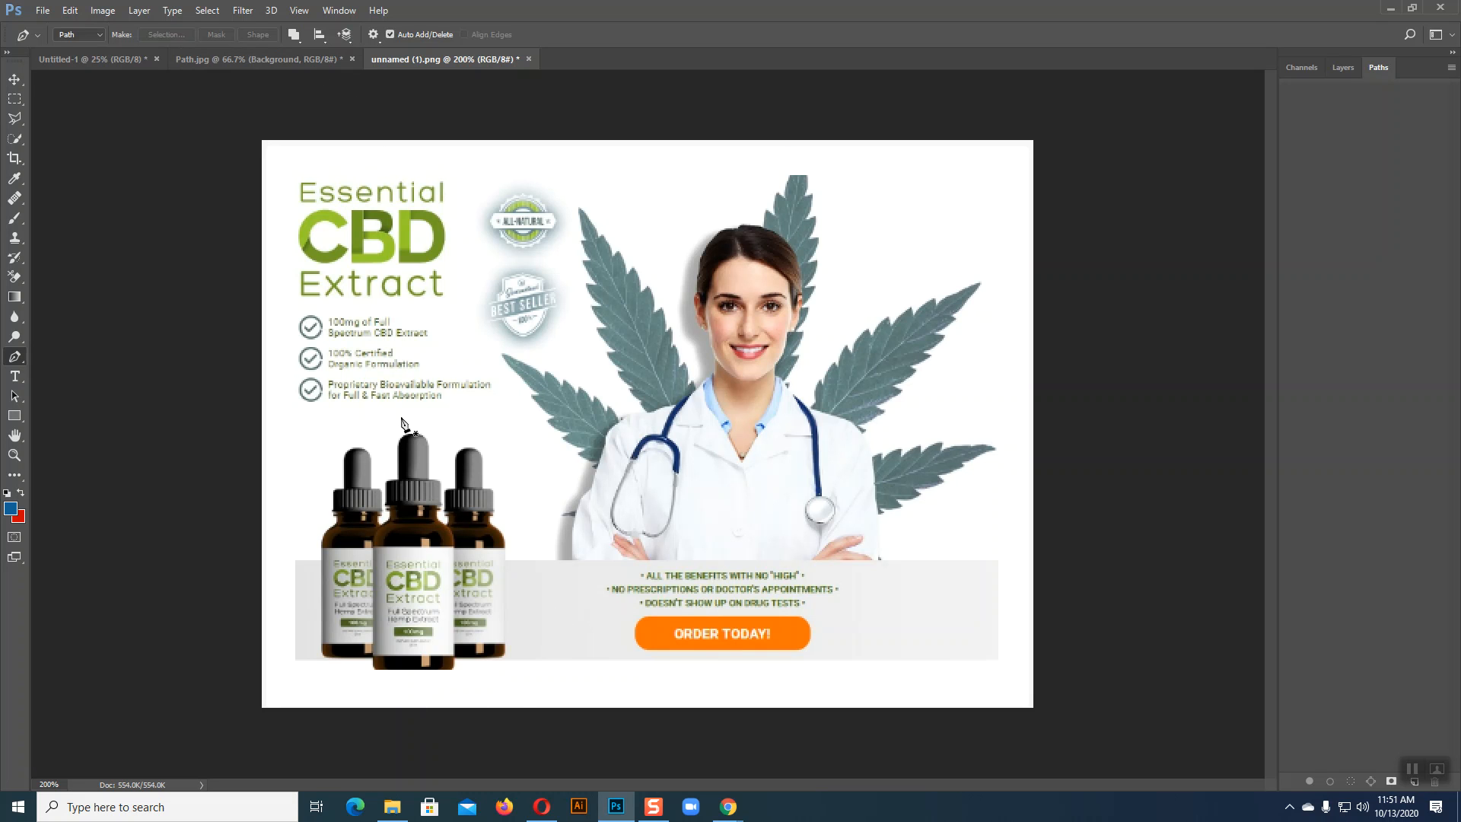
Draw a loose closed outline around all three bottles with the path operation on Combine Shapes
left_click(294, 34)
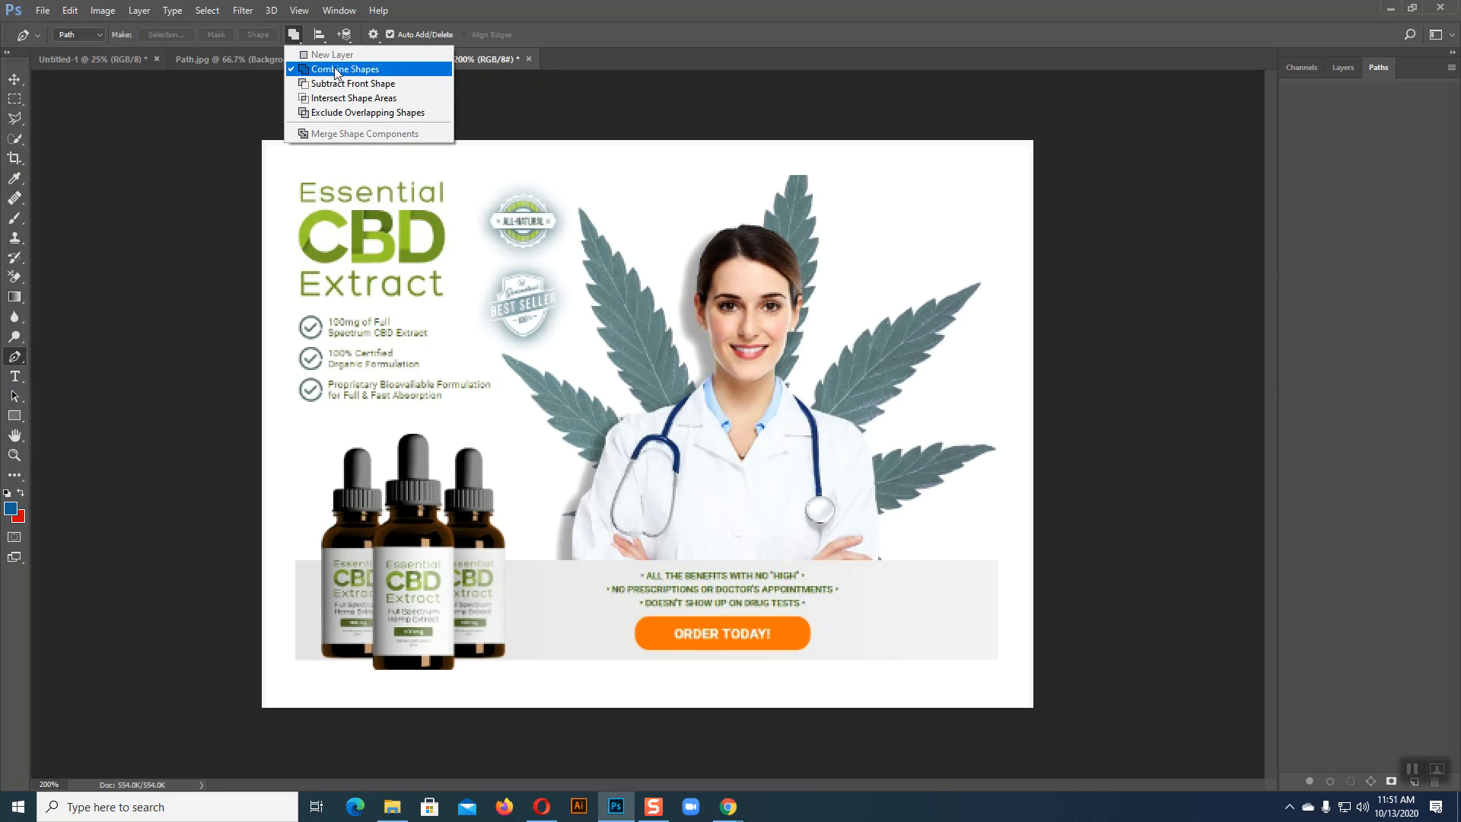
left_click(298, 34)
left_click_drag(330, 486, 332, 473)
left_click(360, 410)
left_click(411, 401)
left_click(523, 416)
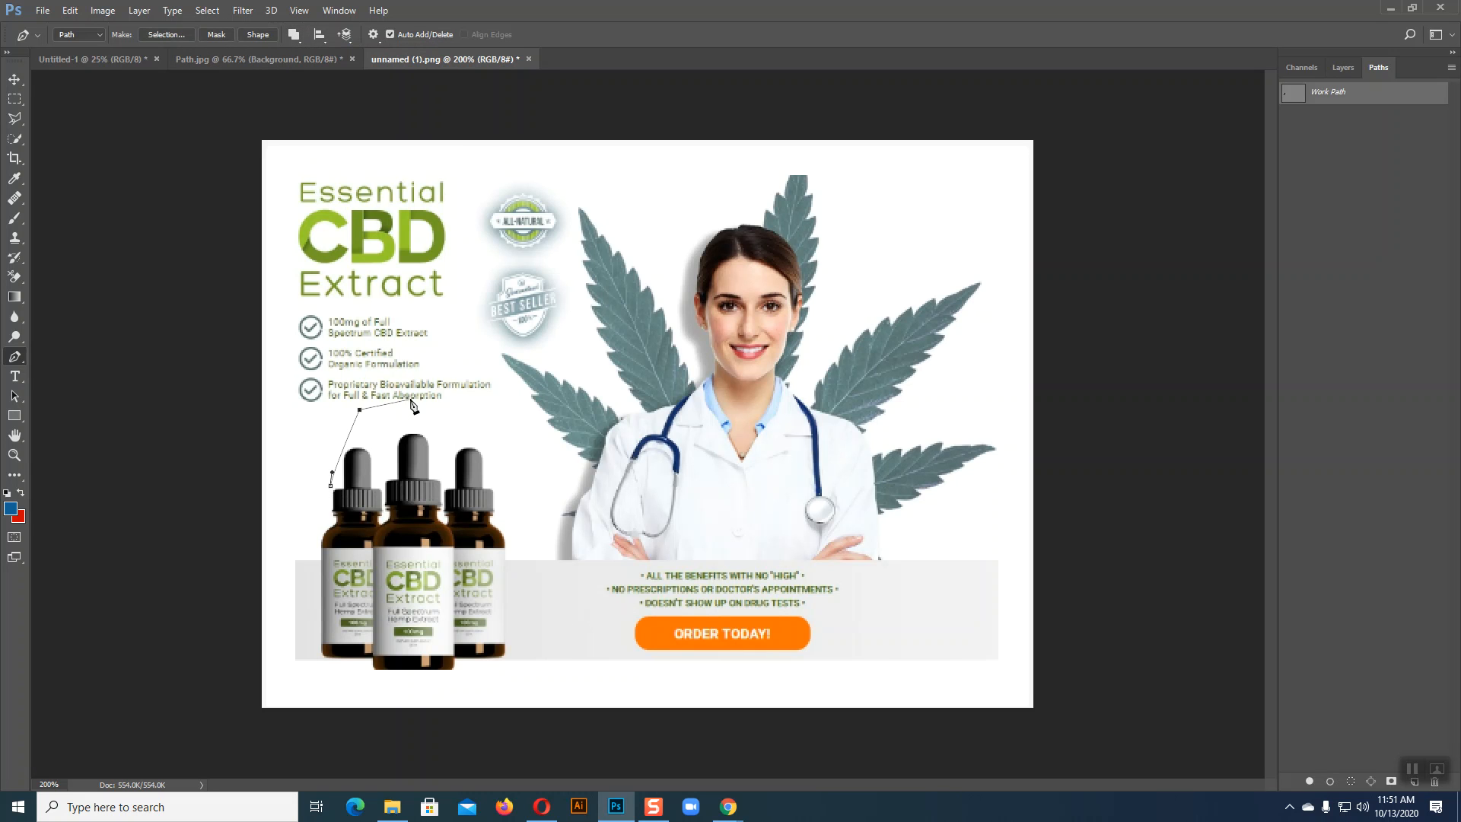
left_click(561, 520)
left_click(572, 647)
left_click(432, 703)
left_click(304, 689)
left_click(275, 662)
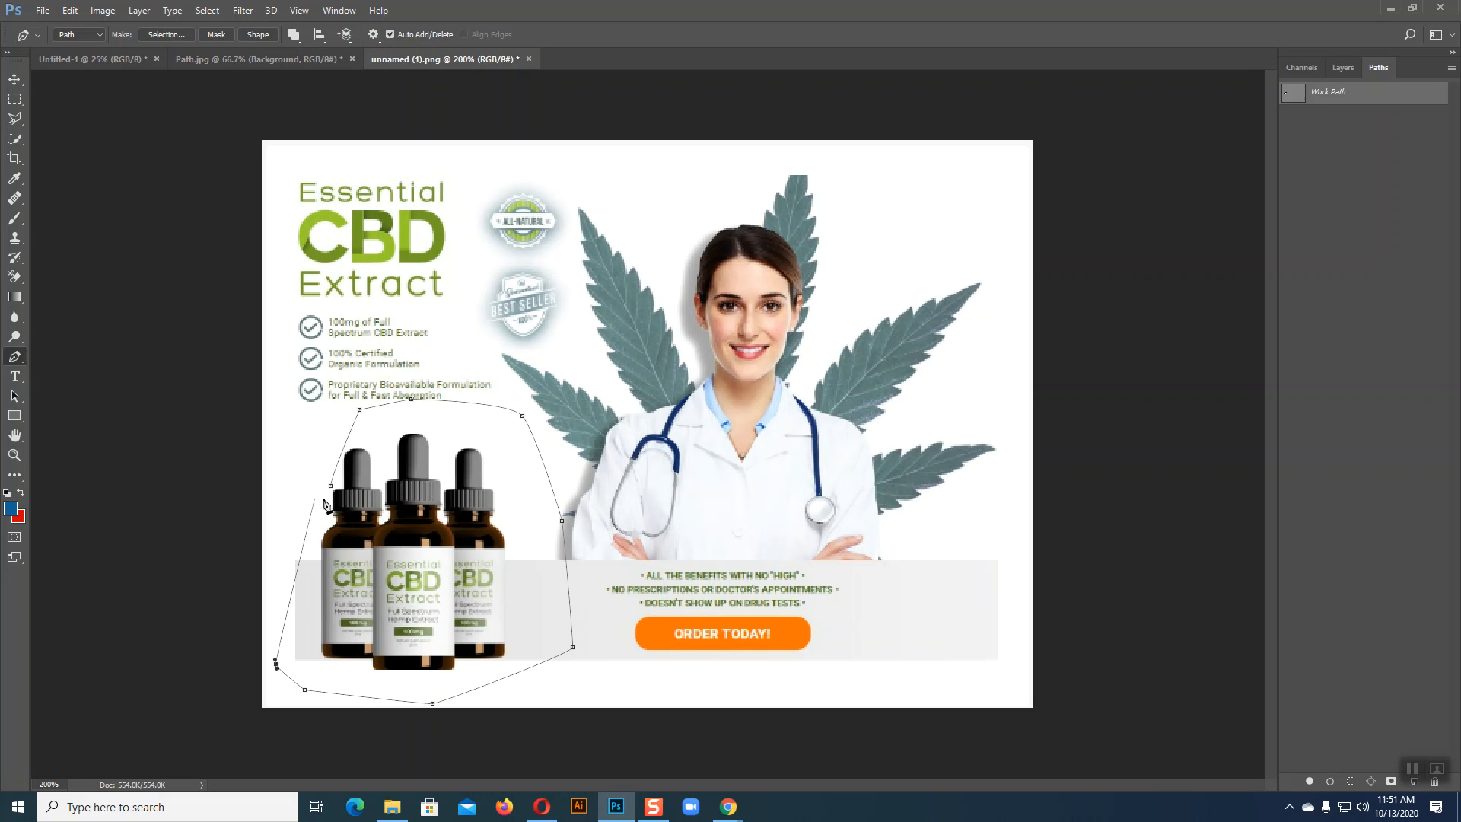
left_click(330, 486)
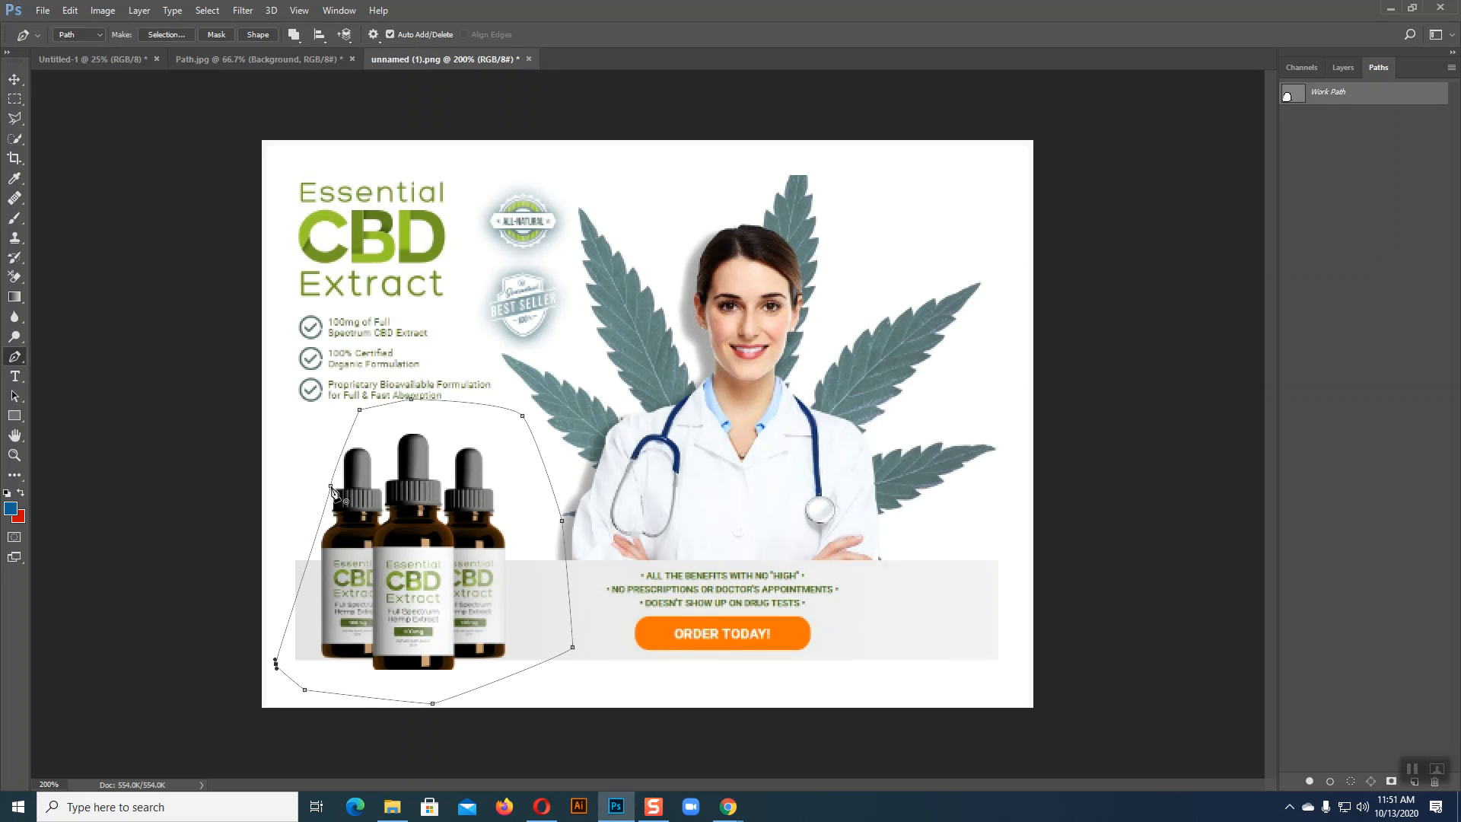
Save the work path as Path 1 and deselect it
double_click(1338, 101)
left_click(821, 273)
left_click(1381, 204)
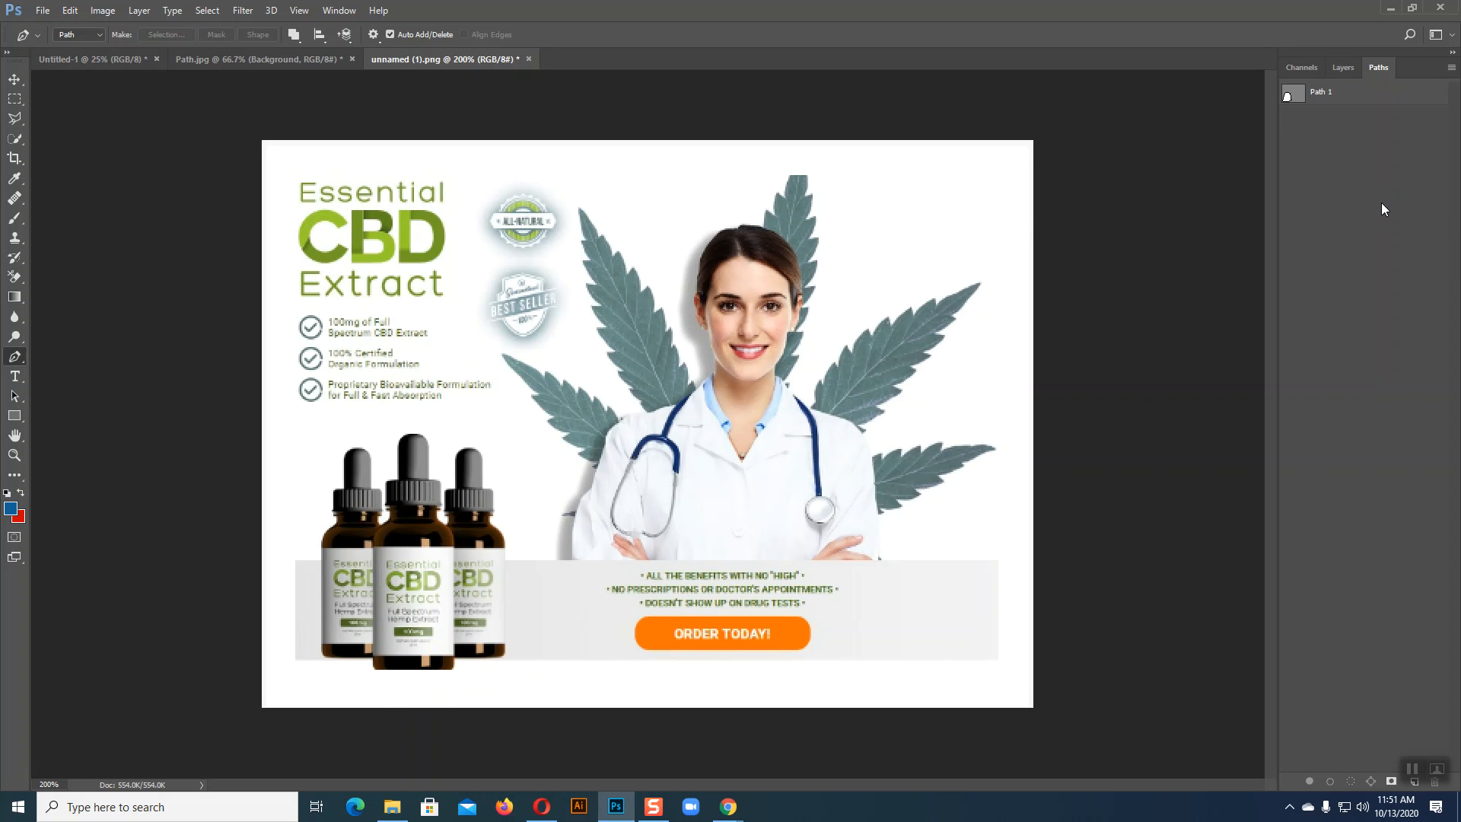
Add a smaller closed subpath over the middle and right bottles inside Path 1, using Subtract Front Shape
left_click(293, 35)
left_click(327, 84)
left_click(1325, 94)
left_click(404, 544)
left_click(411, 463)
left_click(466, 484)
left_click(509, 562)
left_click(463, 610)
left_click(450, 614)
left_click(427, 612)
left_click(403, 544)
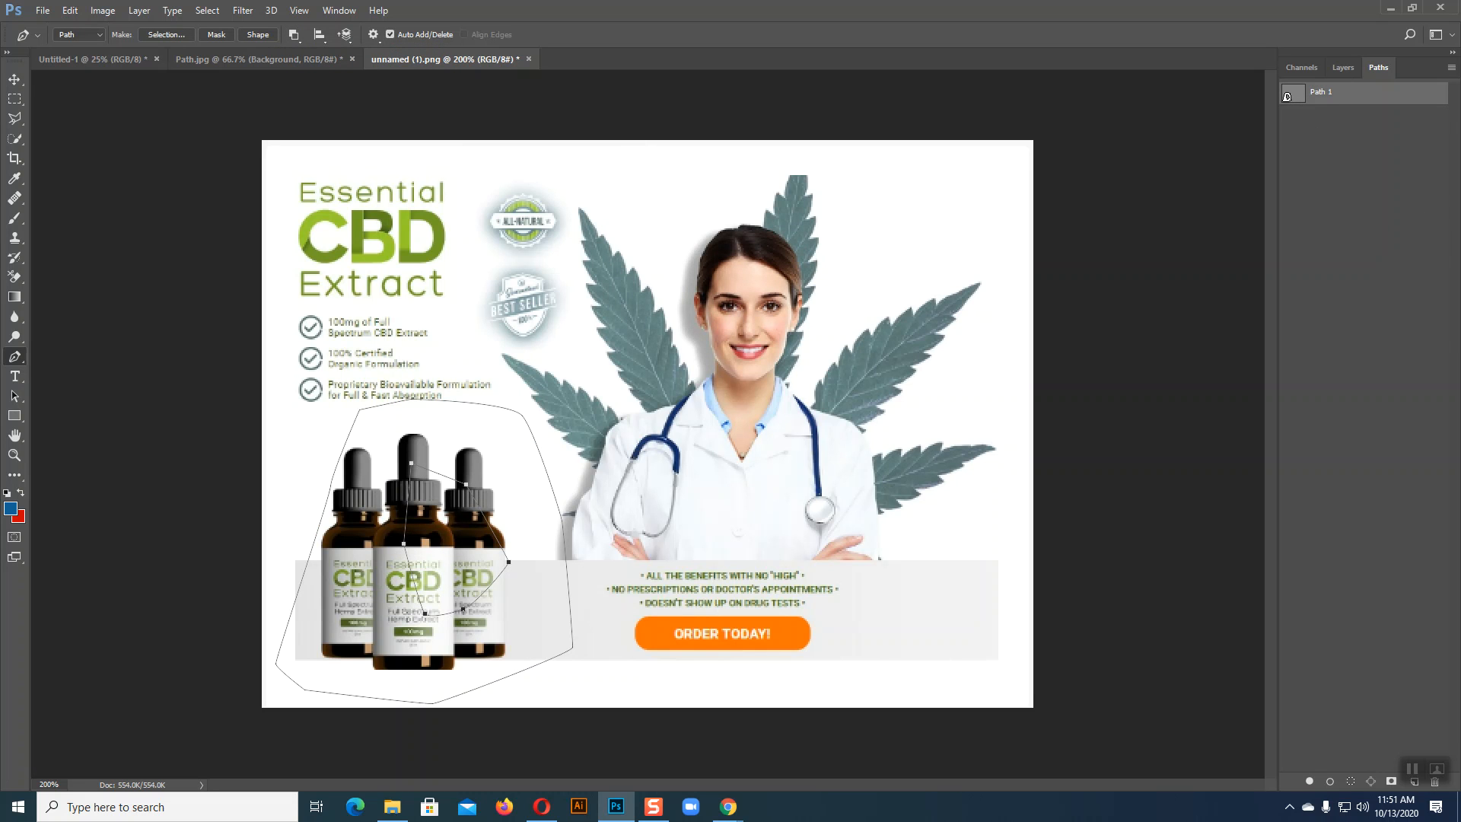
Delete the inner subpath and the whole of Path 1
left_click(15, 79)
key("Delete")
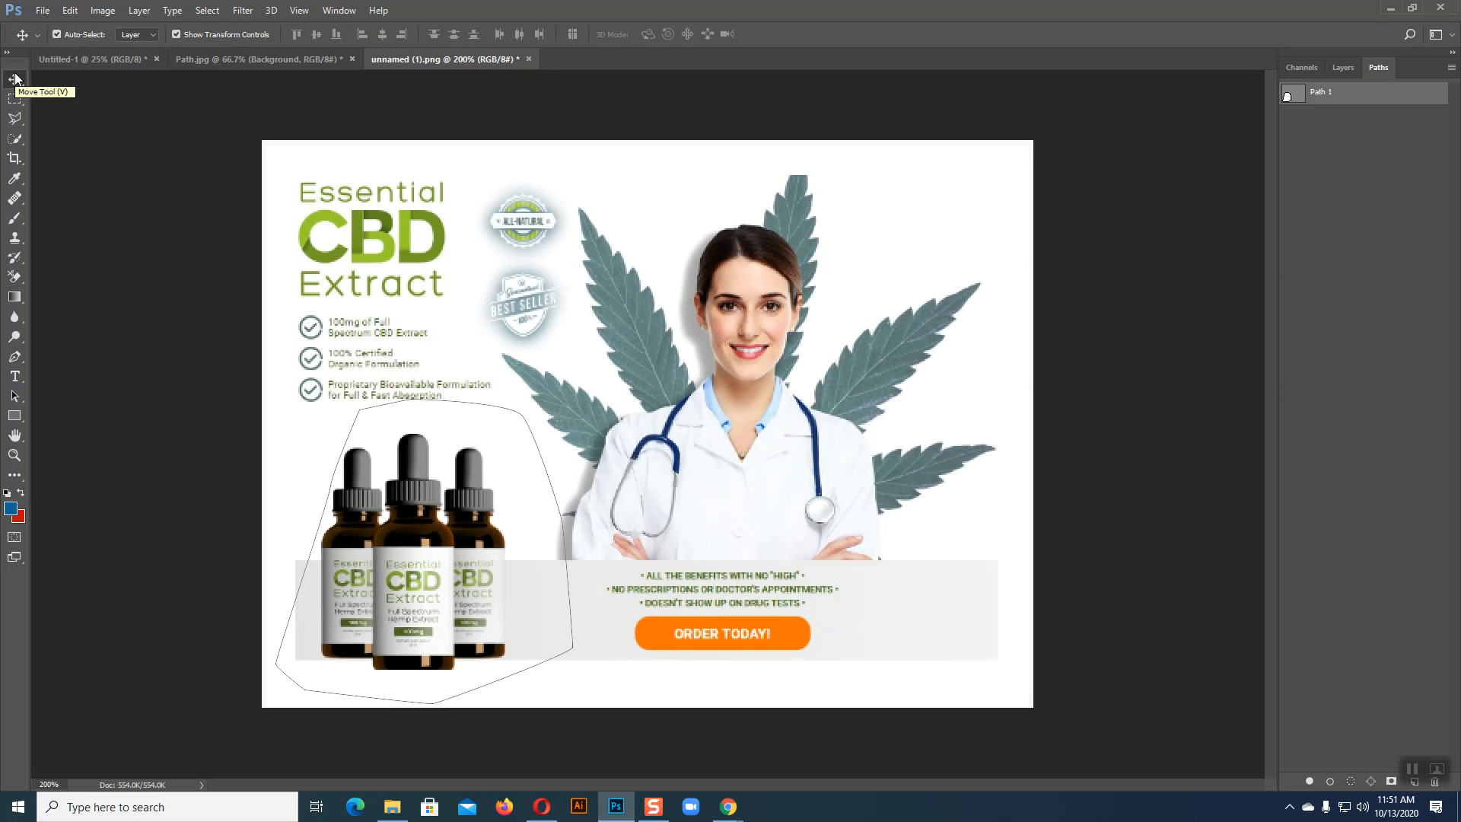
key("Delete")
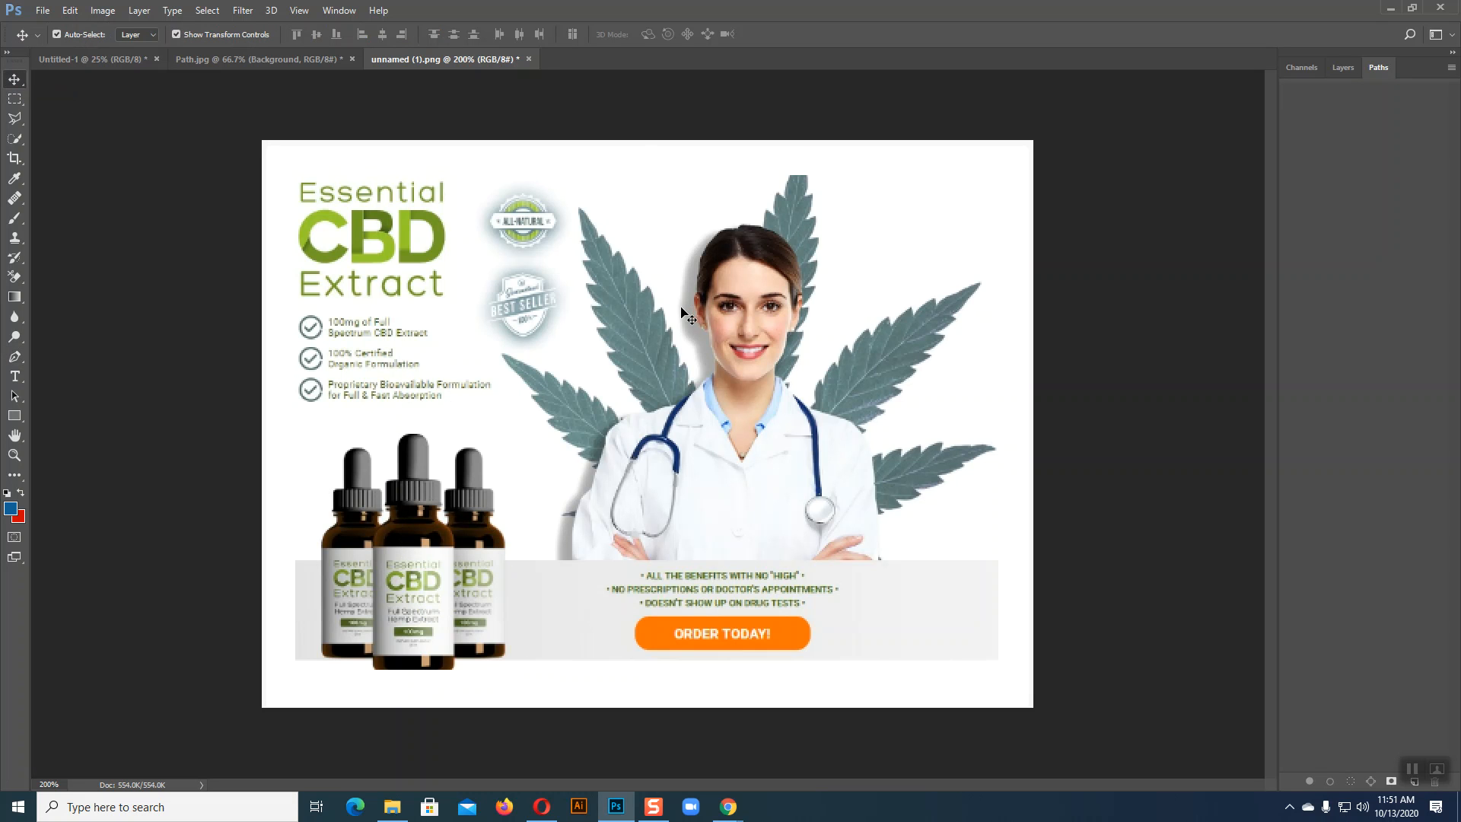
Set the Pen tool's path operation to Exclude Overlapping Shapes and trace a closed outline around all three bottles
left_click(14, 357)
left_click(298, 37)
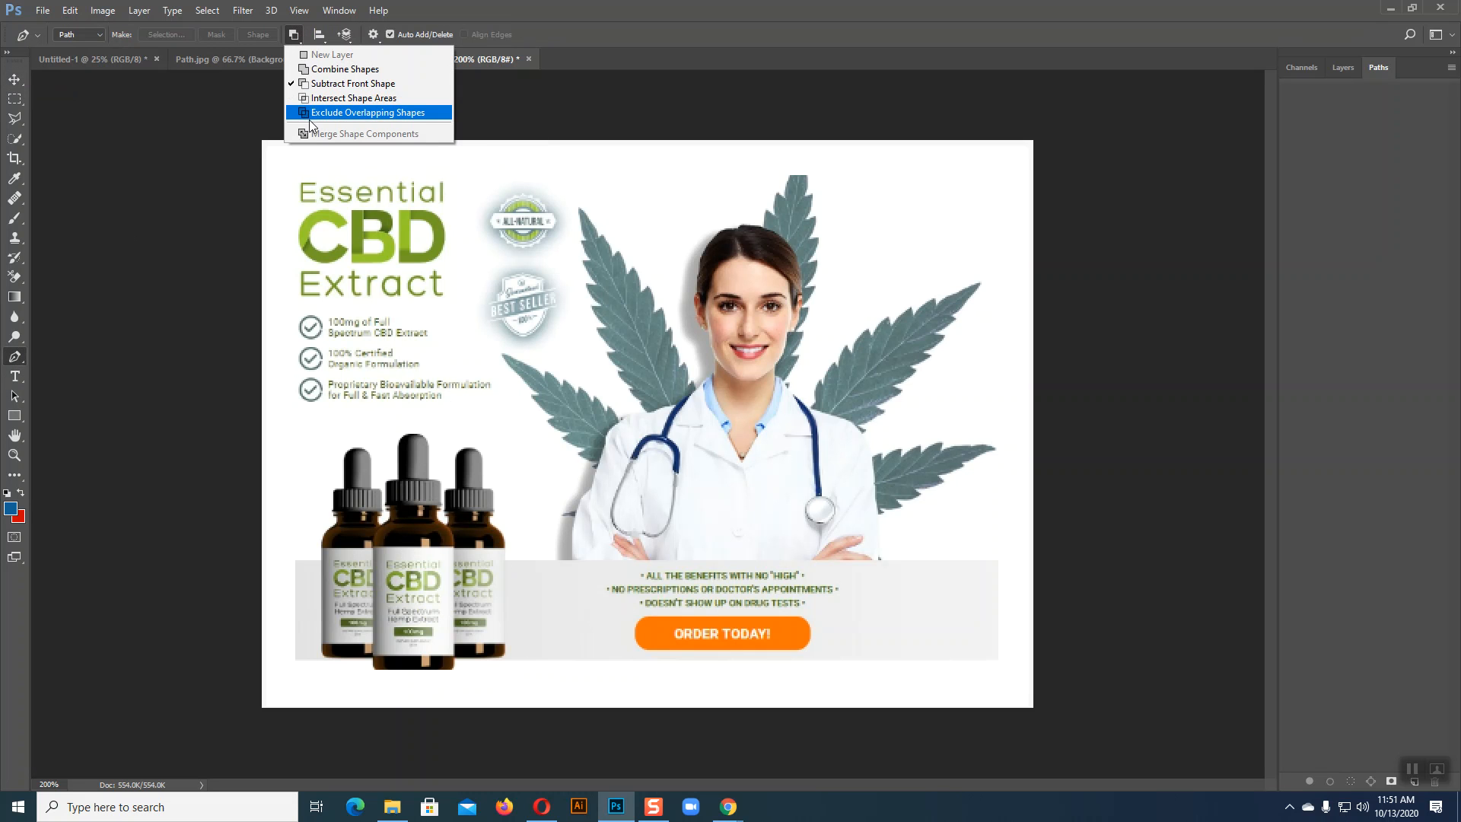
left_click(382, 113)
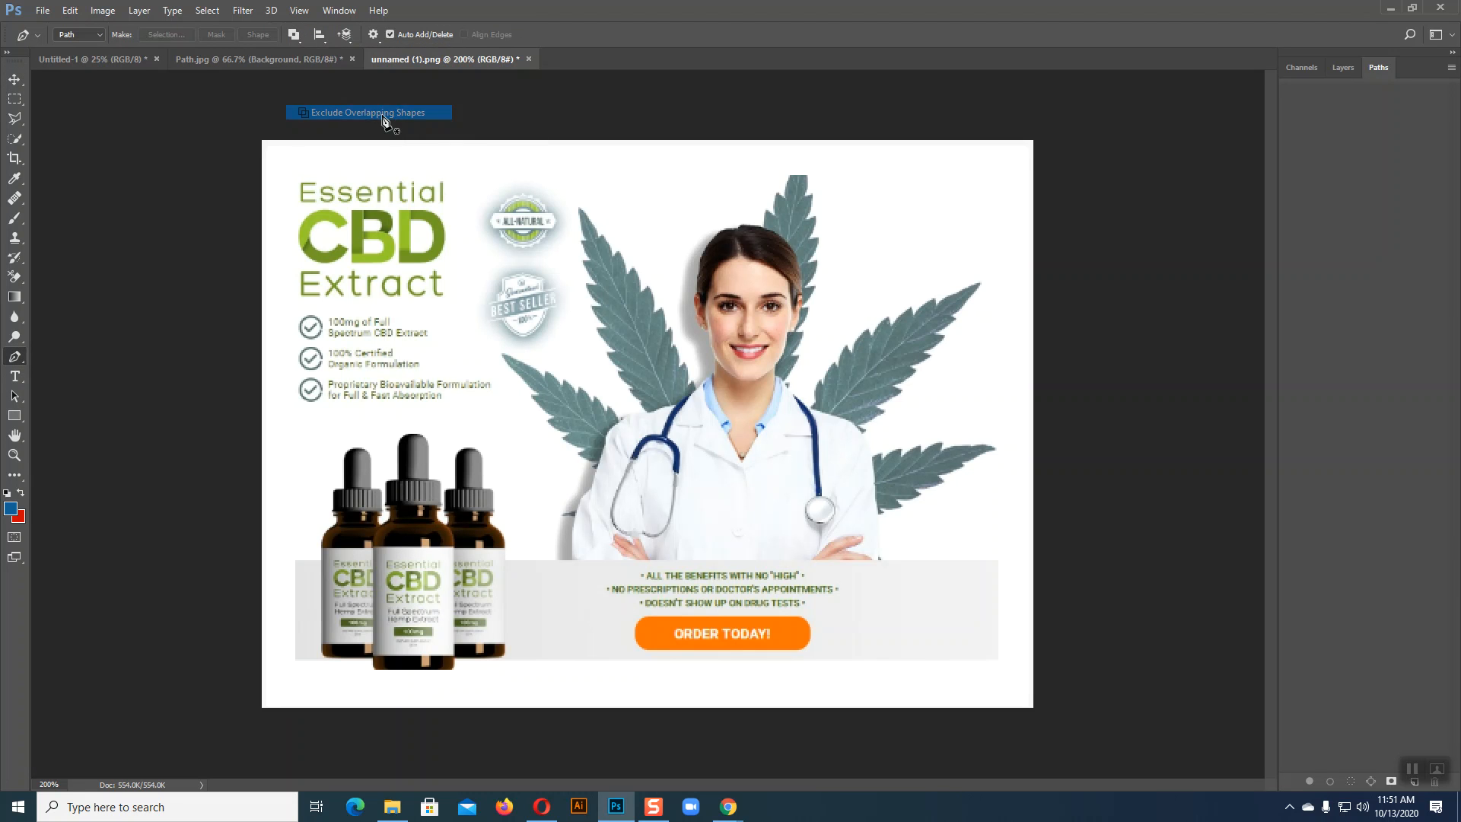
left_click(325, 432)
left_click(500, 373)
left_click(537, 457)
left_click(566, 570)
left_click(559, 633)
left_click(493, 674)
left_click(394, 683)
left_click(334, 666)
left_click(304, 620)
left_click(324, 433)
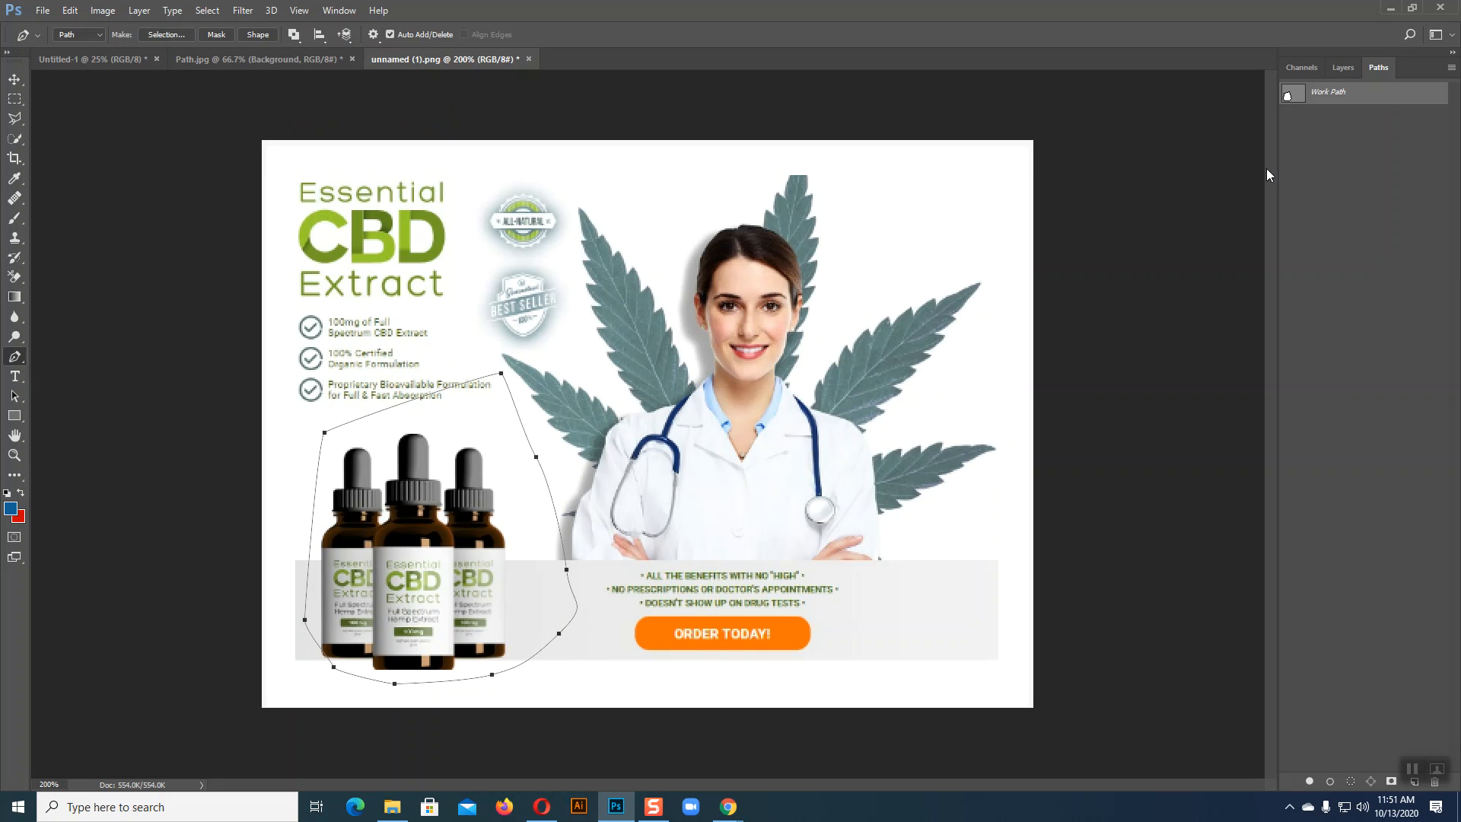
Draw a smaller closed subpath inside the bottle outline, over the middle and right bottles
left_click(385, 526)
left_click(420, 461)
left_click(470, 488)
left_click(503, 563)
left_click_drag(490, 627, 458, 630)
left_click(431, 621)
left_click(385, 531)
Delete the inner subpath and the remaining work path
left_click(15, 80)
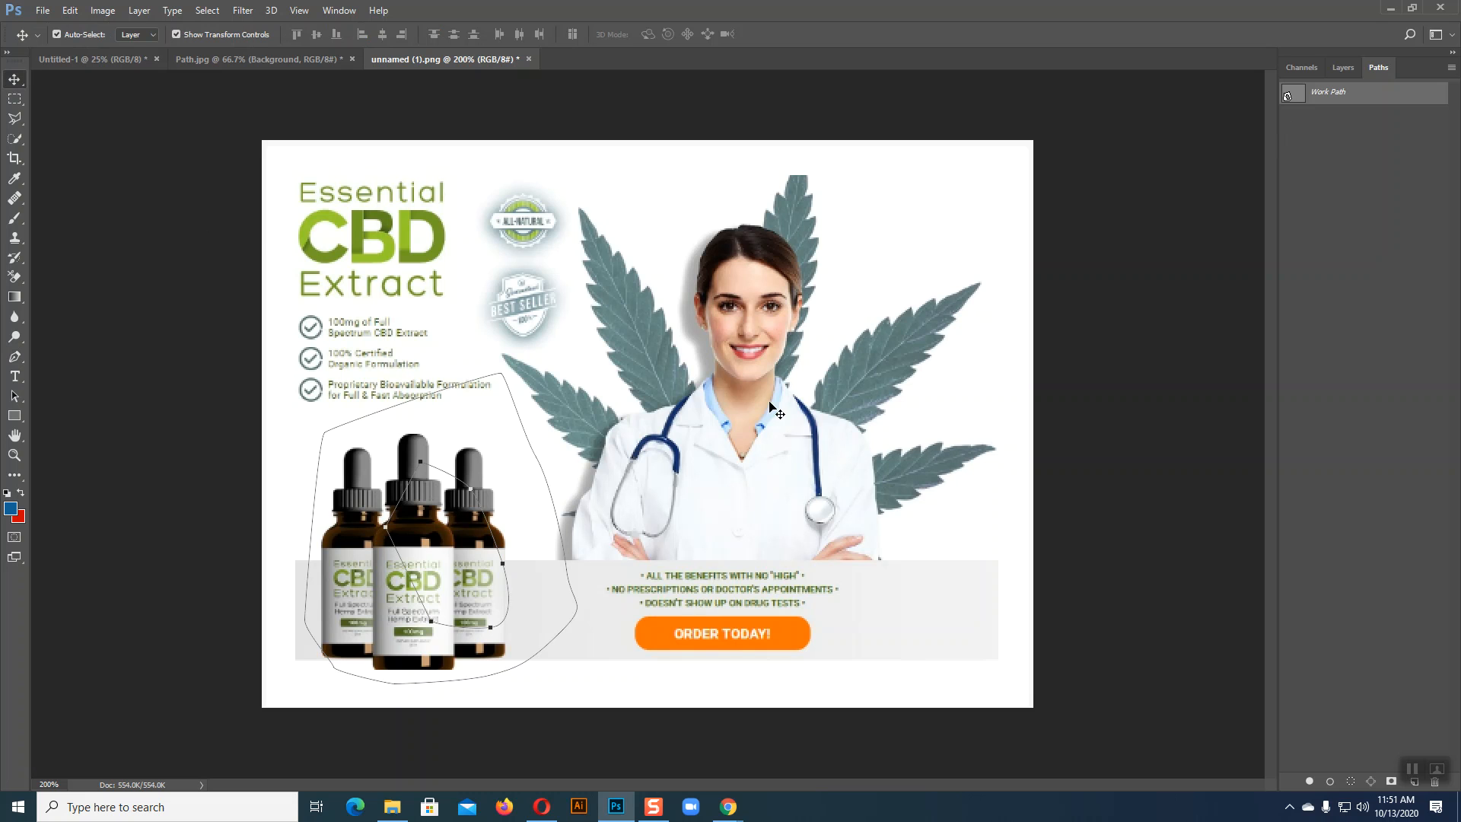
key("Delete")
key("Delete")
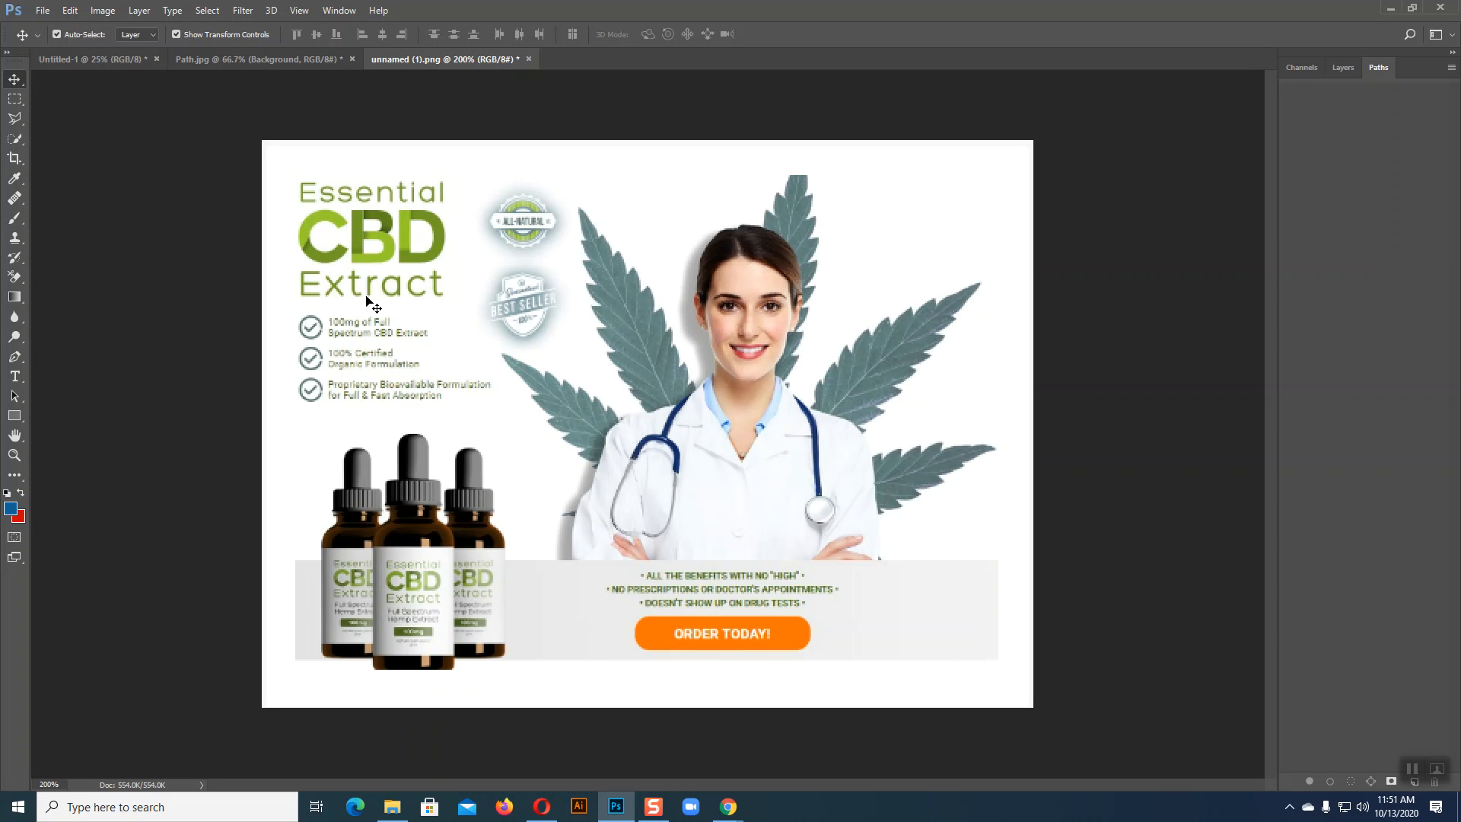
Reactivate the Pen tool and check which path operation is selected
left_click(15, 356)
left_click(294, 34)
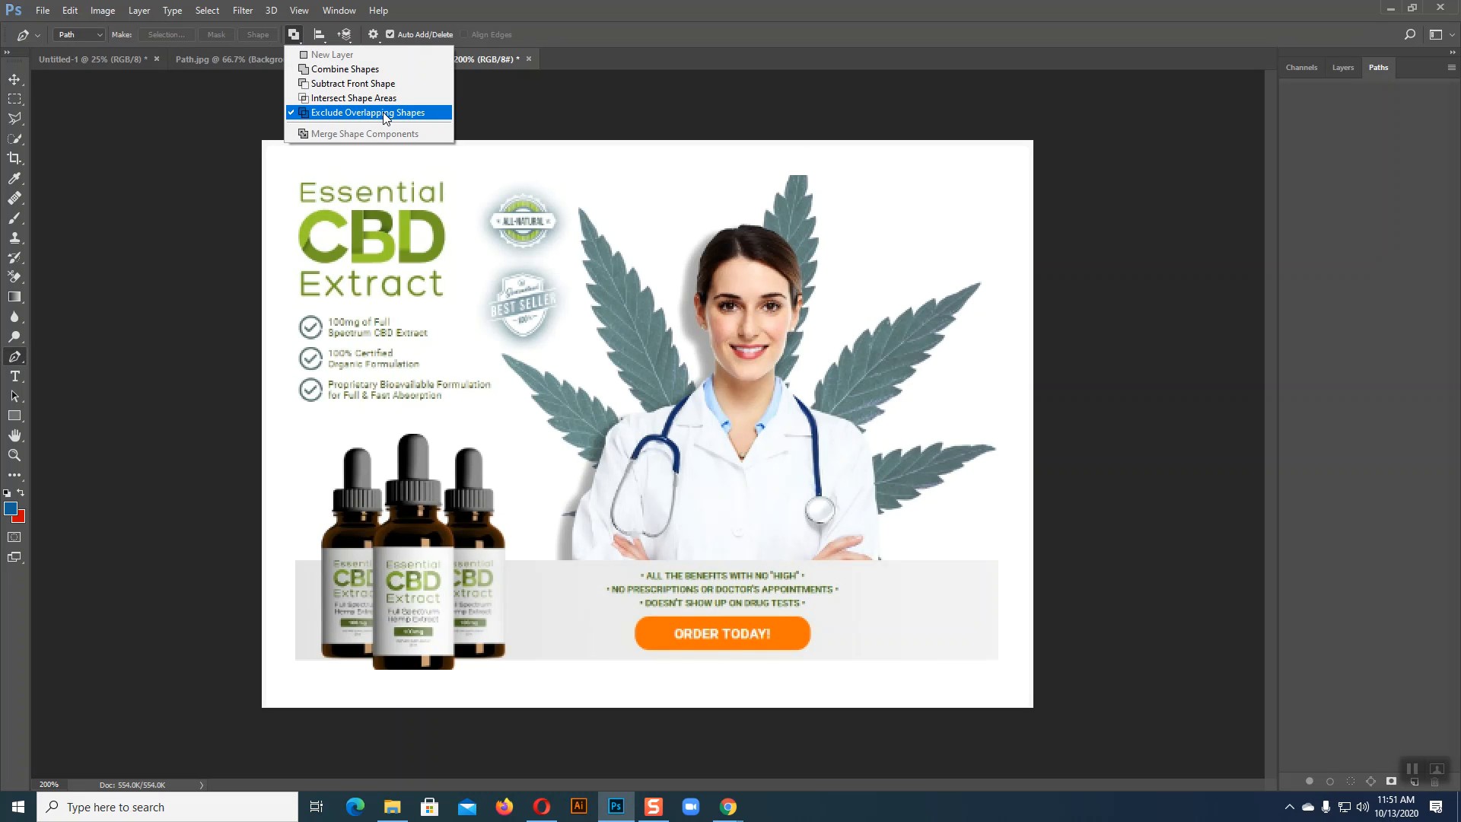
left_click(294, 32)
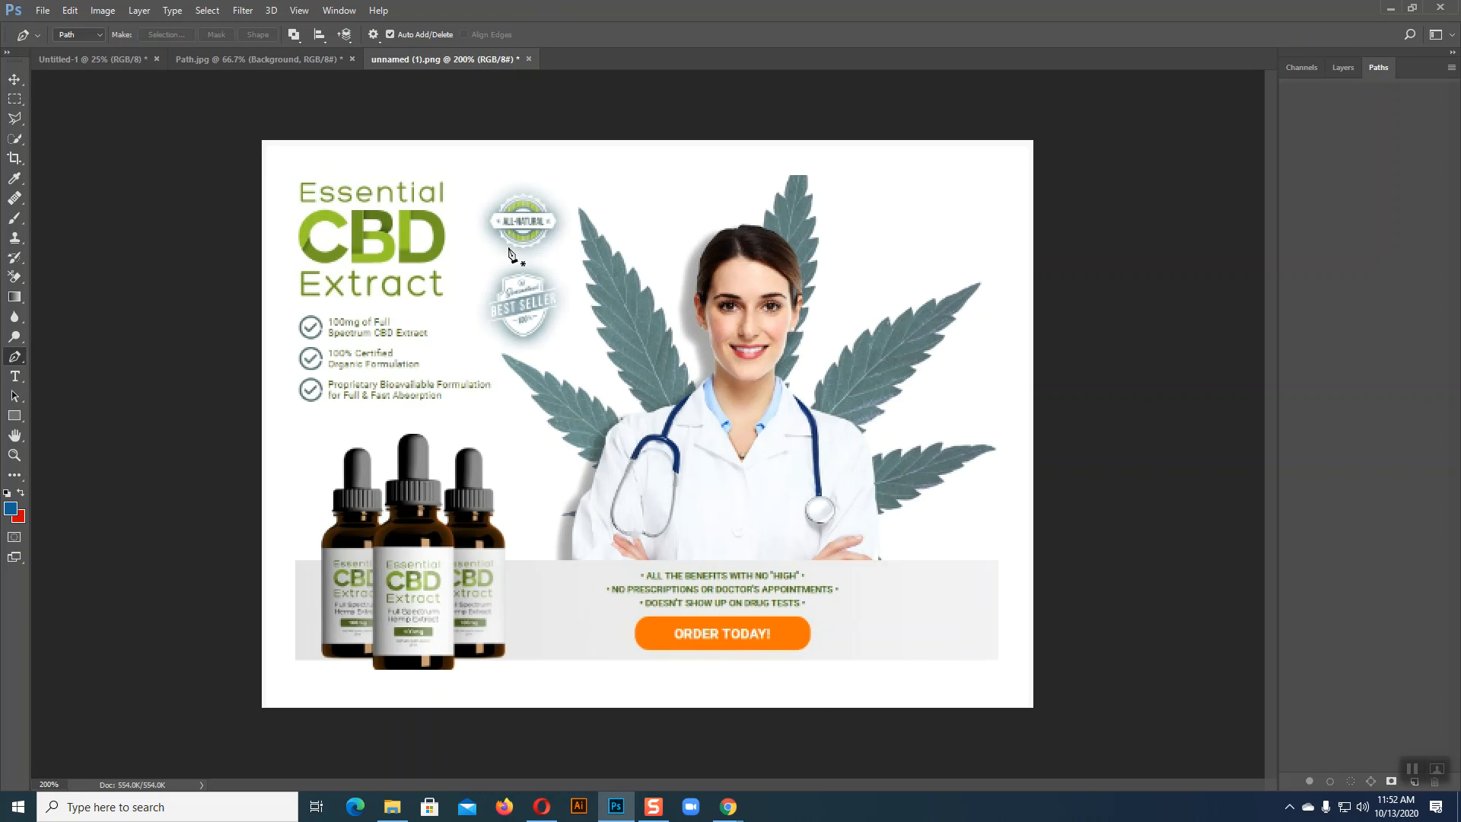
Switch to Chrome, search Google Images for "tree picture" in a new tab, and browse the results
mouse_move(729, 803)
left_click(632, 734)
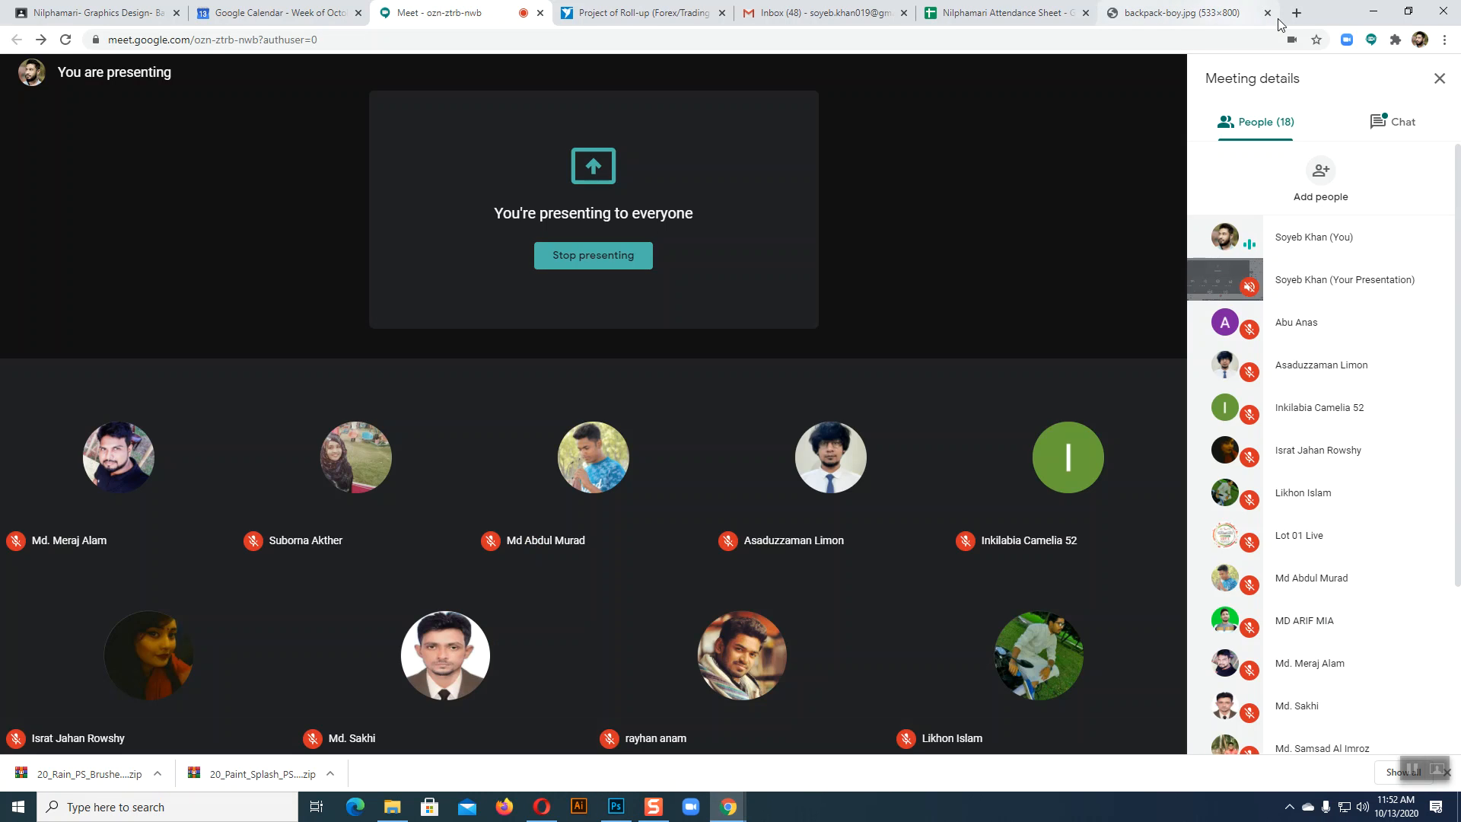
left_click(1297, 13)
left_click(701, 324)
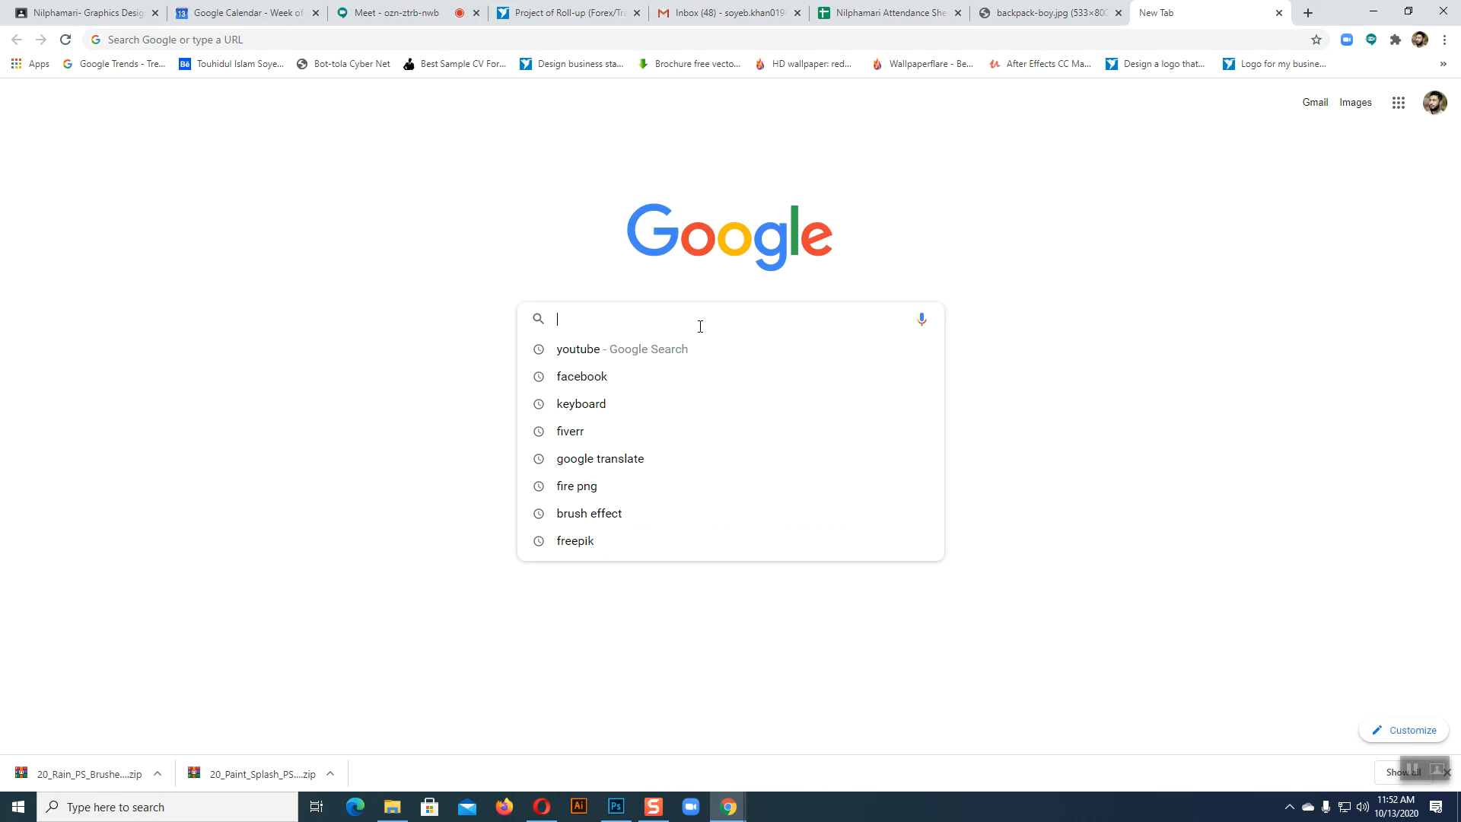
type("Tree")
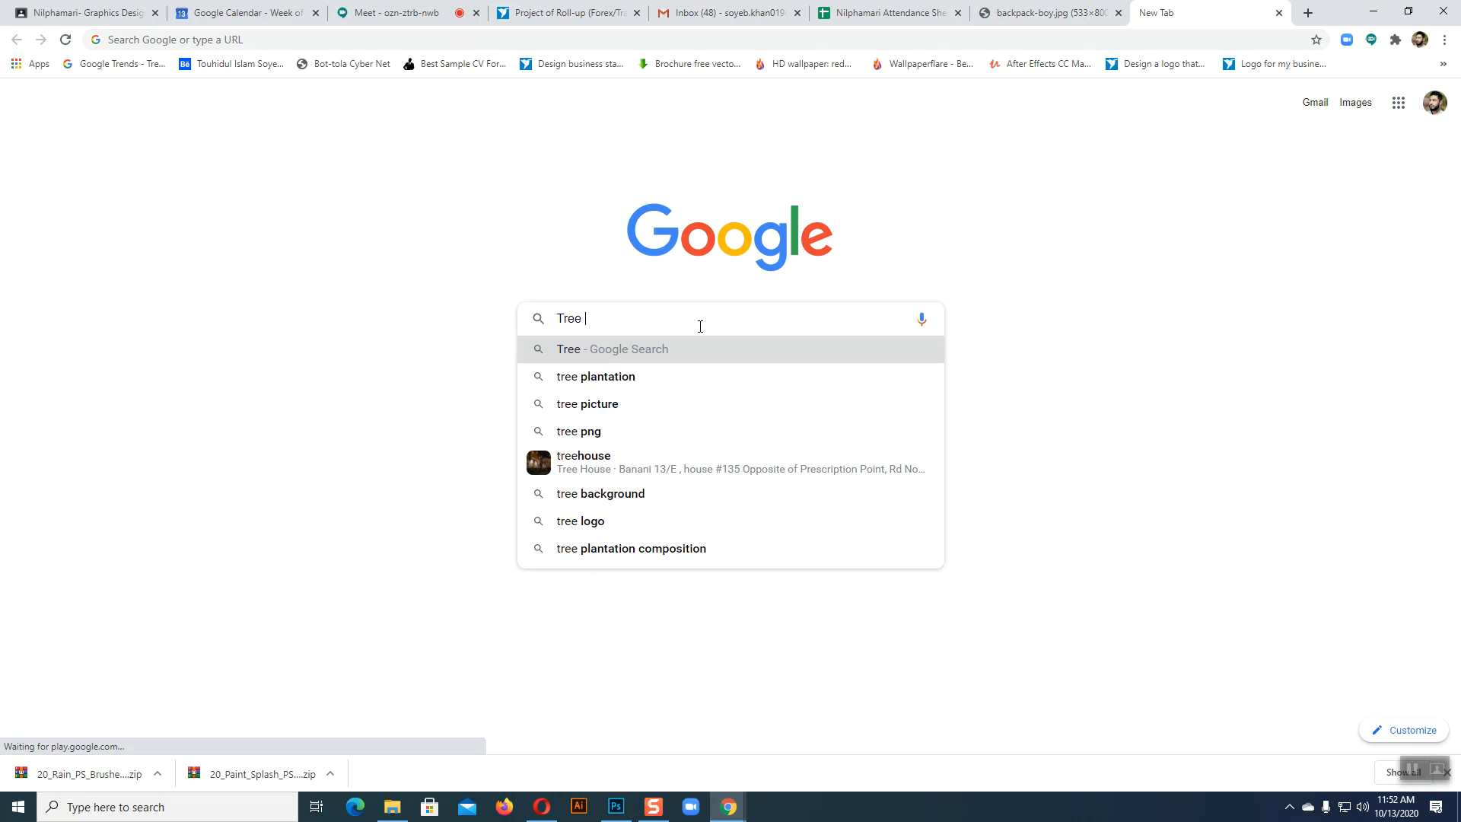
left_click(598, 403)
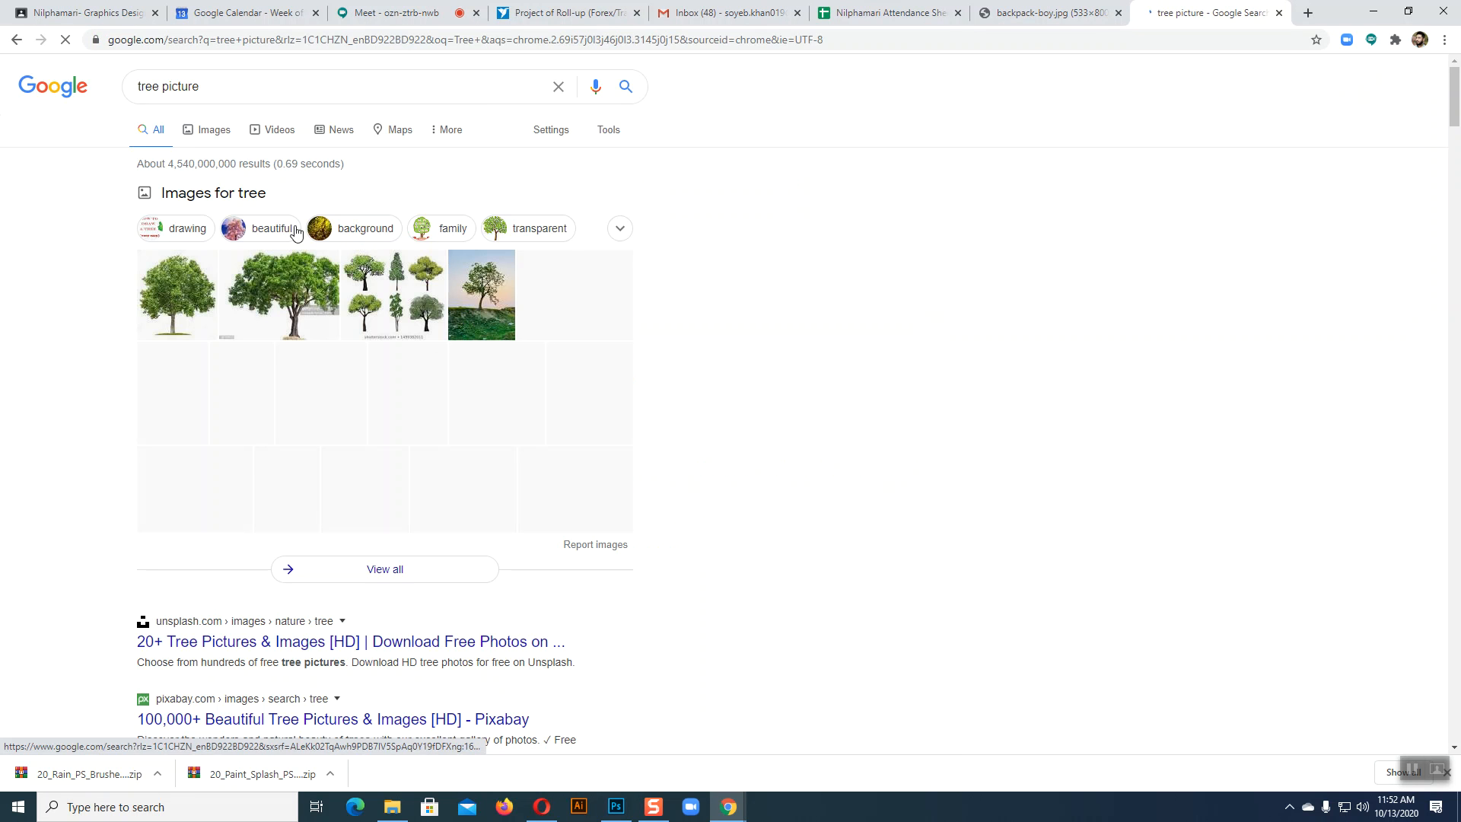
left_click(204, 131)
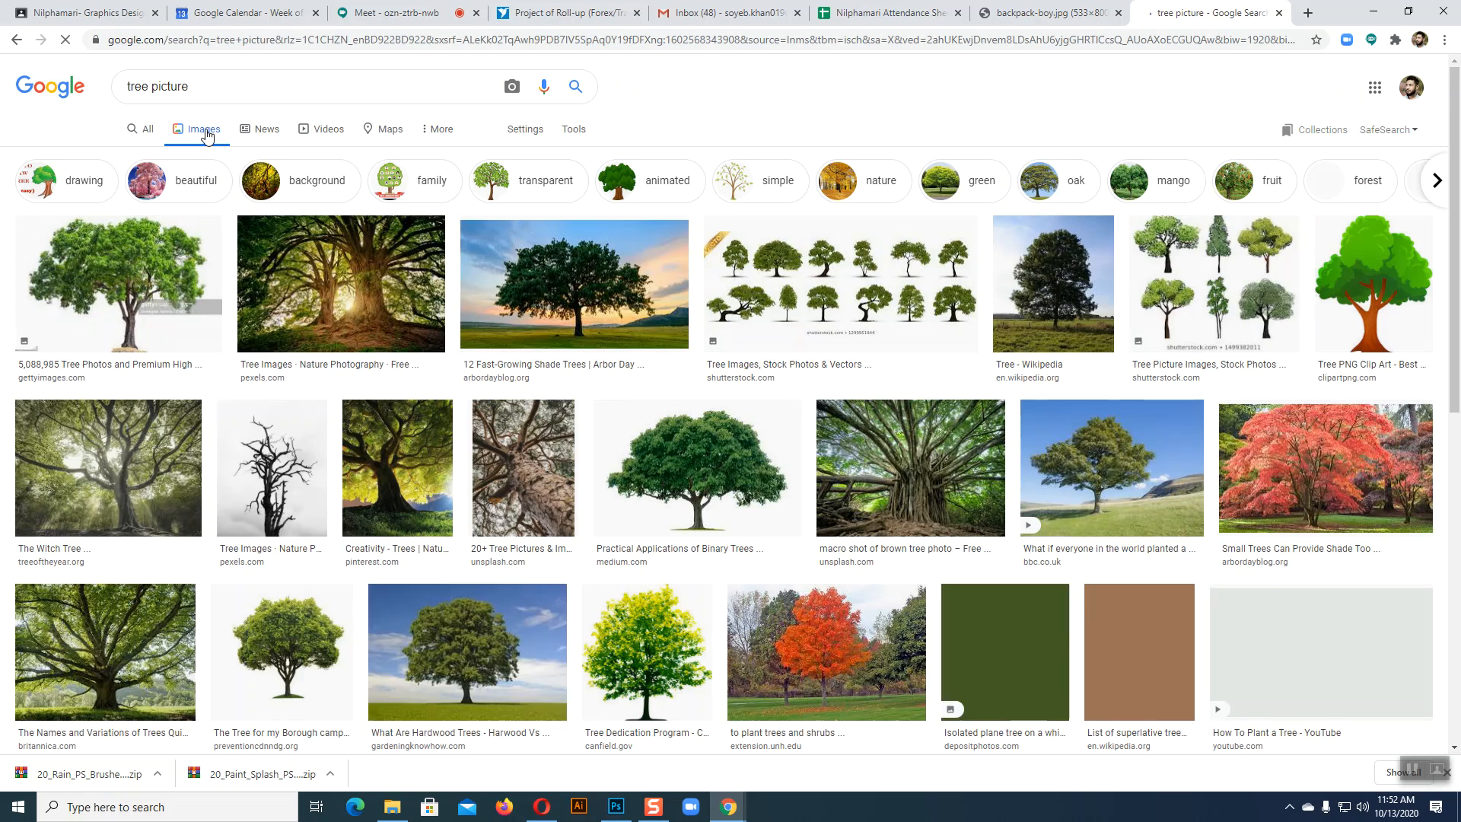
scroll(503, 616, "down", 12)
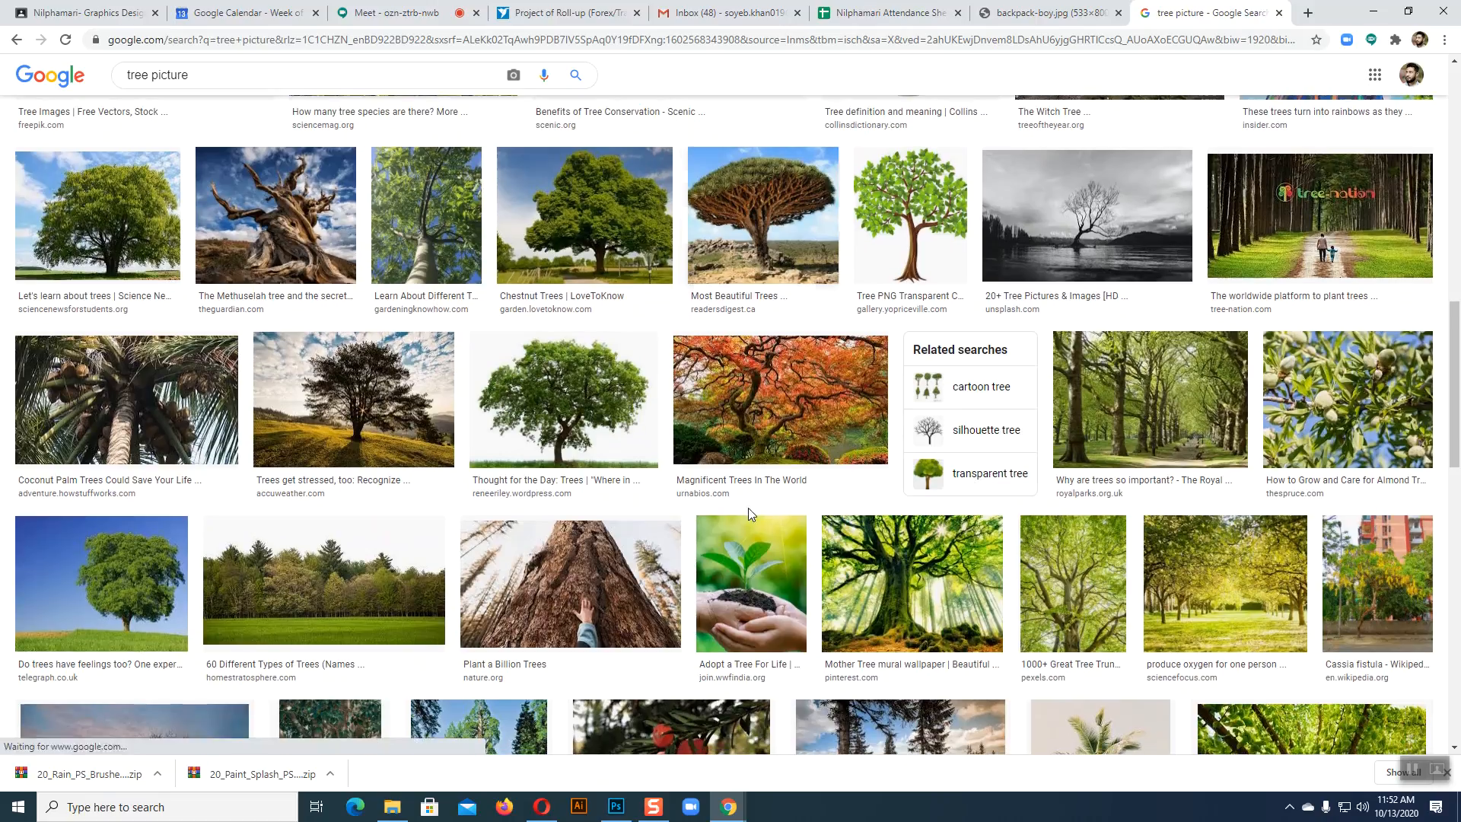
scroll(747, 508, "down", 6)
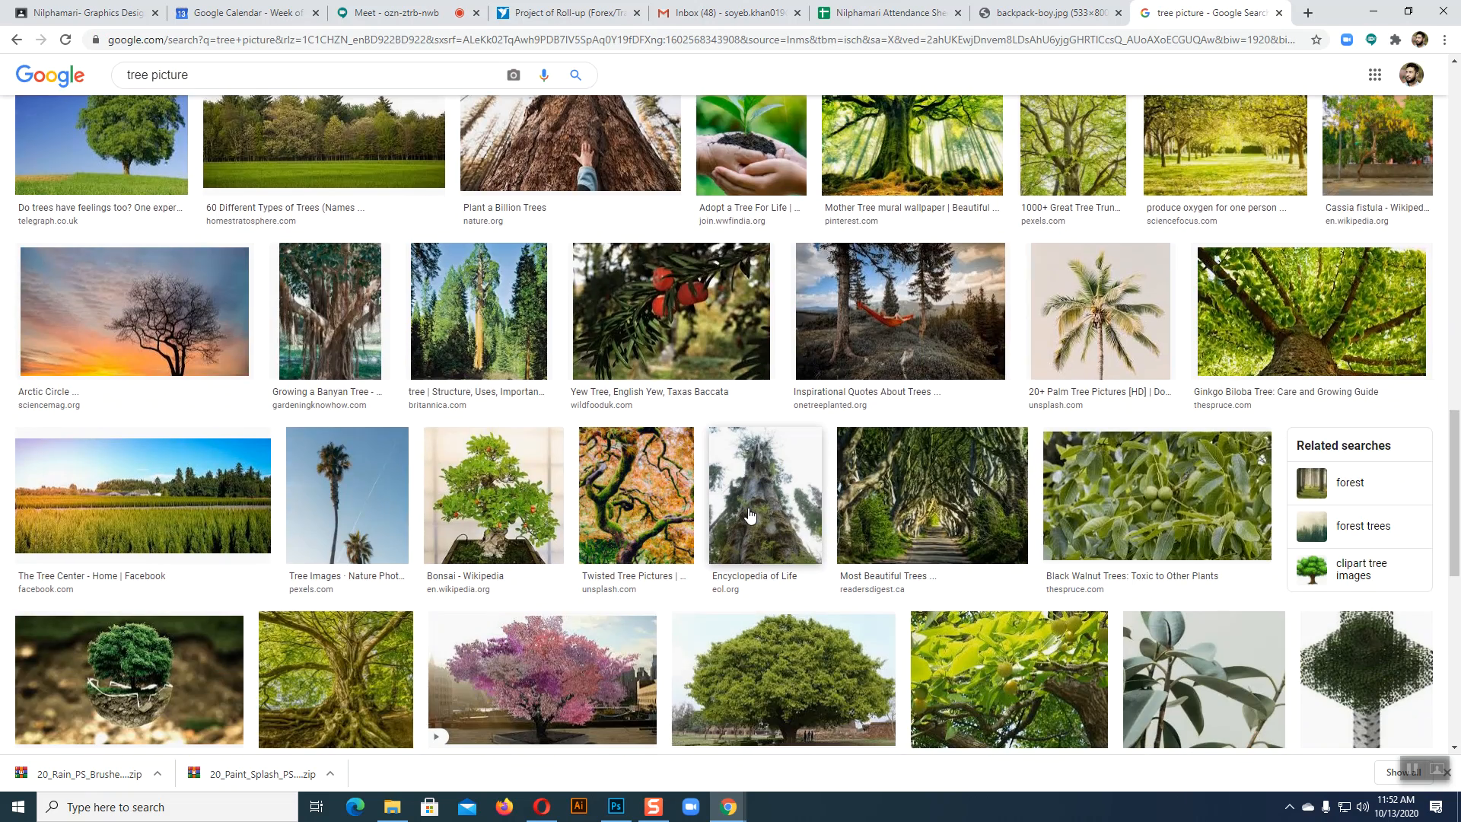
scroll(750, 515, "down", 5)
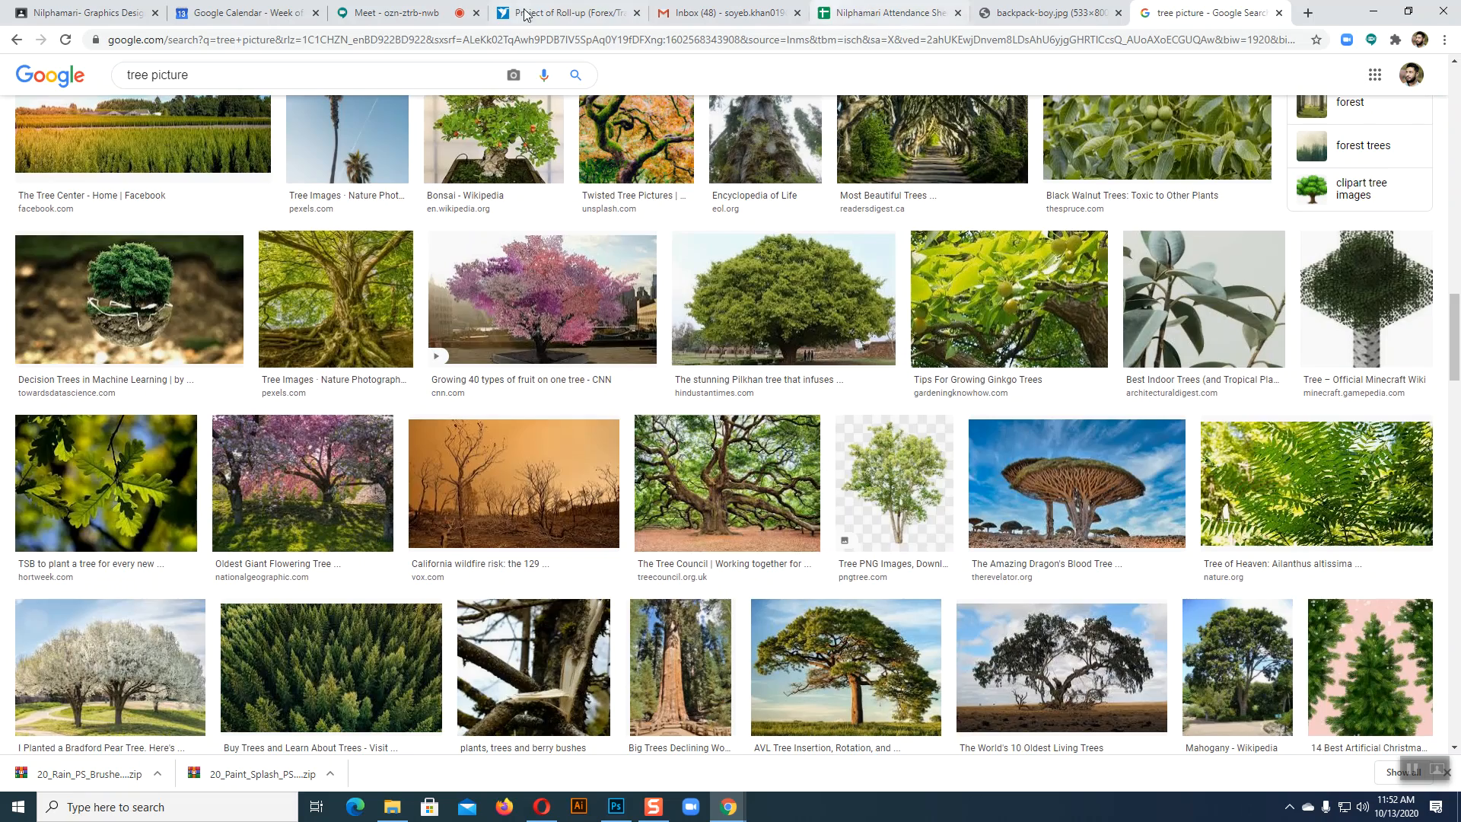
scroll(651, 263, "up", 10)
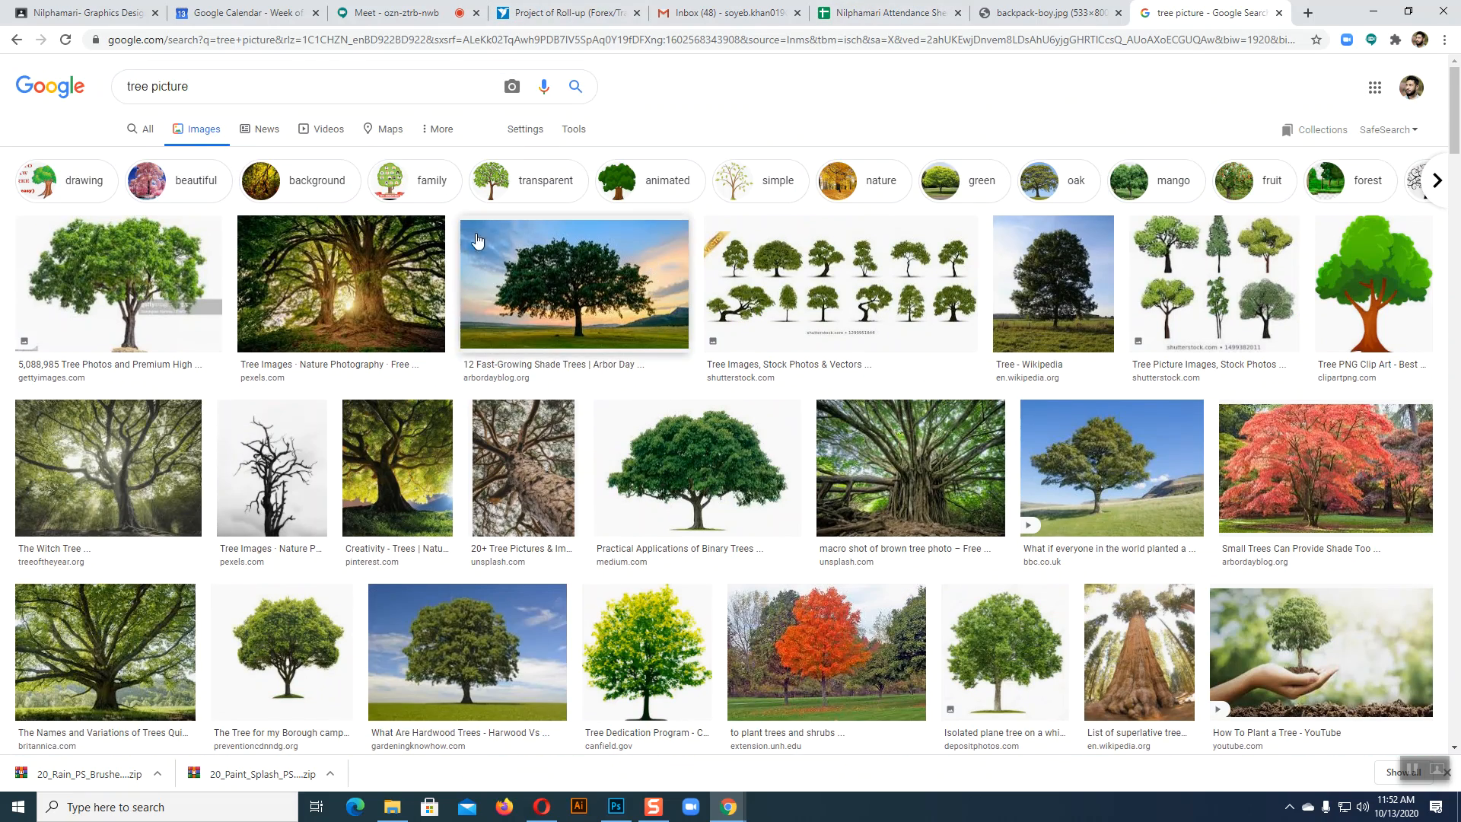
Search Google Images for "fashion picture" and open the illustration of five women from dubeat.com in its own tab
left_click_drag(197, 84, 103, 85)
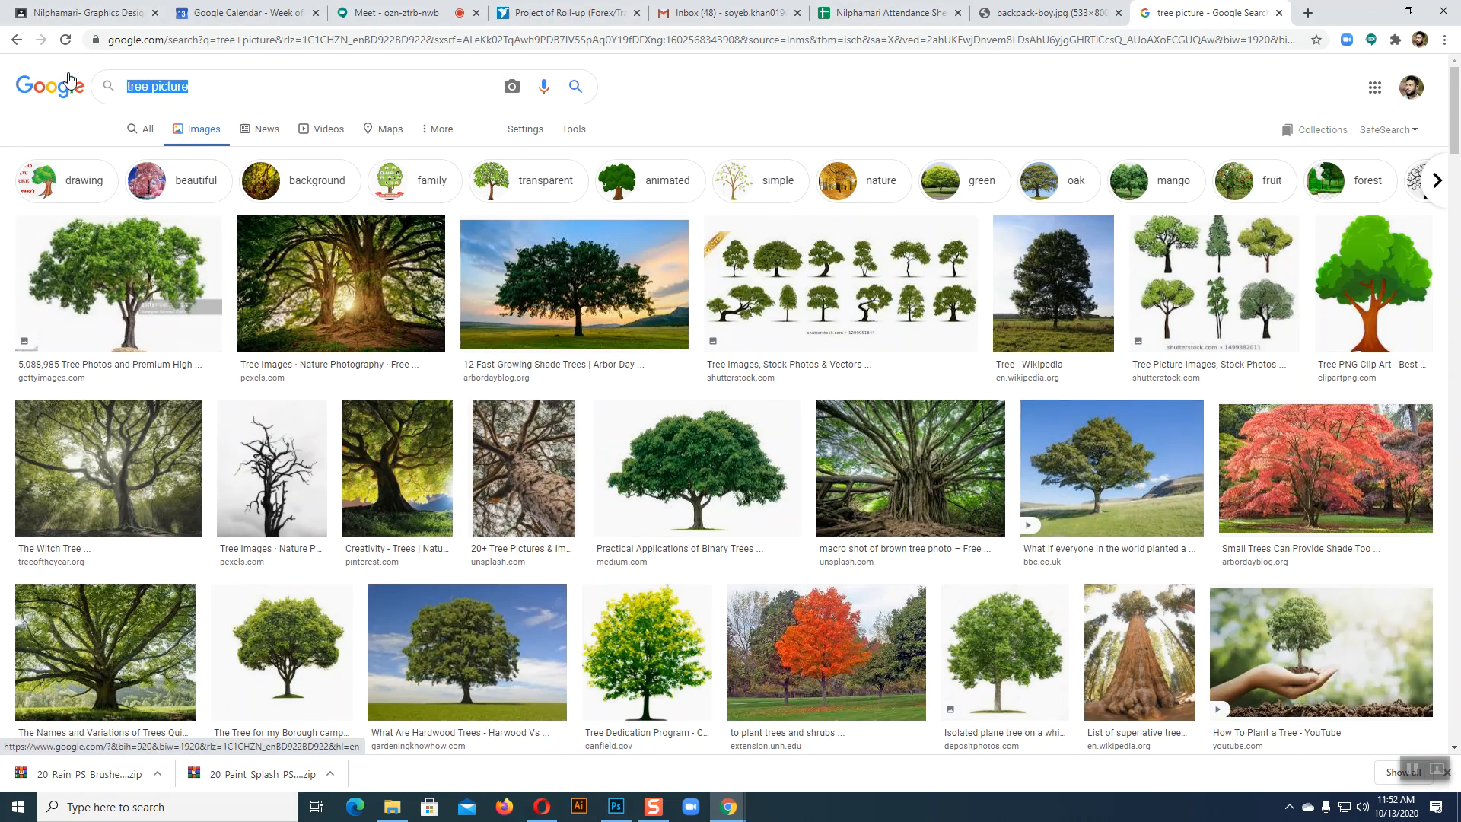
type("Fashion")
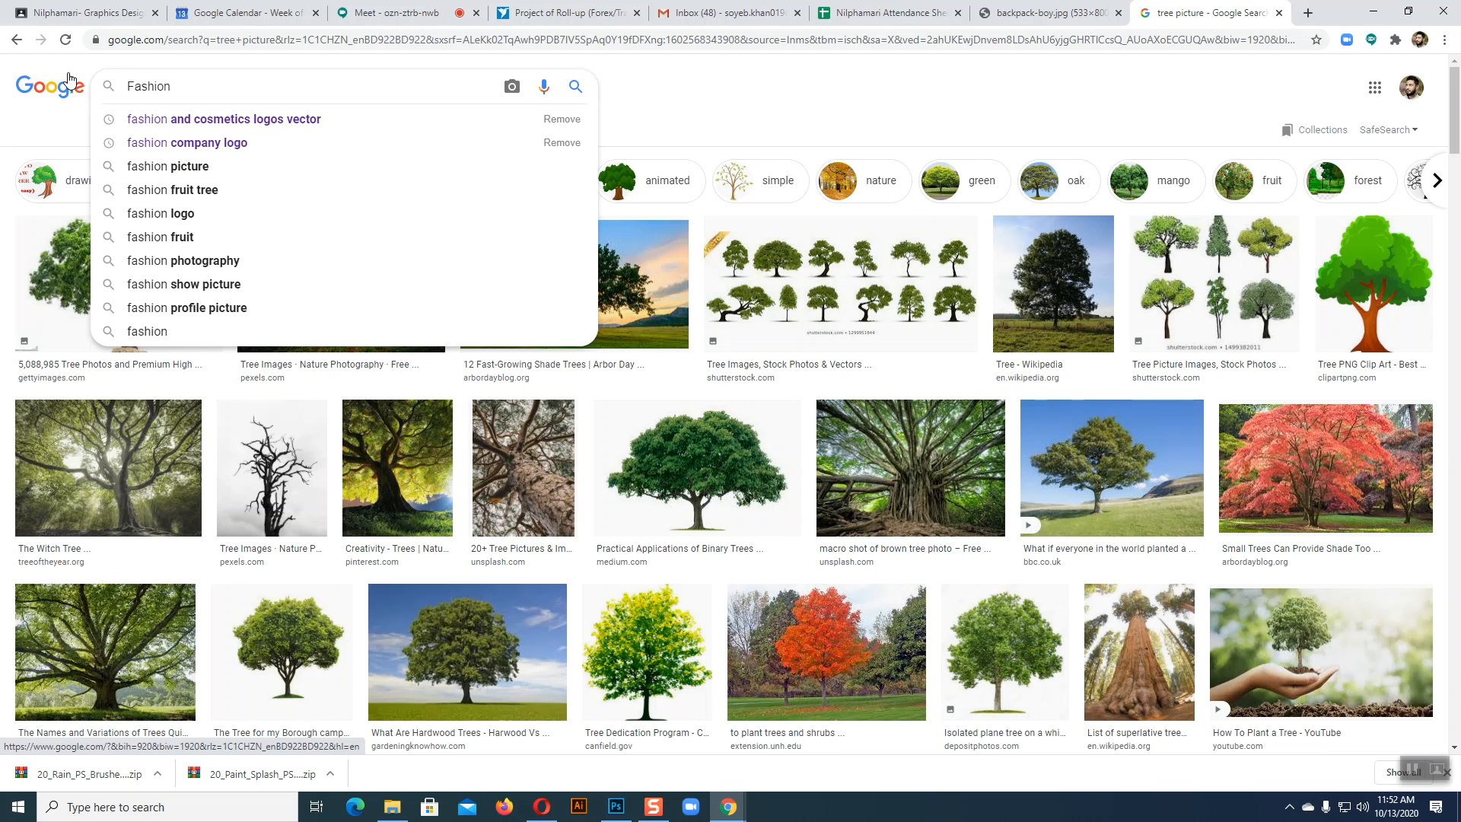
left_click(178, 168)
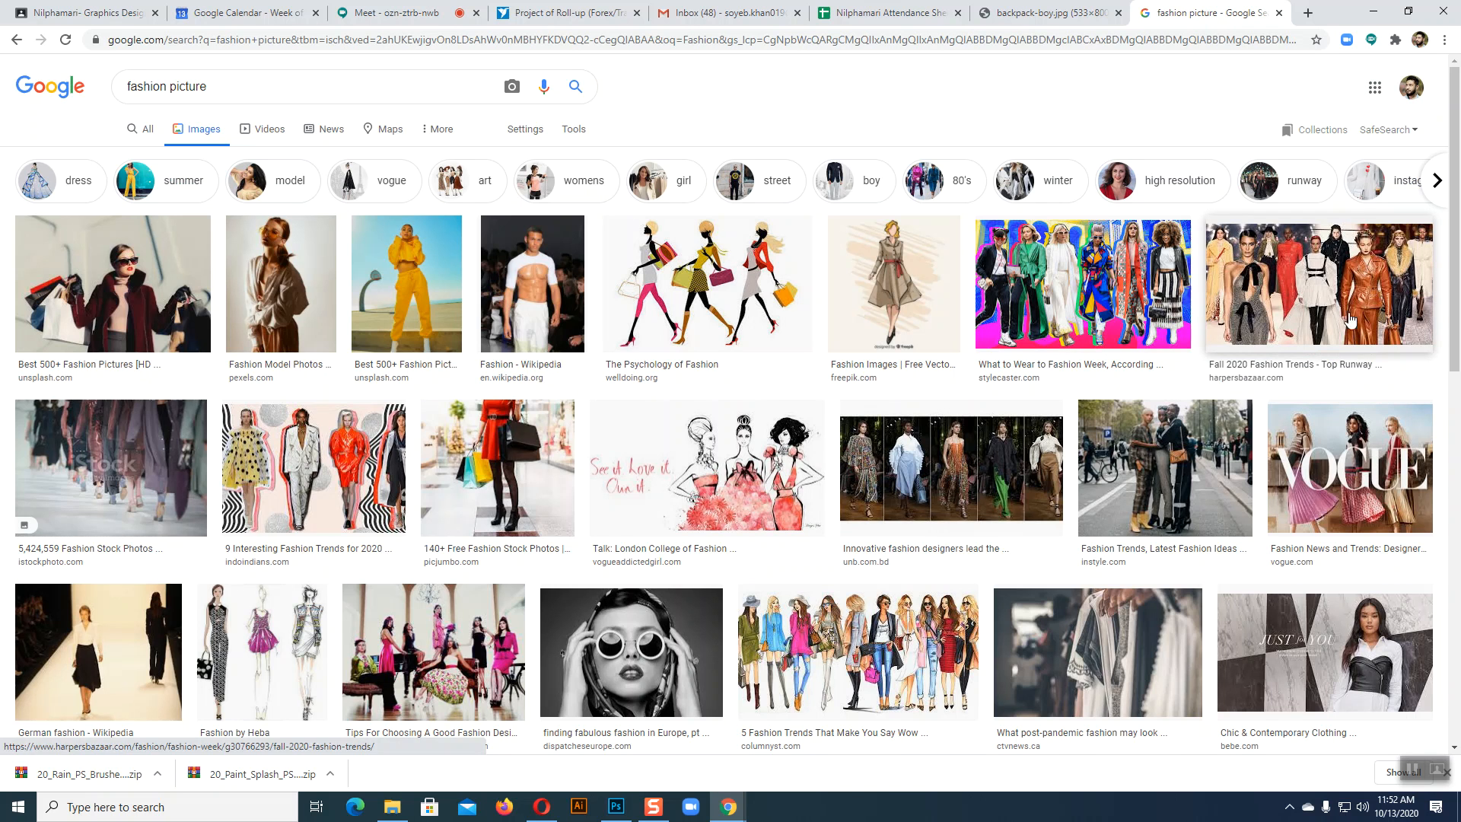
scroll(1309, 377, "down", 5)
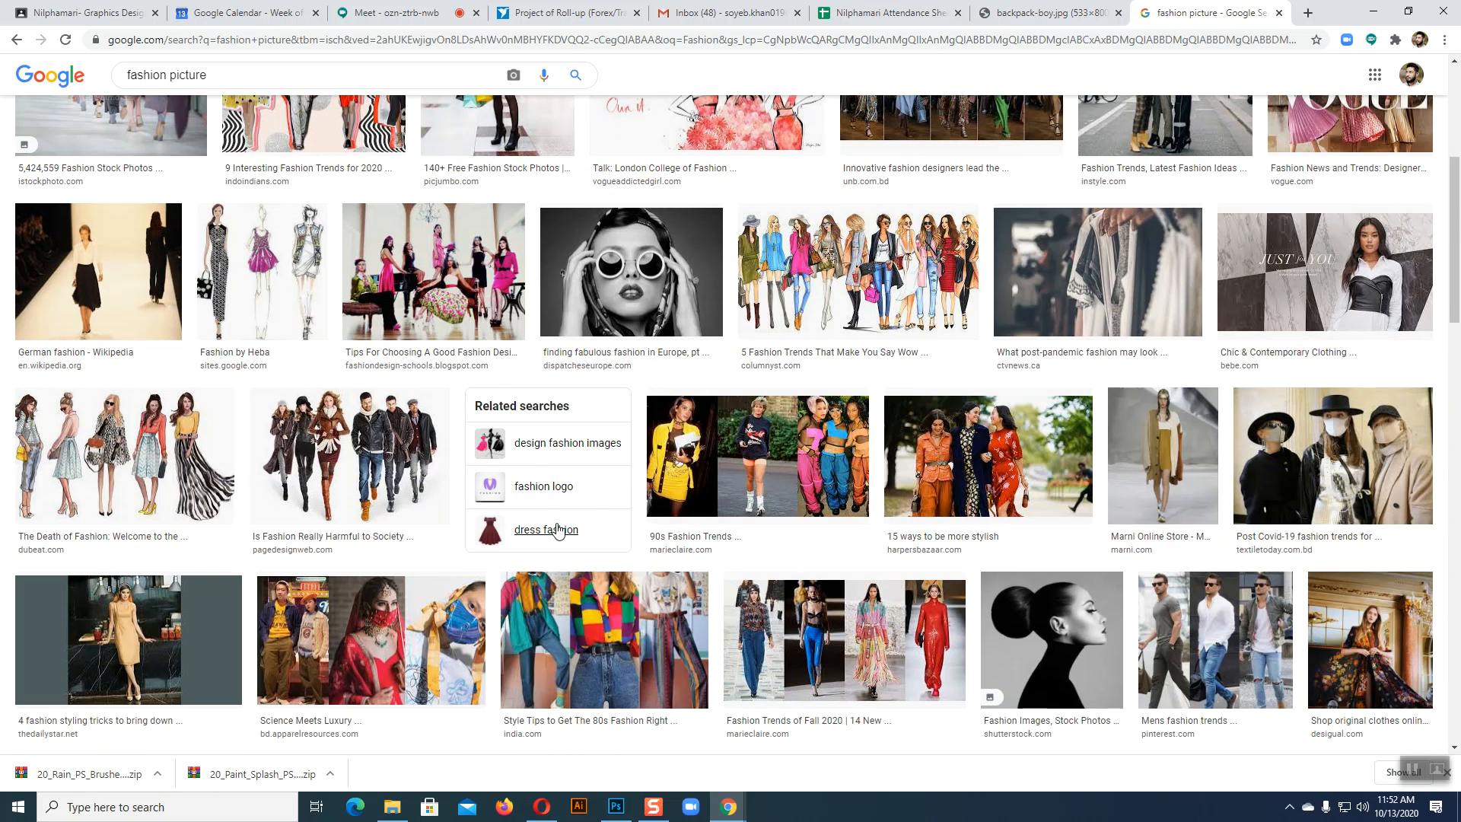
left_click(112, 484)
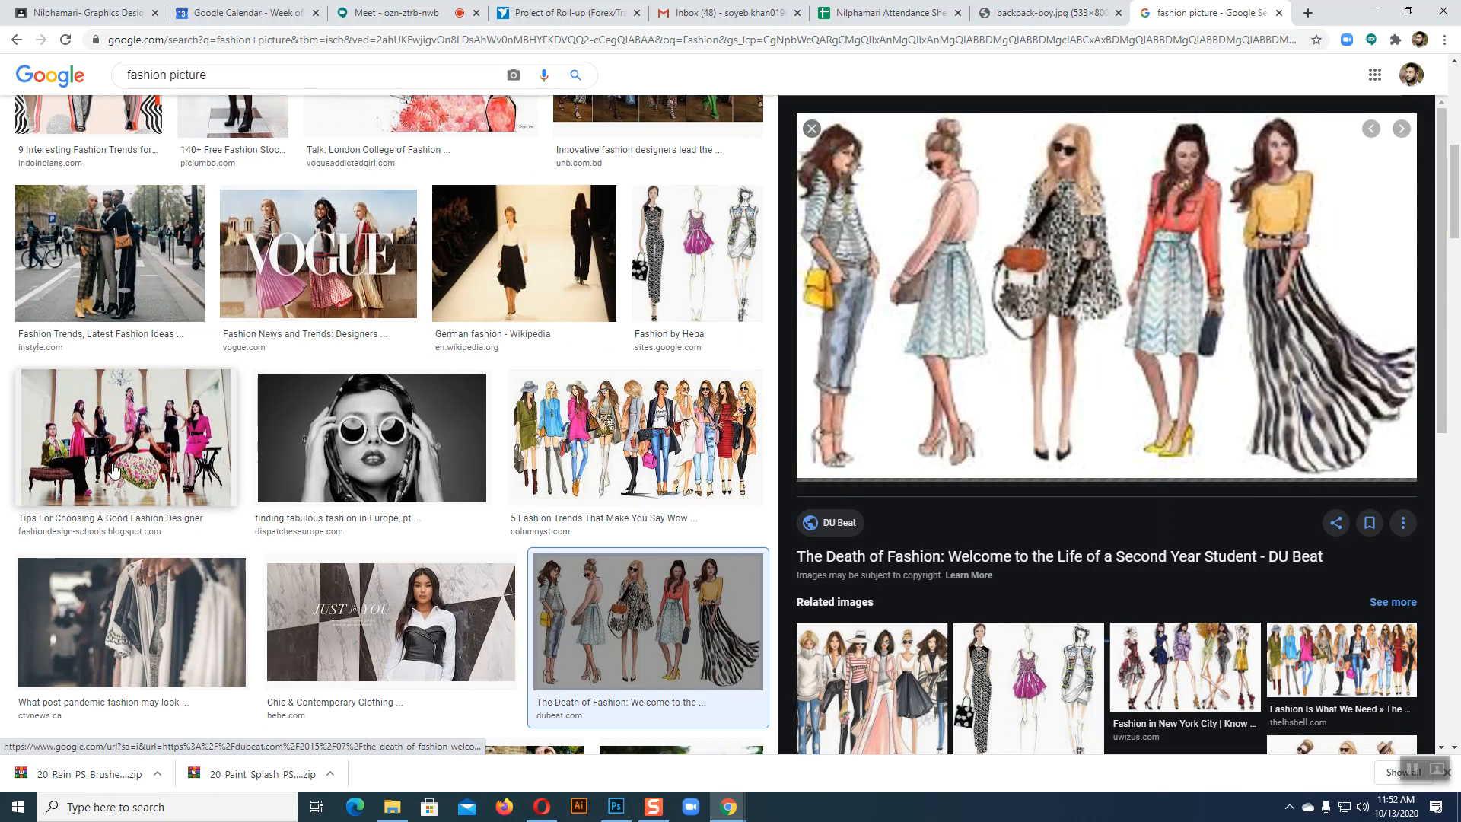
right_click(1068, 294)
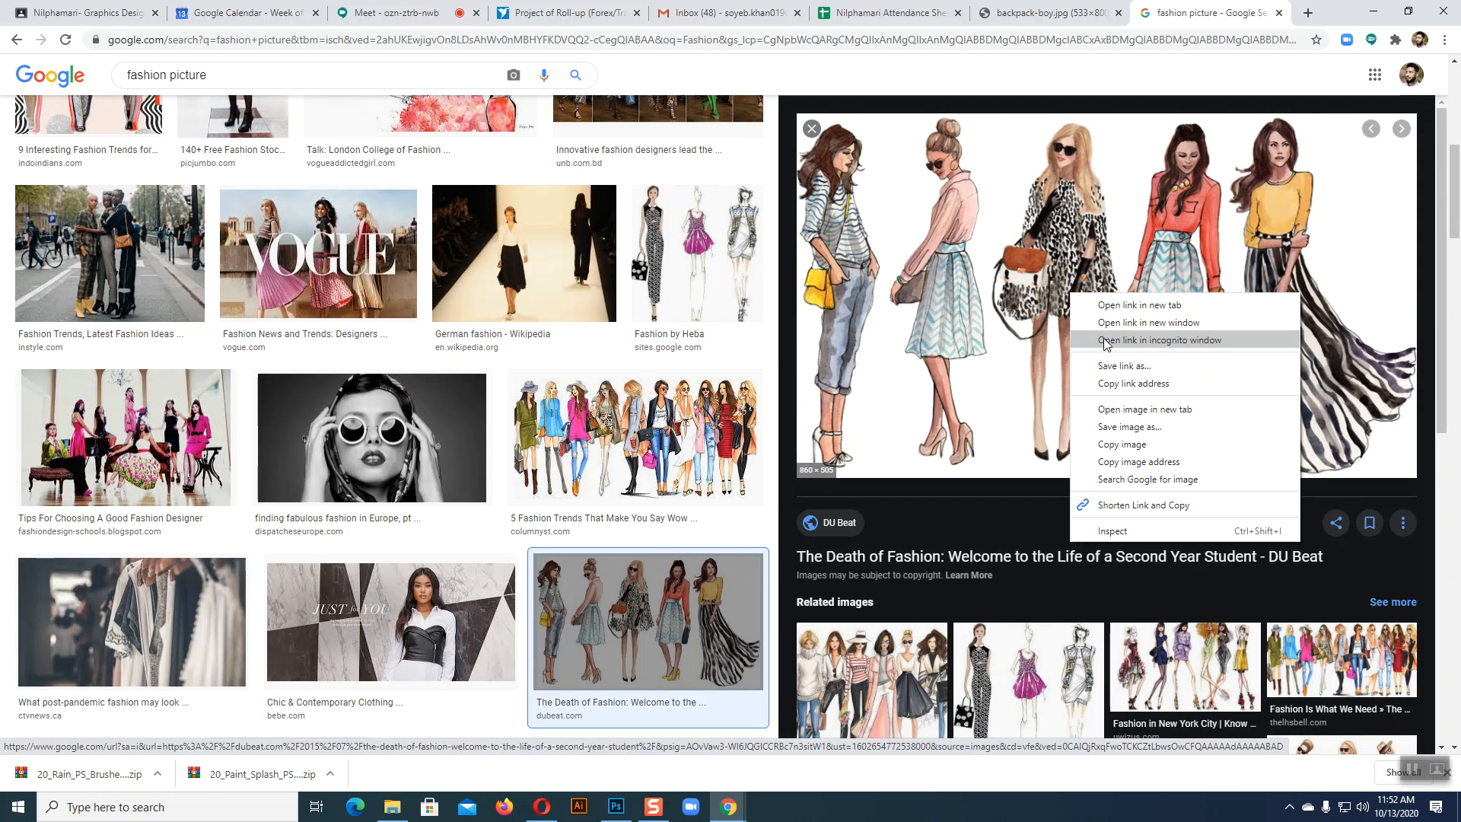
left_click(1116, 411)
left_click(1218, 13)
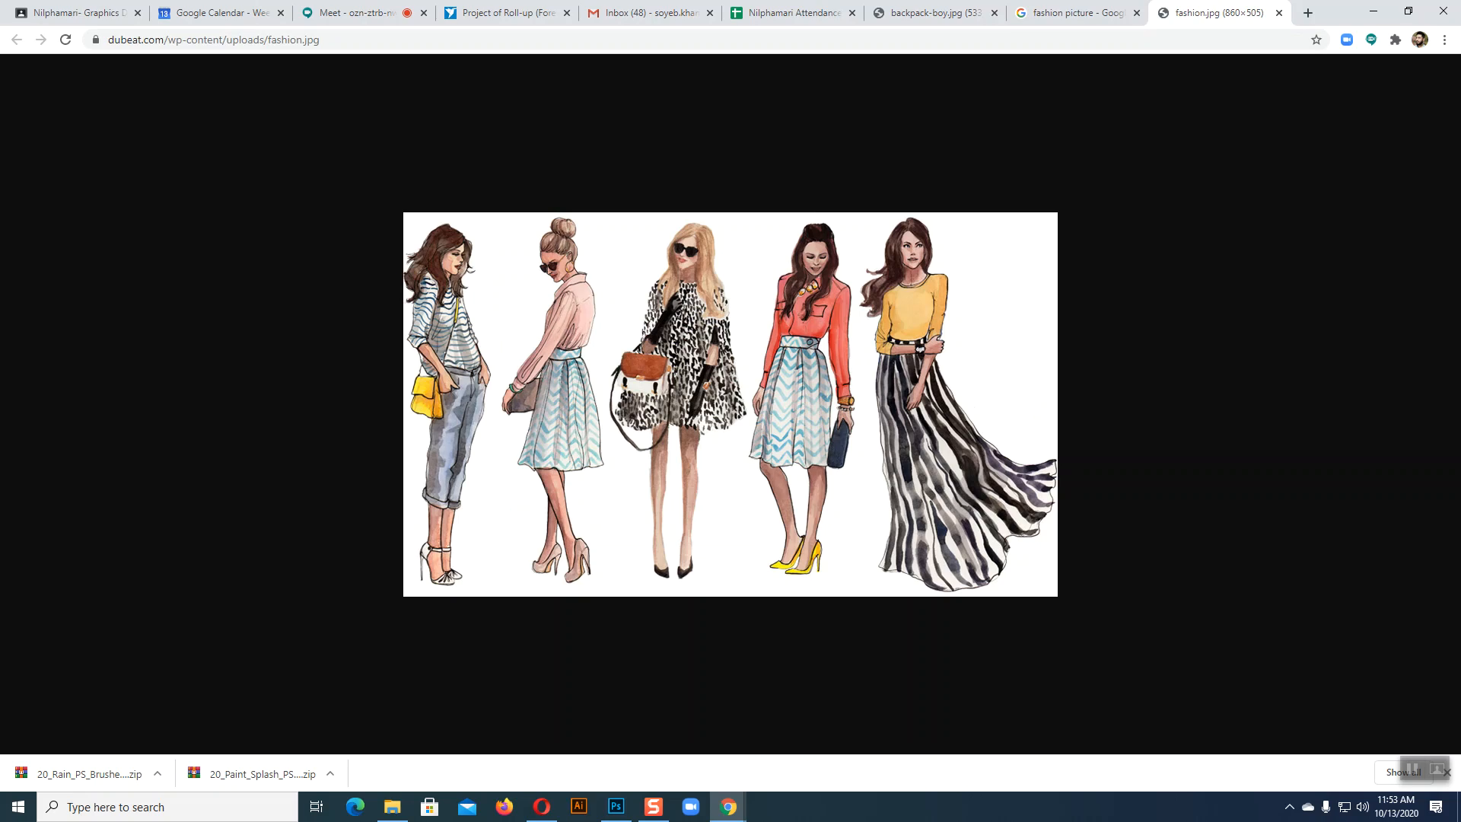
Save the five-woman illustration to the Desktop as a JPEG image named fashion
right_click(698, 360)
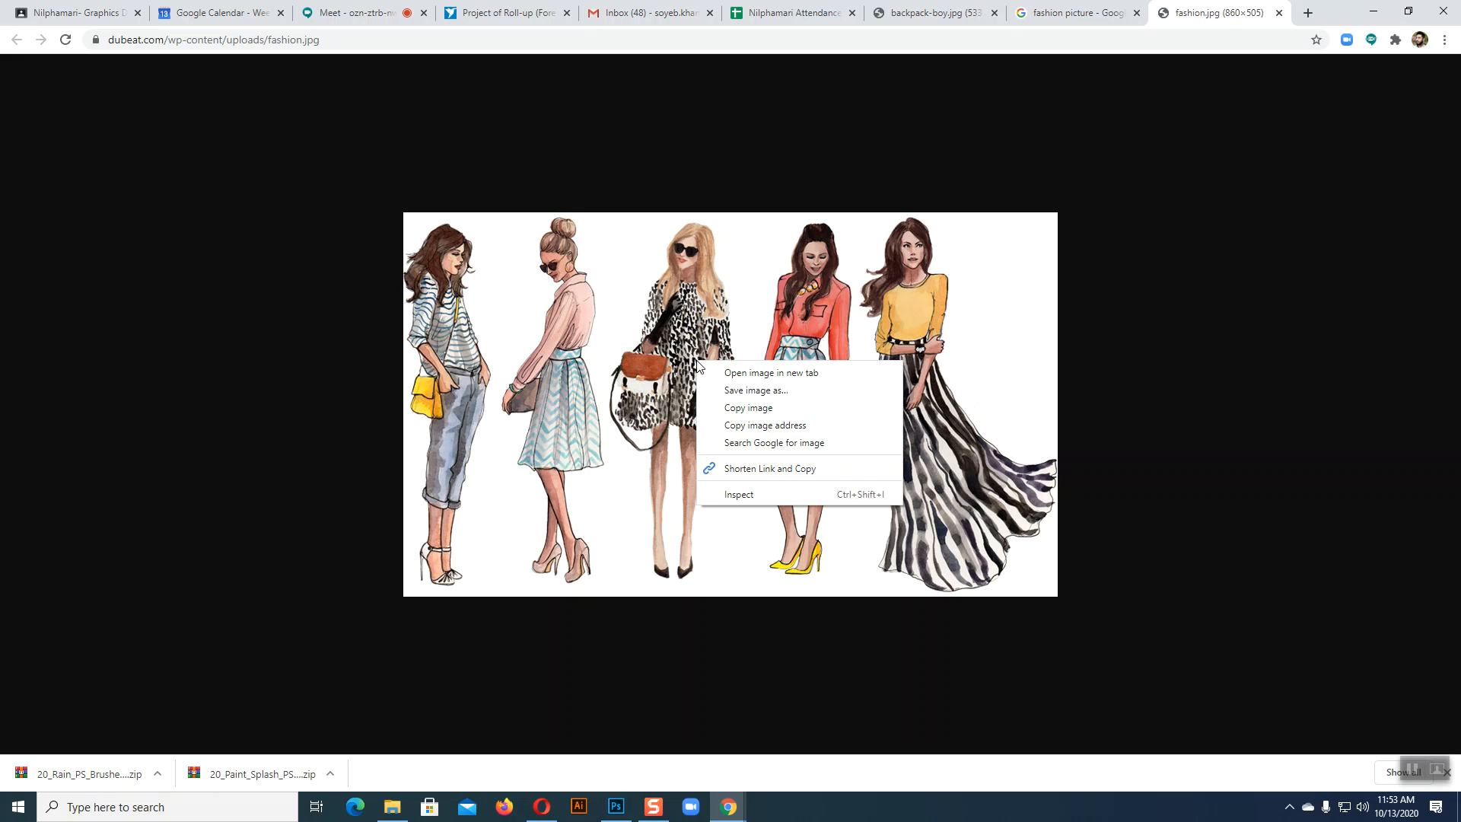
left_click(732, 392)
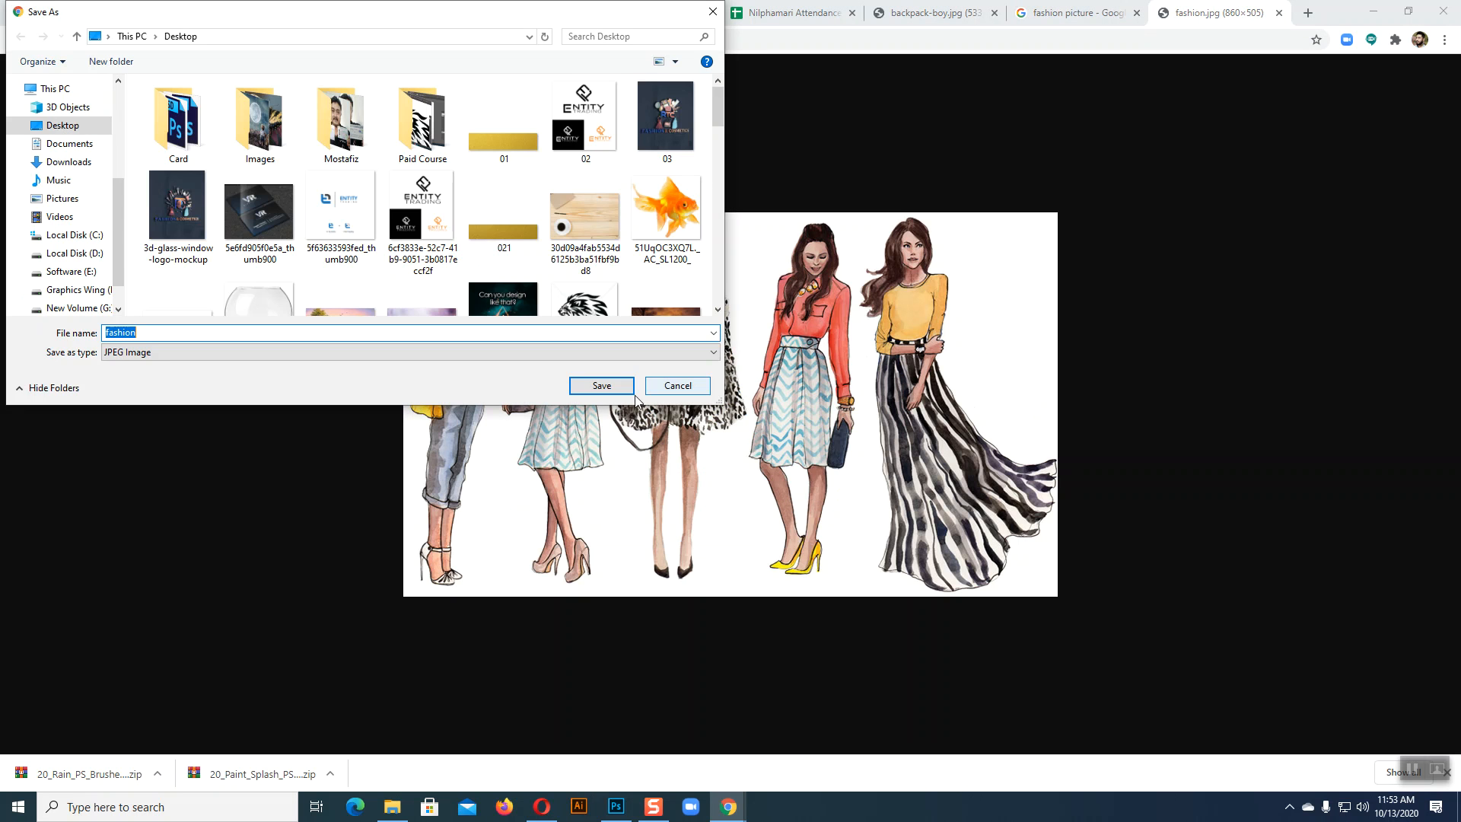
left_click(595, 392)
Switch to Photoshop and open the fashion image from the Desktop
left_click(616, 807)
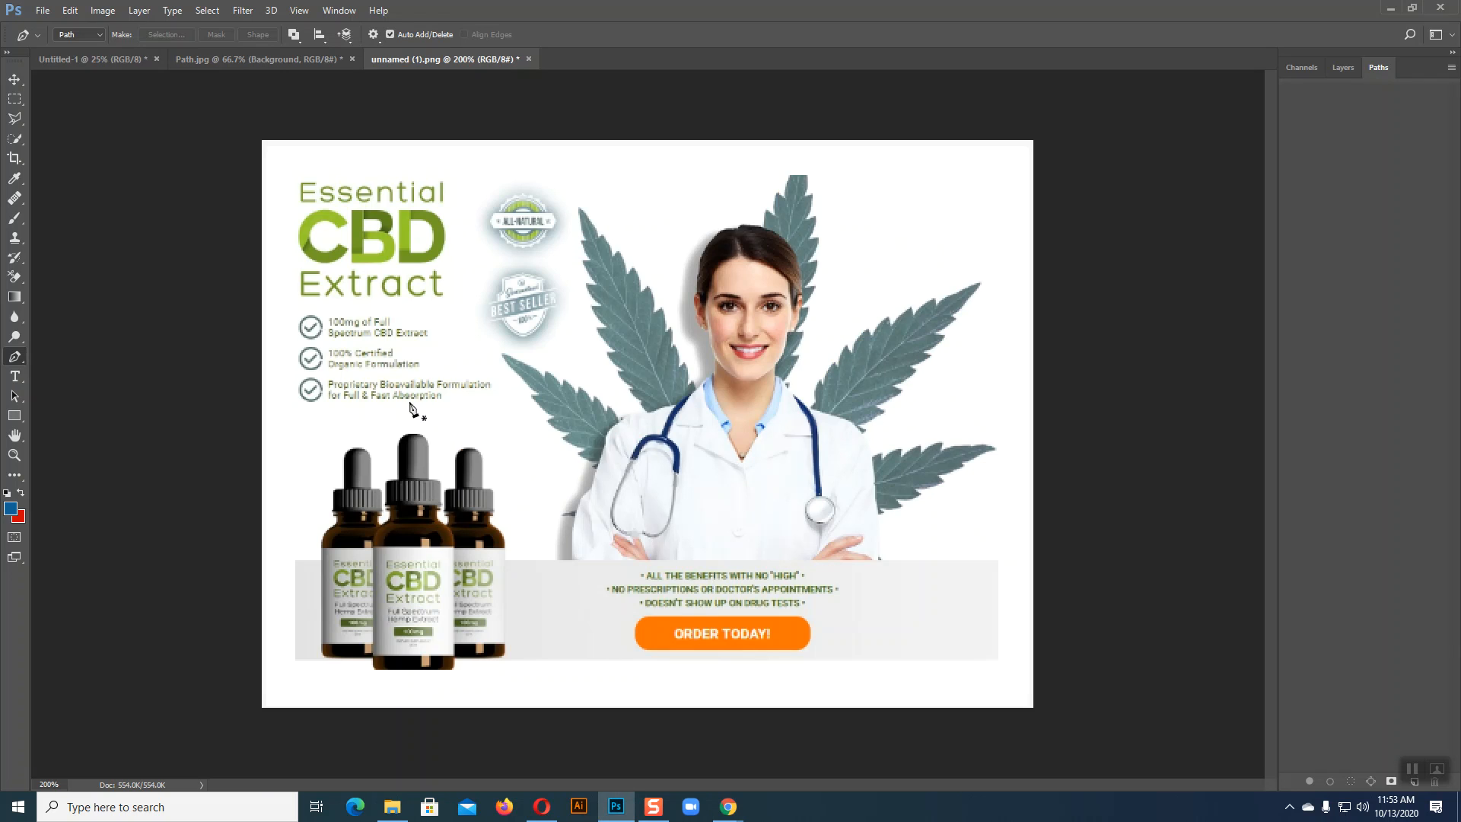
left_click(42, 10)
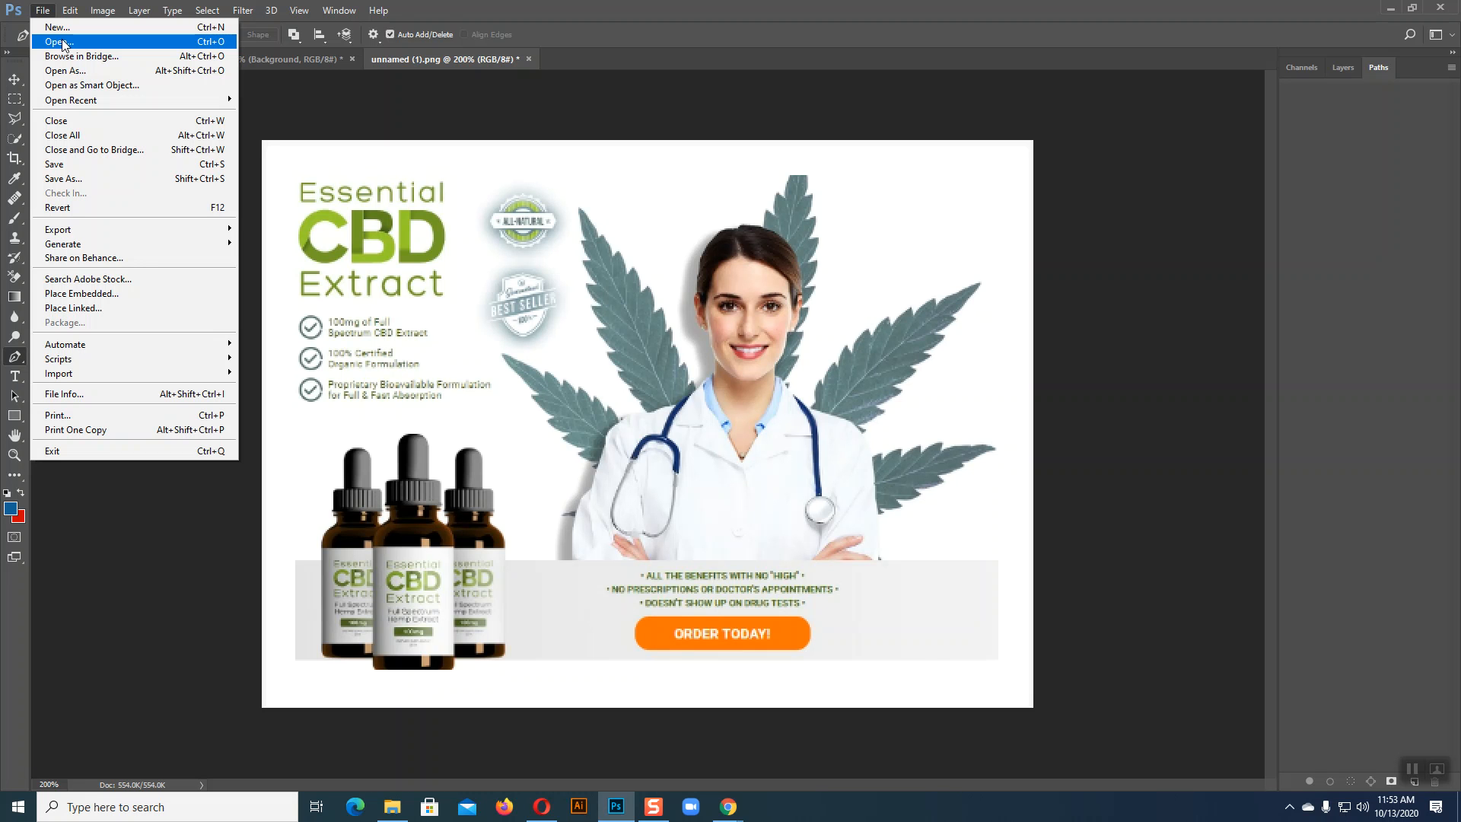
left_click(62, 42)
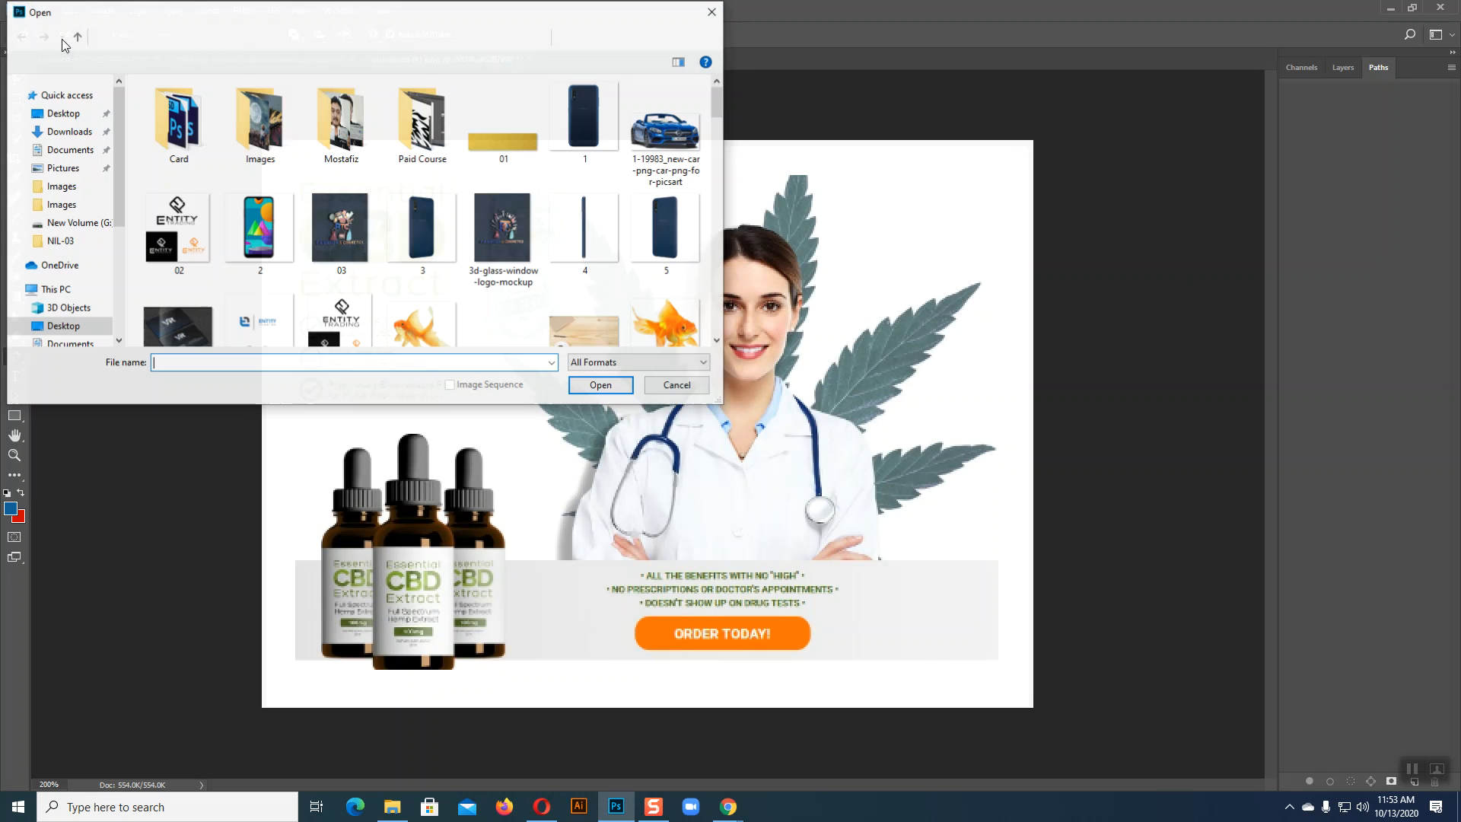
scroll(545, 196, "down", 5)
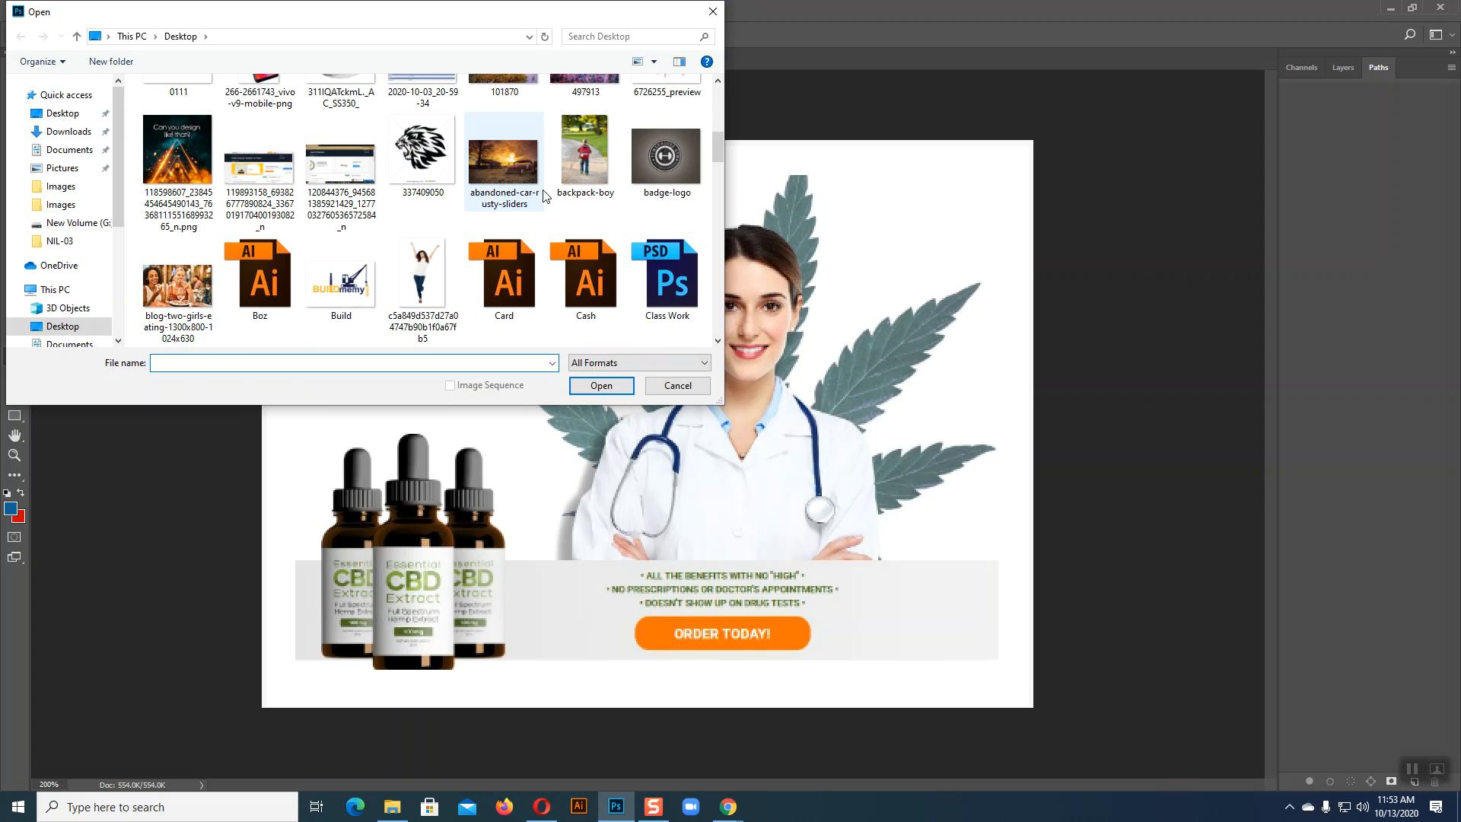
scroll(545, 196, "down", 5)
left_click(422, 286)
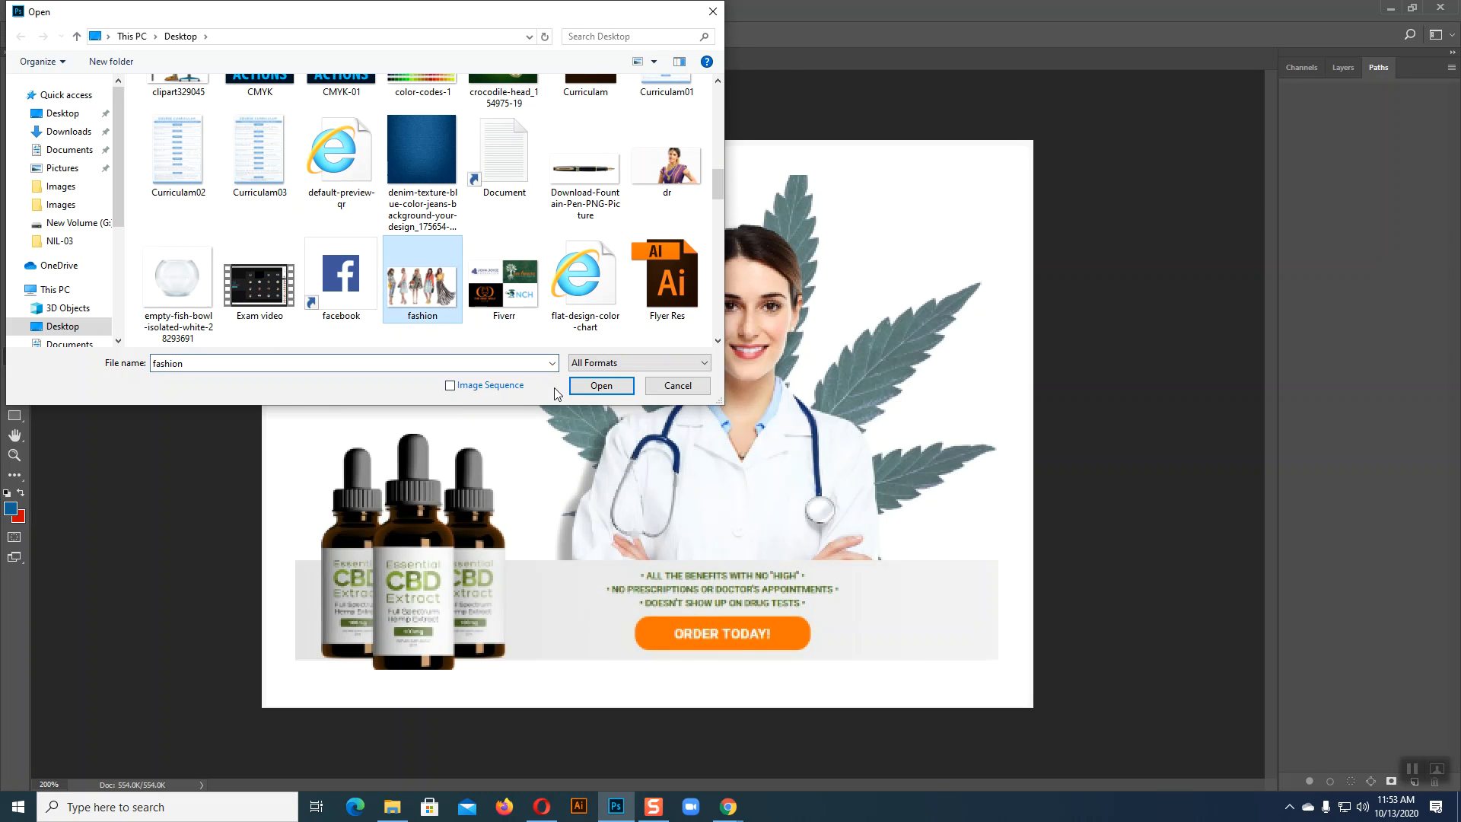
left_click(597, 386)
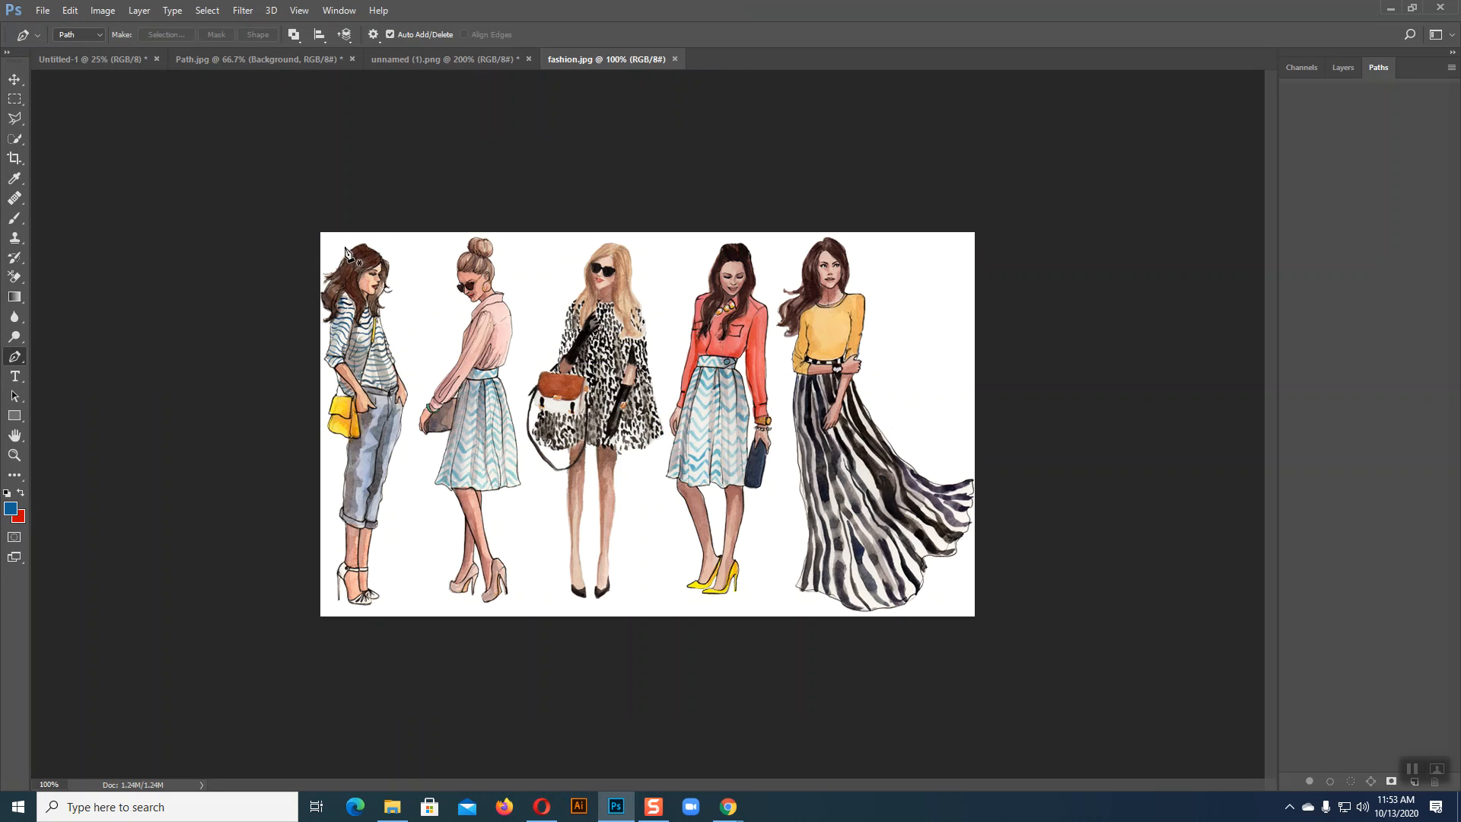
Trace a closed Pen tool path loosely around the first woman, with the striped top and yellow bag
left_click(341, 245)
left_click_drag(399, 258, 403, 268)
left_click(410, 306)
left_click(411, 353)
left_click(414, 394)
left_click(405, 452)
left_click(392, 509)
left_click(392, 585)
left_click_drag(386, 603, 320, 584)
left_click(356, 618)
left_click(331, 613)
left_click_drag(318, 550, 322, 472)
left_click_drag(315, 427, 316, 374)
left_click_drag(317, 341, 316, 325)
left_click(341, 246)
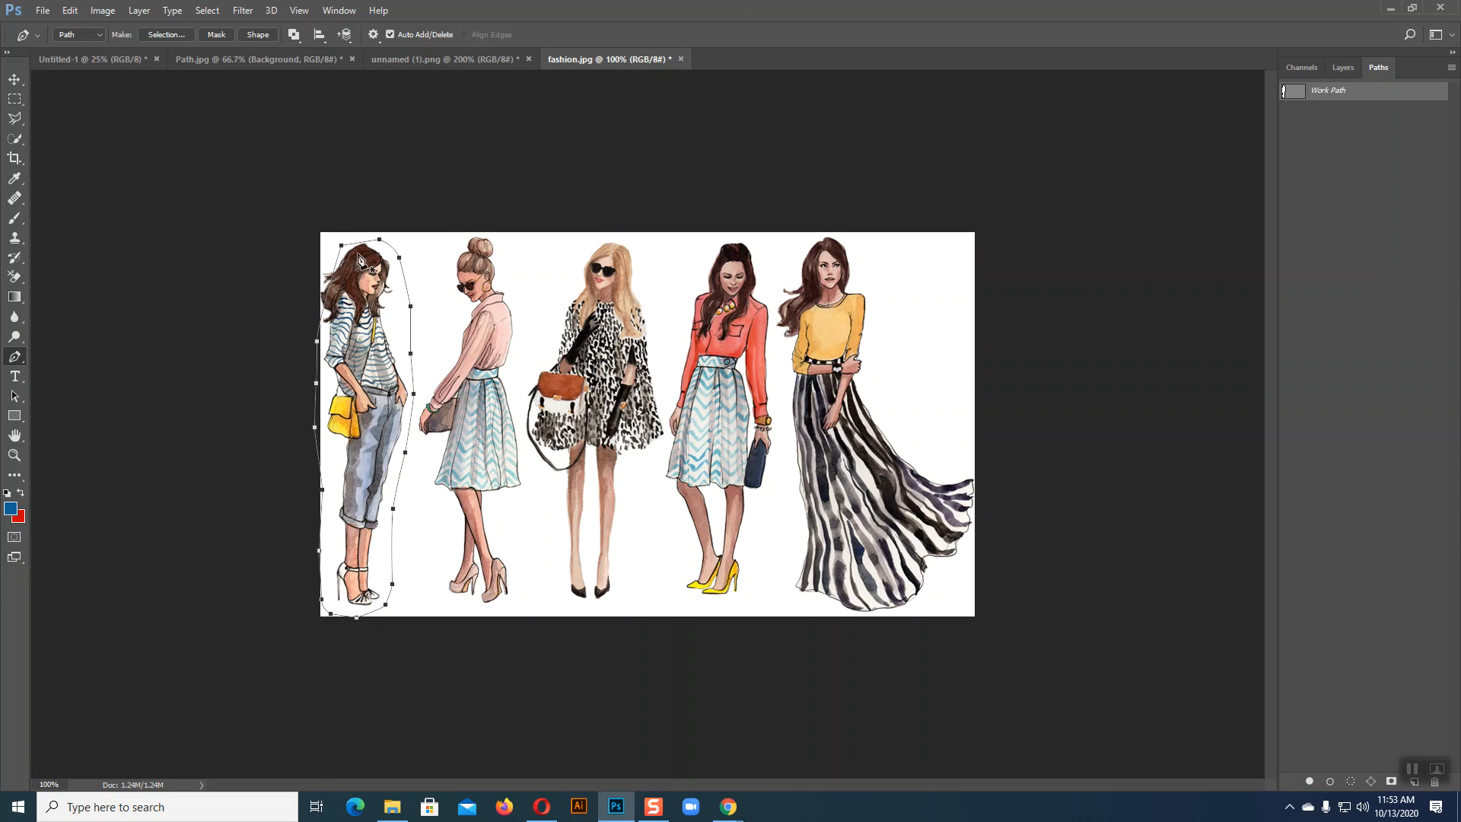
Save the work path under the name Path 1
double_click(1357, 93)
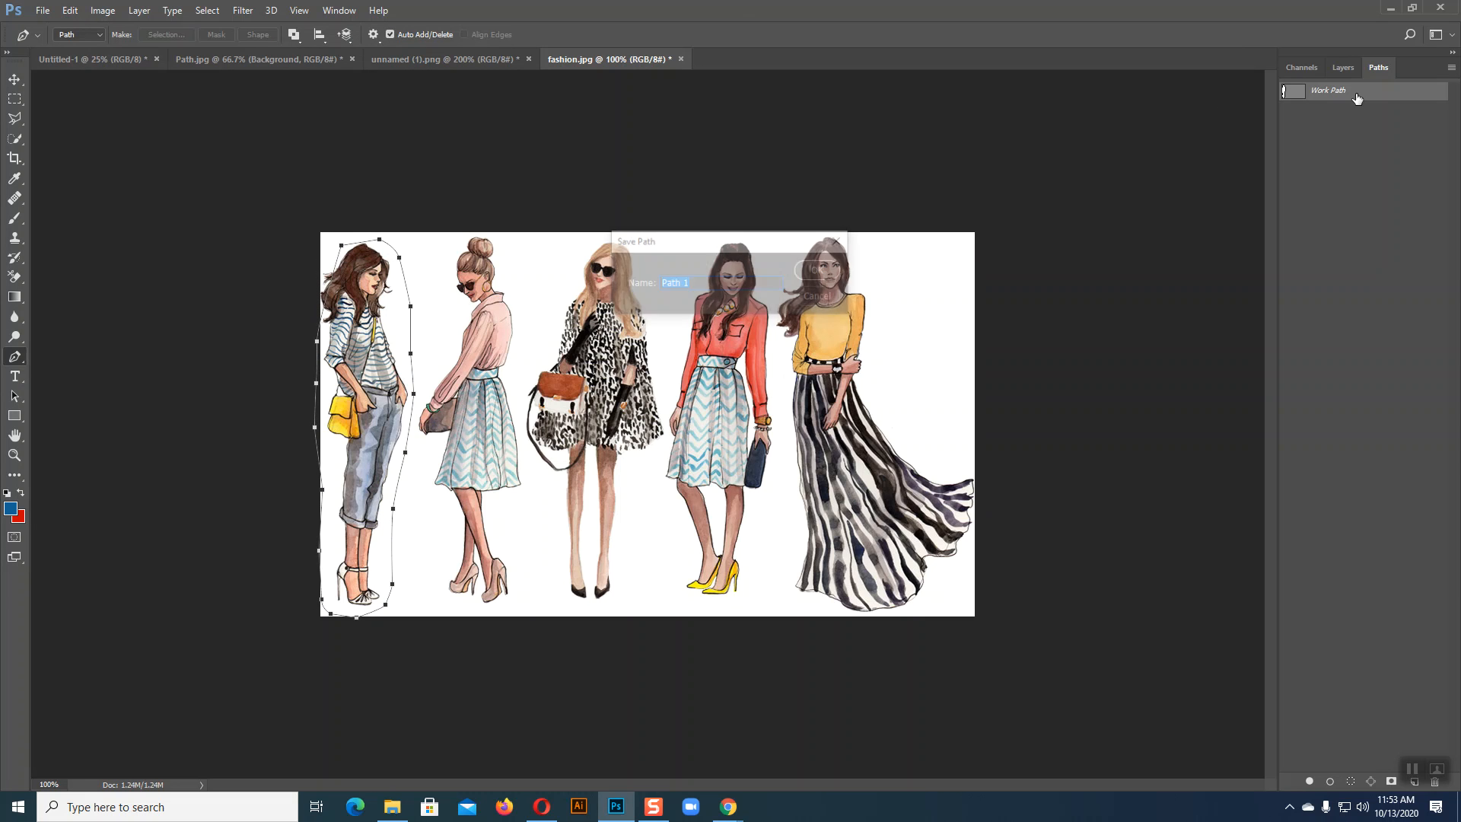
left_click(737, 287)
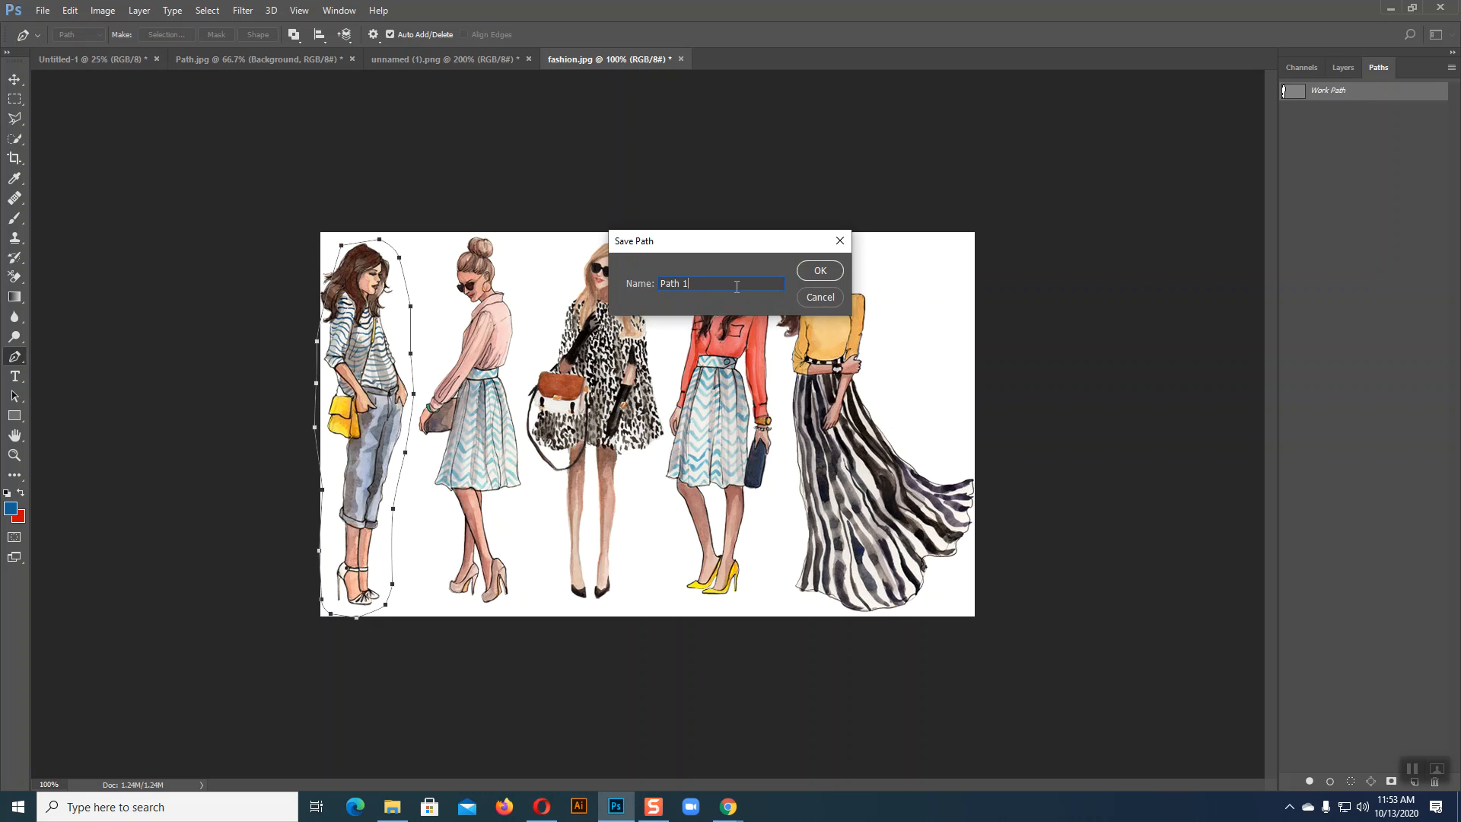
left_click(821, 270)
Add a closed outline around the second woman, in the pink blouse, to Path 1
left_click(444, 303)
left_click(446, 256)
left_click(481, 228)
left_click(505, 241)
left_click(515, 289)
left_click(527, 334)
left_click(527, 394)
left_click(516, 437)
left_click(528, 492)
left_click(535, 532)
left_click(535, 569)
left_click(524, 587)
left_click(520, 598)
left_click(487, 605)
left_click(445, 580)
left_click(434, 549)
left_click(439, 474)
left_click(413, 419)
left_click(424, 381)
left_click(435, 354)
left_click(445, 304)
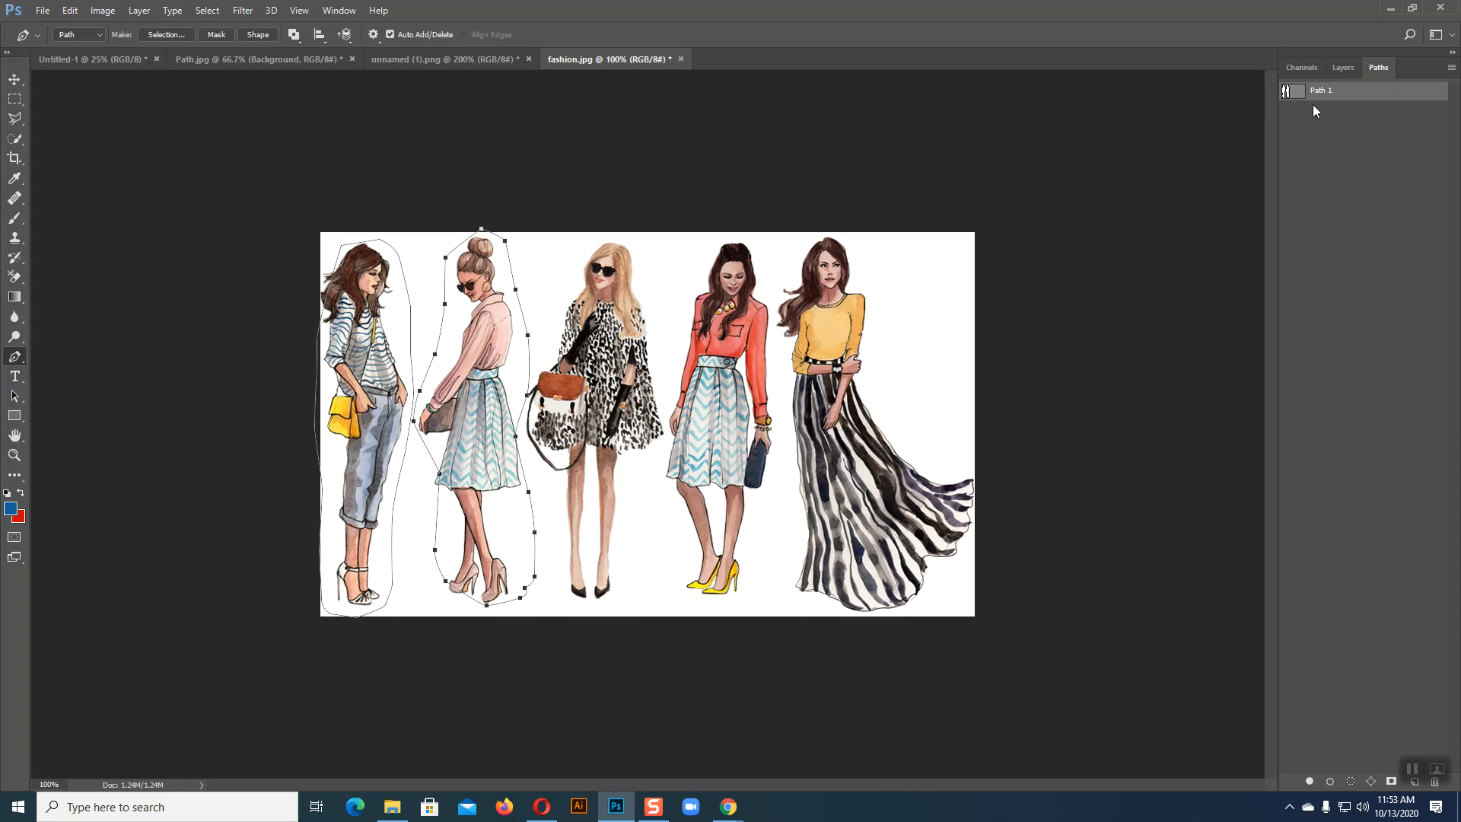
Add a closed outline around the third woman, in the spotted cape, to Path 1
left_click(548, 305)
left_click(552, 267)
left_click(592, 242)
left_click(636, 234)
left_click(651, 262)
left_click(660, 330)
left_click(668, 398)
left_click(655, 506)
left_click(651, 551)
left_click(647, 594)
left_click_drag(624, 607, 596, 613)
left_click(579, 613)
left_click(539, 591)
left_click(527, 516)
left_click(521, 442)
left_click(521, 357)
left_click(548, 304)
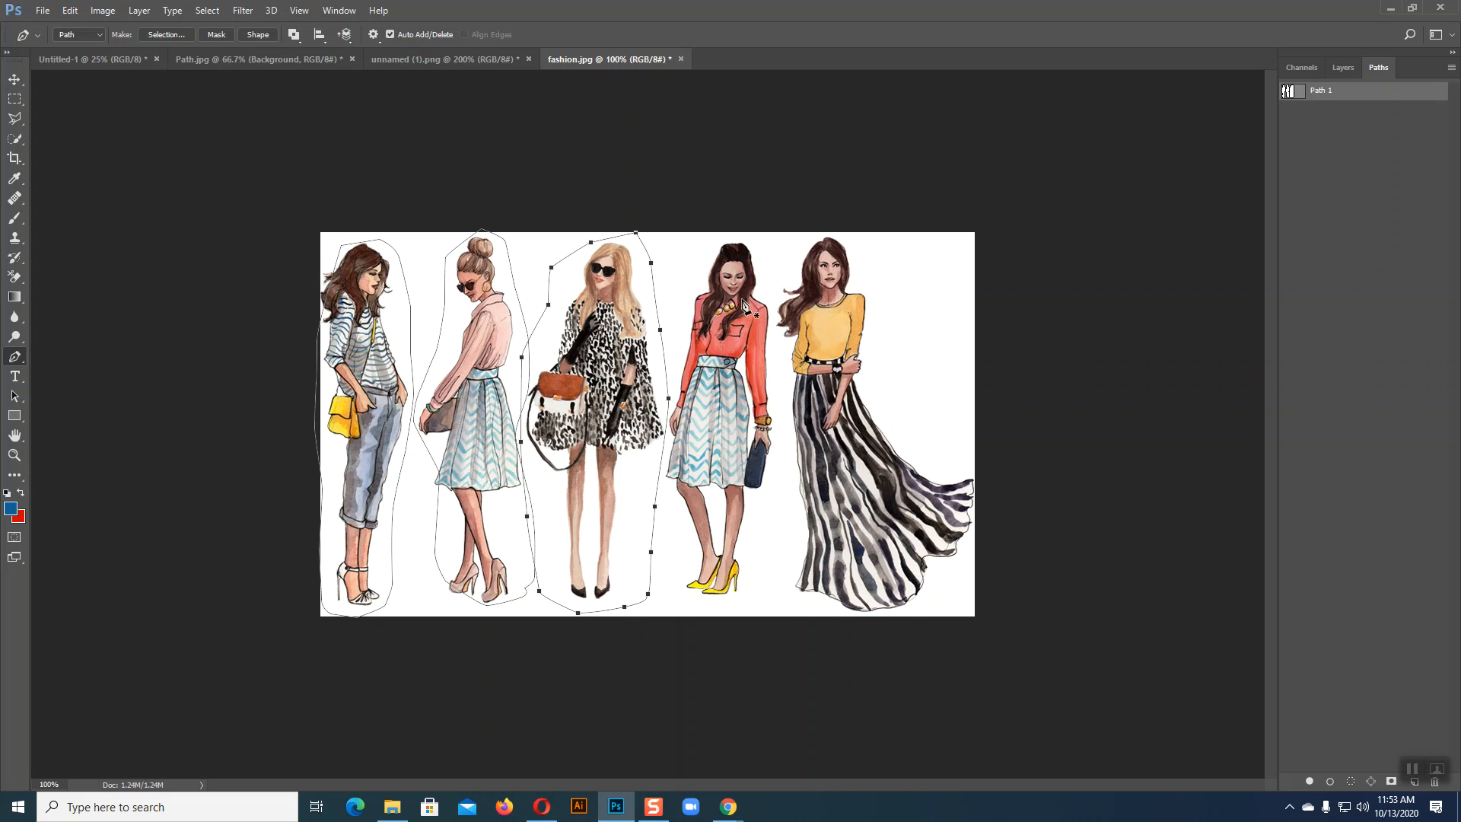
Add a closed outline around the fourth woman, in the coral blouse, to Path 1
left_click_drag(679, 259, 706, 242)
left_click(762, 231)
left_click(773, 252)
left_click(785, 290)
left_click(790, 363)
left_click(777, 482)
left_click(758, 580)
left_click(747, 613)
left_click_drag(713, 613, 690, 613)
left_click(679, 590)
left_click(669, 547)
left_click(671, 465)
left_click(669, 416)
left_click(669, 354)
left_click(680, 295)
left_click(679, 260)
Add a closed outline around the fifth woman, including her flowing striped skirt, to Path 1
left_click(795, 257)
left_click_drag(837, 235, 843, 238)
left_click(909, 394)
left_click(951, 455)
left_click_drag(974, 530, 973, 546)
left_click_drag(943, 611, 822, 630)
left_click_drag(778, 605, 763, 545)
left_click_drag(771, 497, 774, 483)
left_click(792, 421)
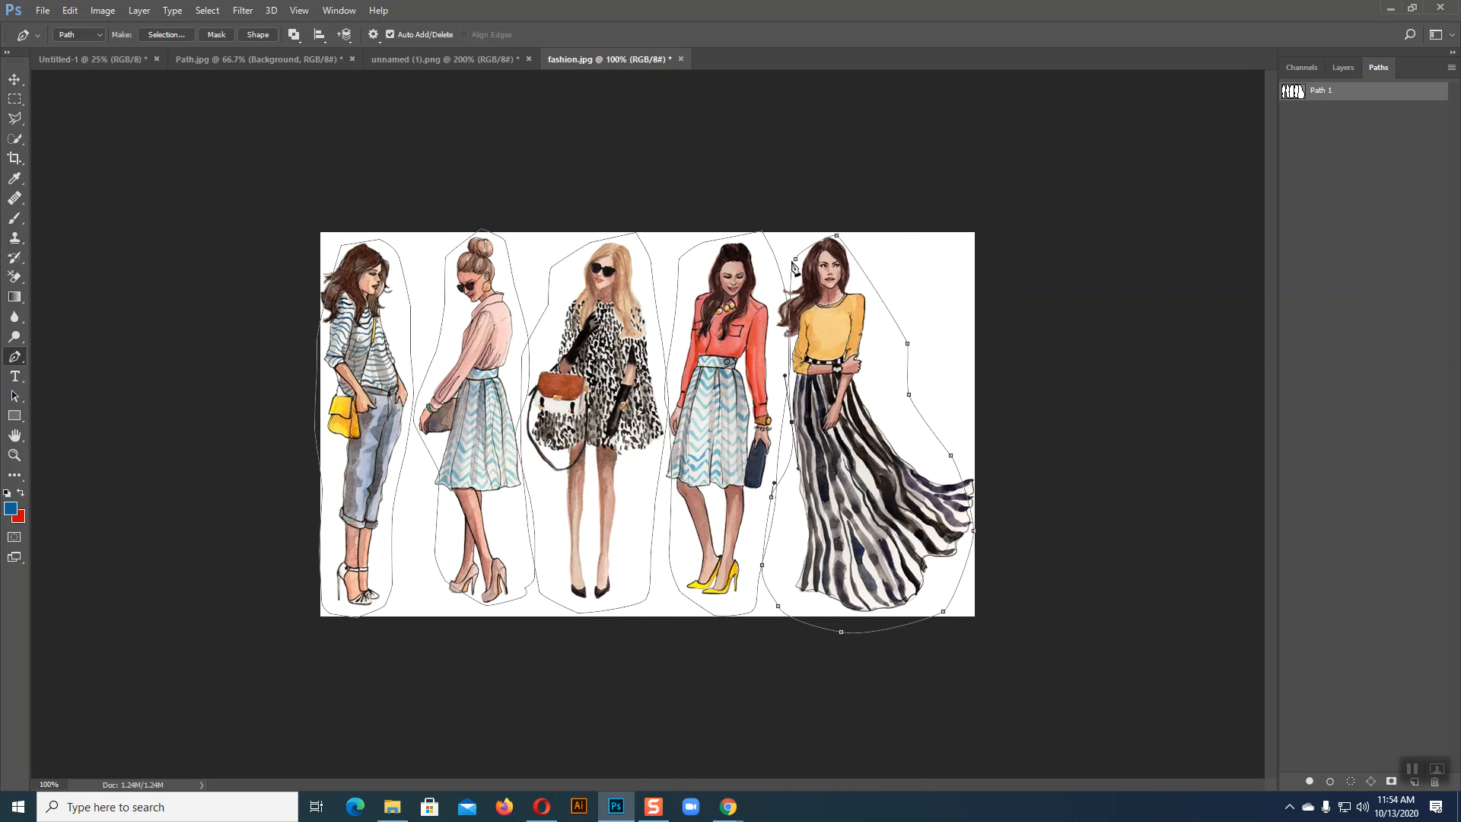
left_click(795, 260)
Deselect Path 1 and trace a separate closed work path around the first woman
left_click(1341, 169)
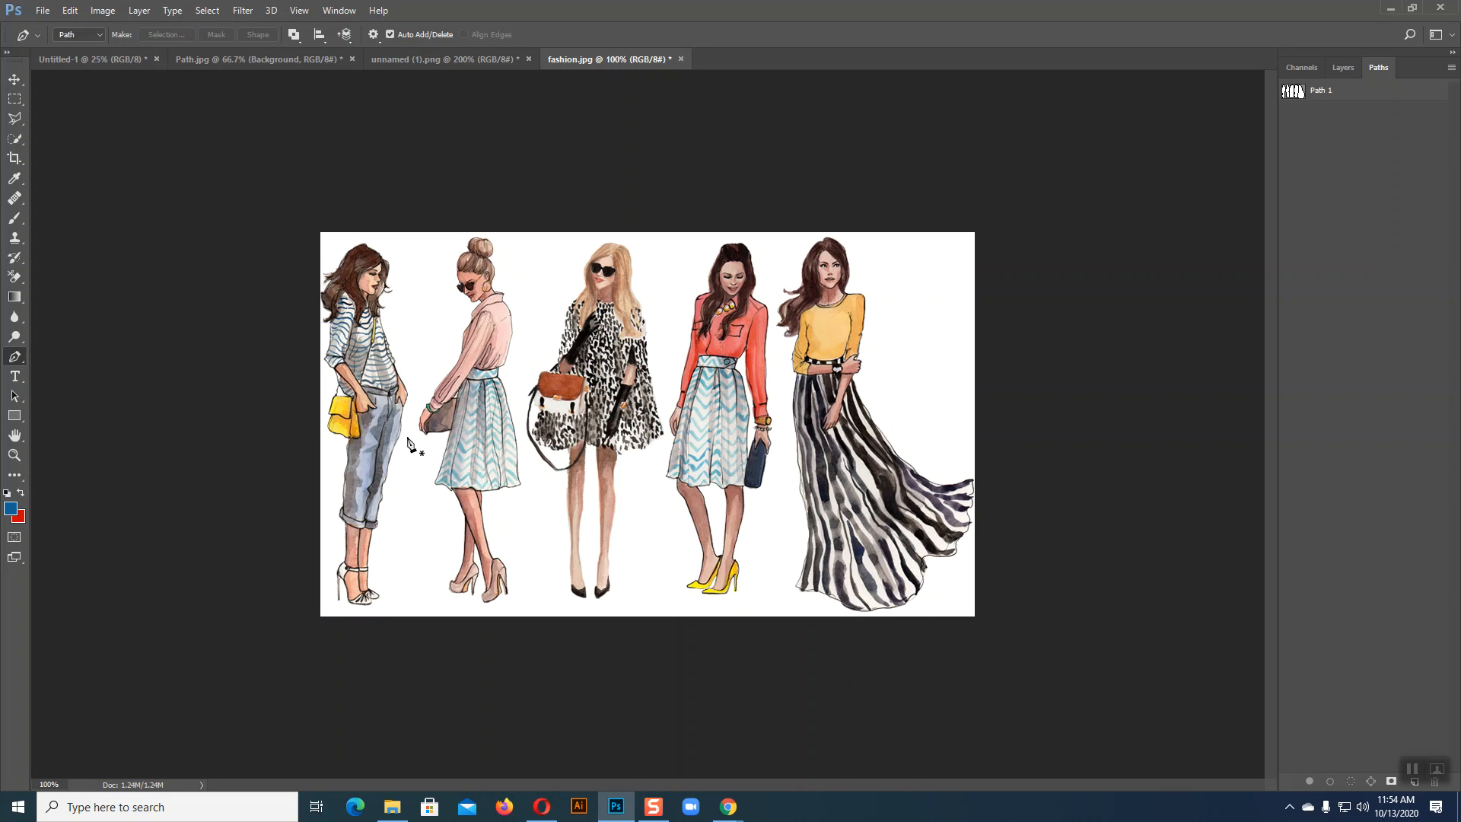
left_click(388, 307)
left_click(411, 267)
left_click(387, 247)
left_click(362, 239)
left_click(307, 256)
left_click(303, 323)
left_click(288, 427)
left_click(293, 523)
left_click(295, 579)
left_click(311, 609)
left_click_drag(338, 622, 349, 623)
left_click(366, 617)
left_click(387, 600)
left_click(393, 560)
left_click(386, 510)
left_click(391, 475)
left_click(401, 435)
left_click(416, 406)
left_click(411, 374)
left_click(388, 307)
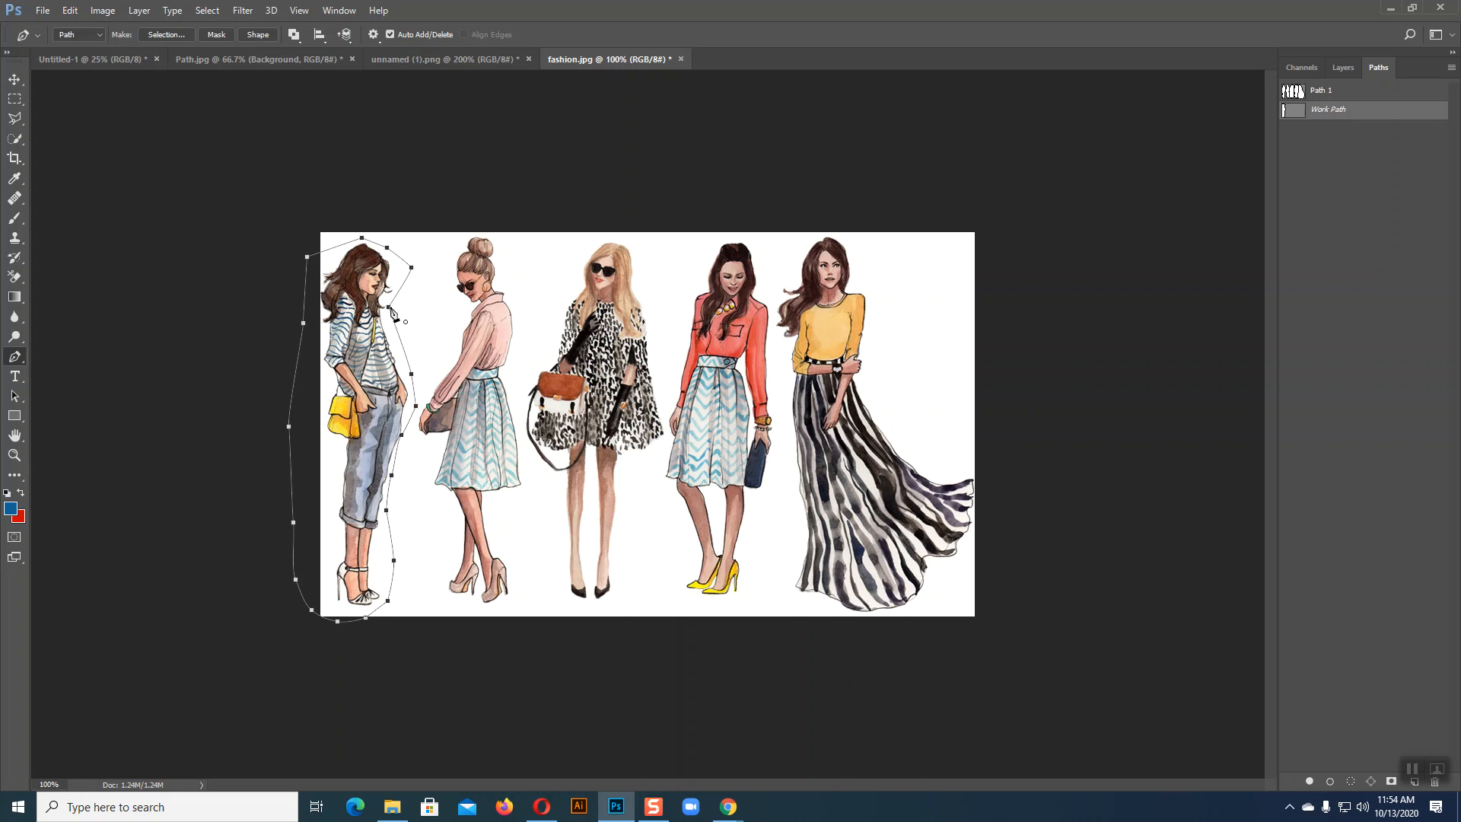
Save the new work path under the name Path 2
left_click(1414, 245)
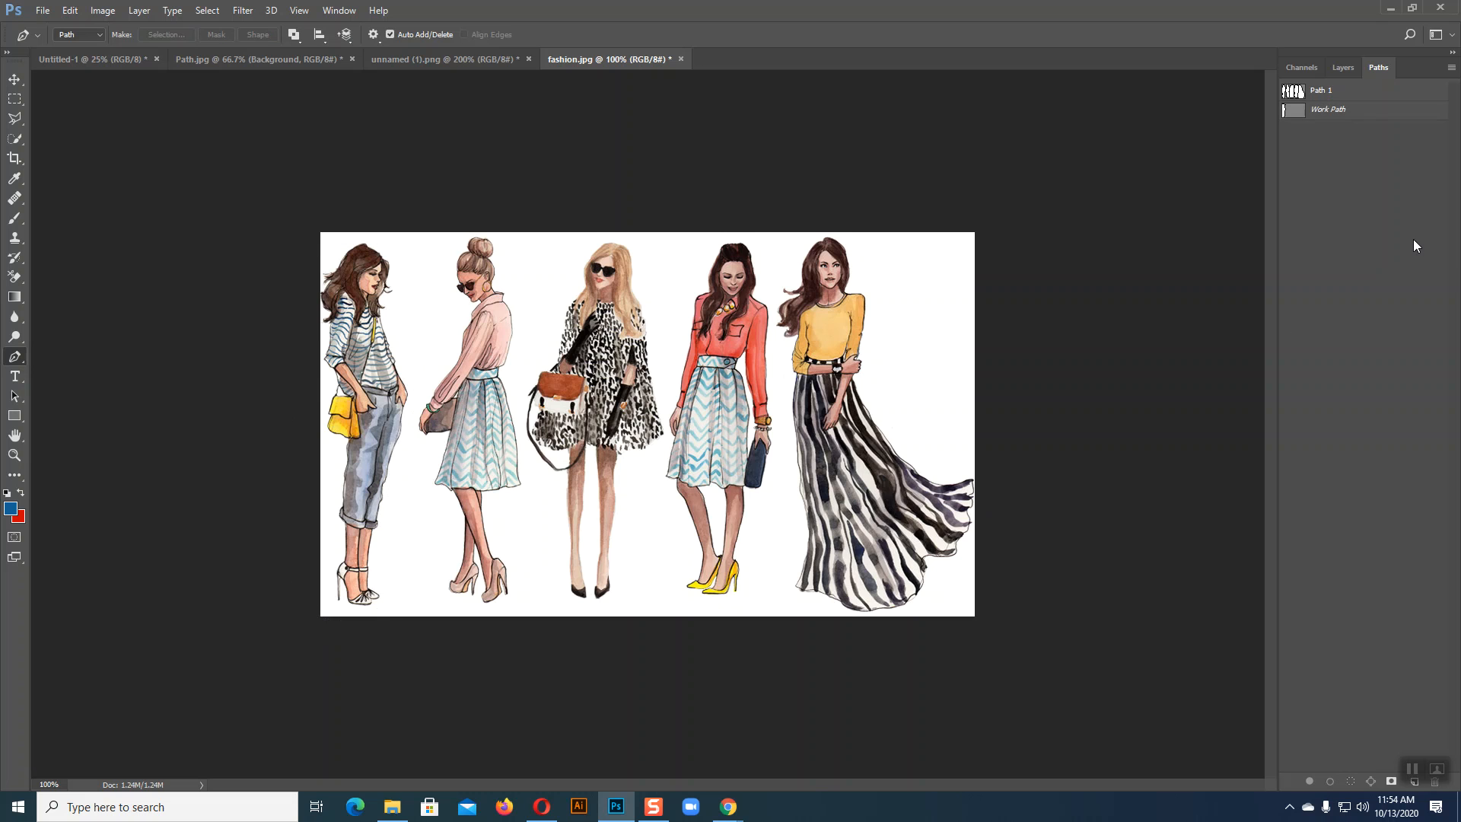
double_click(1366, 111)
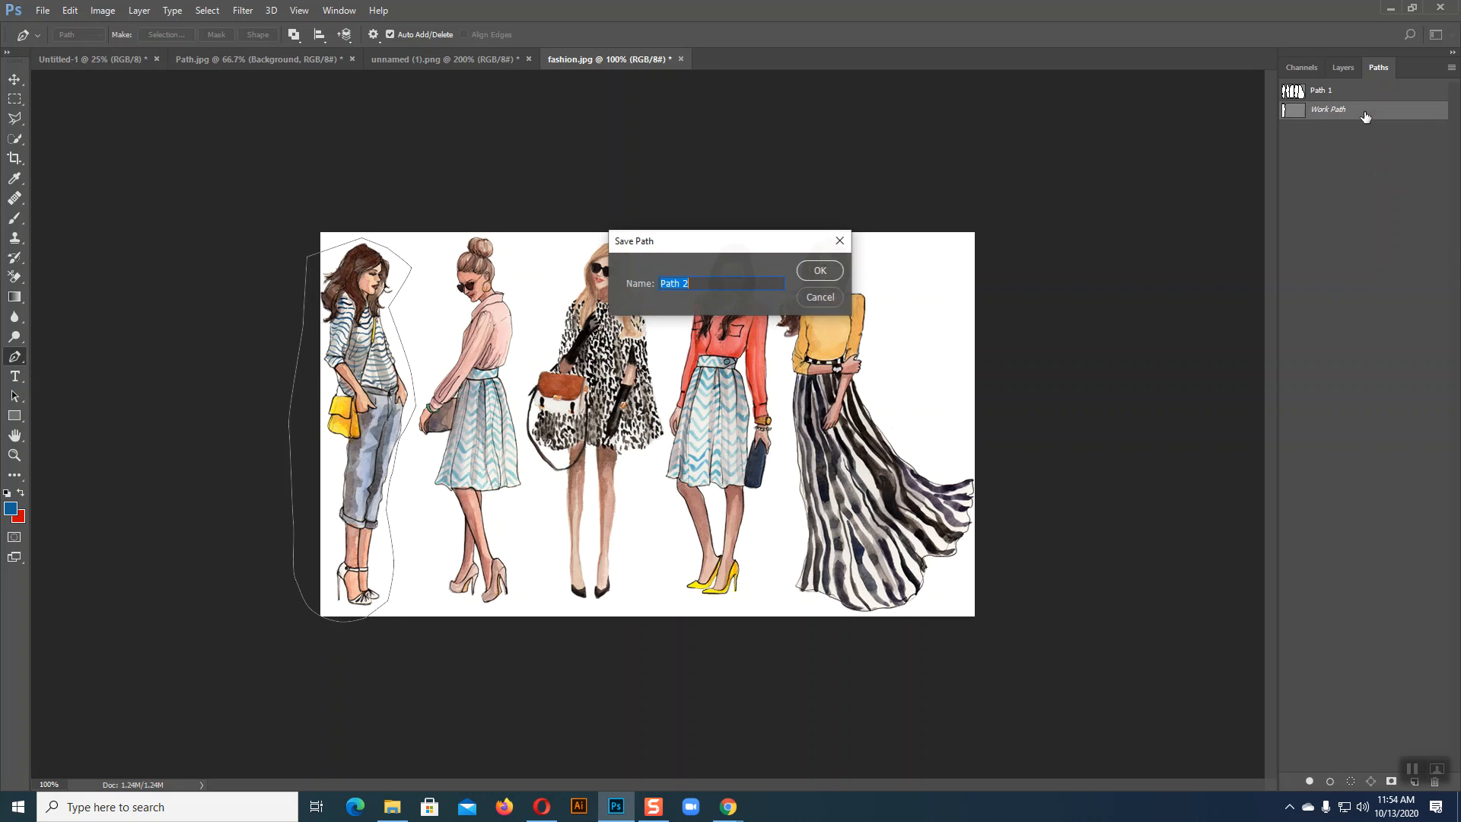
left_click(821, 270)
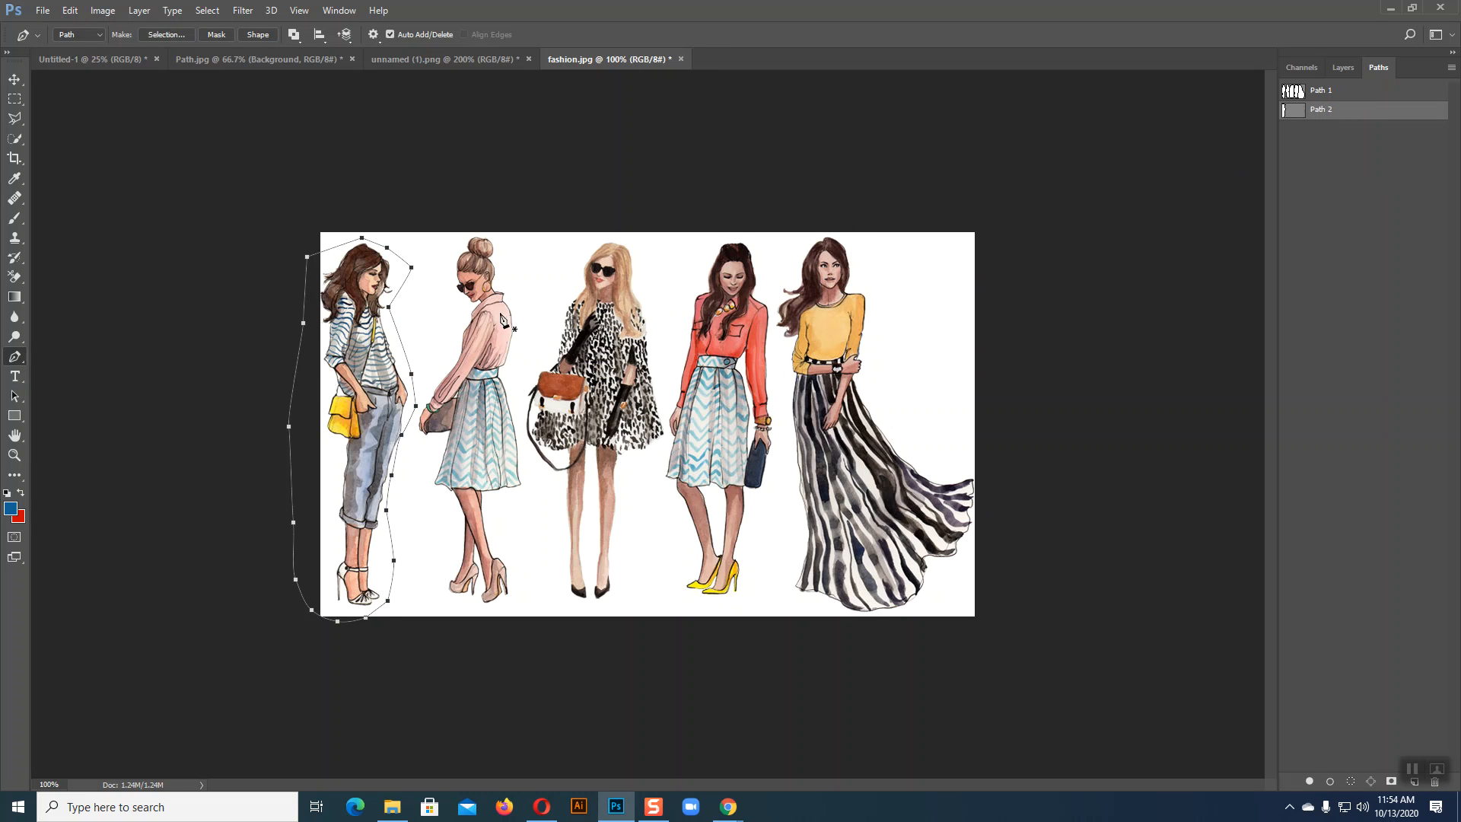
Deselect Path 2, trace a separate closed work path around the second woman in the pink blouse, and deselect it
left_click(1327, 174)
left_click(442, 327)
left_click(444, 244)
left_click(483, 230)
left_click(523, 266)
left_click(525, 309)
left_click(527, 365)
left_click(523, 428)
left_click(517, 498)
left_click(527, 551)
left_click(533, 602)
left_click_drag(522, 619, 501, 622)
left_click(448, 613)
left_click(403, 593)
left_click(406, 557)
left_click(407, 488)
left_click(404, 421)
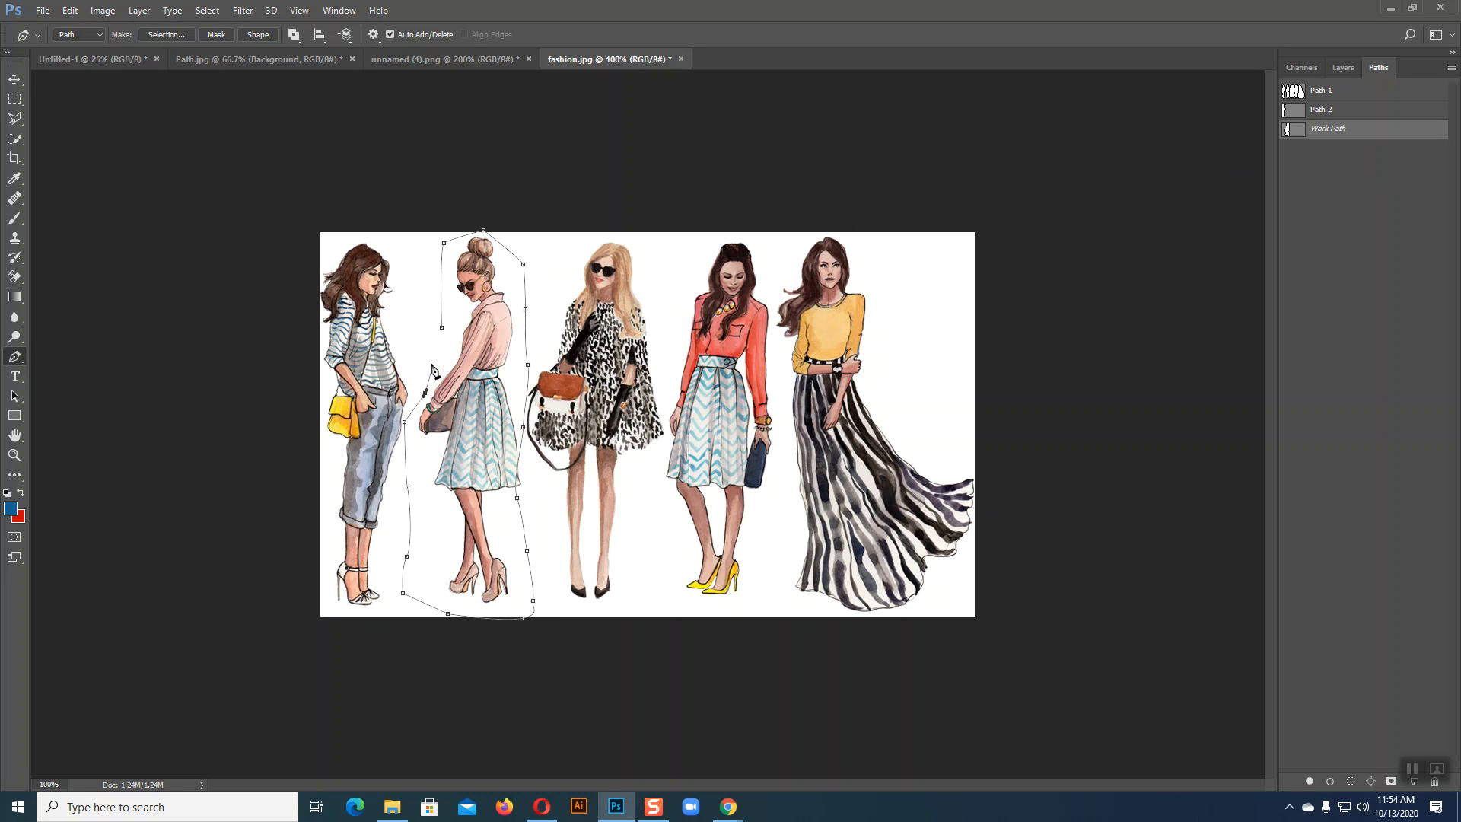
left_click(442, 327)
left_click(1309, 182)
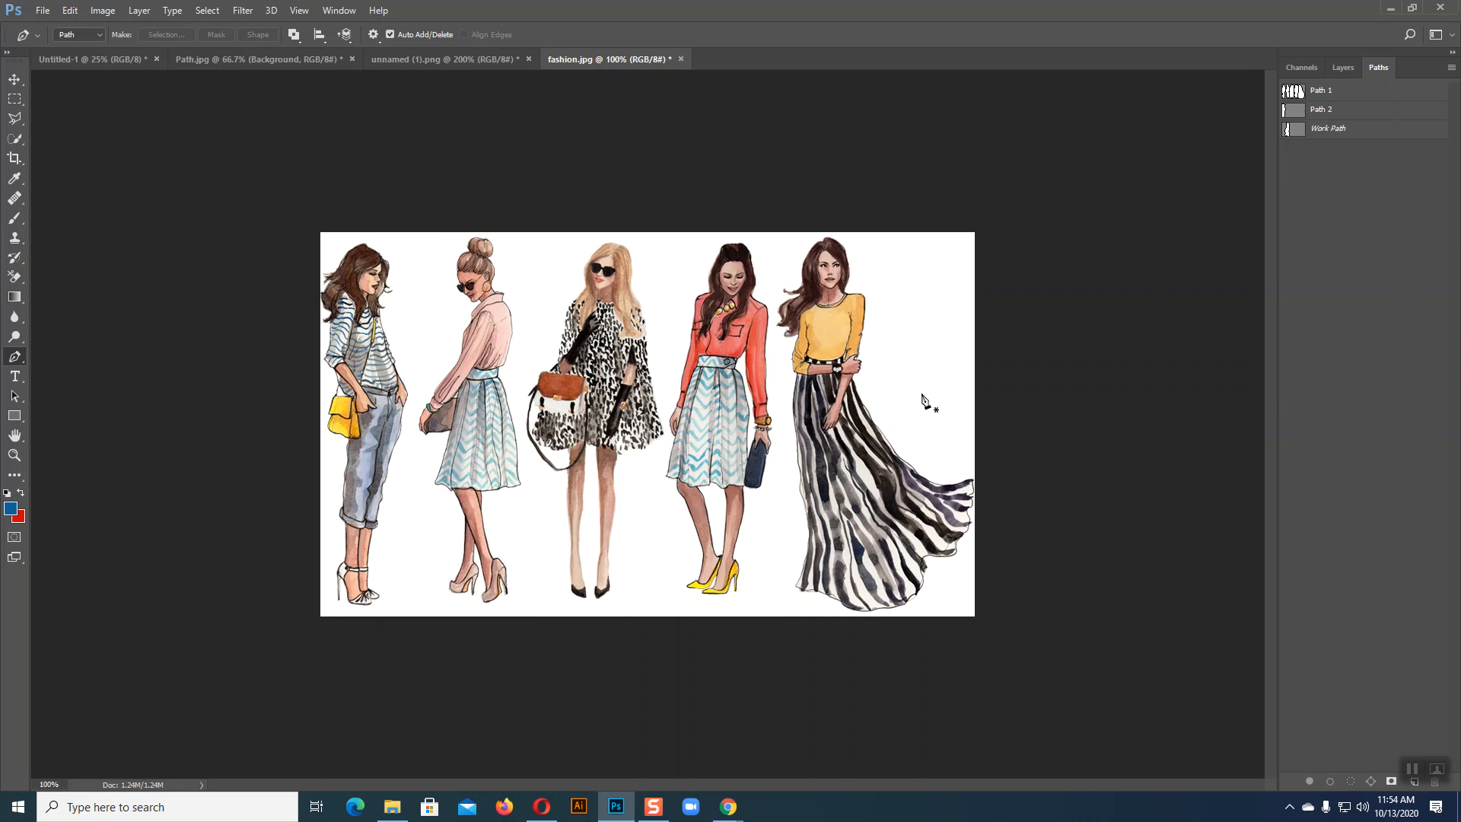
Load the work path as a selection and copy the second woman to a new layer
left_click(1289, 133, "ctrl")
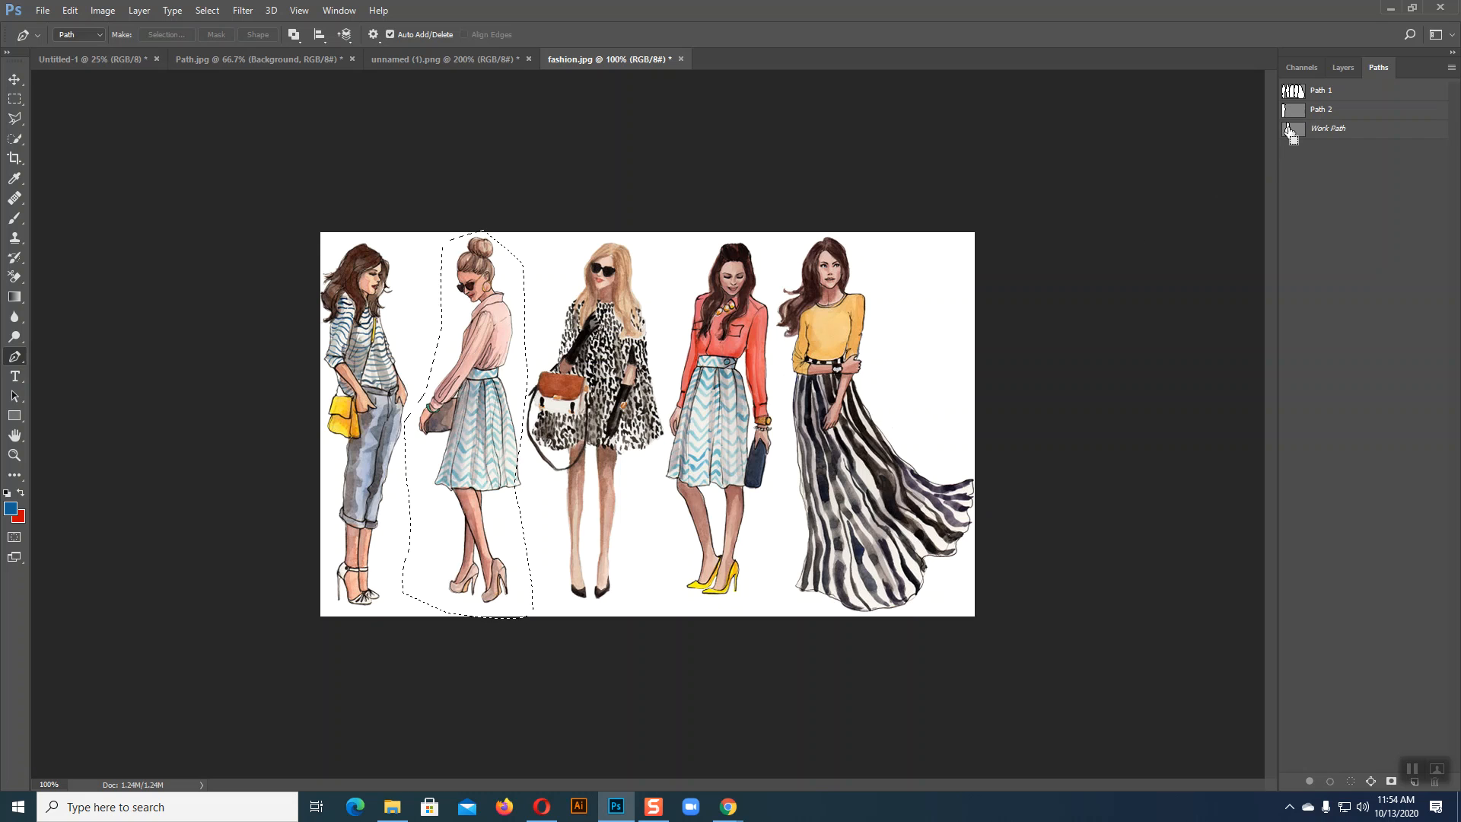
left_click(1343, 67)
key("ctrl+j")
Hide the Background layer and move the cut-out woman to the middle of the canvas
left_click(1291, 177)
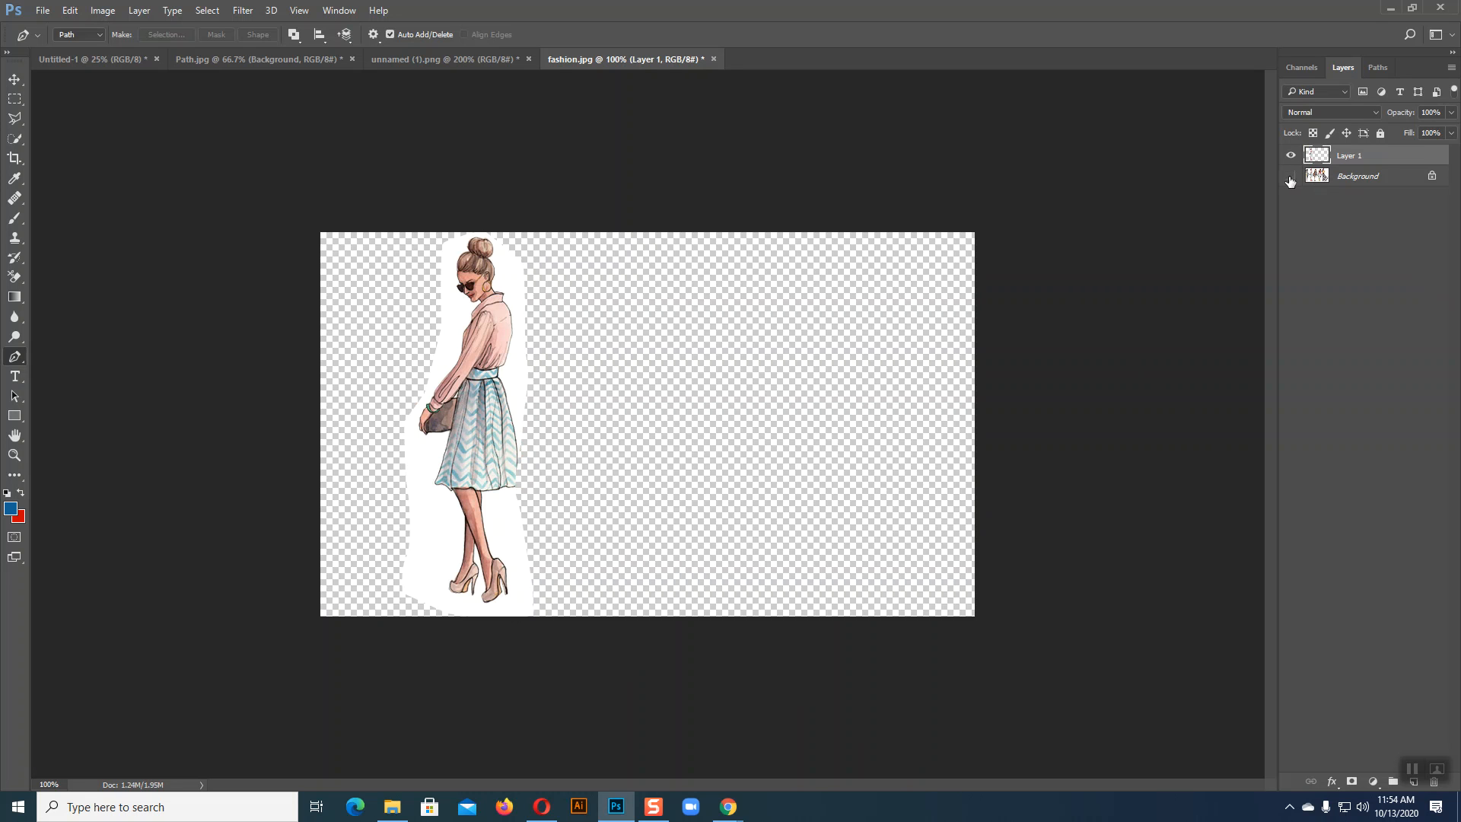
key("v")
left_click_drag(474, 372, 667, 372)
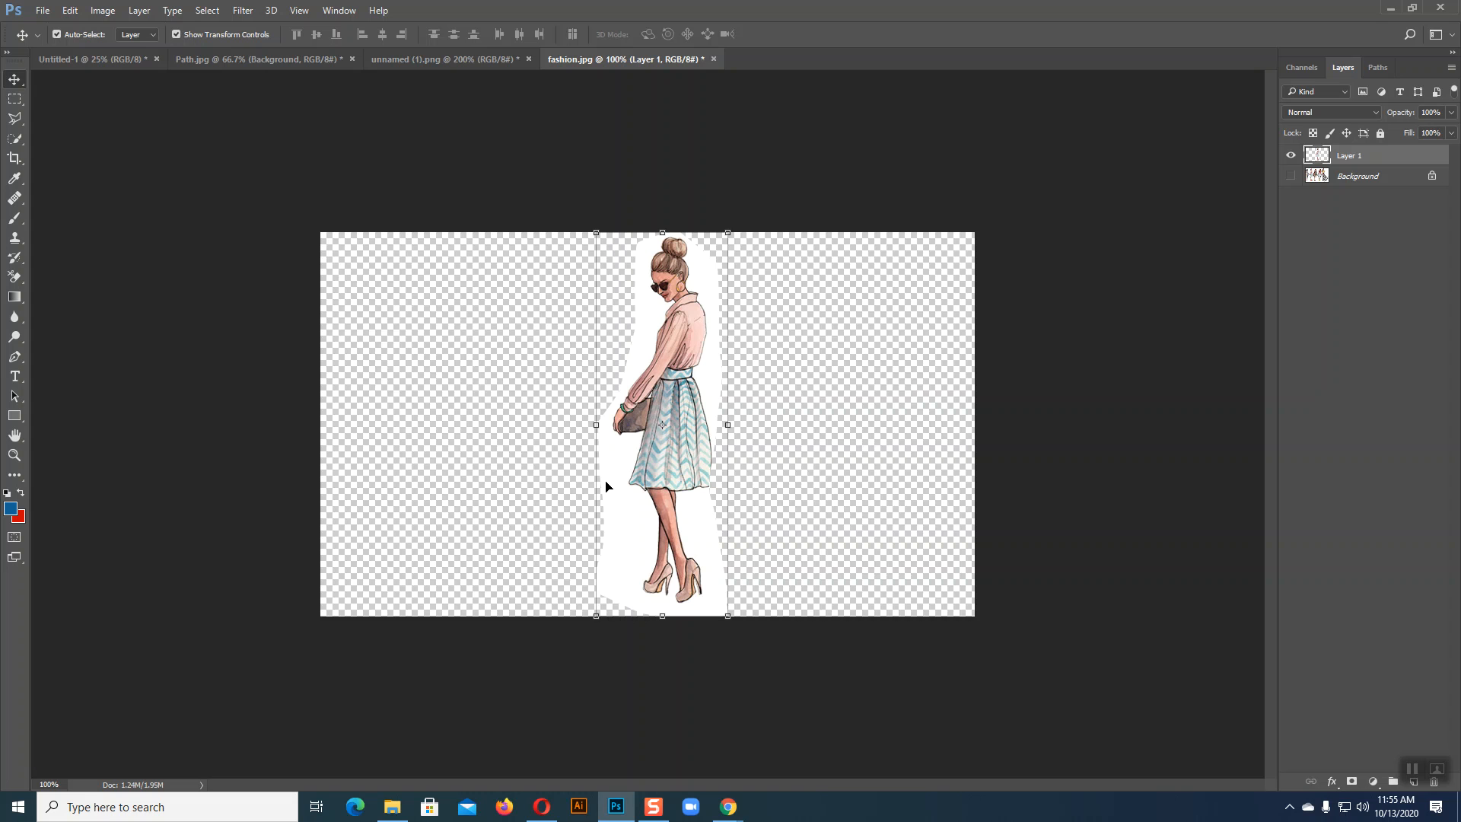
left_click(670, 782)
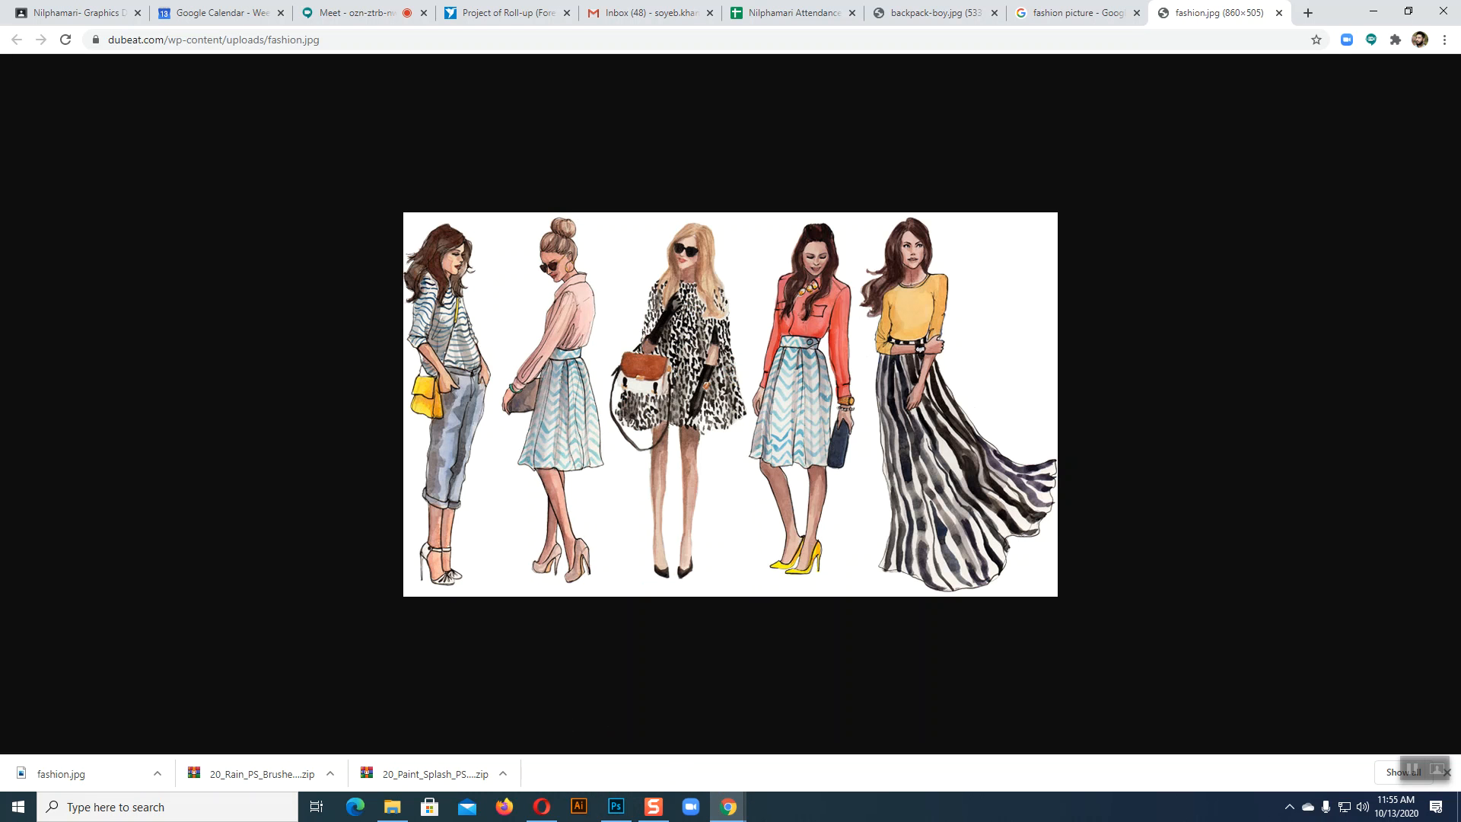
left_click(1307, 13)
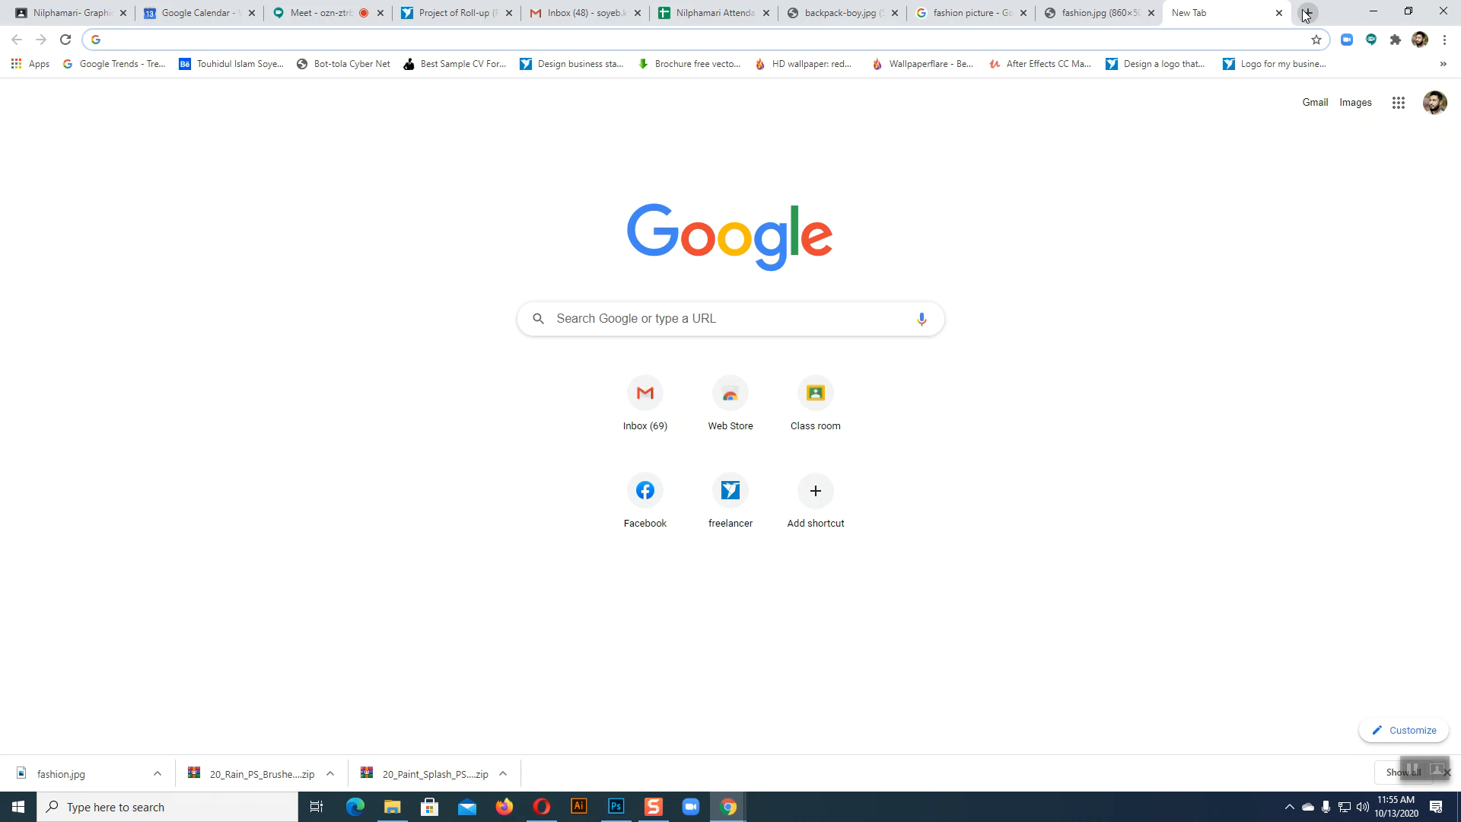
left_click(632, 313)
left_click(1096, 12)
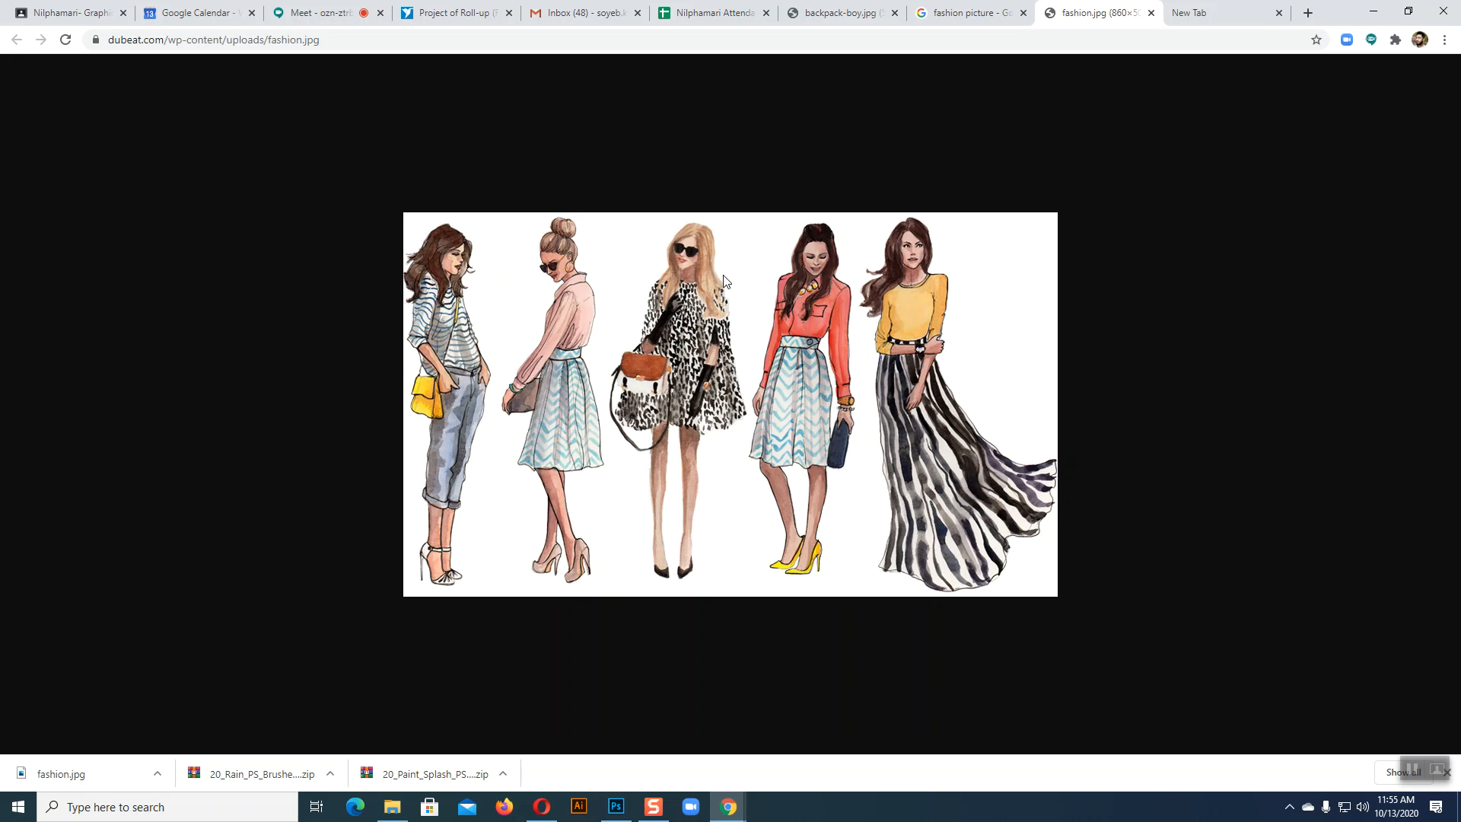
key("ctrl+Tab")
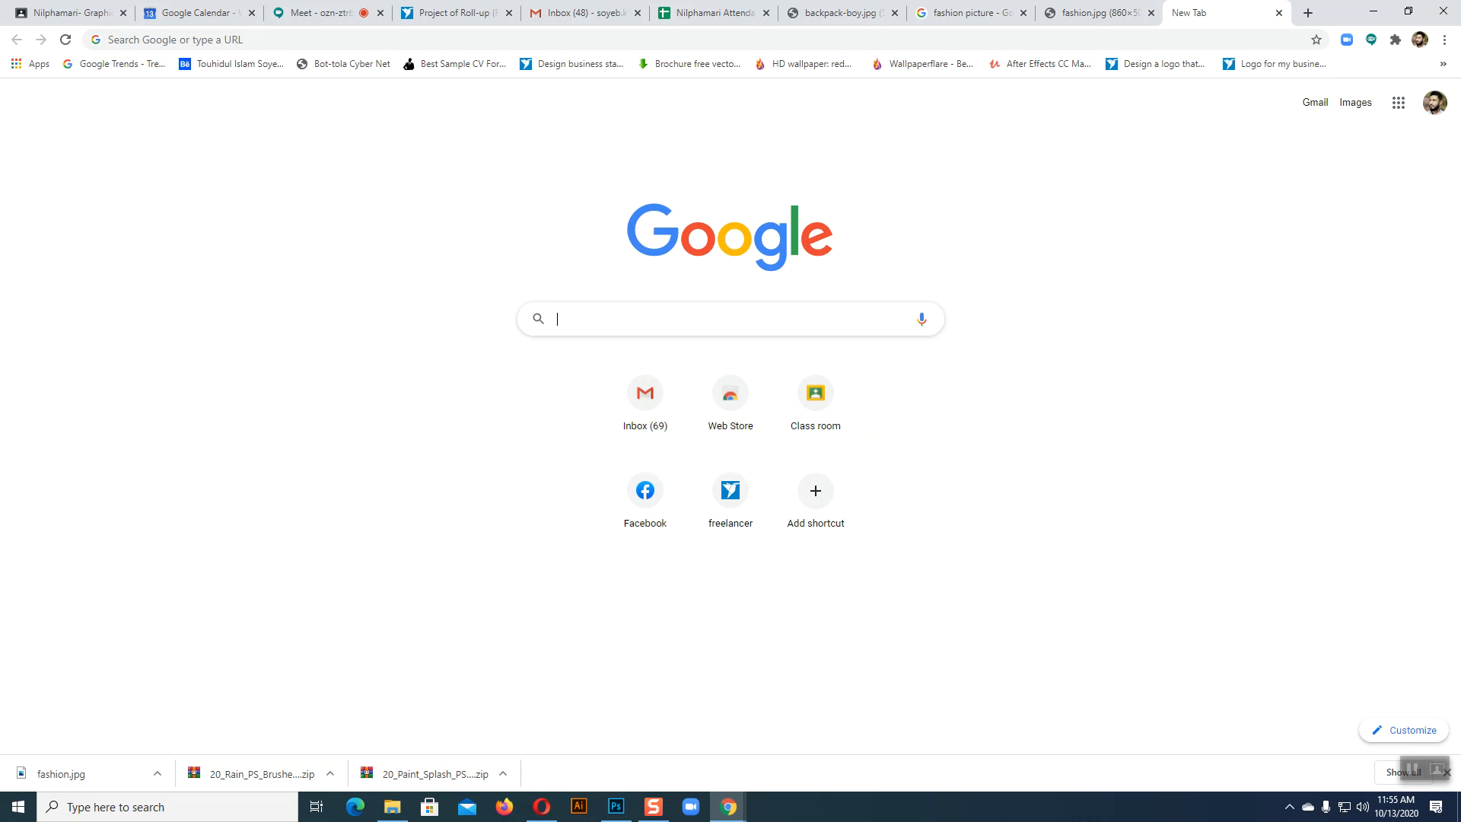
key("ctrl+shift+Tab")
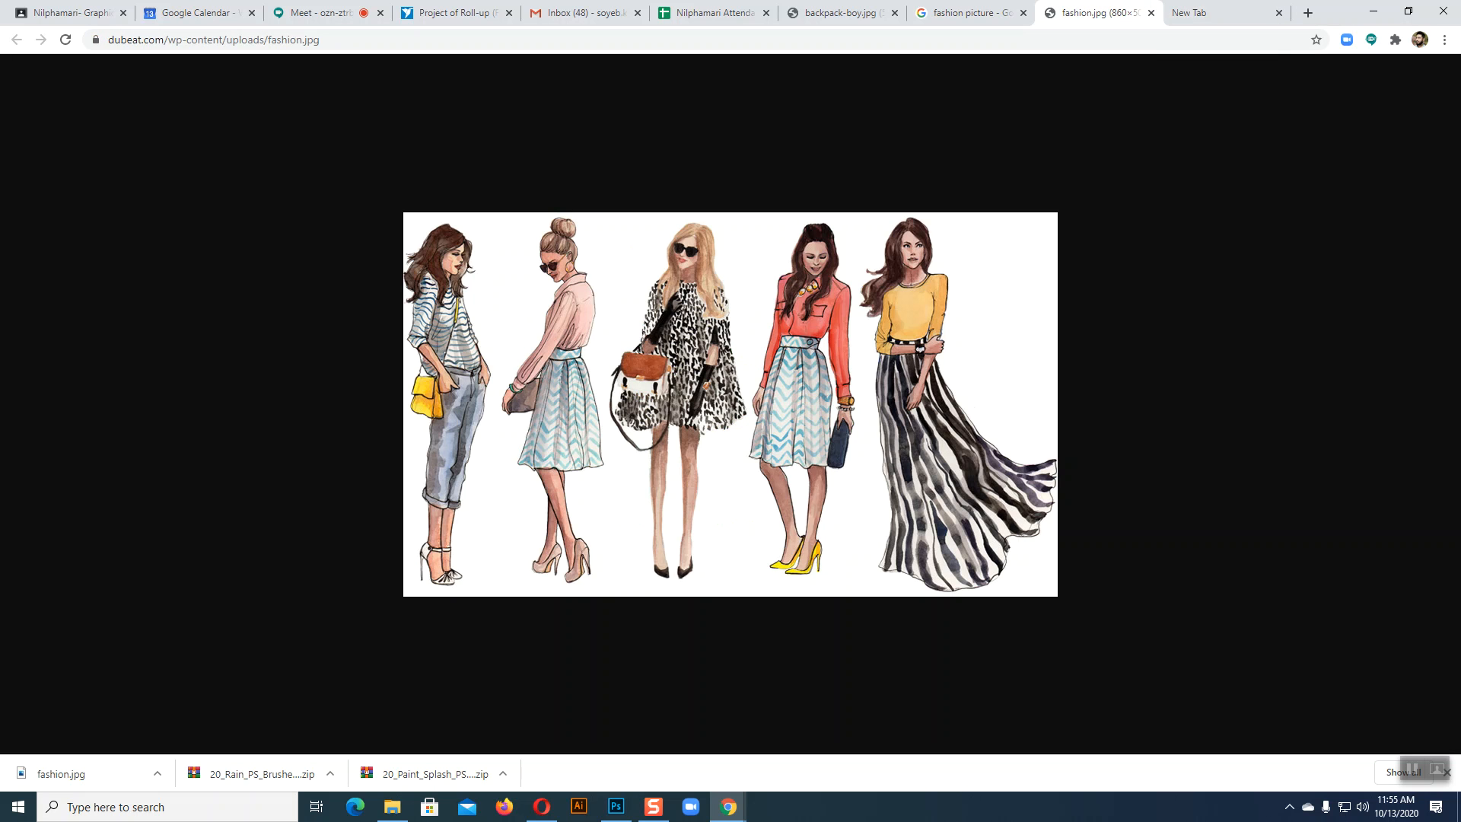
left_click(308, 12)
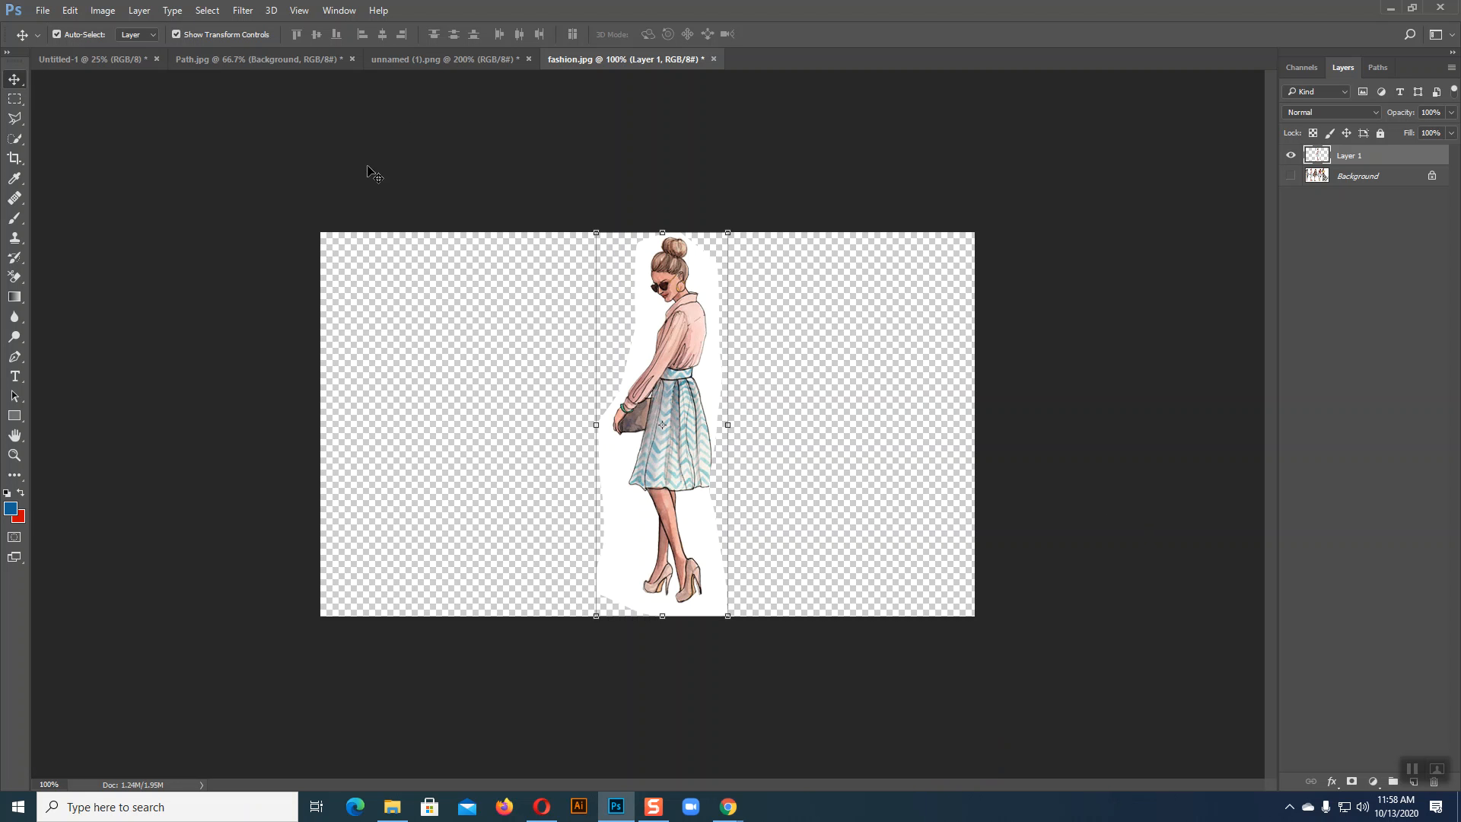
Switch to the Path.jpg document and delete its Background layer
left_click(435, 64)
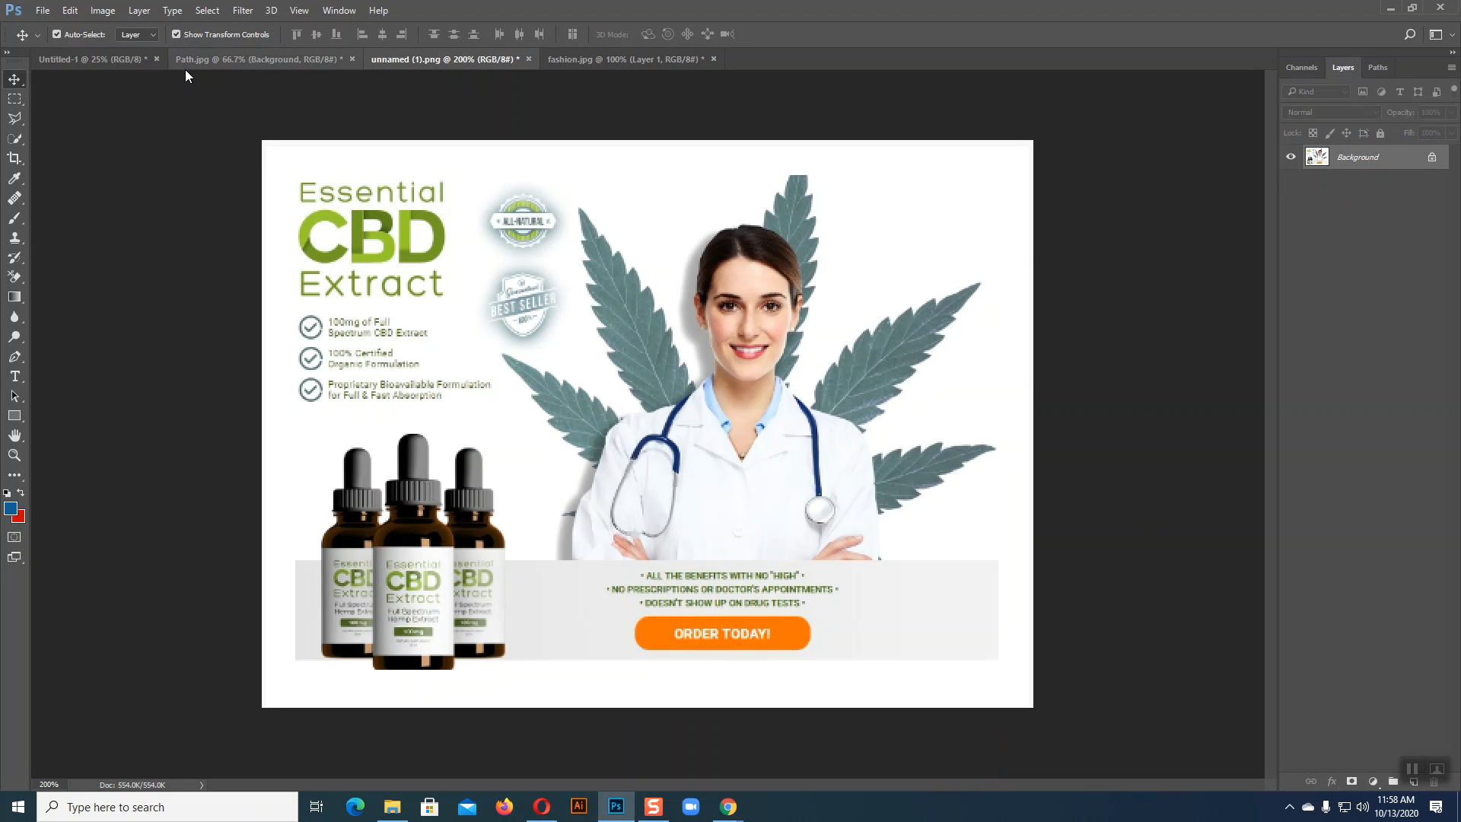
left_click(242, 61)
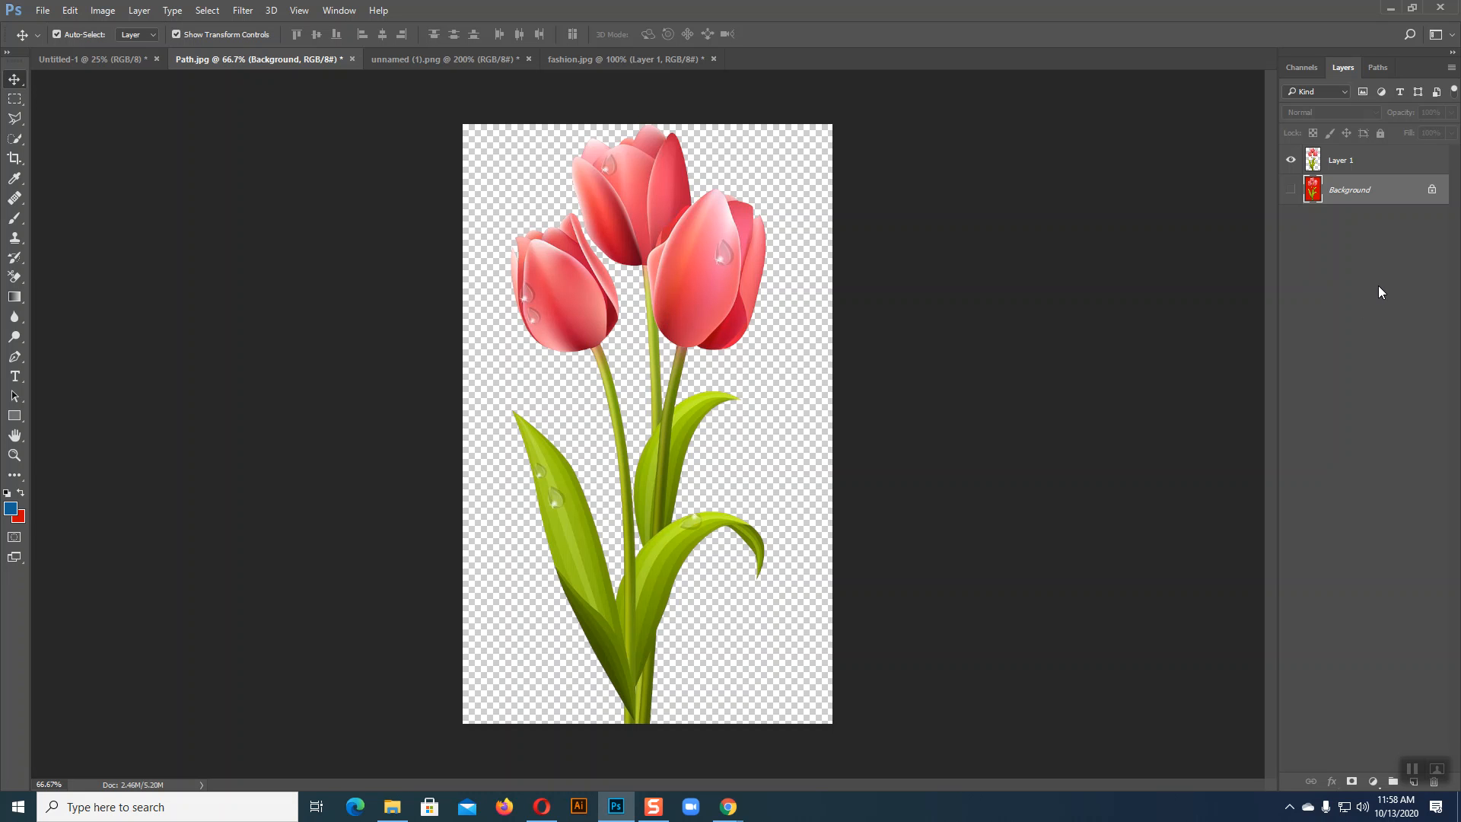
key("Delete")
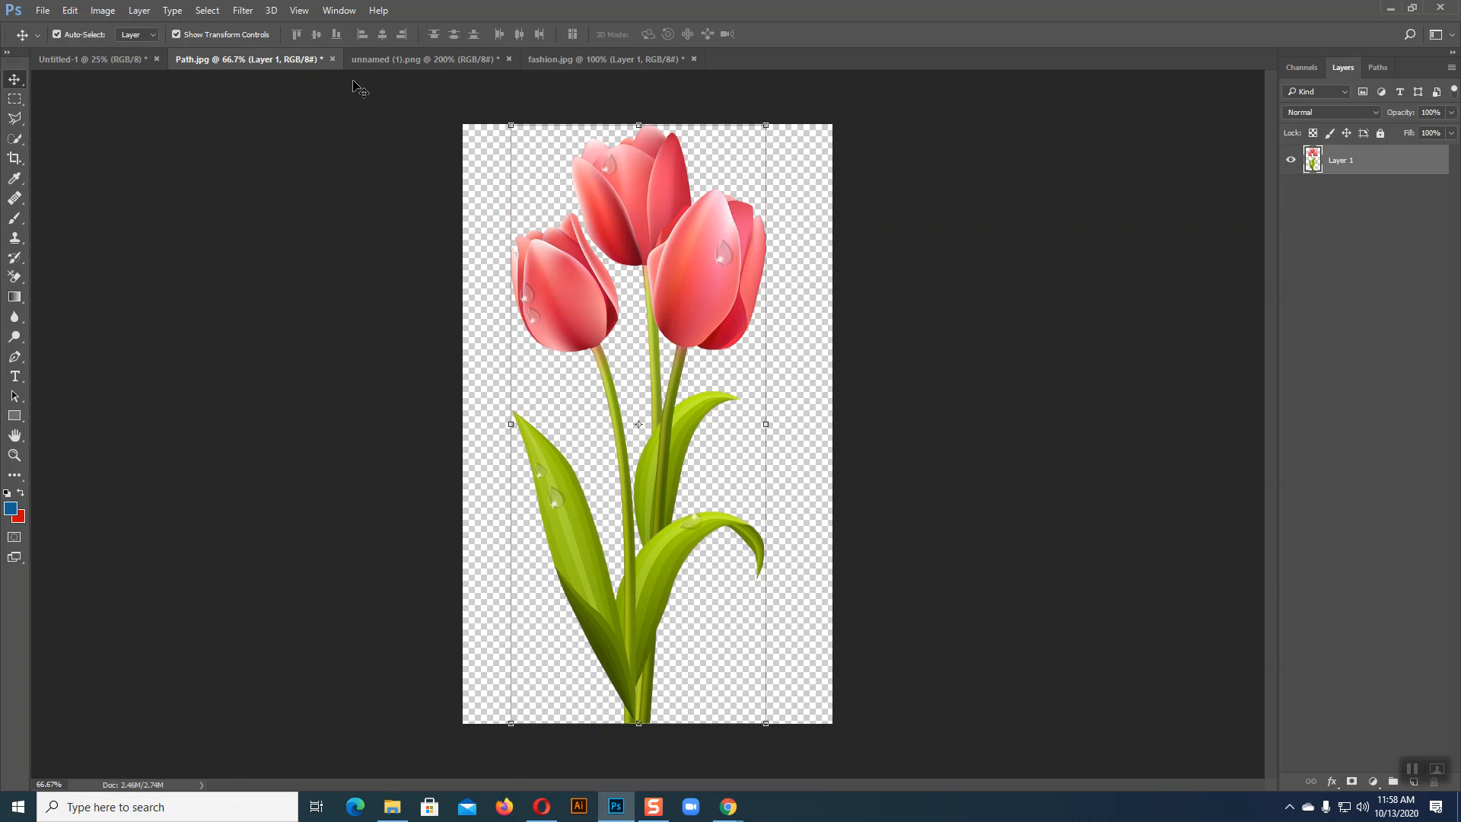
left_click(332, 59)
left_click(776, 304)
left_click(42, 9)
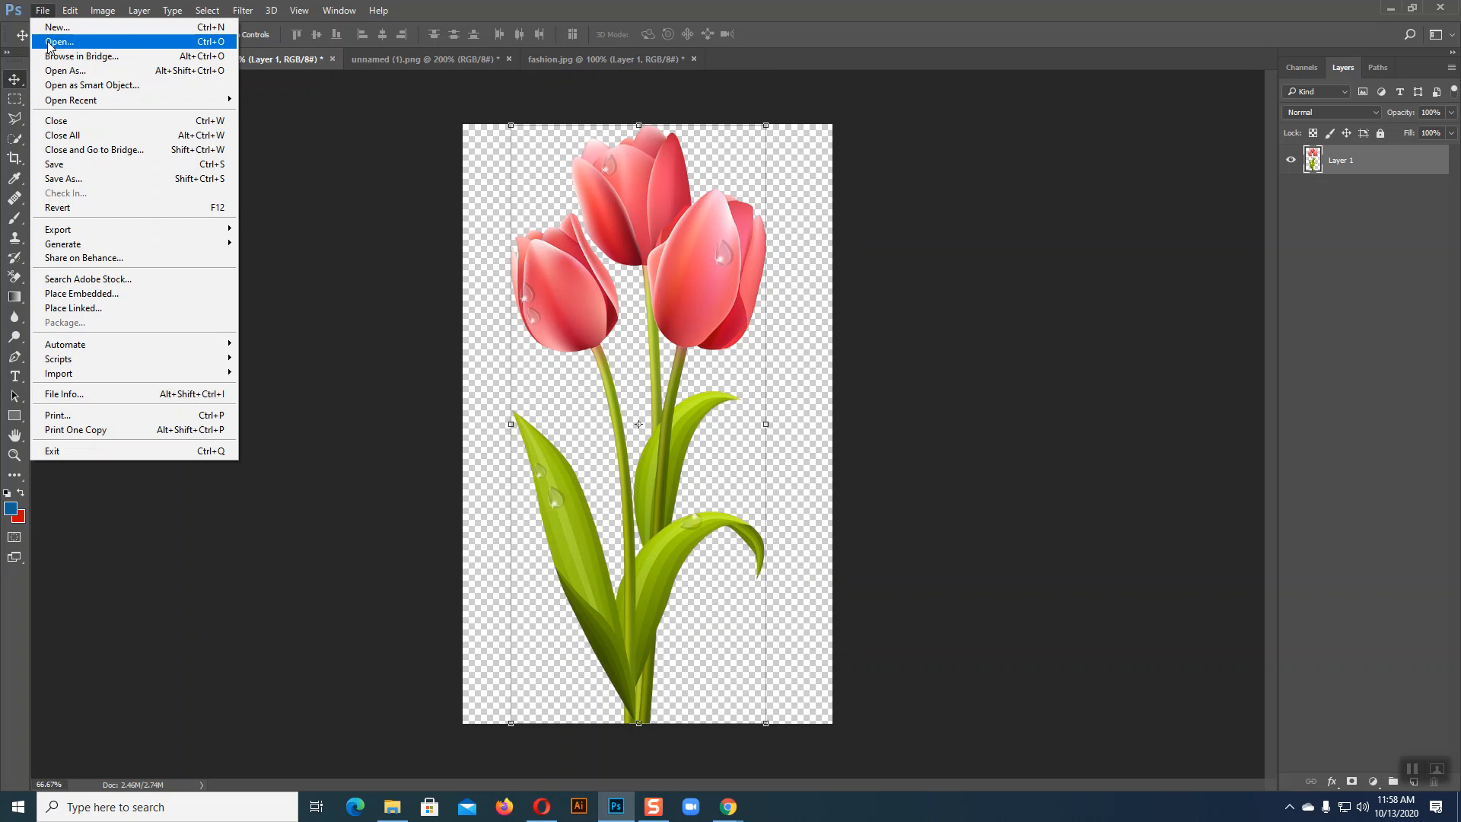
left_click(831, 234)
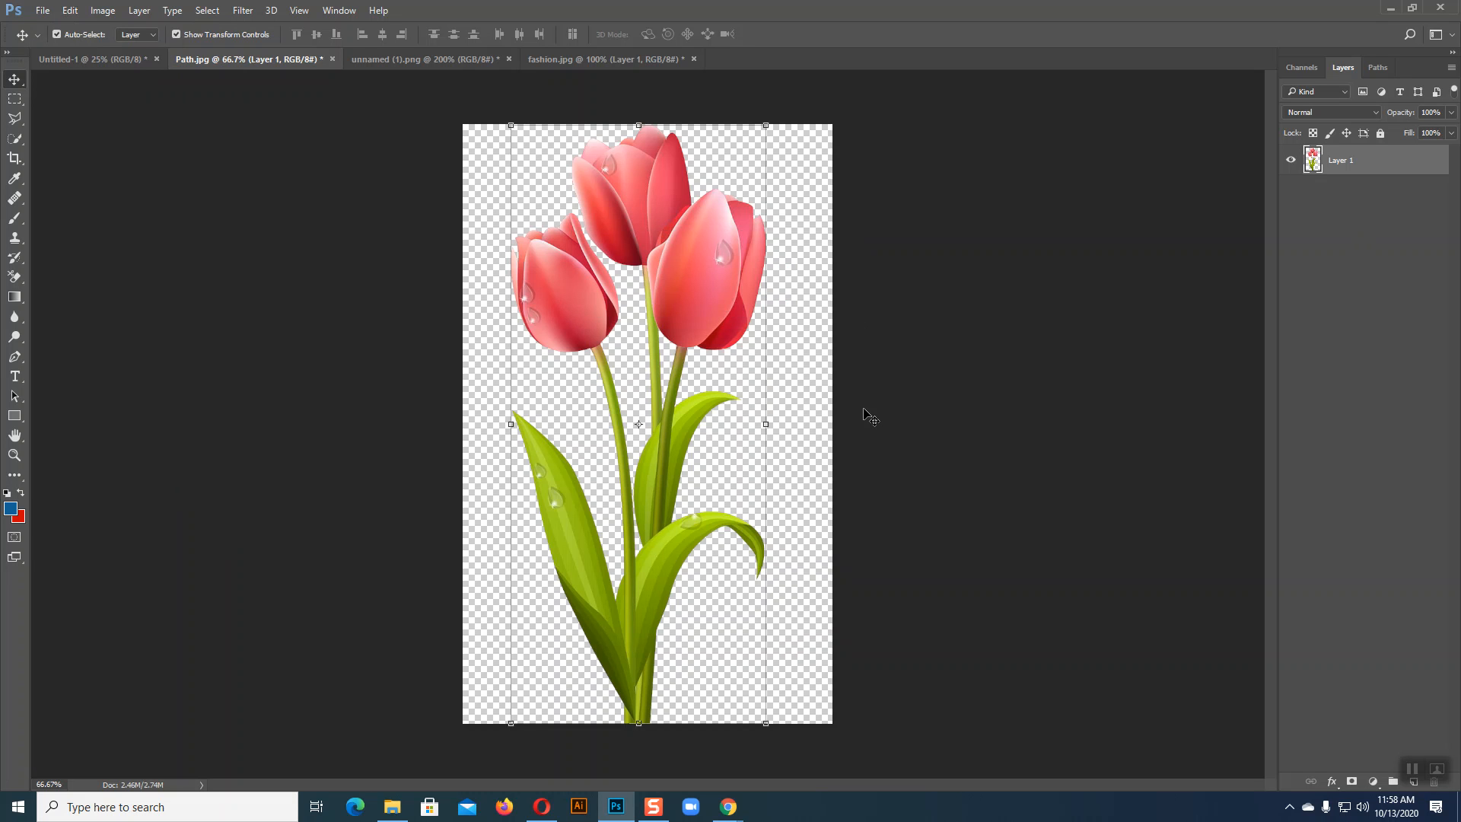
left_click(1379, 67)
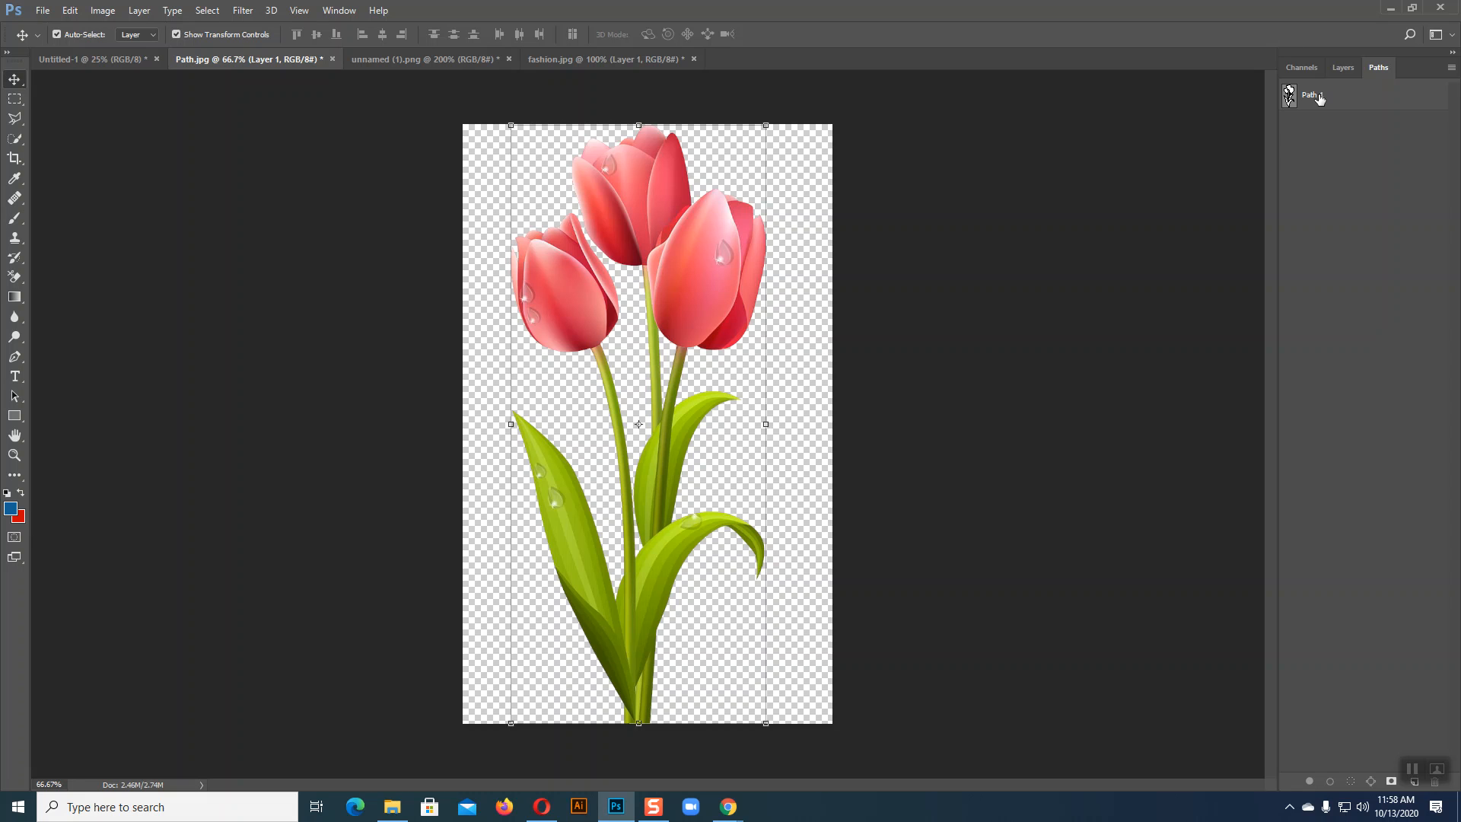
left_click(1344, 68)
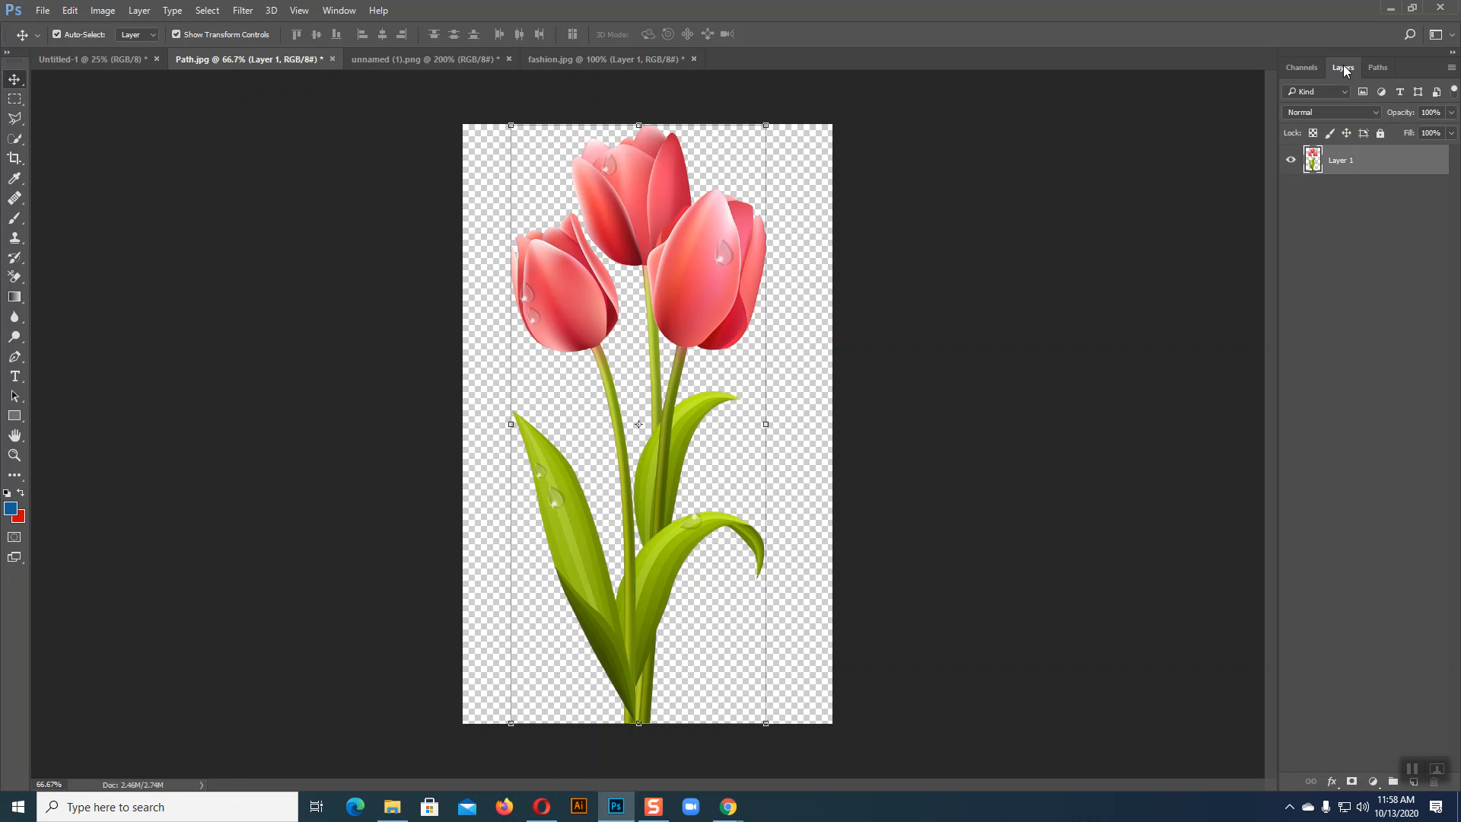
left_click(1379, 67)
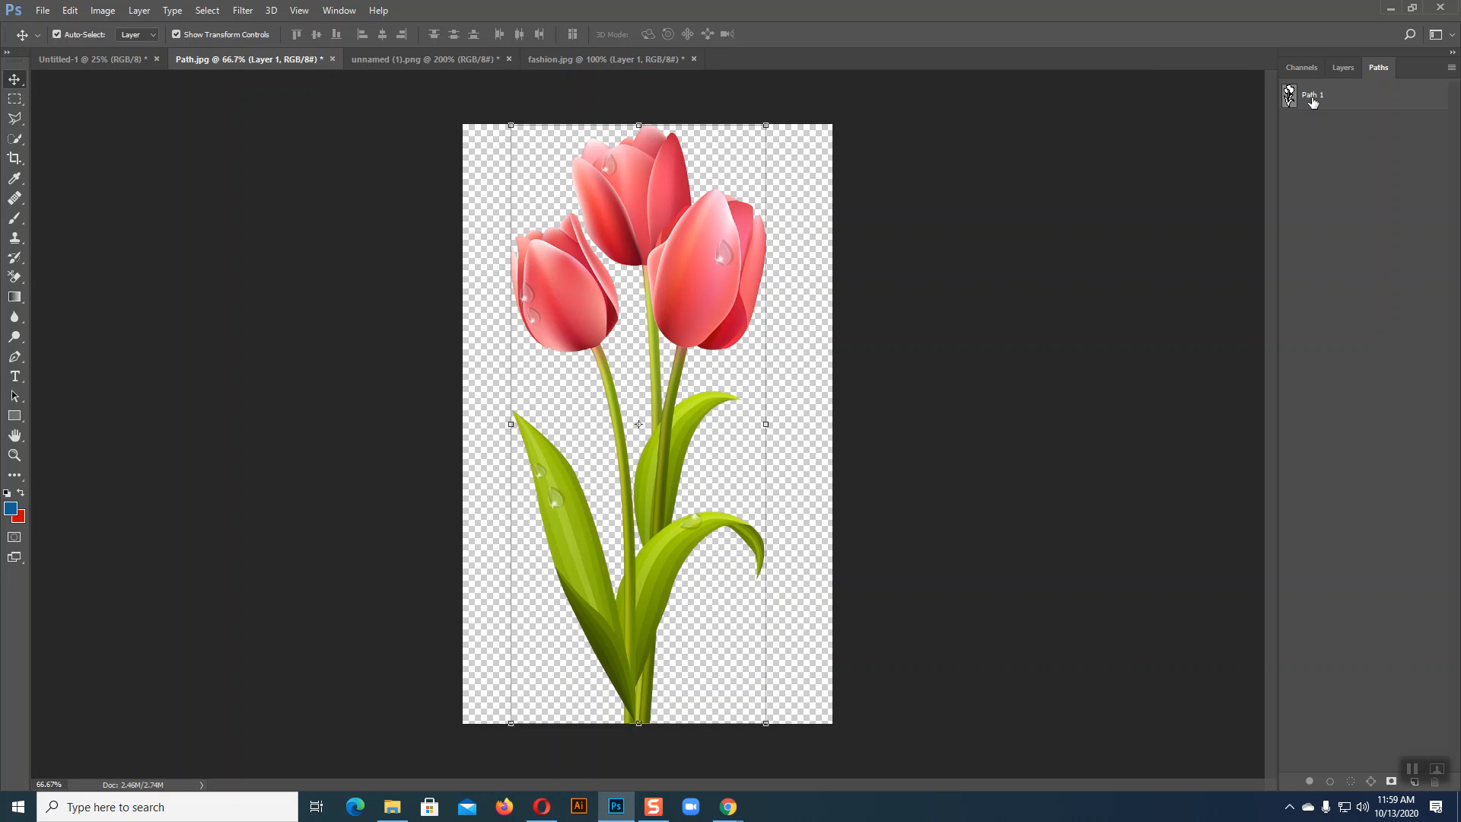
left_click(1342, 67)
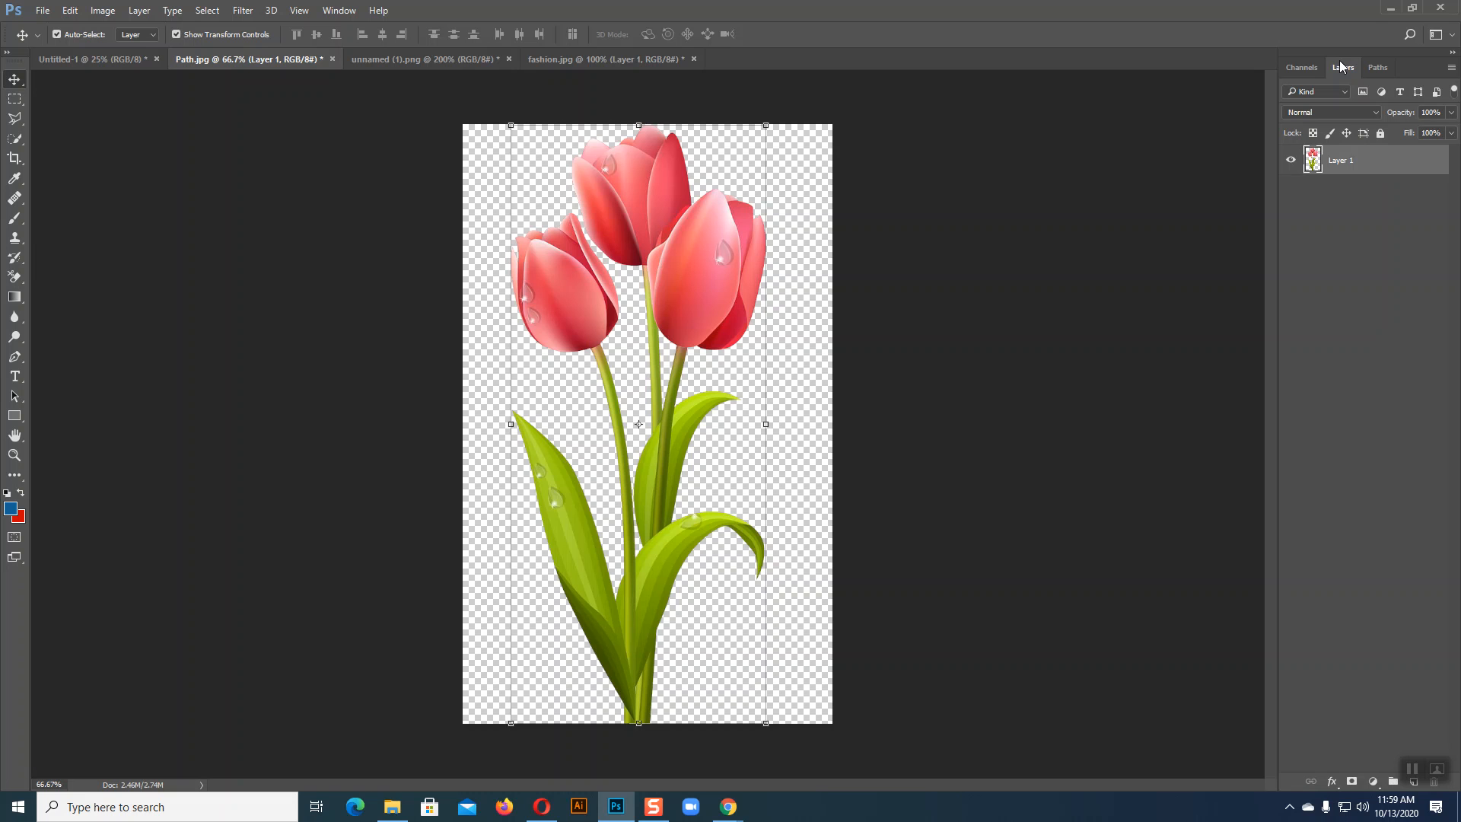
left_click(1096, 300)
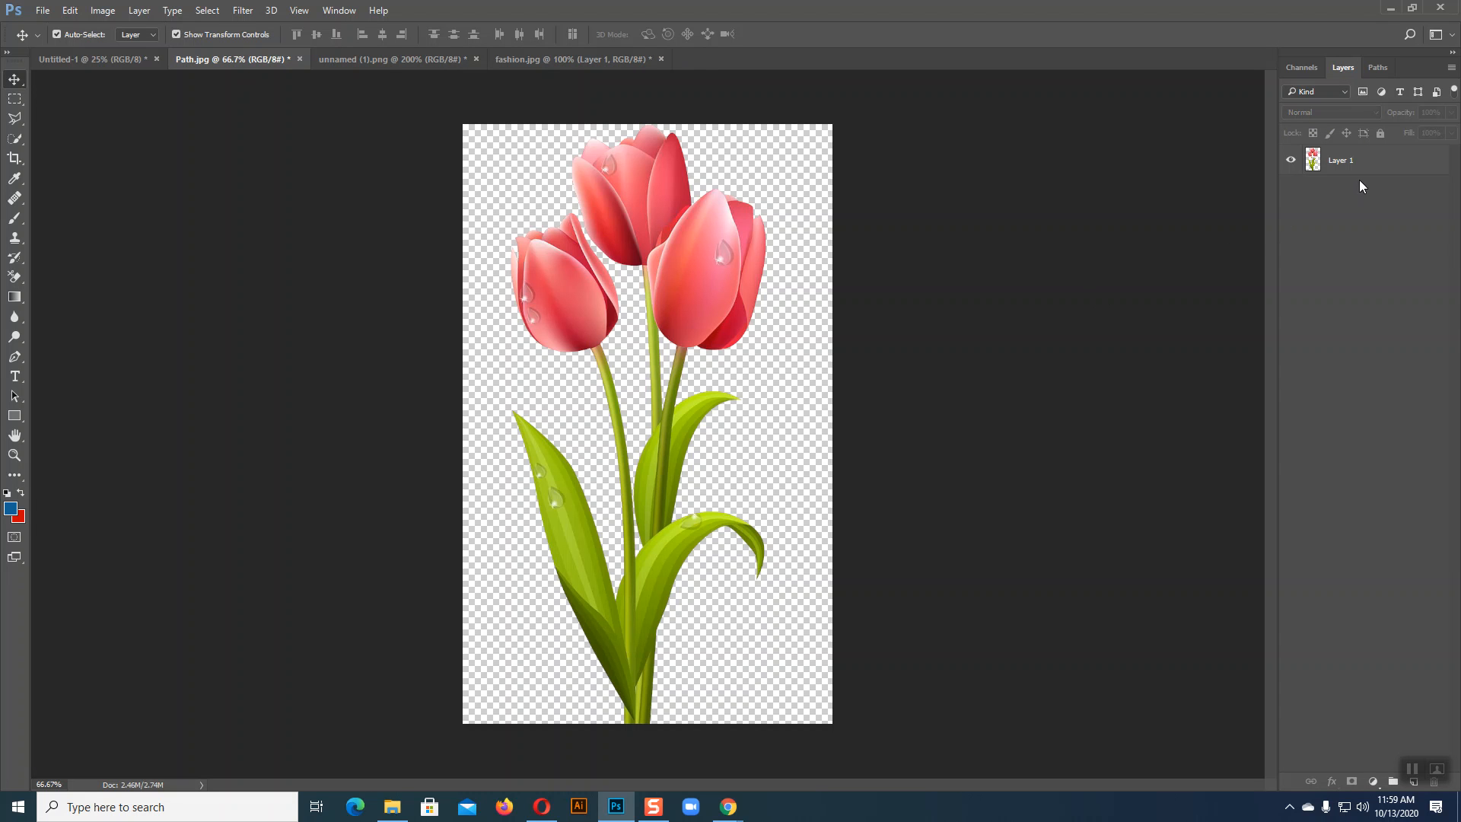
left_click(735, 247)
left_click(1123, 313)
Load Path 1 as a selection and copy the tulips from Layer 1 to a new layer
left_click(1376, 69)
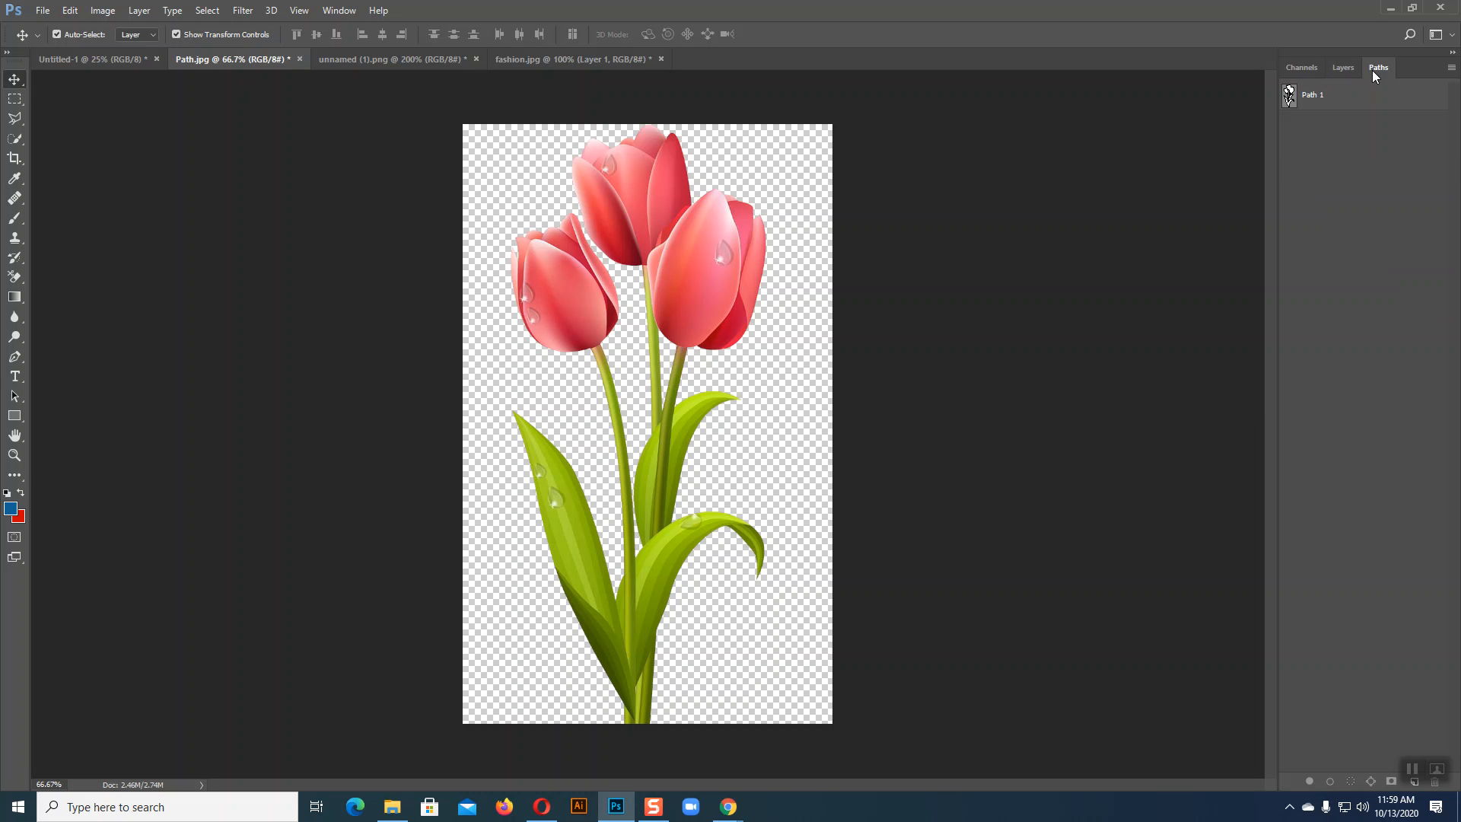
left_click(1289, 95, "ctrl")
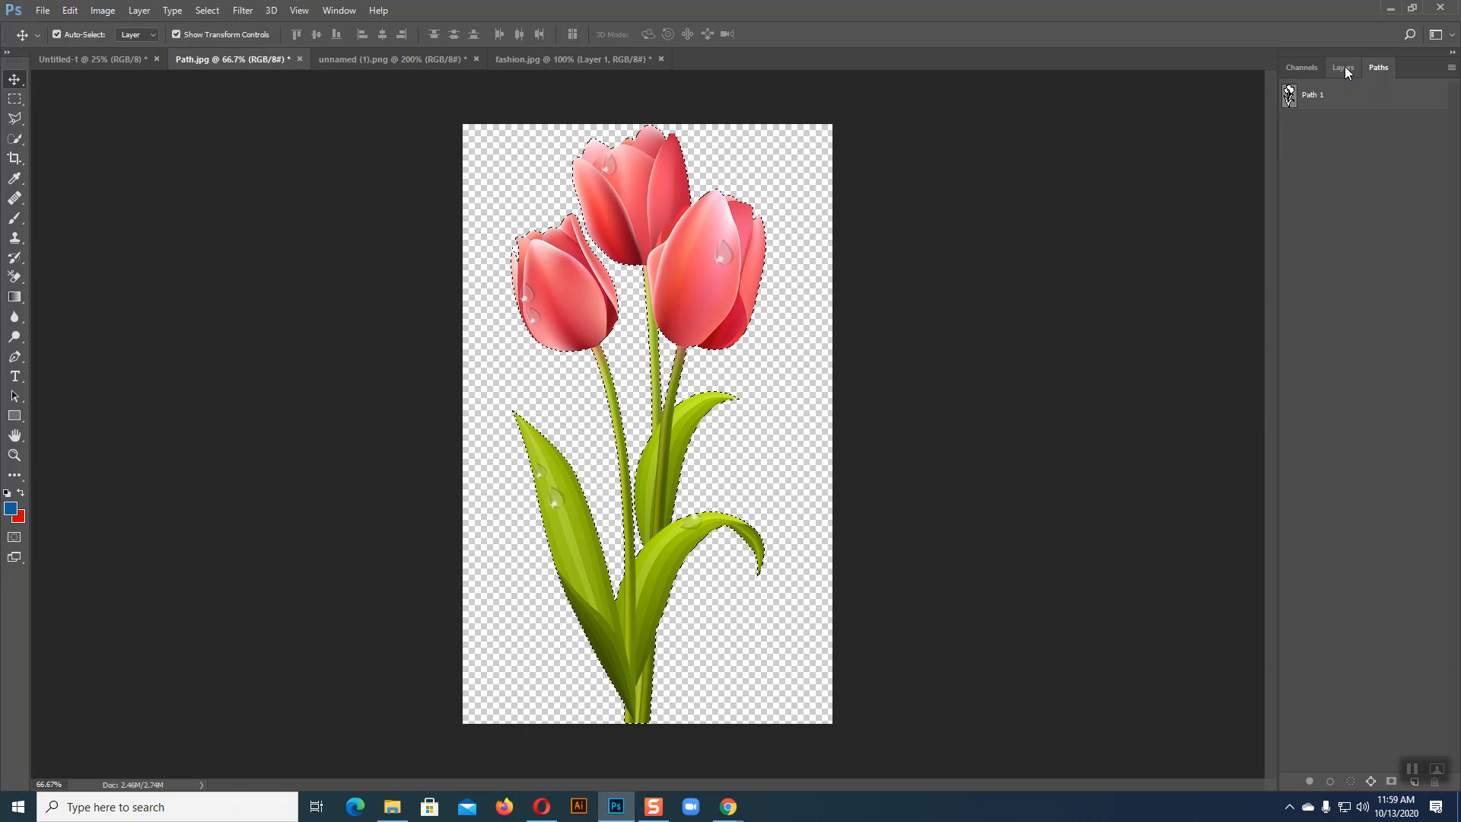
left_click(1343, 67)
left_click(1328, 159)
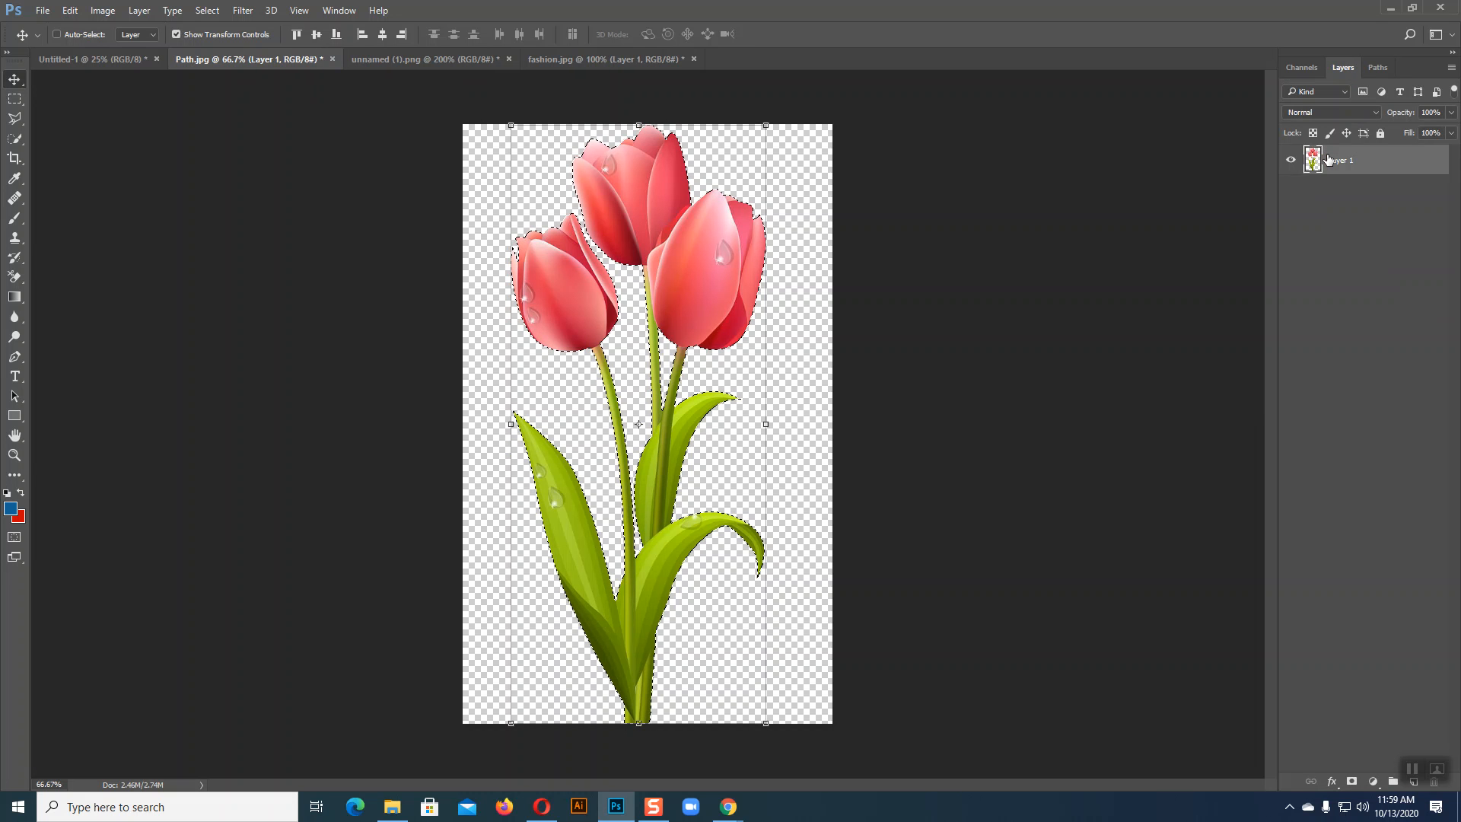
key("ctrl+j")
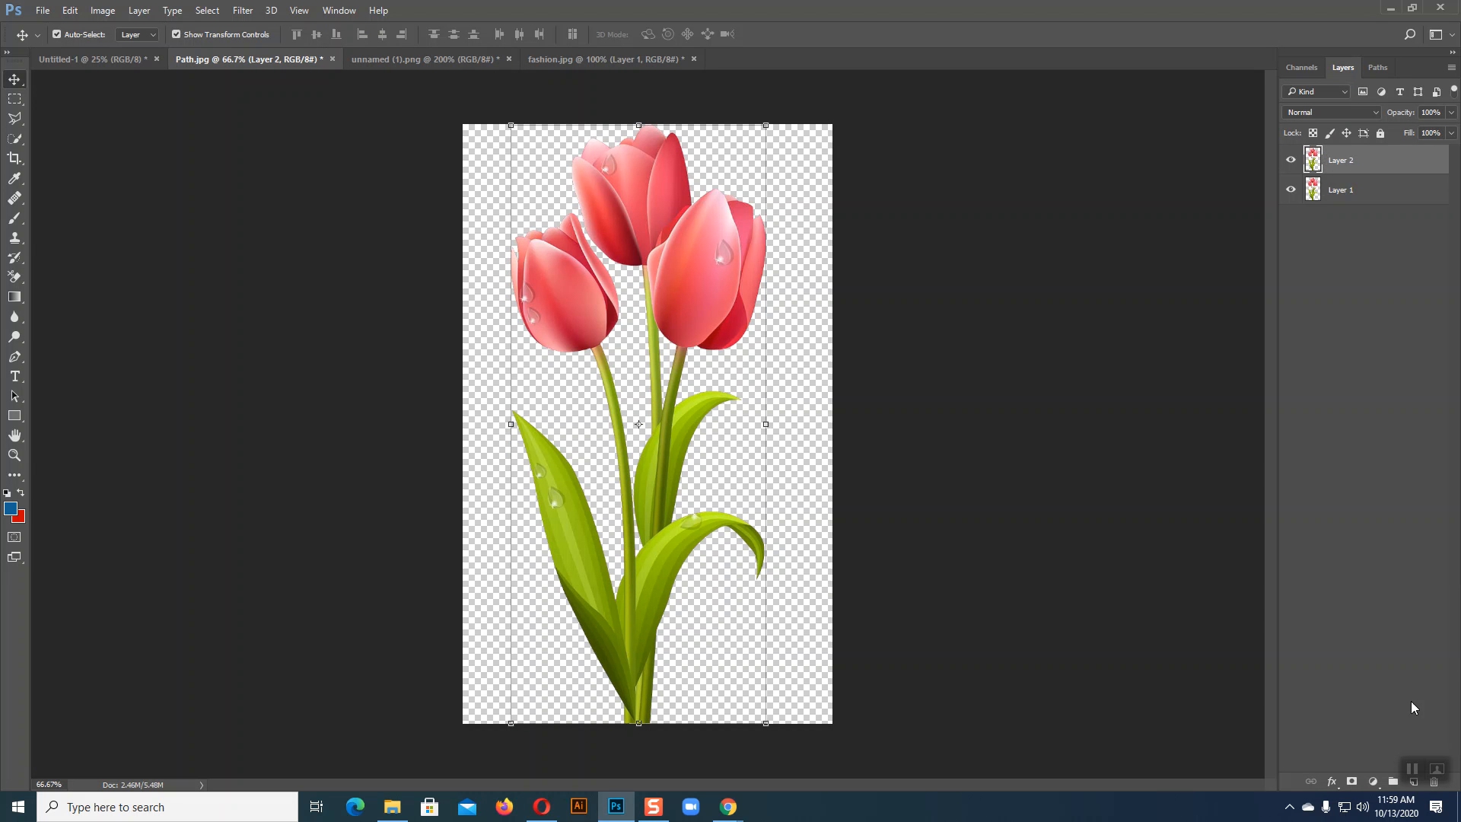
Undock the Layers panel and place a new empty layer between the two tulip layers
left_click_drag(1343, 67, 1064, 89)
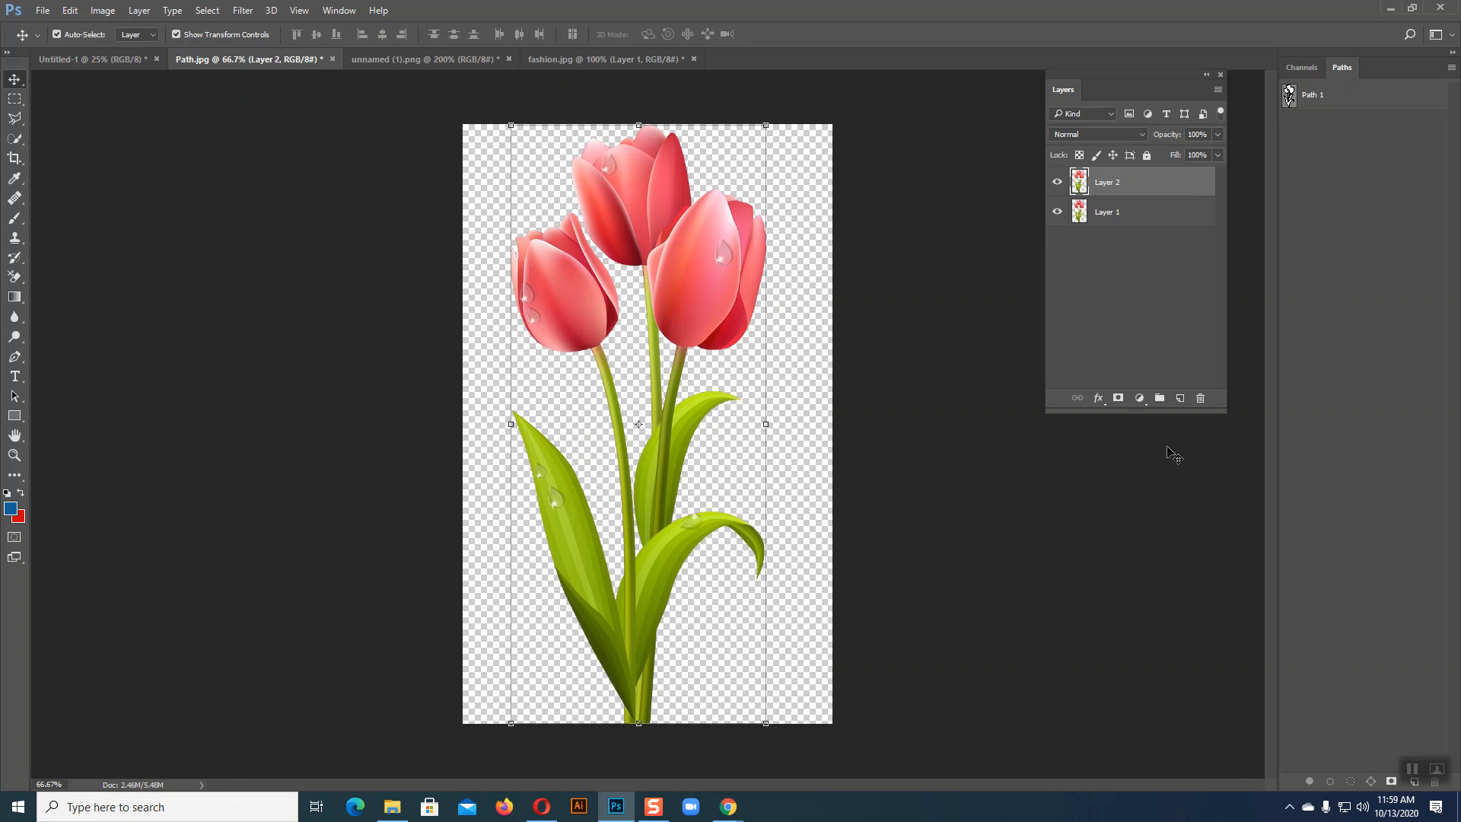
left_click(1181, 398)
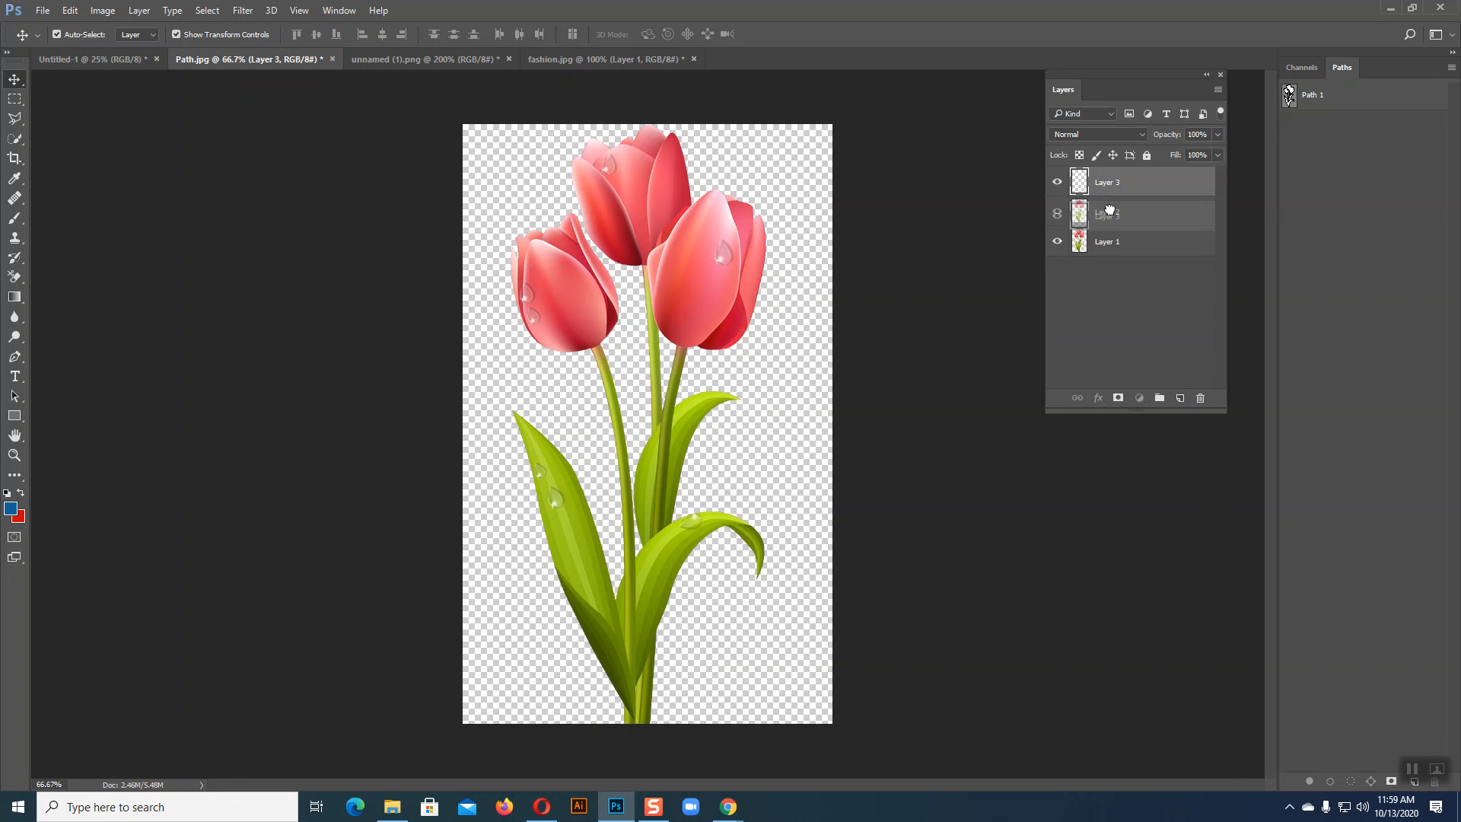
left_click_drag(1110, 185, 1109, 224)
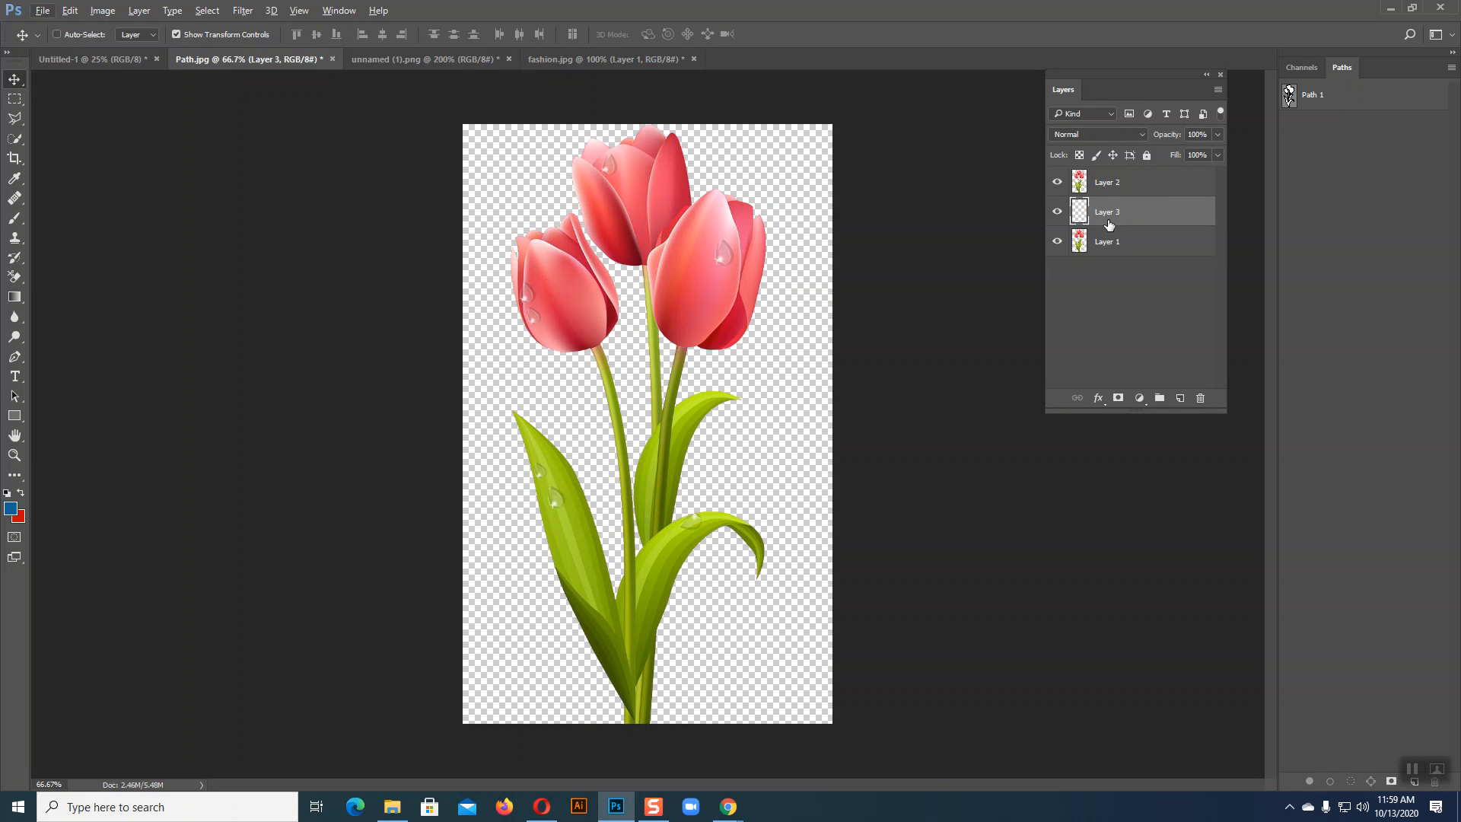
Fill the empty layer behind the upper tulips with the blue foreground color
key("ctrl+BackSpace")
key("alt+BackSpace")
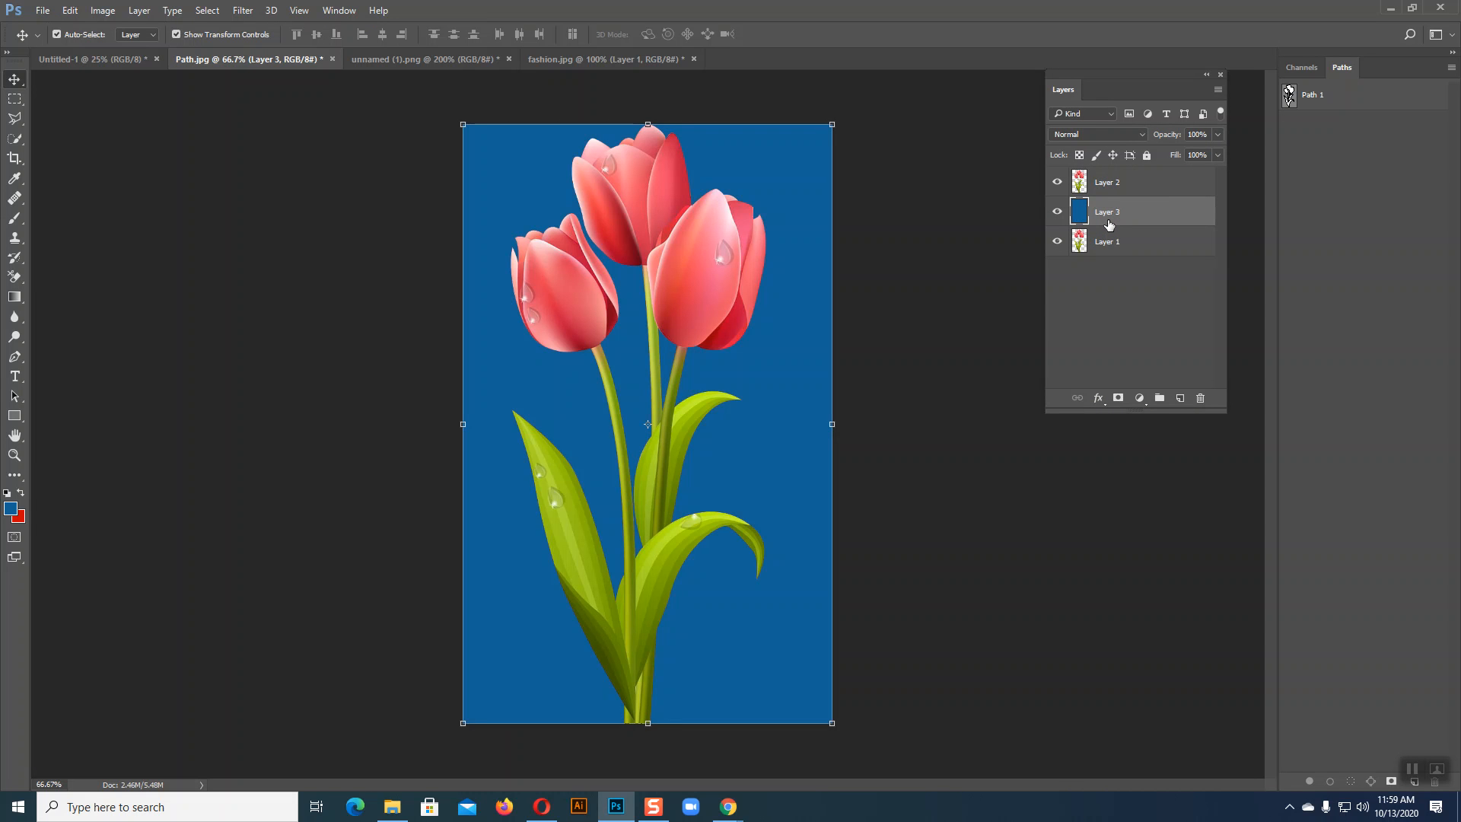
left_click(1081, 280)
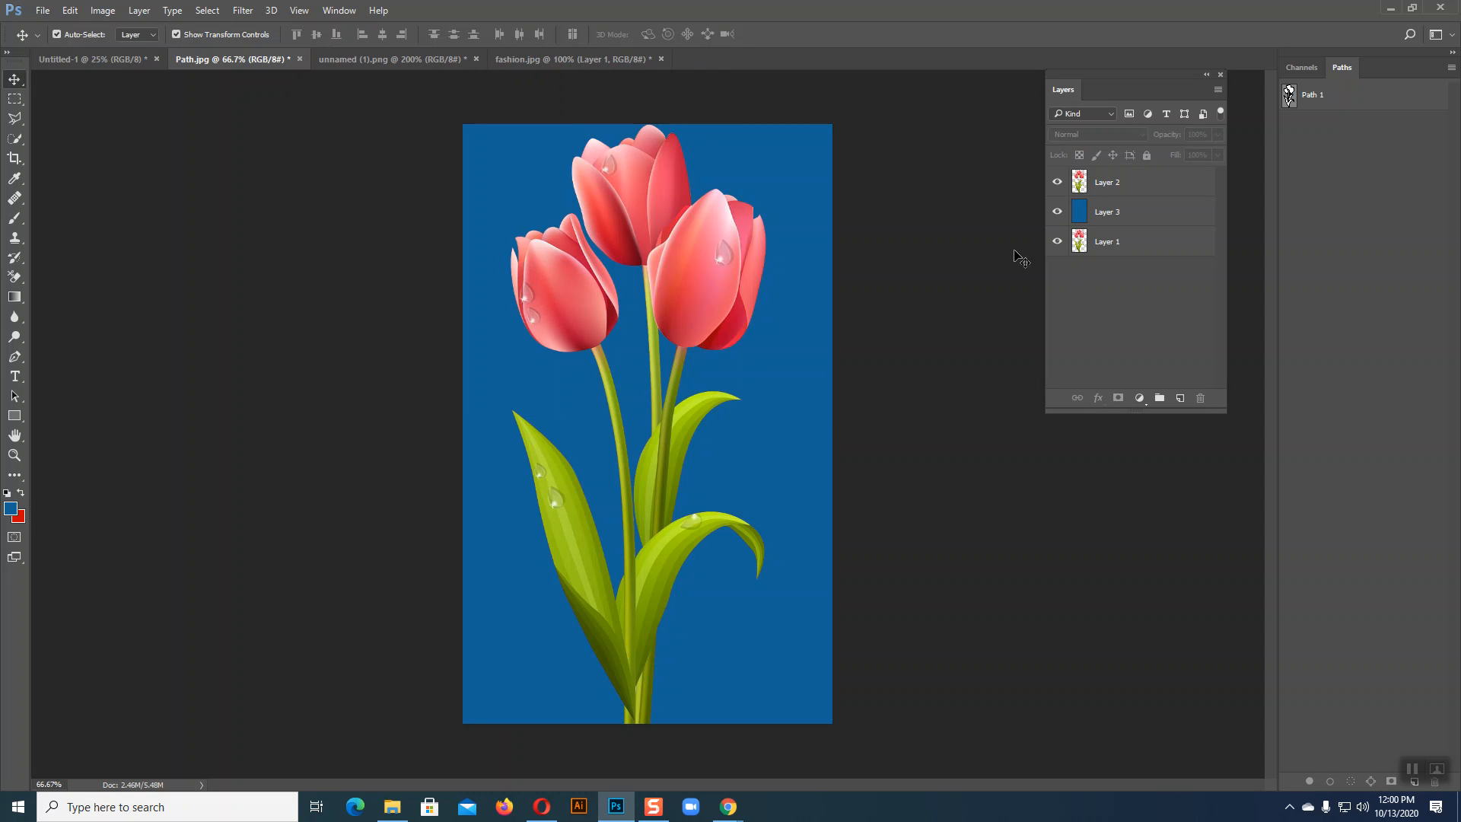
Open the abandoned-car-rusty-sliders image from the Desktop and select its entire canvas
left_click(1104, 215)
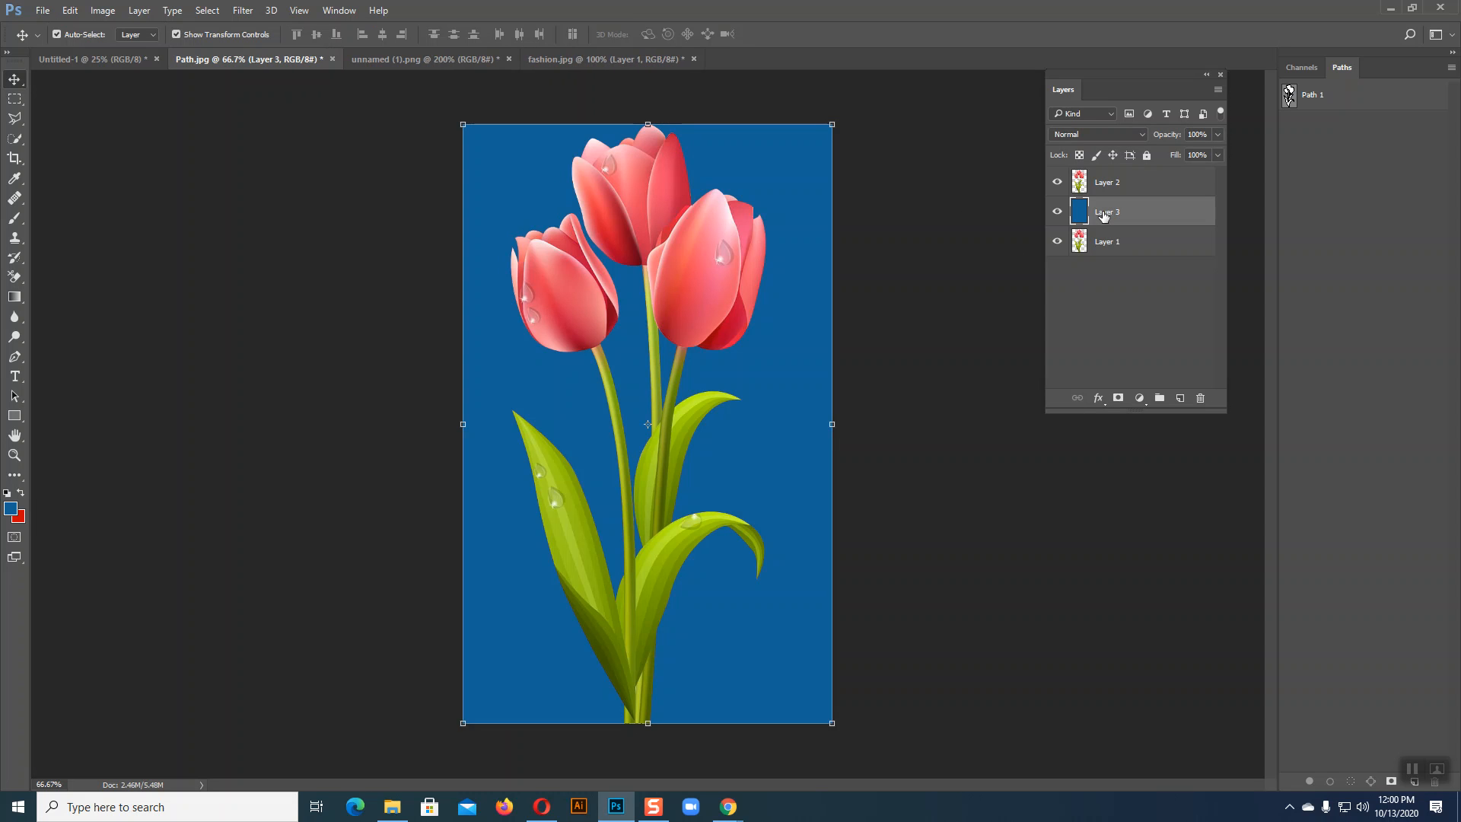
left_click(47, 10)
left_click(58, 42)
scroll(567, 276, "down", 5)
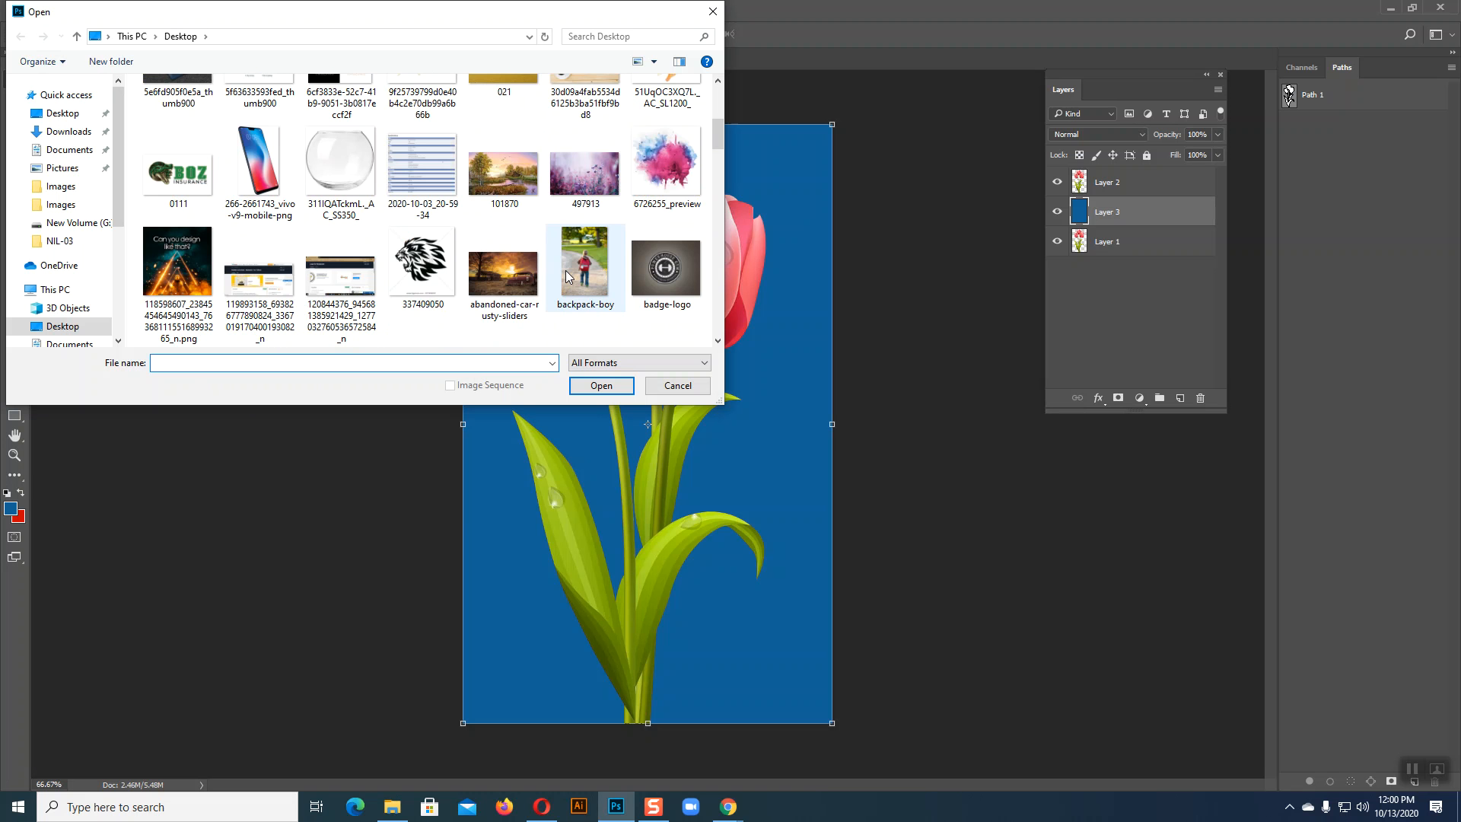
left_click(500, 276)
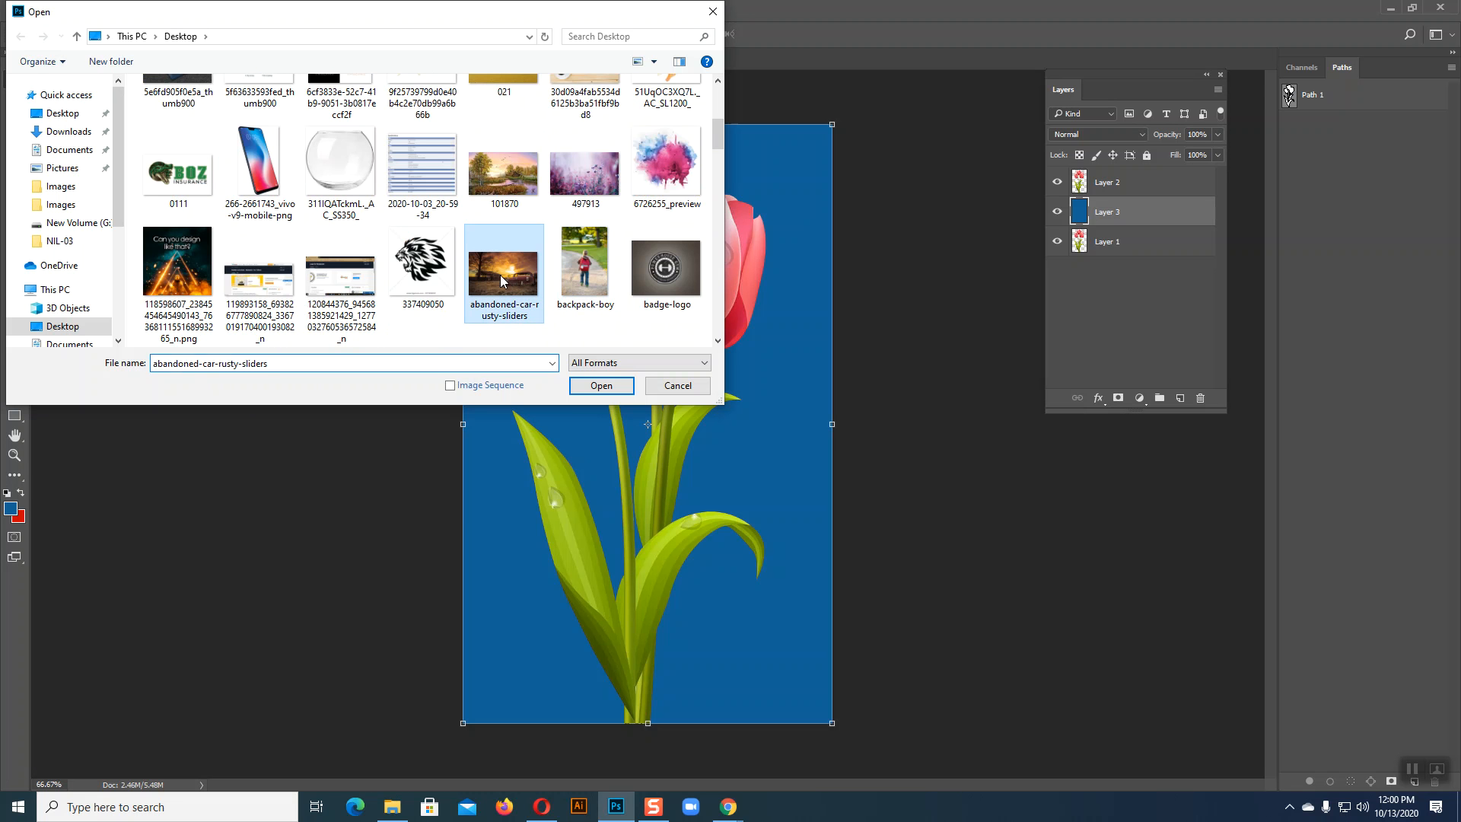
left_click(600, 385)
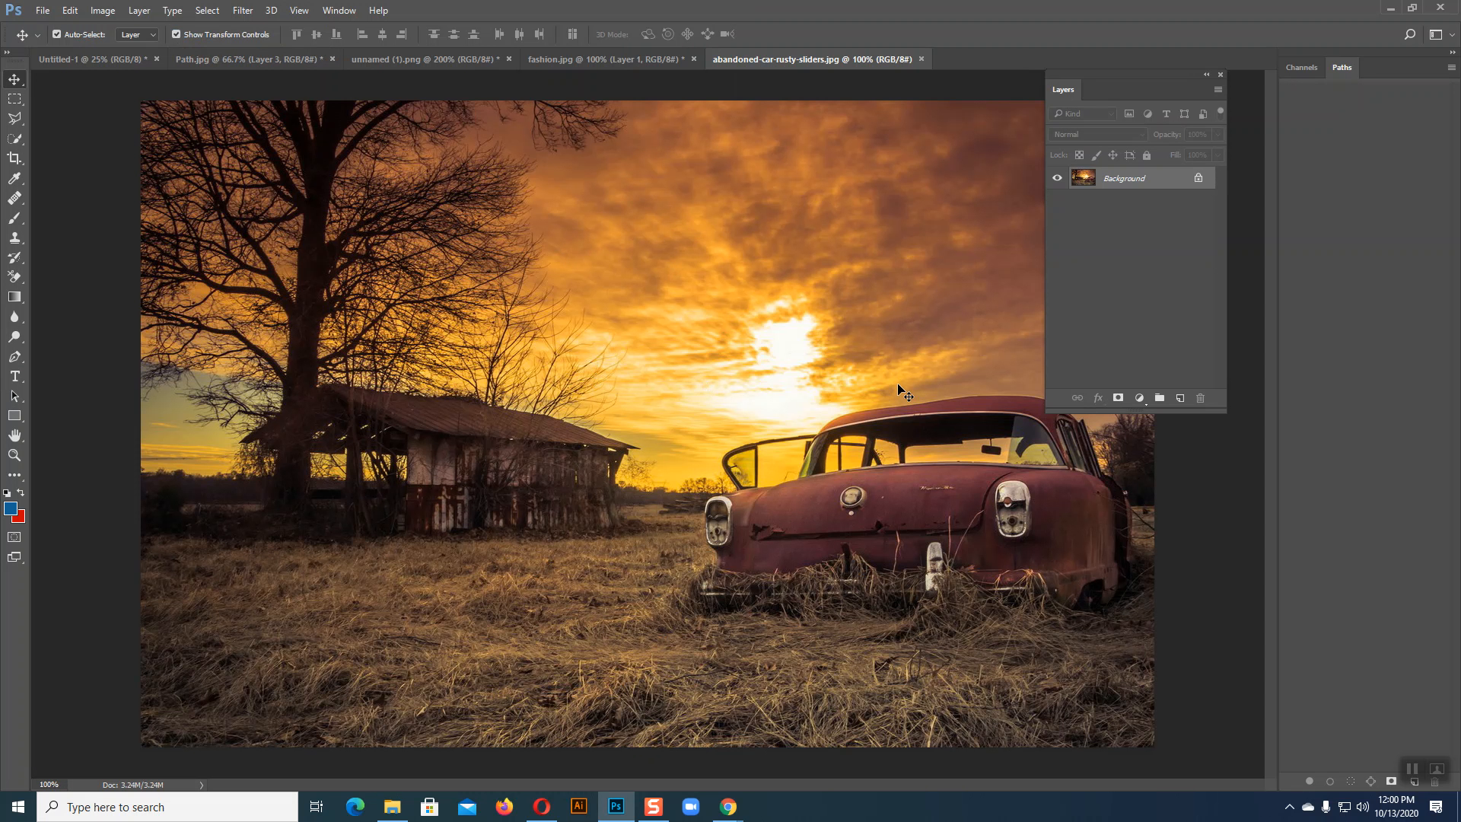
key("ctrl+a")
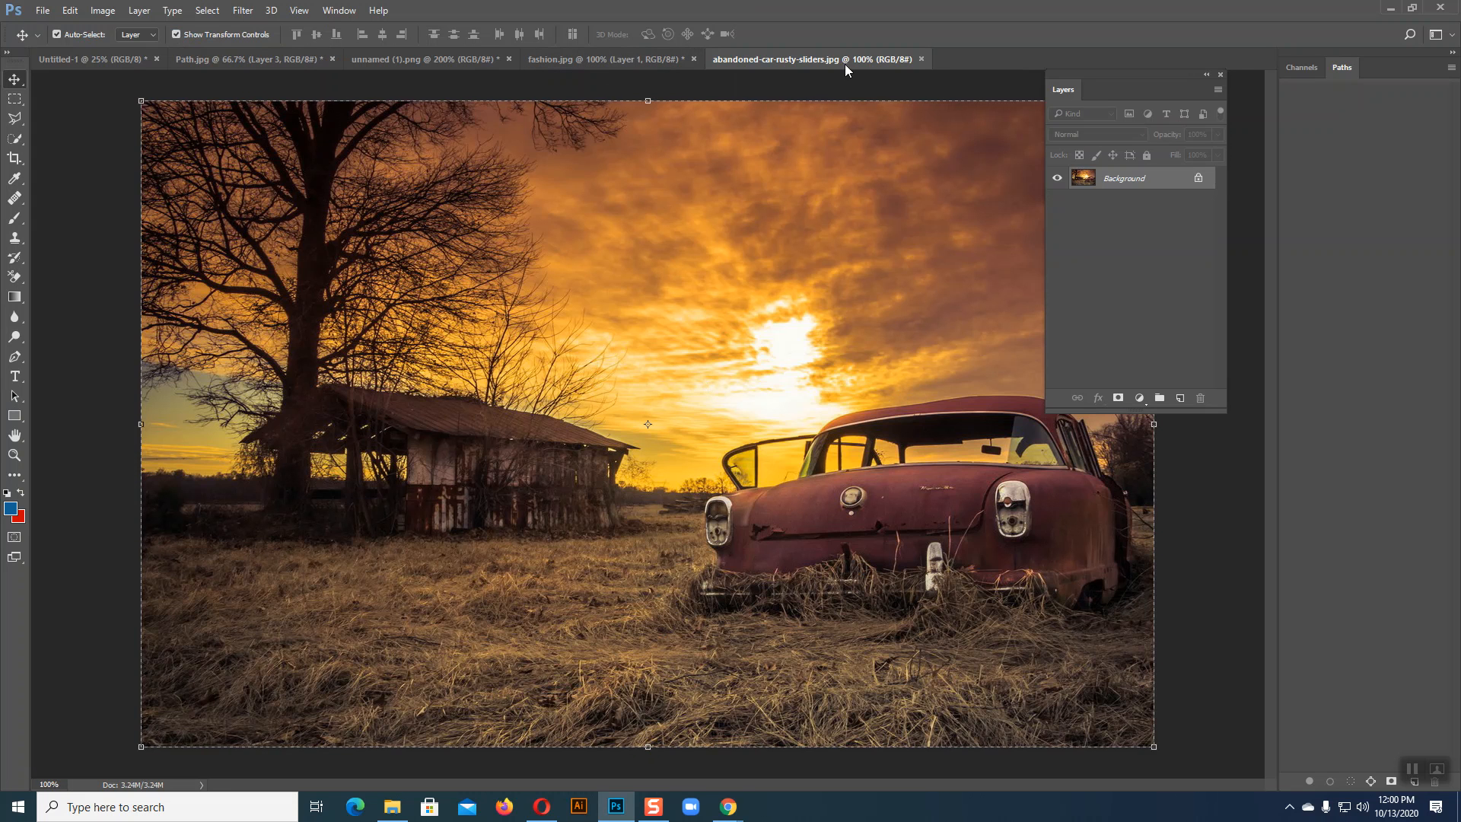
Close the car image, paste its copy into Path.jpg above the blue layer, and scale it to about 158.6% to cover the canvas
left_click(922, 59)
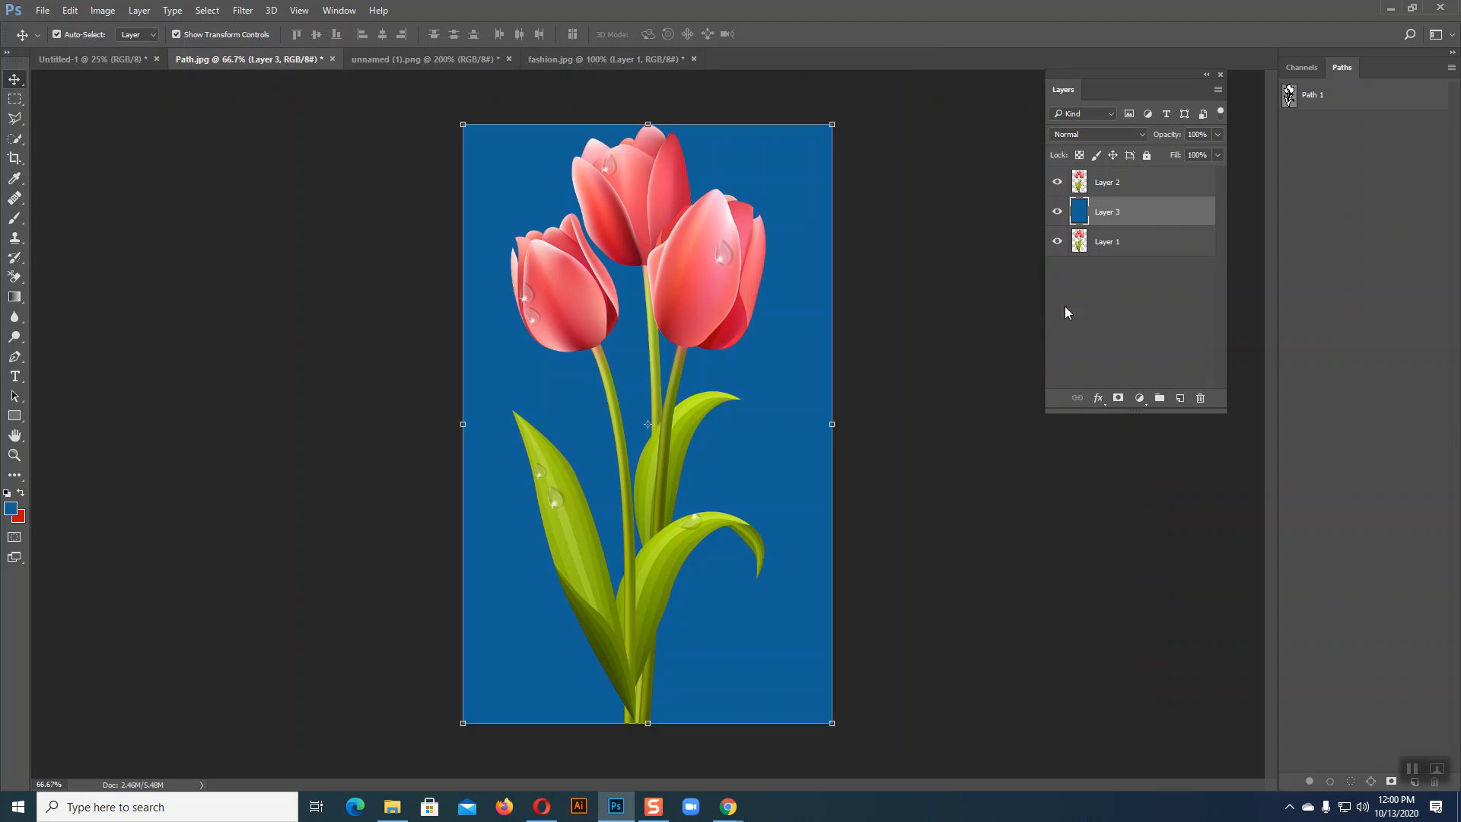
key("ctrl+v")
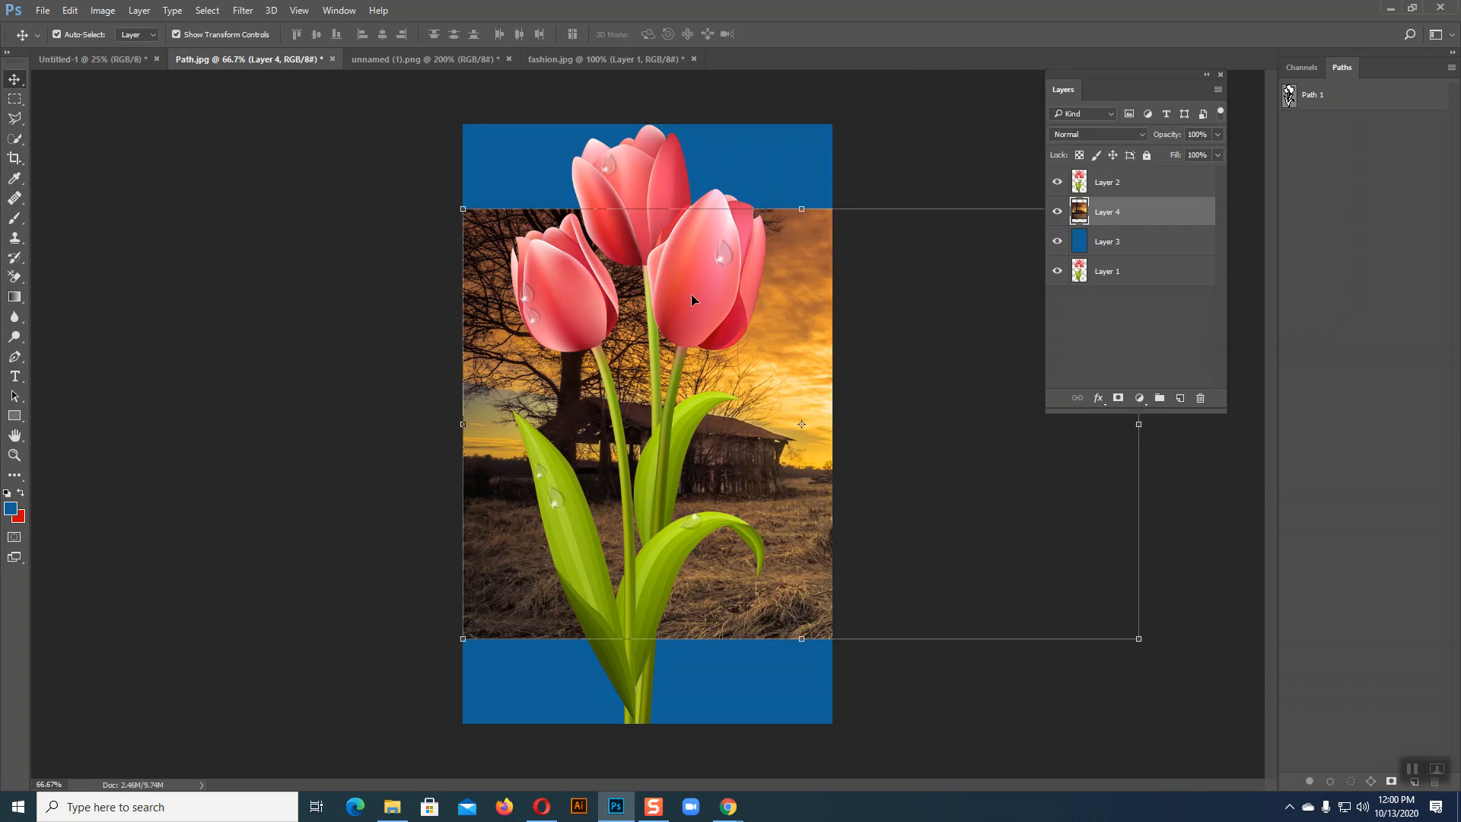
left_click_drag(462, 208, 259, 90)
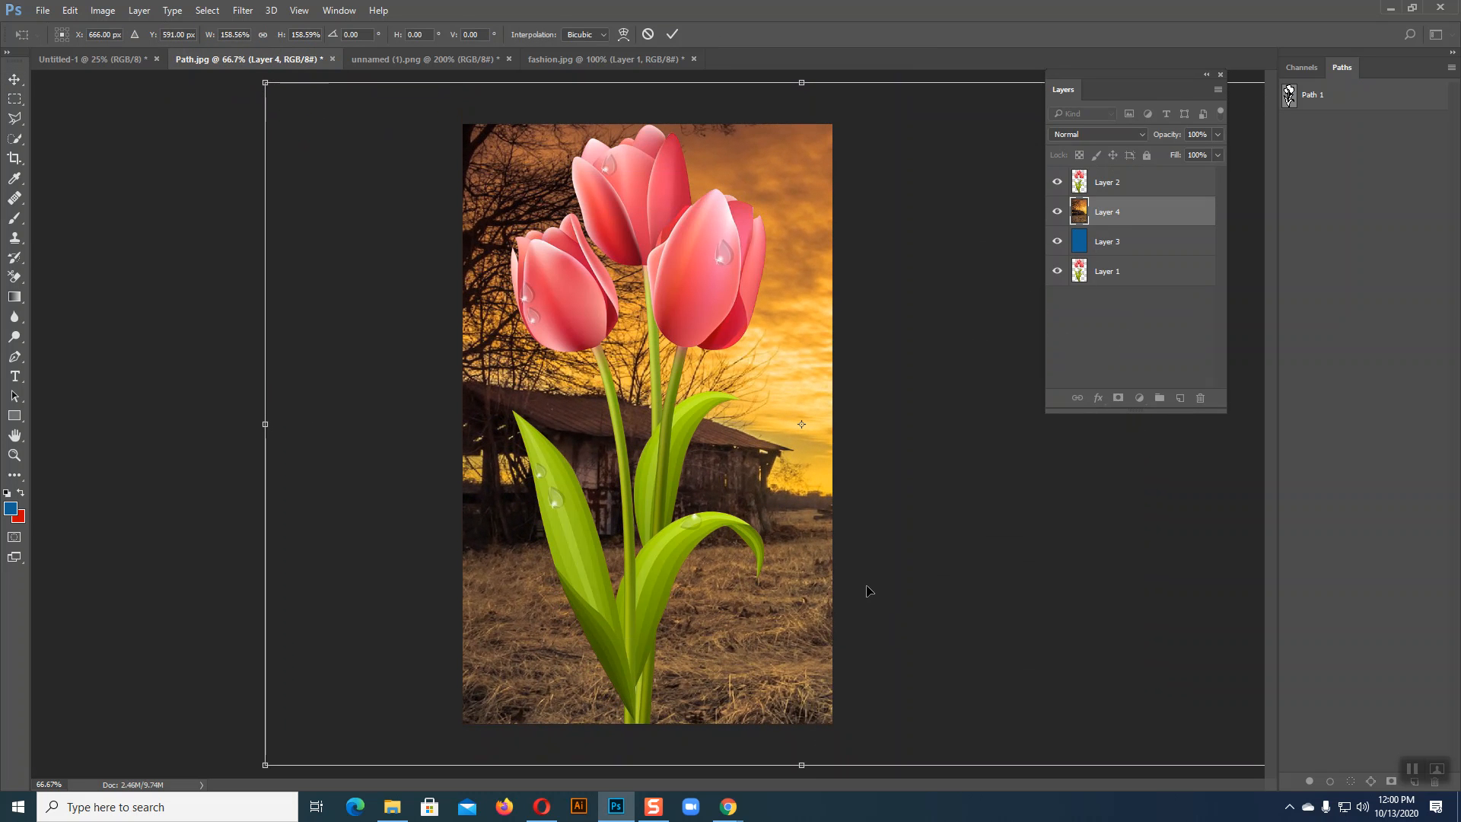
key("Return")
left_click(1013, 630)
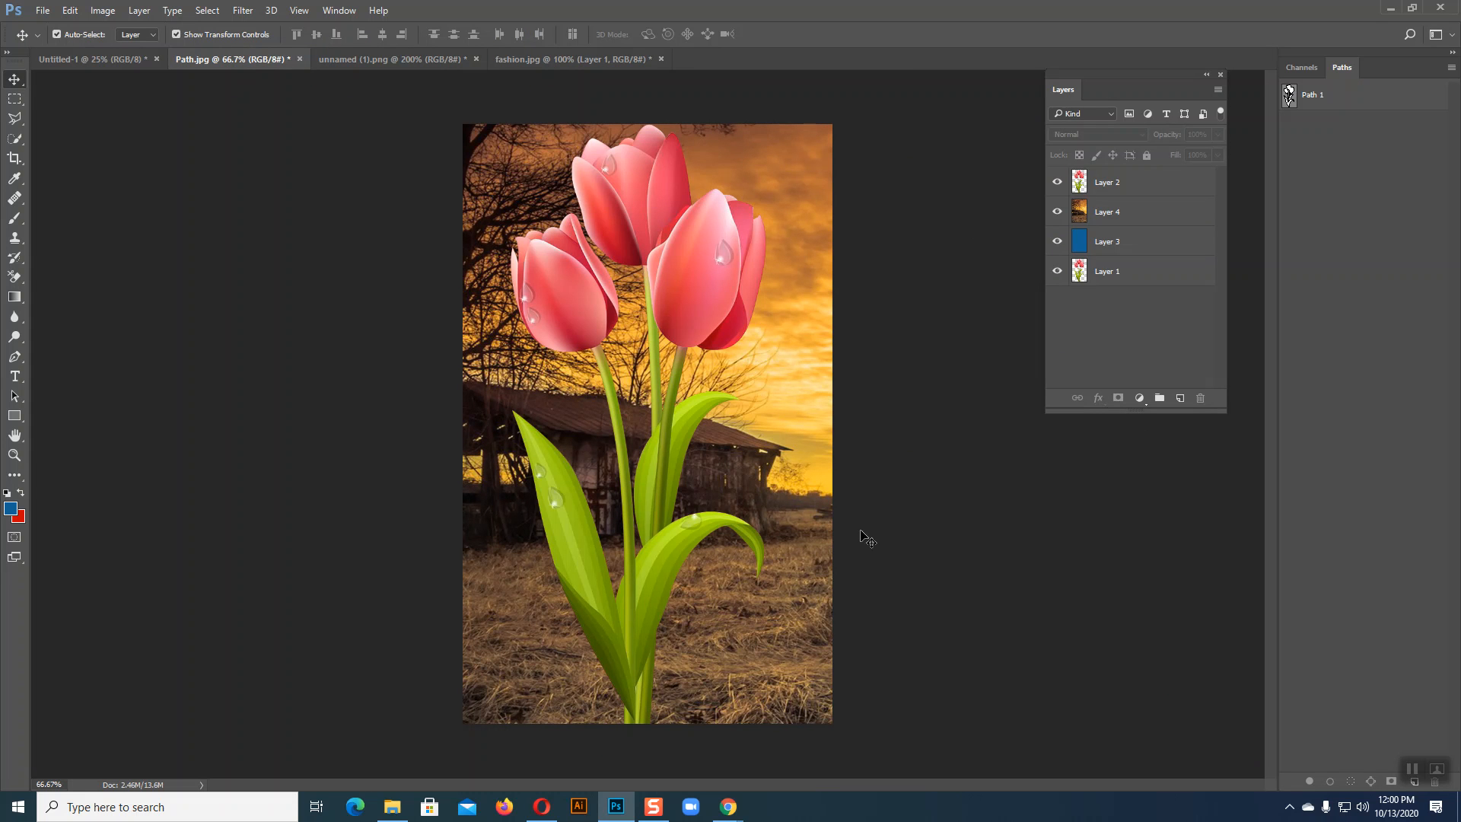
left_click(1117, 188)
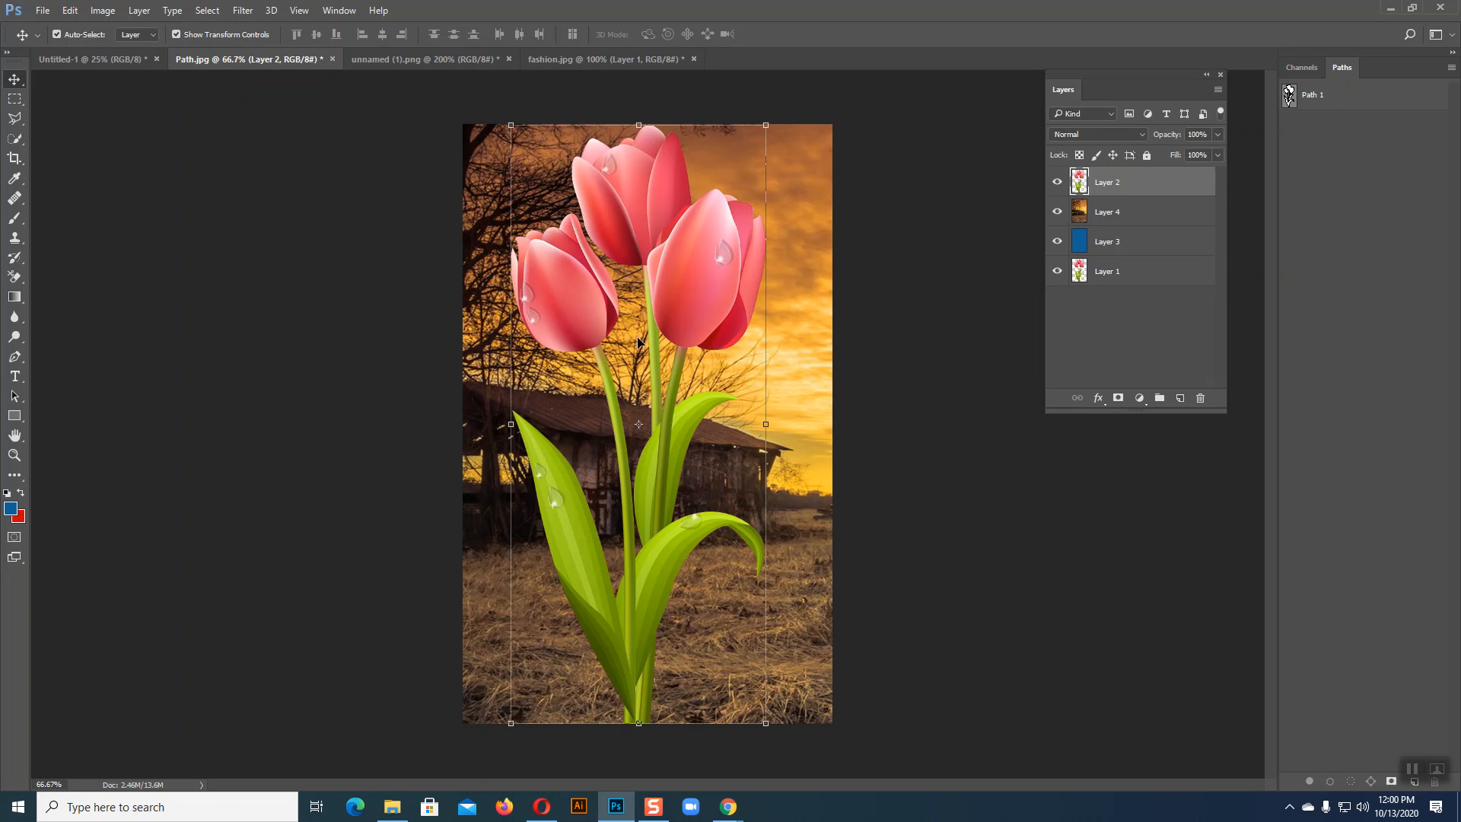
Open the original imgbin-tulip-flower-long-flower image from the Desktop
left_click(43, 11)
left_click(50, 41)
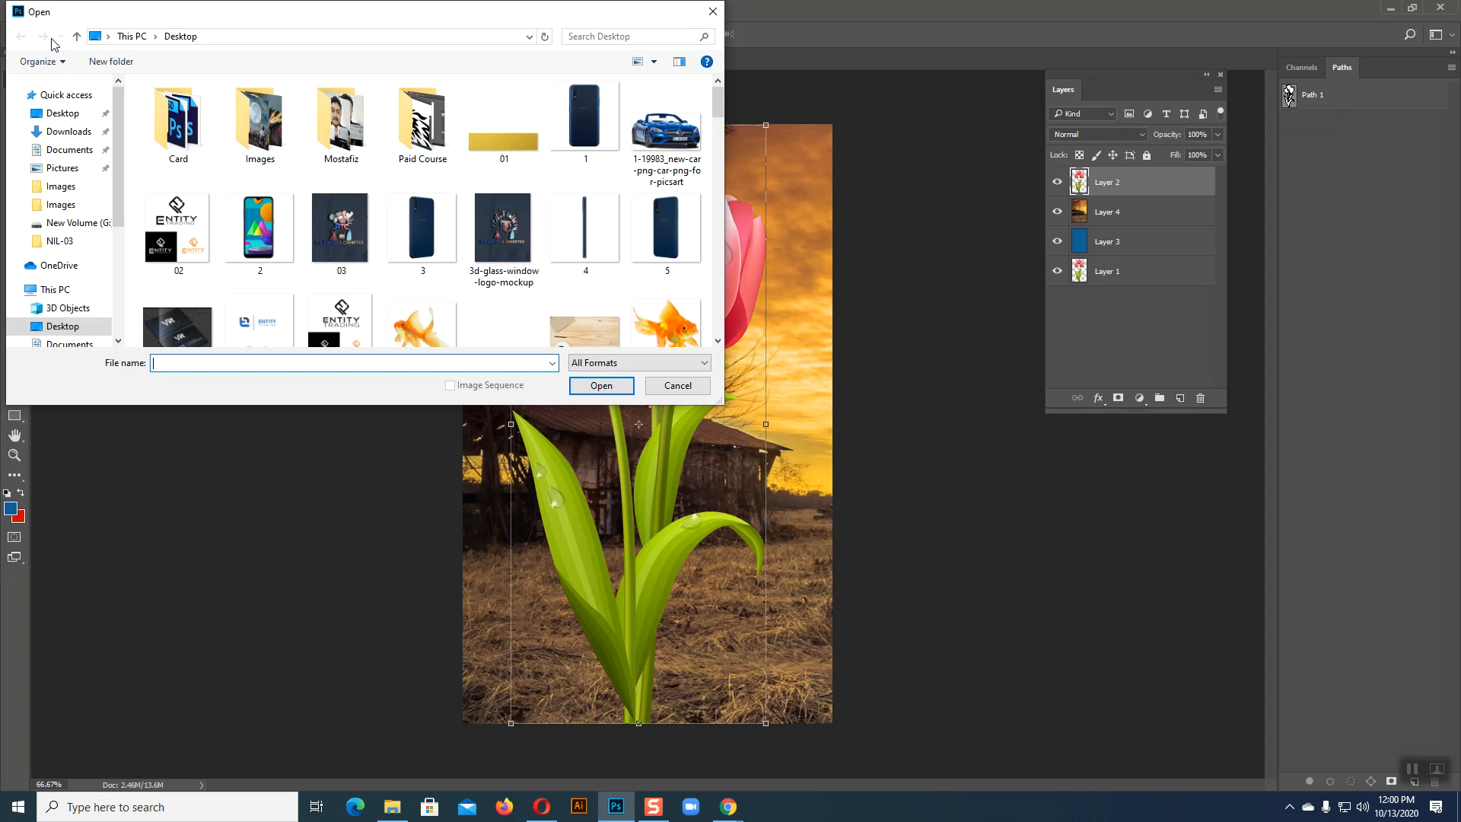
scroll(609, 226, "down", 15)
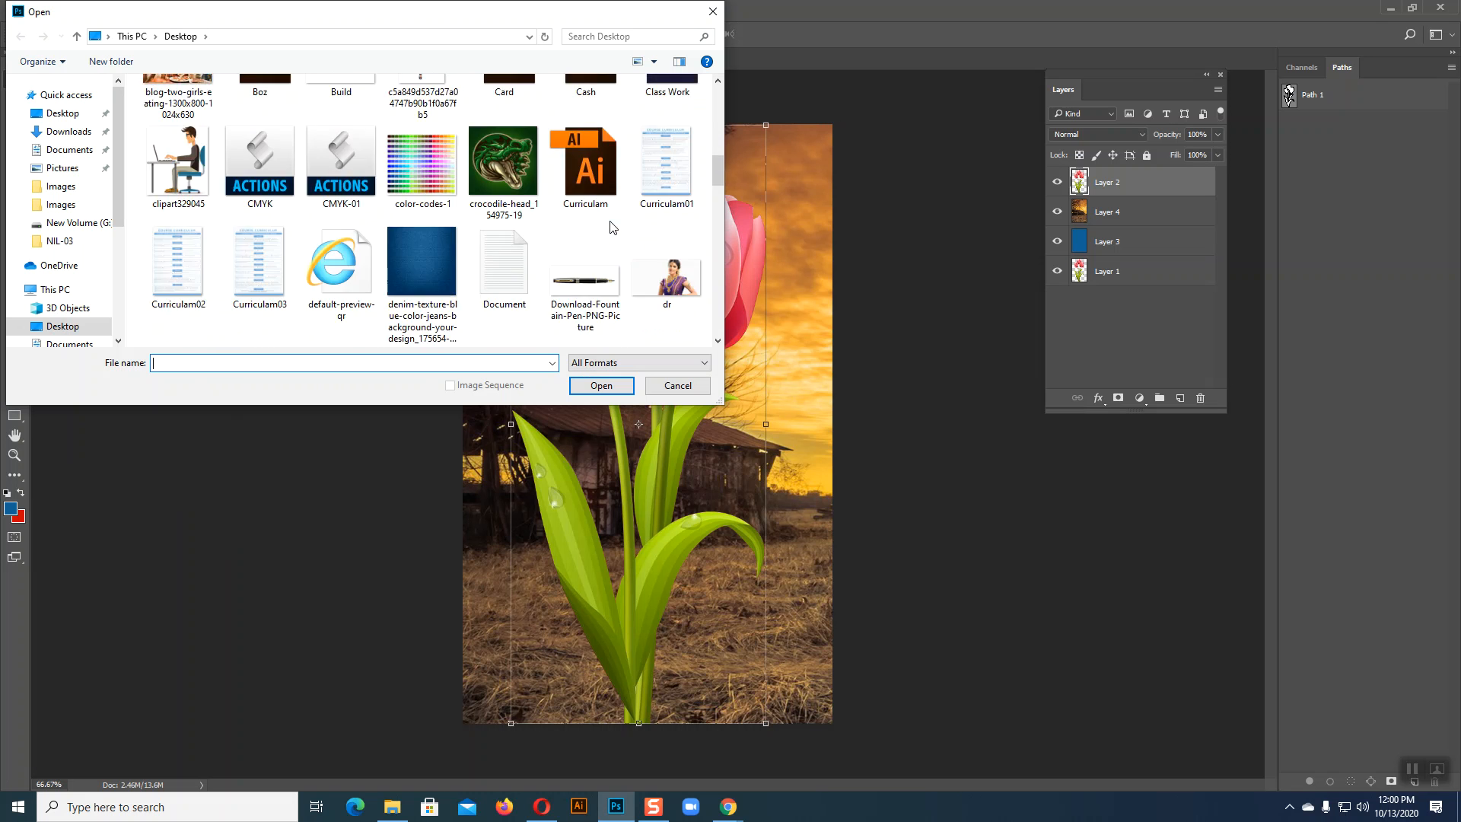
scroll(610, 226, "up", 1)
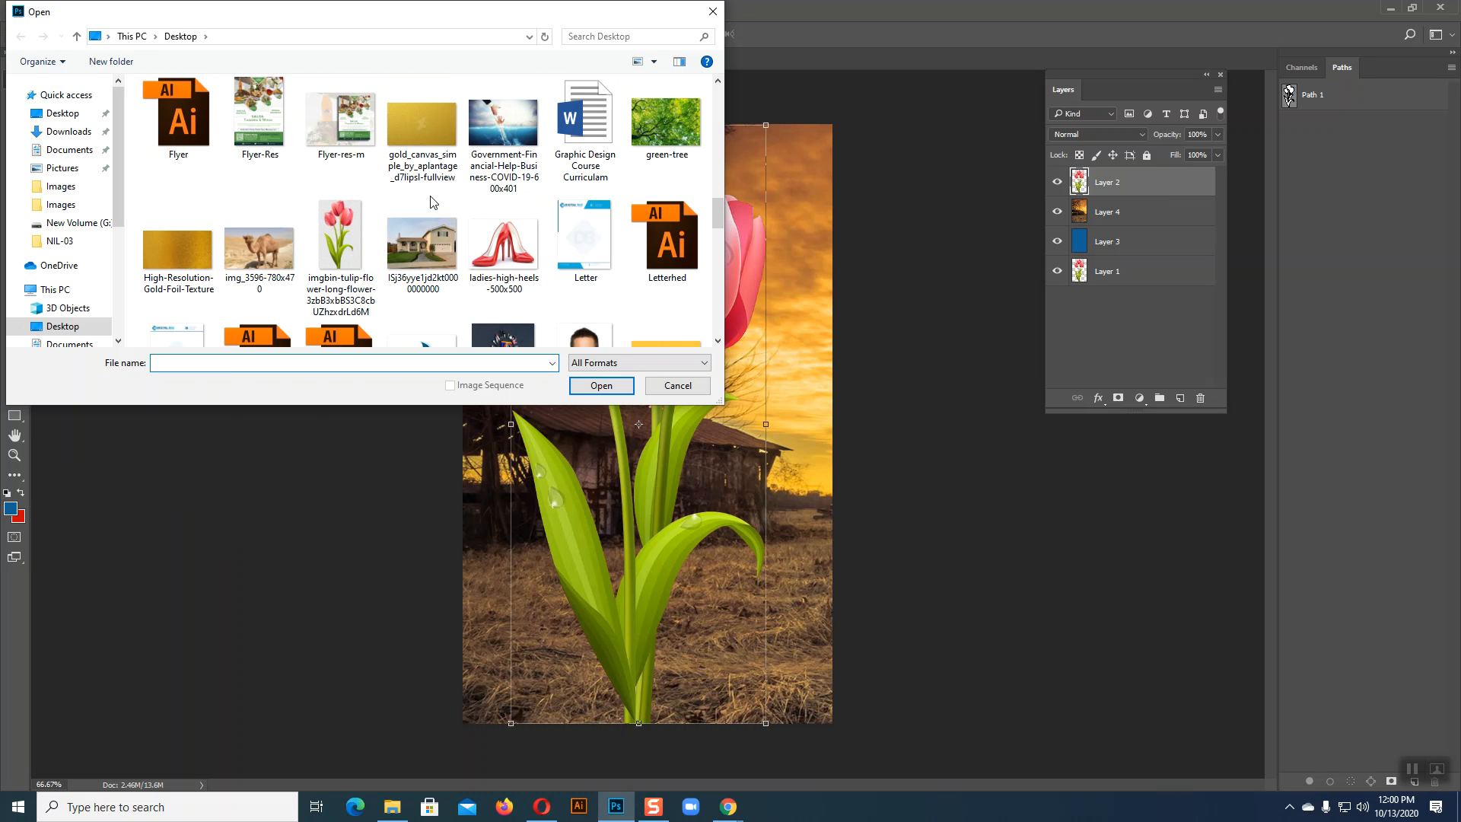
left_click(340, 252)
left_click(592, 386)
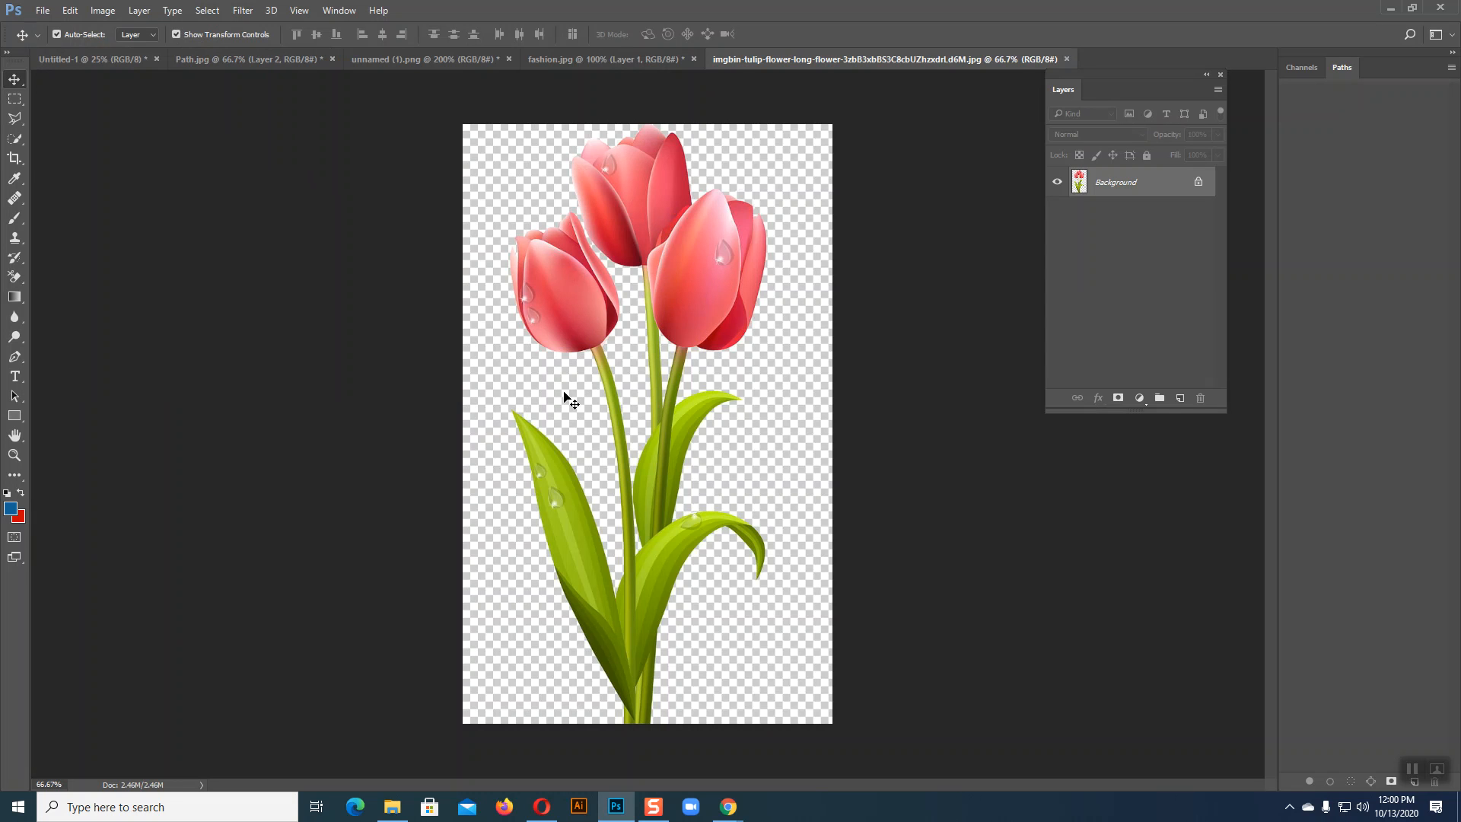
Select the tulips with the Quick Selection tool, enabling Sample All Layers, and copy them to a new layer
left_click(14, 138)
left_click(65, 142)
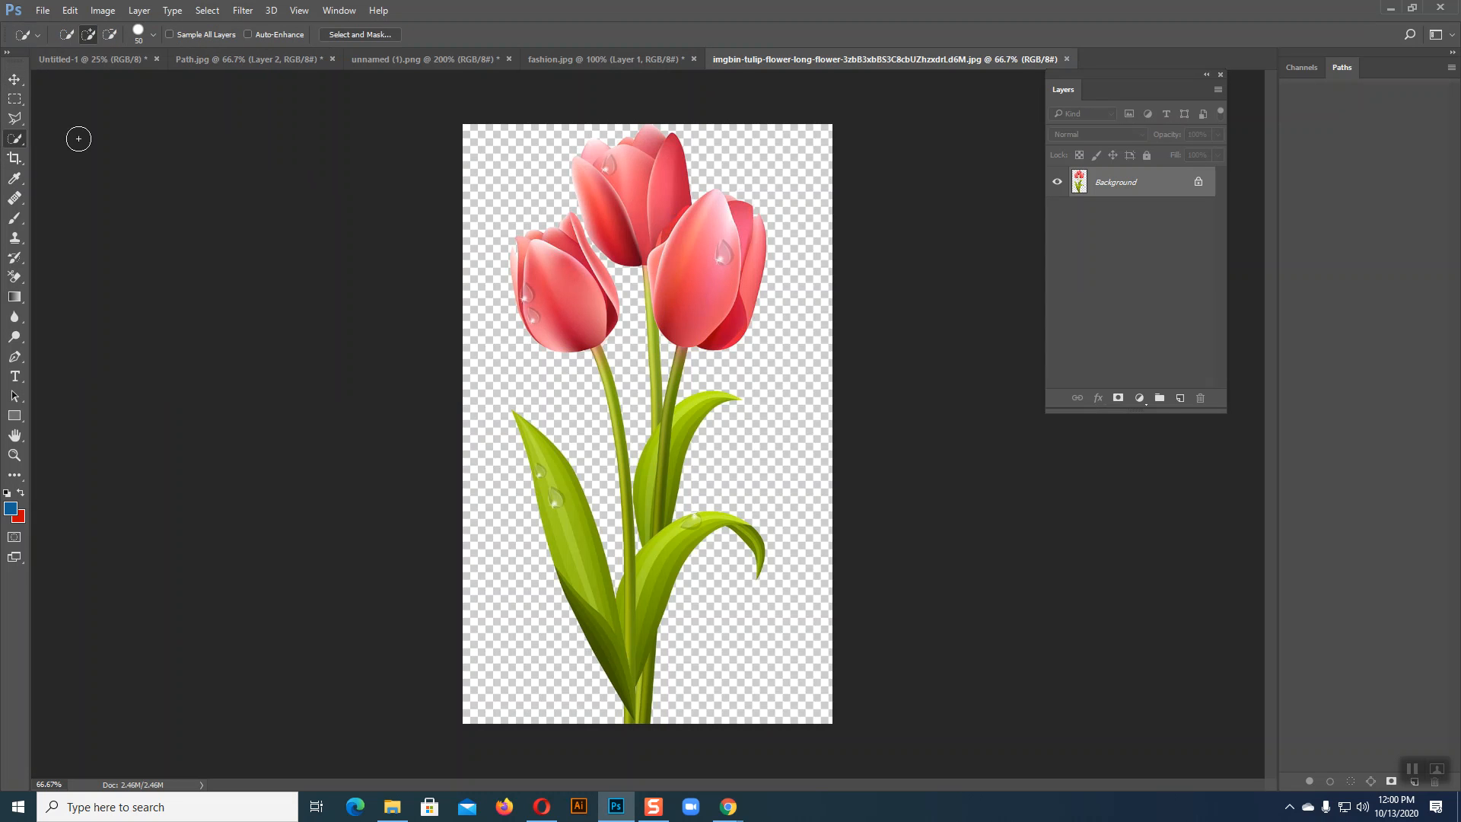
mouse_move(662, 158)
left_mouse_down()
mouse_move(667, 336)
mouse_move(621, 665)
mouse_move(557, 456)
mouse_move(622, 479)
mouse_move(605, 337)
mouse_move(577, 270)
mouse_move(626, 182)
left_mouse_up()
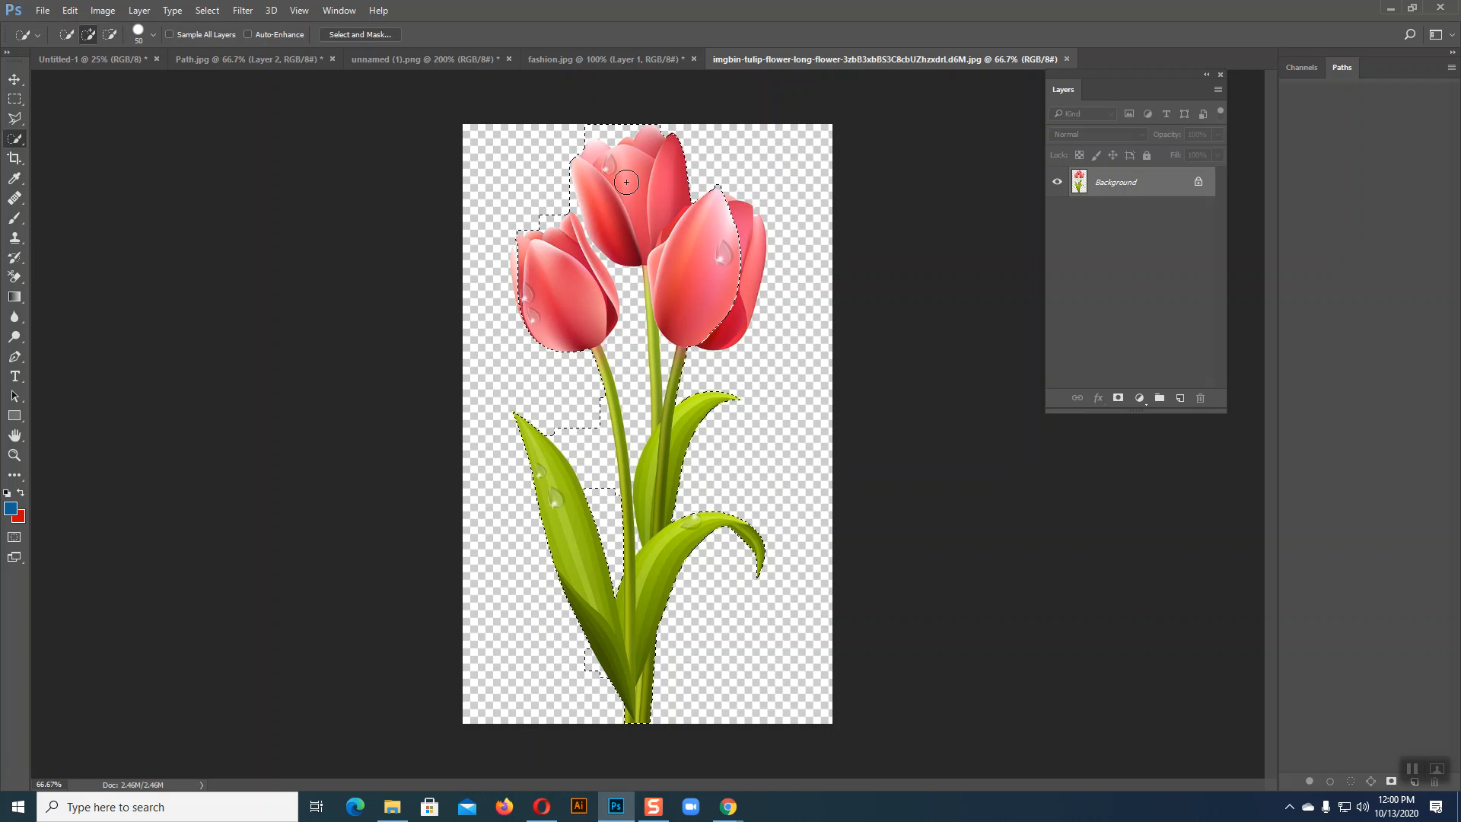
left_click(169, 34)
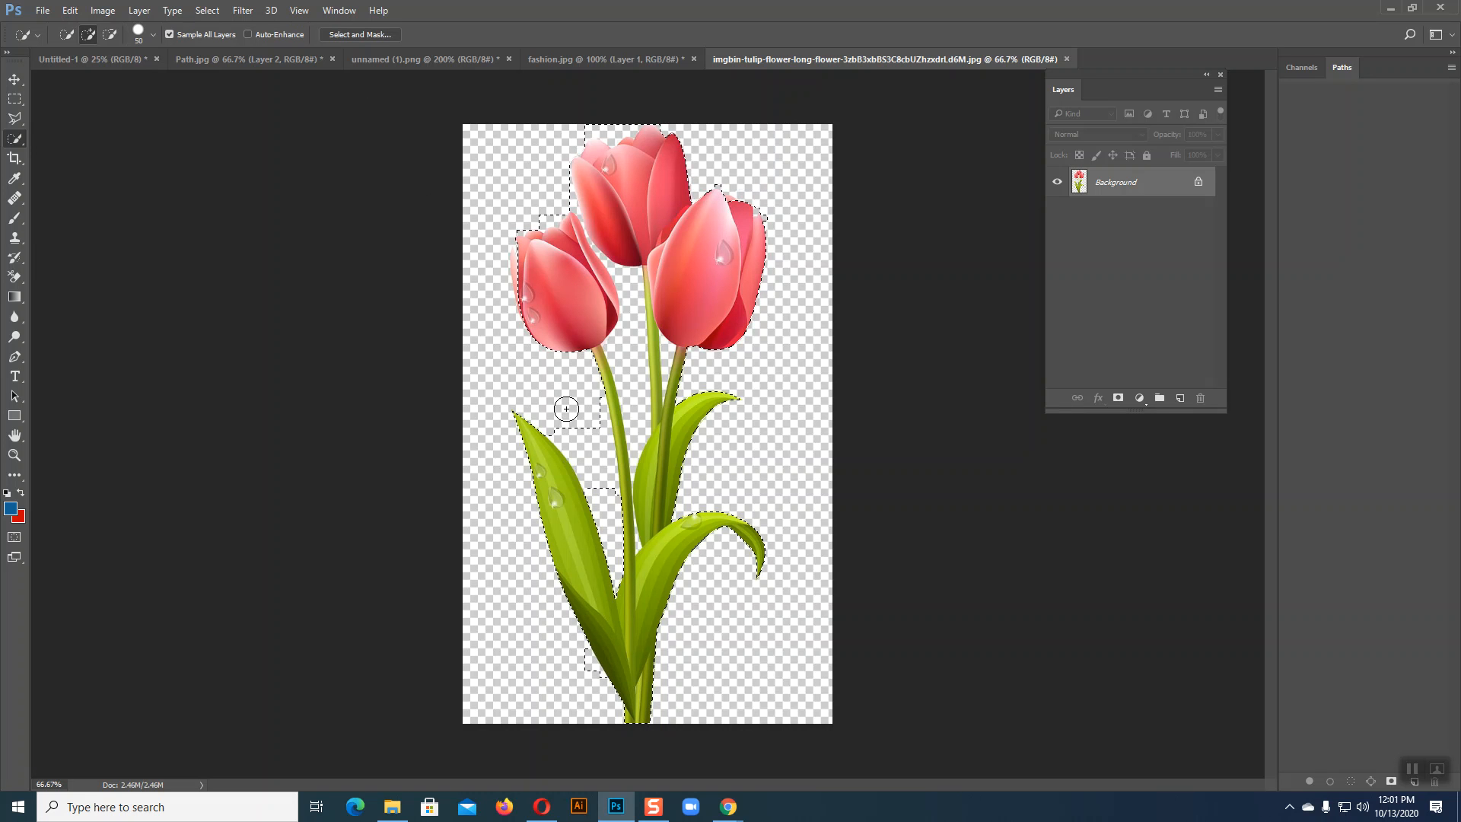
mouse_move(572, 424)
left_mouse_down()
mouse_move(592, 467)
mouse_move(558, 421)
mouse_move(589, 475)
mouse_move(592, 407)
left_mouse_up()
key("ctrl+j")
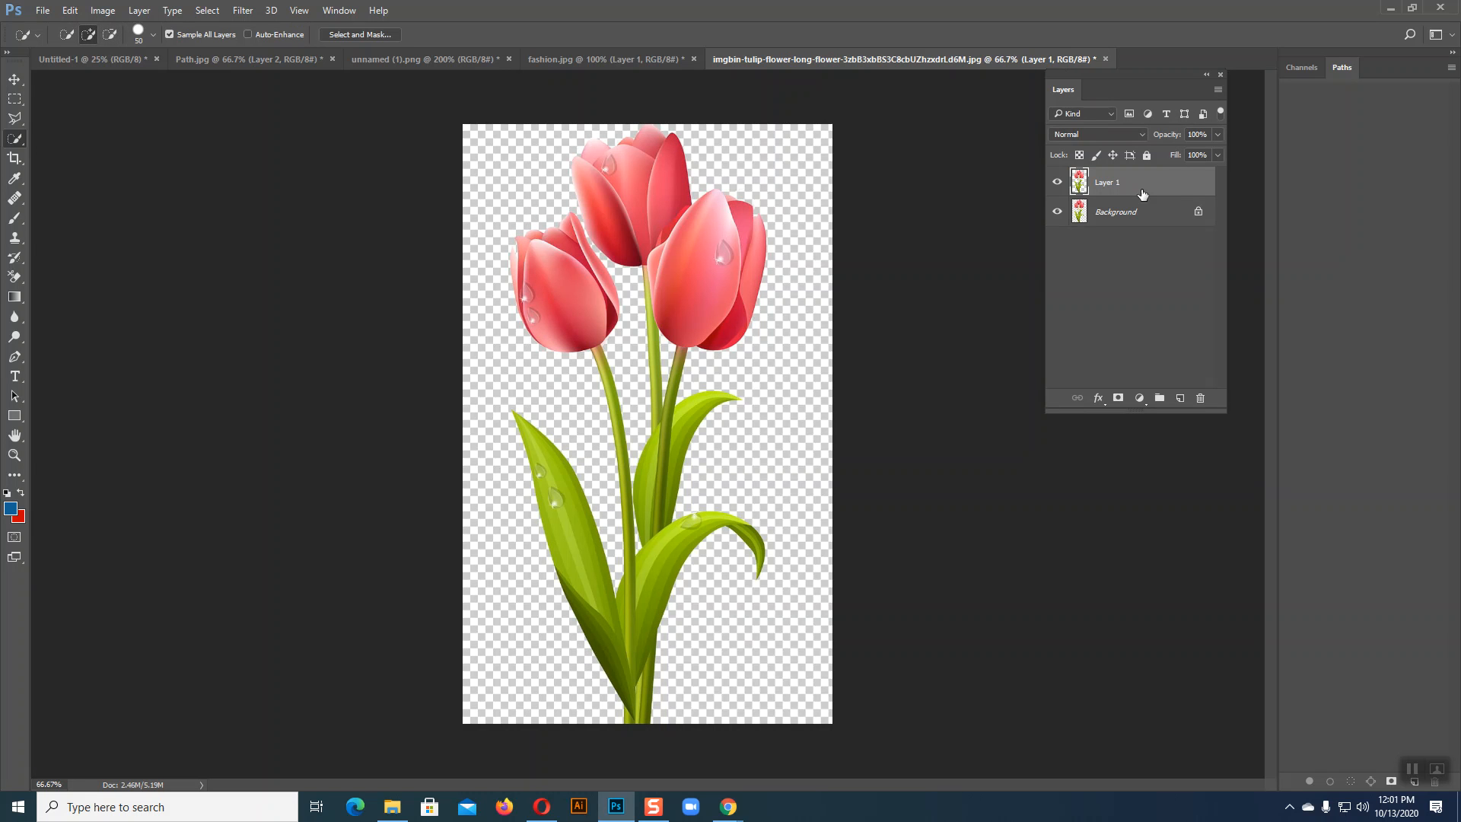
Add a new layer between the Background and the tulip cutout and fill it with the blue foreground color
left_click(1105, 216)
left_click(1179, 397)
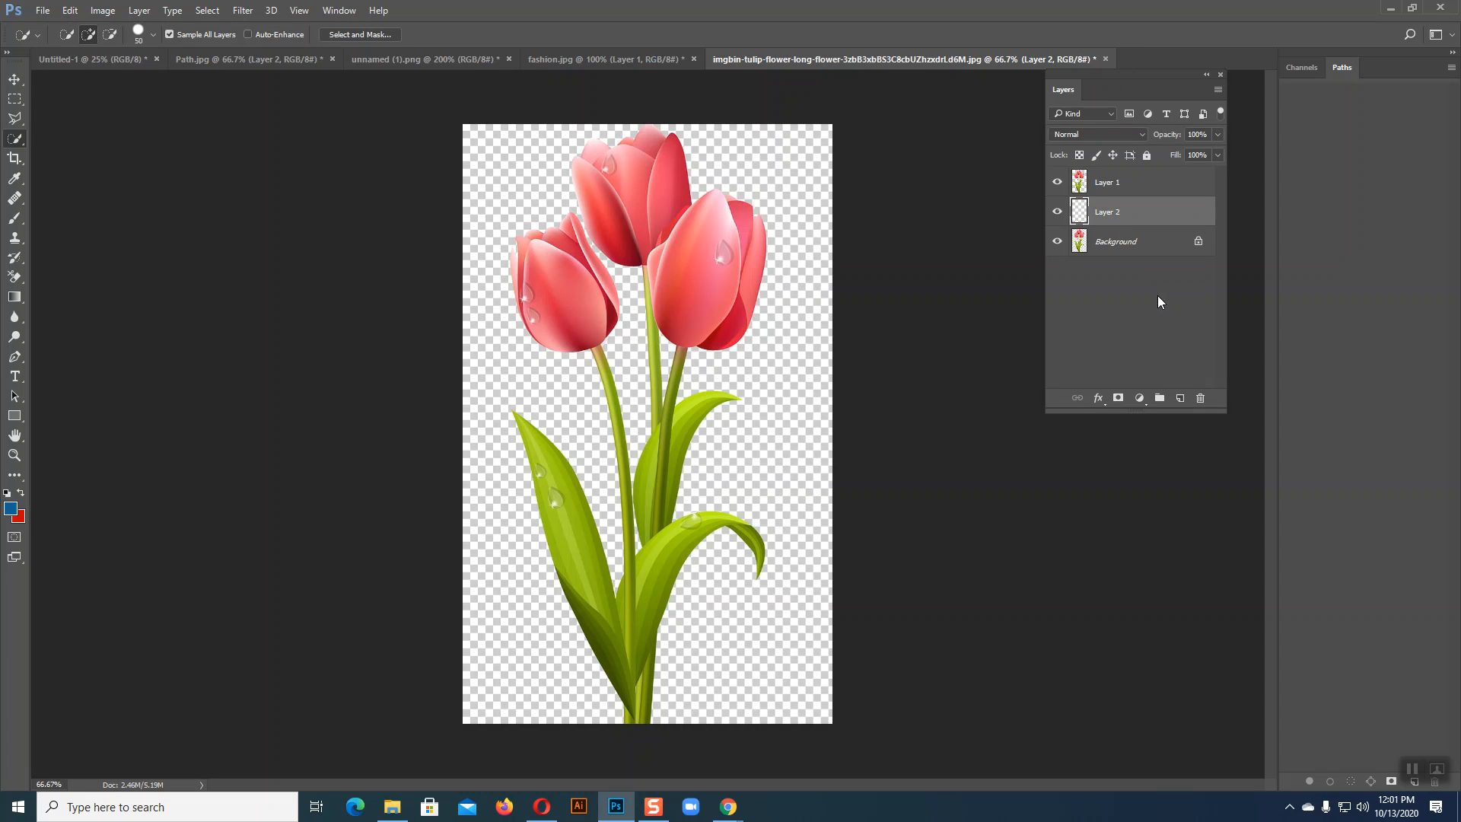
key("alt+BackSpace")
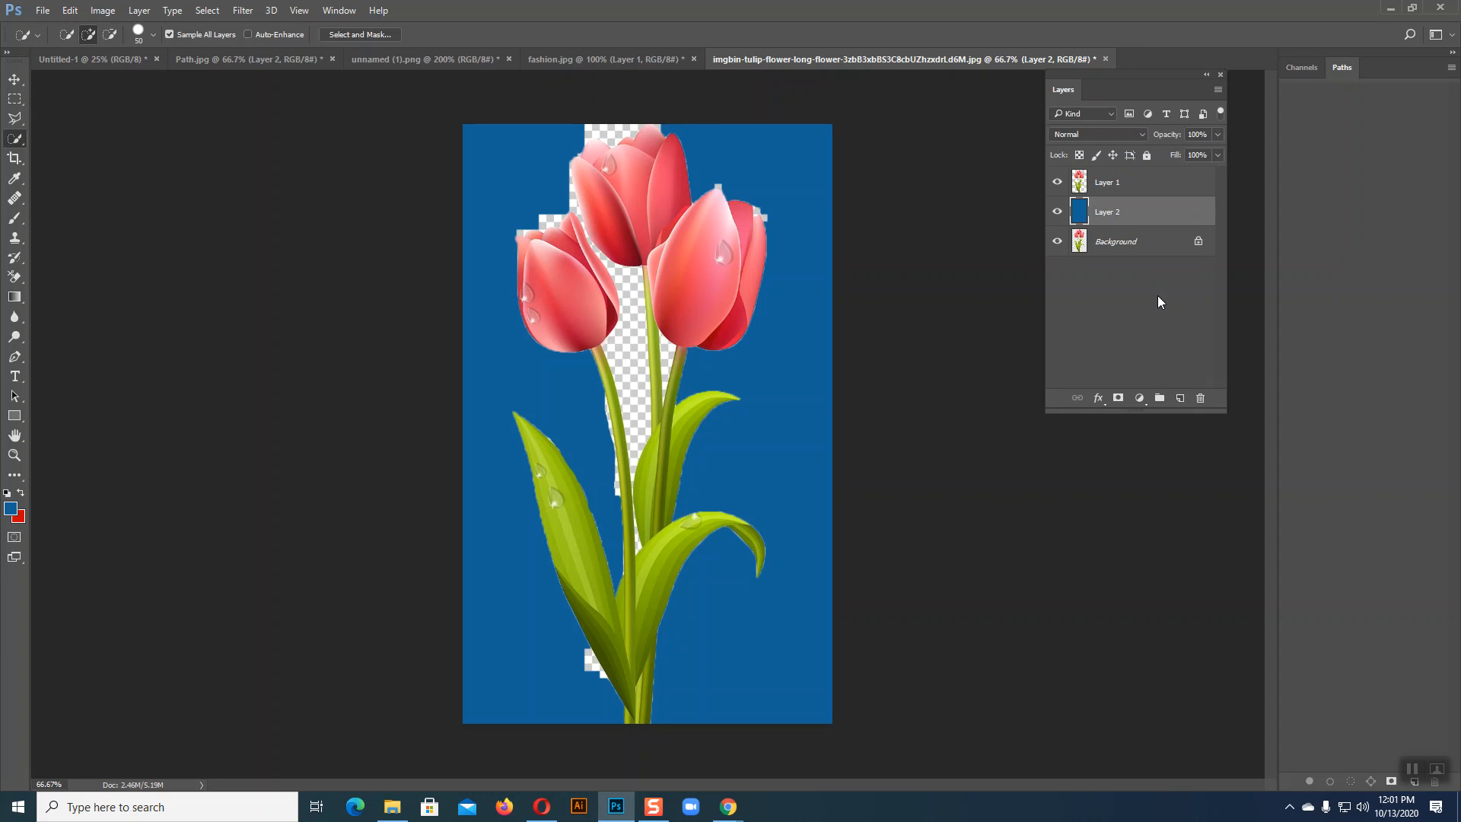
Examine the edges of the large leaf in the Quick Selection cutout at 400%
left_click(15, 79)
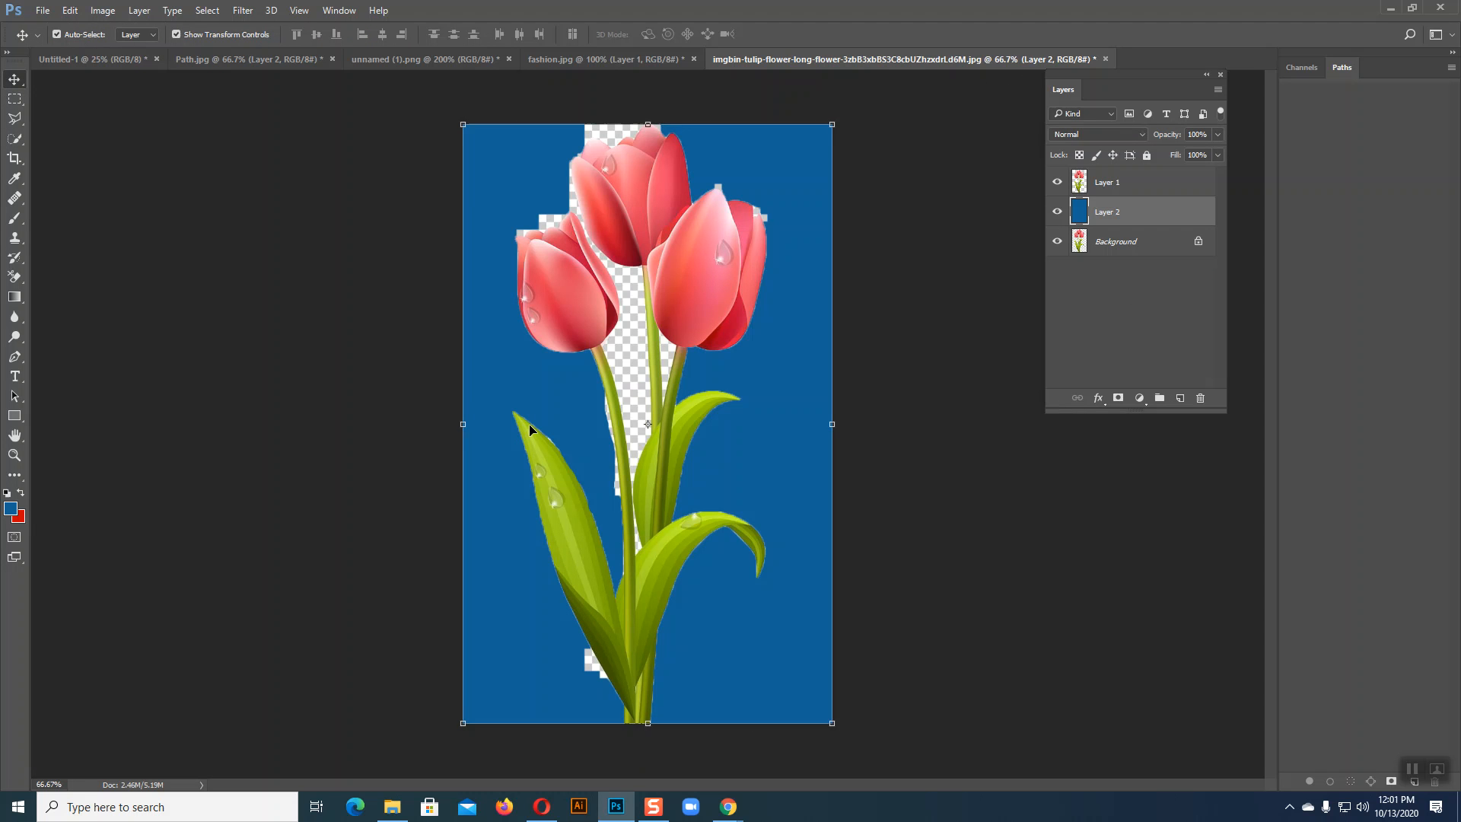
key("ctrl+plus")
key("ctrl+plus")
key("ctrl+plus")
key("ctrl+plus")
left_click_drag(609, 598, 1179, 46)
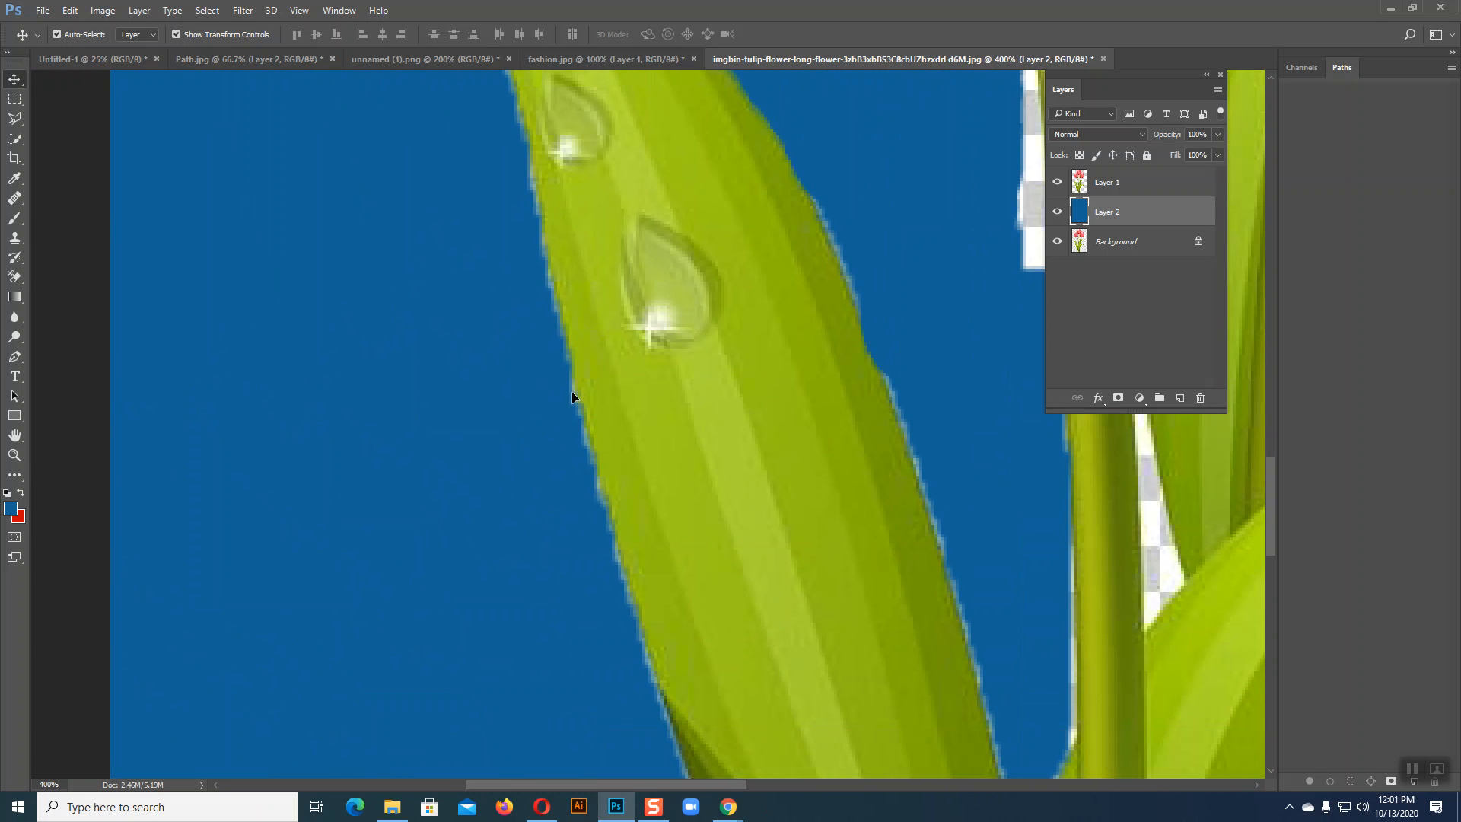
scroll(648, 680, "down", 10)
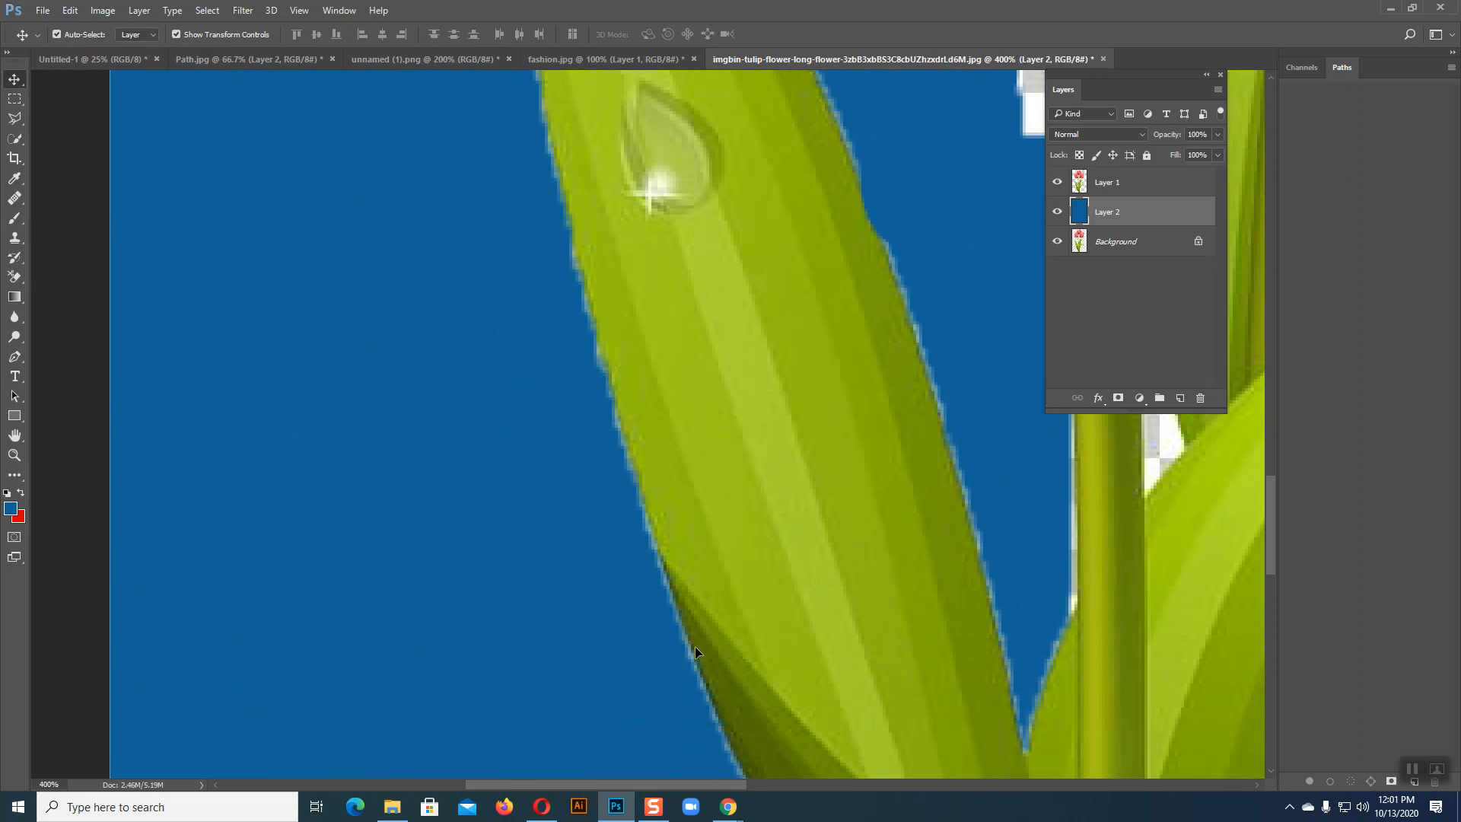
scroll(719, 640, "down", 3)
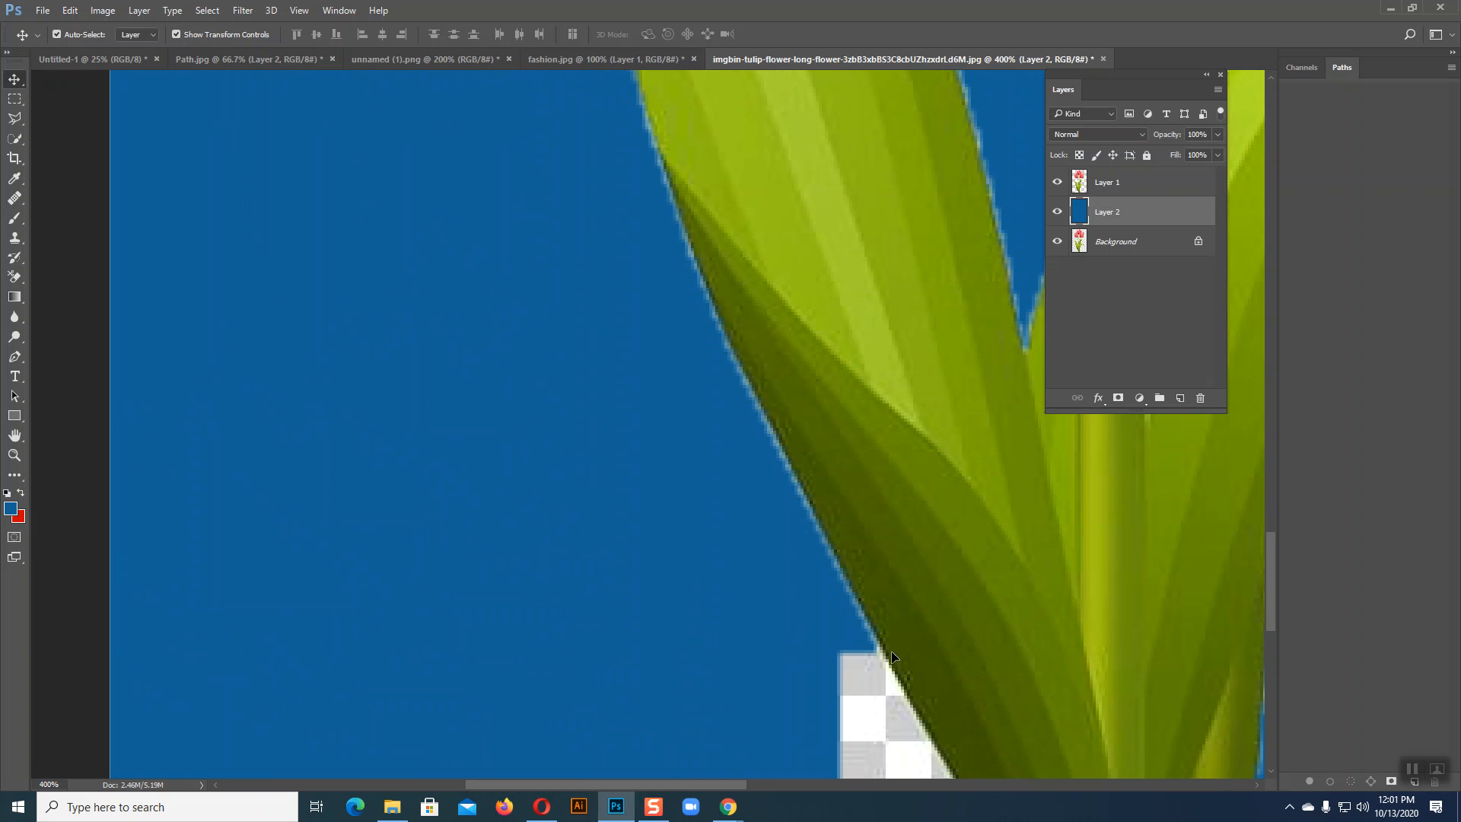
Examine the stem, leaf and petal edges of the path cutout in Path.jpg at 300%
left_click(560, 60)
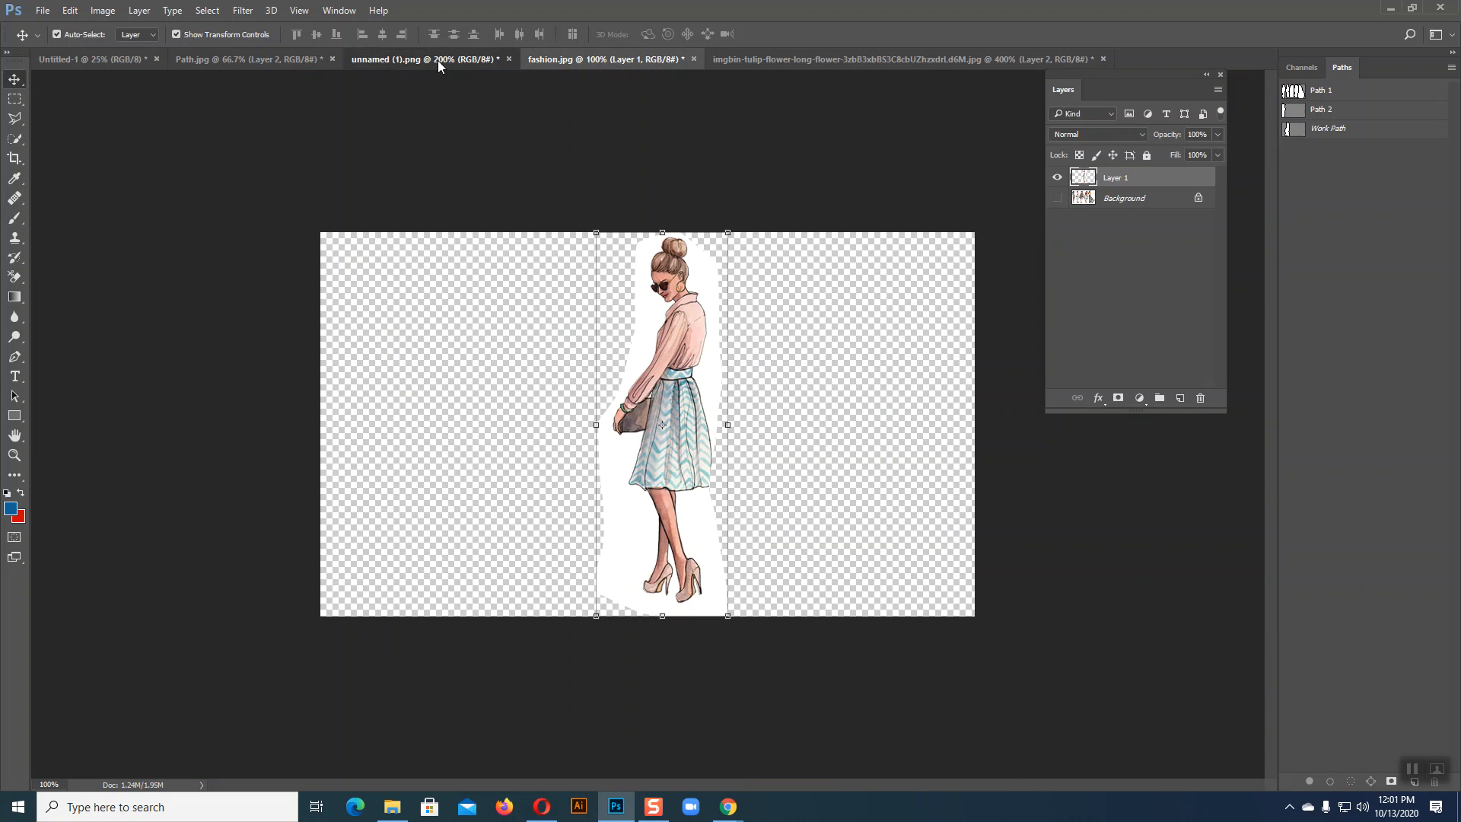
left_click(437, 61)
left_click(301, 58)
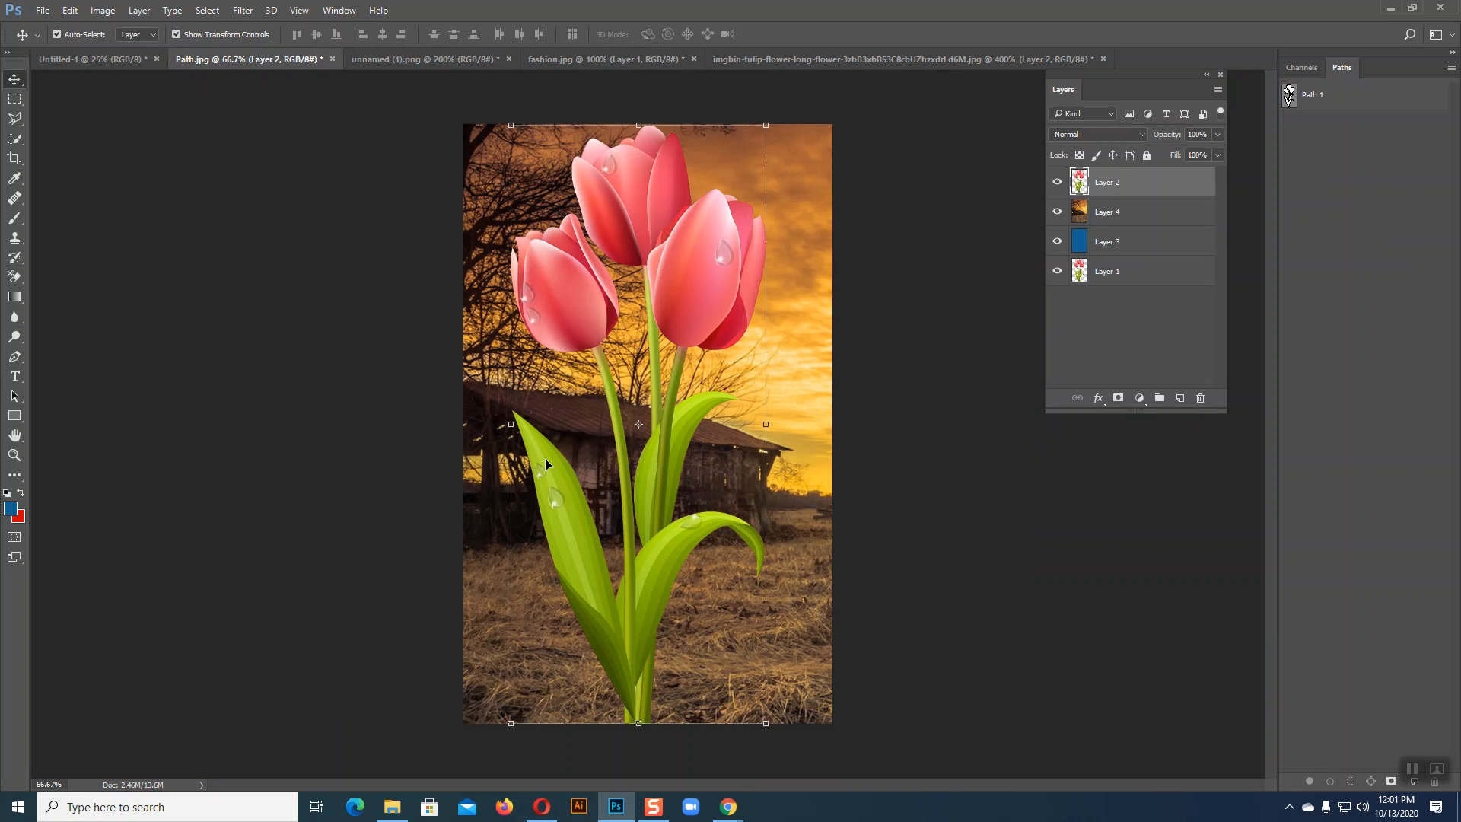
key("ctrl+plus")
key("ctrl+plus")
key("ctrl+plus")
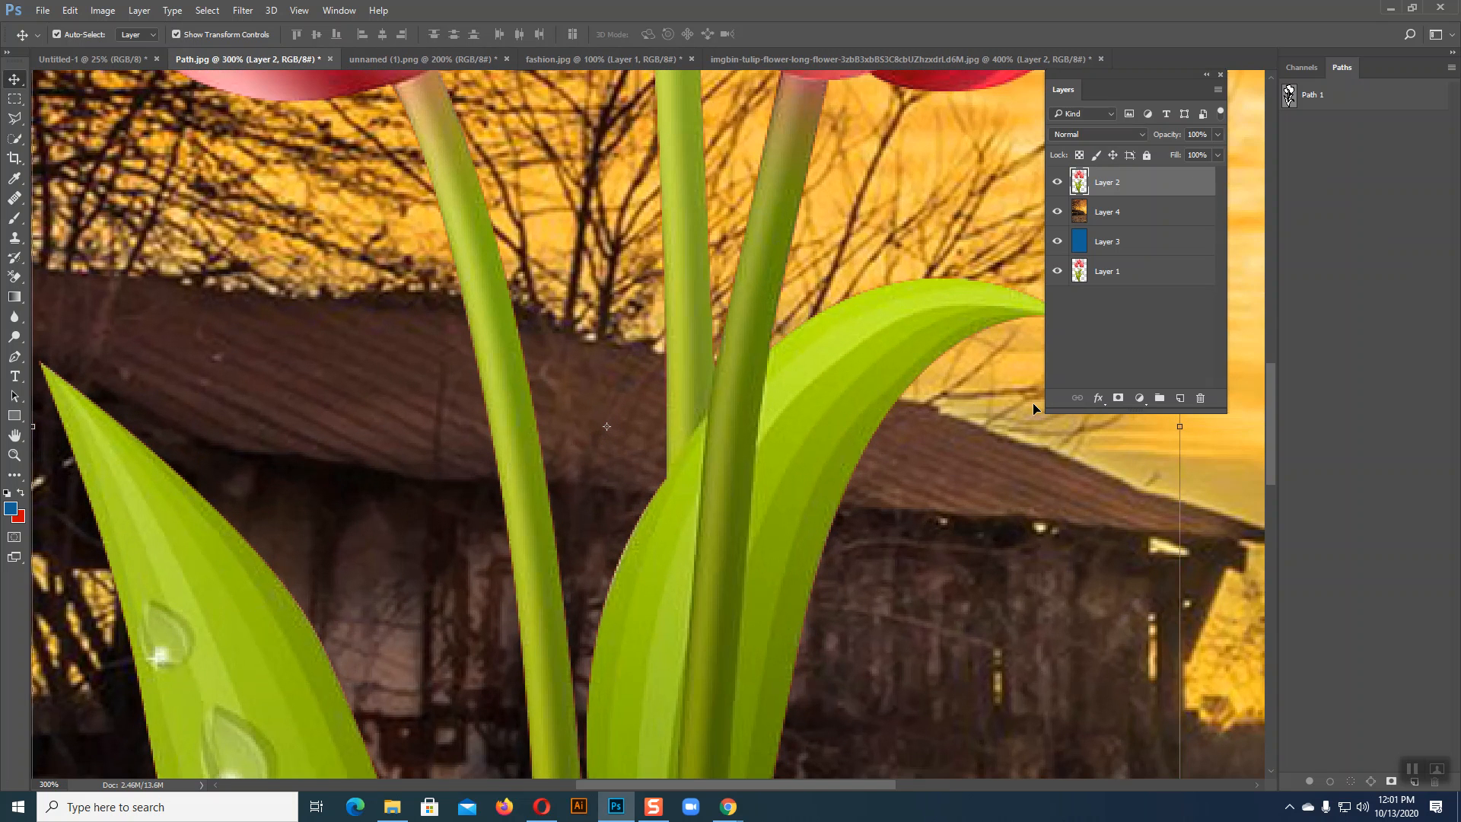
scroll(796, 410, "up", 10)
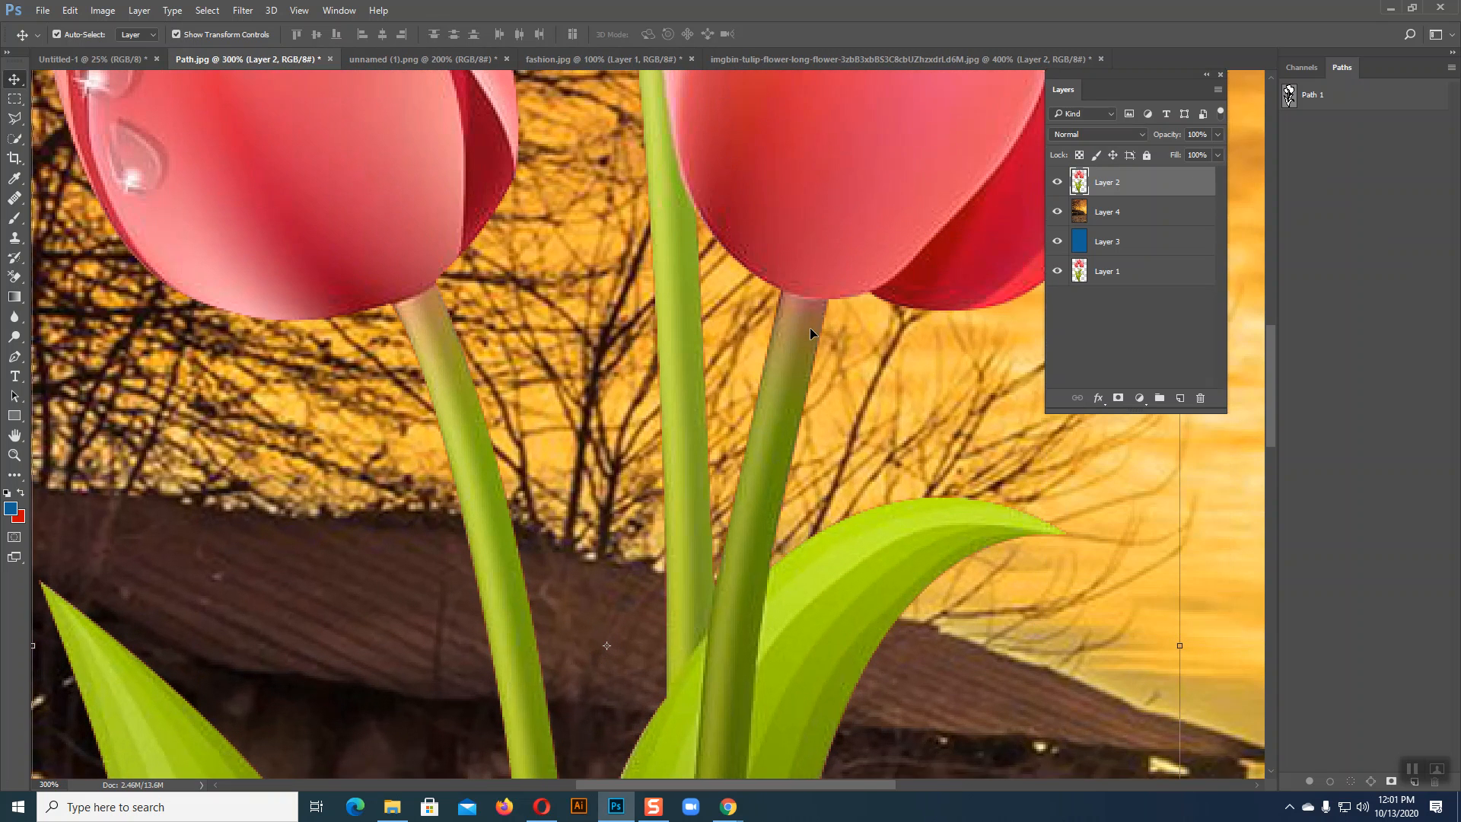
scroll(810, 328, "up", 6)
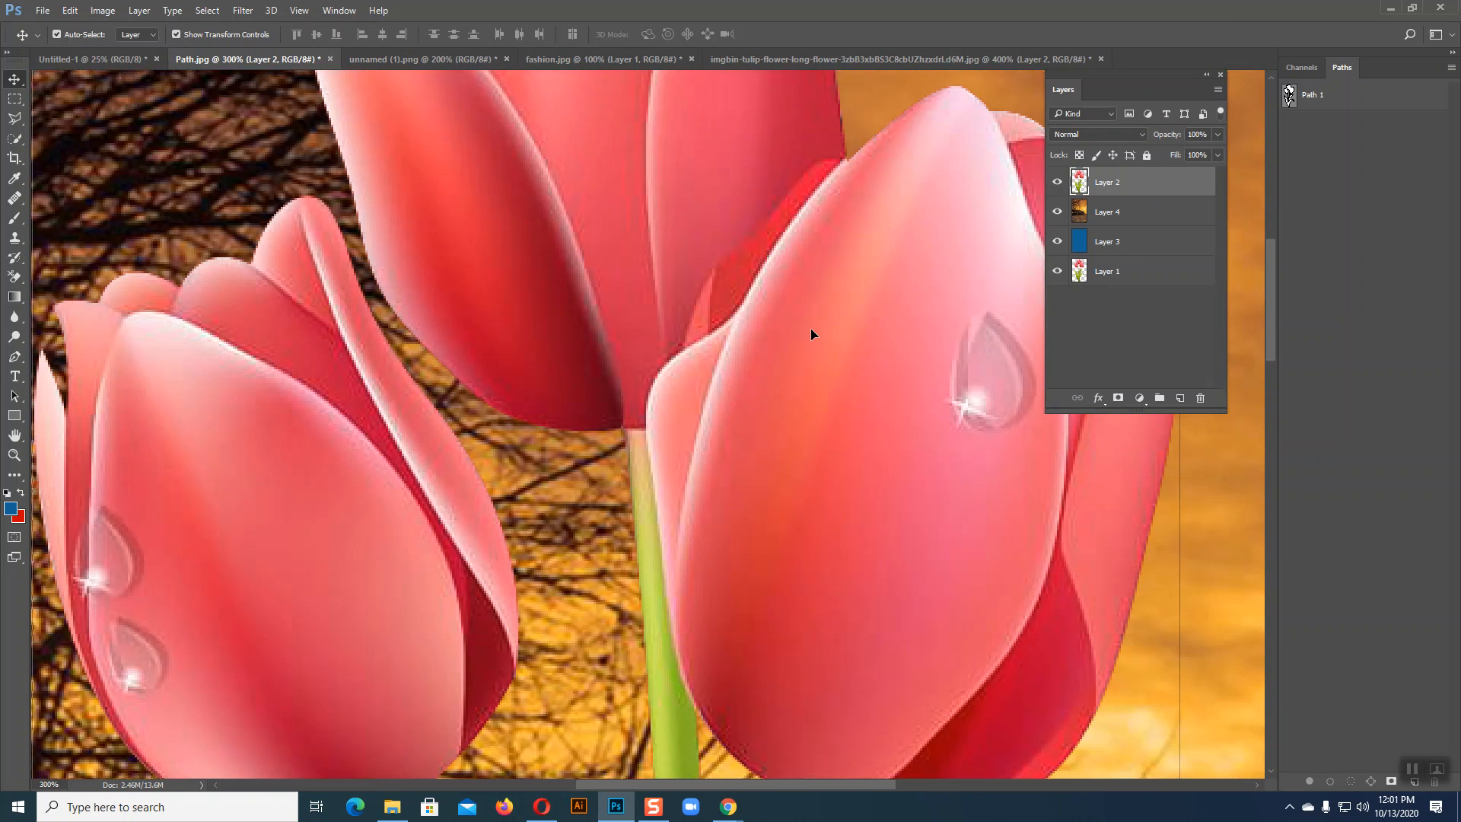
scroll(810, 329, "up", 2)
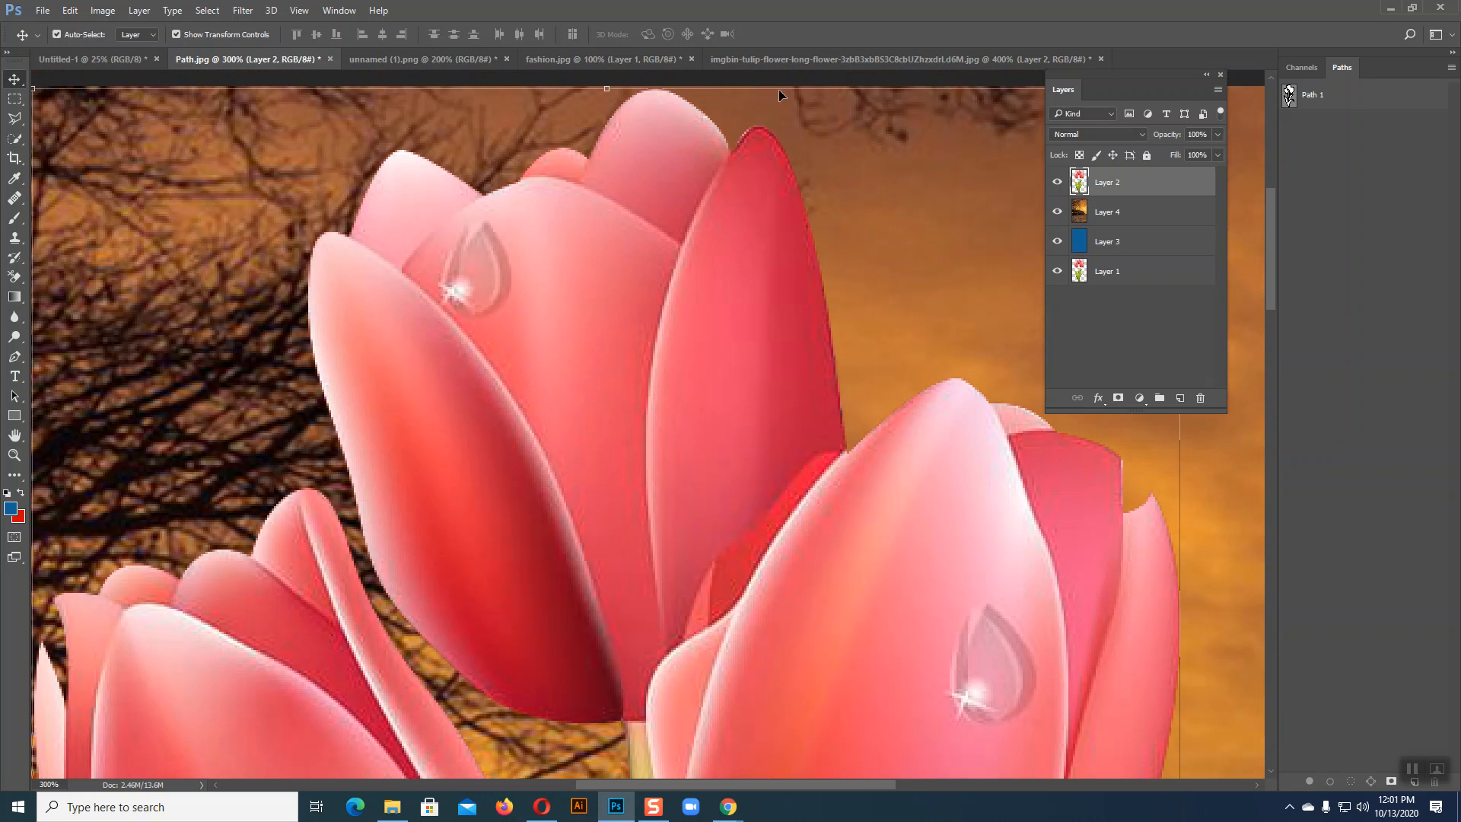
Compare the Quick Selection cutout with the path cutout as whole images, and inspect the Quick Selection stems at 300%
left_click(883, 60)
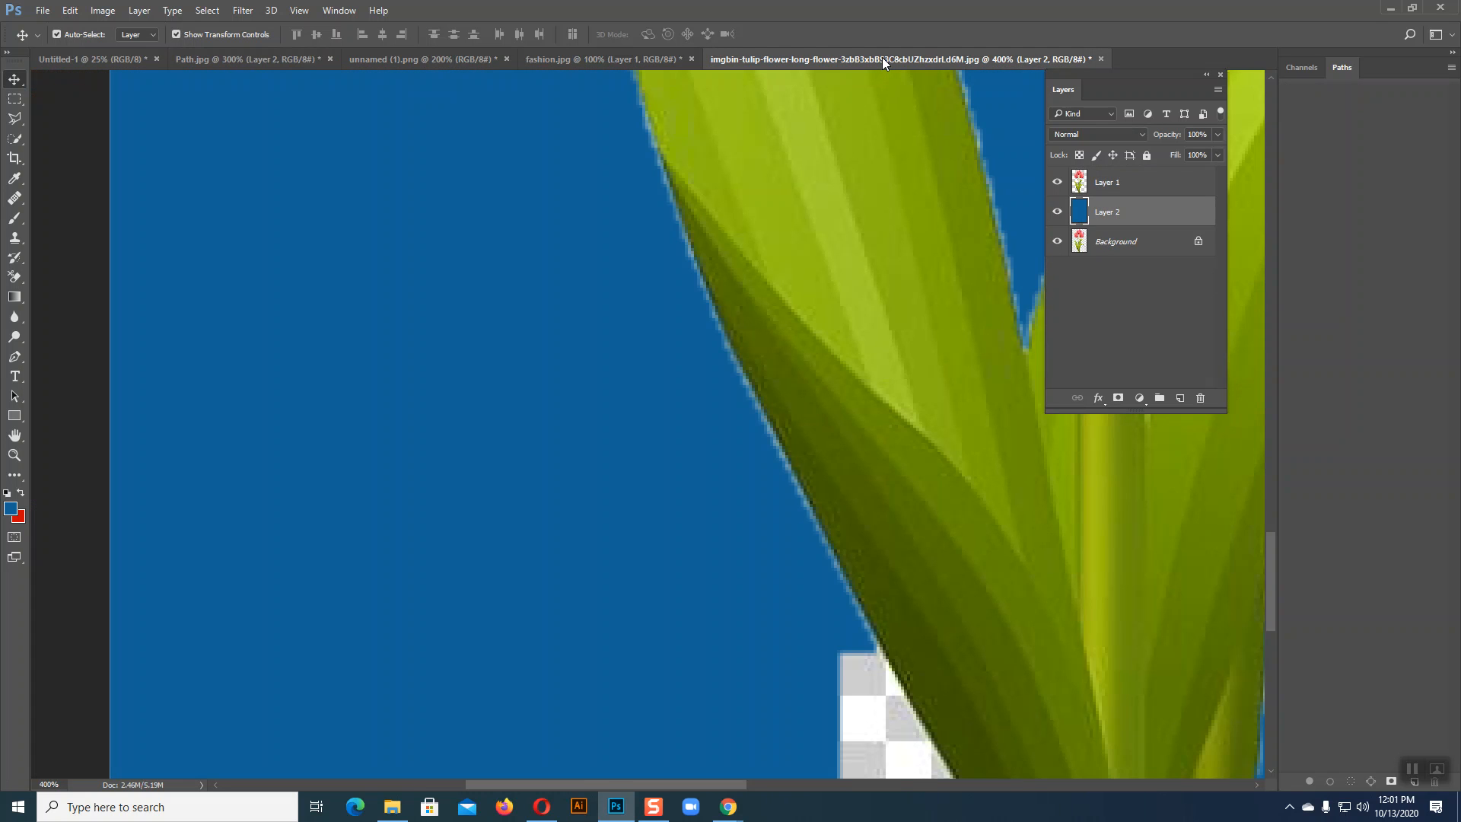
key("ctrl+0")
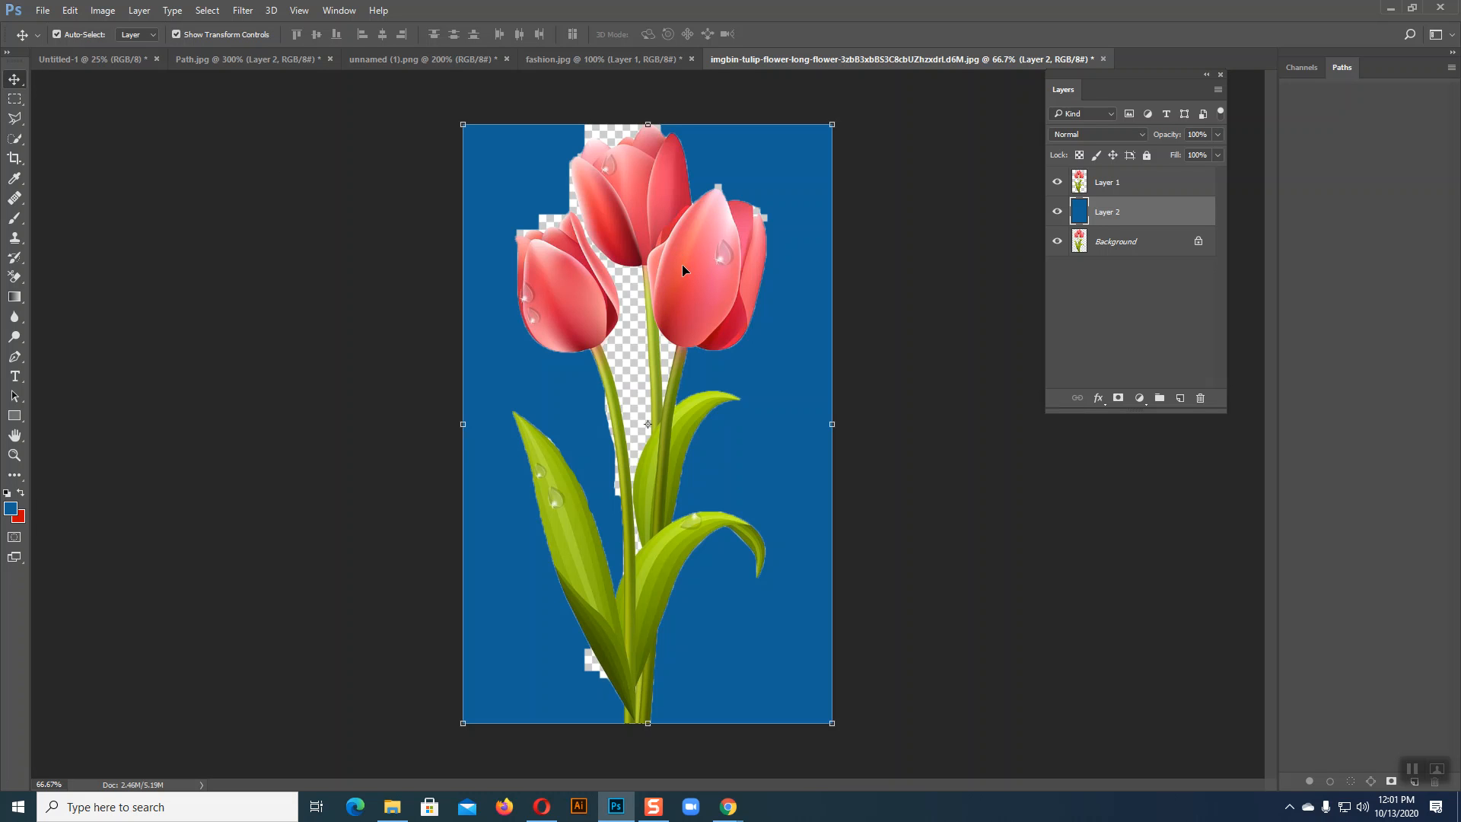
left_click(294, 59)
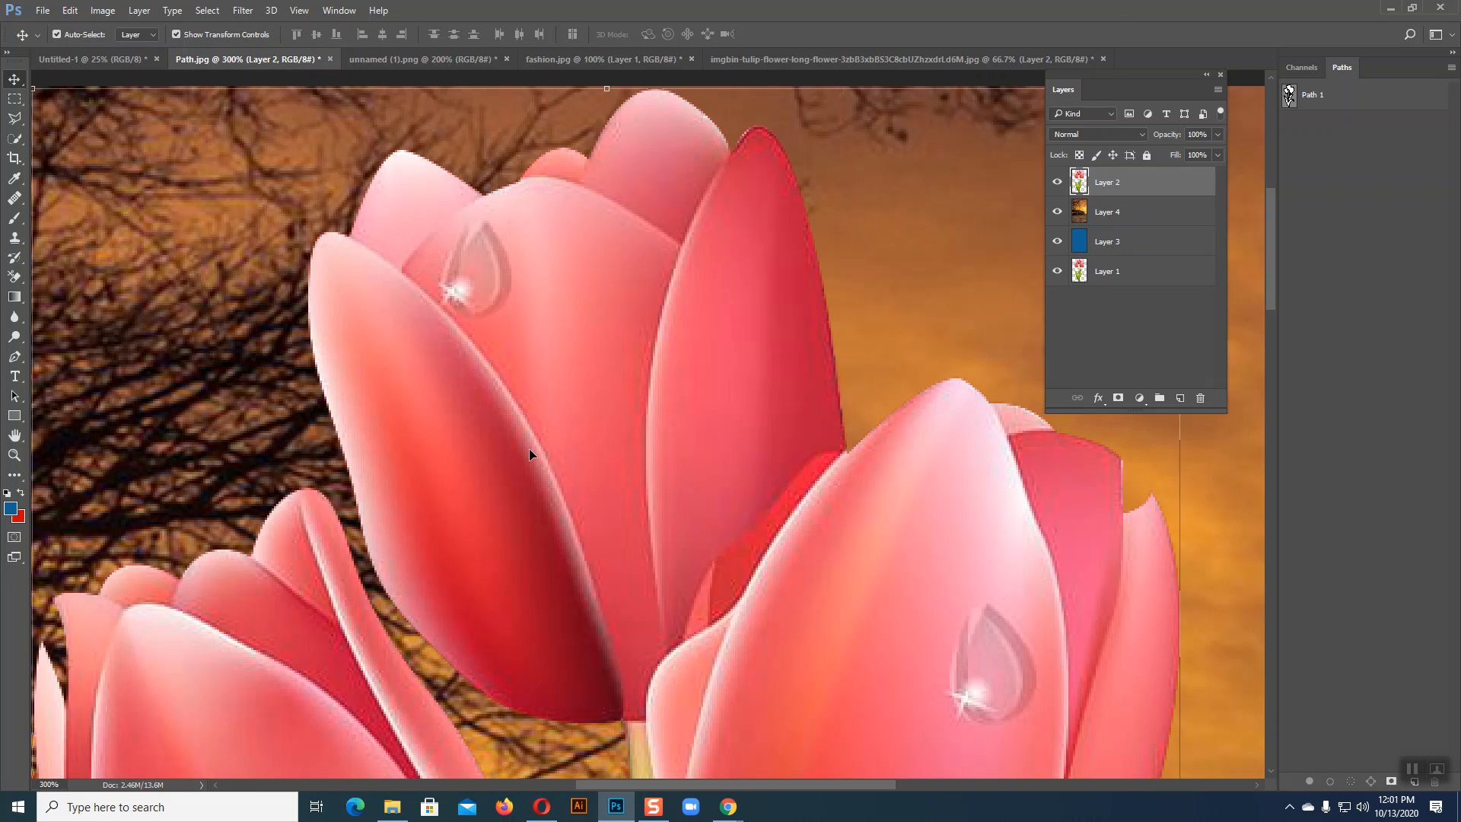
key("ctrl+minus")
key("ctrl+minus")
key("ctrl+minus")
key("ctrl+minus")
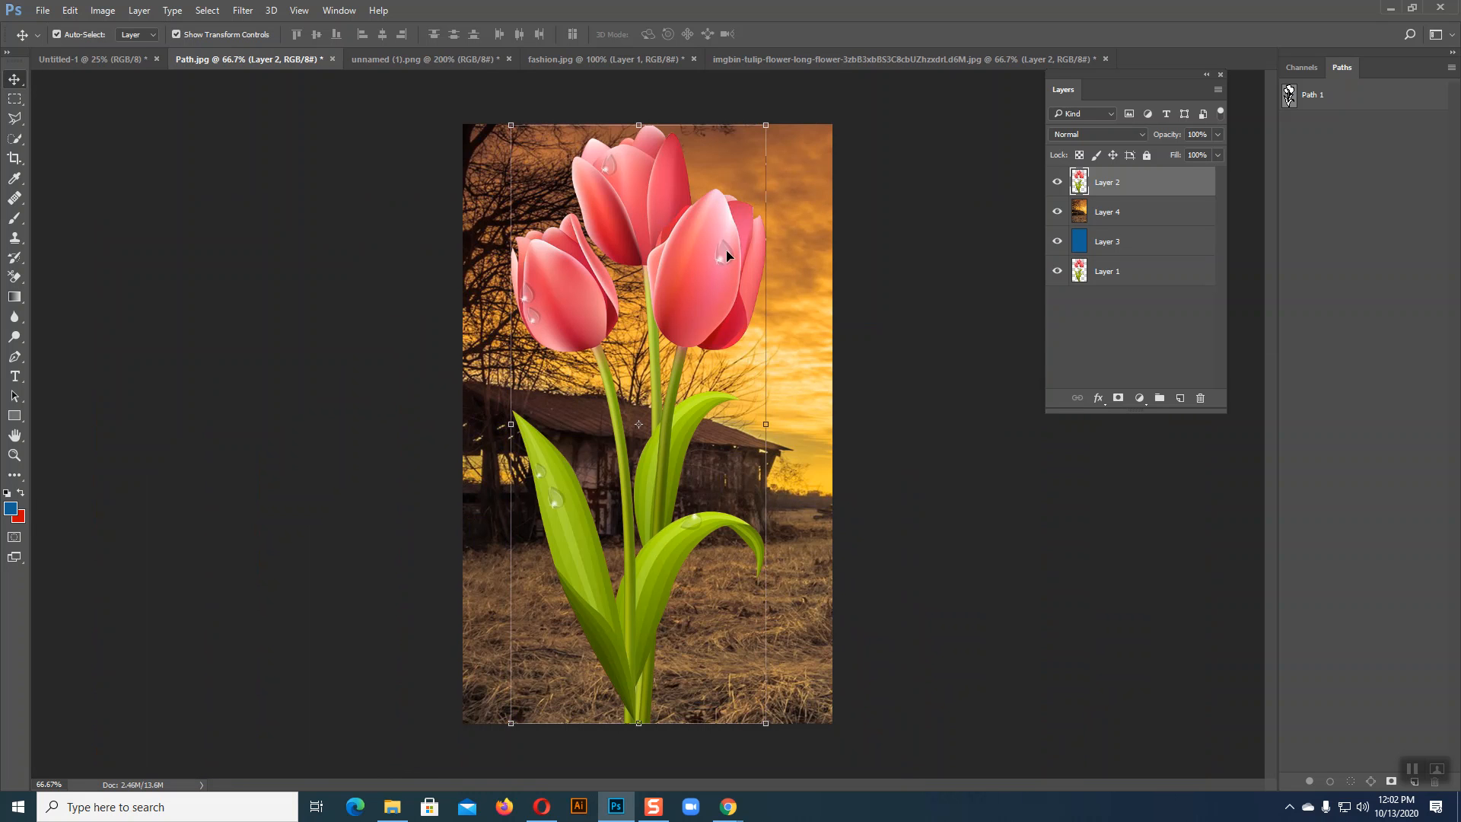
left_click(832, 61)
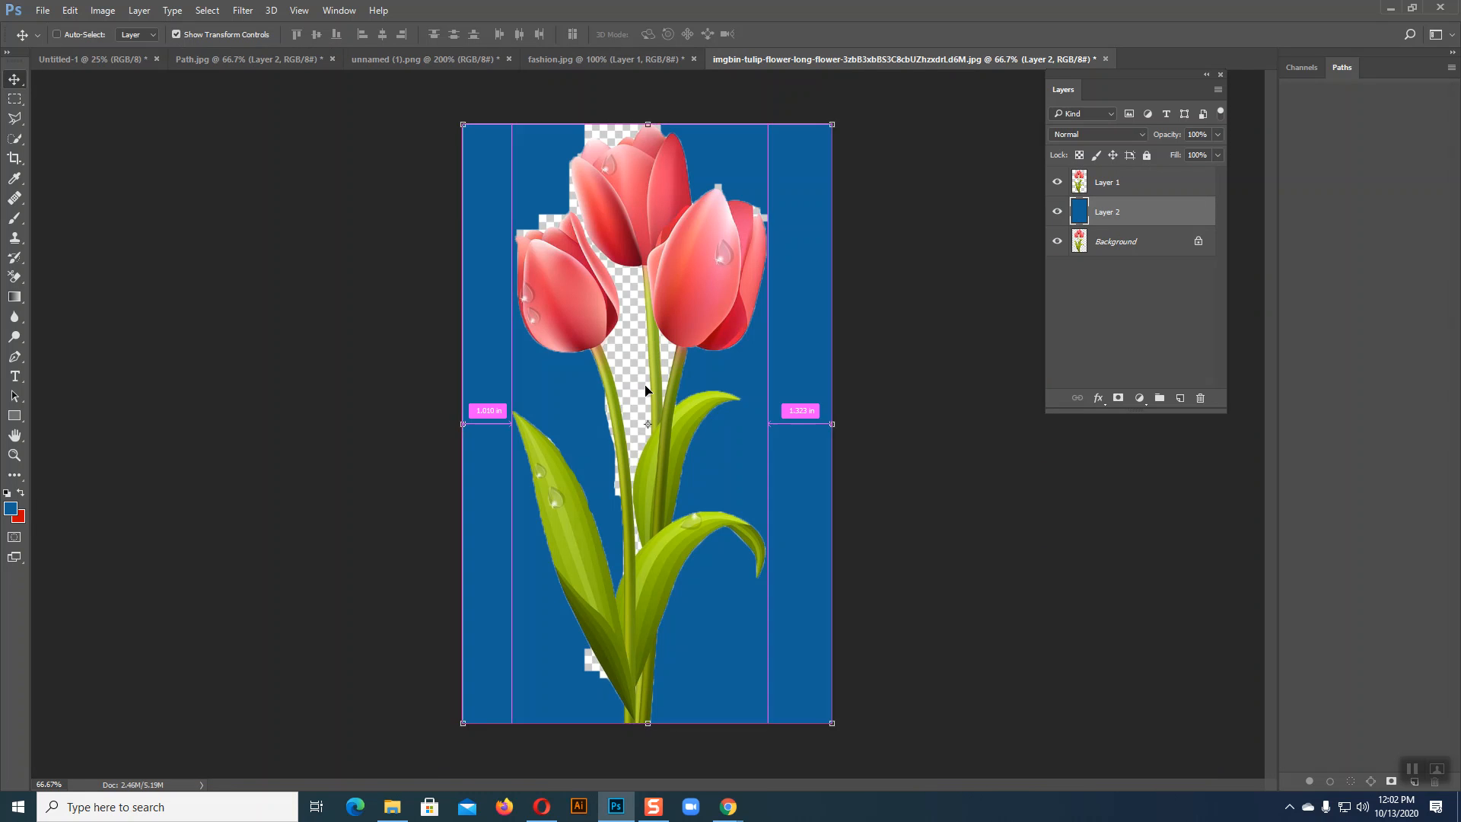
key("ctrl+plus")
key("ctrl+plus")
key("ctrl+plus")
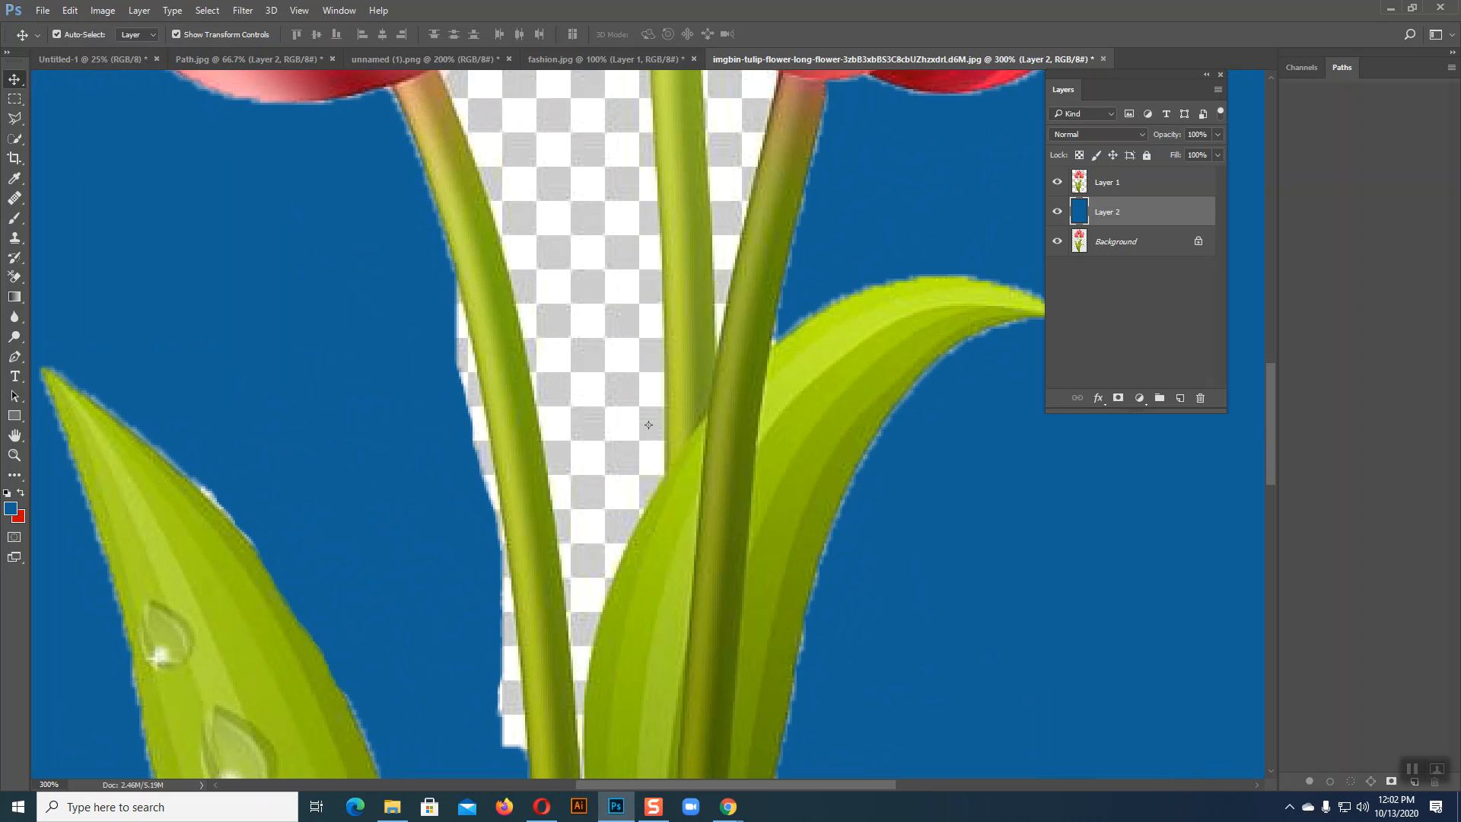
Close the imgbin-tulip-flower document without saving its changes
left_click(1105, 58)
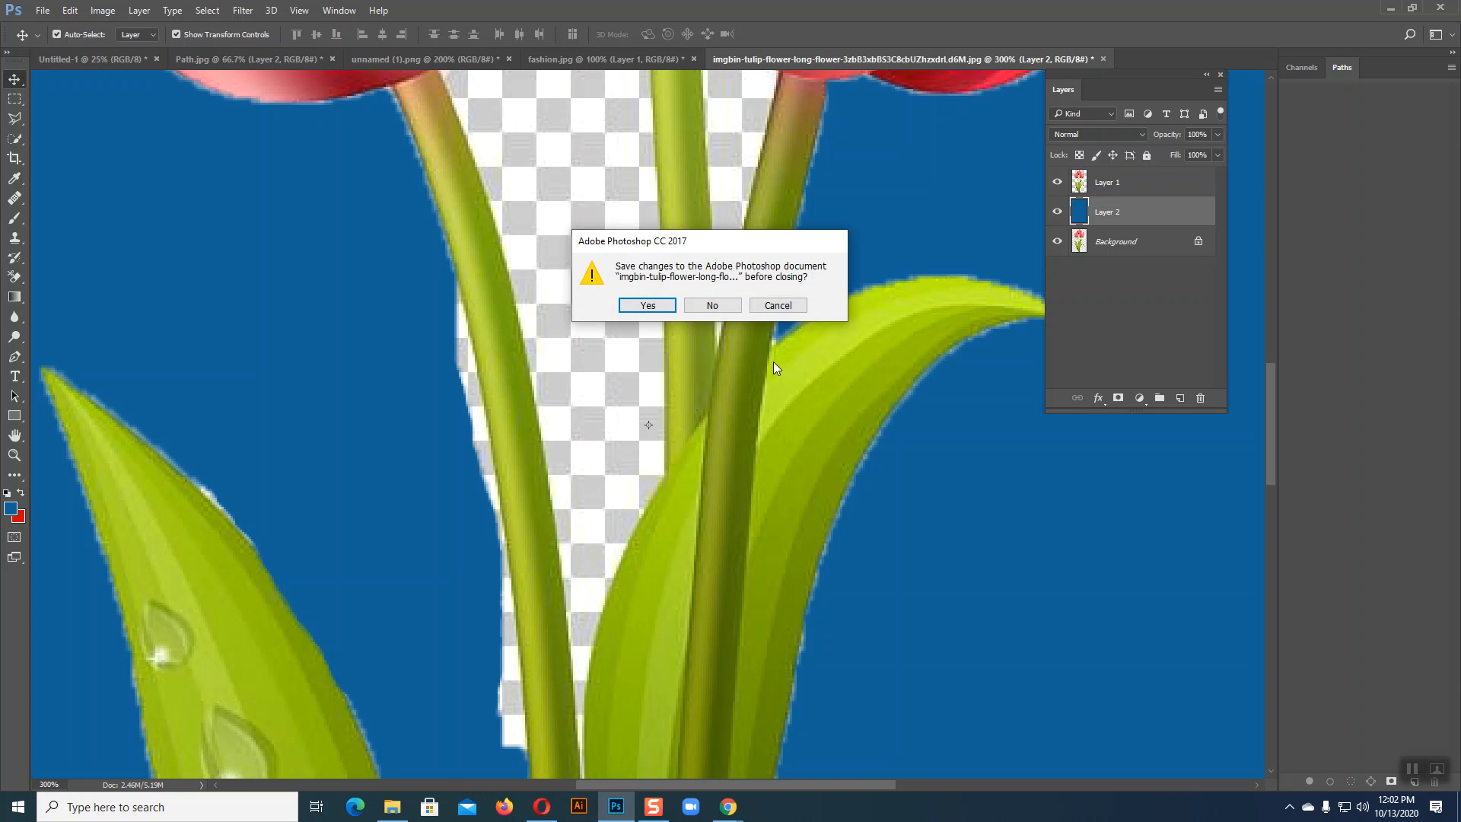
left_click(713, 305)
left_click(930, 310)
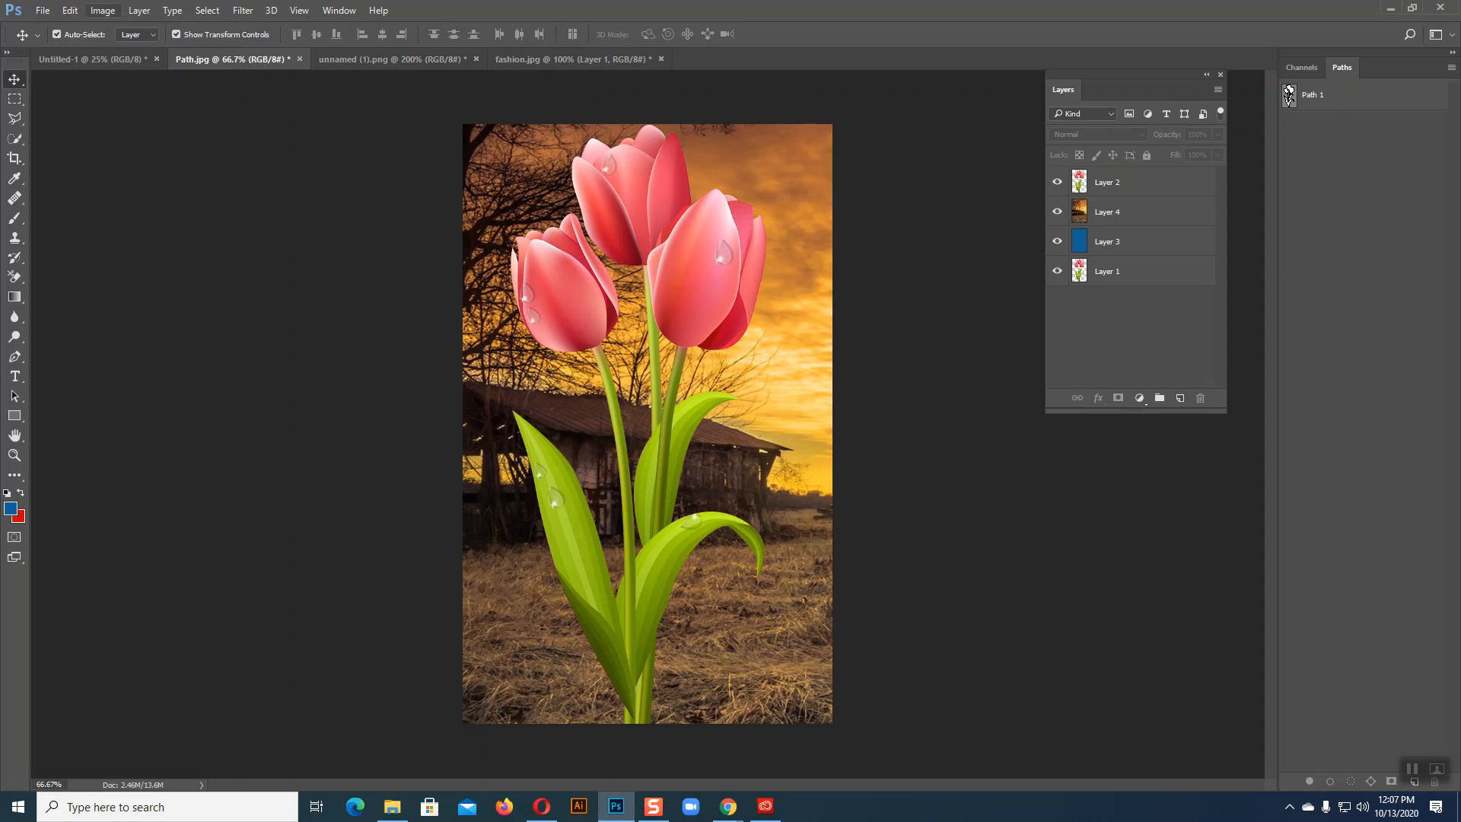
Open the images 6sh1Pi and yamaha-motorbike-blue-yamaha-r1-wallpaper together from the Desktop
left_click(43, 10)
left_click(58, 42)
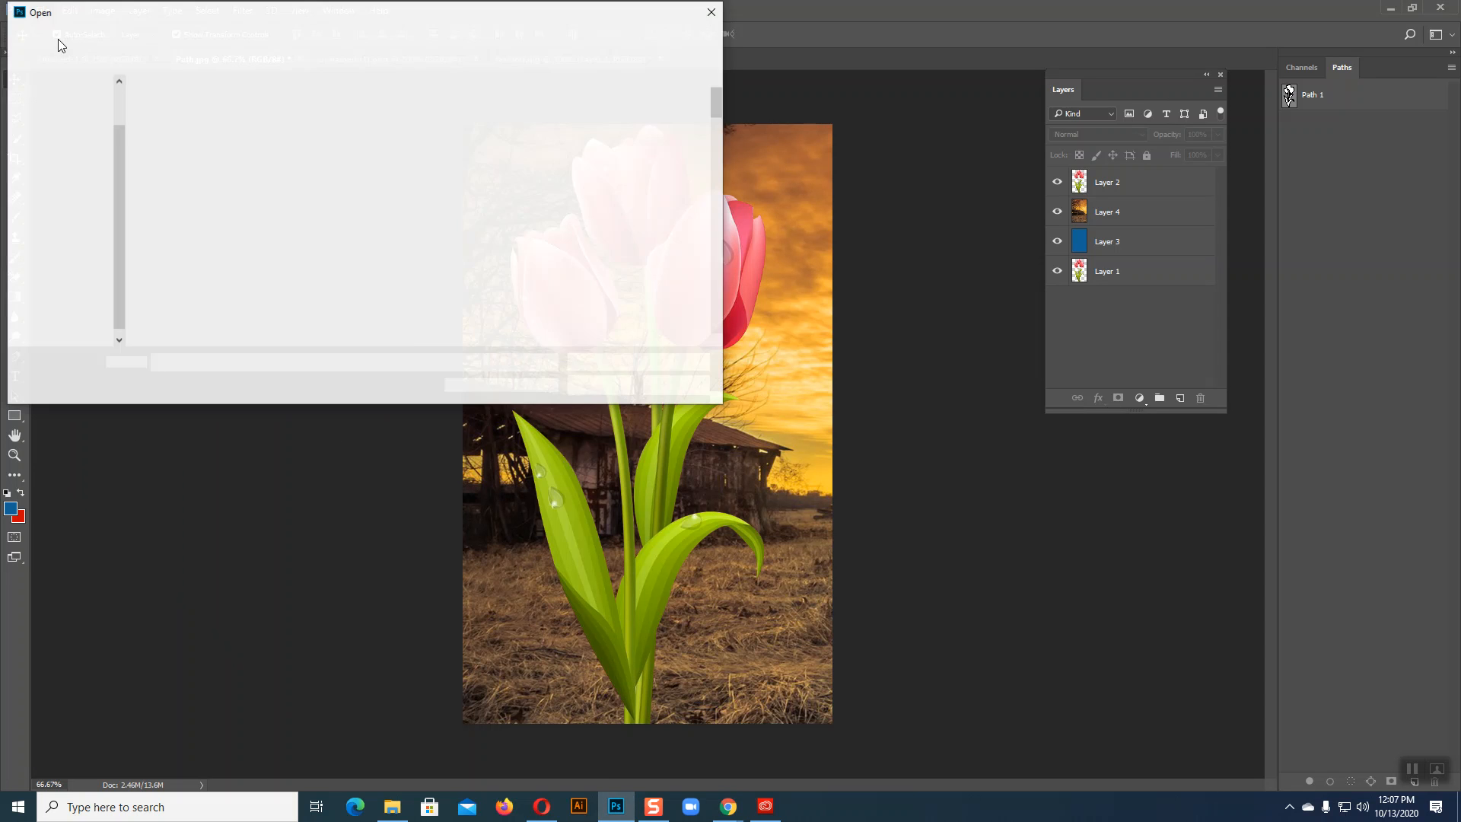
scroll(563, 230, "down", 1)
left_click(448, 287)
scroll(635, 237, "down", 1)
scroll(635, 237, "down", 1)
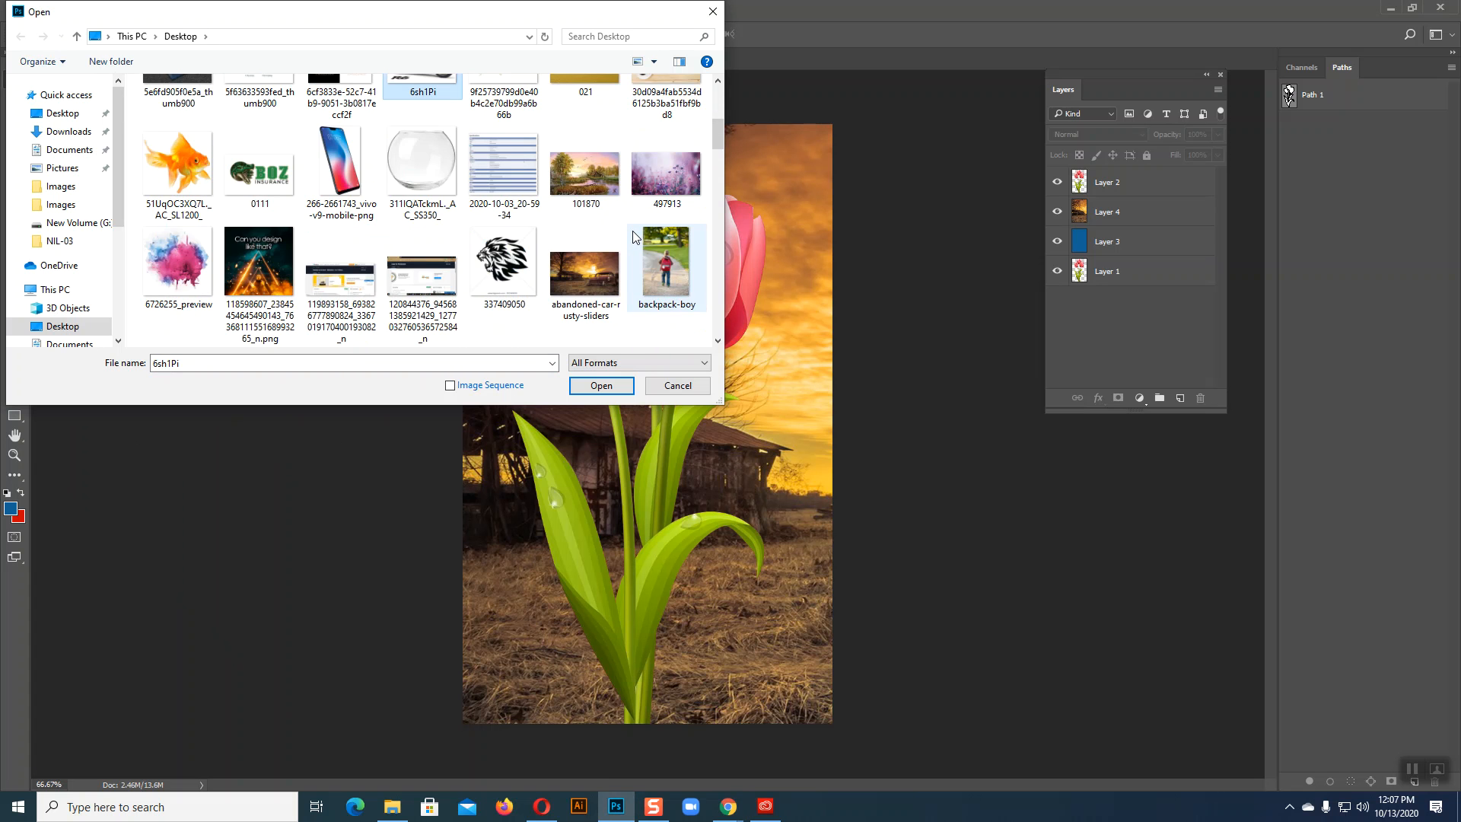
scroll(636, 238, "down", 4)
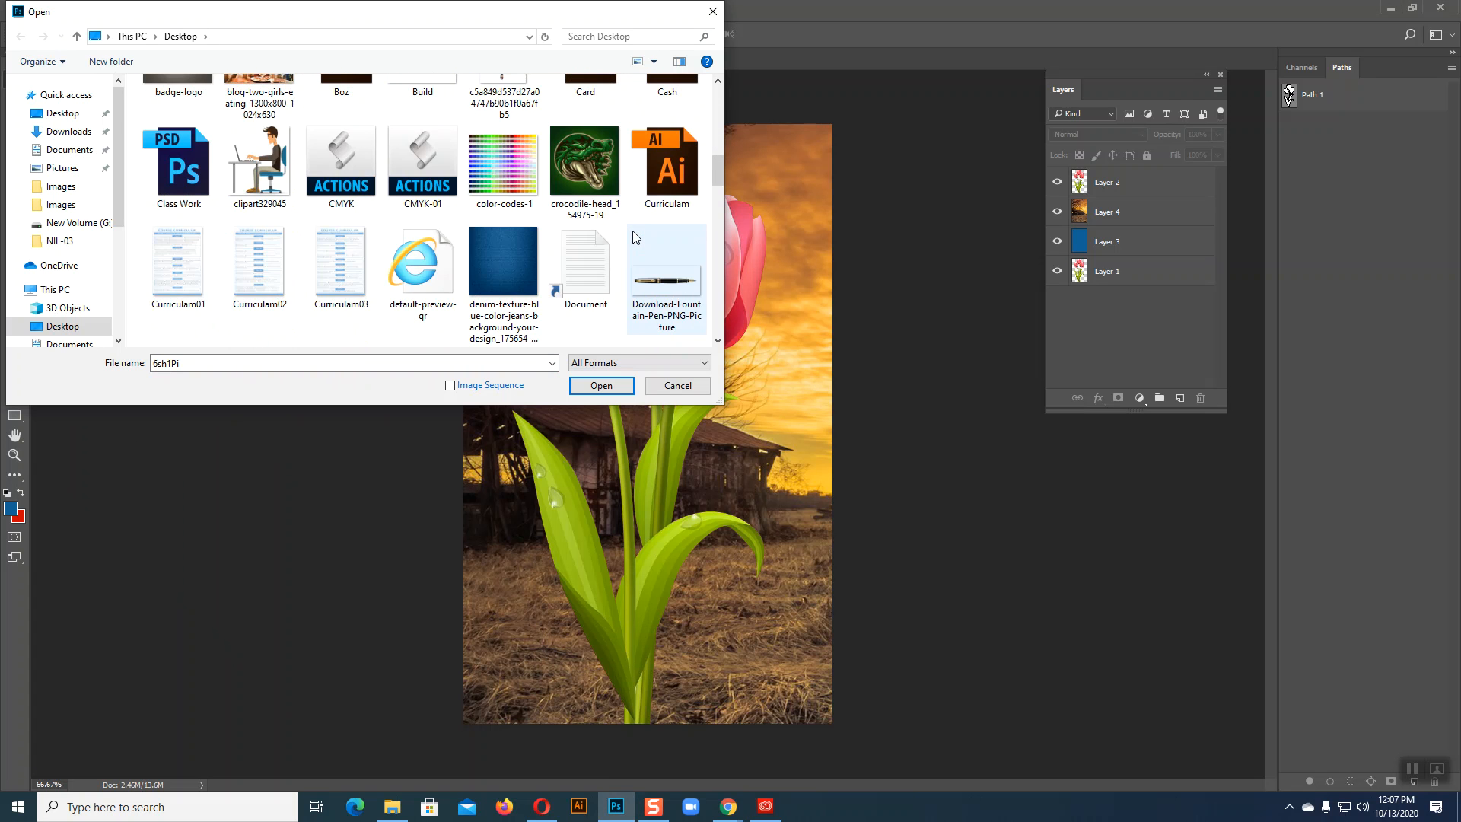
scroll(635, 237, "down", 4)
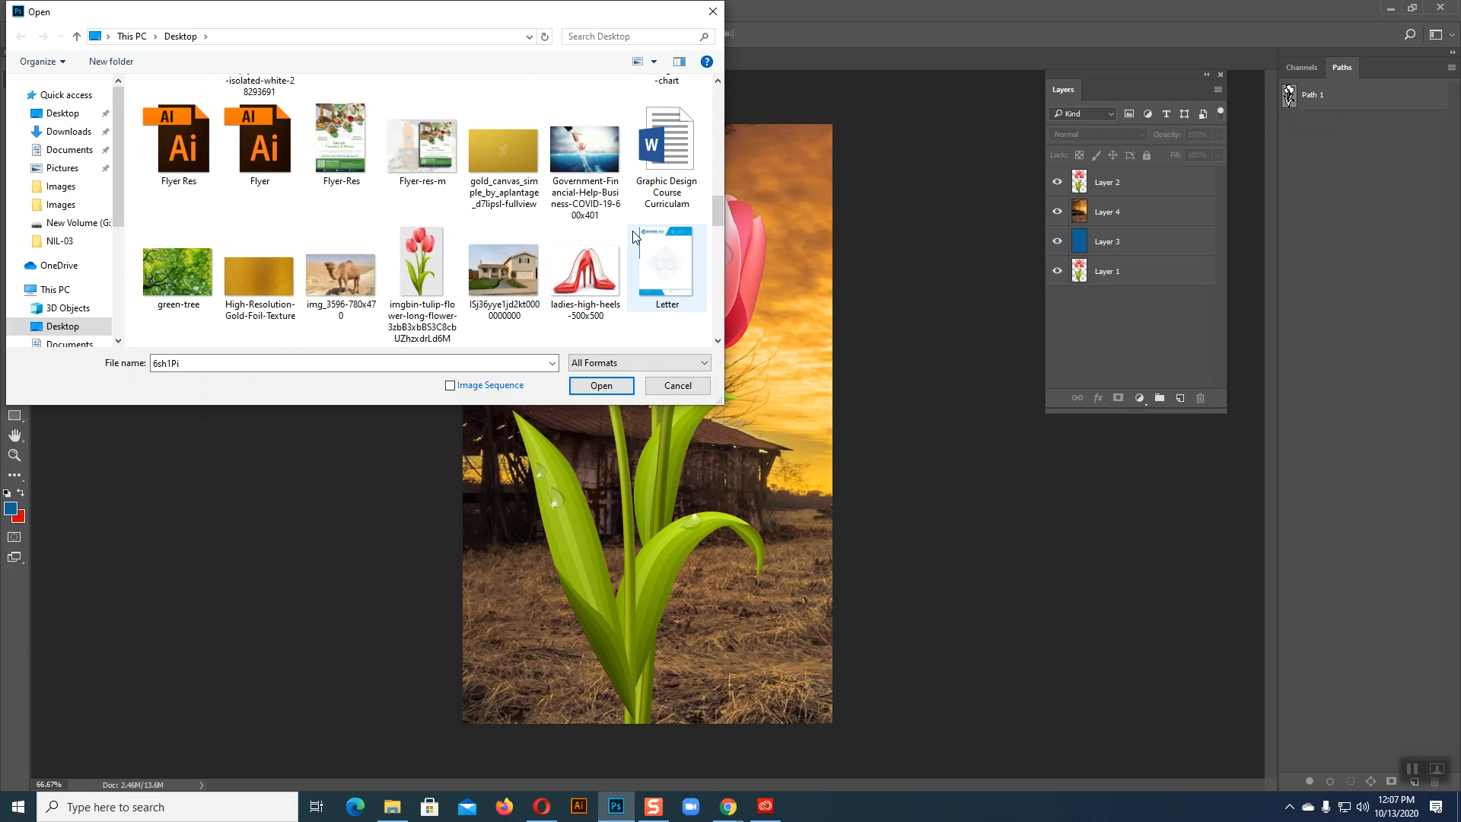
scroll(634, 237, "down", 5)
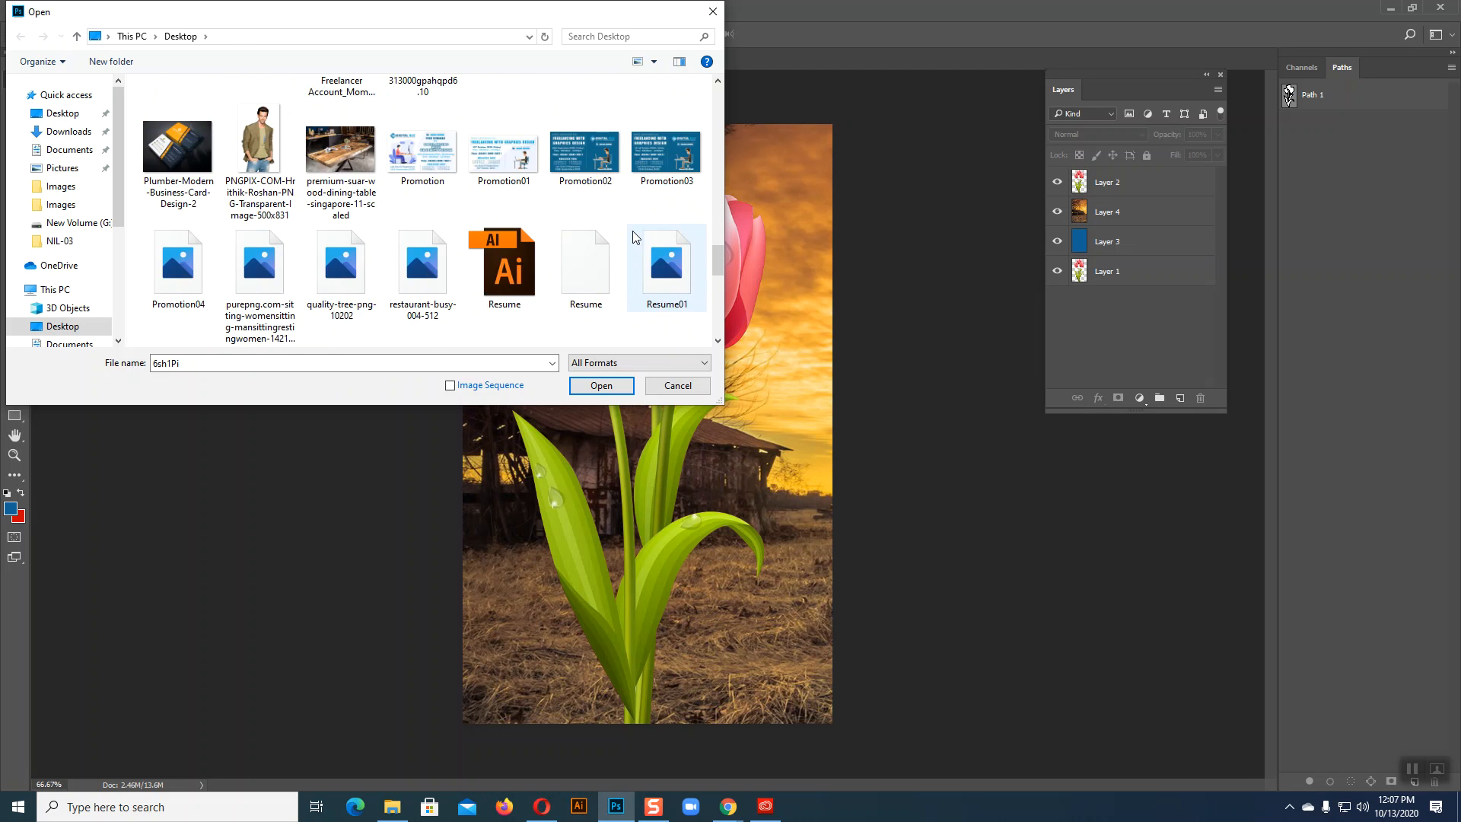
scroll(634, 236, "down", 3)
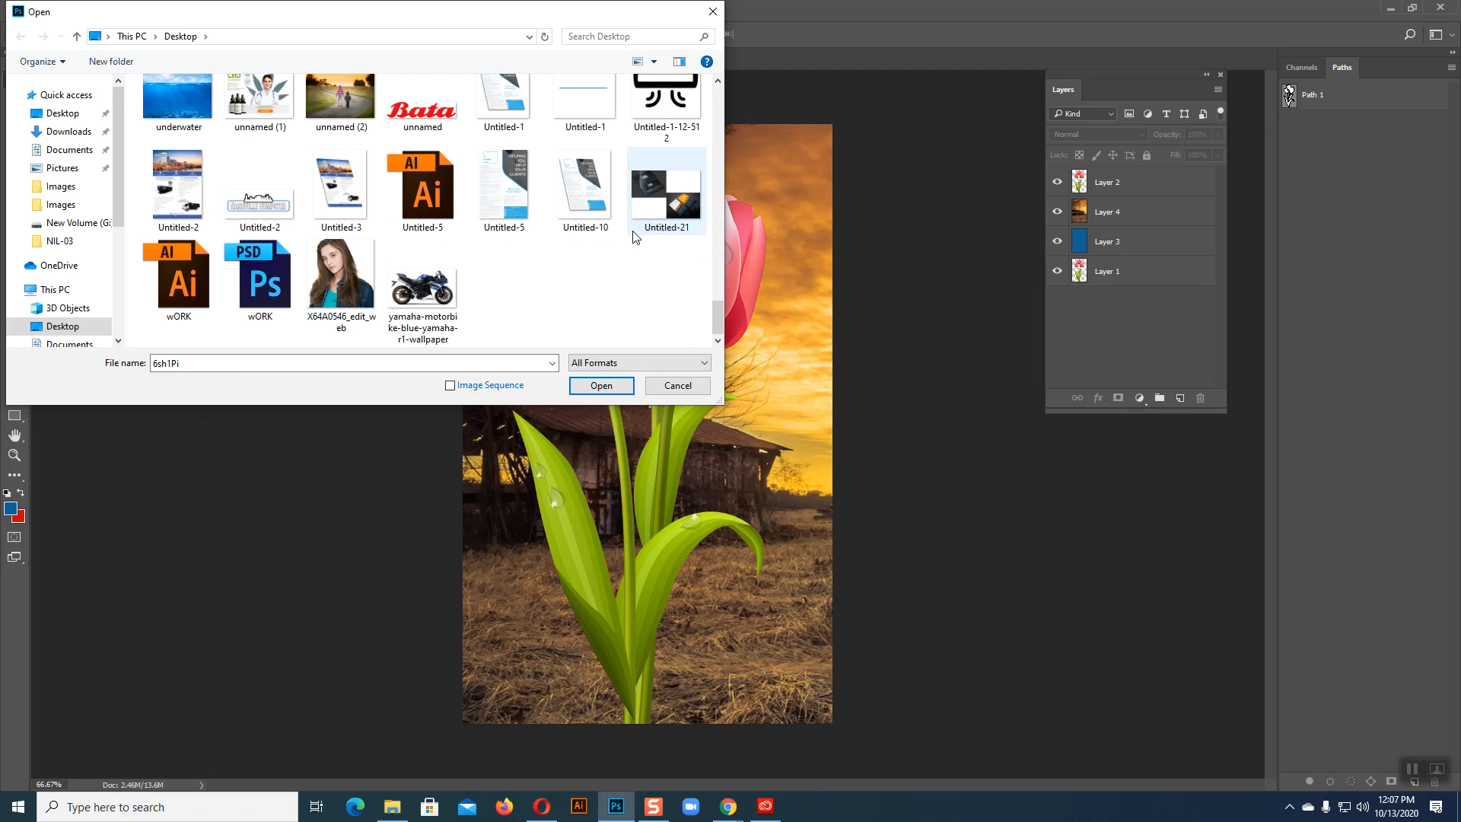
left_click(432, 287)
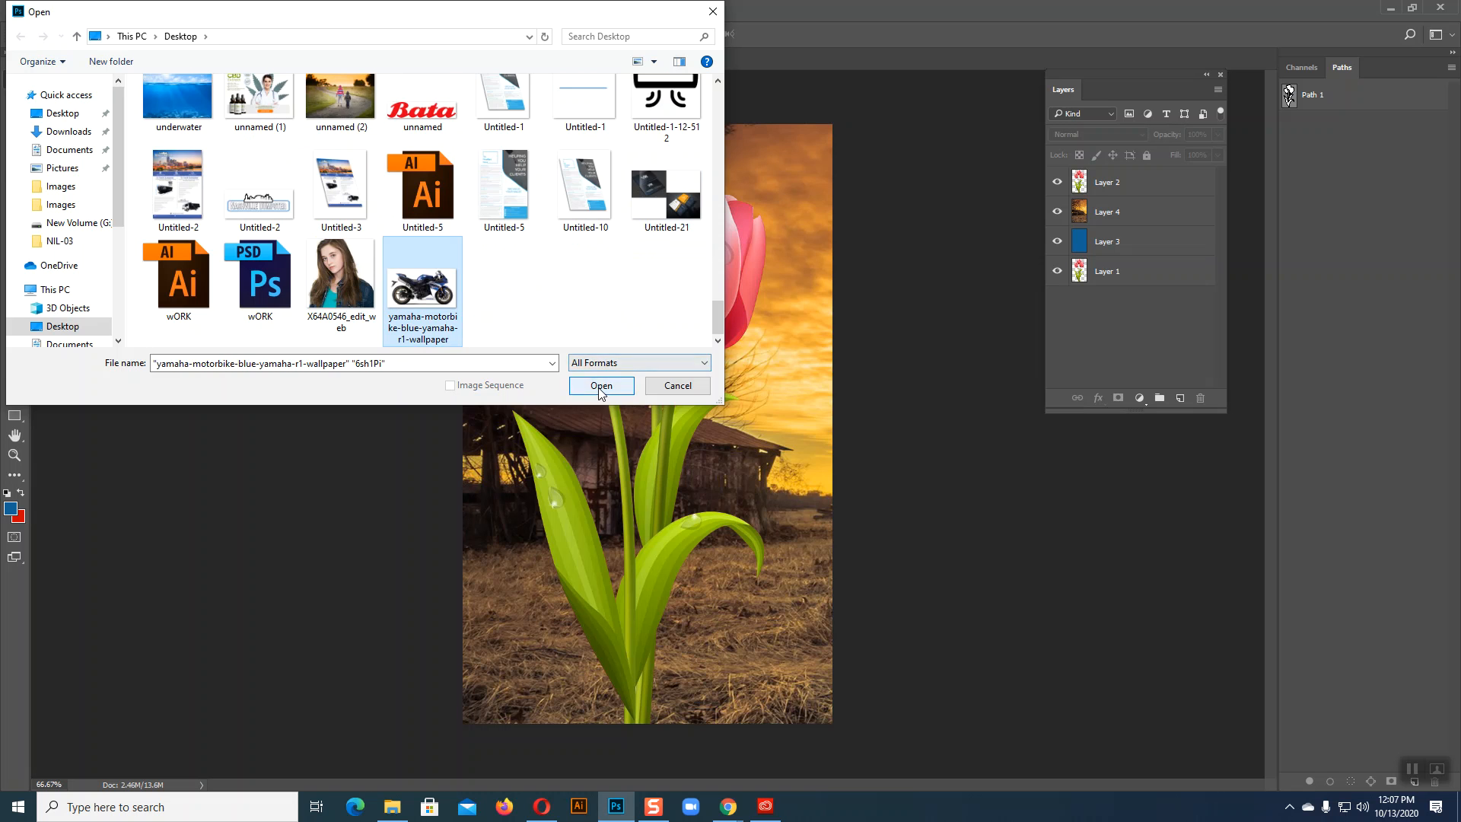
left_click(601, 386)
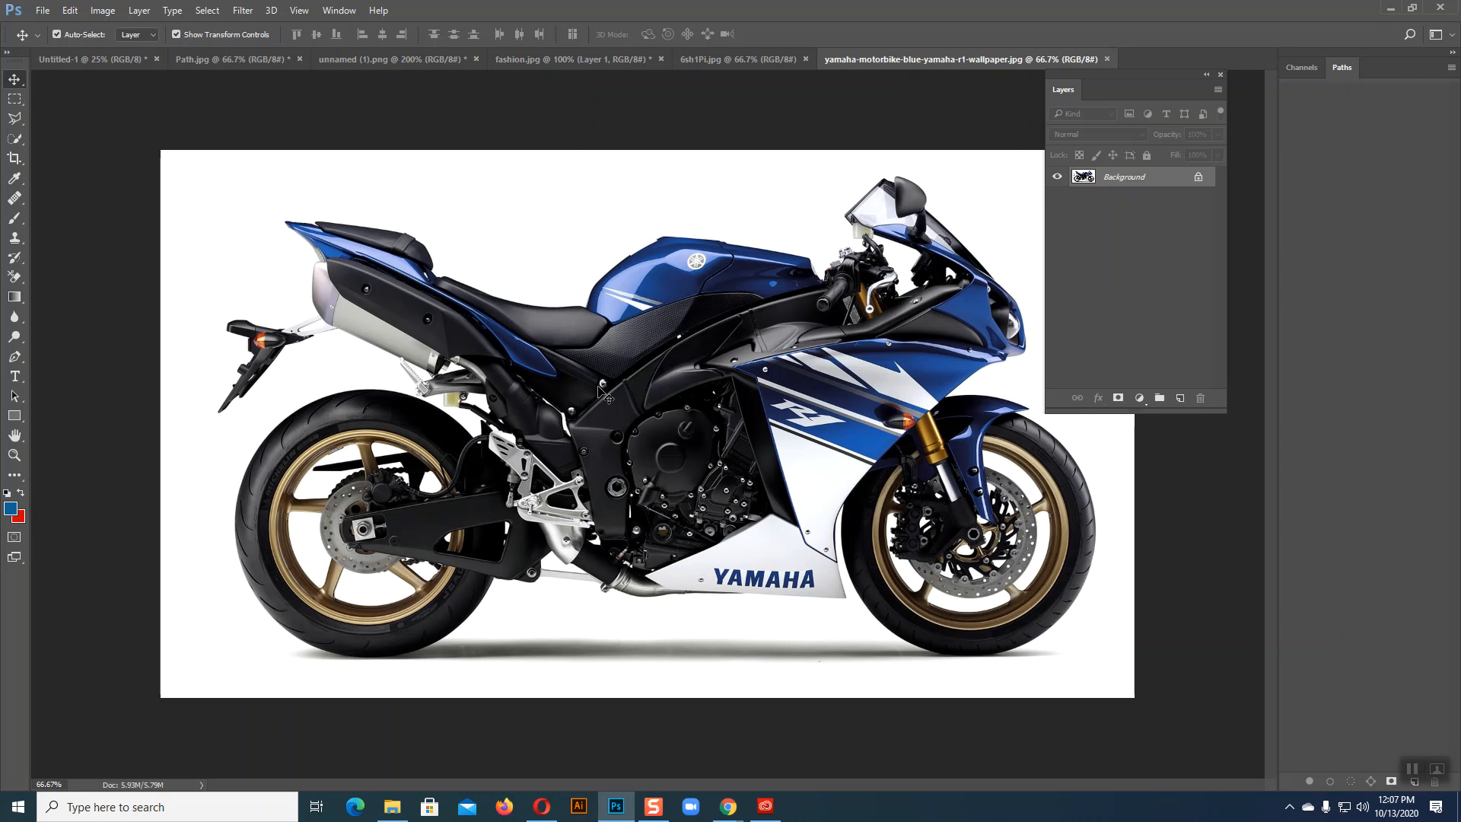
Dock the Layers panel beside Channels and Paths, and view the two motorbike images in turn, ending on the yamaha-motorbike one
left_click_drag(1117, 75, 1388, 67)
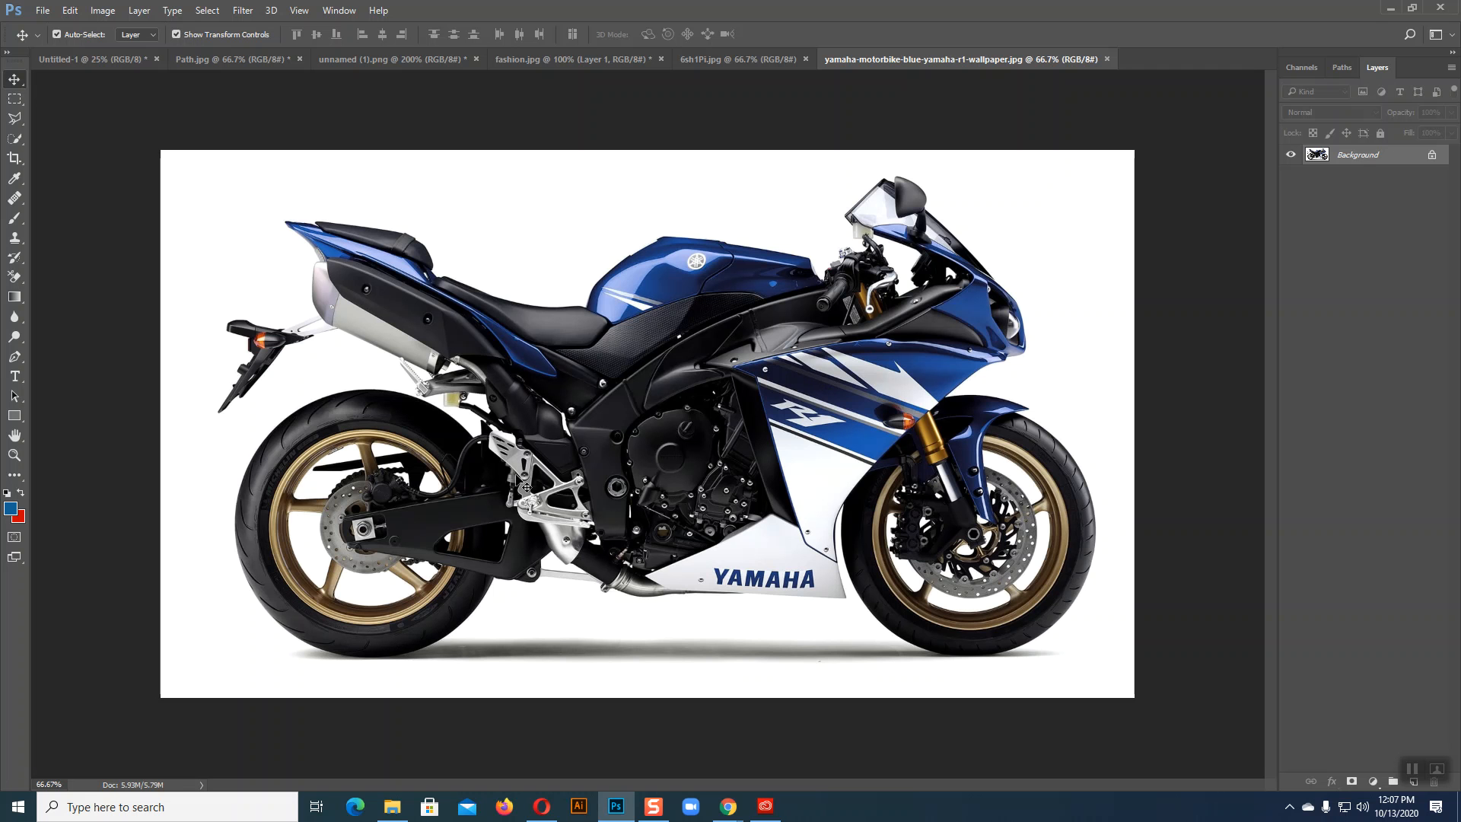
left_click(773, 62)
left_click(874, 61)
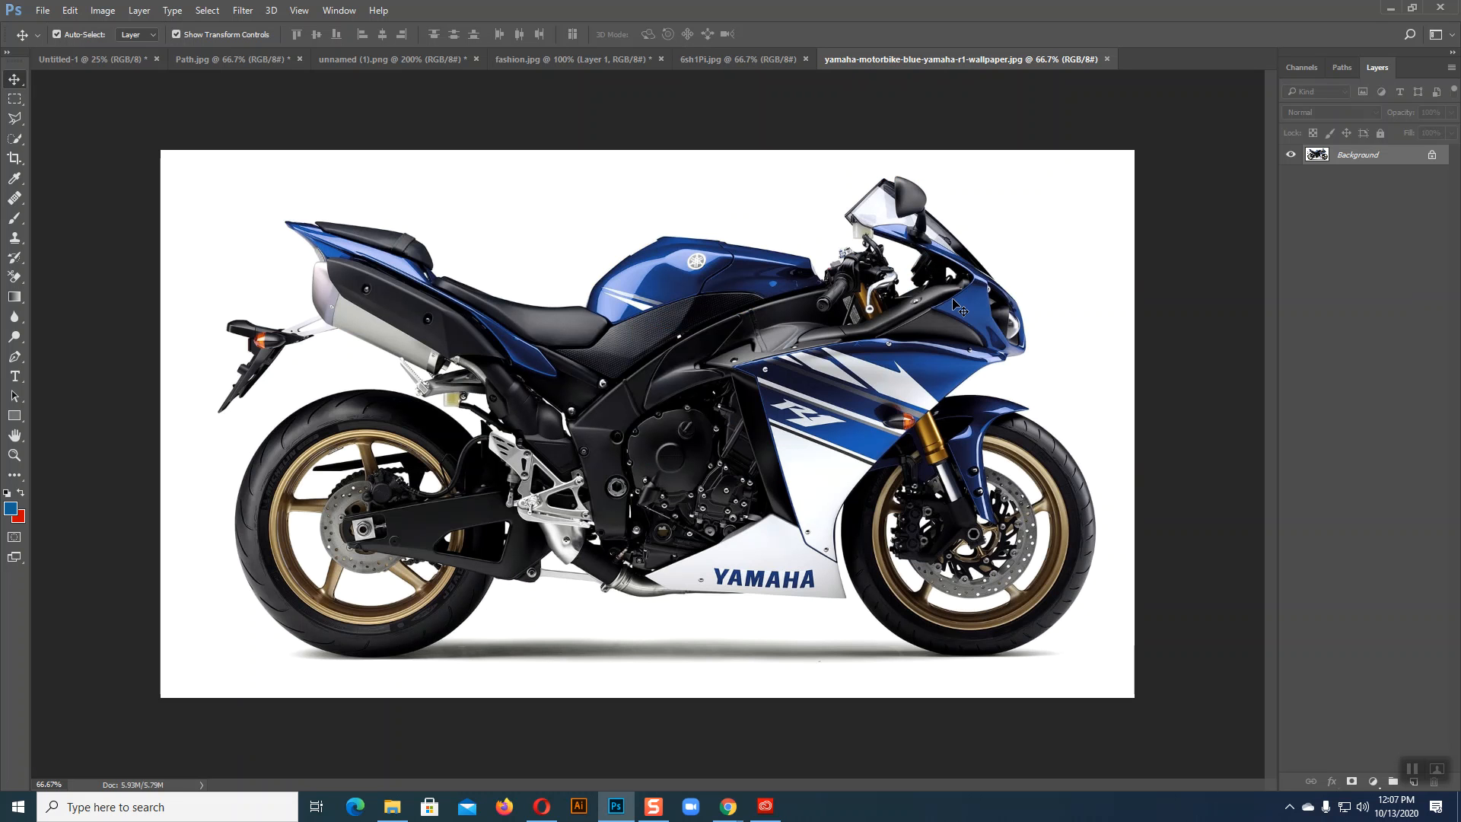
left_click(749, 63)
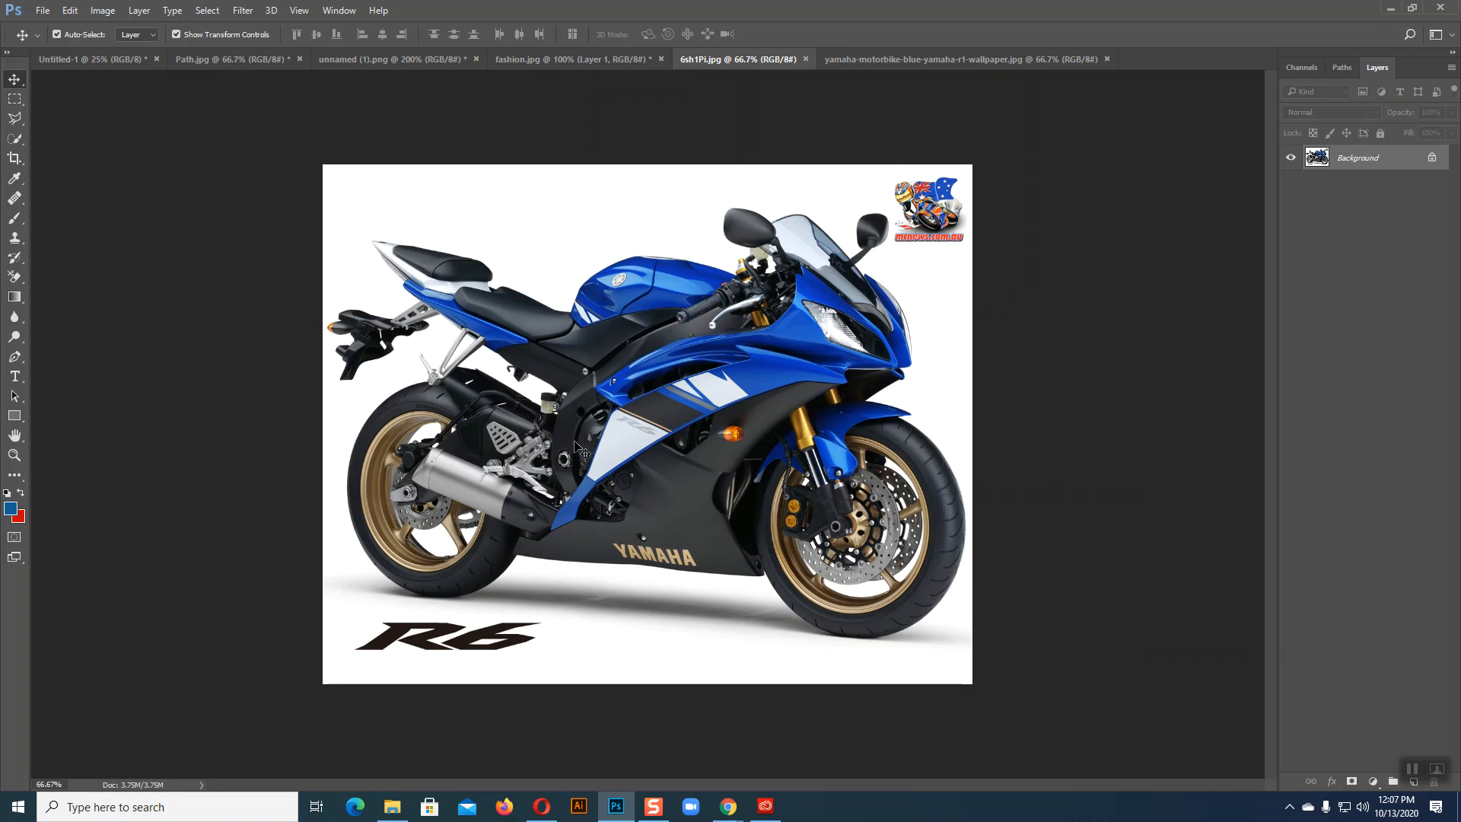
left_click(898, 61)
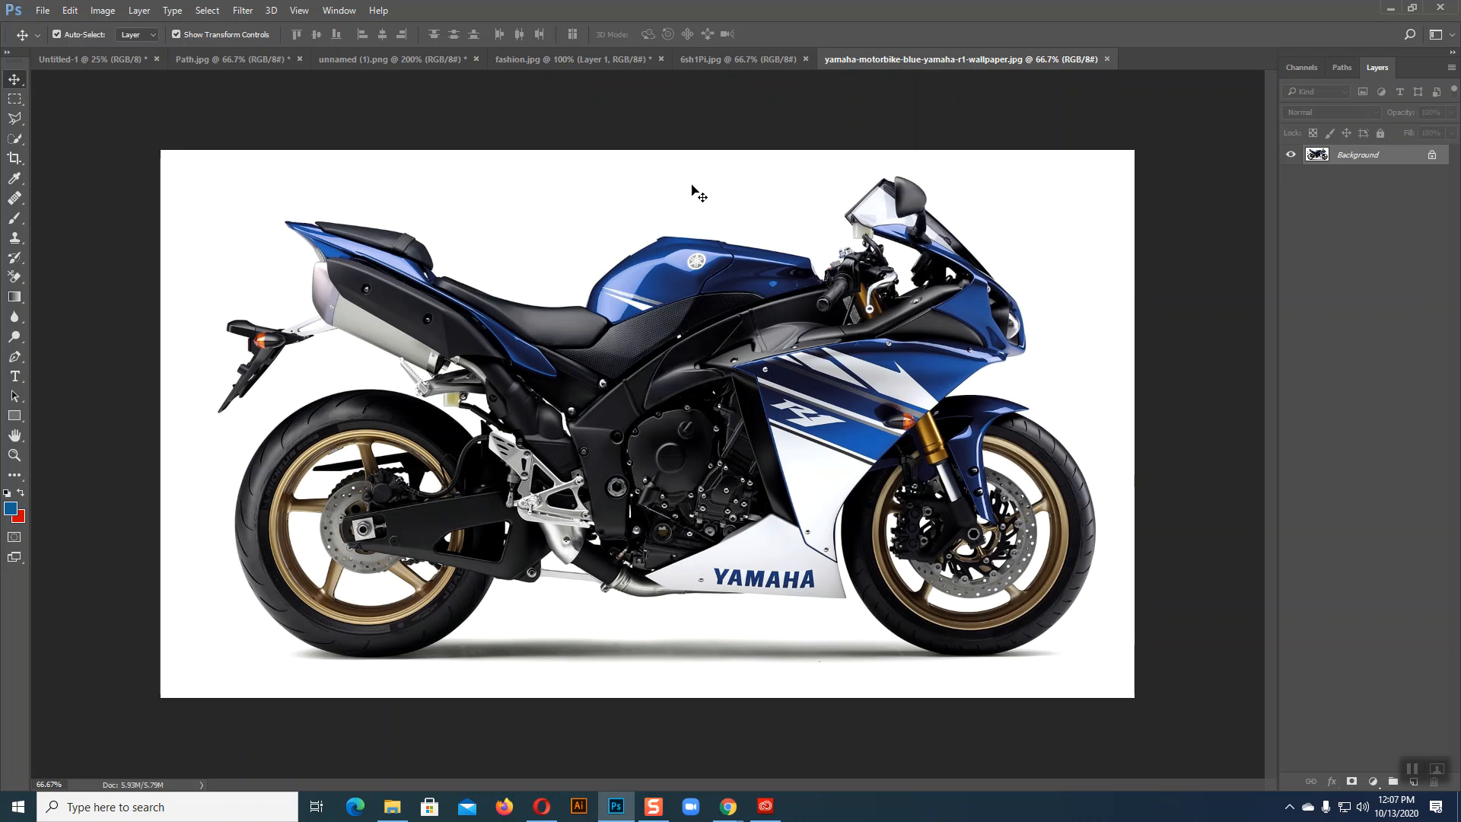
Switch to Chrome and search Google for "Bick in road" in a new tab
left_click(729, 805)
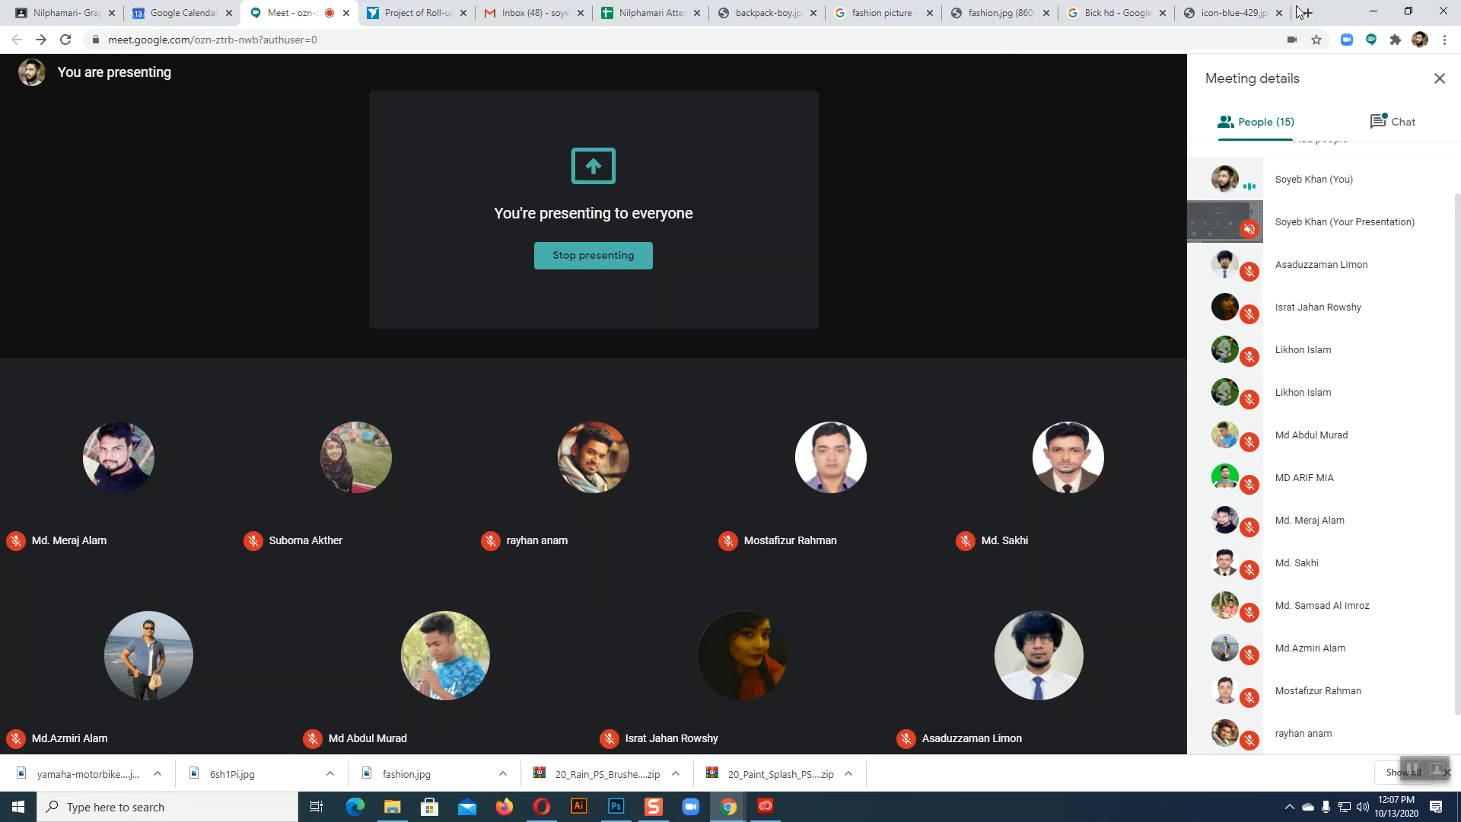
left_click(1309, 13)
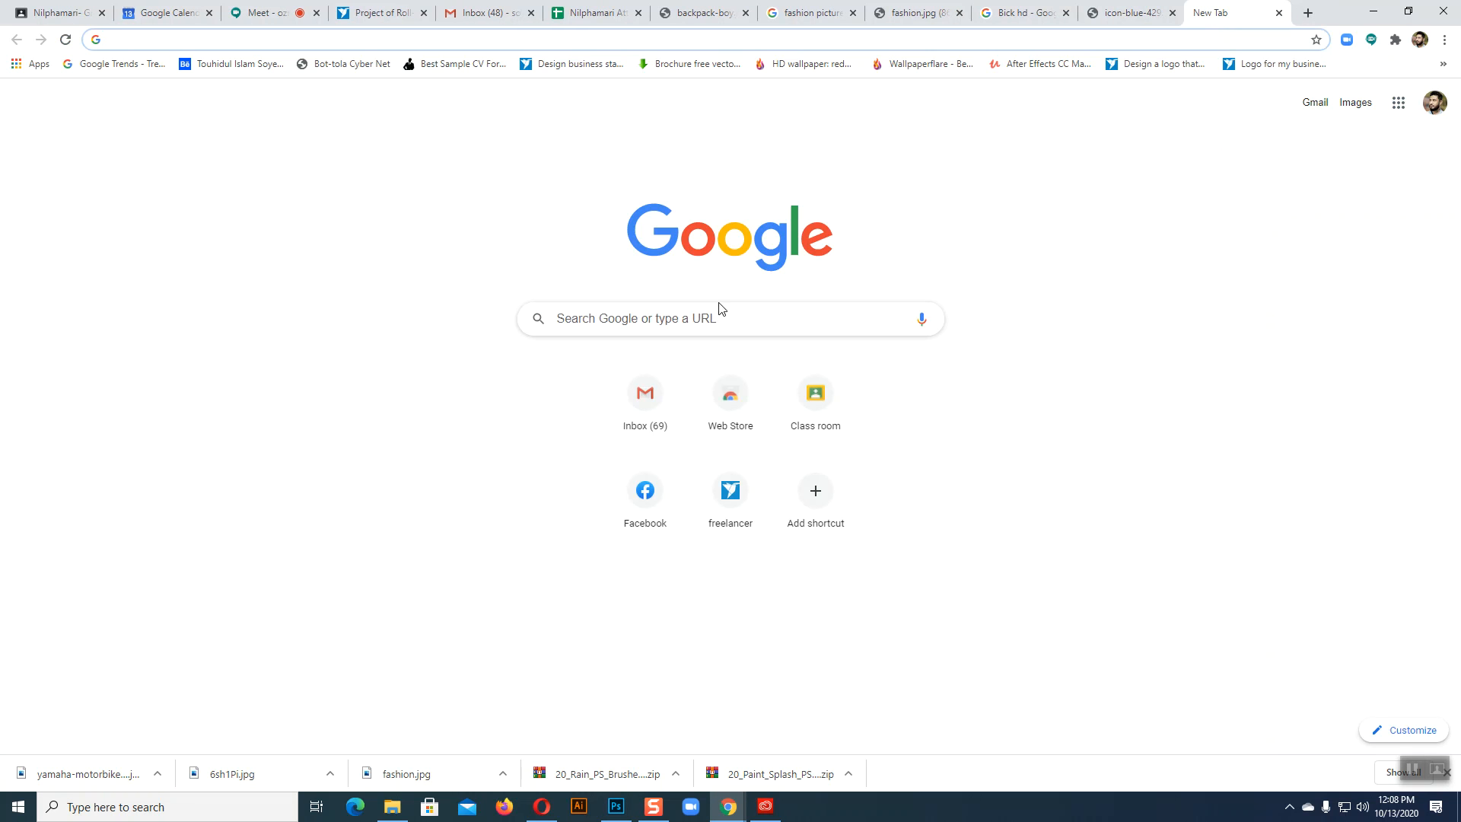
left_click(710, 319)
type("Bi")
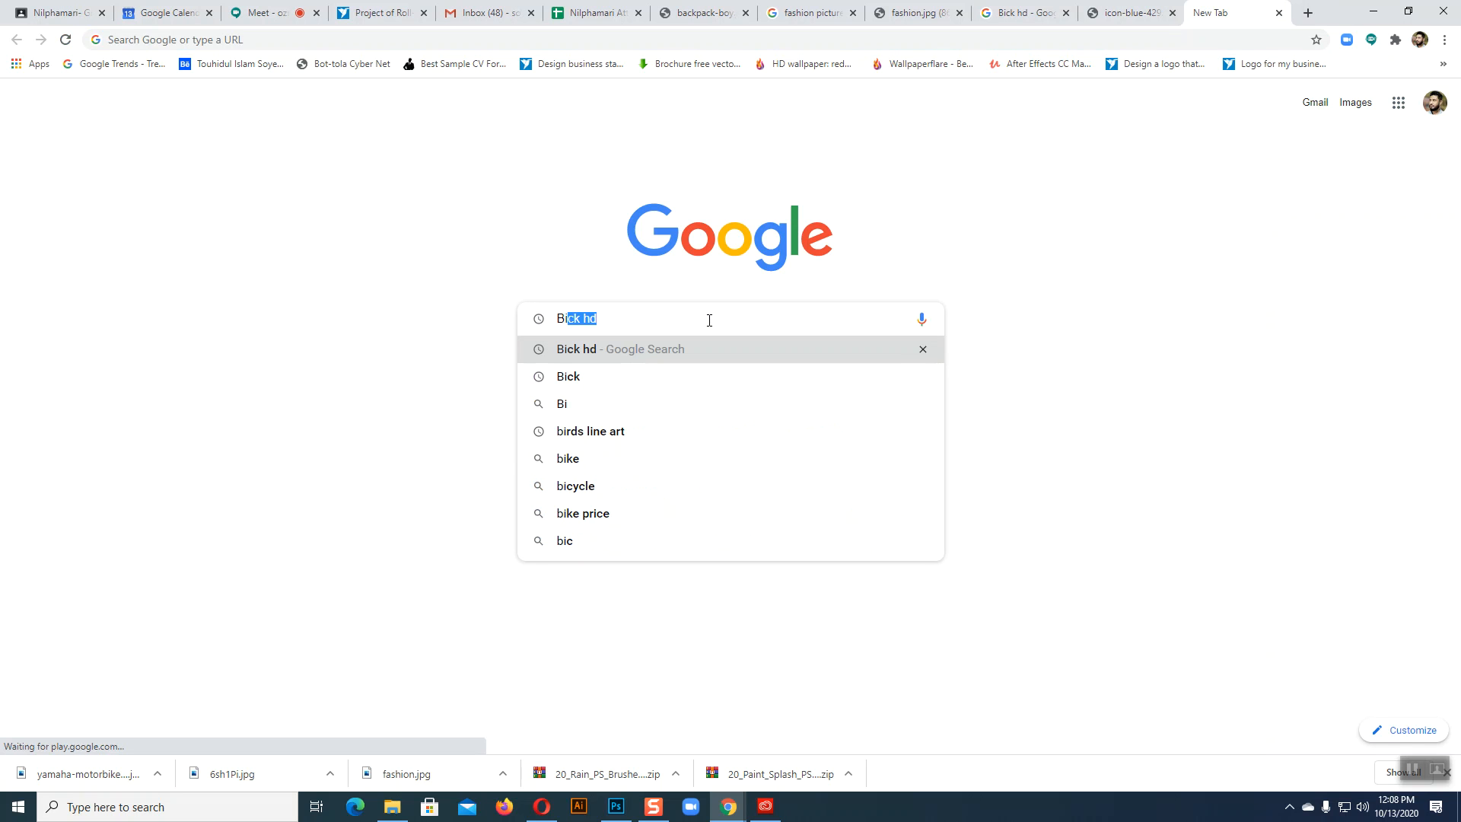
type("ke")
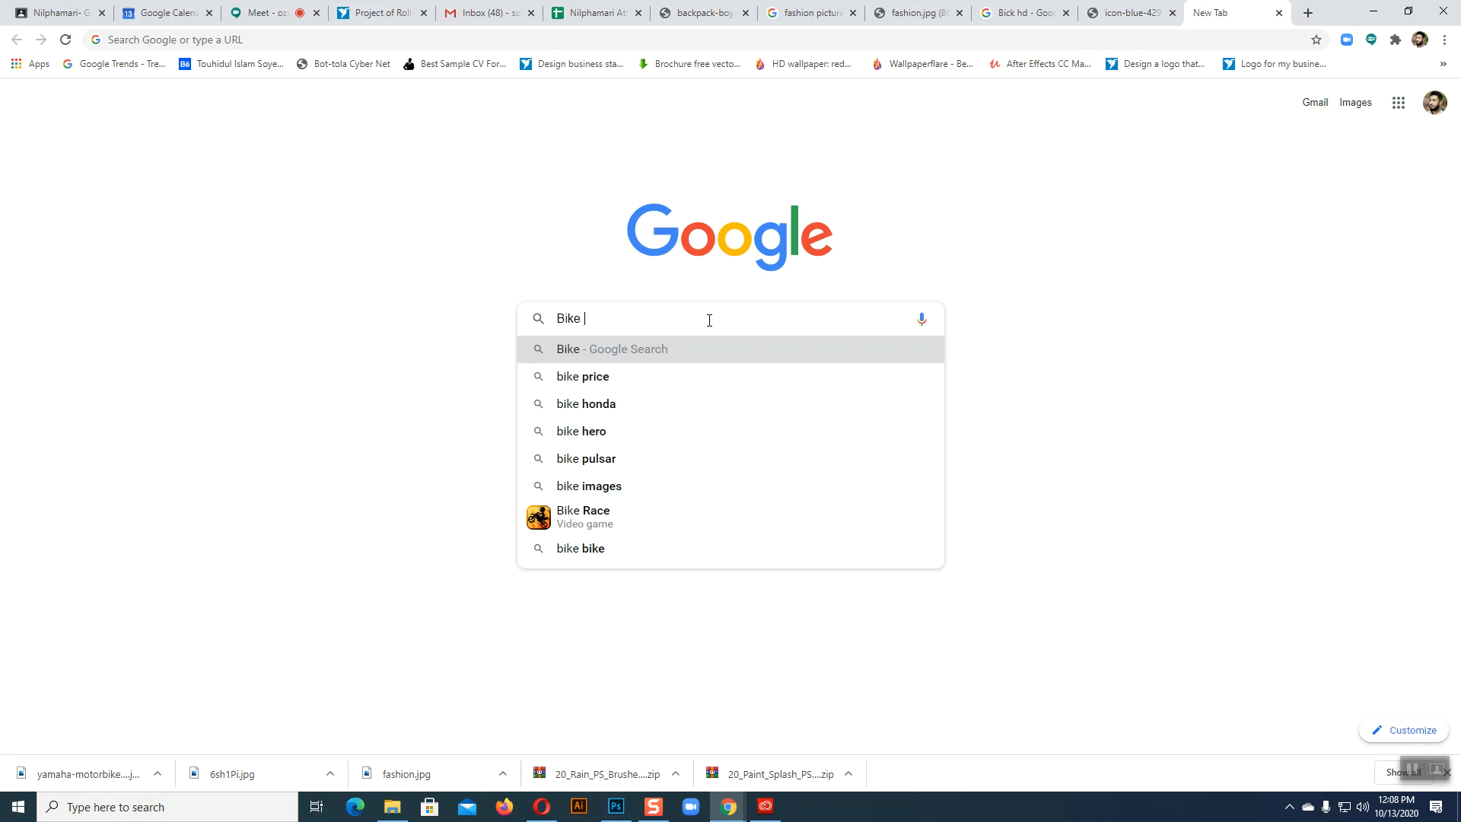
key("BackSpace")
key("BackSpace")
key("BackSpace")
type("ck in ")
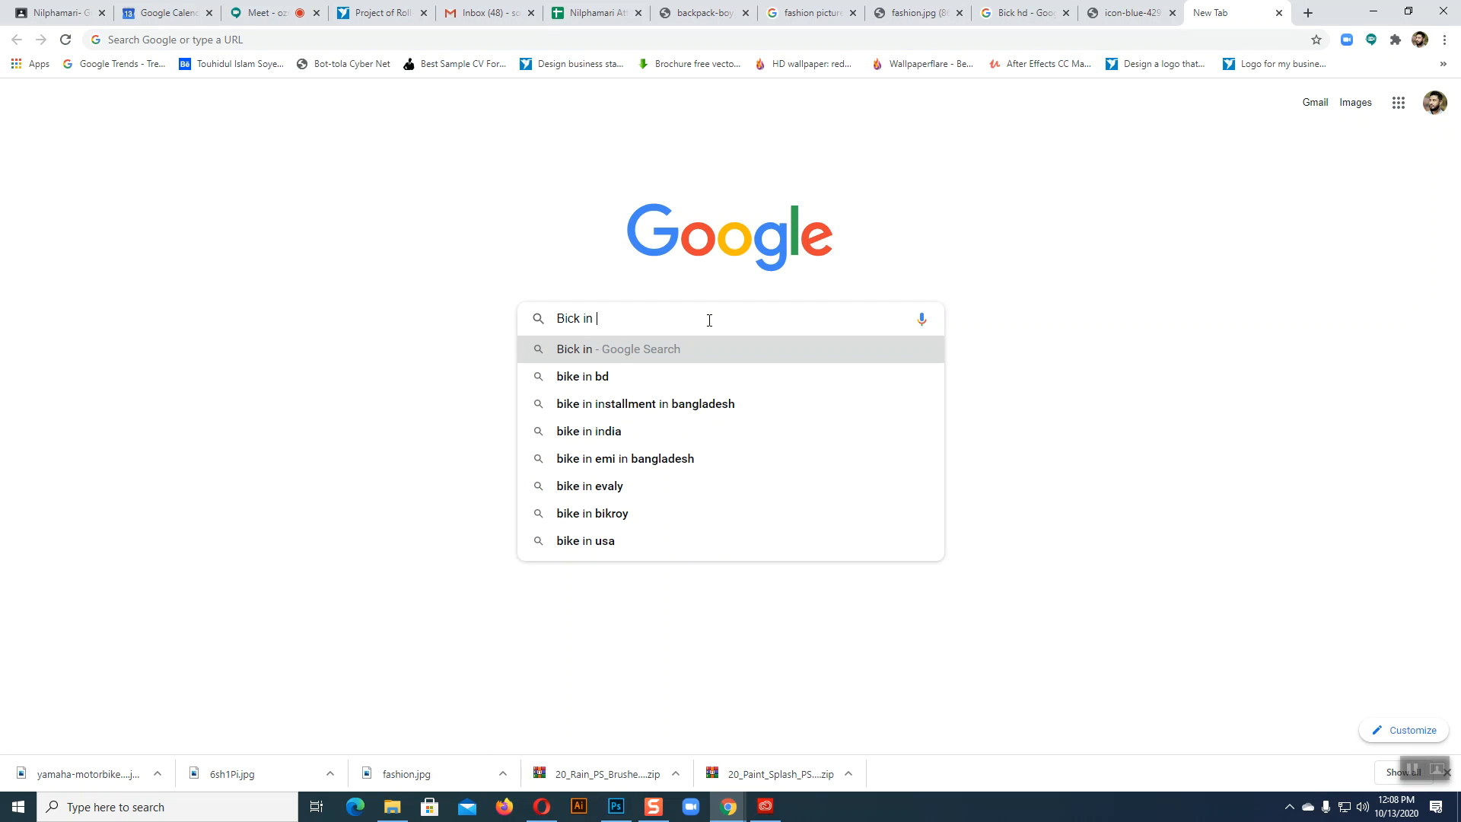
type("road")
key("Return")
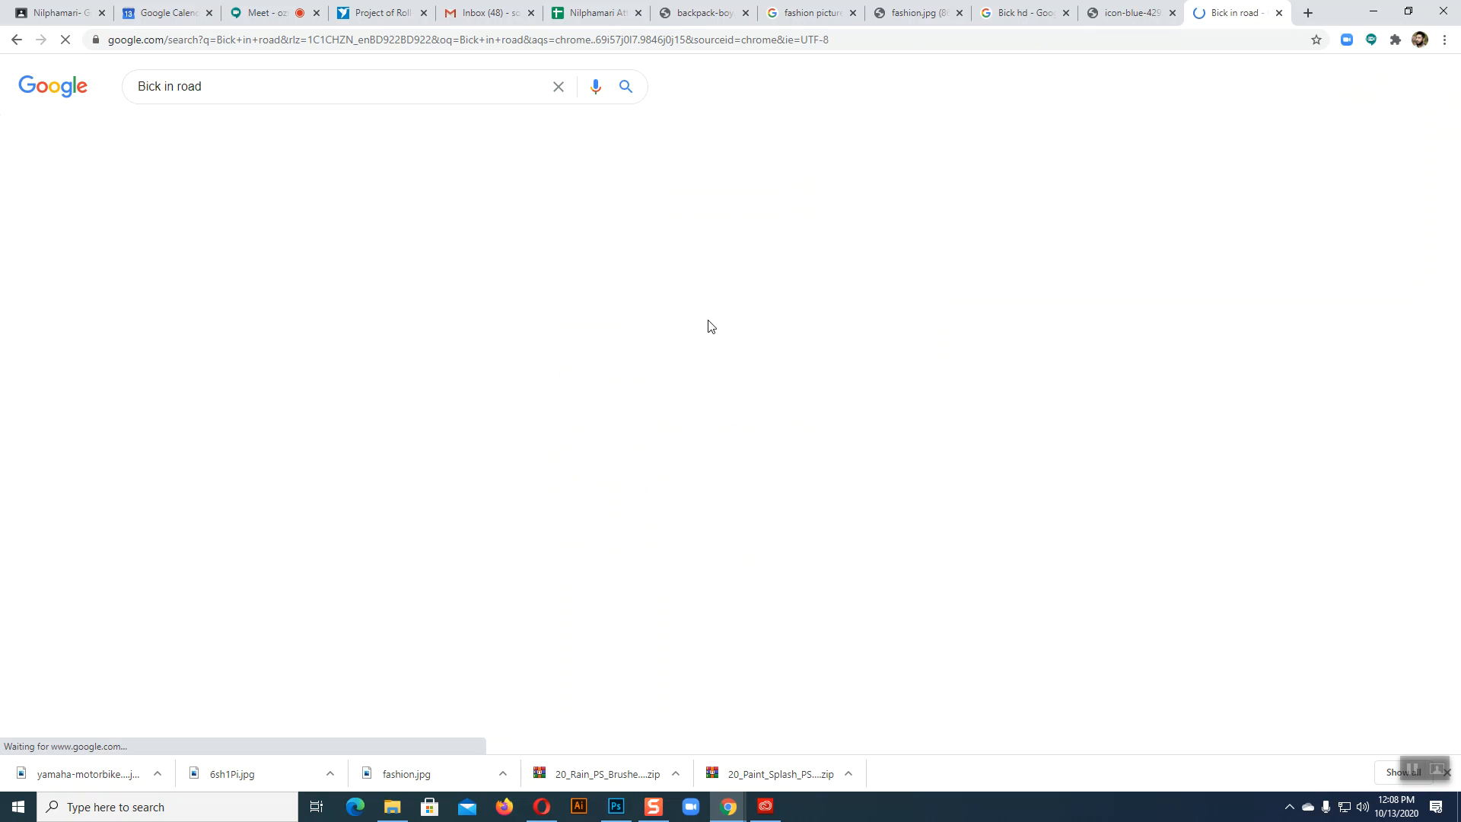
Show the image results and rerun the image search with the spelling "Bick in road"
left_click(213, 134)
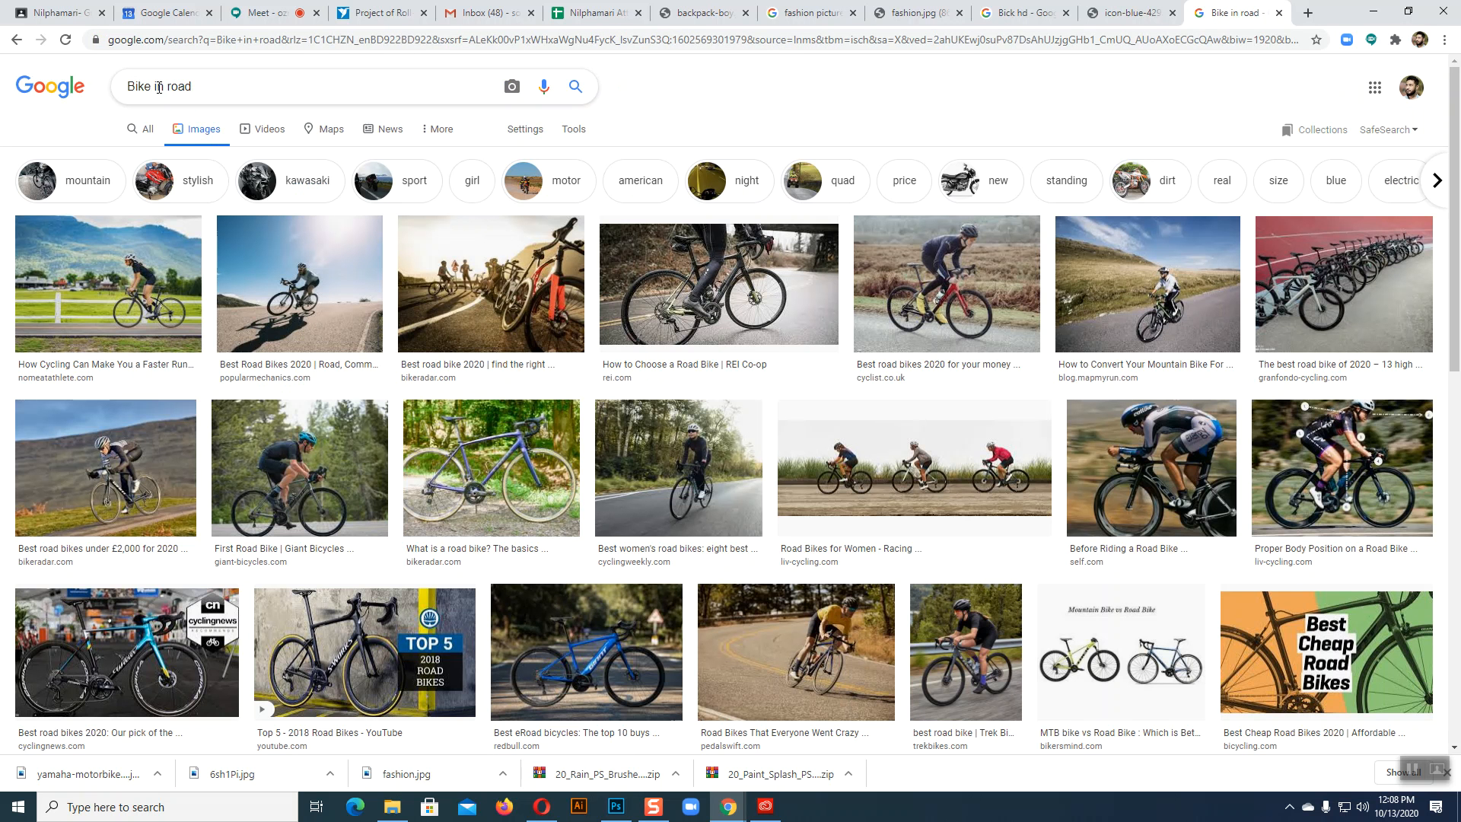
left_click_drag(152, 82, 139, 79)
type("ck")
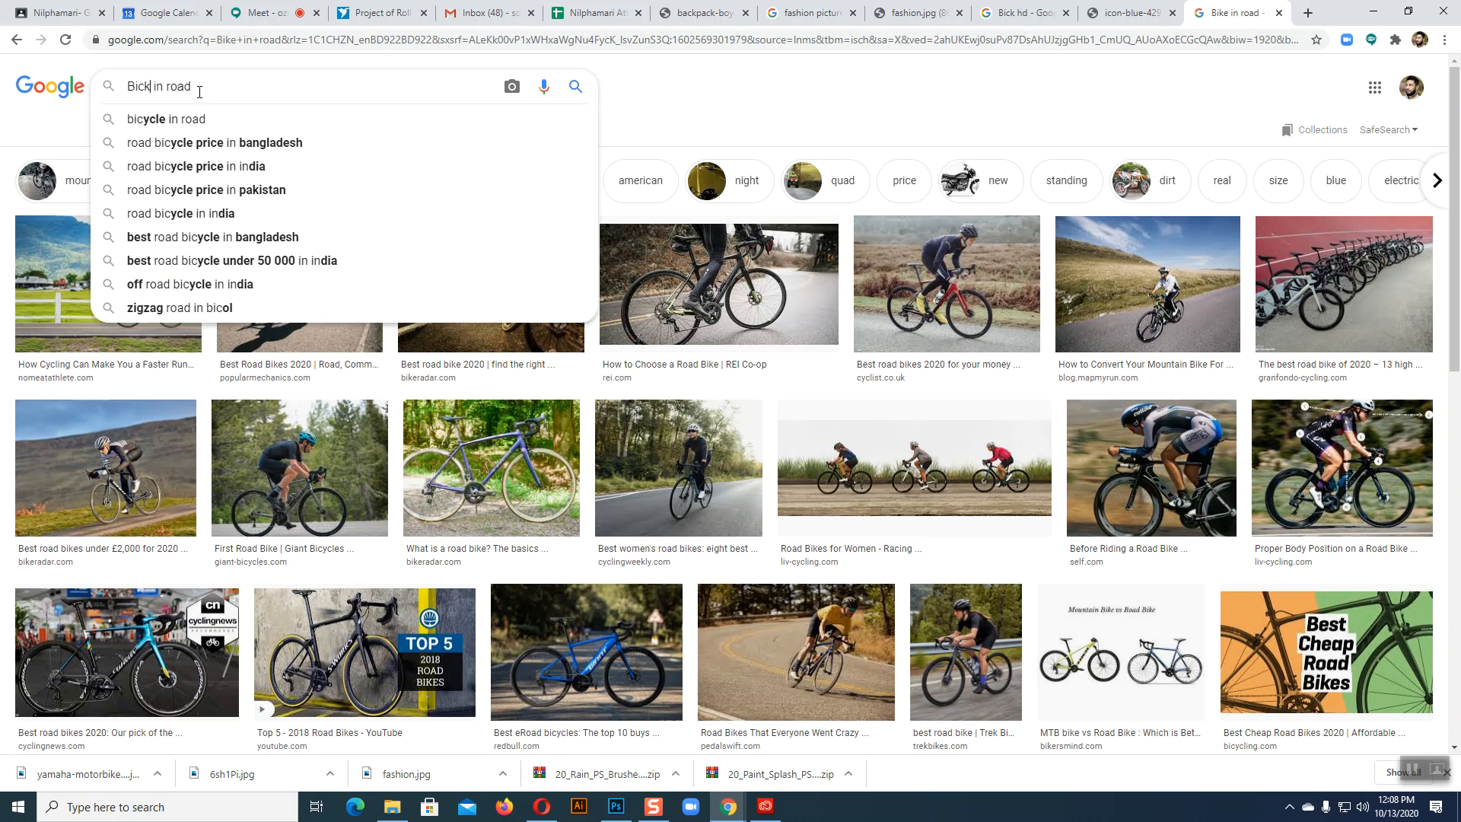
key("Return")
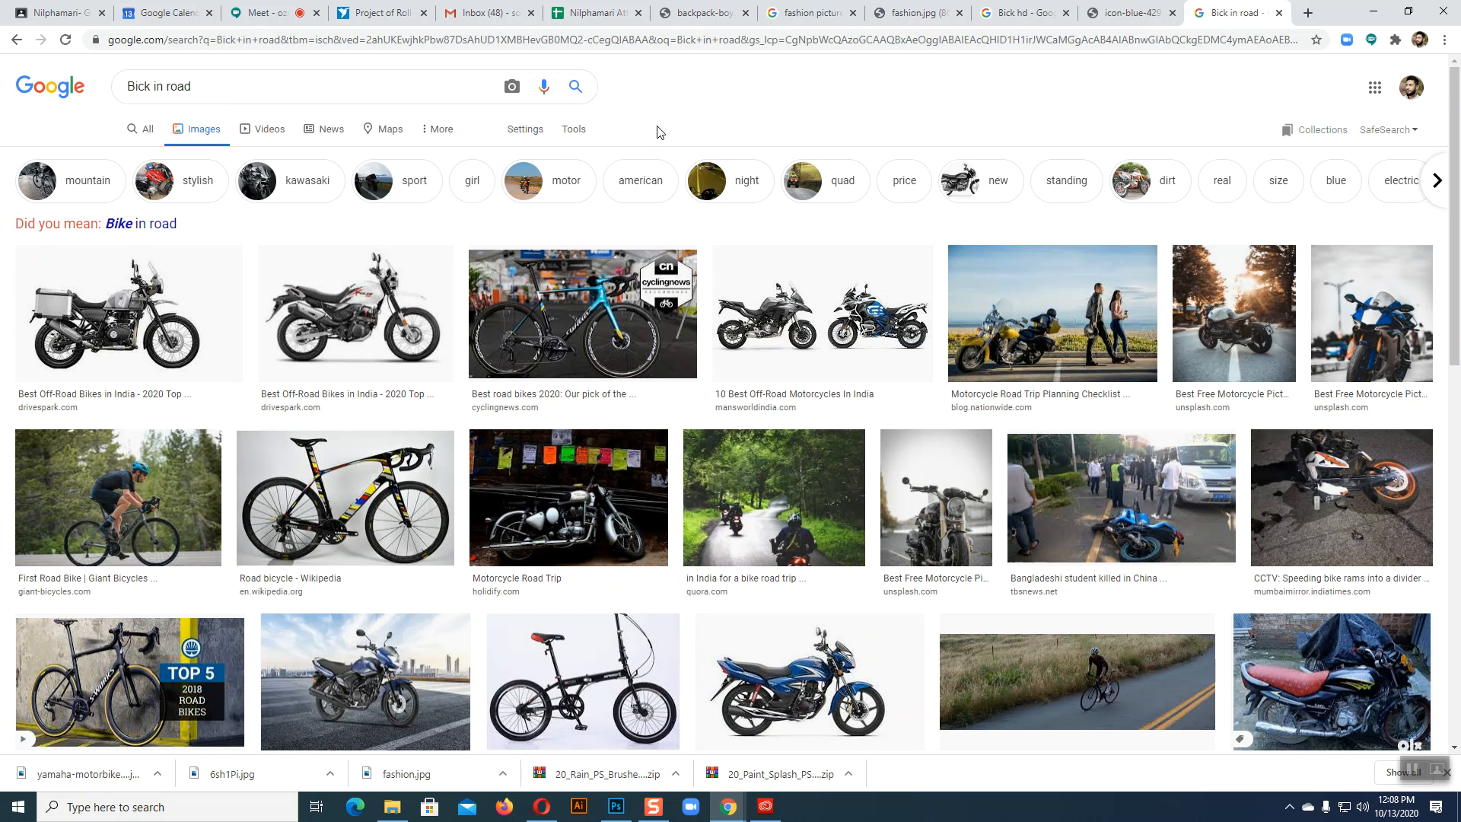
Preview the Motorcycle Road Trip Planning Checklist image, and look through its related images and further results for a road scene
scroll(670, 135, "down", 1)
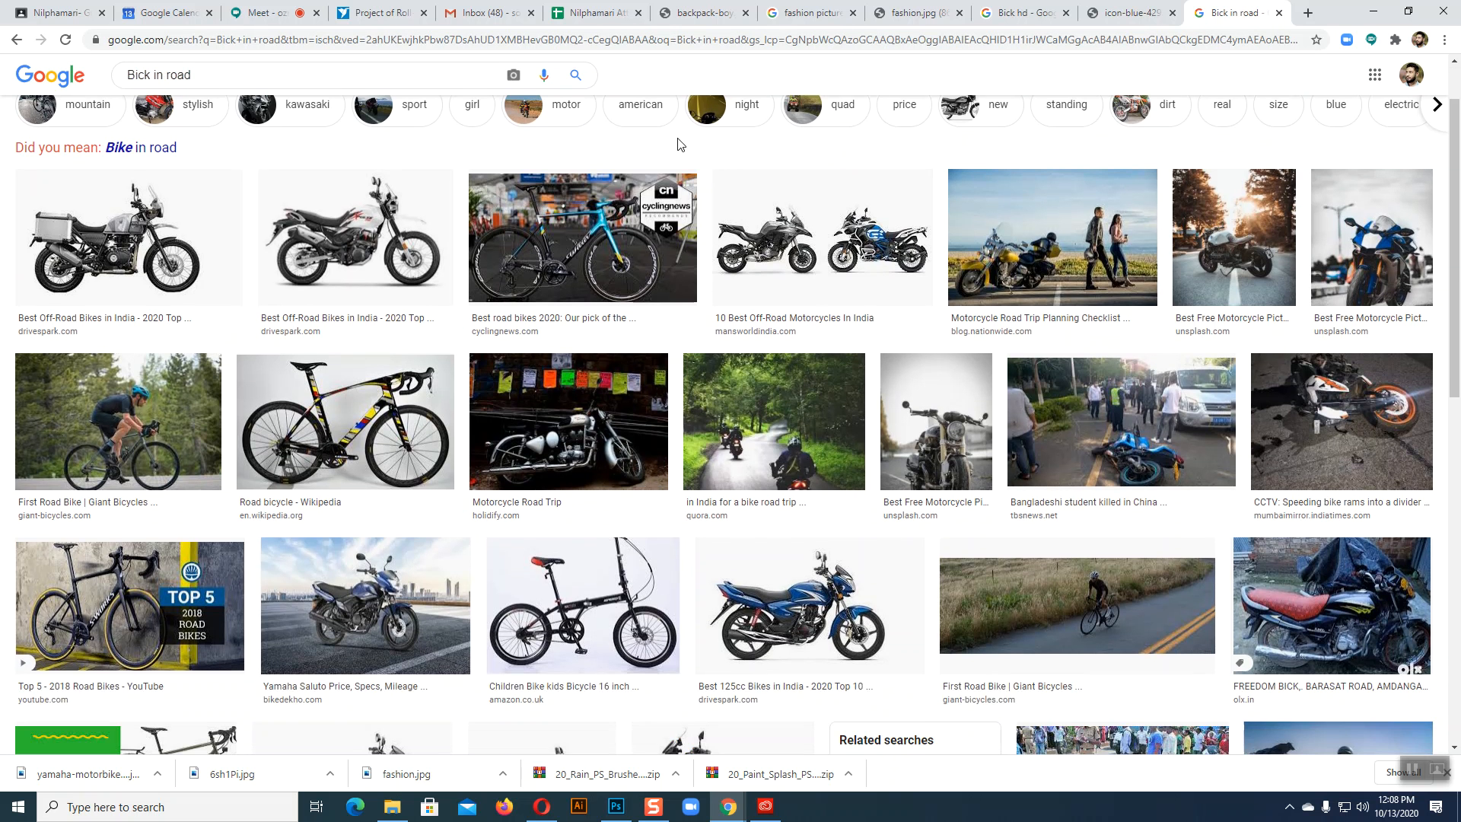
left_click(1058, 232)
scroll(1065, 358, "down", 5)
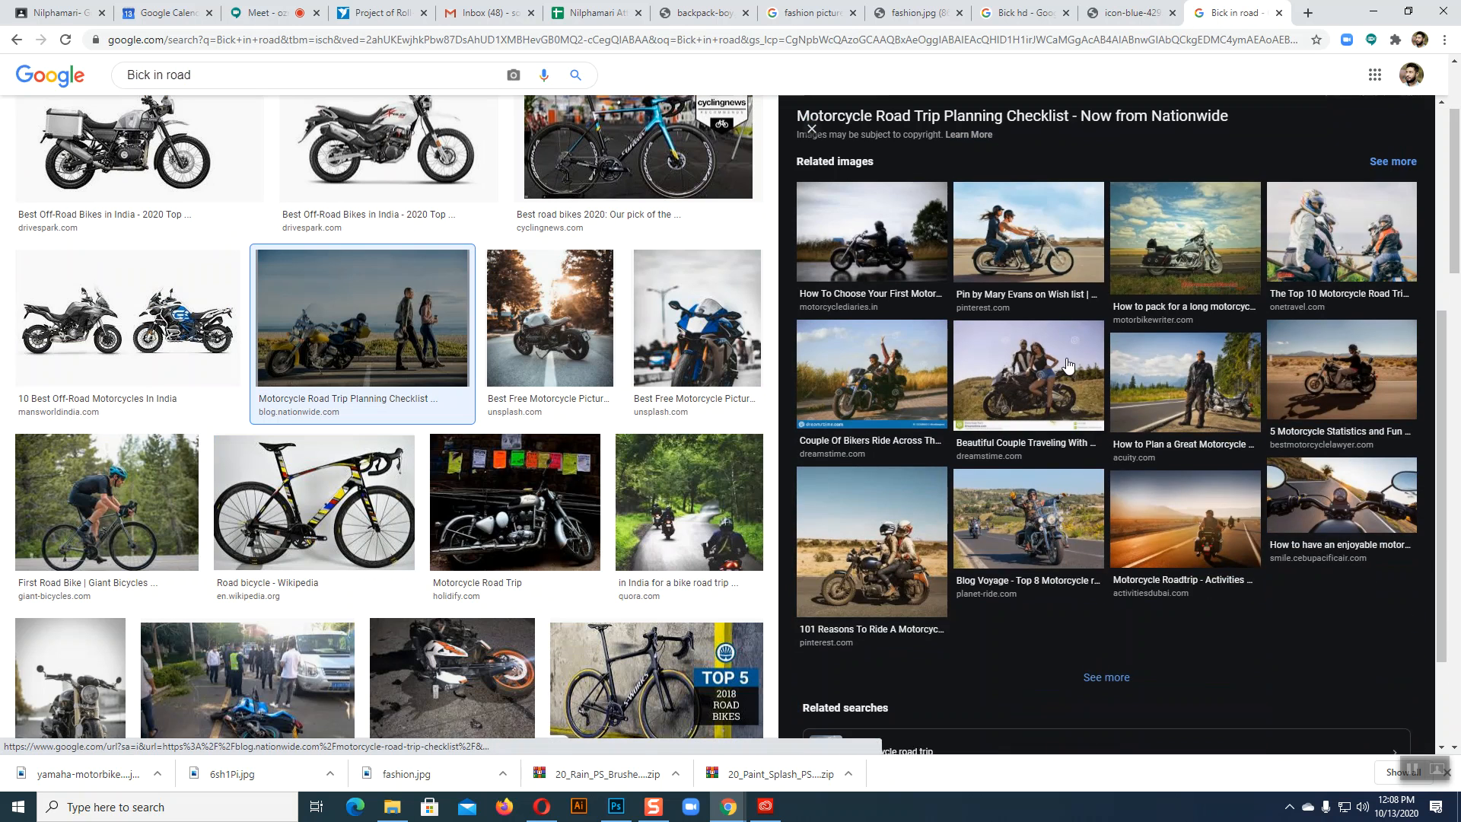
scroll(1068, 362, "down", 2)
scroll(574, 447, "down", 6)
scroll(574, 448, "down", 12)
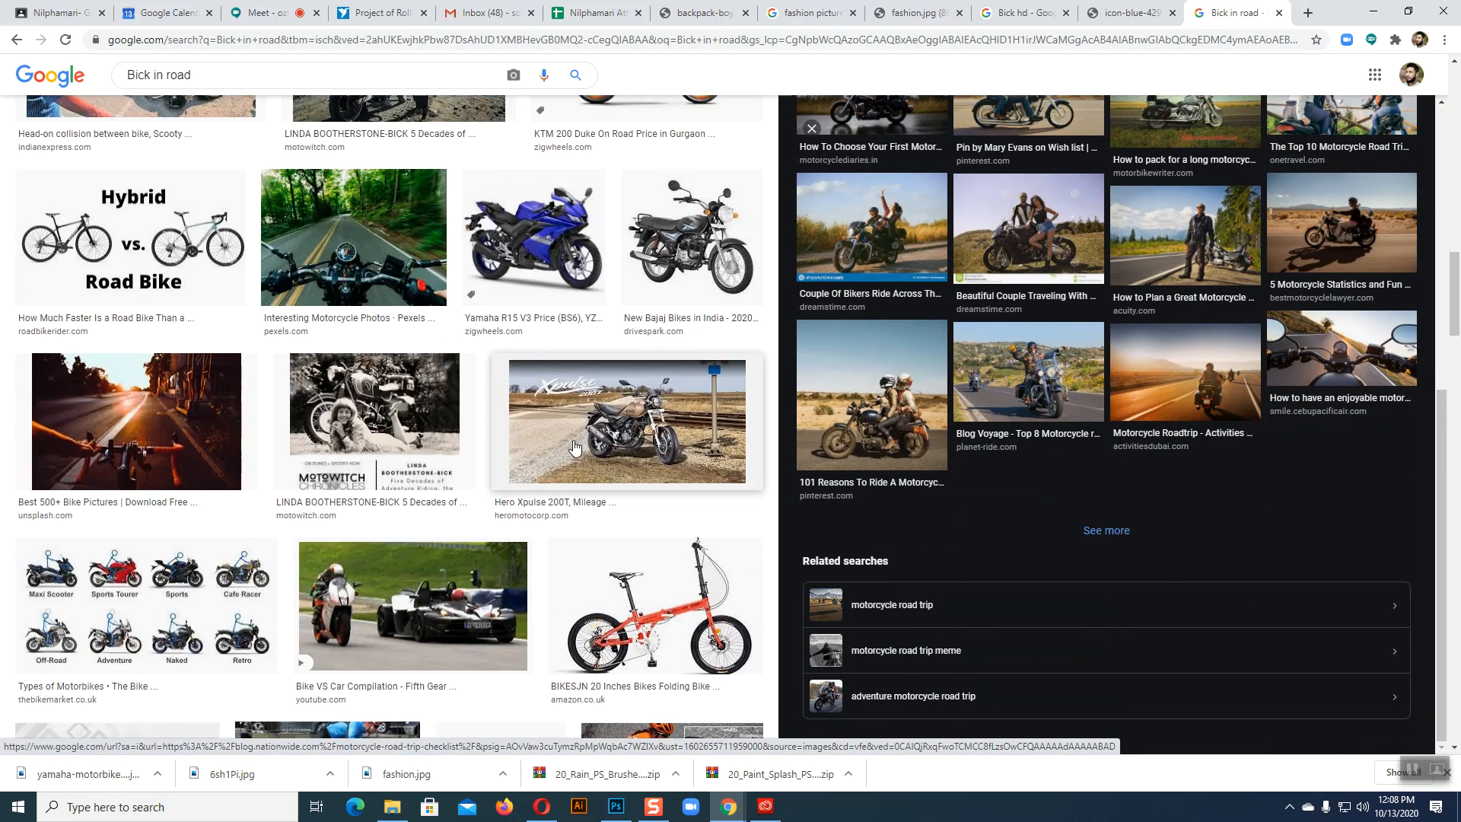
Preview the Hero Xpulse 200T image from heromotocorp.com and browse the full list of its related images
left_click(614, 436)
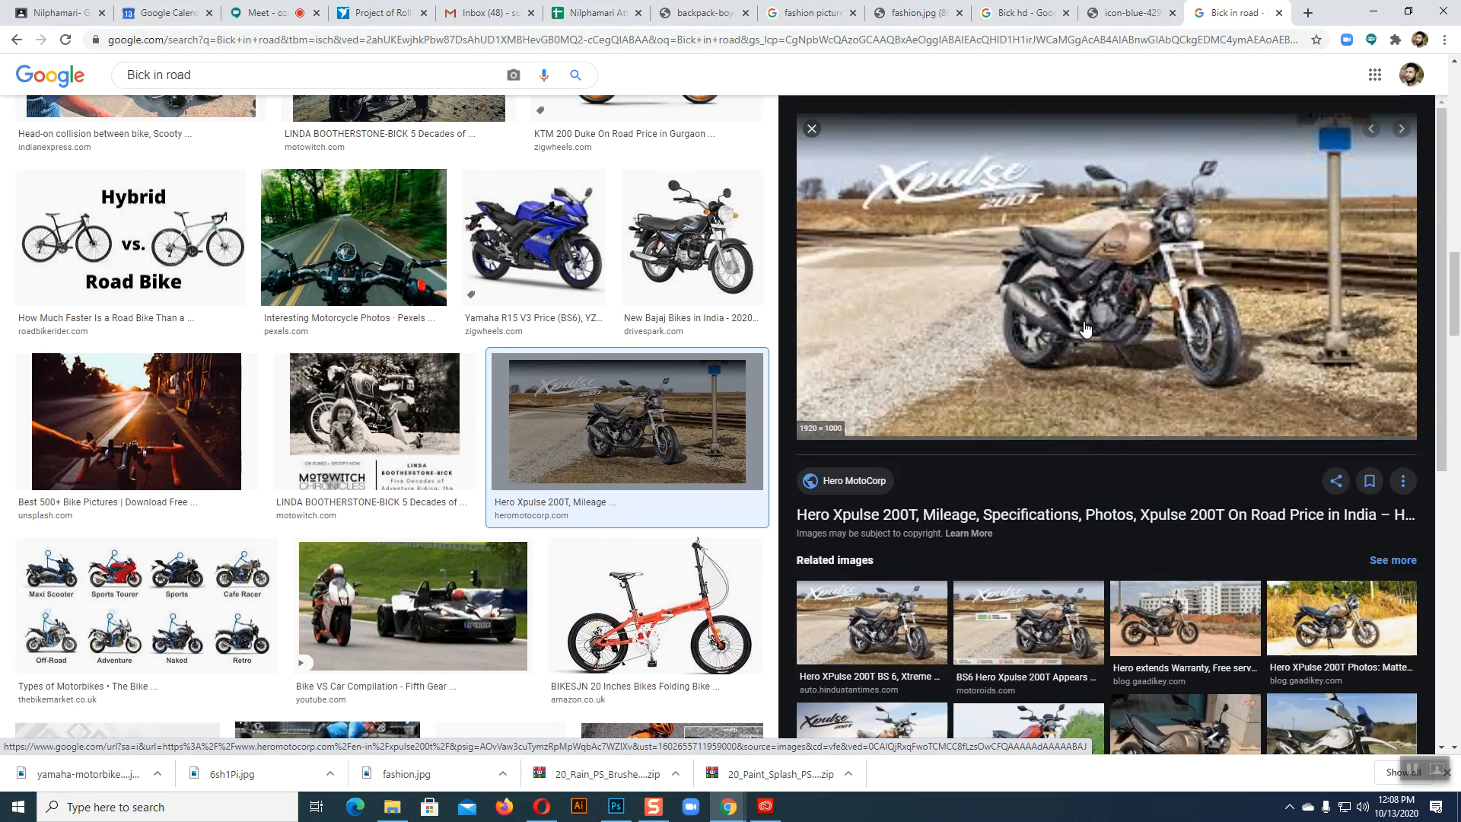
scroll(1113, 380, "down", 5)
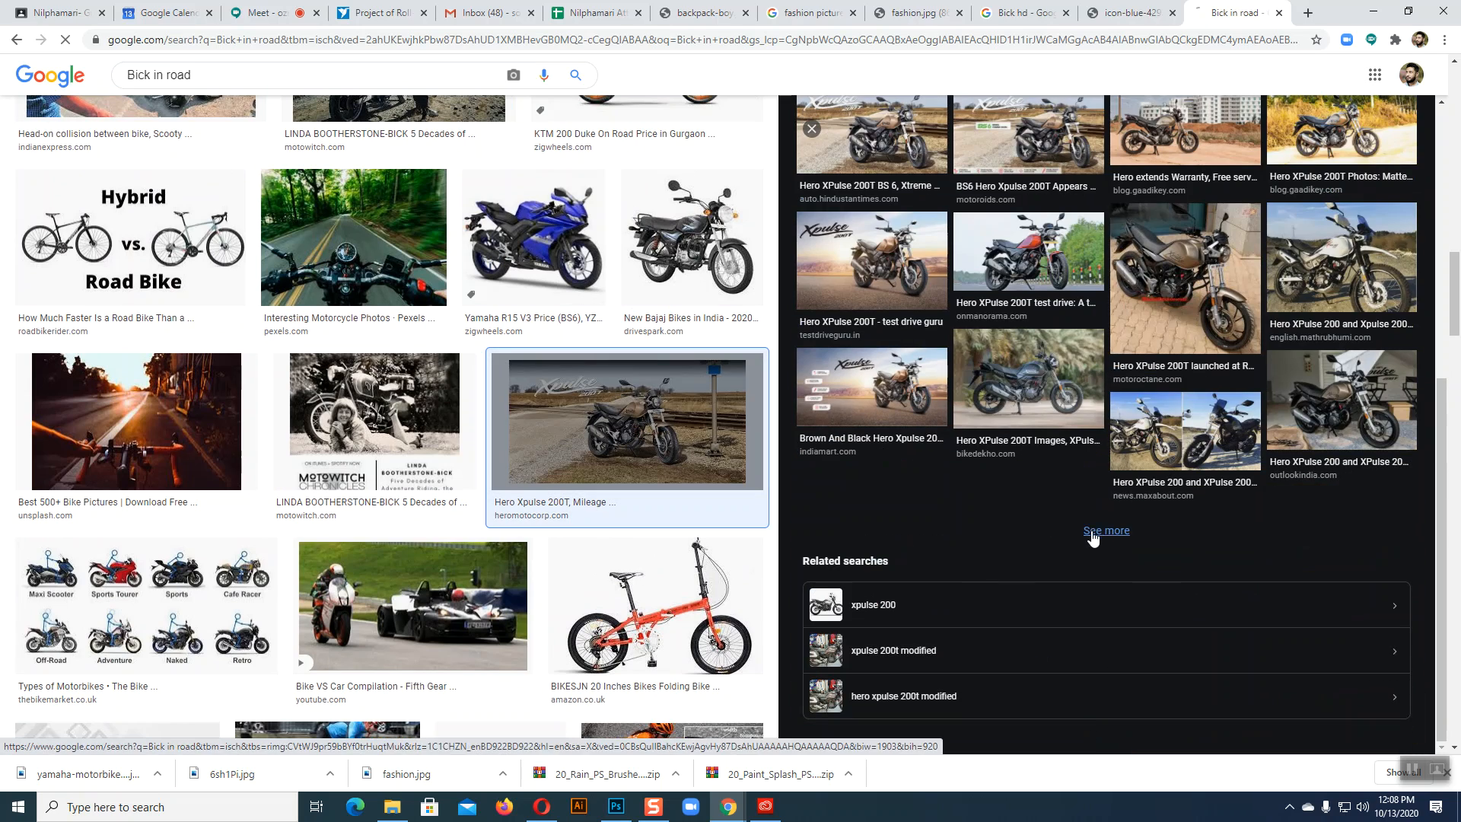
left_click(1088, 531)
scroll(929, 472, "down", 10)
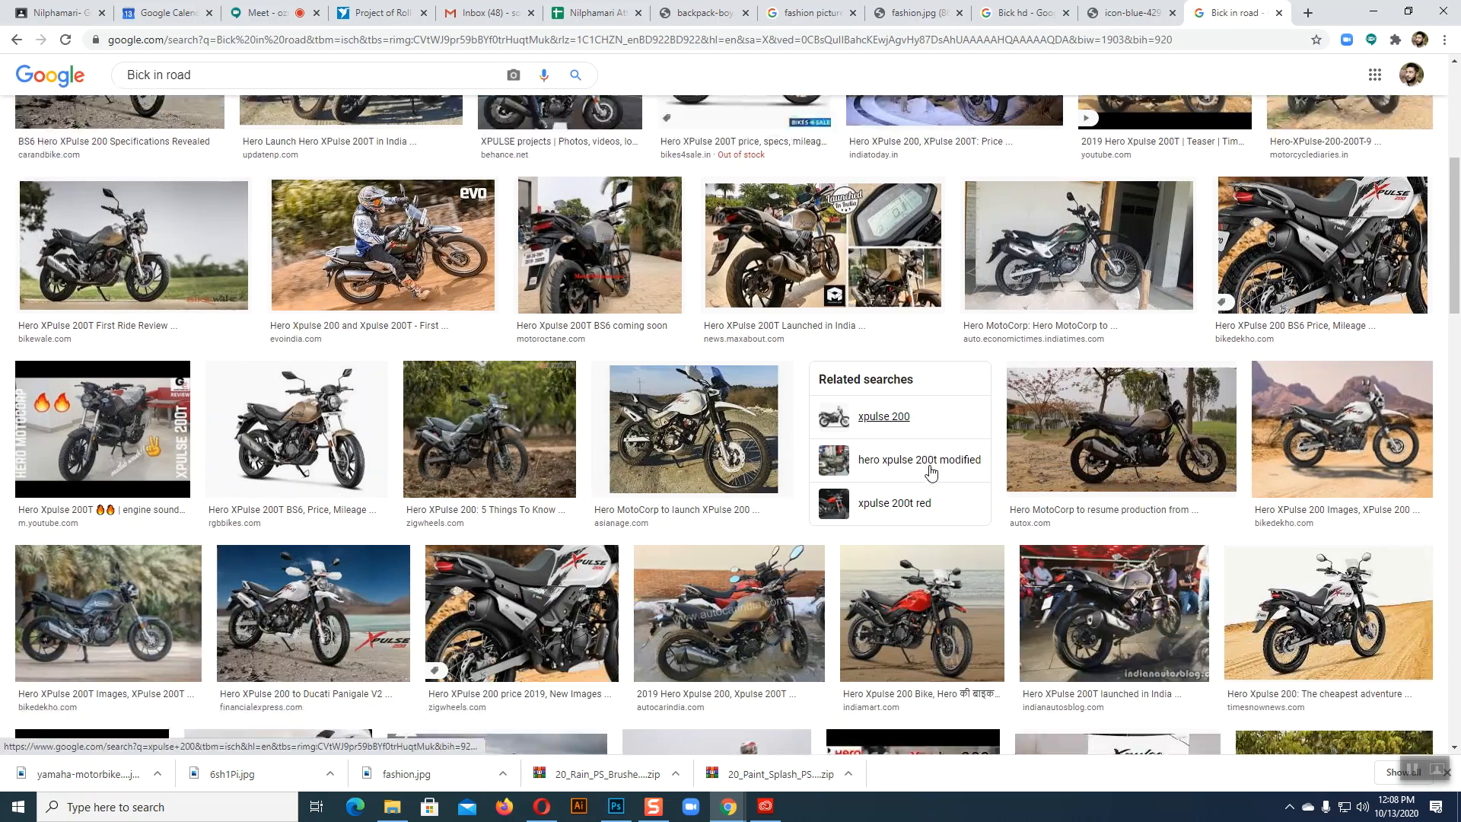
scroll(930, 472, "down", 5)
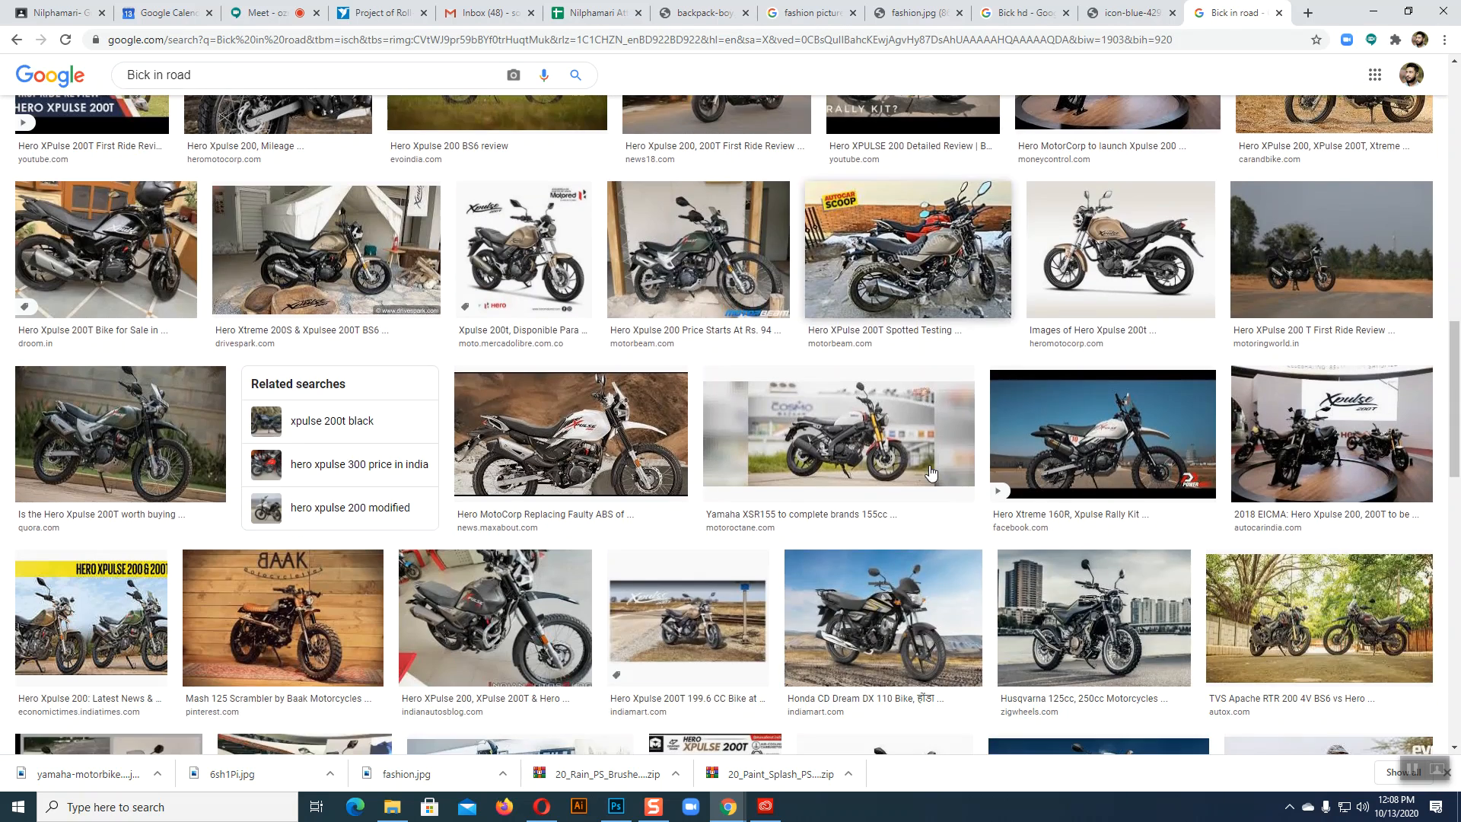
Preview the Hero XPulse 200 T First Ride Review image from motoringworld.in and look through the further results for a road scene
left_click(1366, 247)
scroll(1033, 406, "down", 6)
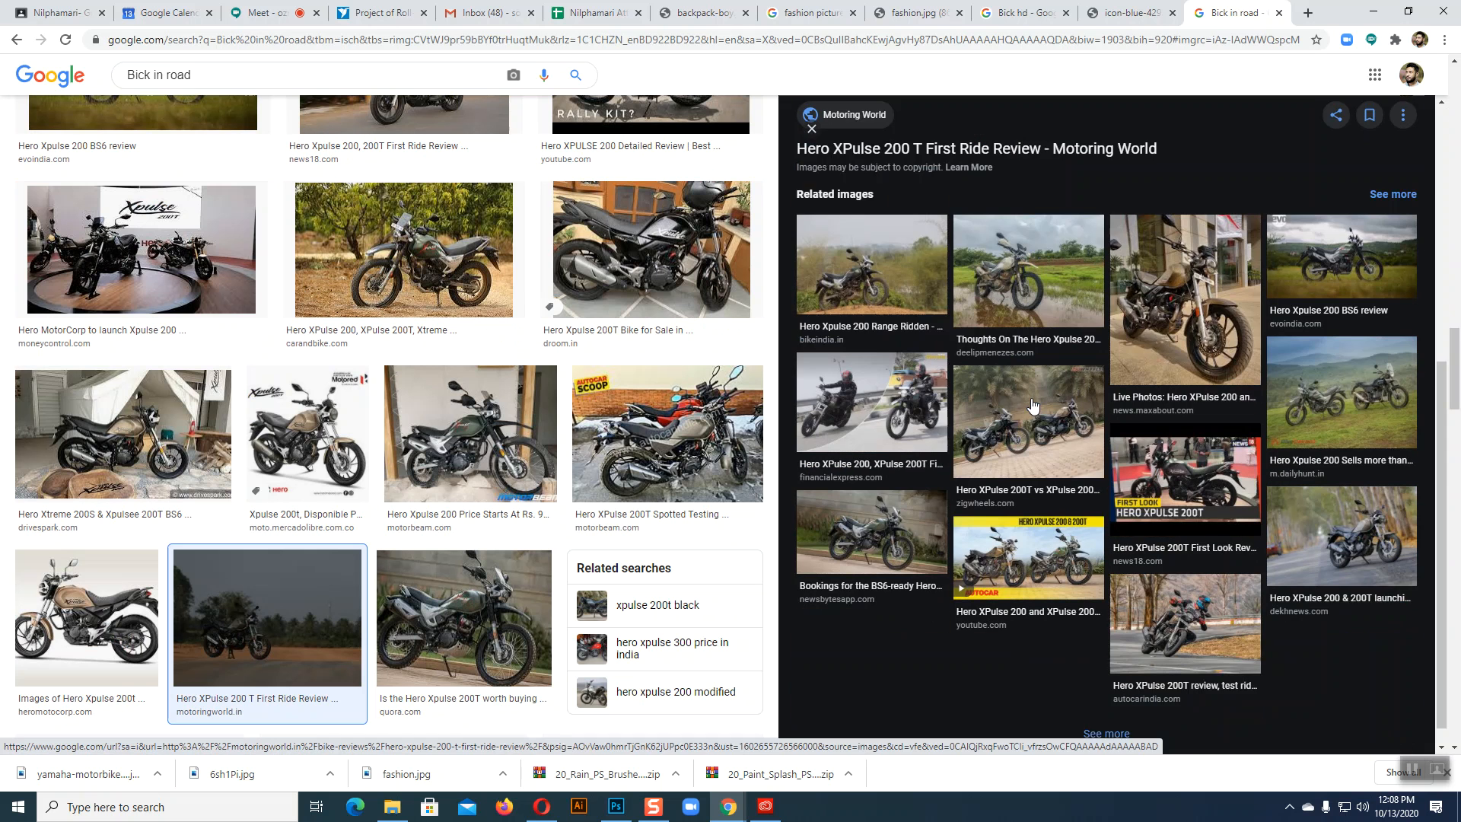
scroll(614, 483, "down", 10)
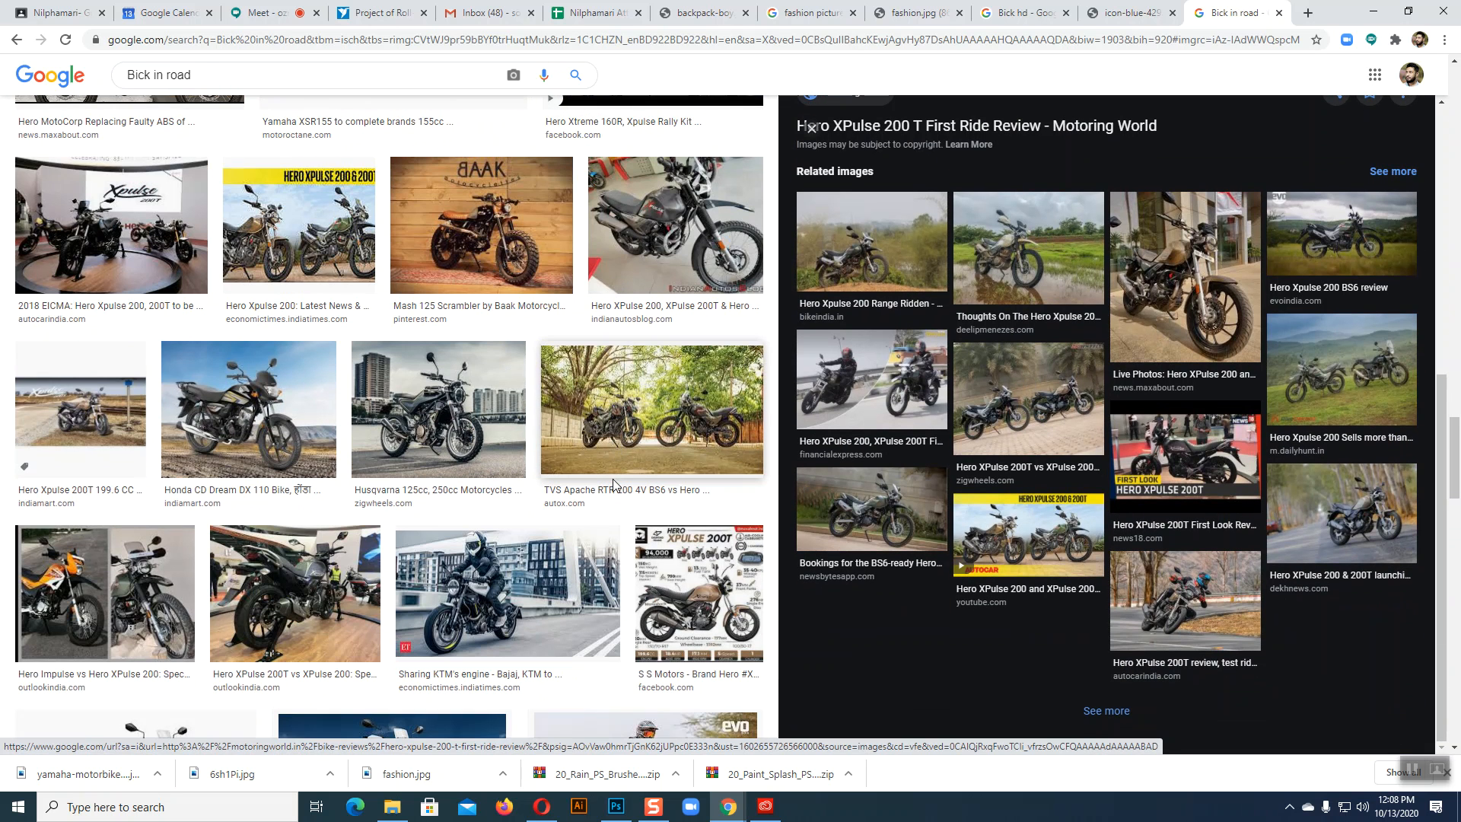
scroll(614, 484, "down", 6)
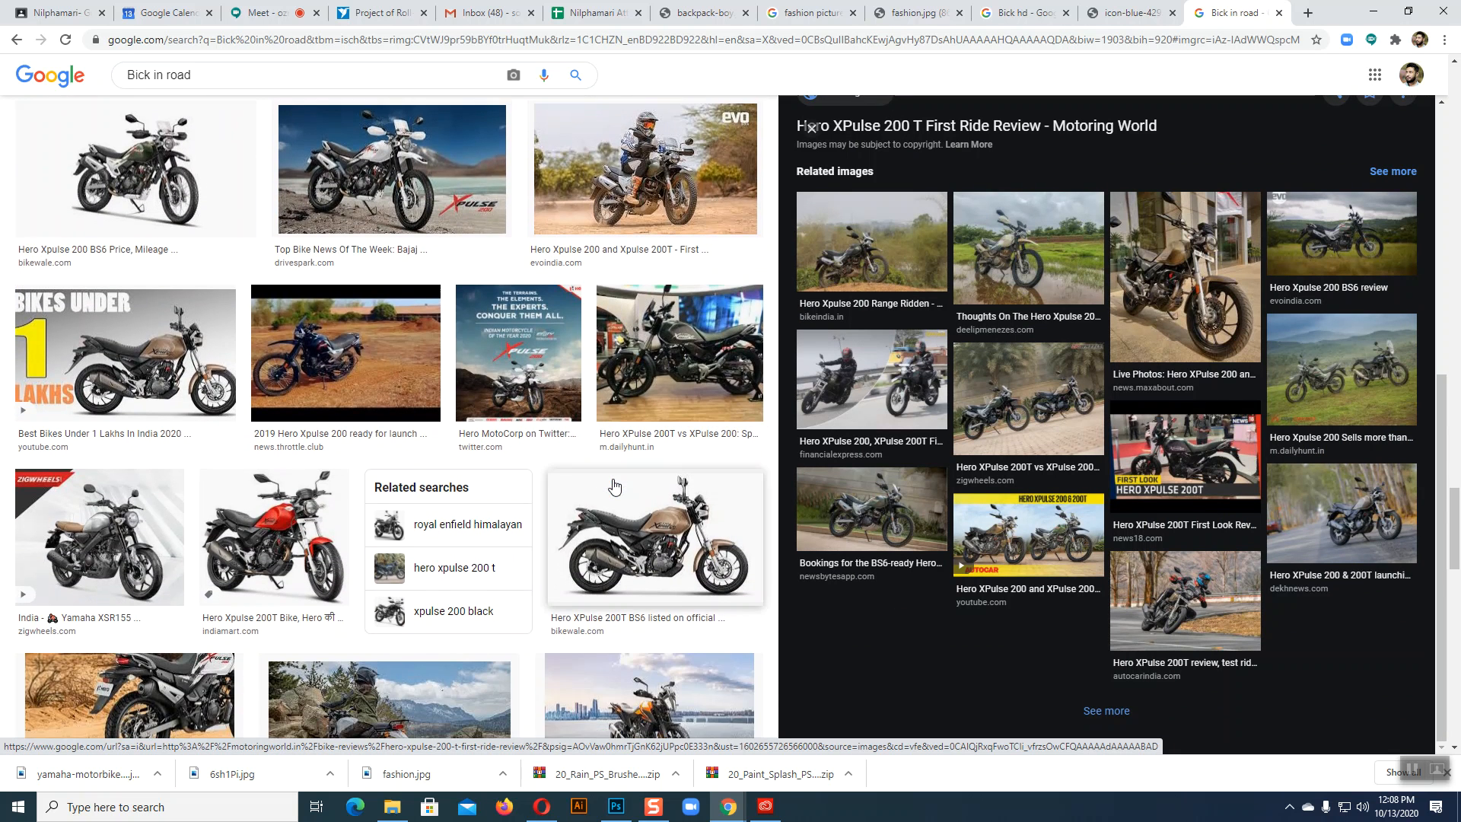
scroll(613, 486, "down", 4)
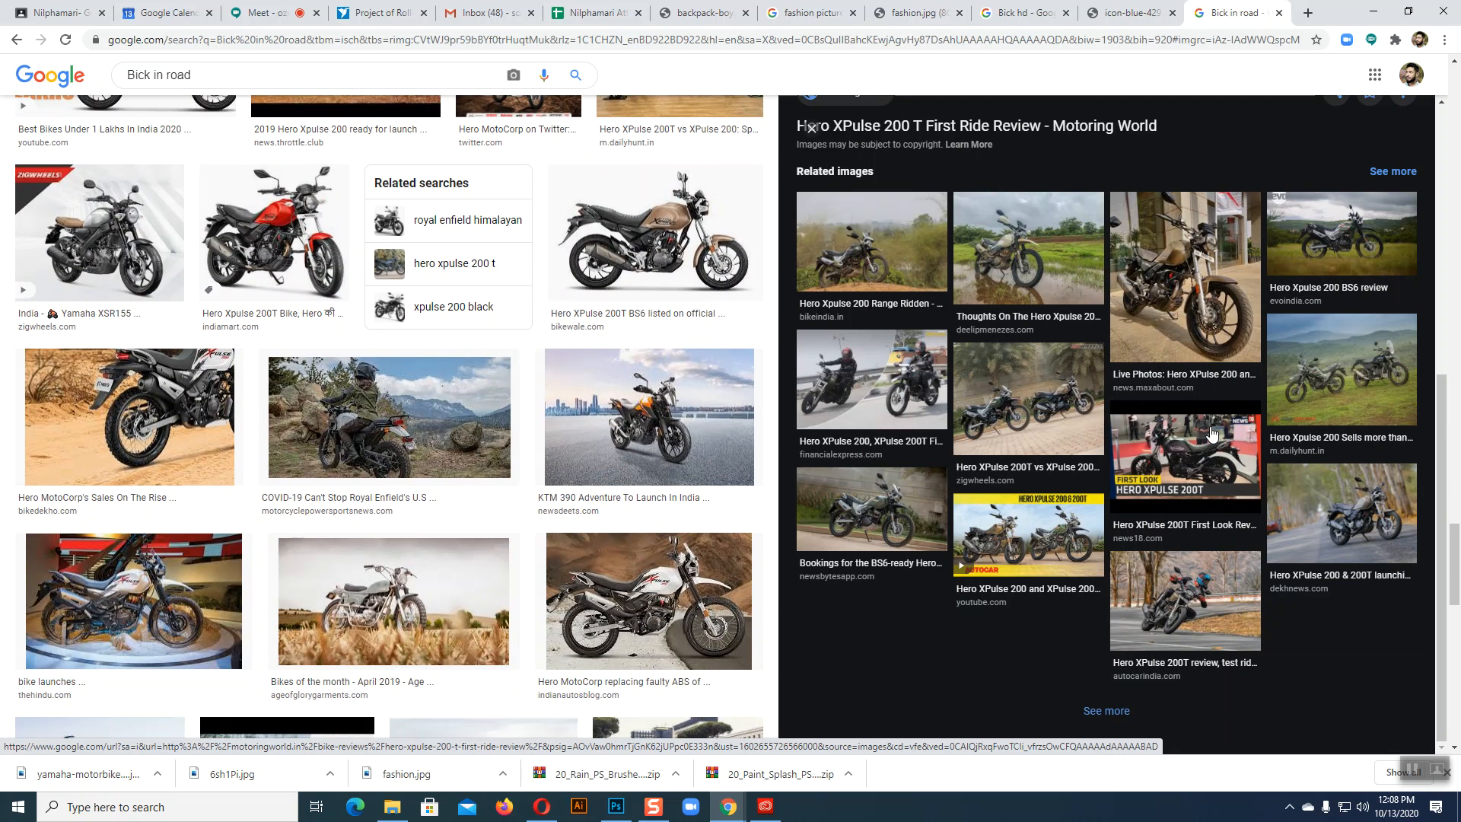
scroll(1212, 434, "down", 8)
scroll(944, 485, "down", 5)
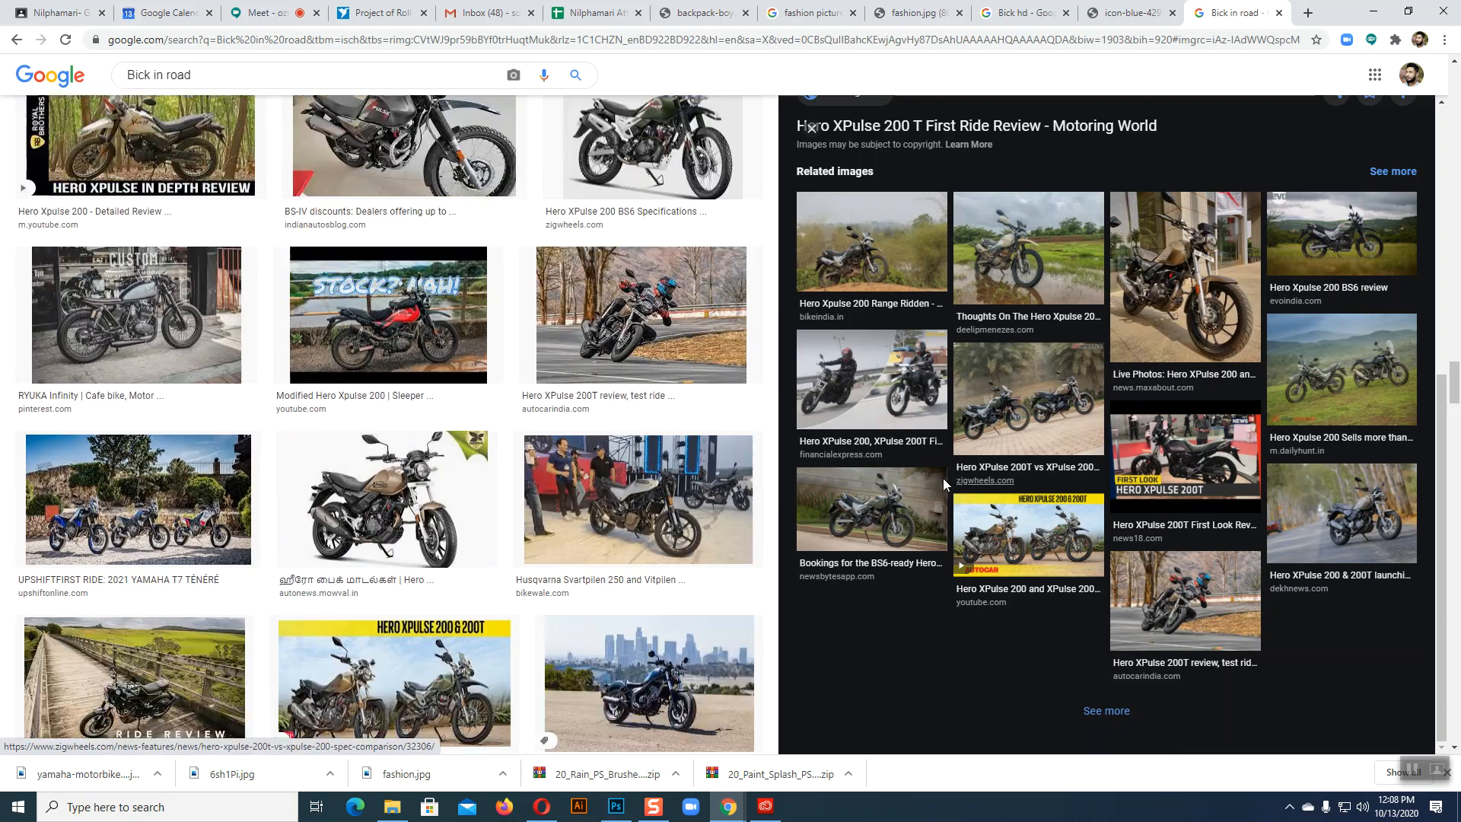
scroll(945, 485, "down", 5)
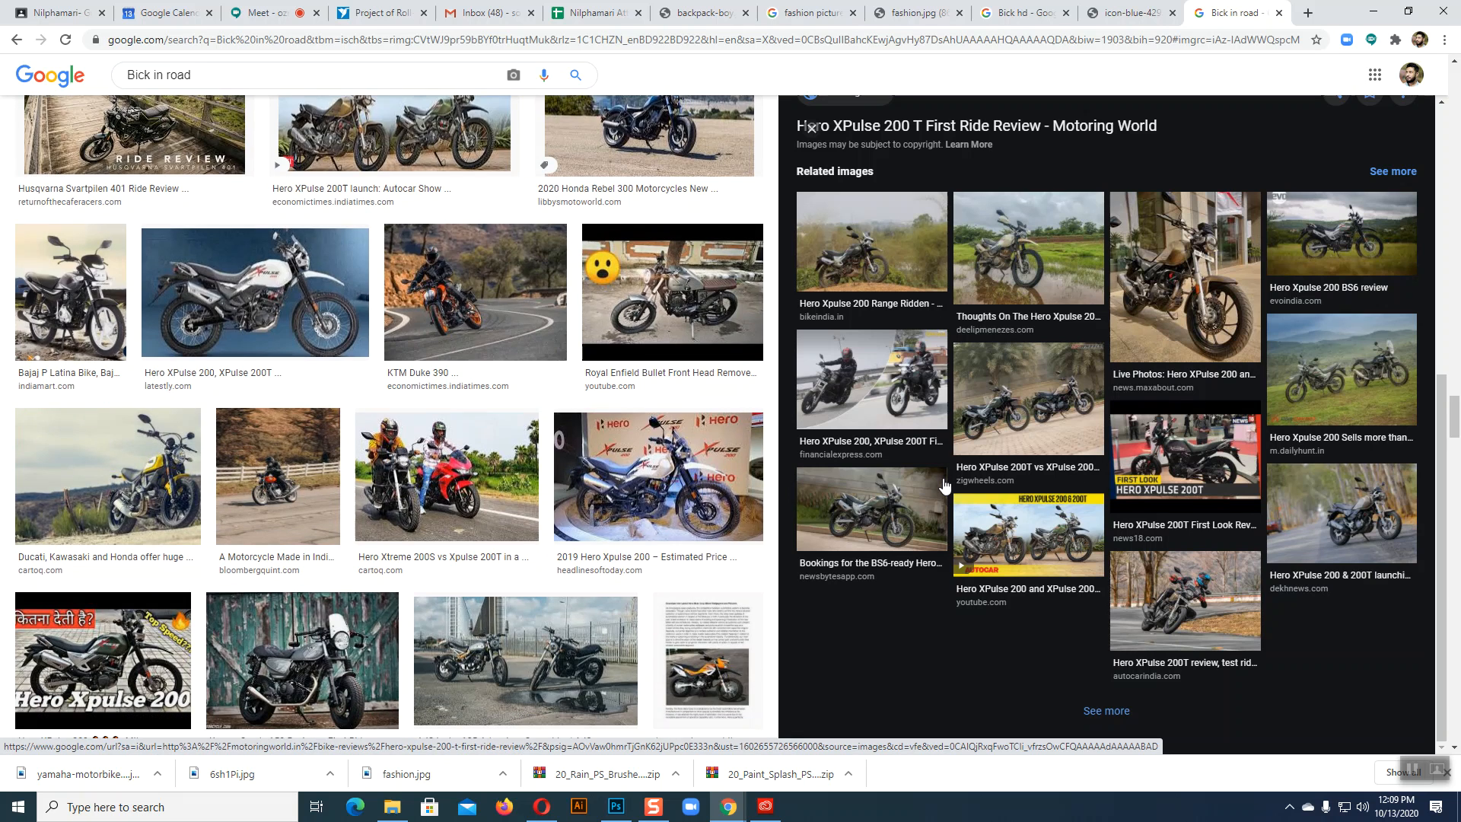
scroll(945, 485, "down", 4)
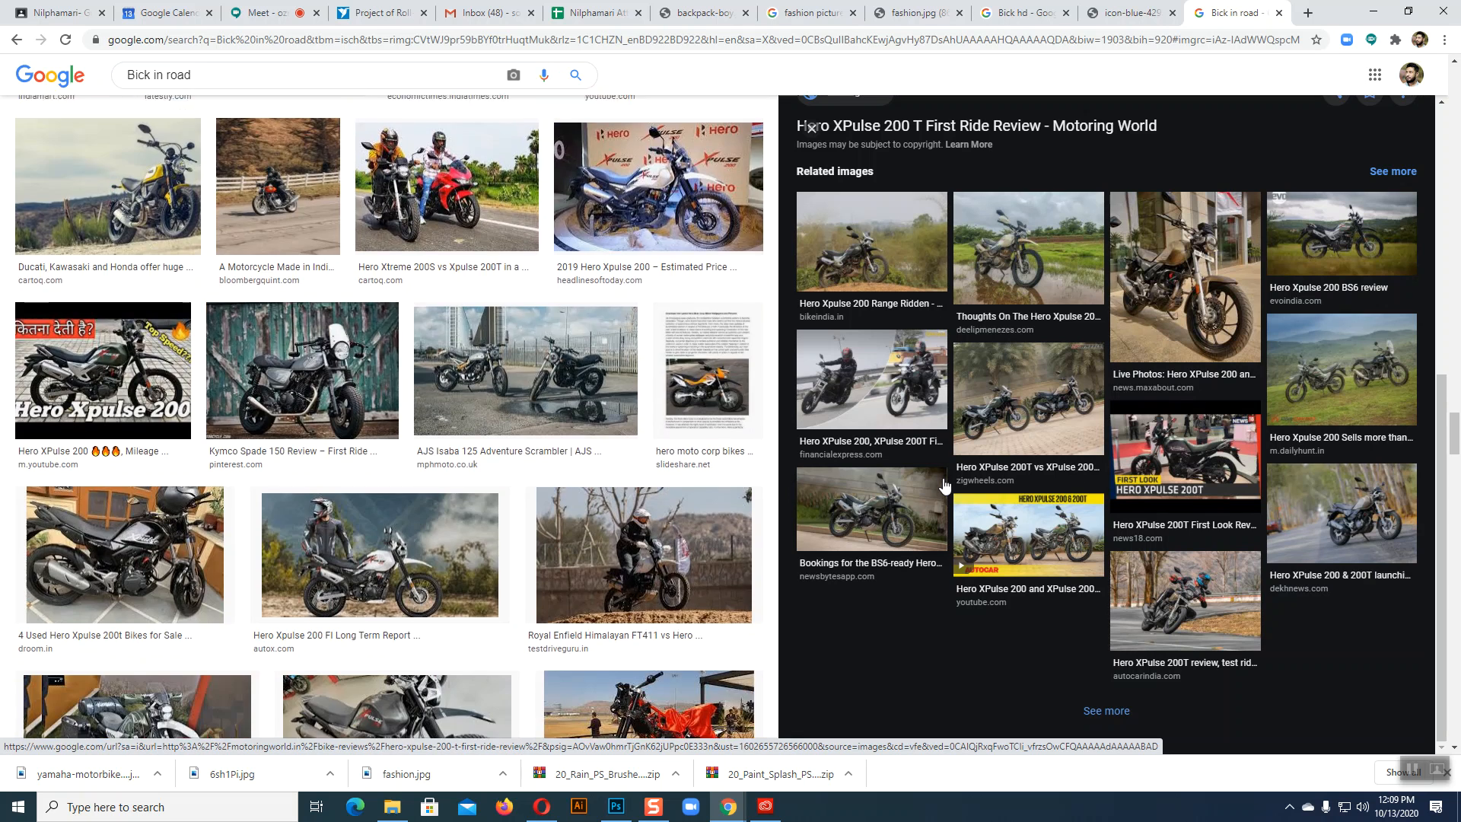
scroll(945, 485, "down", 4)
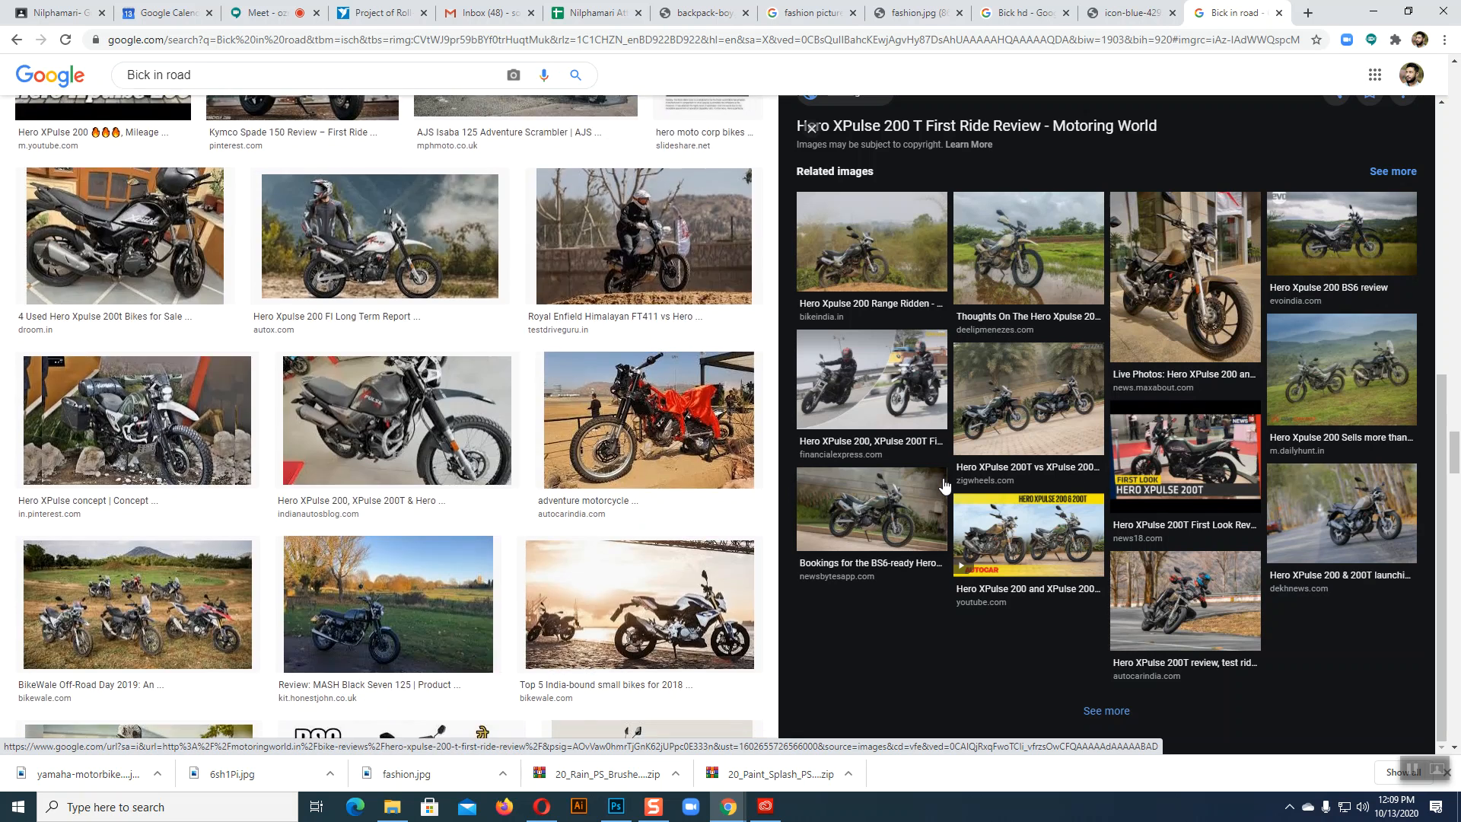
scroll(945, 485, "down", 5)
scroll(945, 485, "down", 5)
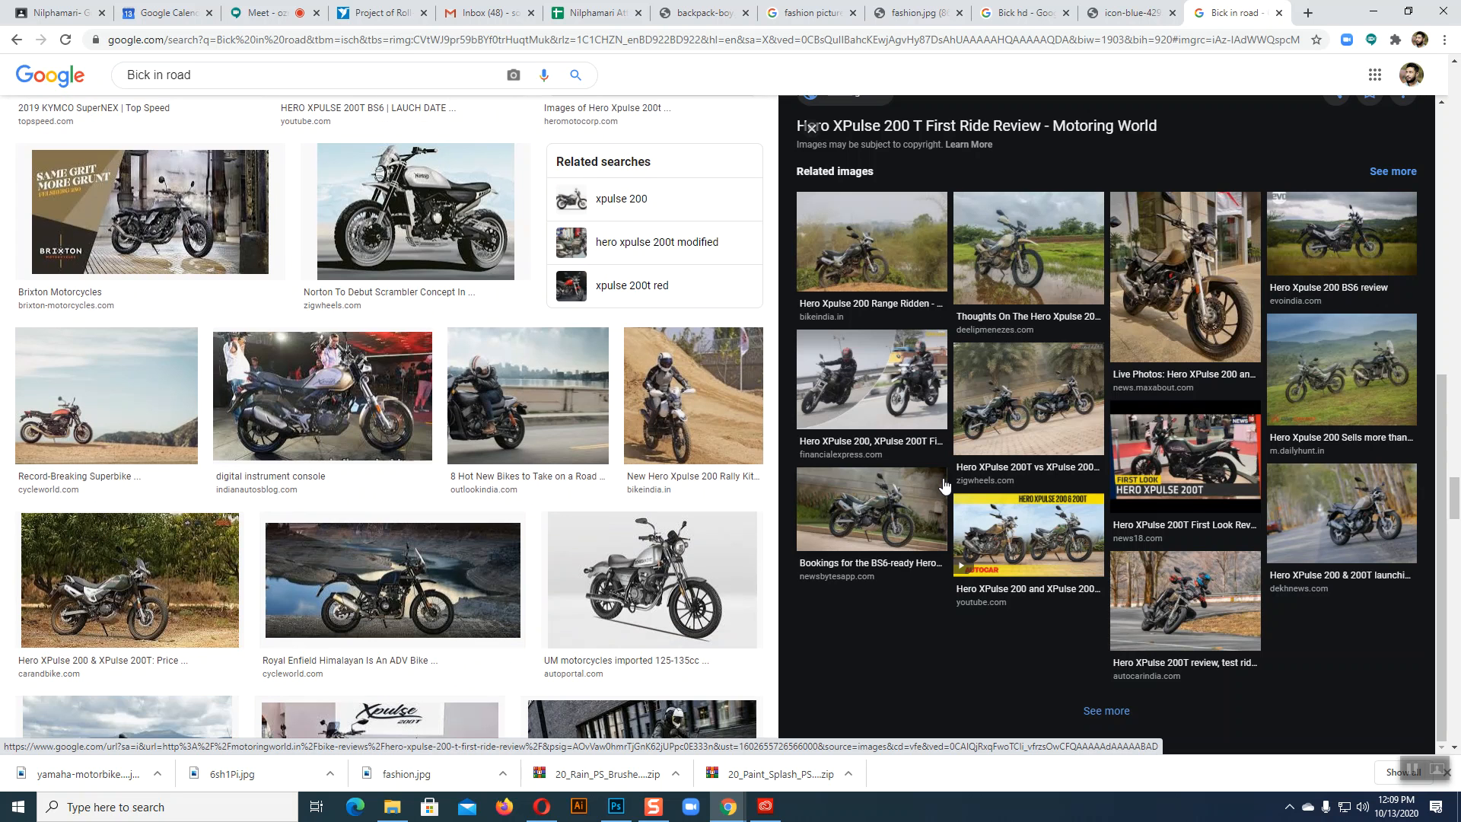
scroll(945, 484, "down", 4)
scroll(944, 485, "down", 9)
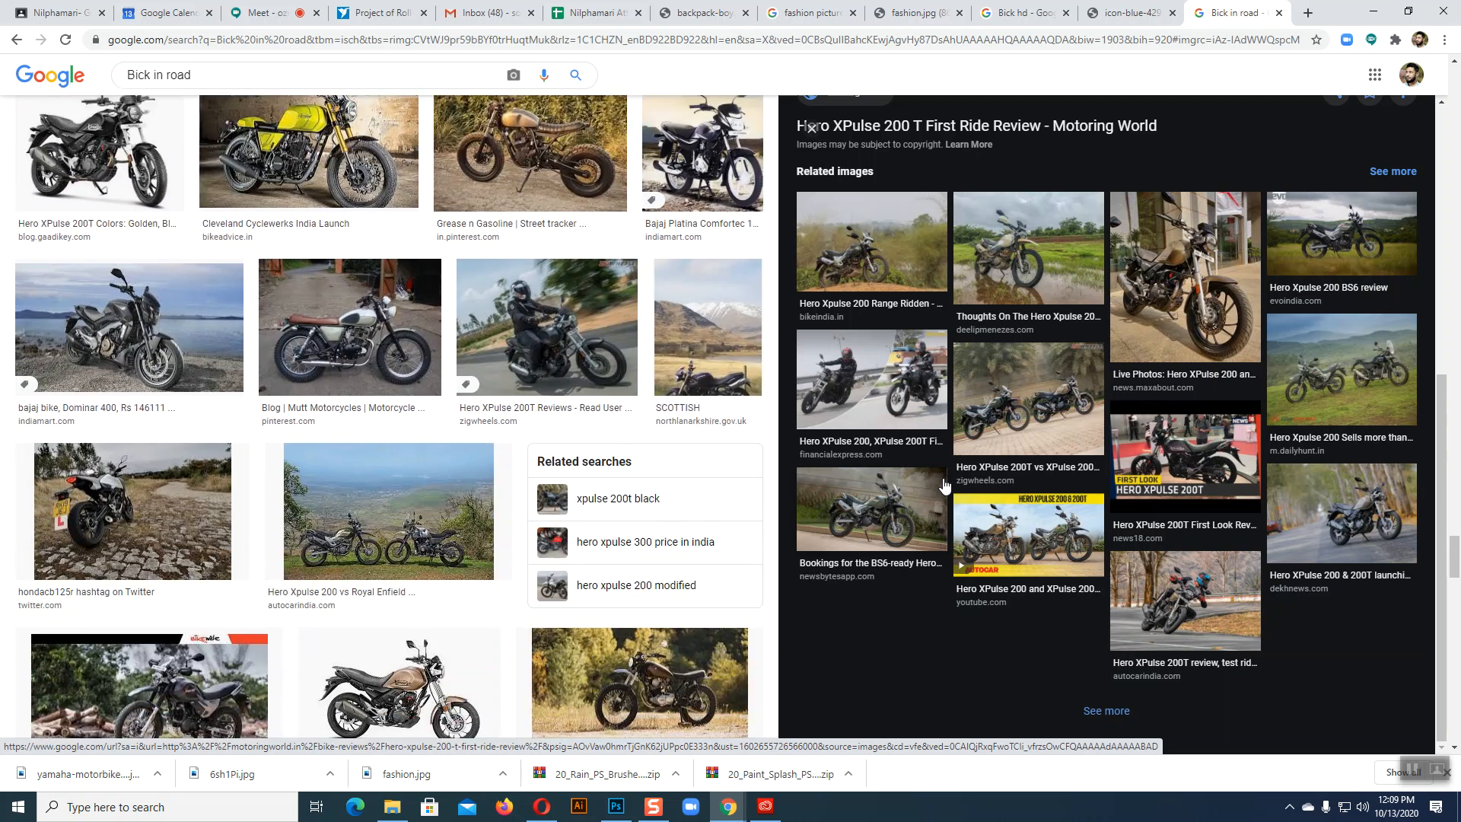
Preview the Bajaj Dominar 400 lakeside image, and compare it with the blue motorbike images open in the other tabs
left_click(128, 327)
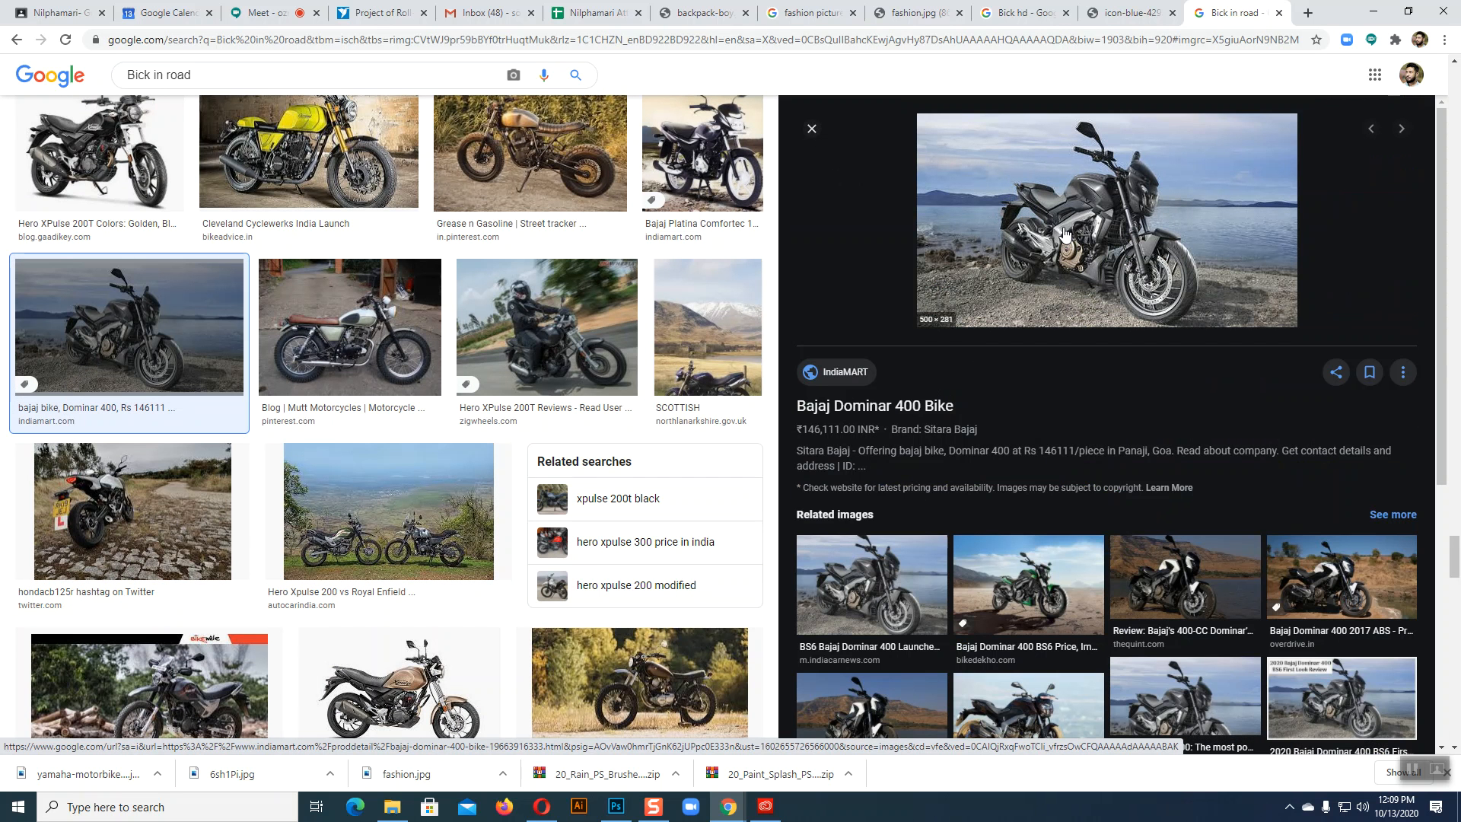
left_click(930, 10)
left_click(1024, 13)
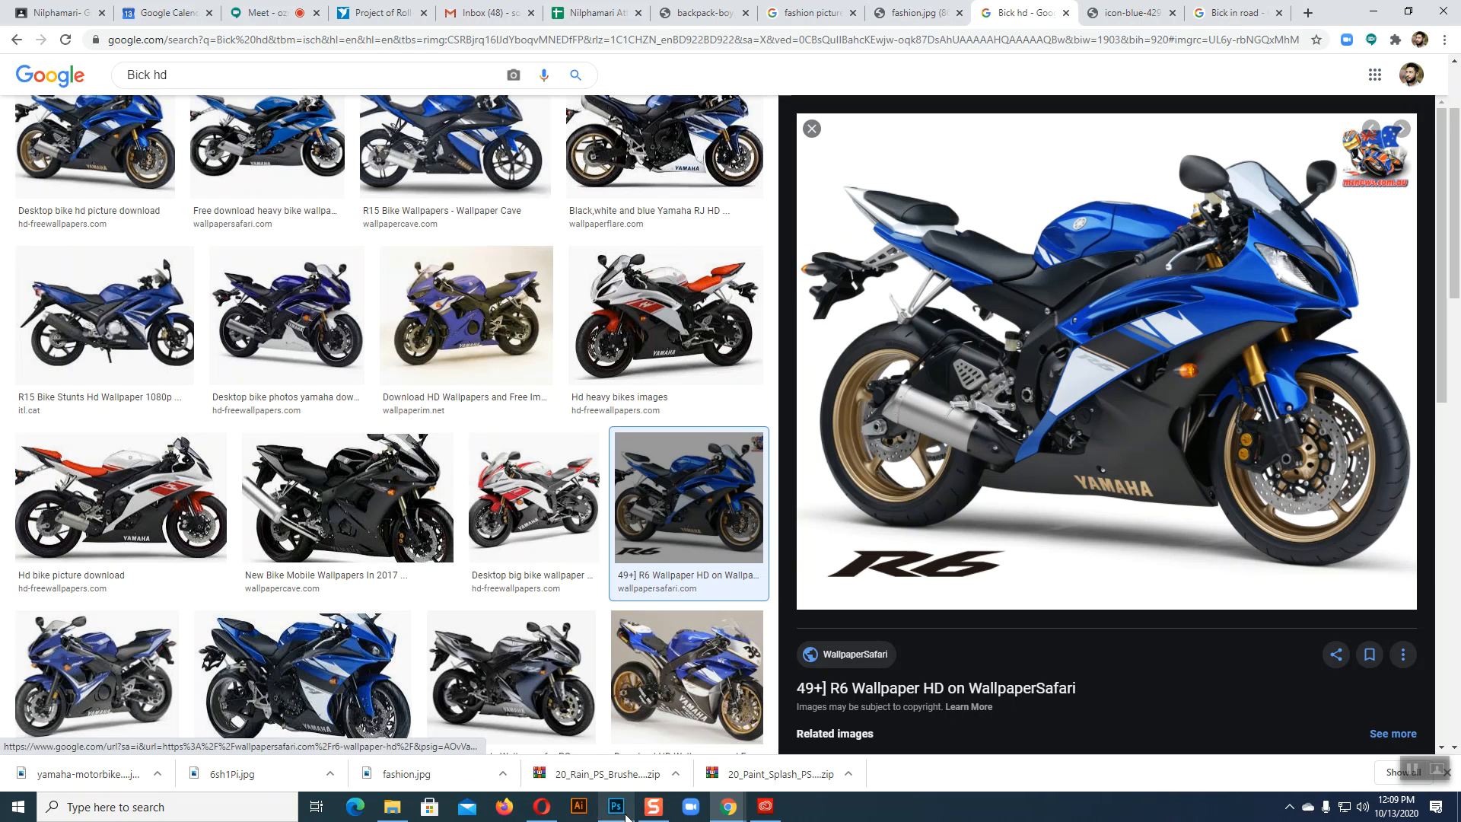
left_click(1133, 12)
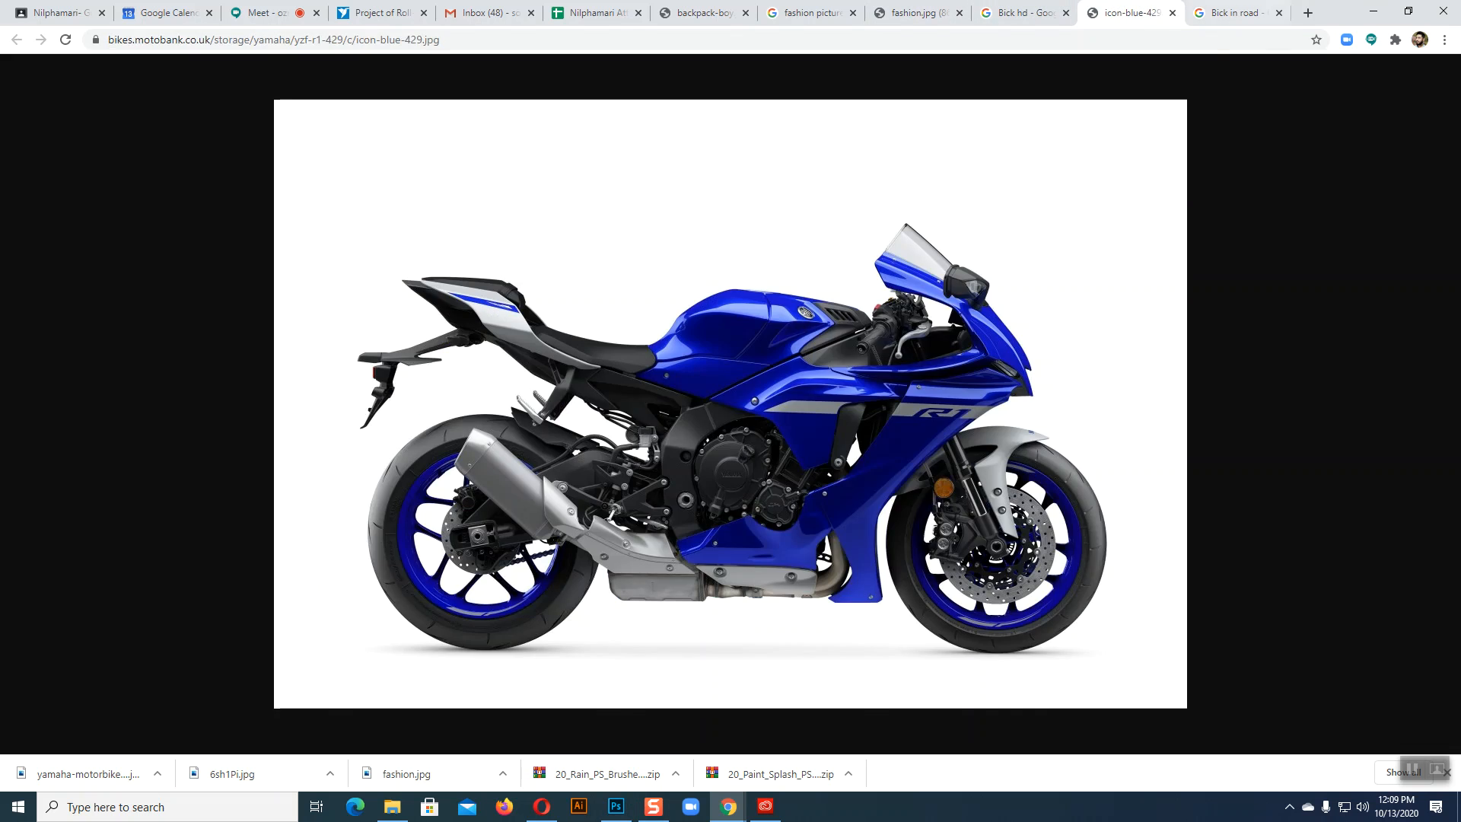
left_click(1269, 19)
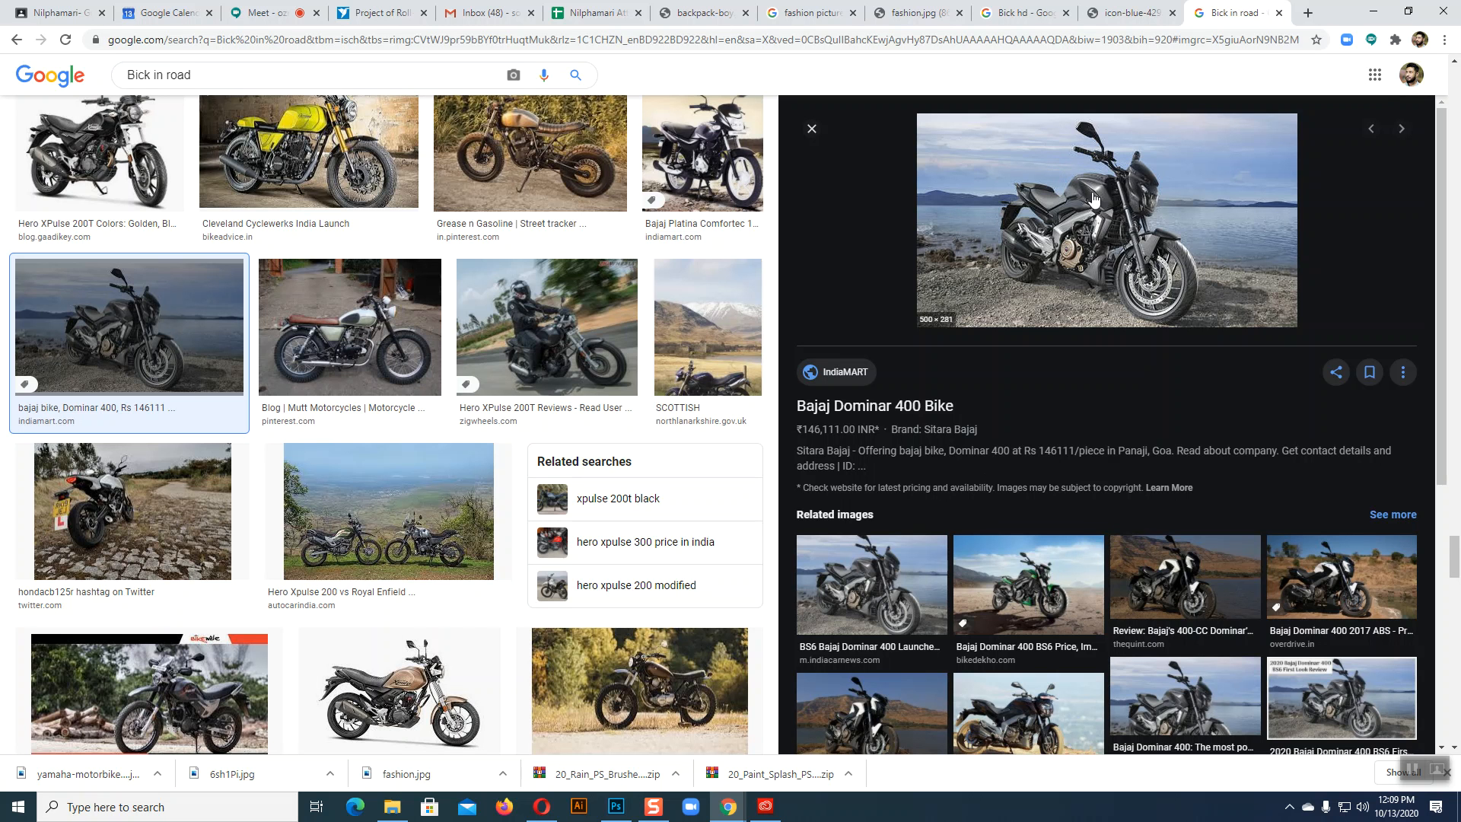
Show the full list of images related to the Bajaj Dominar 400 Bike and examine it for a usable road background
scroll(1116, 220, "down", 5)
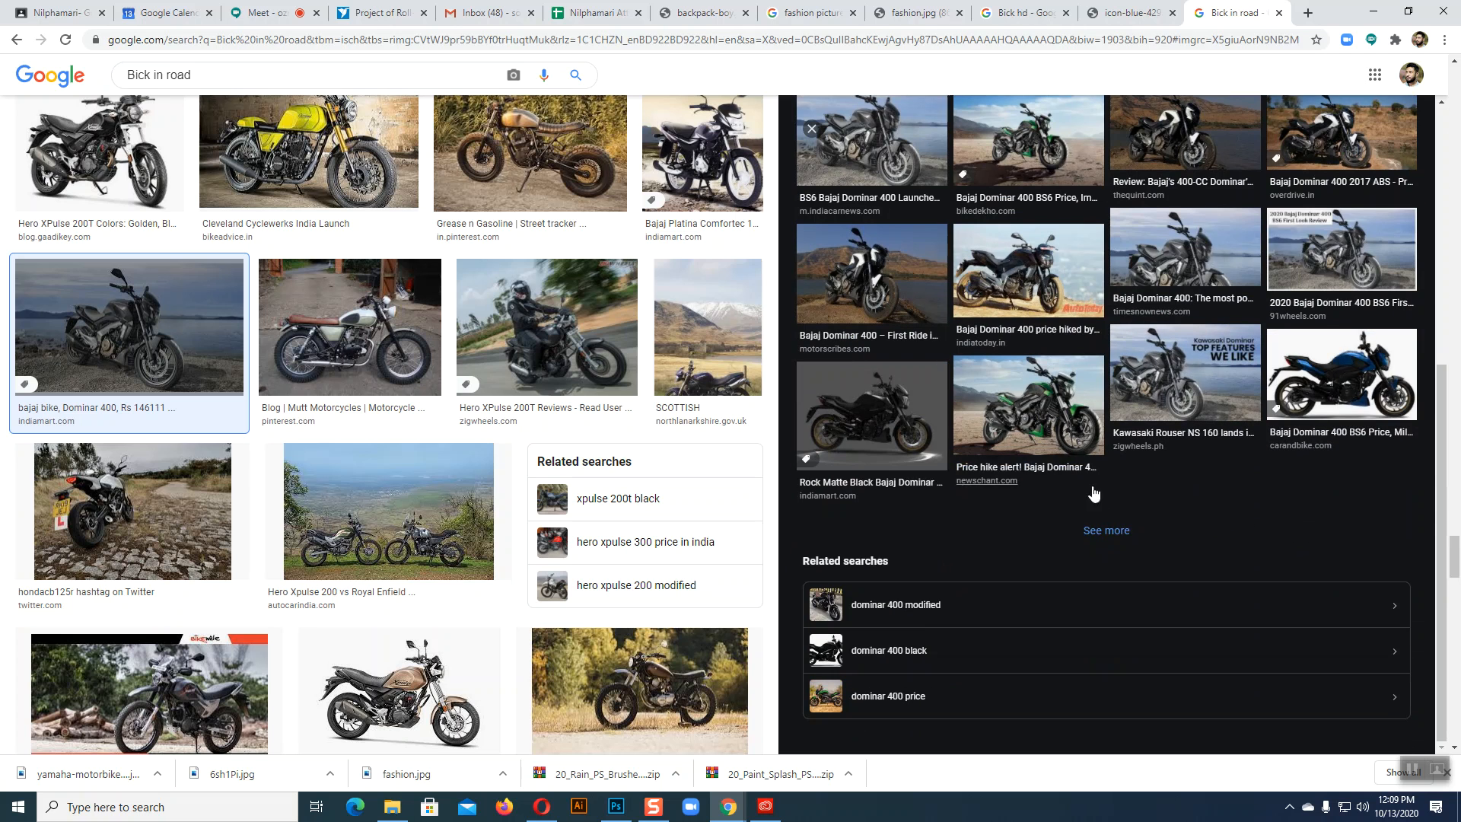
left_click(1111, 532)
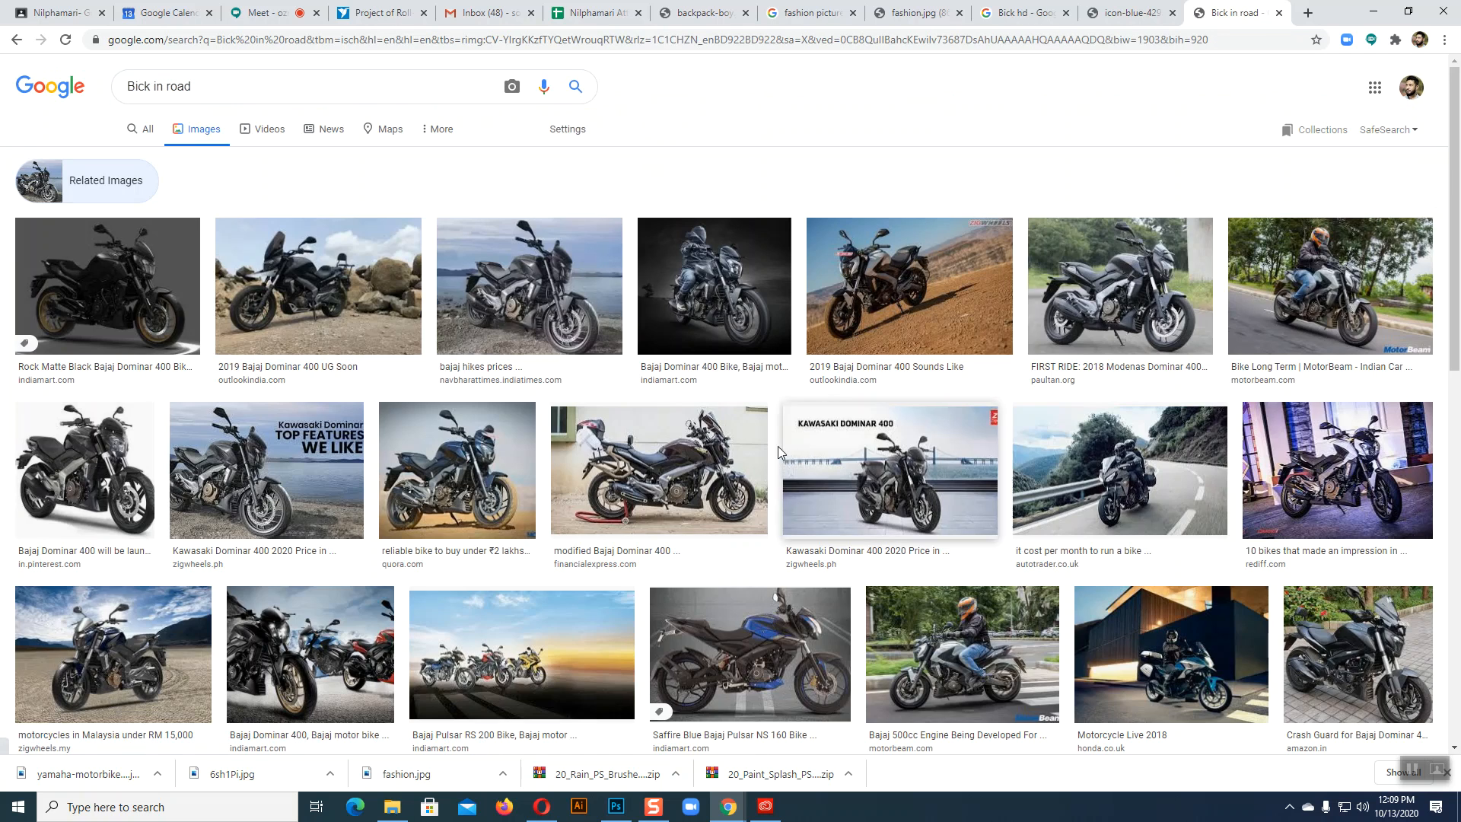
scroll(1011, 386, "down", 3)
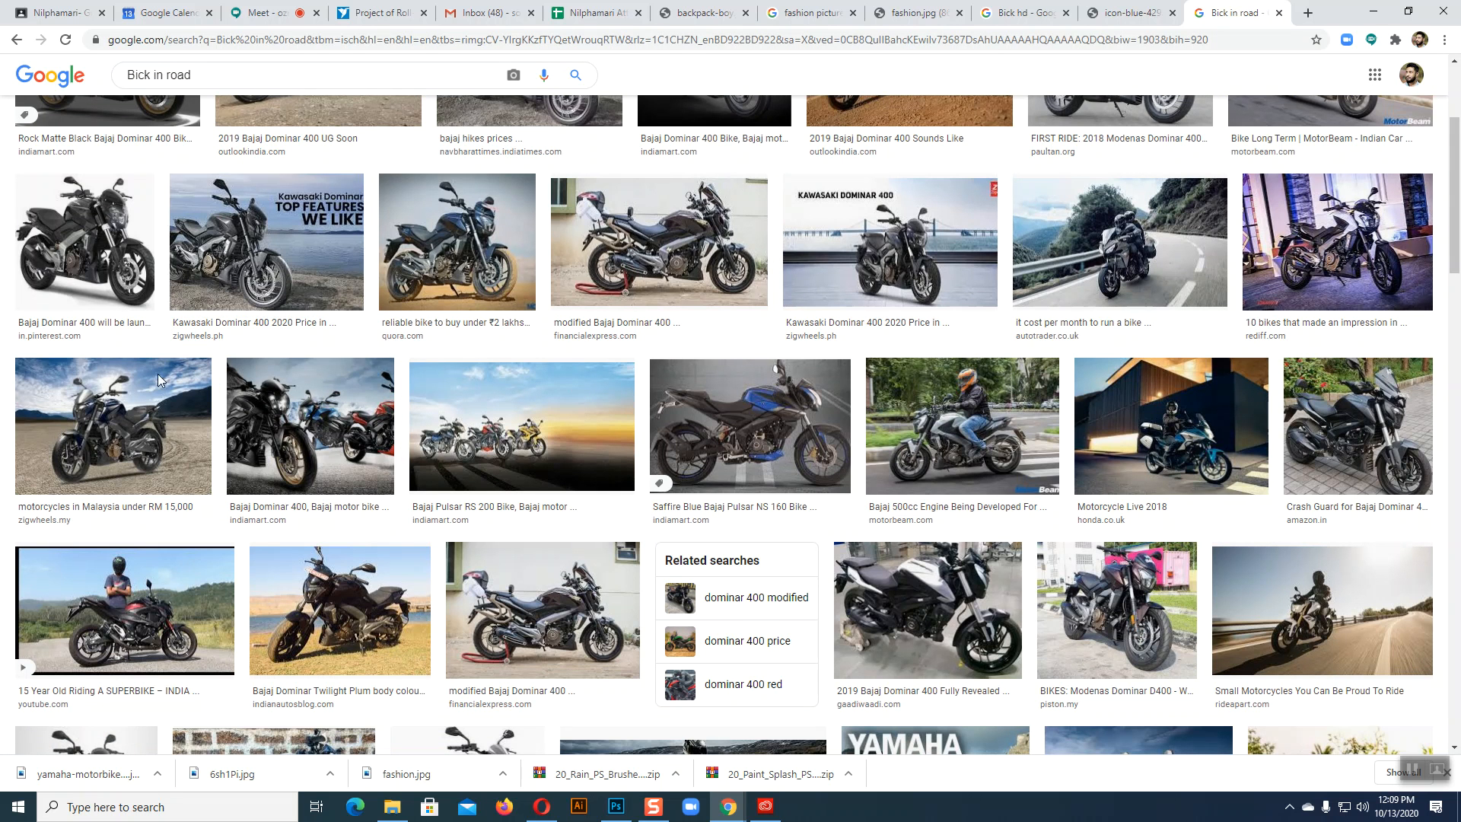
scroll(229, 342, "down", 5)
scroll(297, 457, "up", 3)
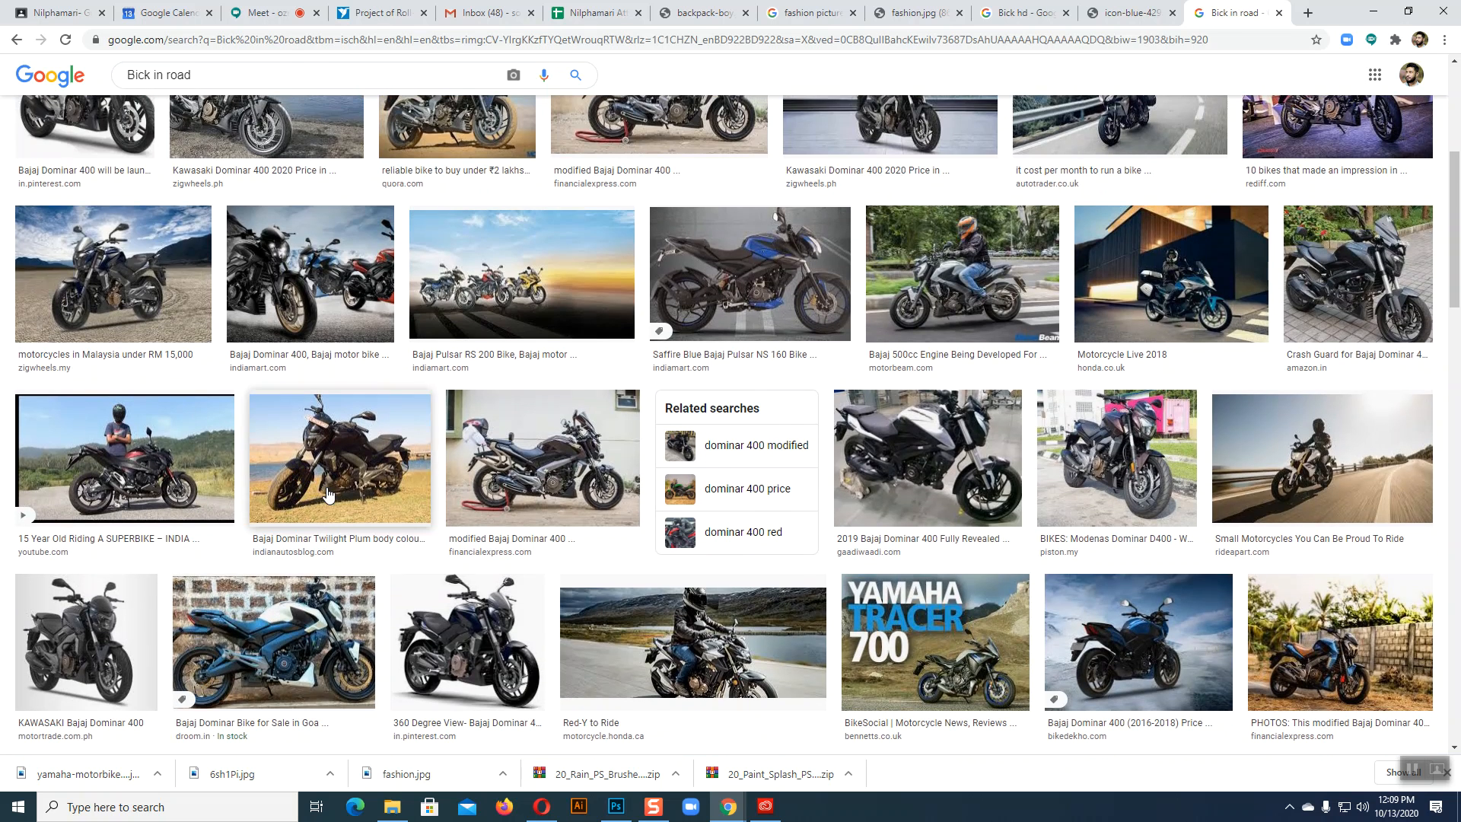
scroll(1210, 442, "down", 3)
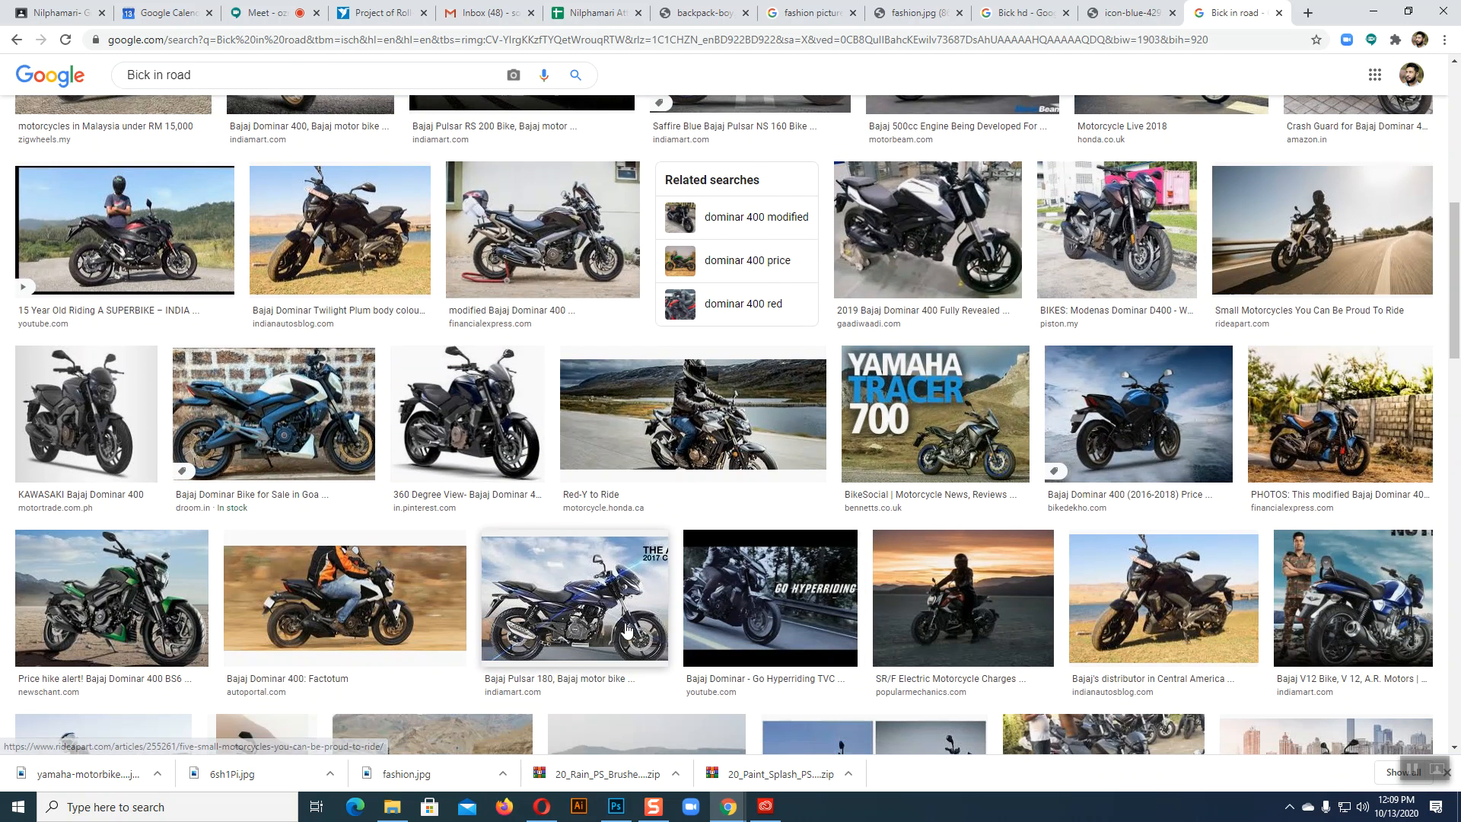
scroll(622, 633, "down", 2)
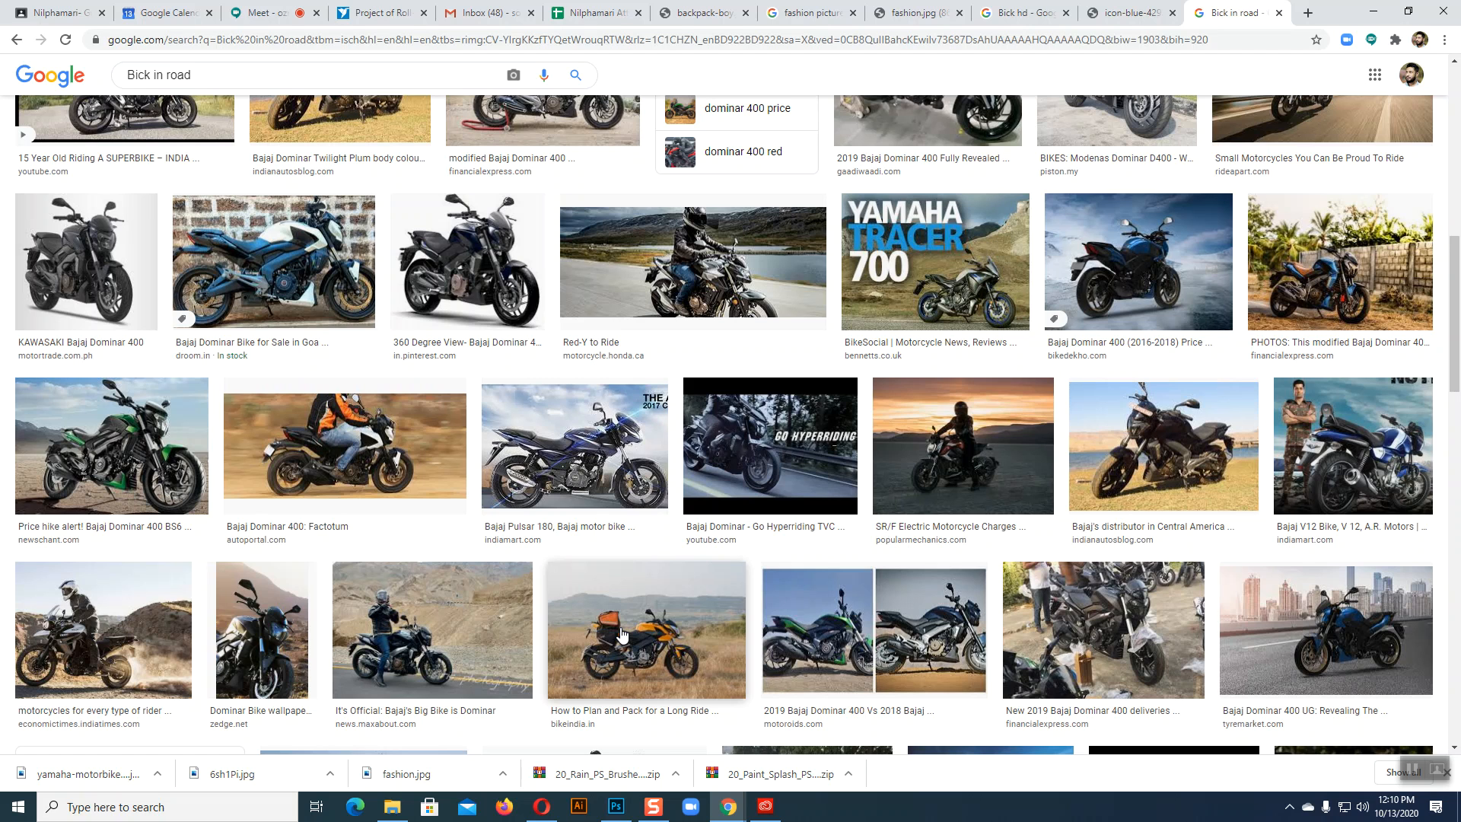
scroll(1277, 611, "up", 5)
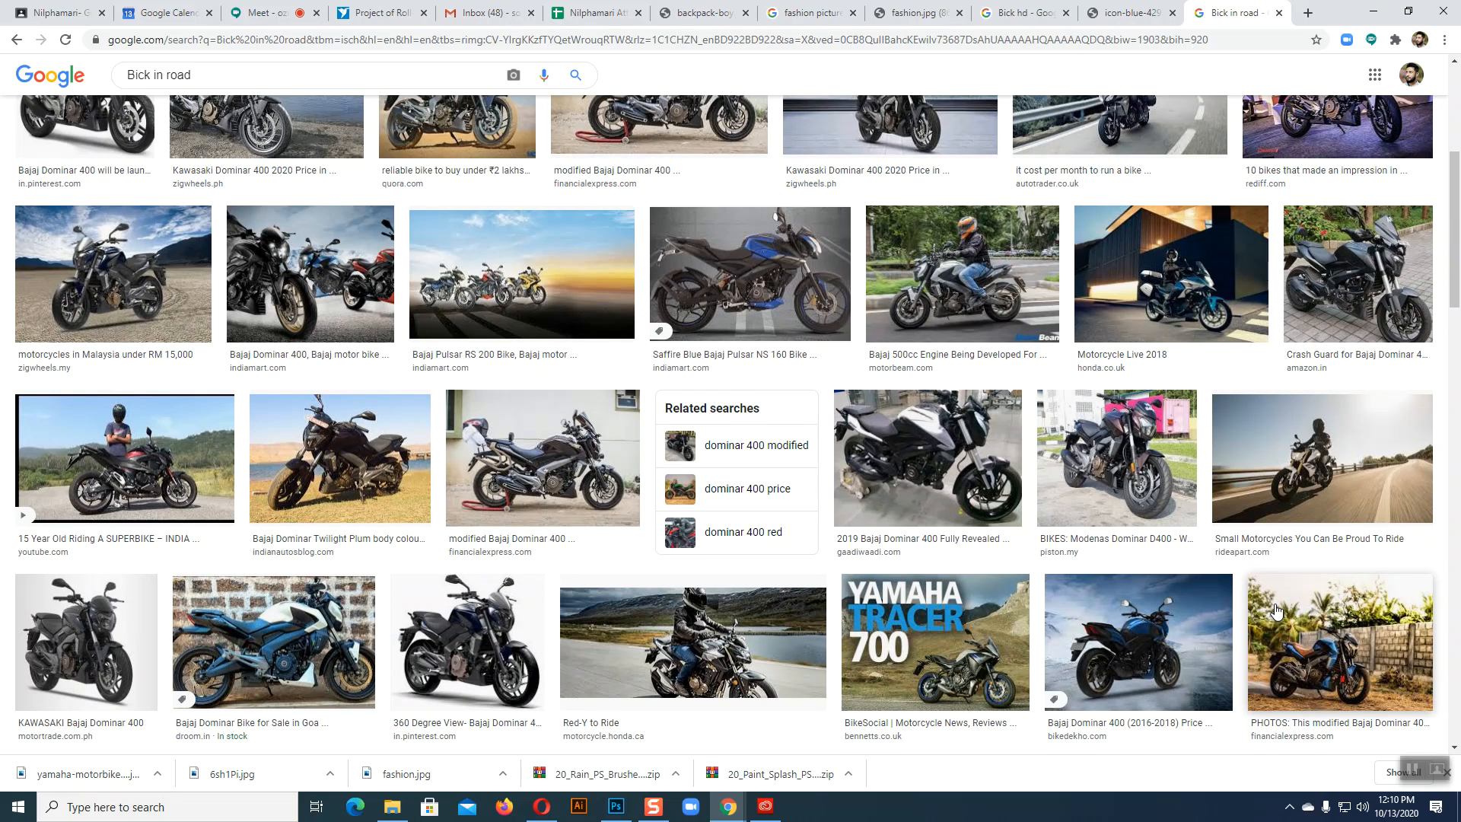
scroll(1277, 611, "up", 5)
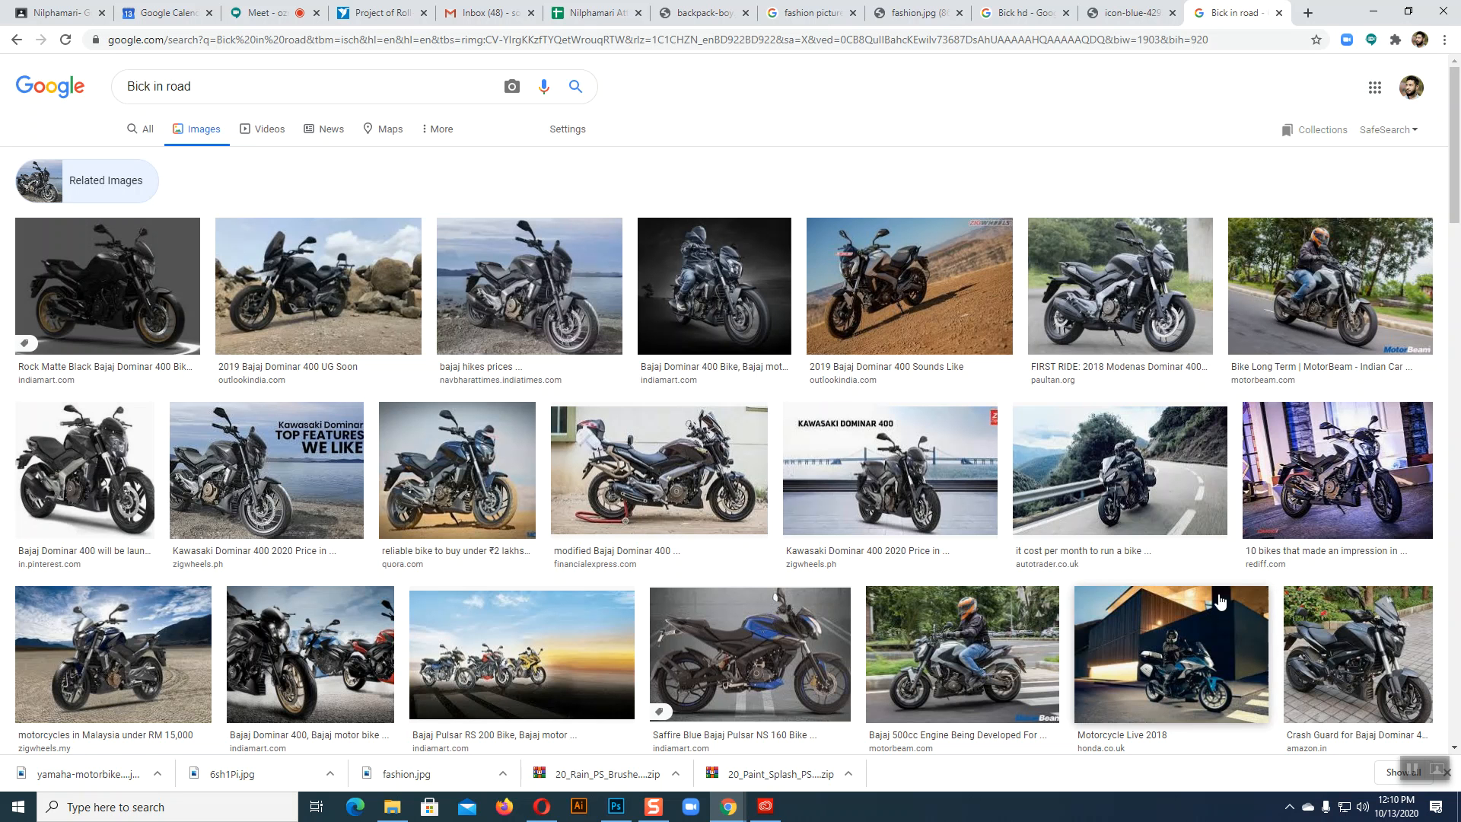
Preview the Kawasaki Dominar 400 "Top Features We Like" image from zigwheels.ph and look through the remaining results for a road background
left_click(192, 495)
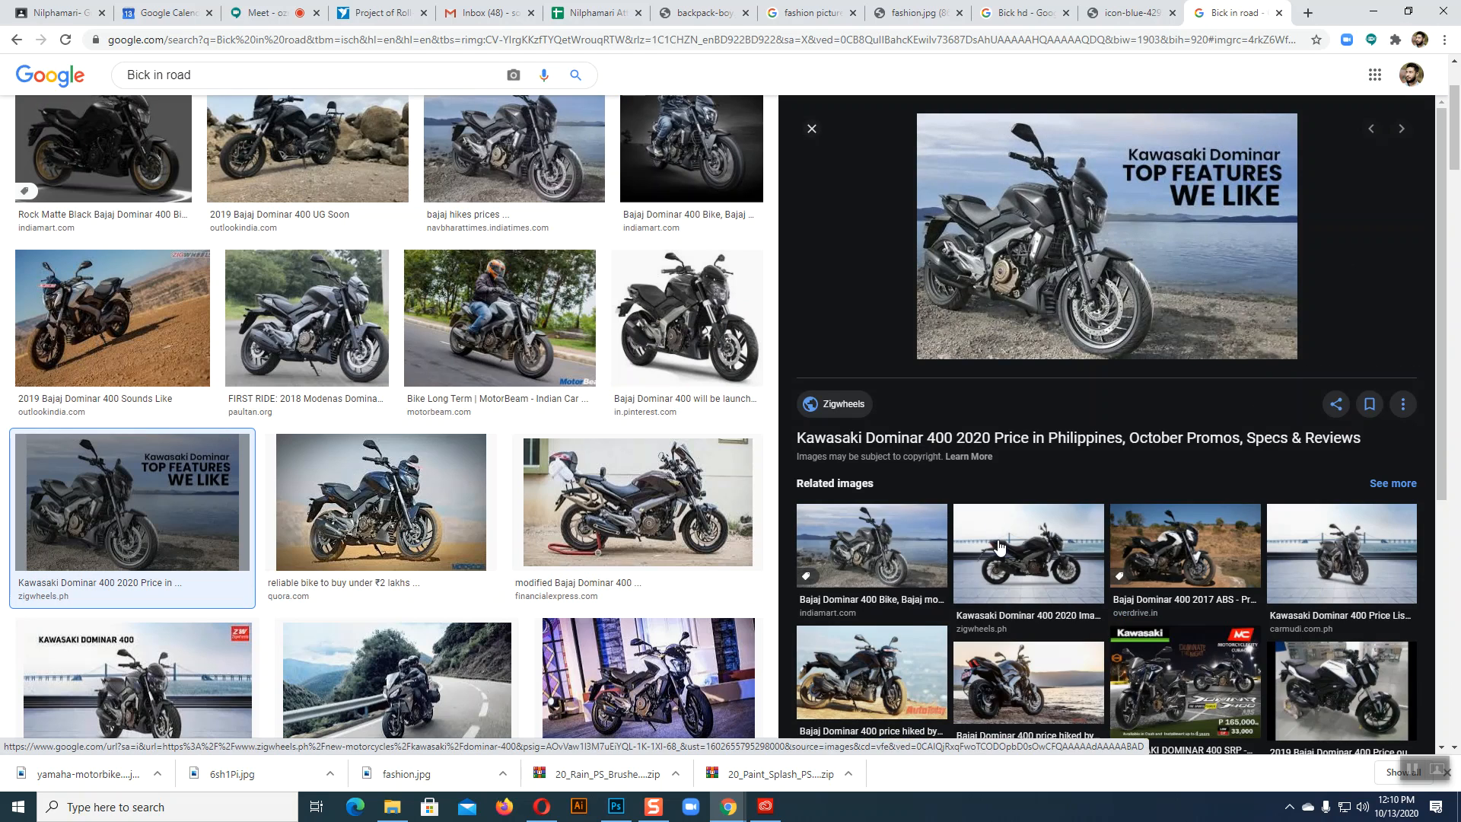
scroll(1260, 406, "down", 5)
scroll(694, 482, "down", 8)
scroll(694, 481, "down", 14)
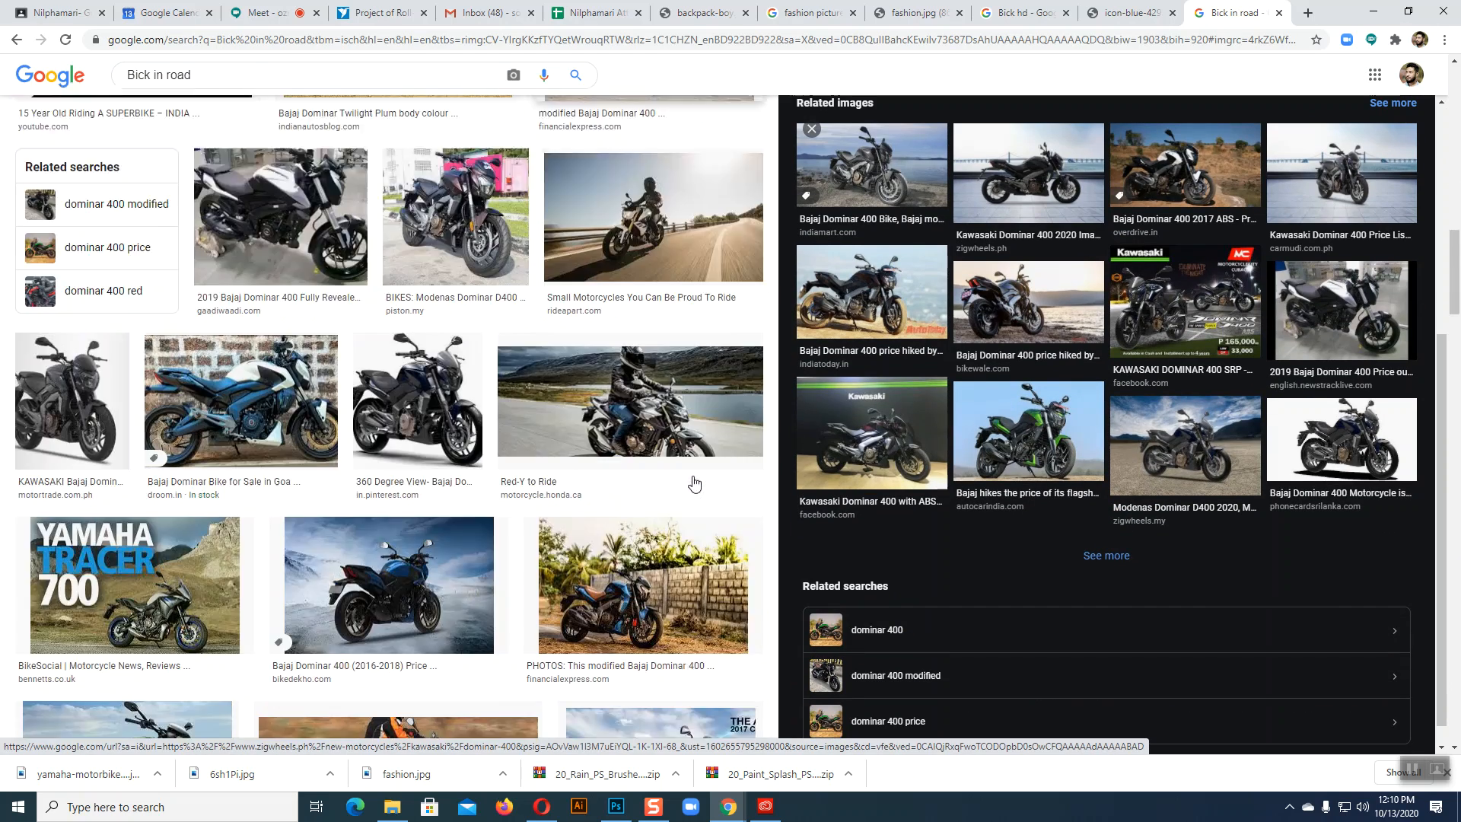
scroll(694, 482, "down", 15)
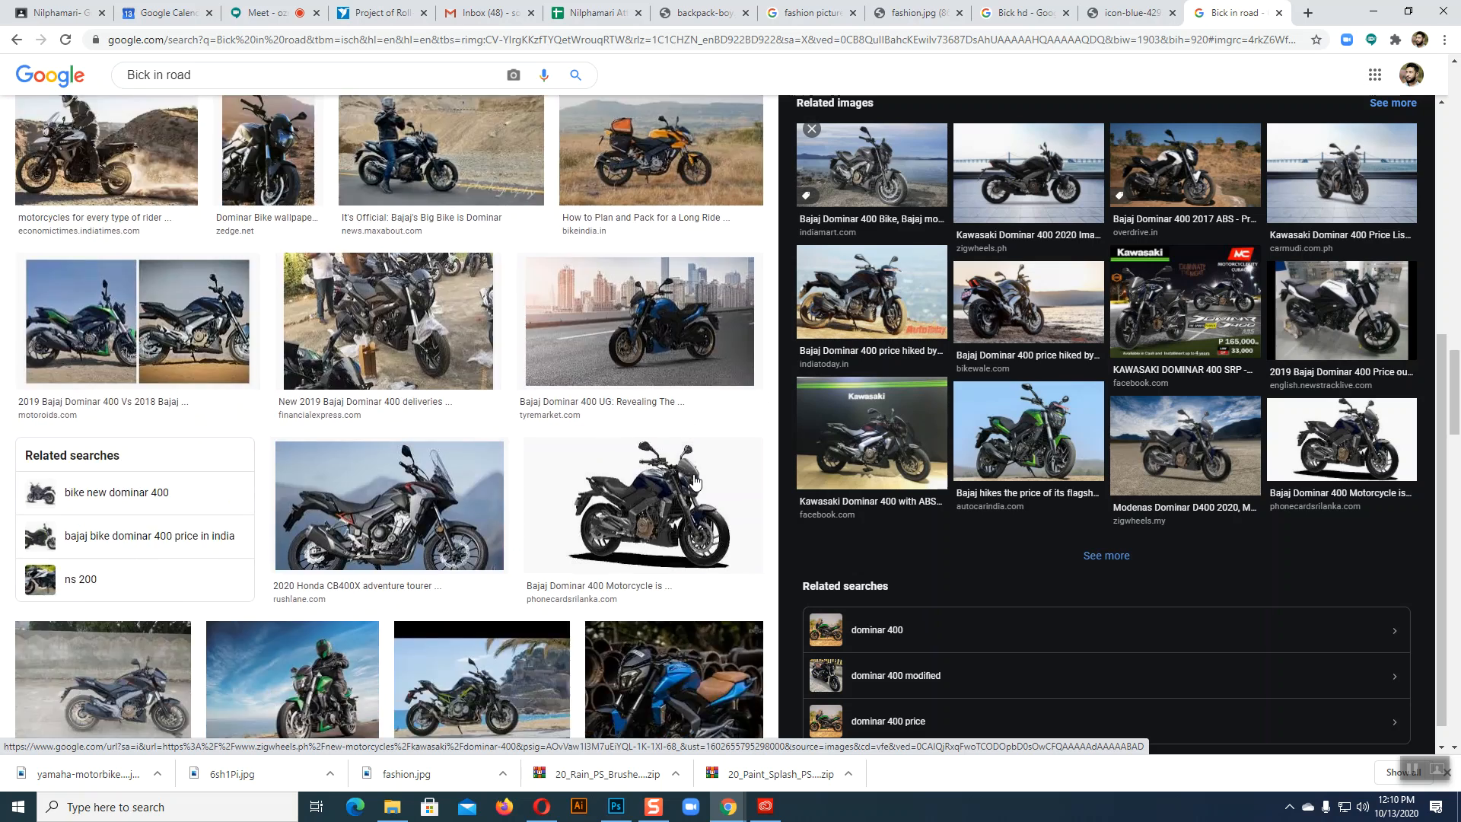
scroll(694, 481, "up", 4)
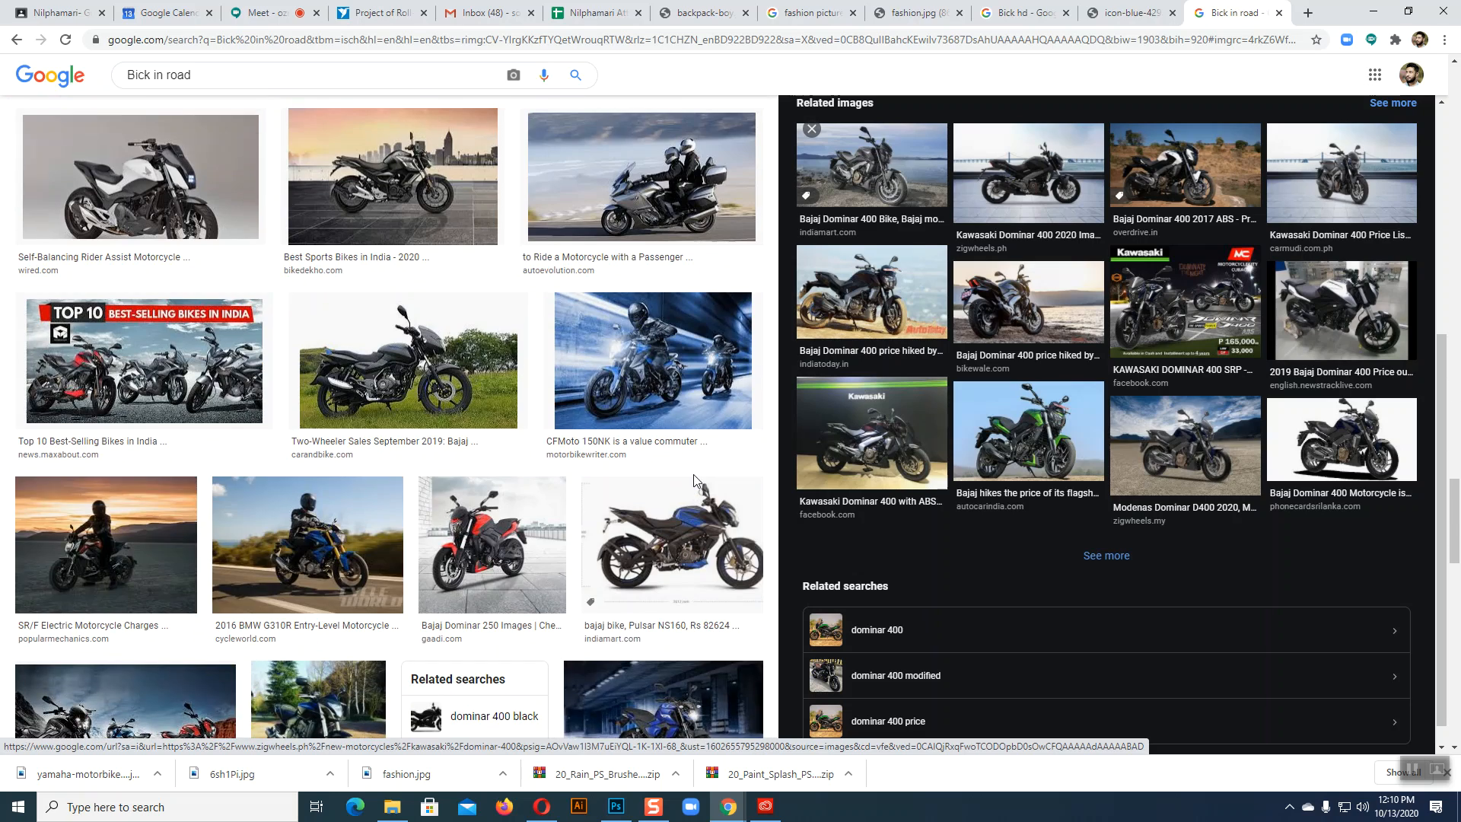
scroll(693, 474, "down", 15)
scroll(695, 480, "down", 1)
scroll(695, 479, "down", 10)
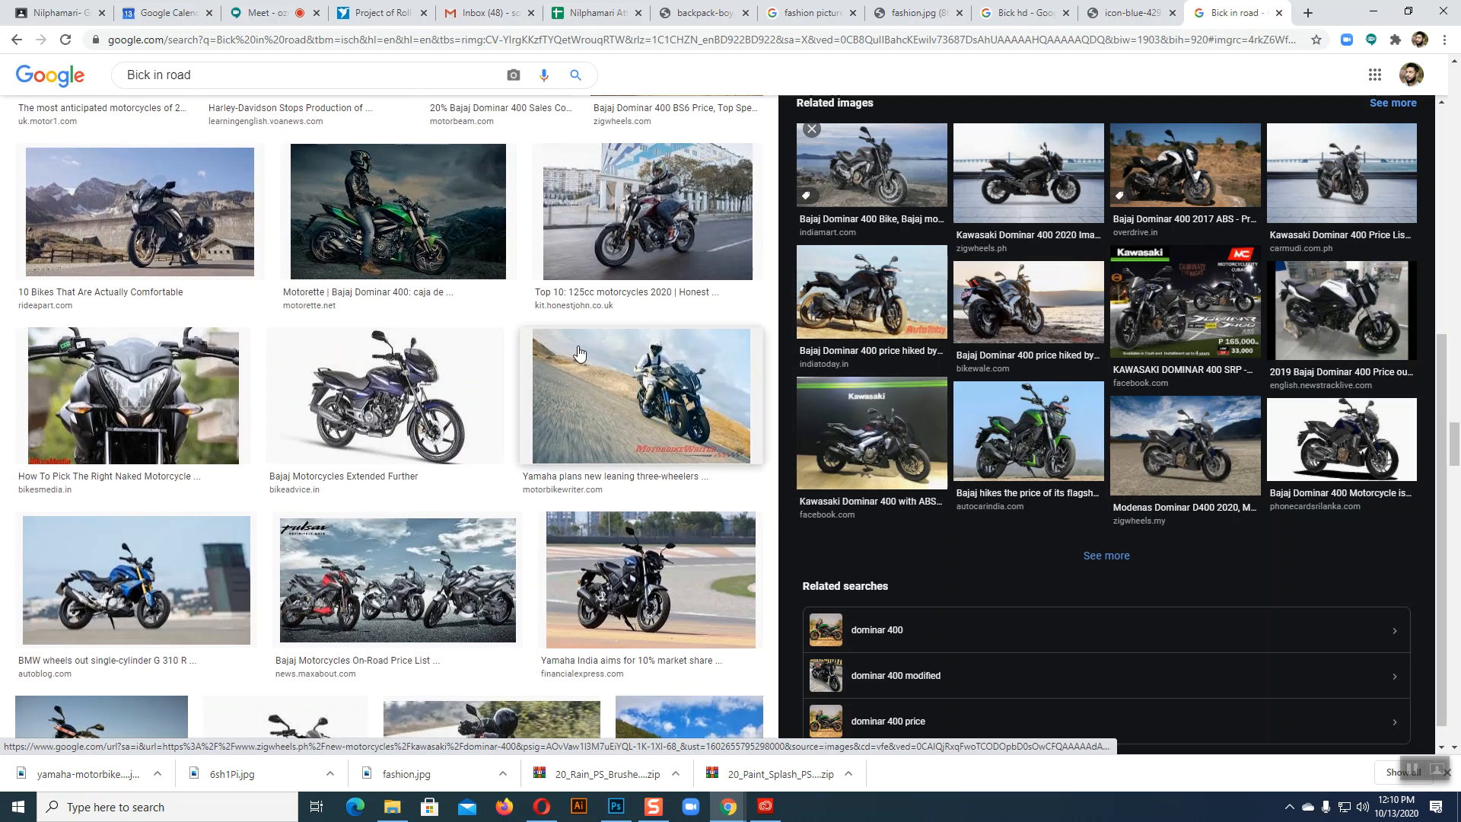
scroll(581, 354, "up", 2)
scroll(175, 407, "down", 5)
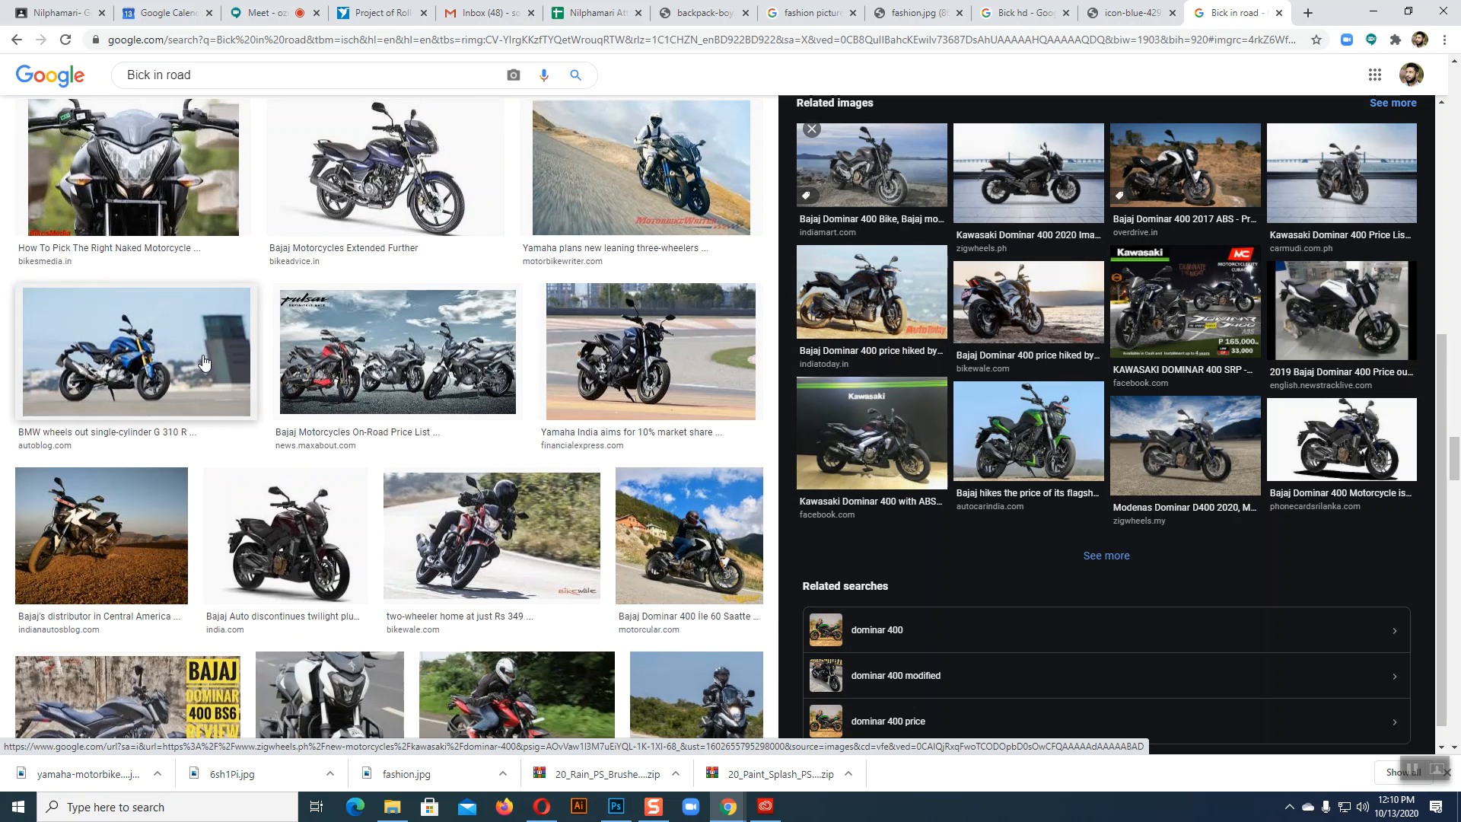
scroll(510, 378, "down", 7)
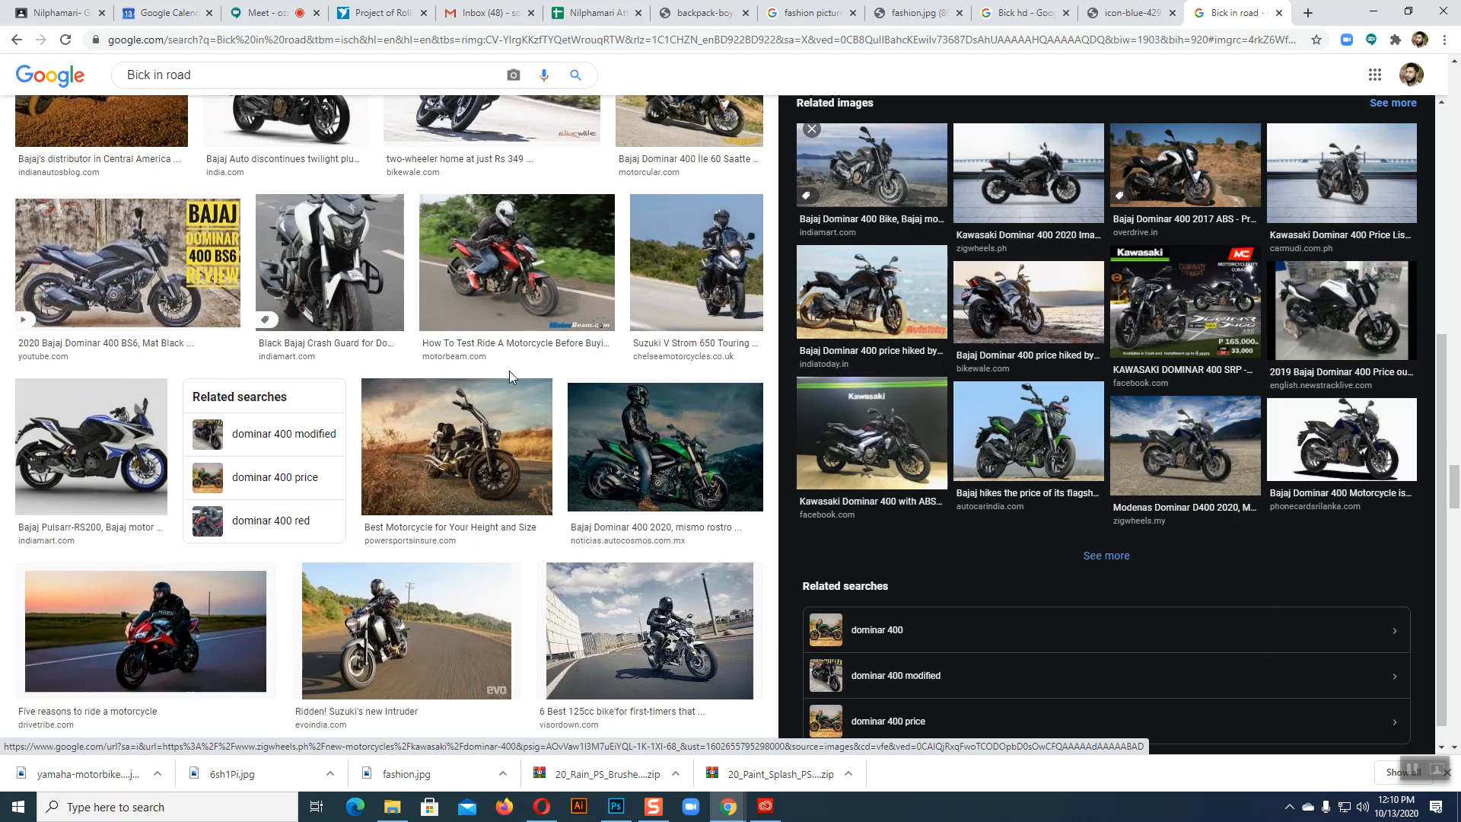
scroll(509, 372, "down", 5)
scroll(510, 378, "down", 4)
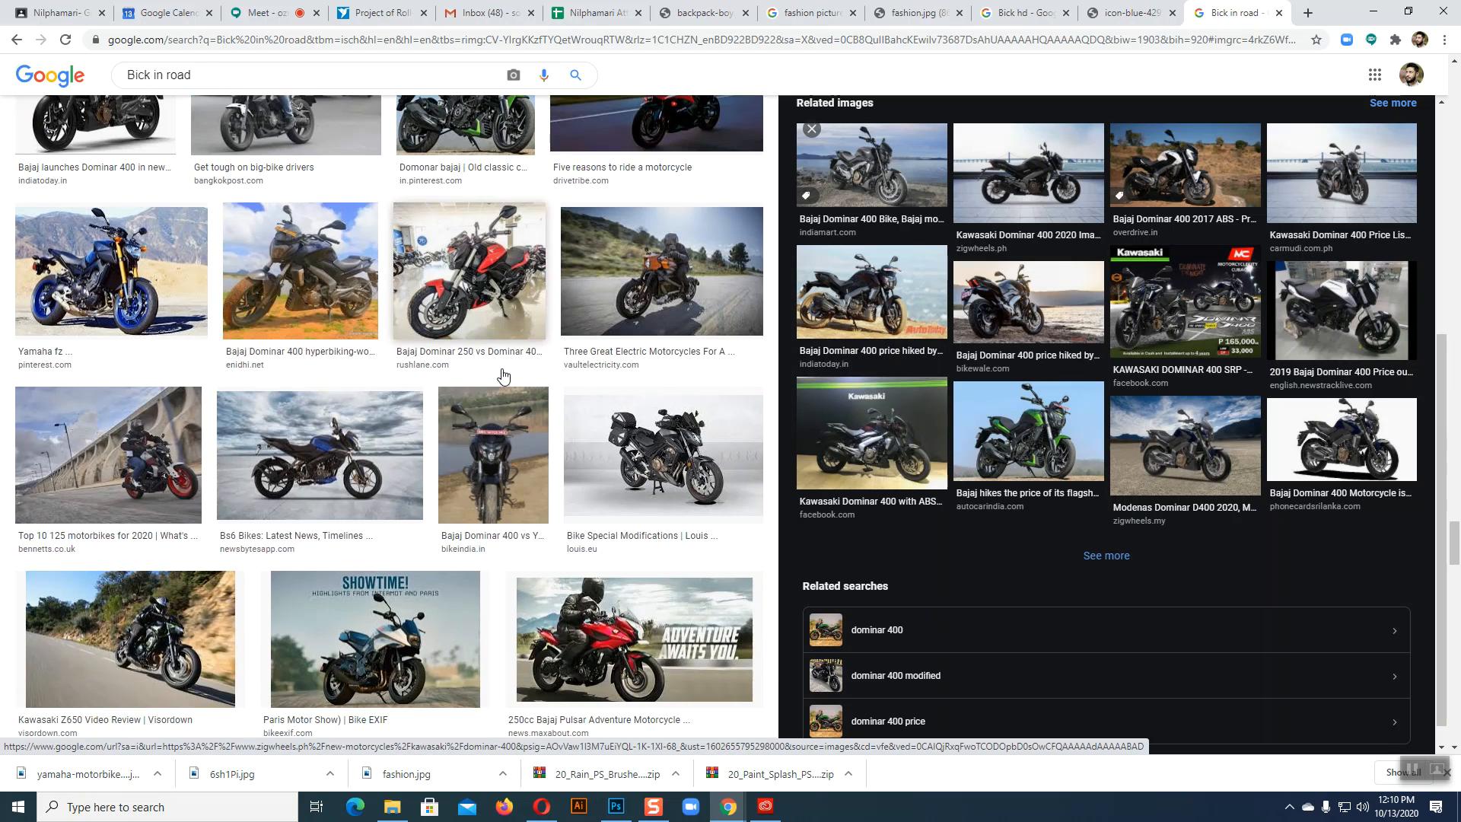
scroll(502, 374, "down", 8)
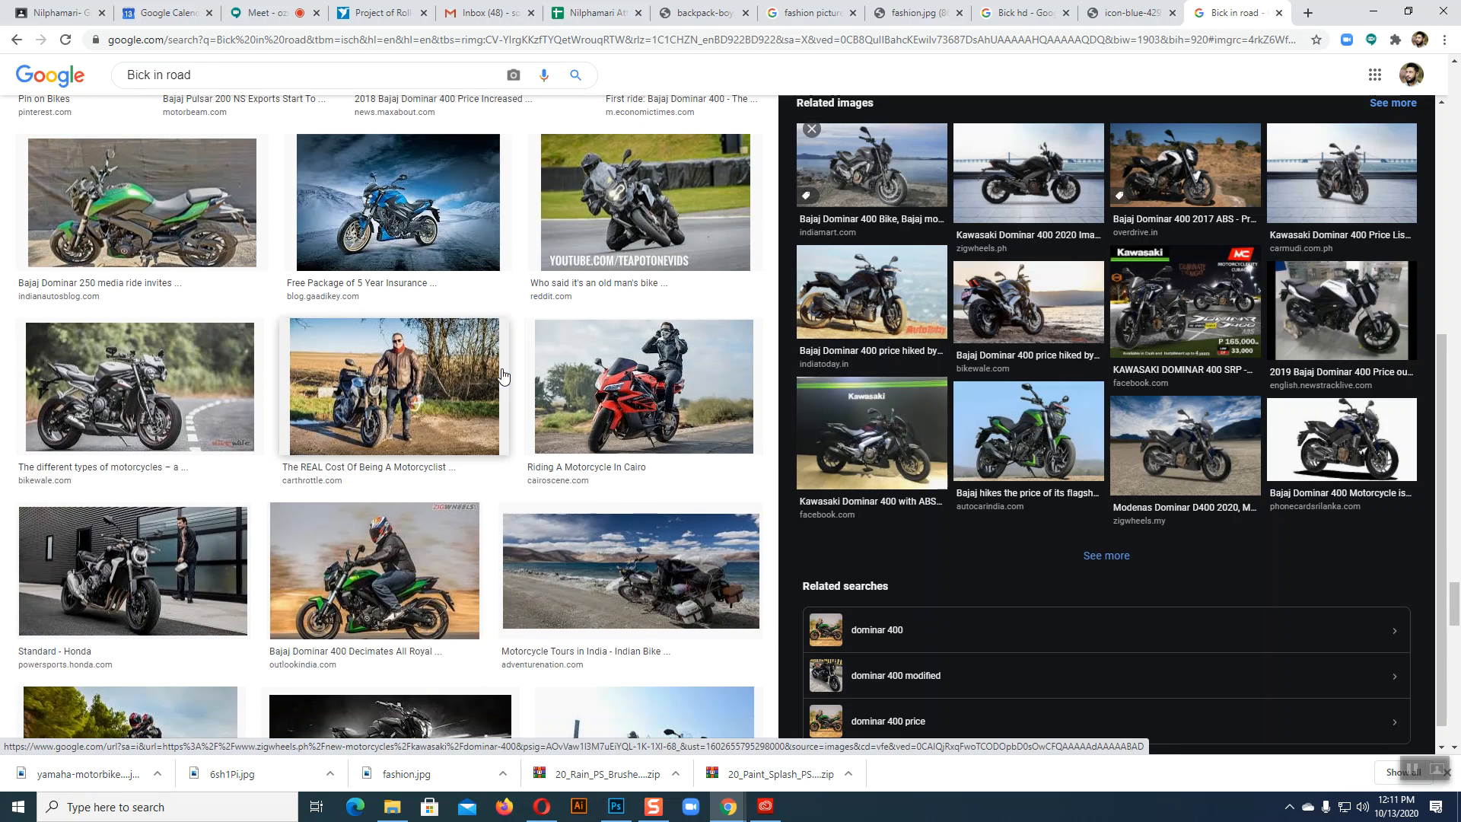
Preview the Car Throttle motorcyclist image and the Standard - Honda image, and look through related and further results for a road background
left_click(413, 396)
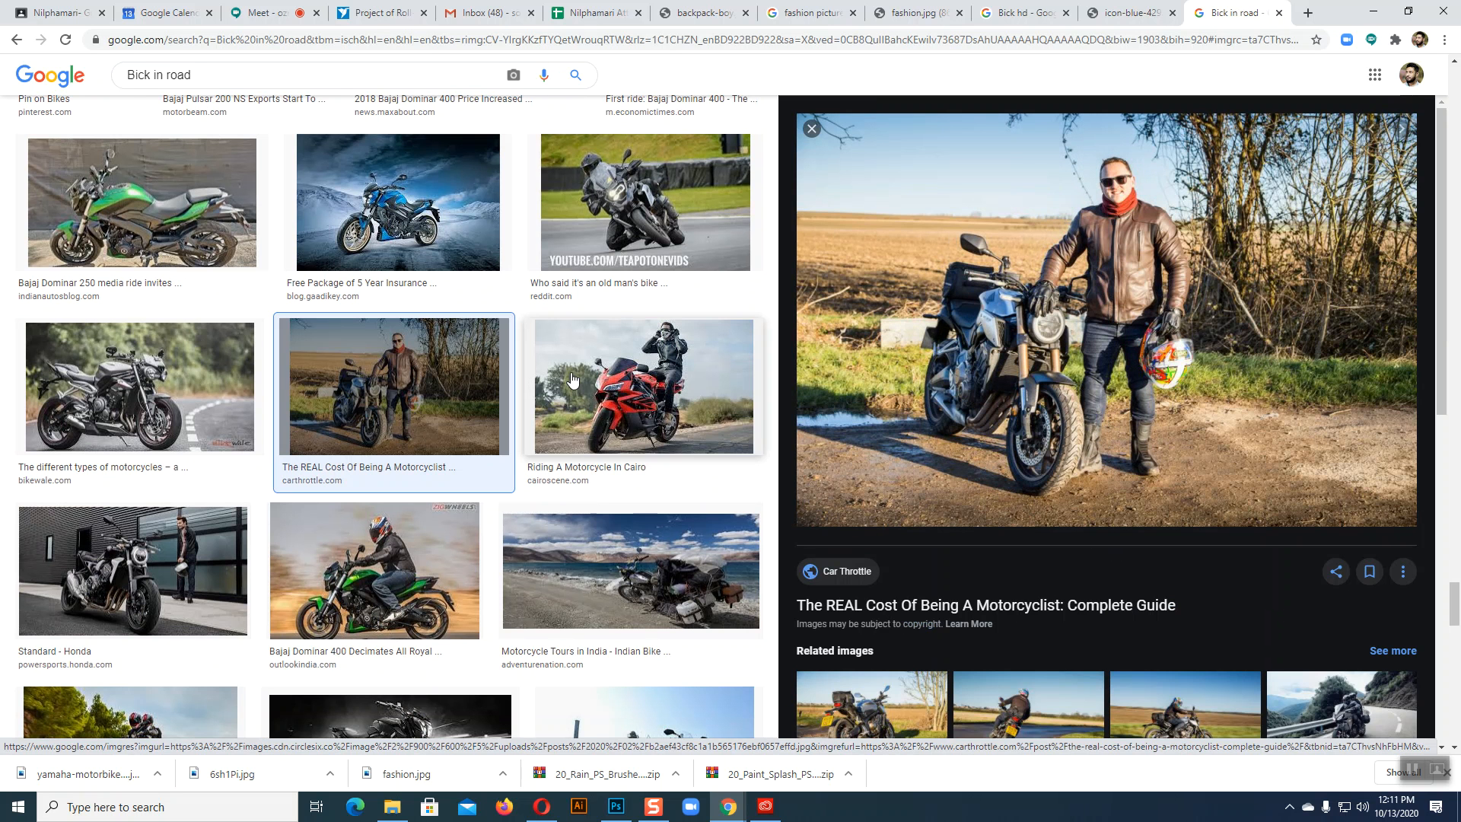
left_click(134, 571)
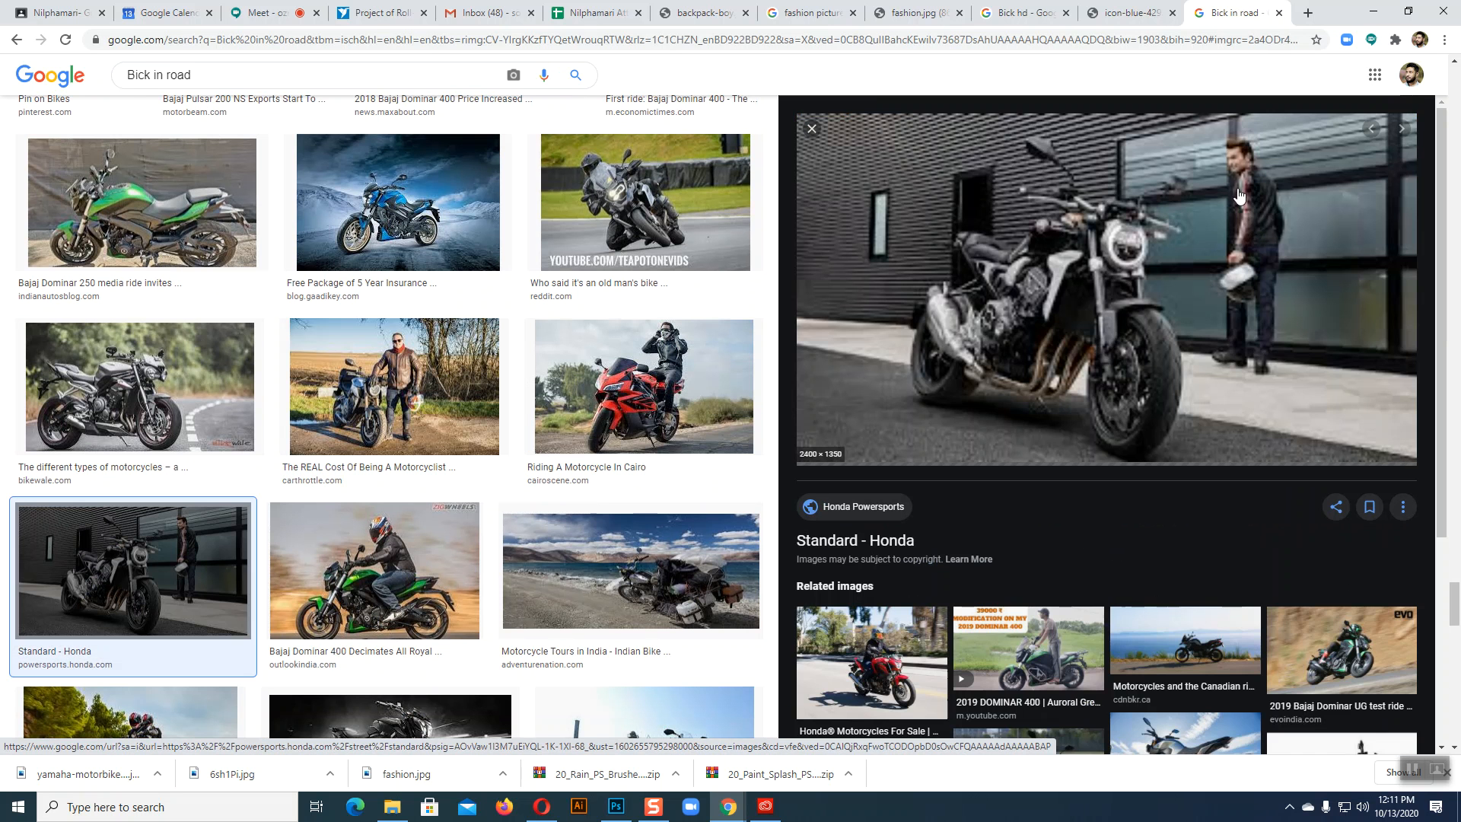
scroll(1210, 331, "down", 4)
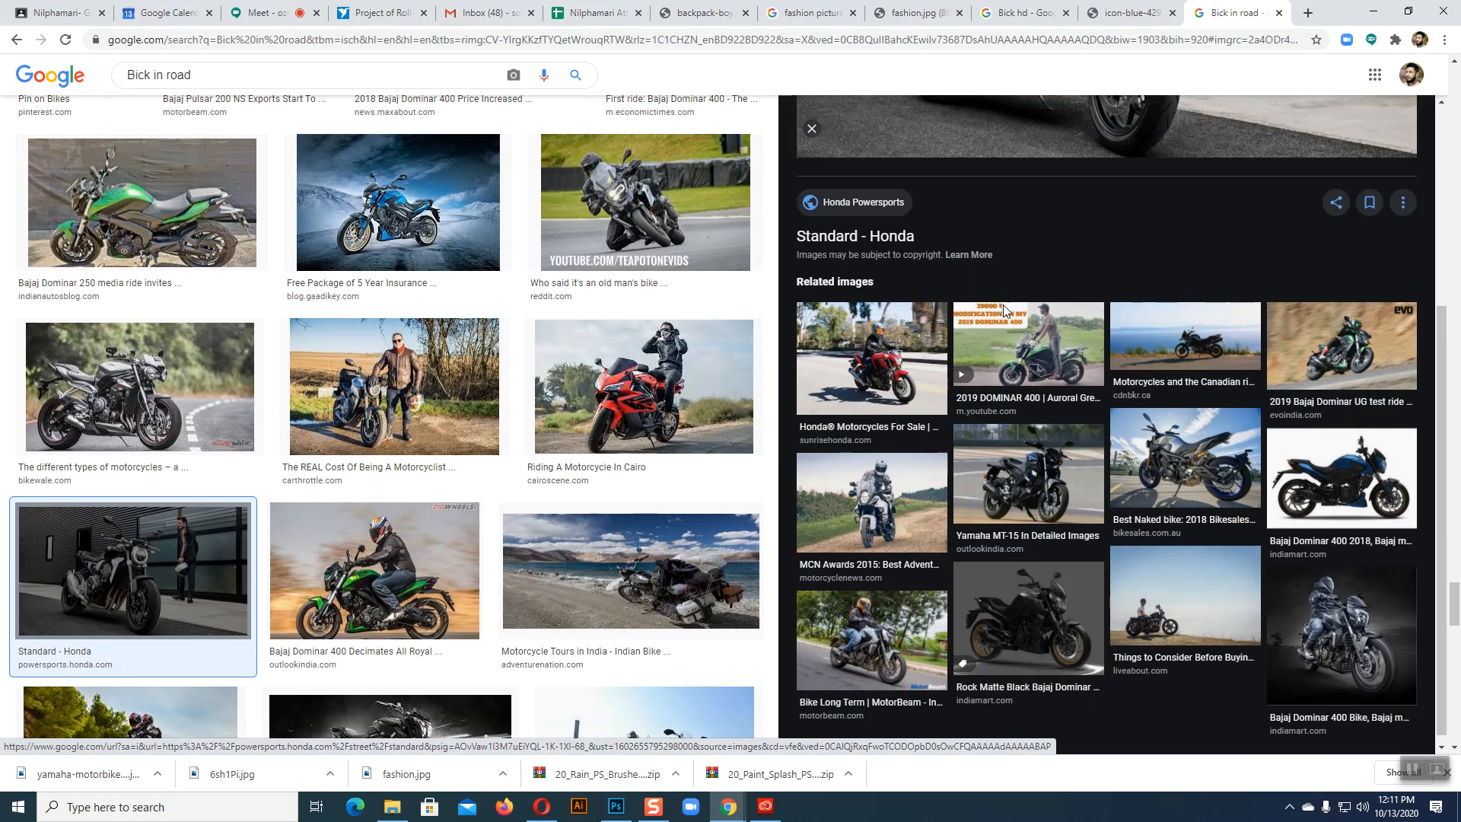
scroll(554, 385, "down", 5)
scroll(554, 384, "down", 1)
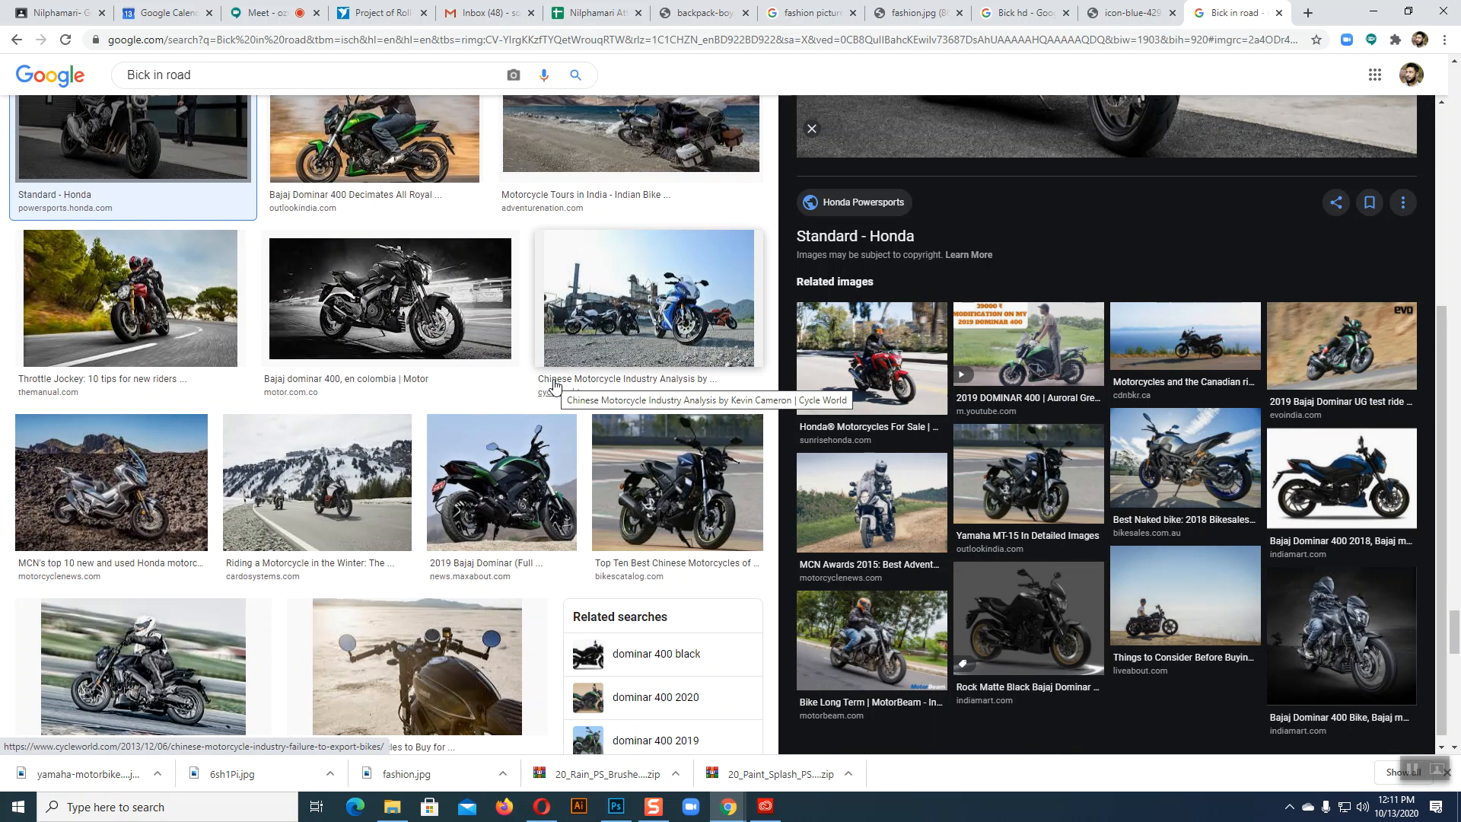
Check the Yamaha R6 image in the browser, switch to Photoshop, and examine the Yamaha R1 motorbike's edges up close
left_click(1024, 13)
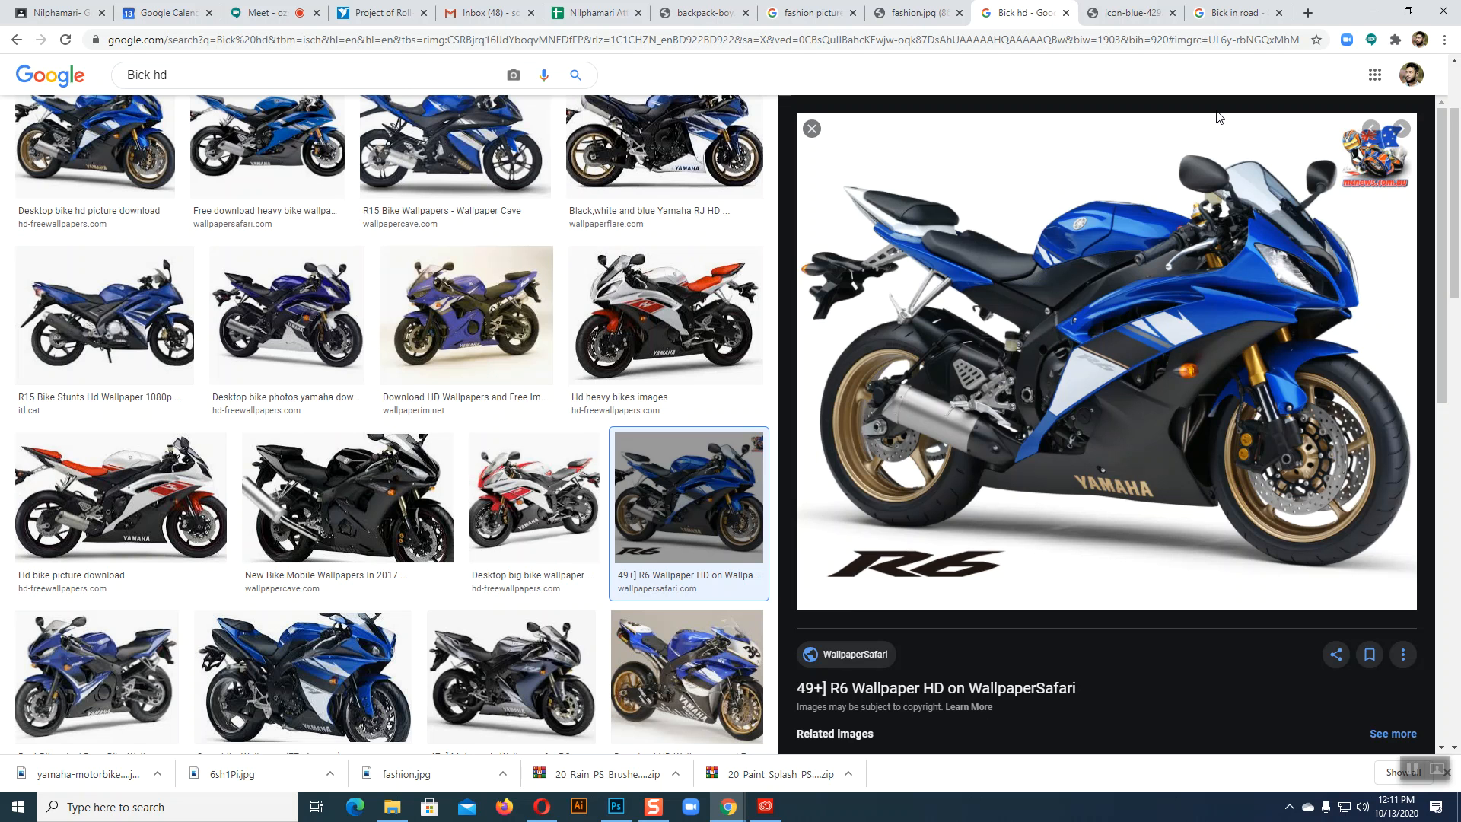
left_click(617, 806)
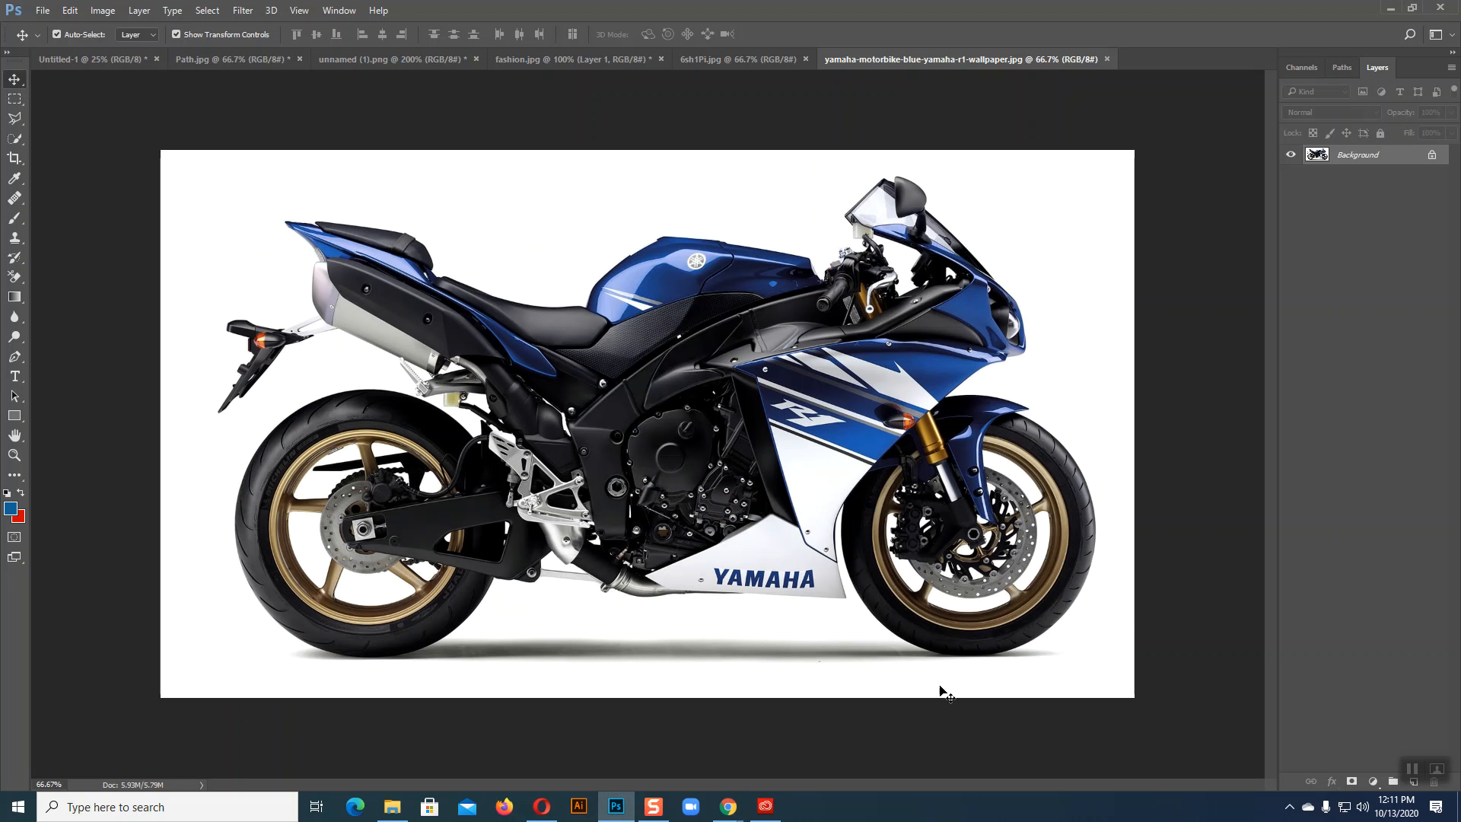
key("ctrl+plus")
key("ctrl+plus")
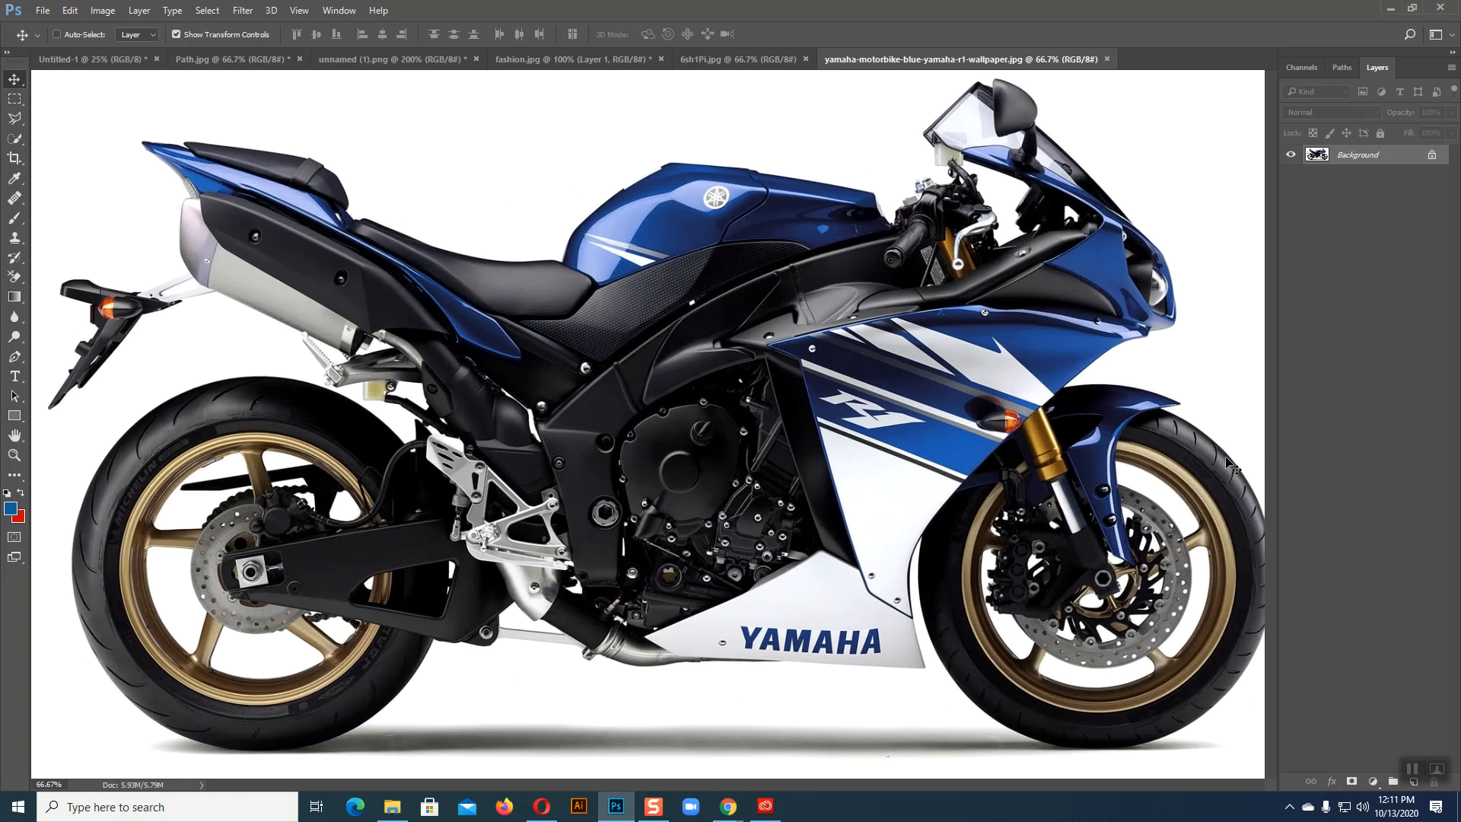
key("ctrl+plus")
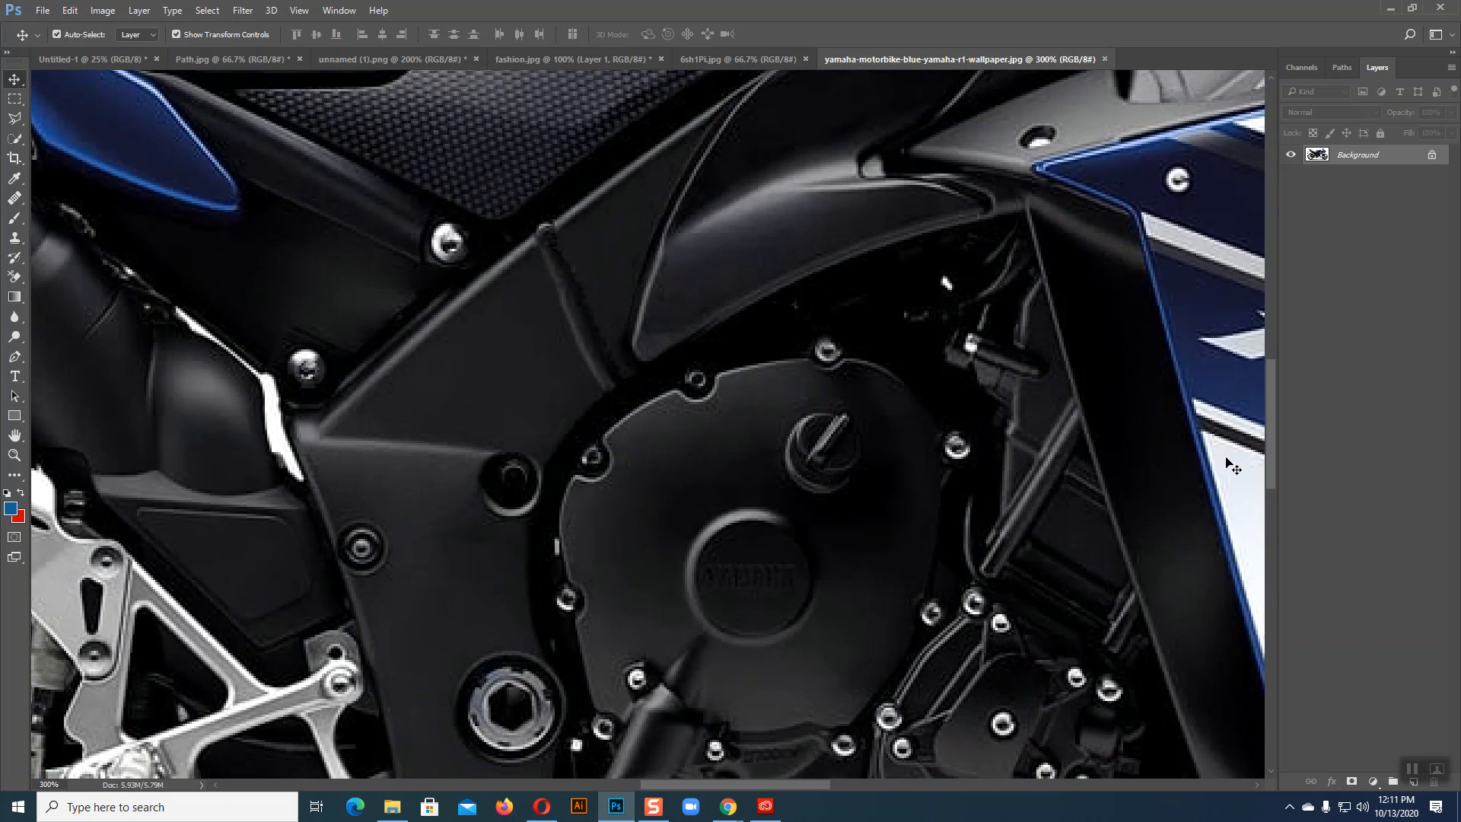
left_click_drag(921, 476, 457, 768)
left_click_drag(828, 416, 1124, 603)
left_click_drag(636, 366, 1141, 346)
left_click_drag(766, 431, 911, 372)
key("ctrl+minus")
key("ctrl+minus")
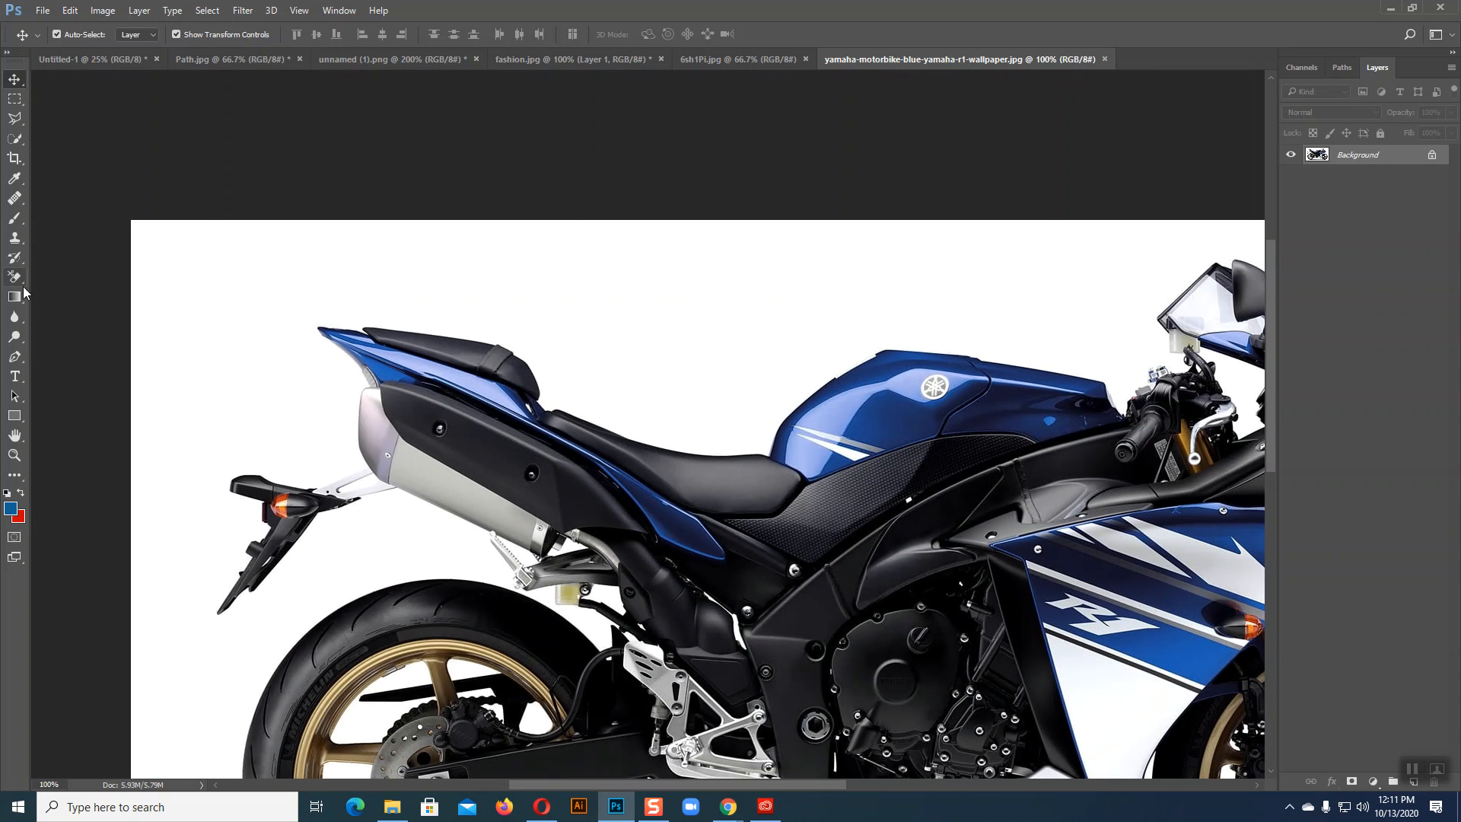
Start a loose Pen tool path beside the R1's exhaust and trace it around the tail tip and over the rear seat
left_click(15, 356)
scroll(354, 395, "down", 1)
scroll(354, 396, "down", 4)
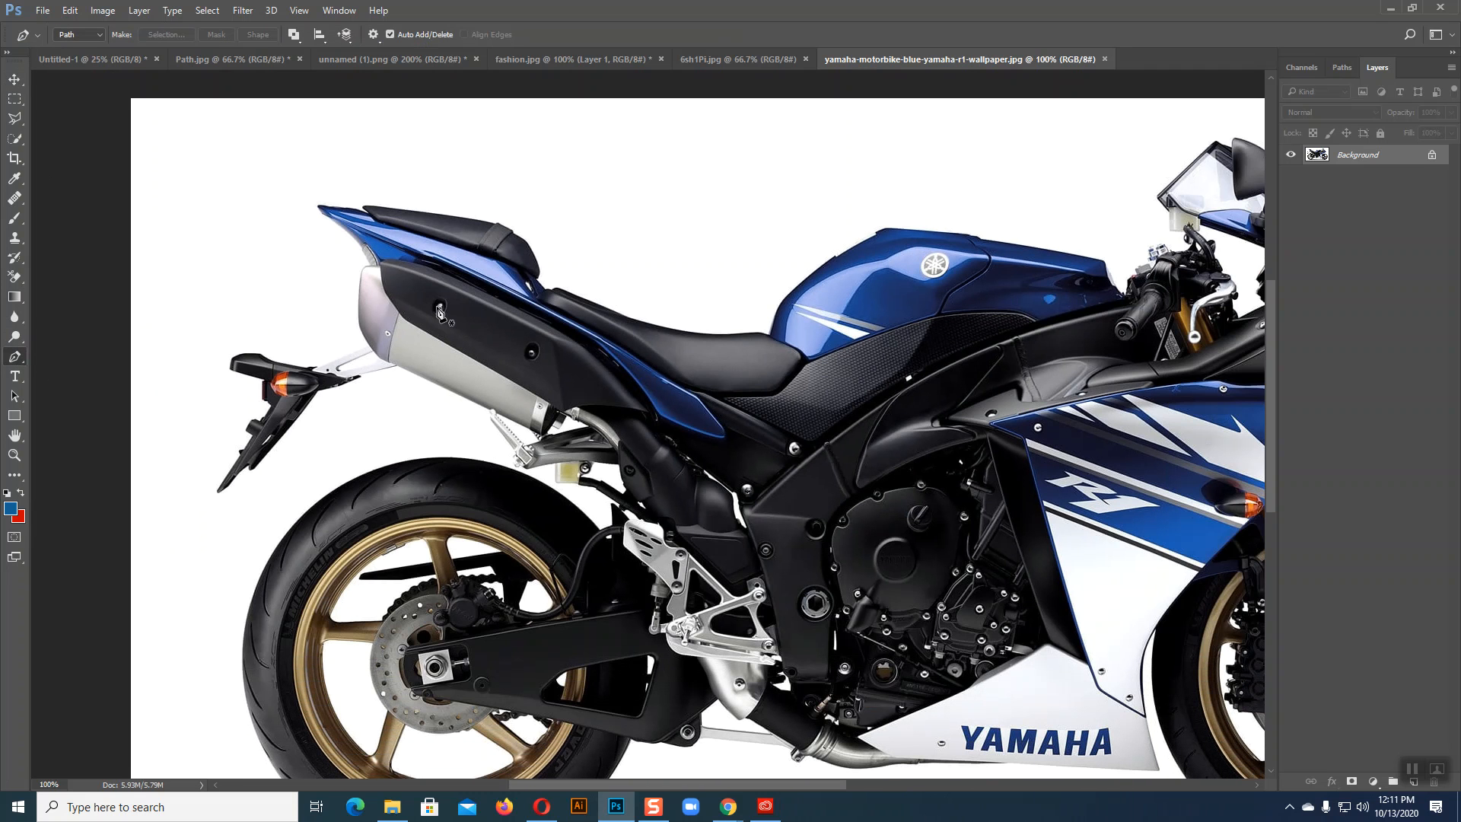
left_click(328, 351)
left_click(351, 309)
left_click(353, 264)
left_click(332, 236)
left_click(294, 207)
left_click(324, 187)
left_click(378, 189)
left_click(478, 204)
left_click(513, 218)
left_click(550, 265)
left_click(567, 276)
left_click(592, 286)
left_click(610, 292)
Continue the loose path above the rider's seat and over the fuel tank up to the windscreen
left_click_drag(625, 294, 669, 297)
left_click(730, 279)
left_click(777, 248)
left_click(844, 208)
left_click(908, 181)
left_click(969, 190)
left_click(1019, 216)
left_click(1091, 228)
left_click(1136, 184)
left_click(1163, 158)
Continue the path around the windscreen and mirror, down past the headlight, and in beneath the front fairing
left_click_drag(1148, 245, 758, 323)
left_click(801, 204)
left_click(837, 198)
left_click(903, 209)
left_click(920, 261)
left_click(949, 286)
left_click(986, 323)
left_click(1019, 363)
left_click_drag(1038, 407, 1050, 437)
left_click(1049, 442)
left_click(1052, 480)
left_click(1043, 516)
left_click(1009, 518)
left_click(964, 523)
left_click(970, 529)
Trace the path over the front mudguard and loosely around the front wheel to the rear of its tyre
left_click(1066, 545)
left_click_drag(1087, 558, 1091, 564)
left_click(1104, 585)
left_click(1113, 612)
left_click_drag(1140, 648, 1064, 304)
left_click(1068, 427)
left_click(1081, 479)
left_click(1070, 536)
left_click(1029, 615)
left_click_drag(983, 637, 907, 639)
left_click_drag(833, 621, 748, 570)
left_click_drag(719, 535, 710, 531)
left_click_drag(676, 524, 666, 522)
left_click(678, 498)
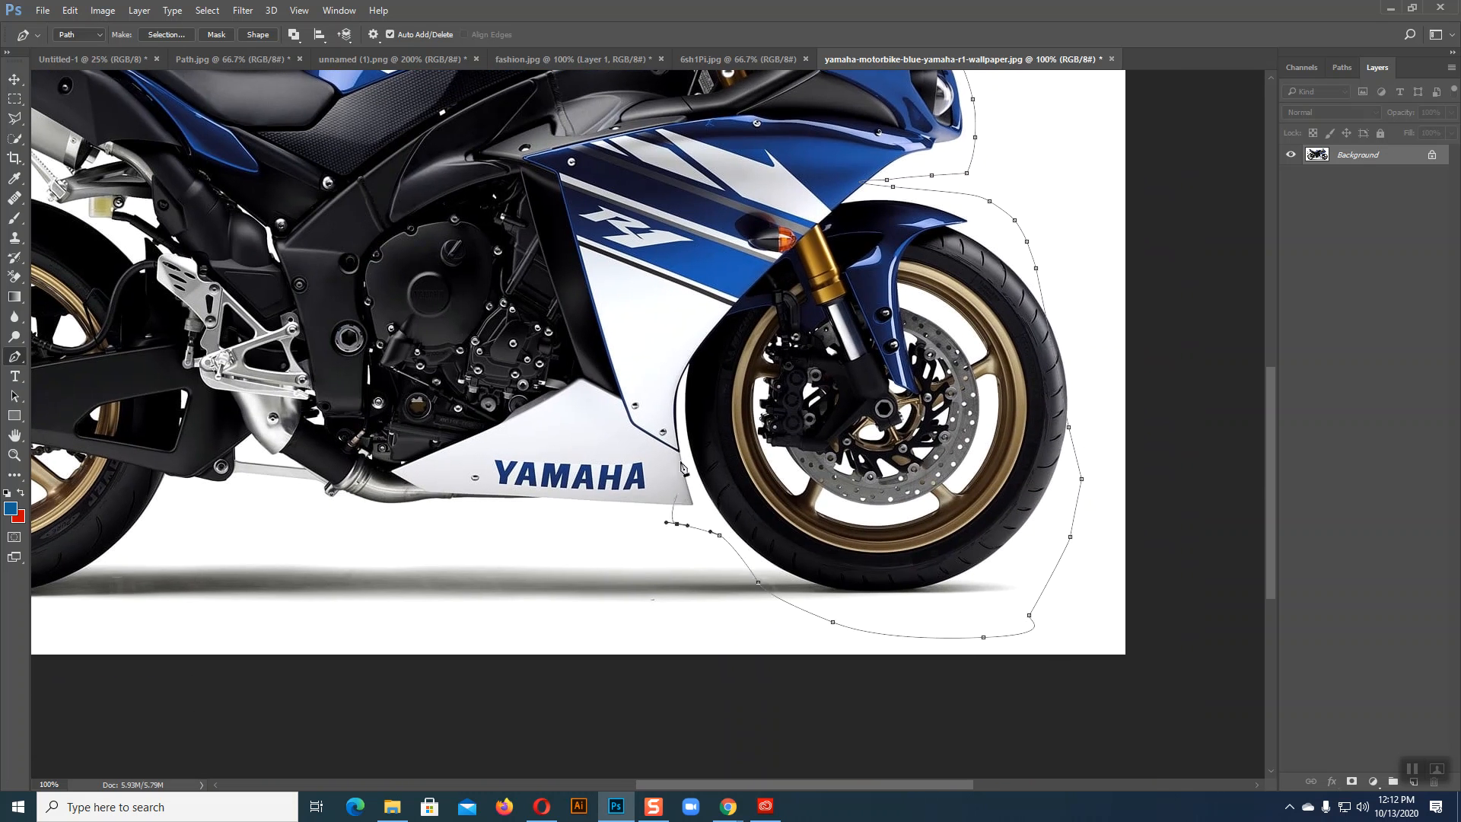
Extend the path beneath the YAMAHA belly fairing and exhaust pipe to the bottom of the rear wheel
left_click(592, 516)
left_click_drag(539, 518, 530, 519)
left_click_drag(455, 521, 425, 520)
left_click(352, 518)
left_click(318, 510)
left_click(259, 500)
left_click(221, 499)
left_click_drag(203, 510, 609, 506)
left_click(571, 528)
left_click(533, 551)
left_click(471, 573)
left_click_drag(425, 594, 413, 594)
Trace the path up behind the rear wheel and over the top of its tyre towards the footrest
left_click(138, 455)
left_click(138, 409)
left_click(139, 334)
left_click(156, 287)
left_click(186, 253)
left_click(273, 201)
left_click(372, 177)
left_click_drag(417, 152, 424, 160)
left_click(358, 135)
Trace the path around the rear indicator and number plate holder, and close it at the starting point beside the exhaust
left_click(321, 140)
left_click(266, 170)
left_click(169, 221)
left_click(157, 239)
left_click(139, 230)
left_click(138, 202)
left_click_drag(140, 176, 168, 205)
left_click(148, 164)
left_click_drag(163, 131, 170, 130)
left_click_drag(202, 128, 209, 133)
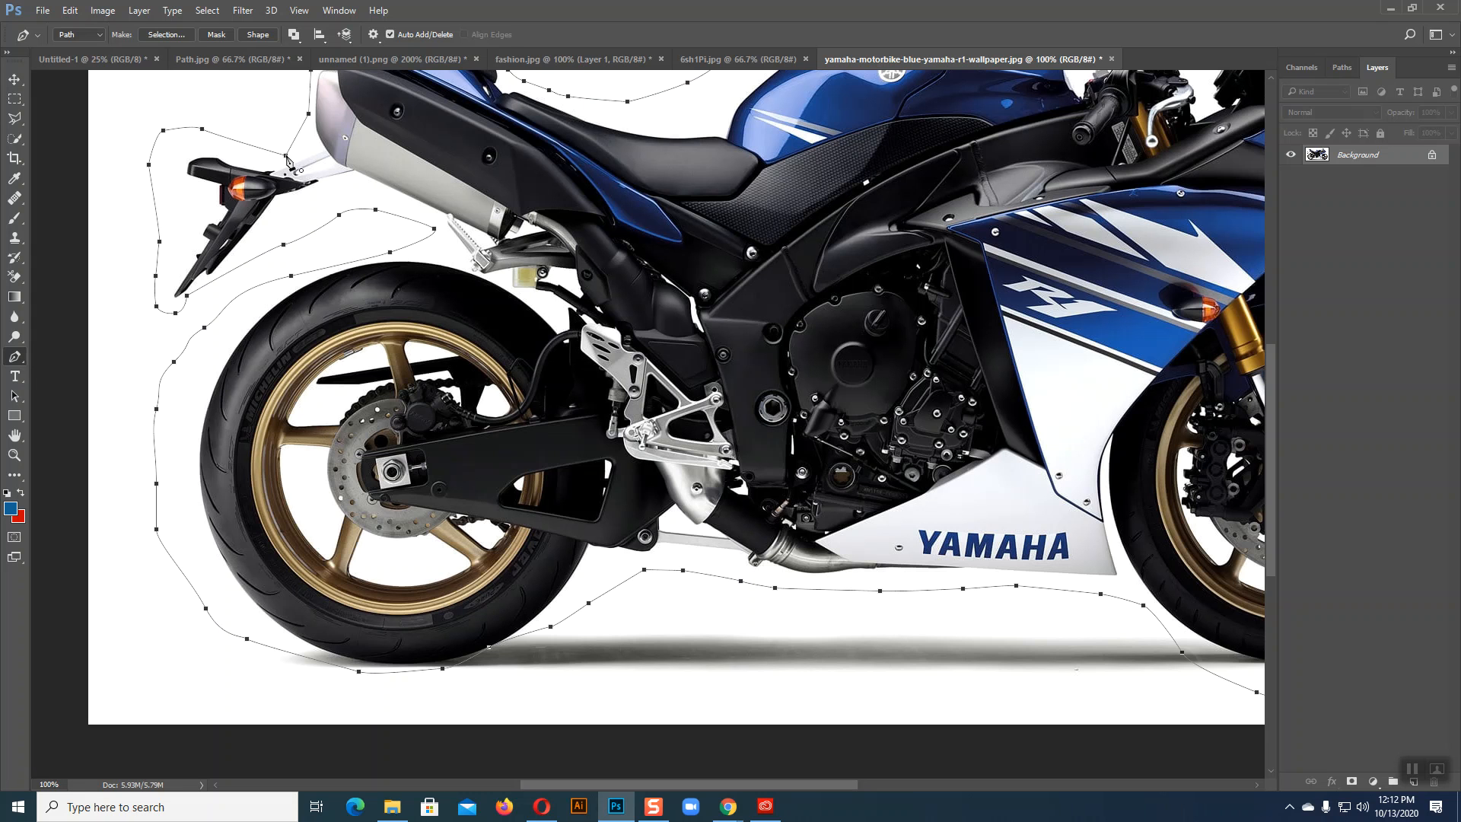
scroll(830, 531, "up", 2)
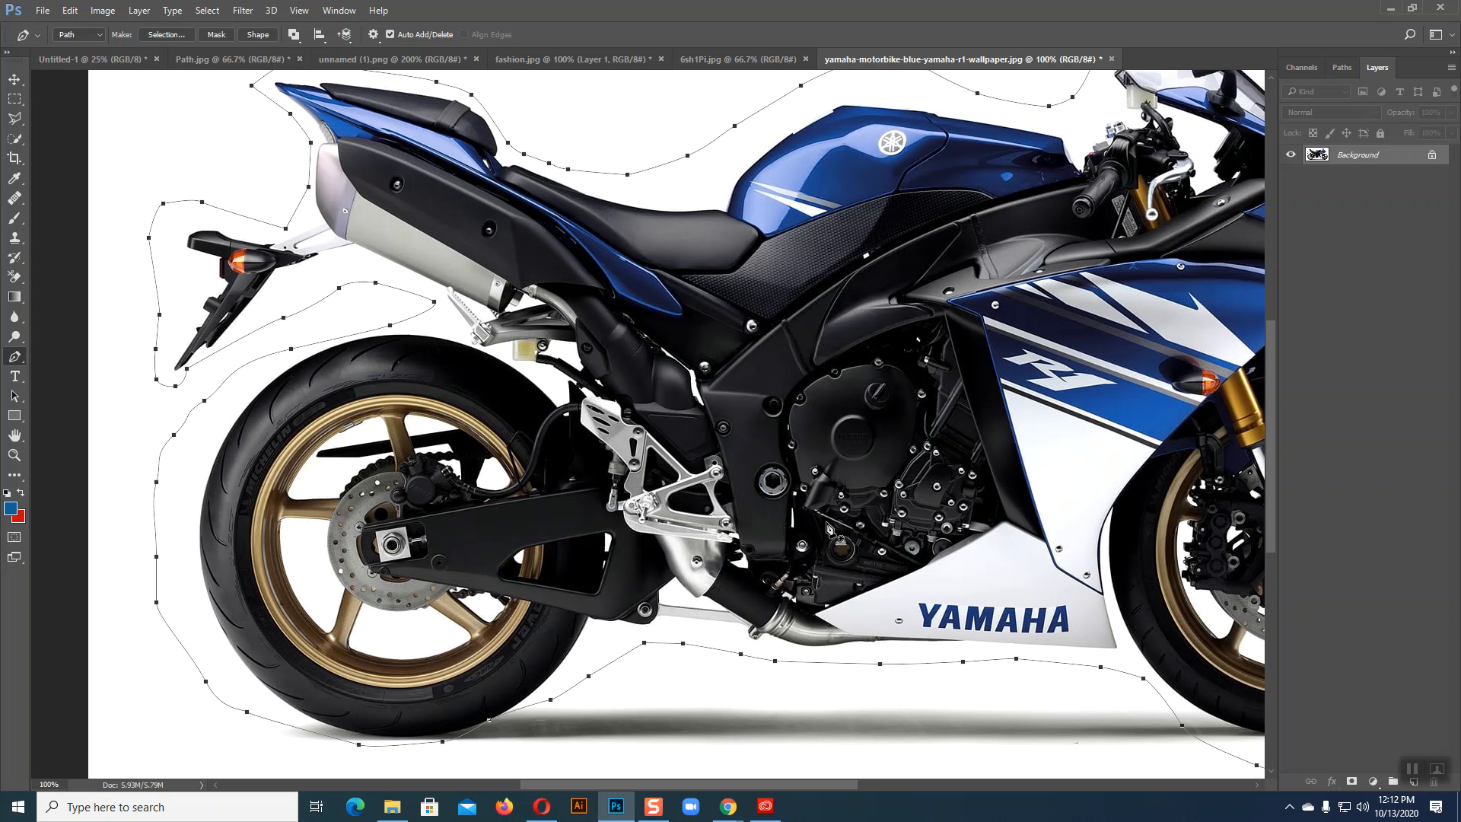
scroll(829, 528, "down", 1)
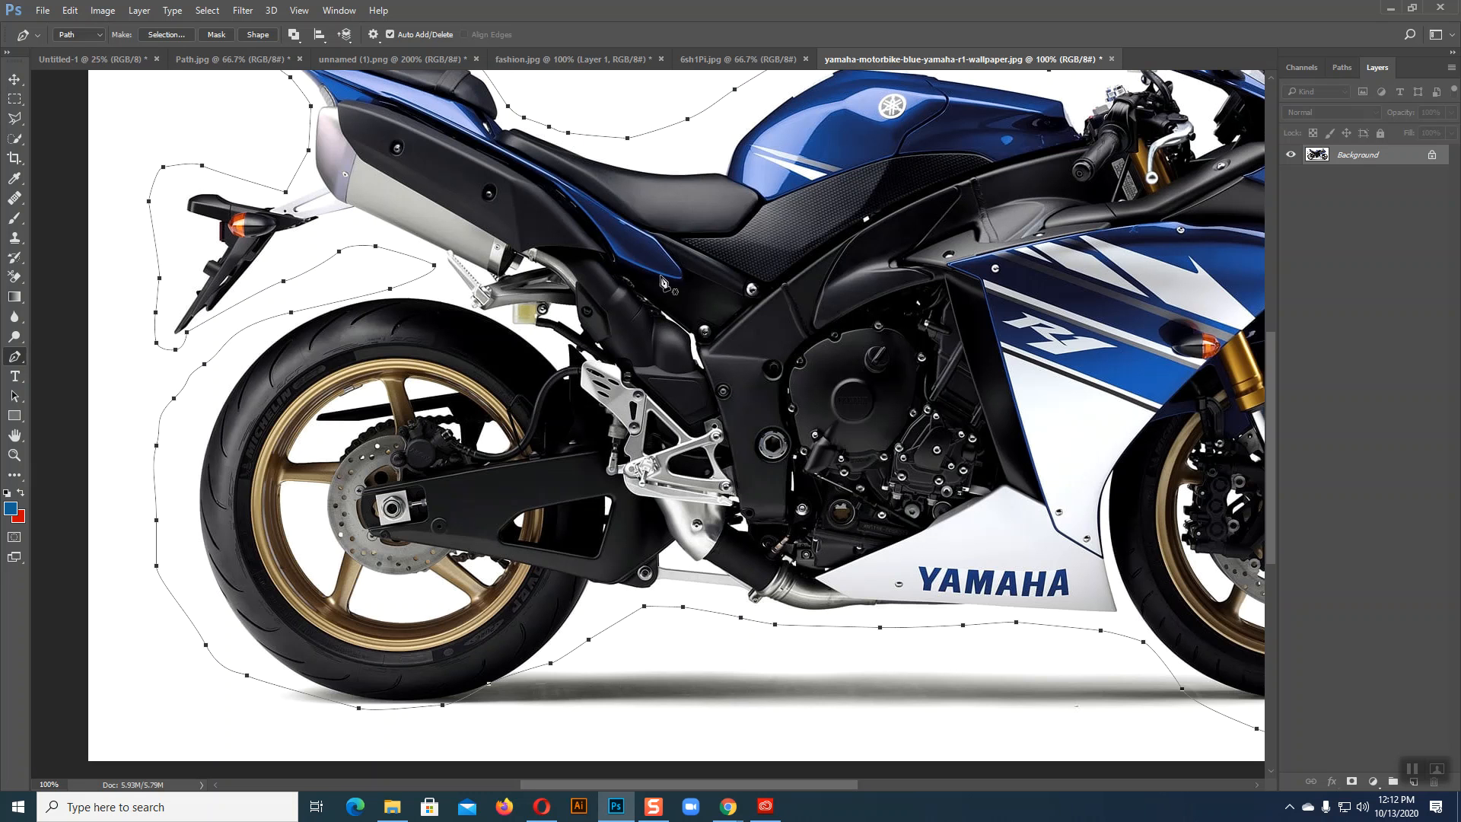
Examine the white gaps inside the outline around the rear frame, footrest, brake disc and rear wheel spokes
key("ctrl+plus")
key("ctrl+plus")
key("ctrl+plus")
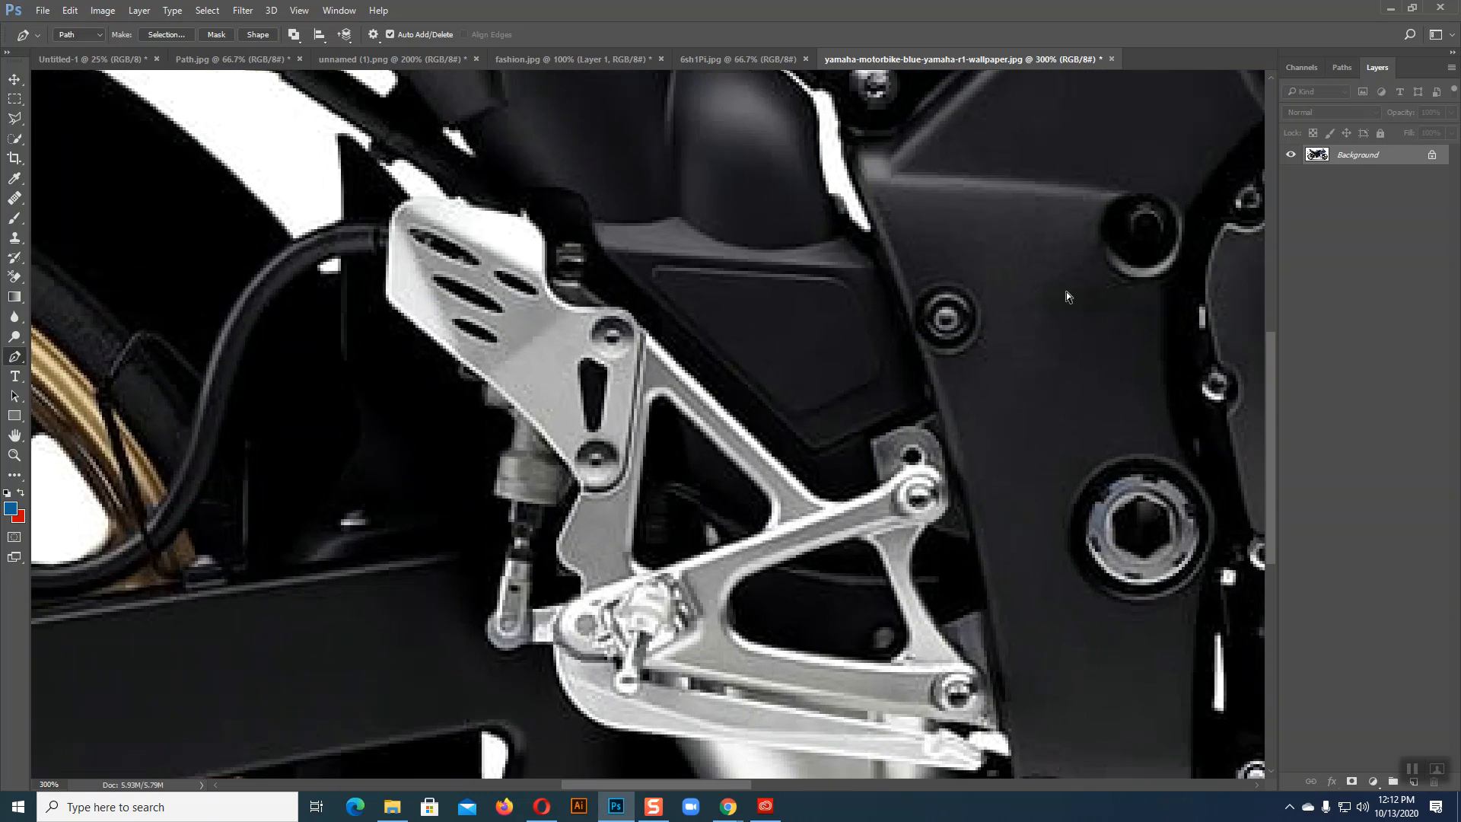
scroll(832, 337, "up", 5)
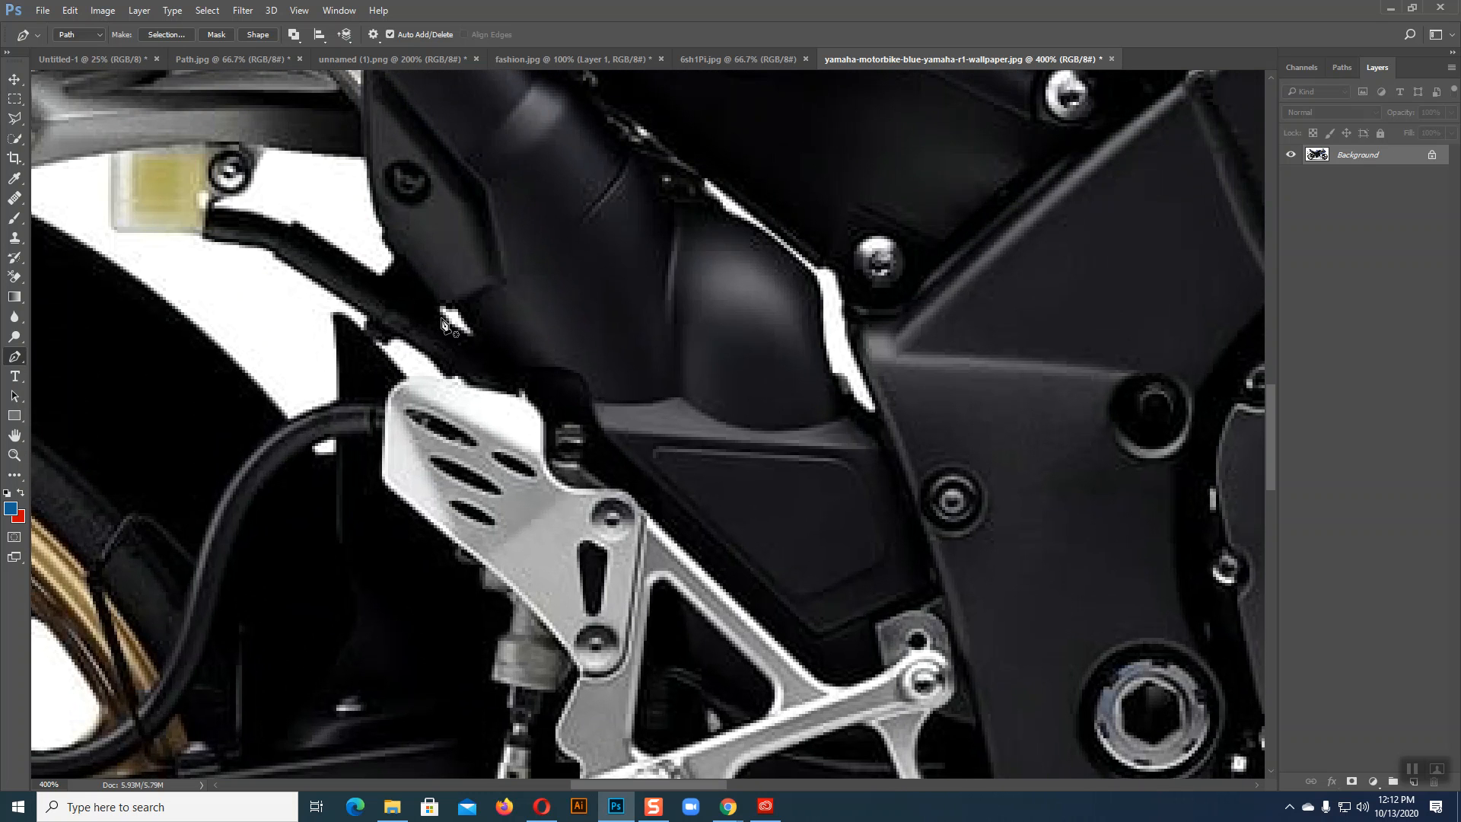
scroll(409, 367, "up", 5)
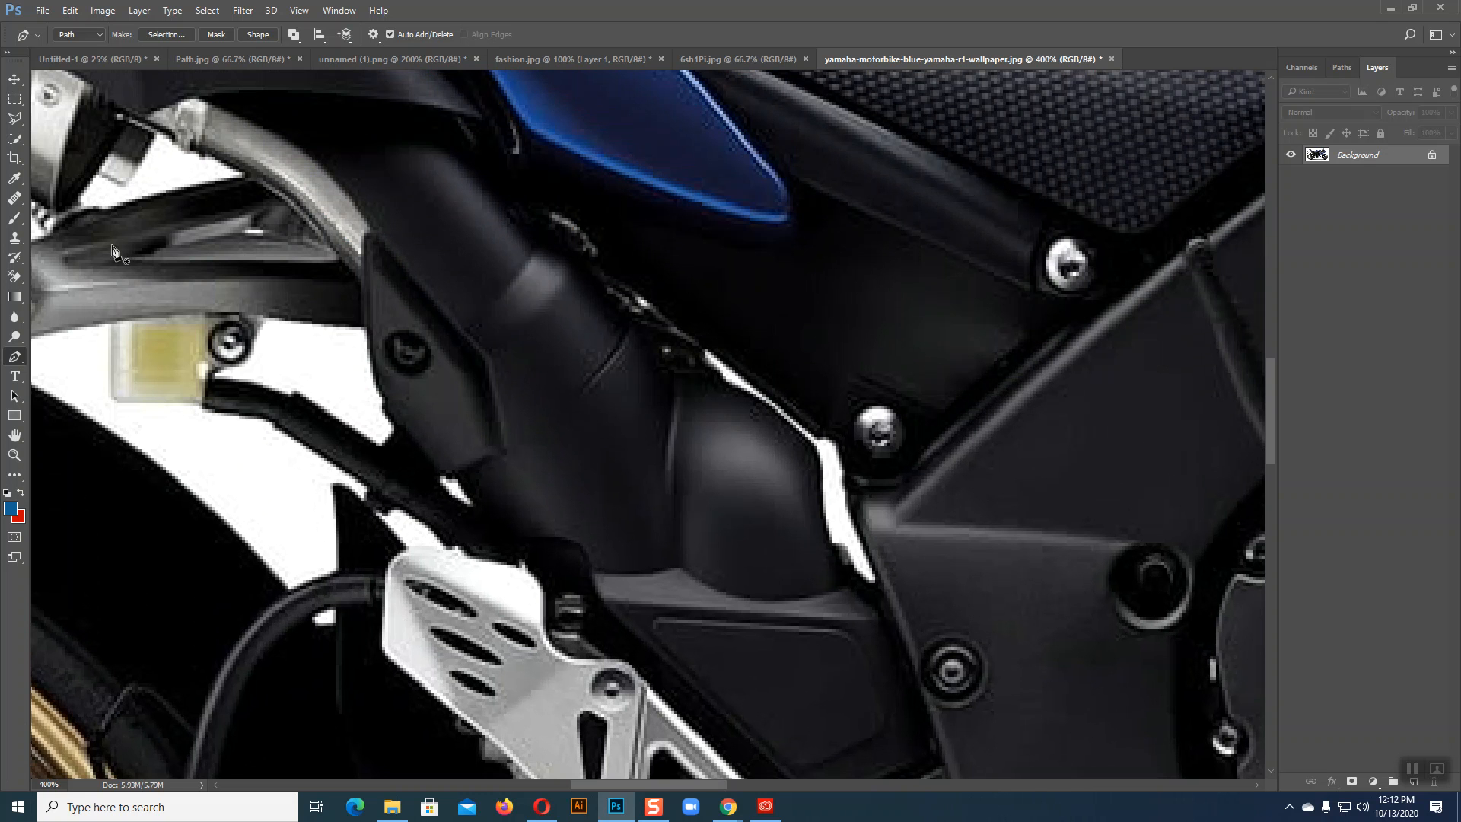
scroll(466, 432, "left", 5)
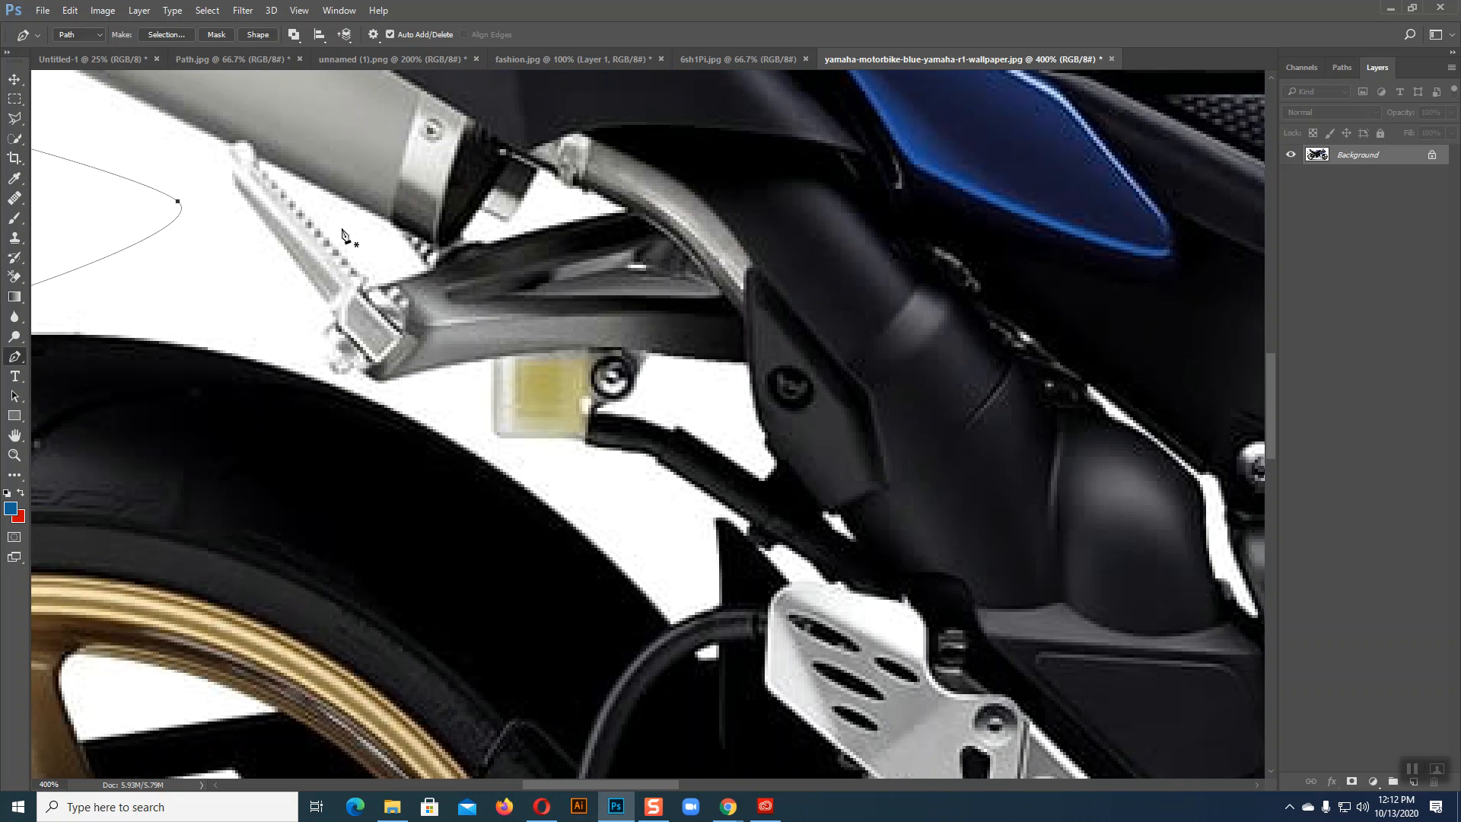
scroll(578, 274, "down", 15)
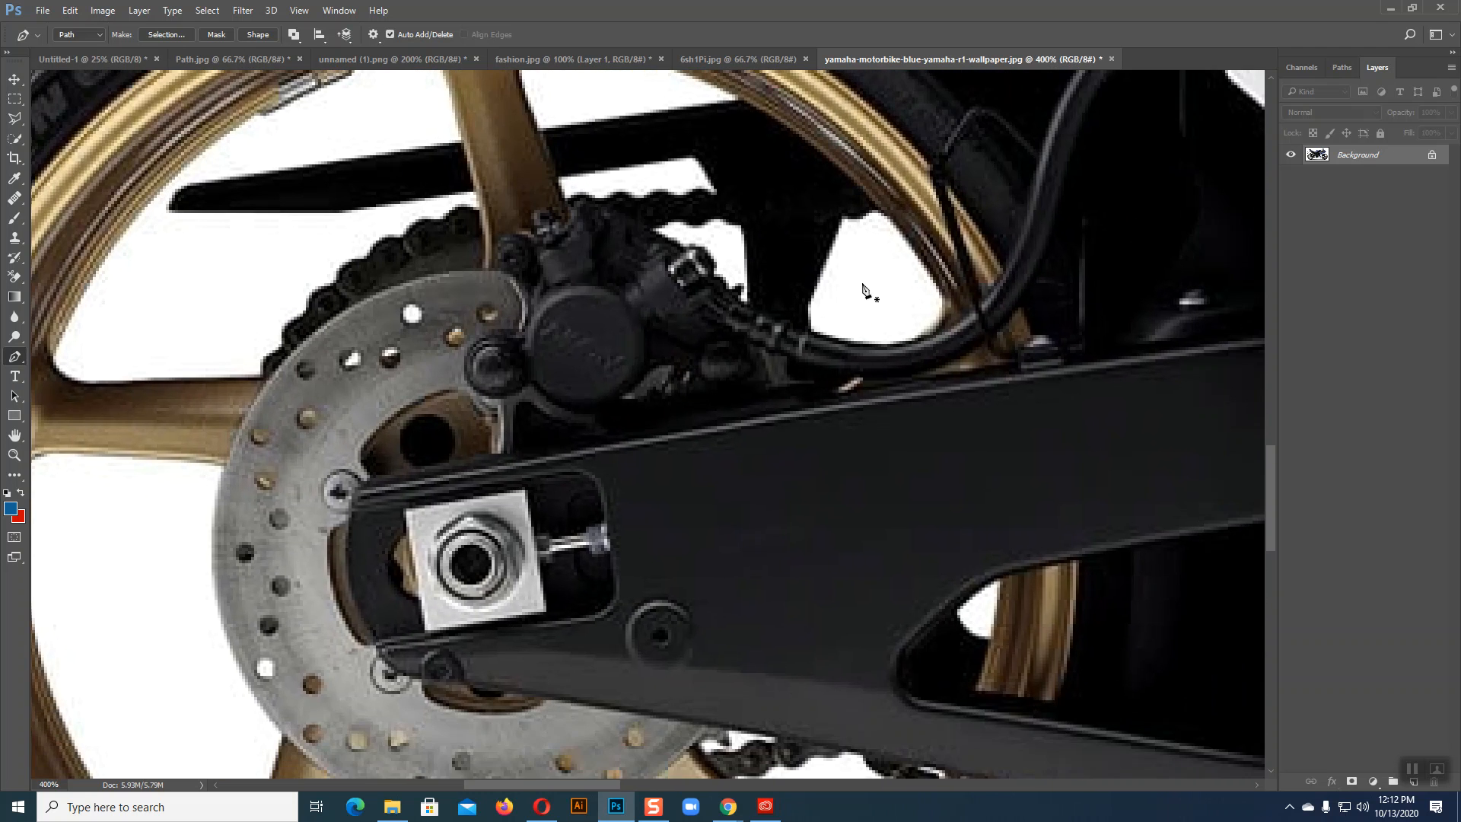
left_click(742, 251)
scroll(304, 510, "down", 2)
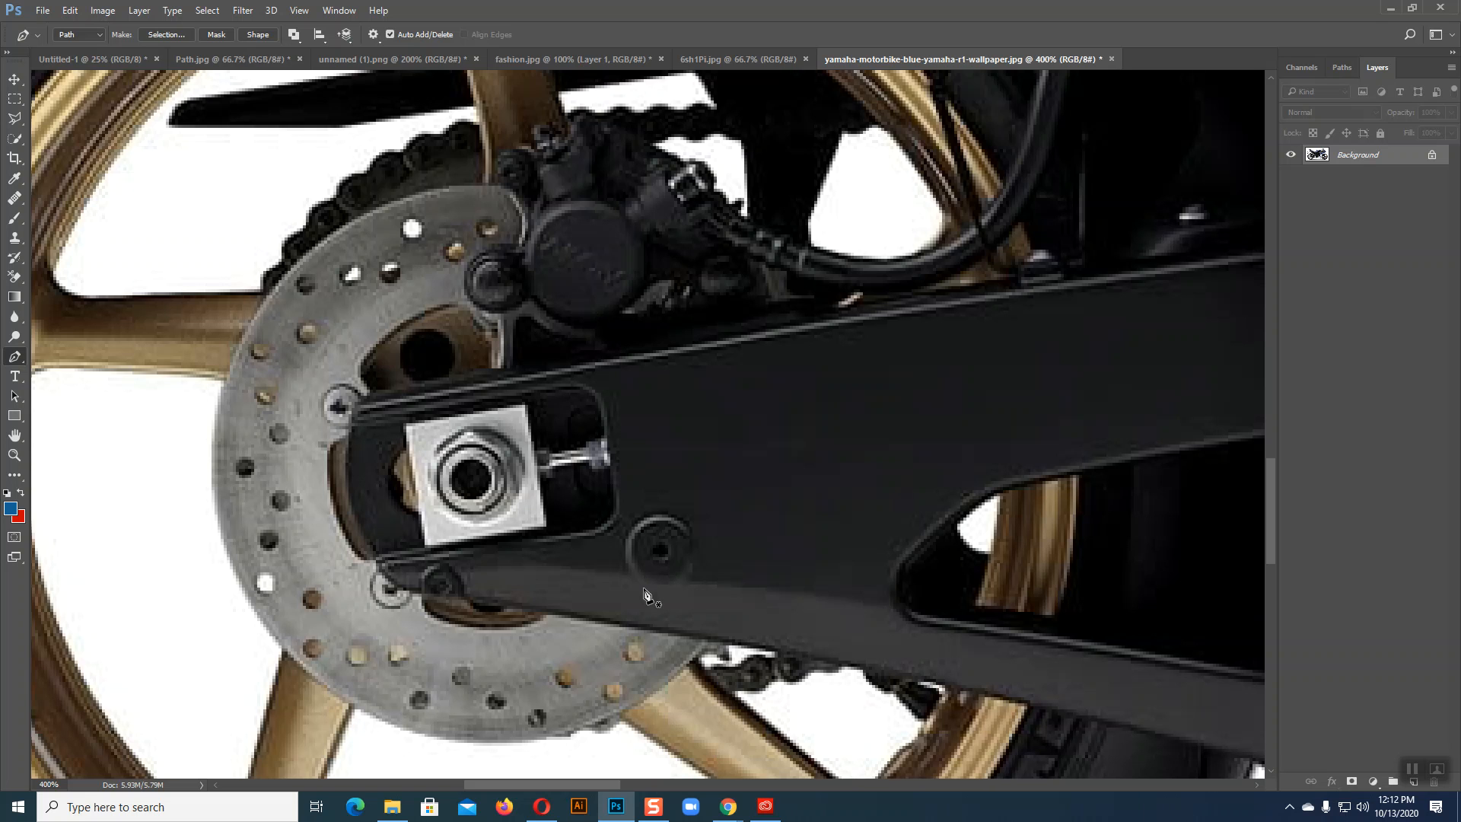
scroll(618, 594, "down", 5)
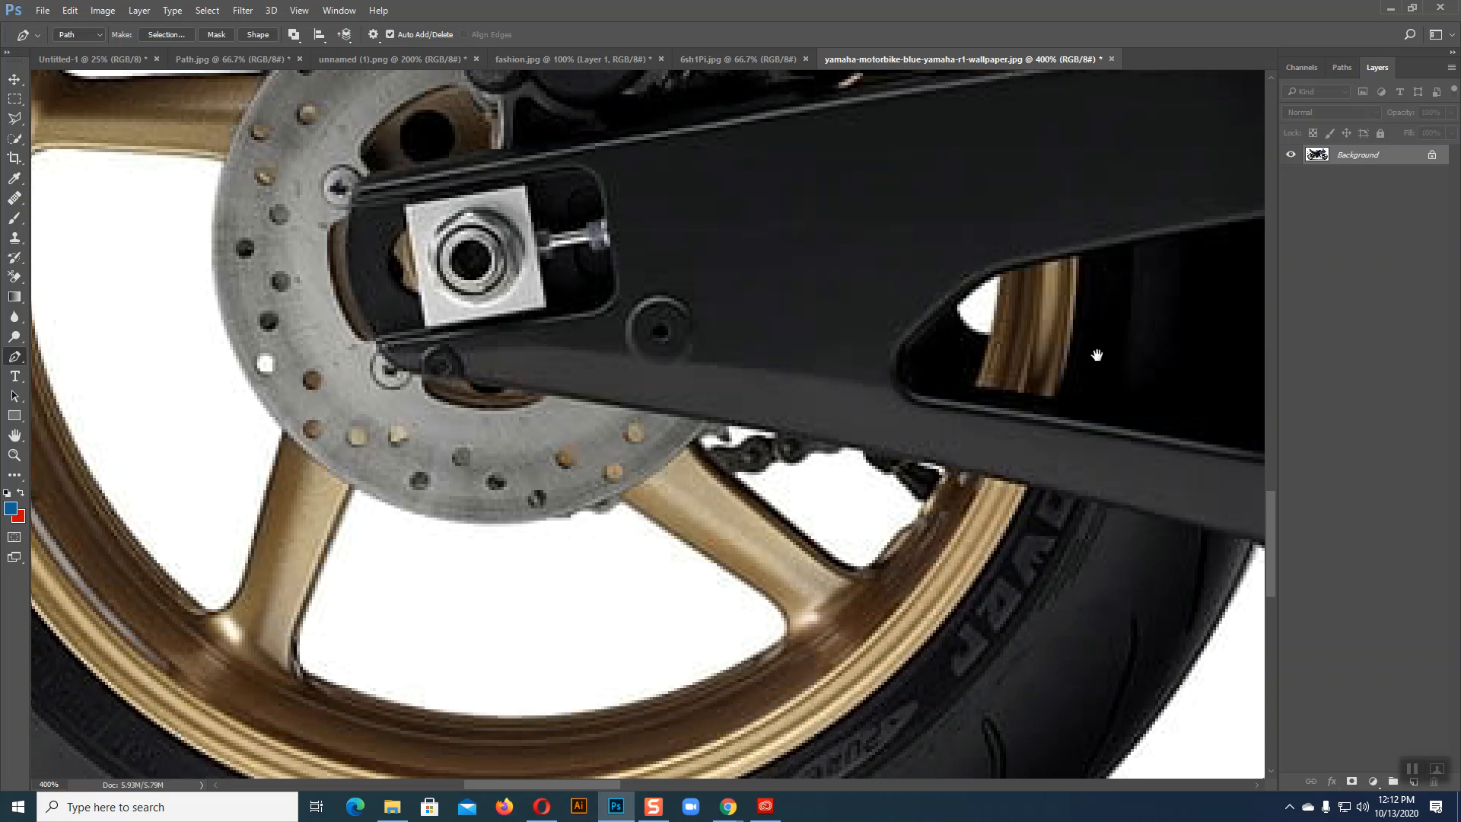
scroll(1100, 364, "down", 5)
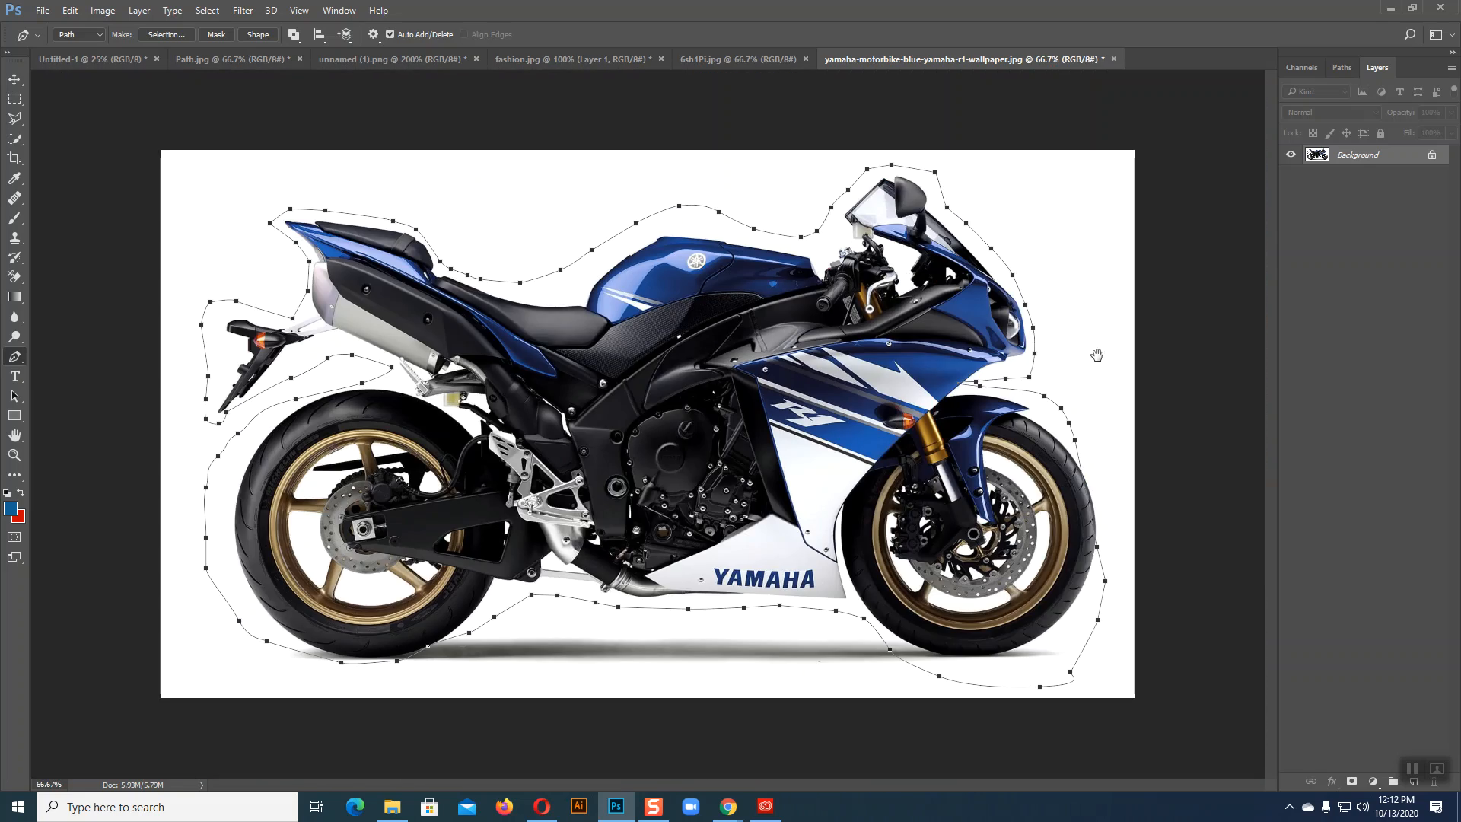
Examine the enclosed white areas around the engine, handlebars and front wheel up close
key("ctrl+plus")
key("ctrl+plus")
left_click_drag(973, 315, 1031, 94)
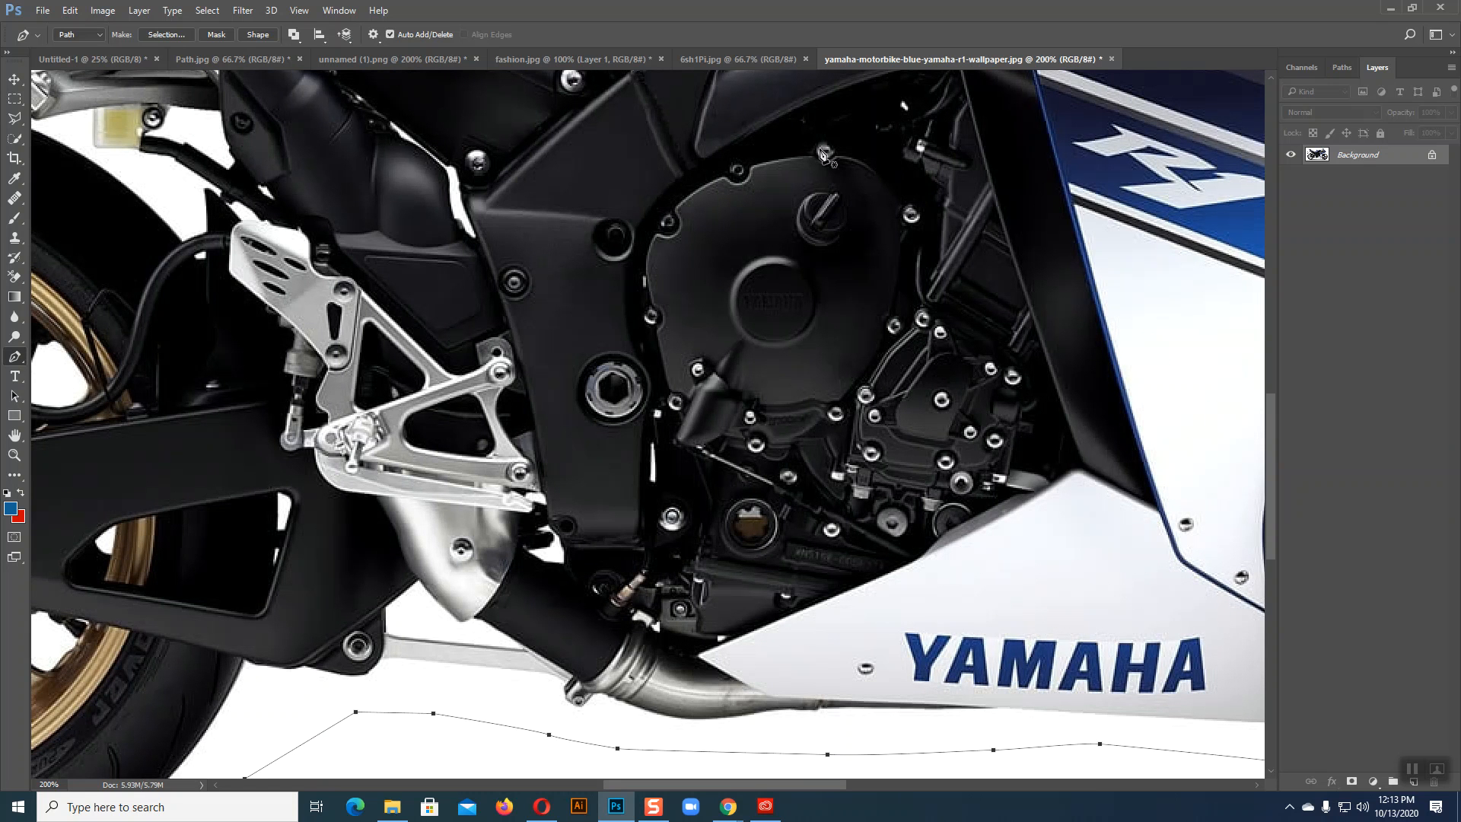
scroll(840, 209, "up", 2)
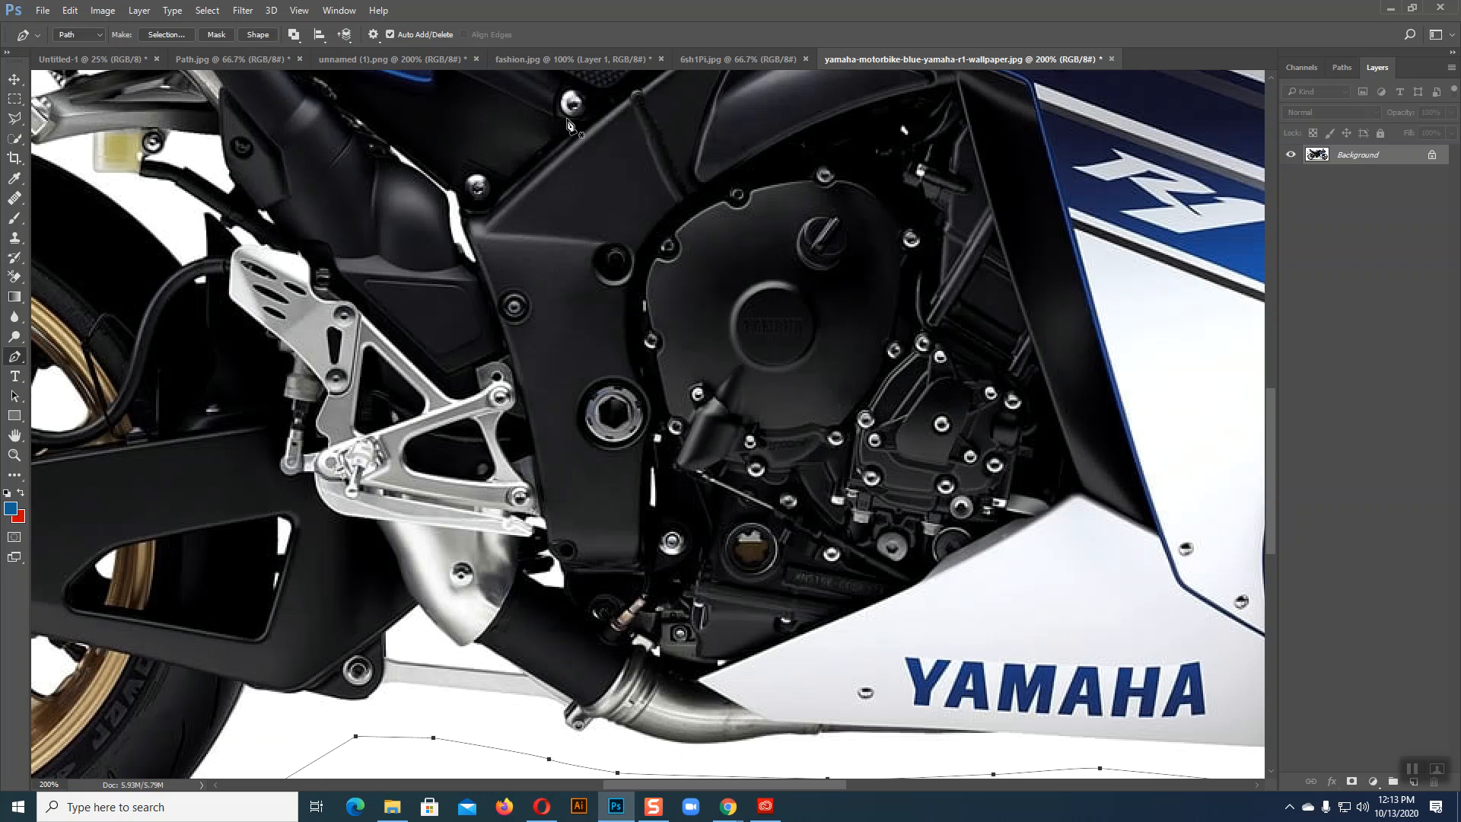
left_click_drag(1111, 445, 609, 693)
left_click_drag(1037, 366, 920, 566)
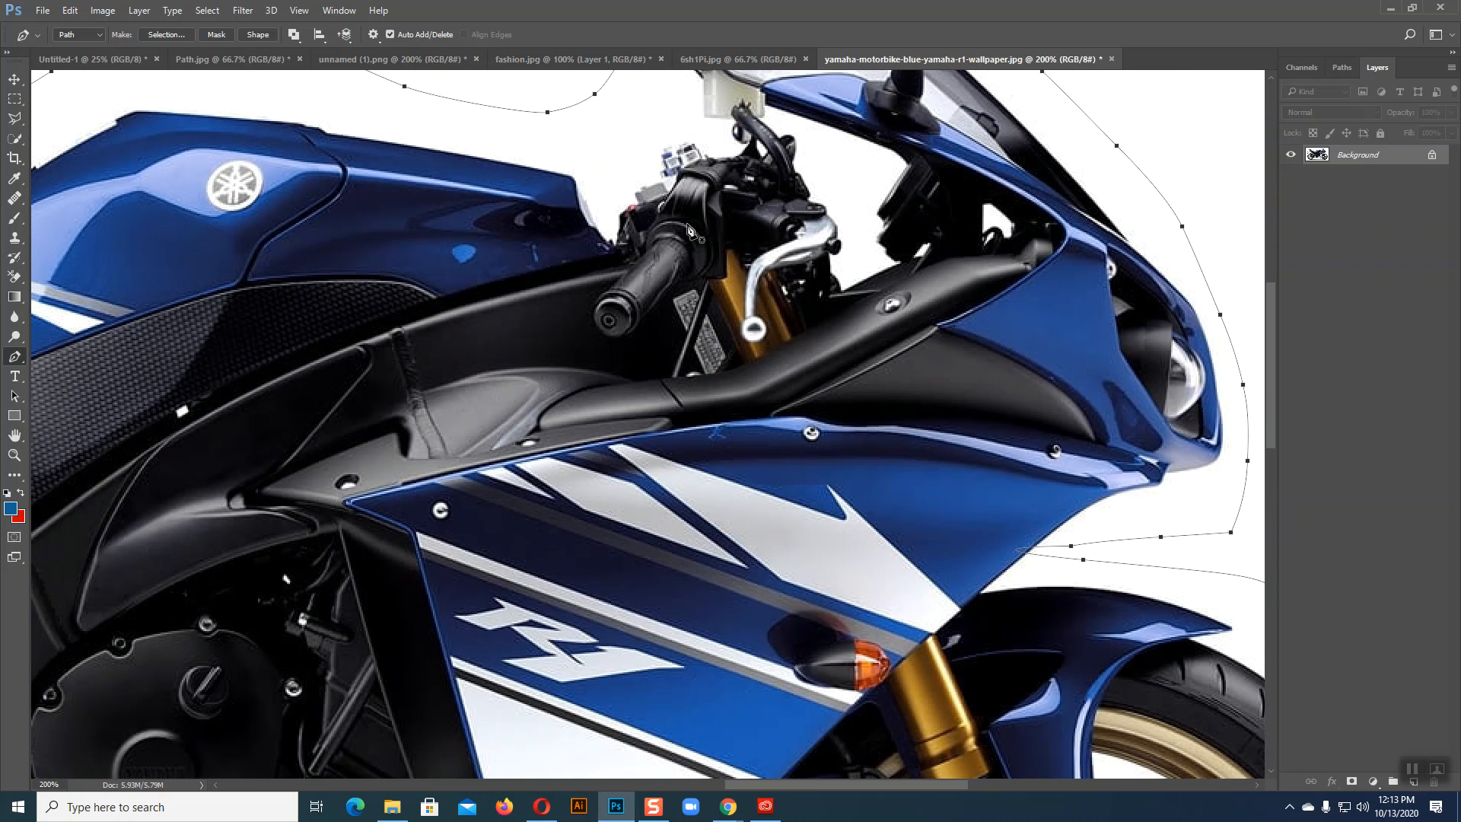
left_click_drag(954, 722, 835, 164)
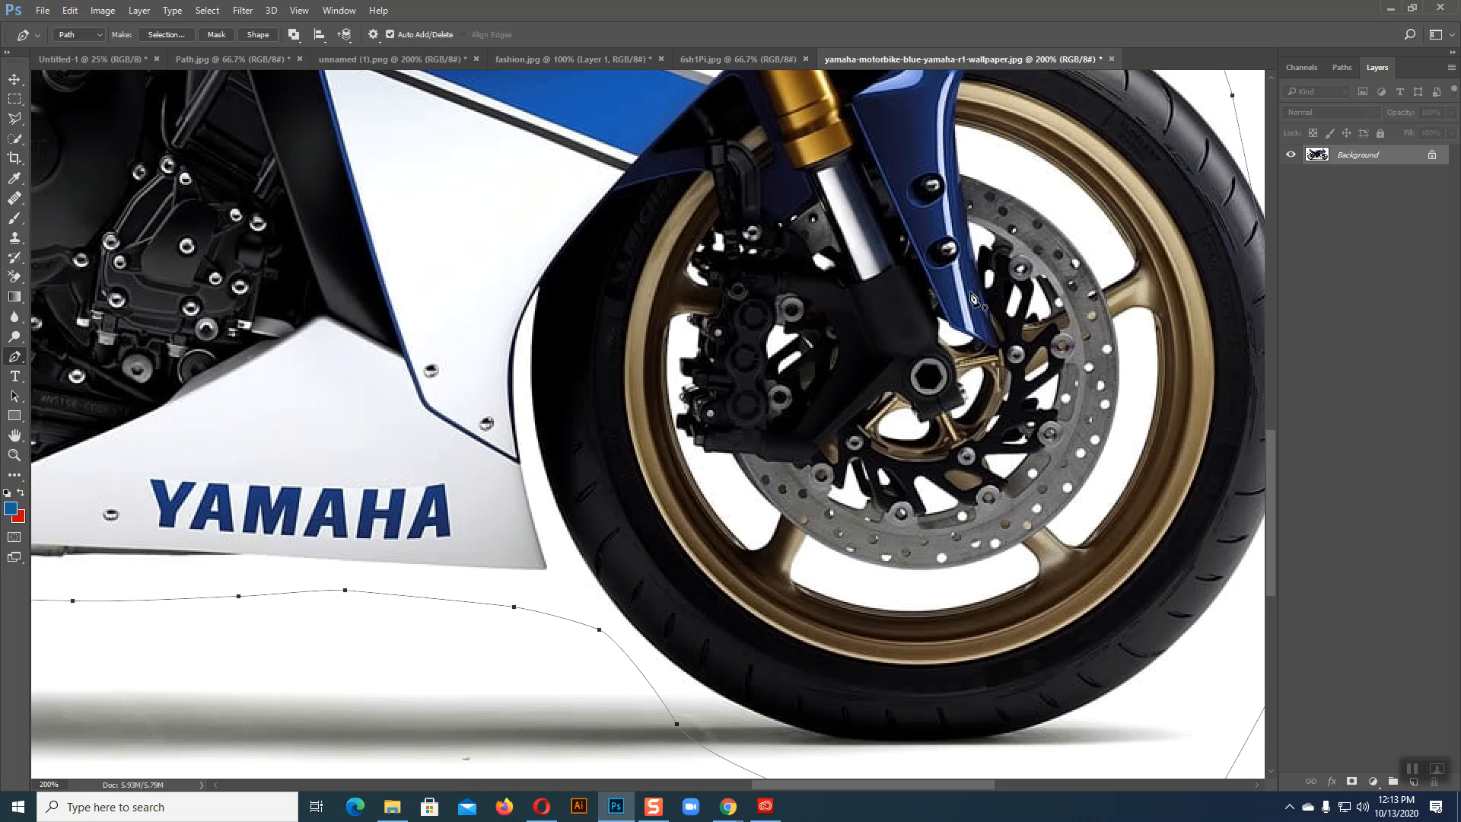
Load the motorbike's work path as a selection, view it on the whole image, and deselect it
left_click(1341, 68)
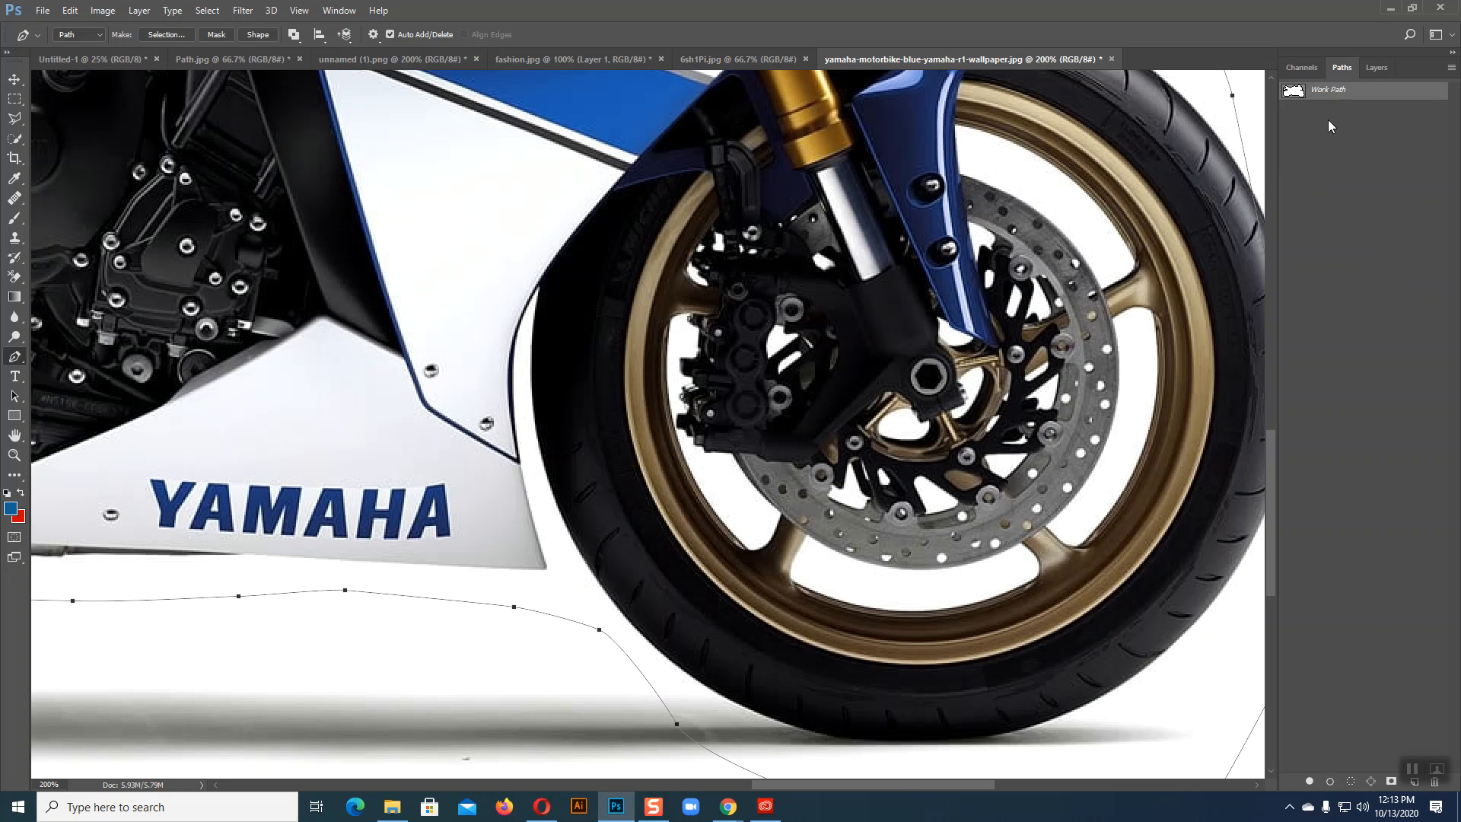
left_click(1293, 92, "ctrl")
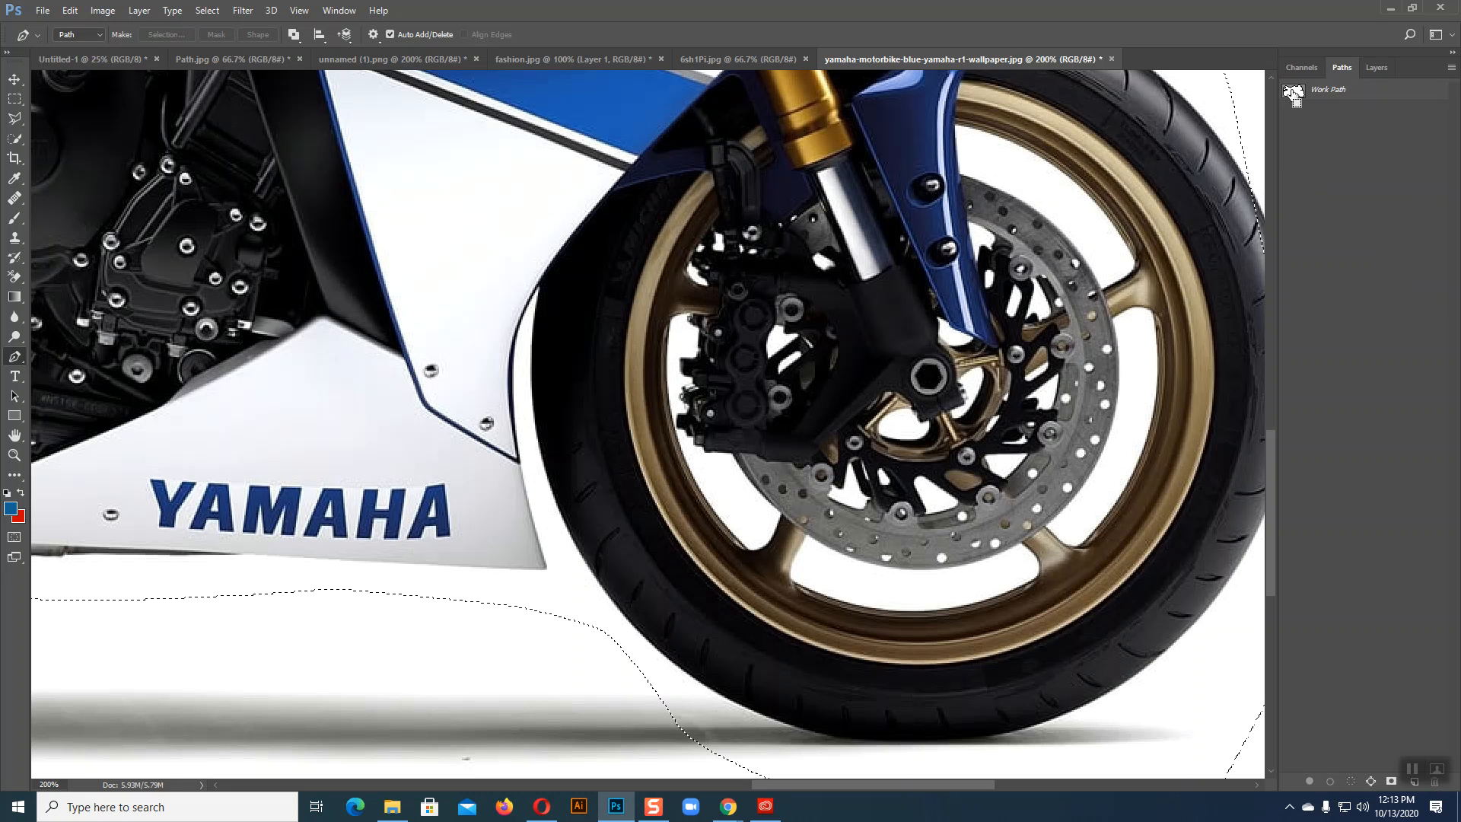
key("ctrl+minus")
key("ctrl+minus")
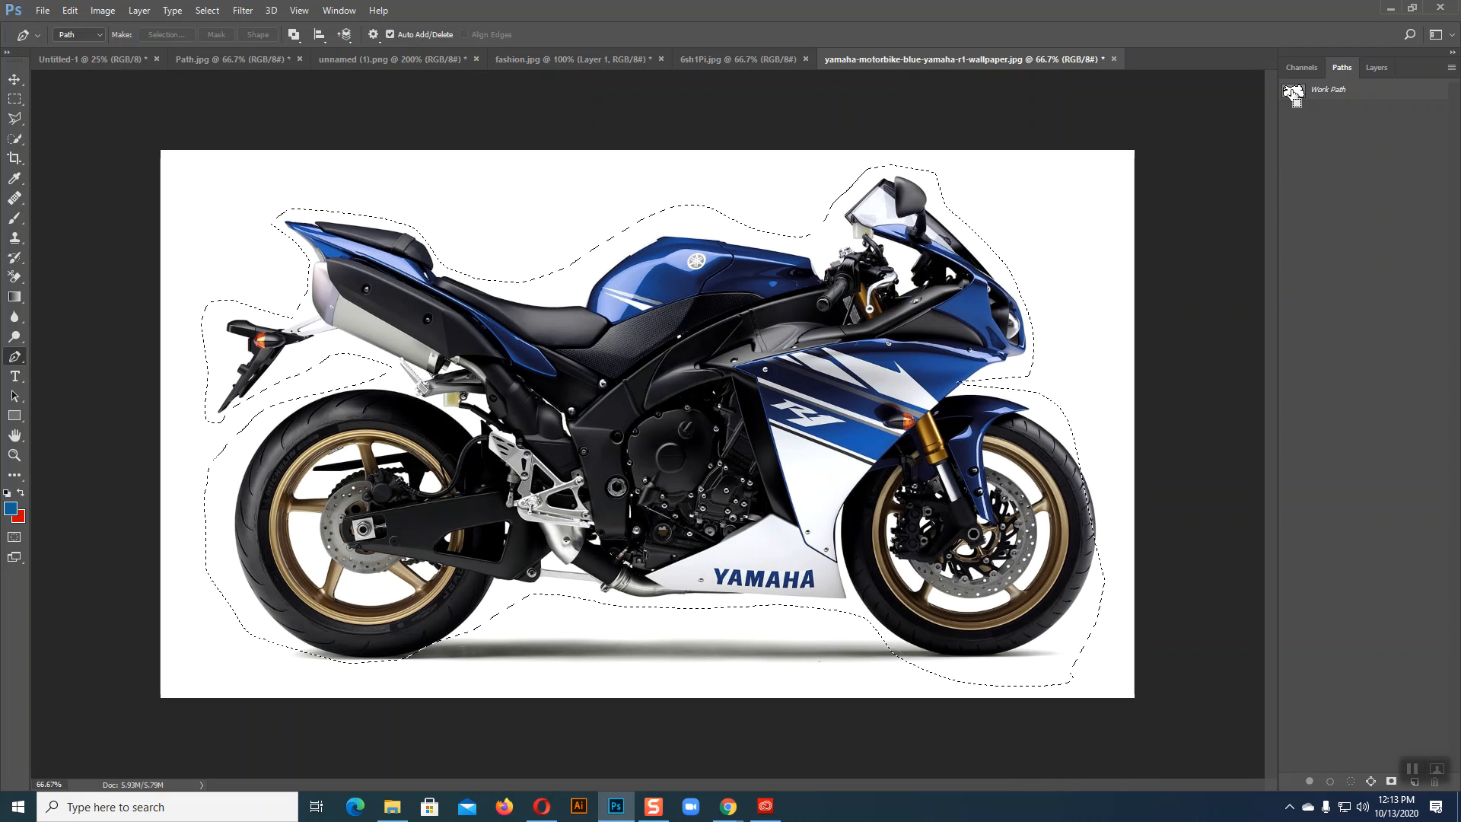
key("ctrl+d")
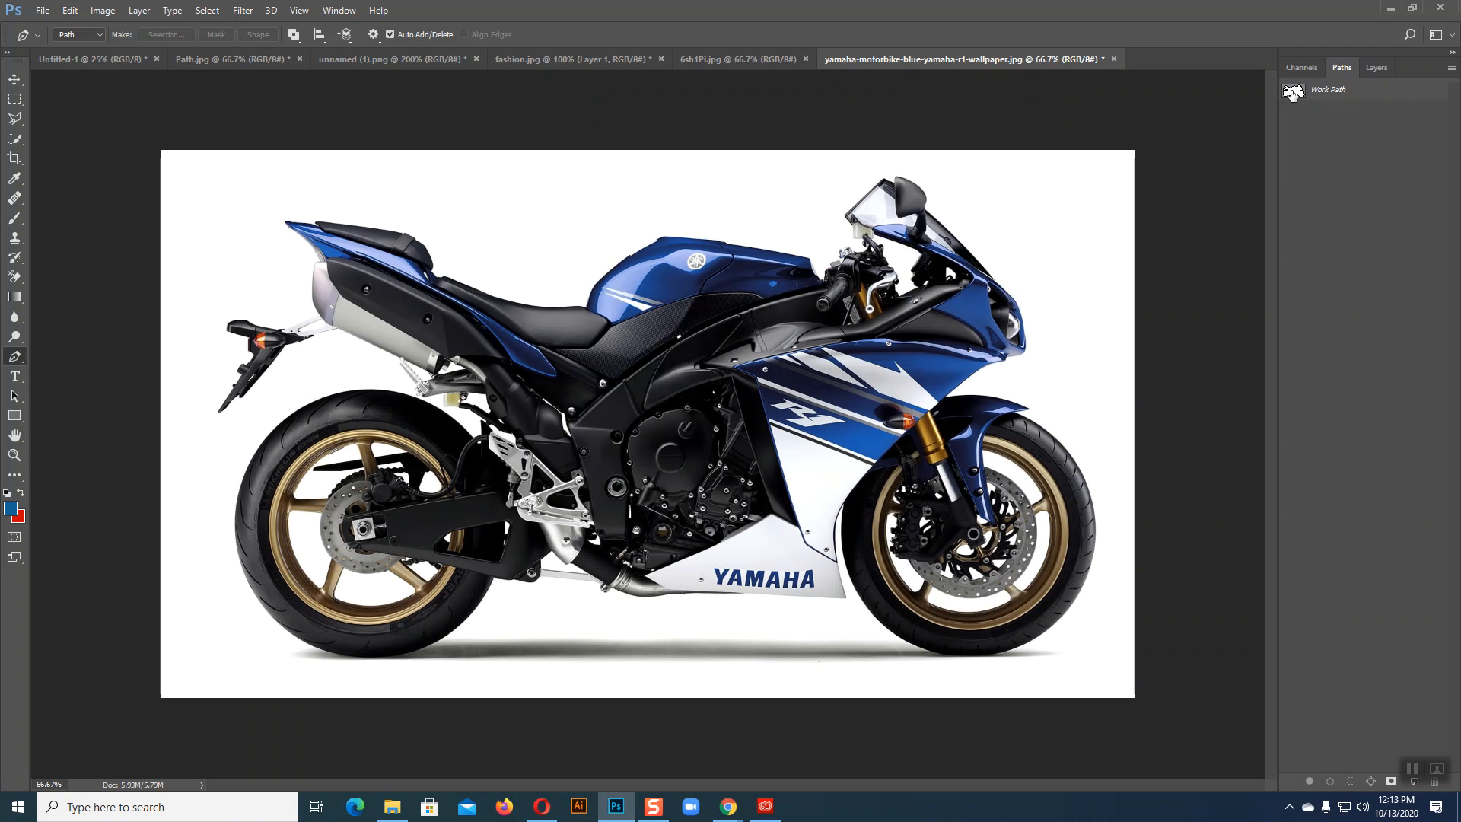
left_click(1379, 68)
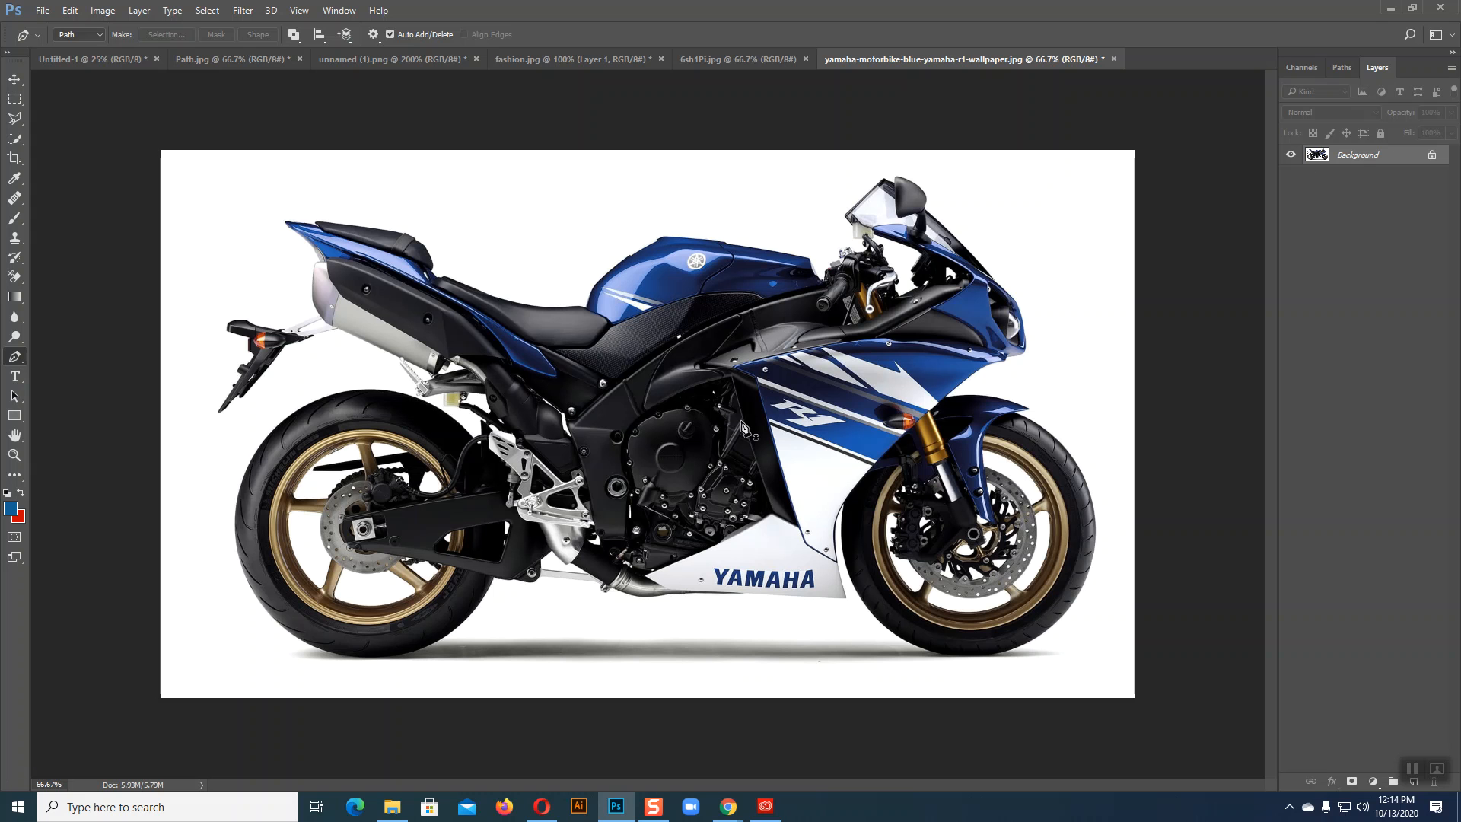
Switch to the 6sh1Pi.jpg document and examine the Yamaha R6 motorbike at 100% zoom
left_click(751, 60)
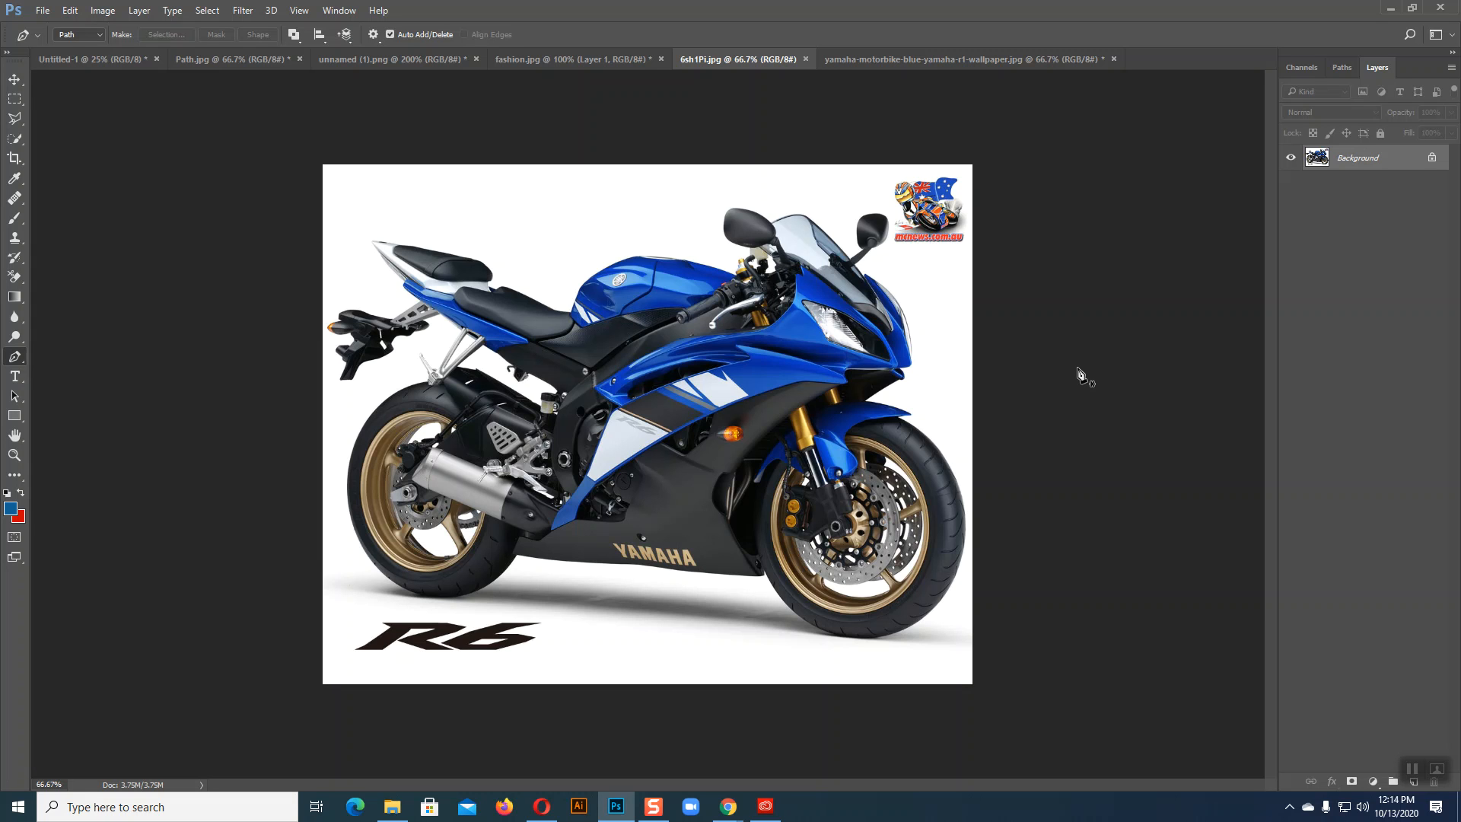
key("ctrl+plus")
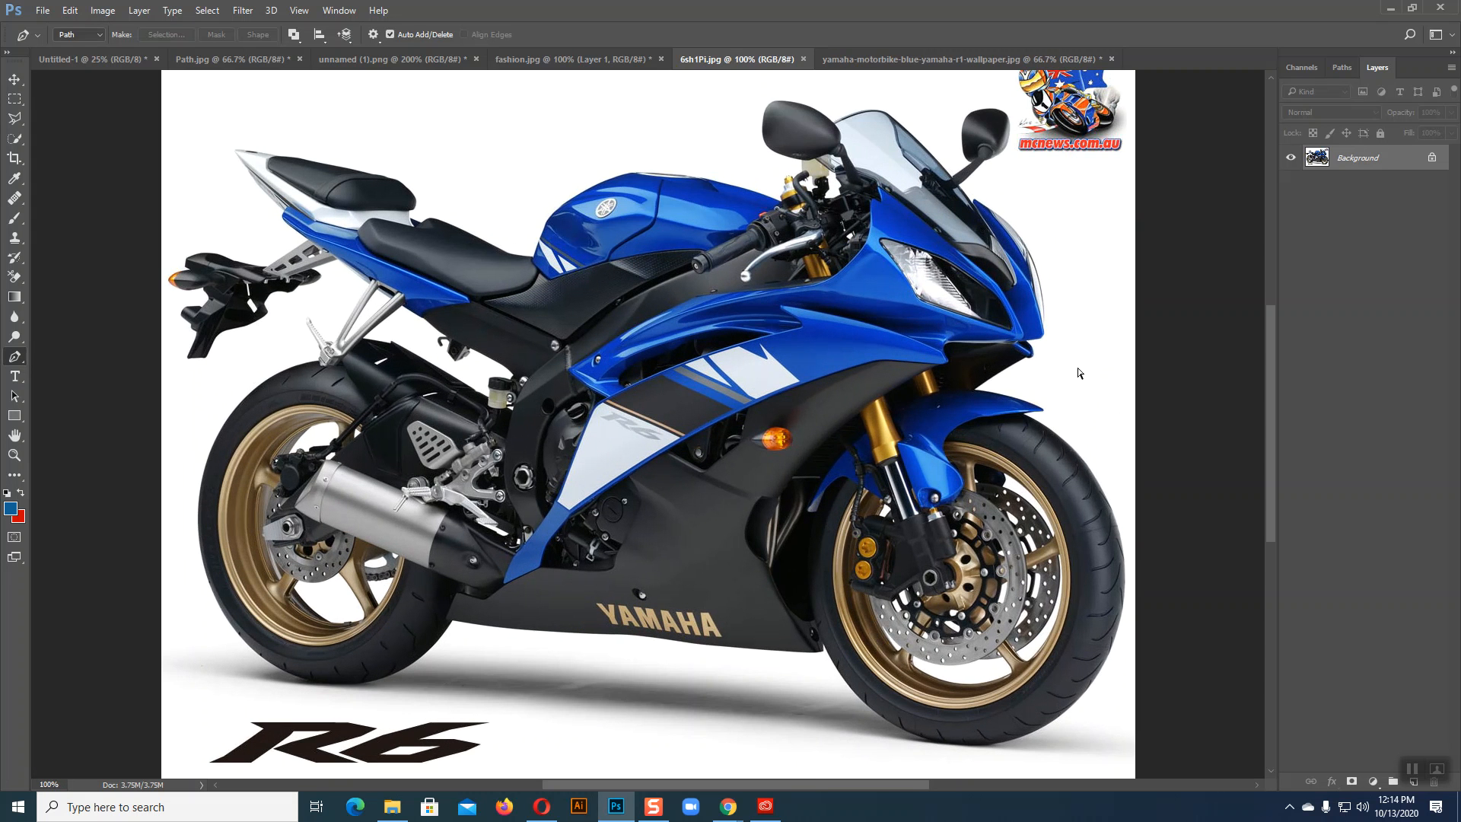
key("ctrl+minus")
key("ctrl+plus")
left_click(996, 58)
scroll(847, 388, "down", 1)
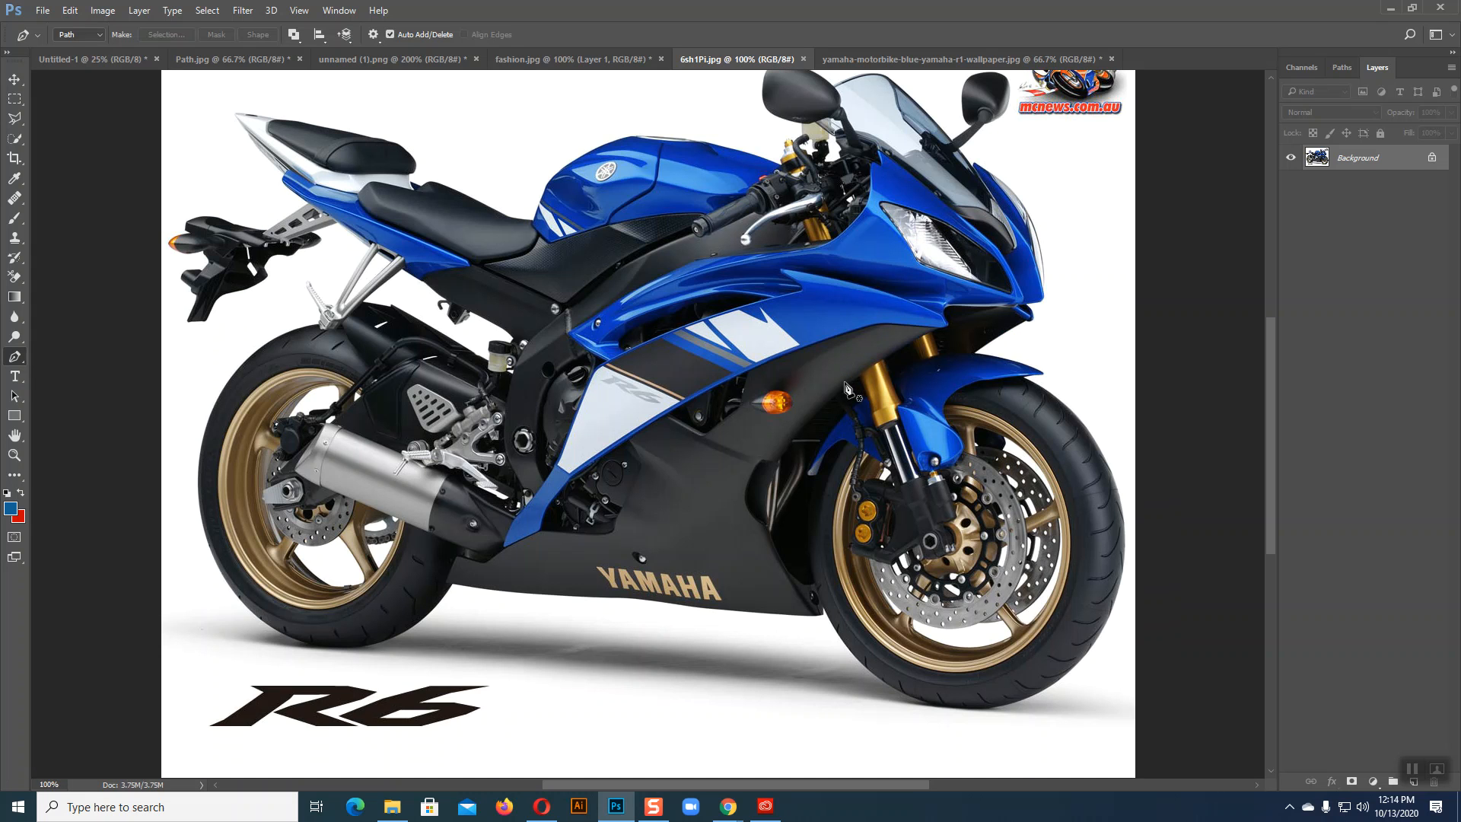
scroll(852, 390, "up", 1)
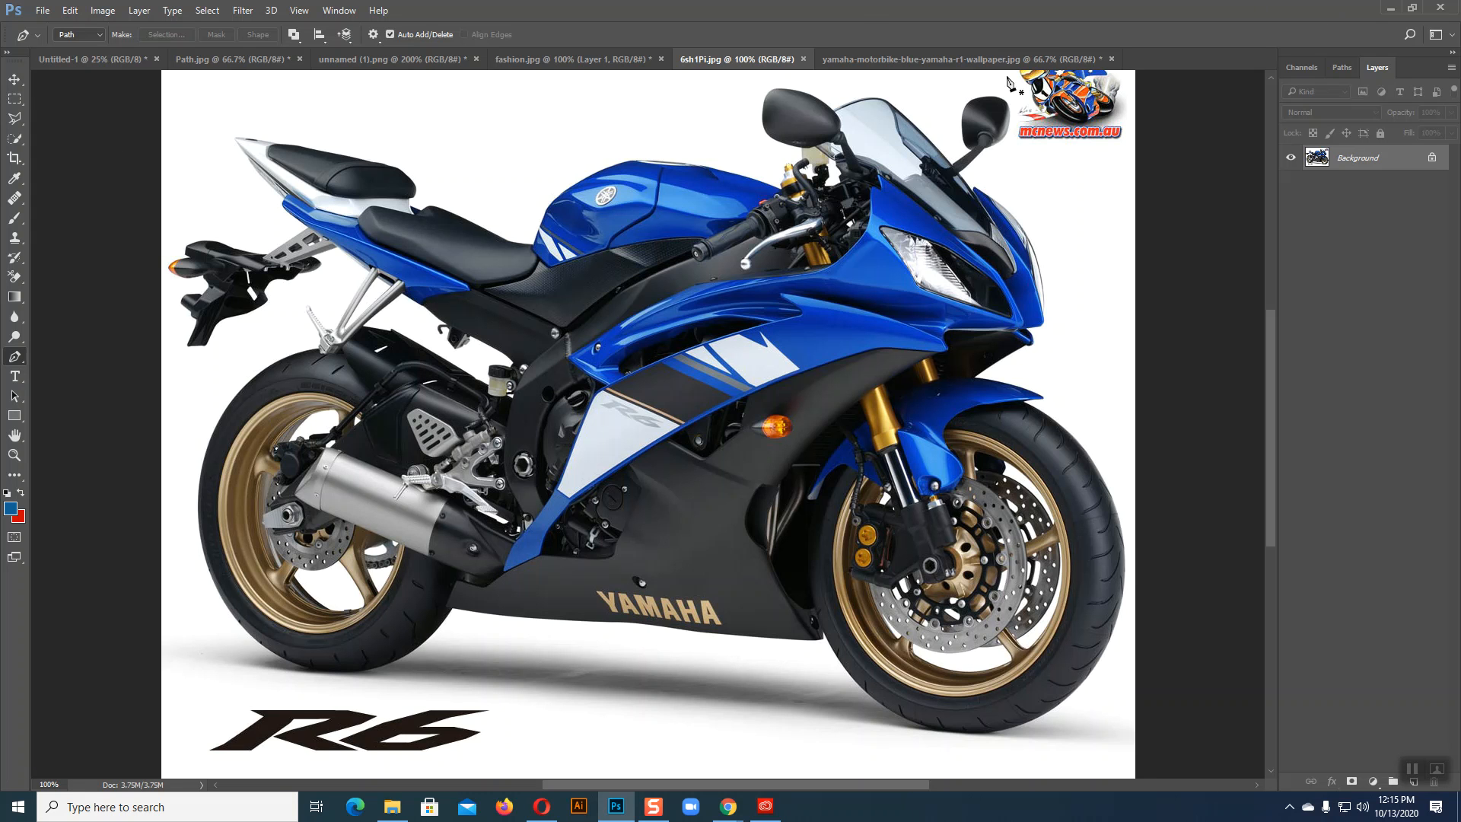
View the blue Yamaha R1 document, then switch to Chrome and search Google Images for "Road" in a new tab
left_click(955, 60)
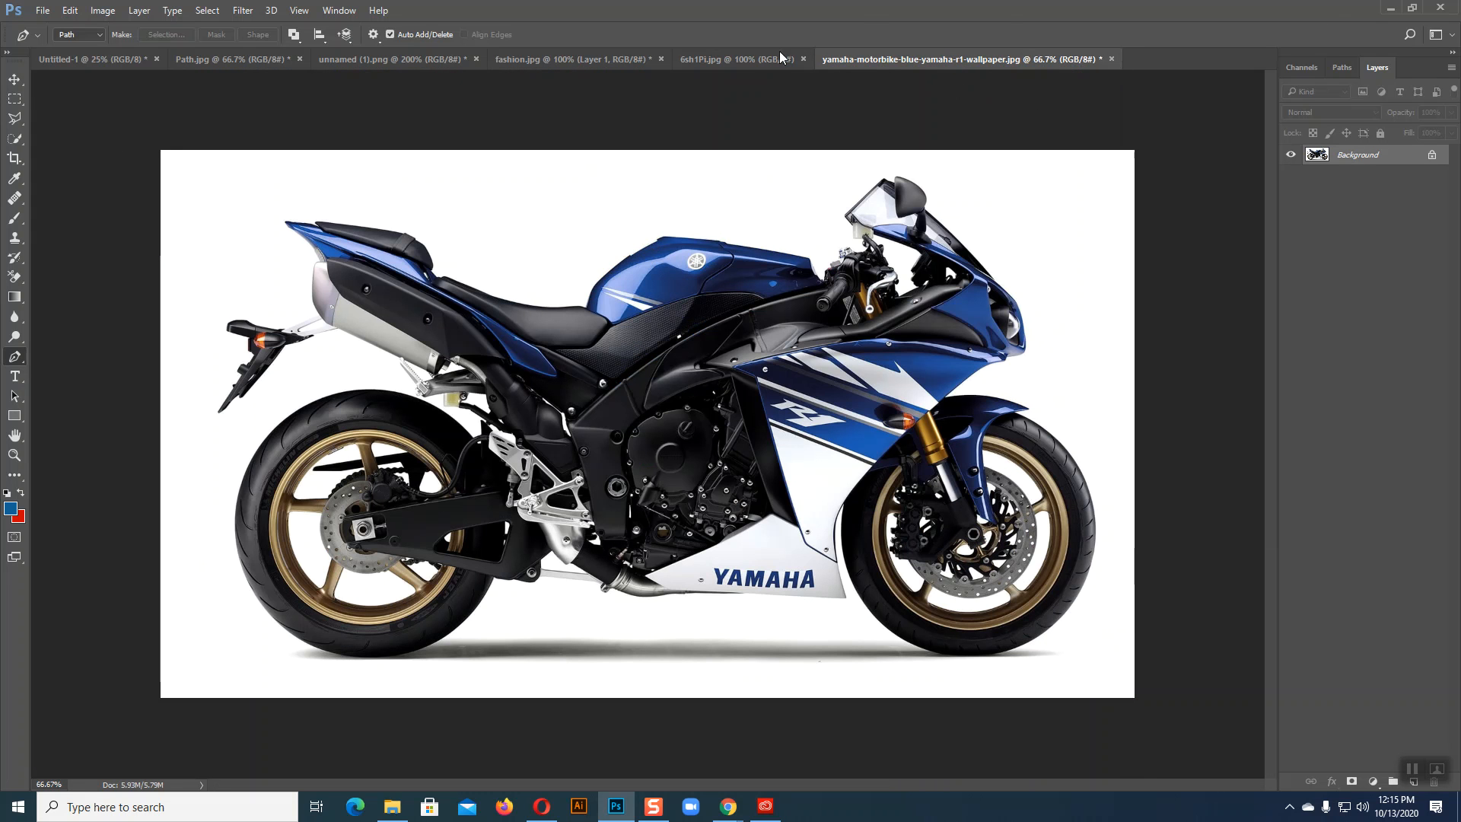
mouse_move(728, 806)
left_click(693, 758)
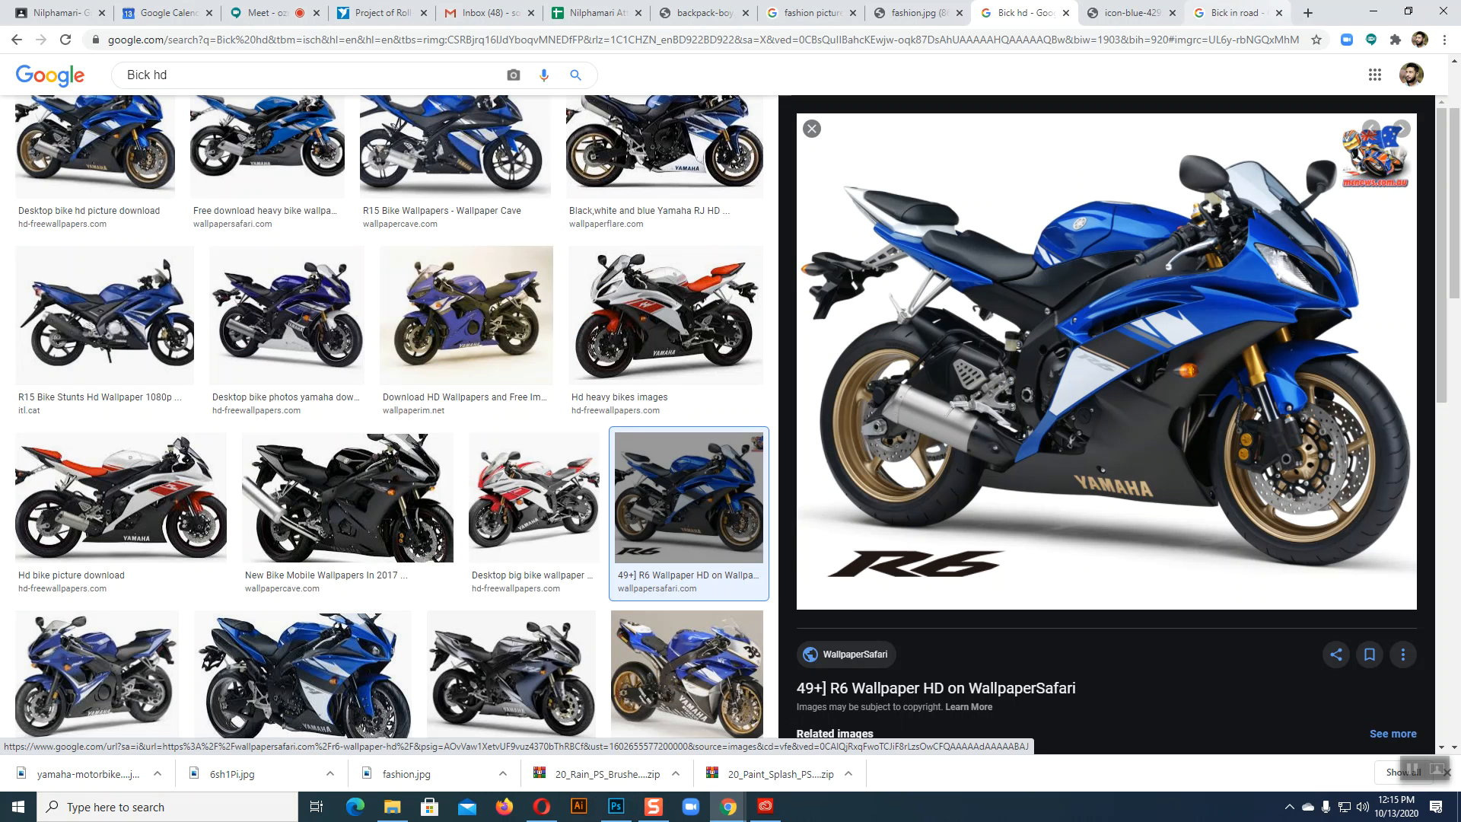
left_click(1308, 13)
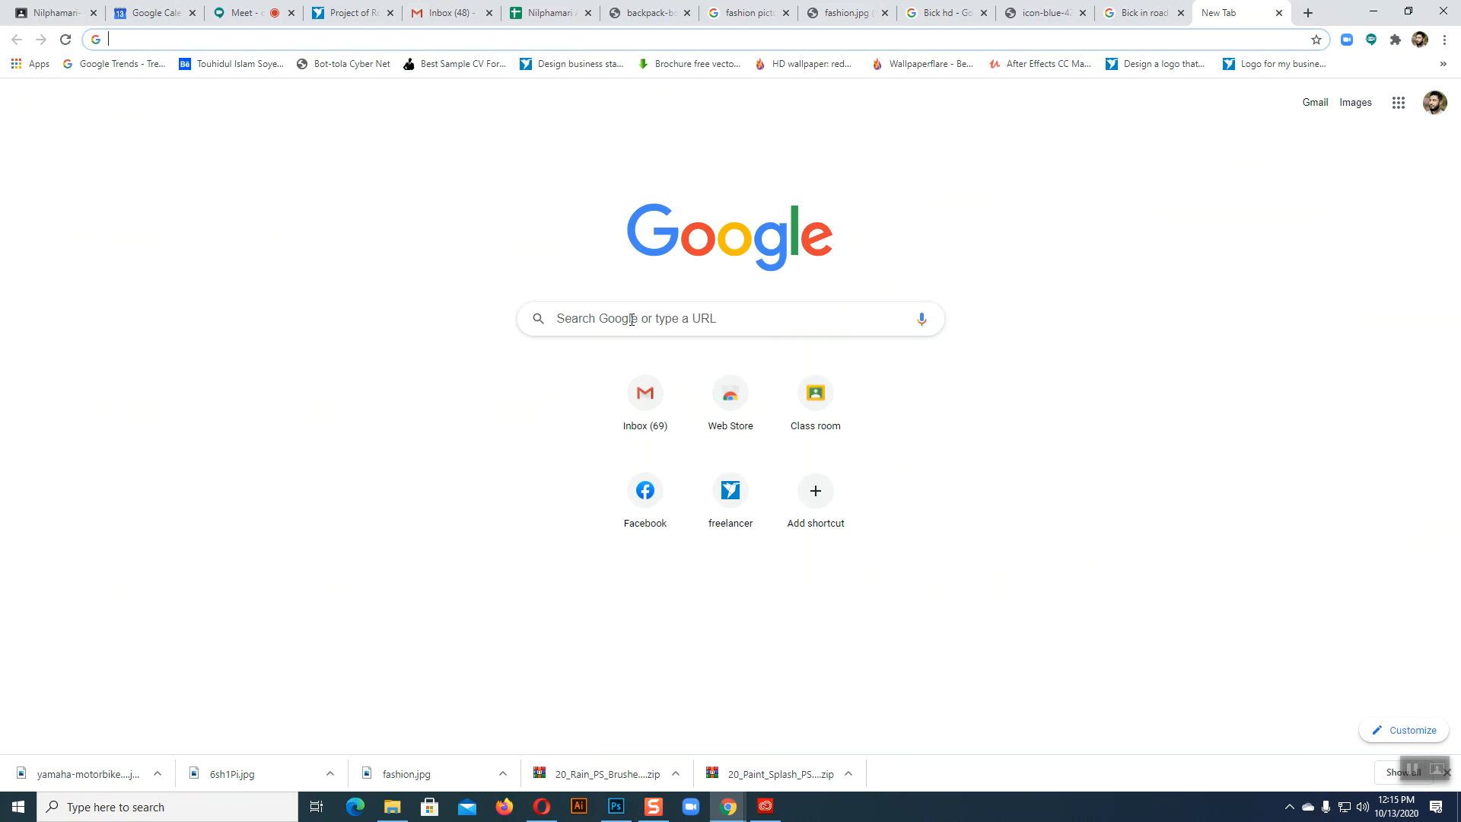
left_click(632, 318)
type("Road")
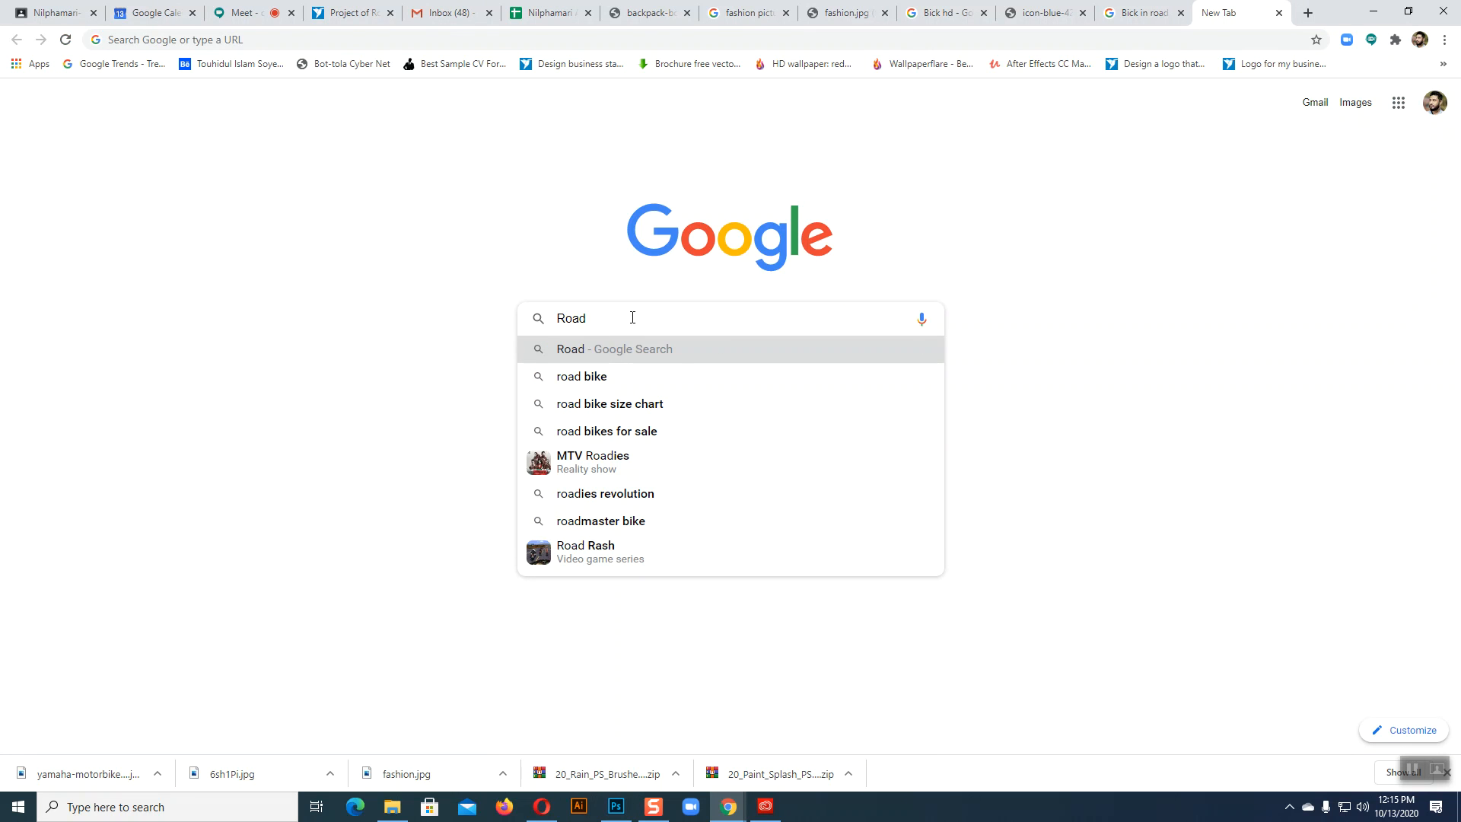
key("Return")
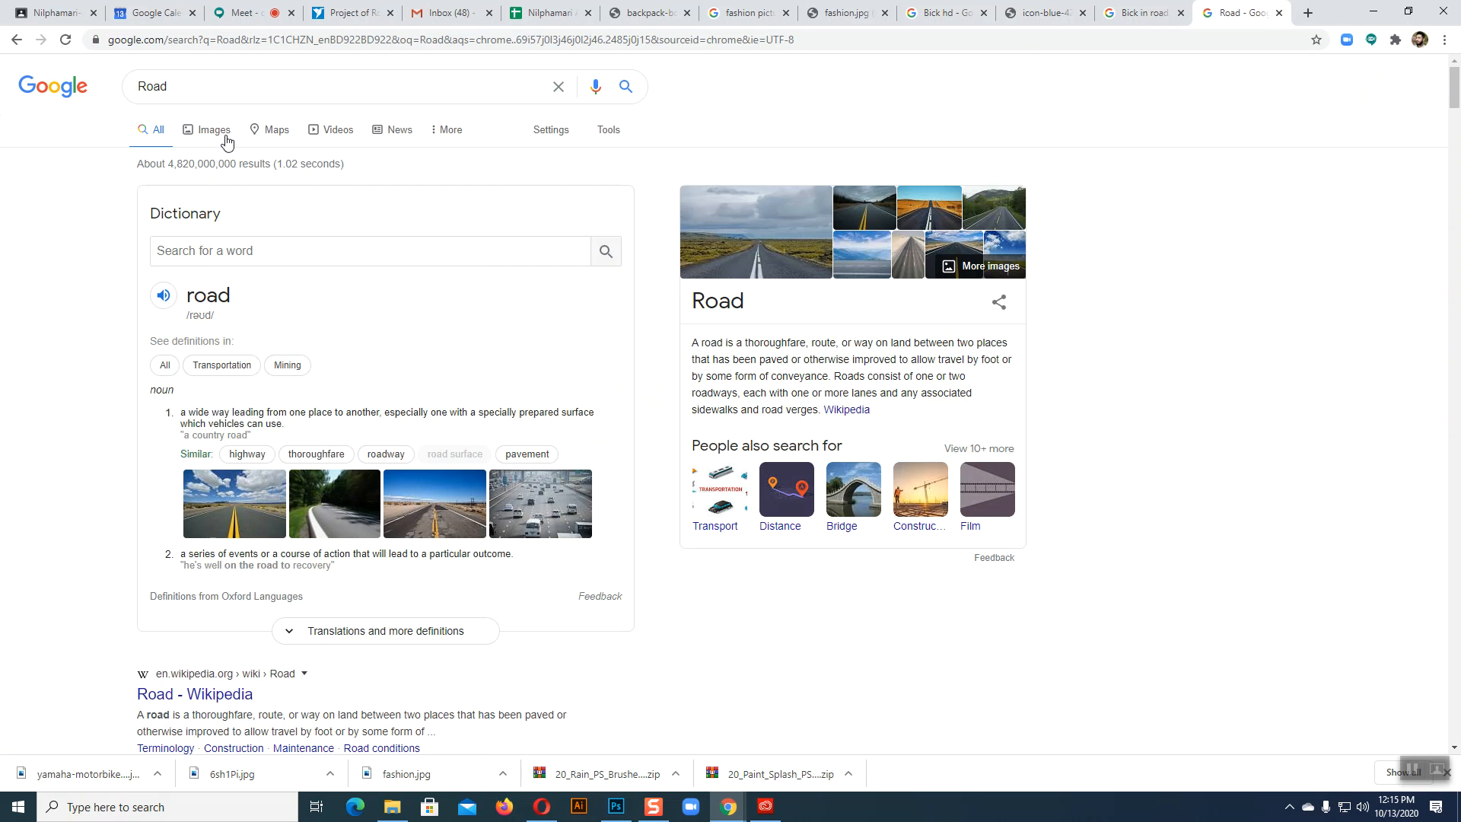
left_click(217, 130)
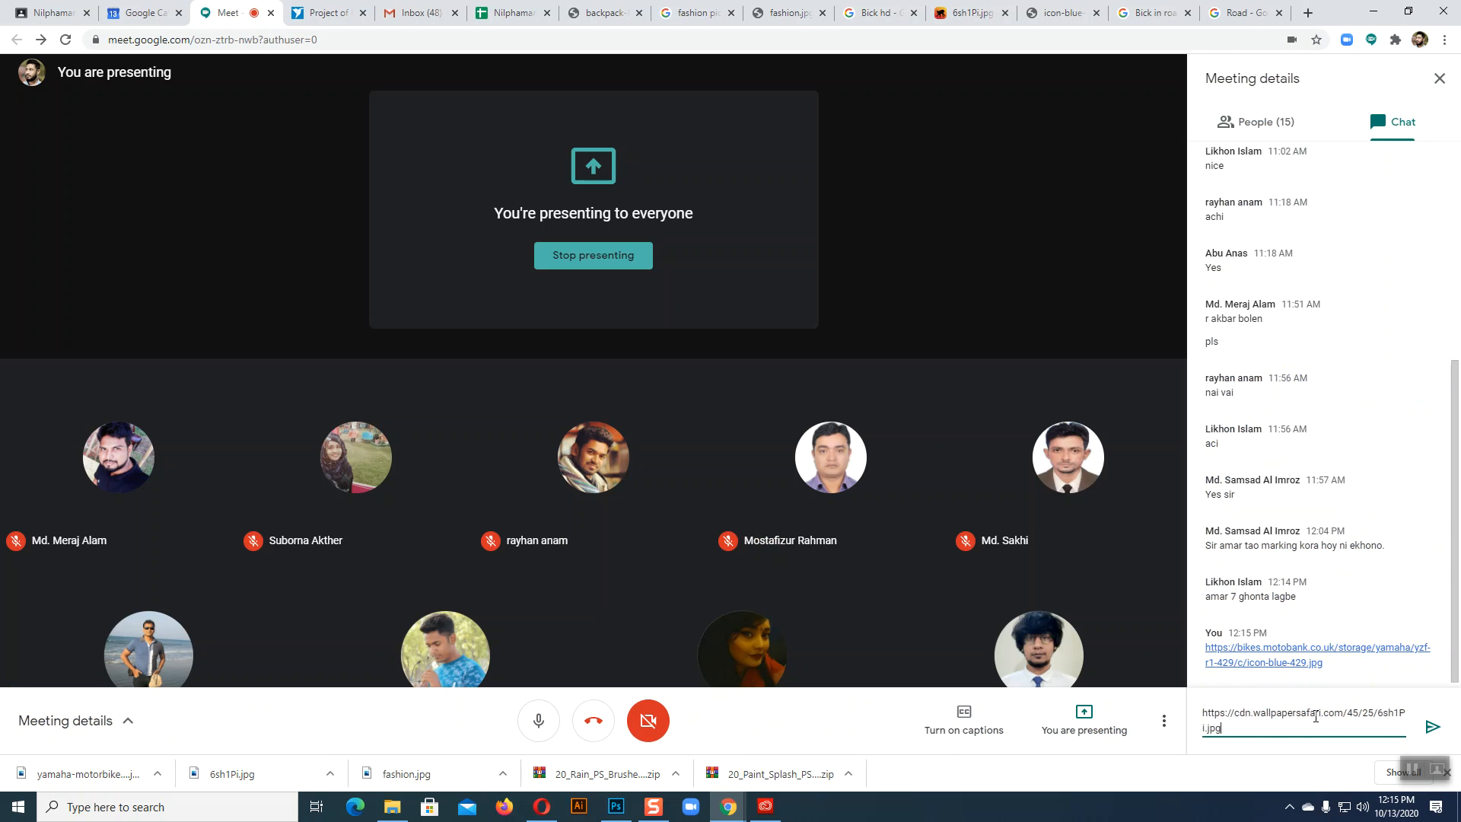
Send the 6sh1Pi.jpg wallpaper link in the Google Meet chat and view the list of meeting participants
key("Return")
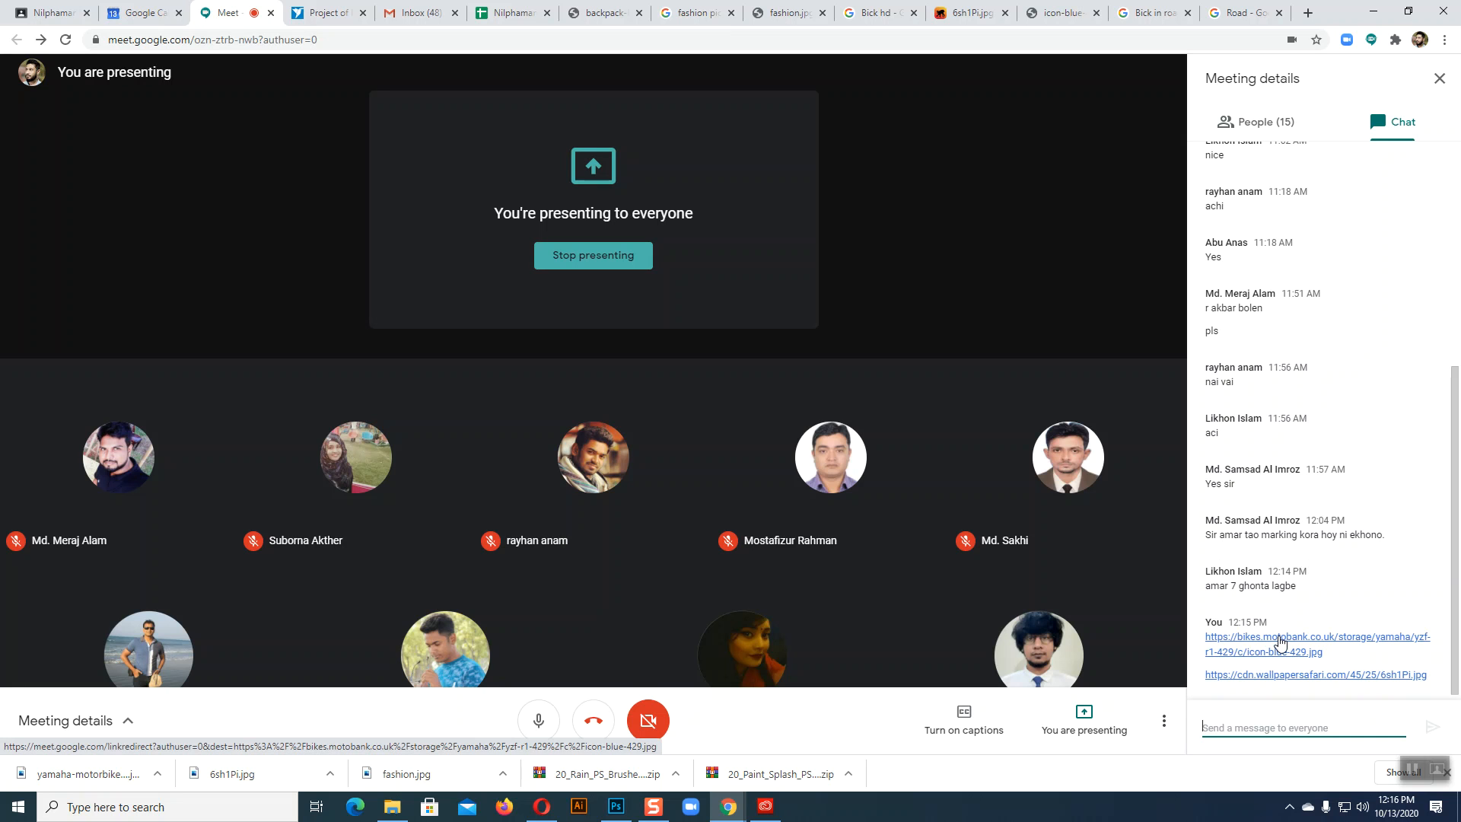
left_click(1259, 126)
scroll(1416, 476, "down", 1)
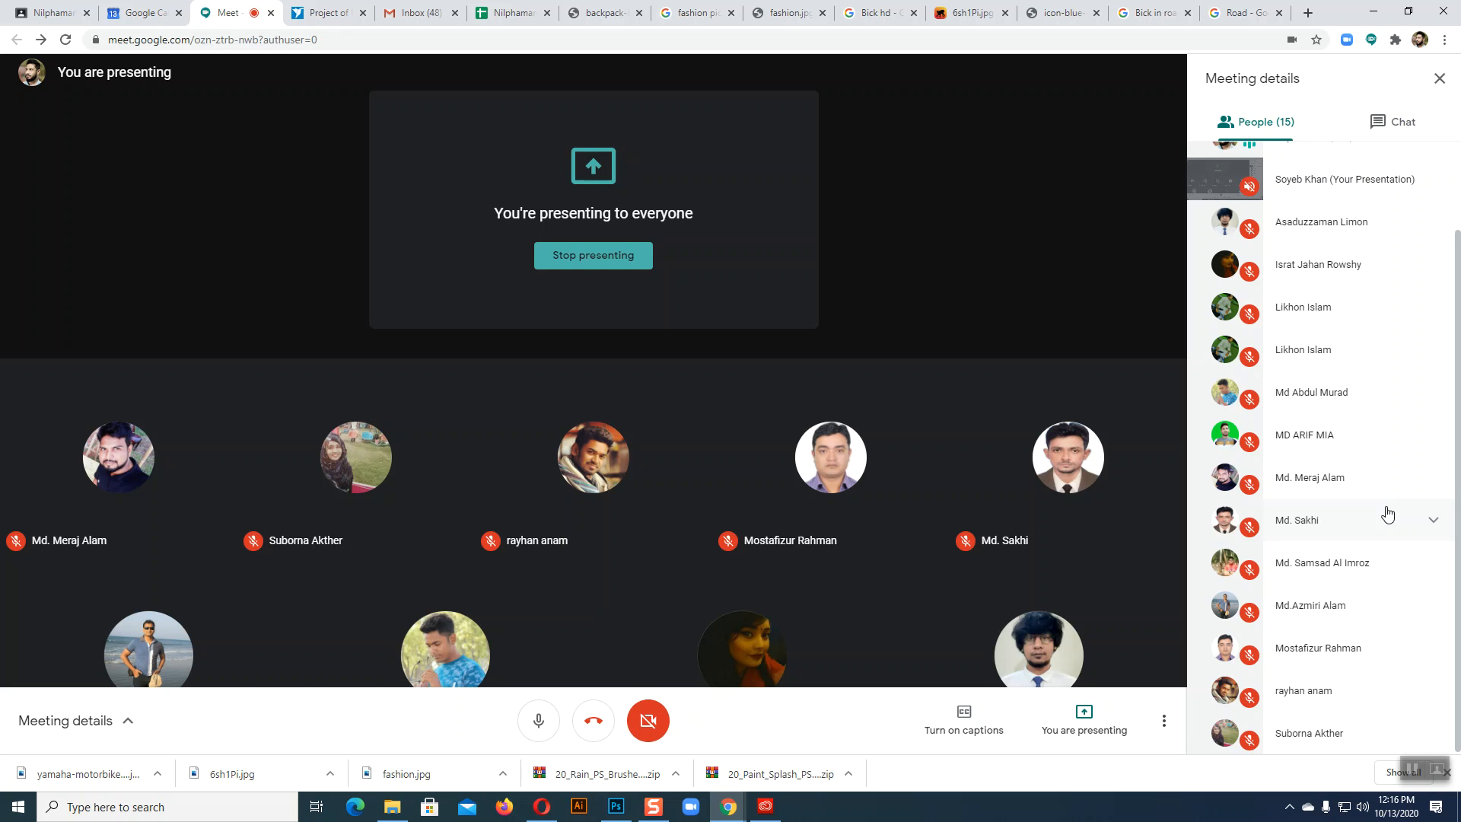
Copy the web address of the "Bick hd" image search and send it in the Google Meet chat
left_click(882, 13)
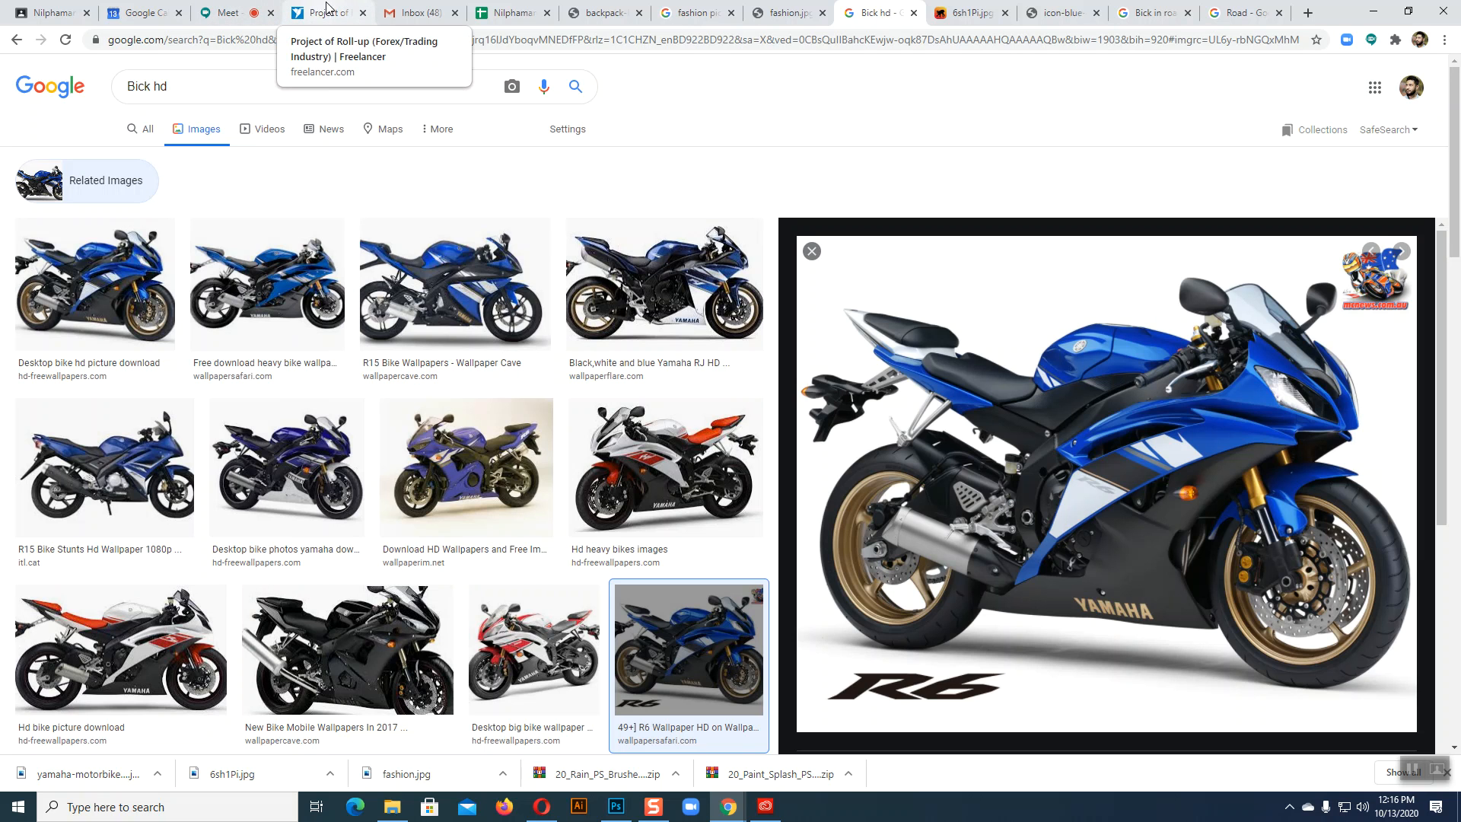
left_click(1055, 39)
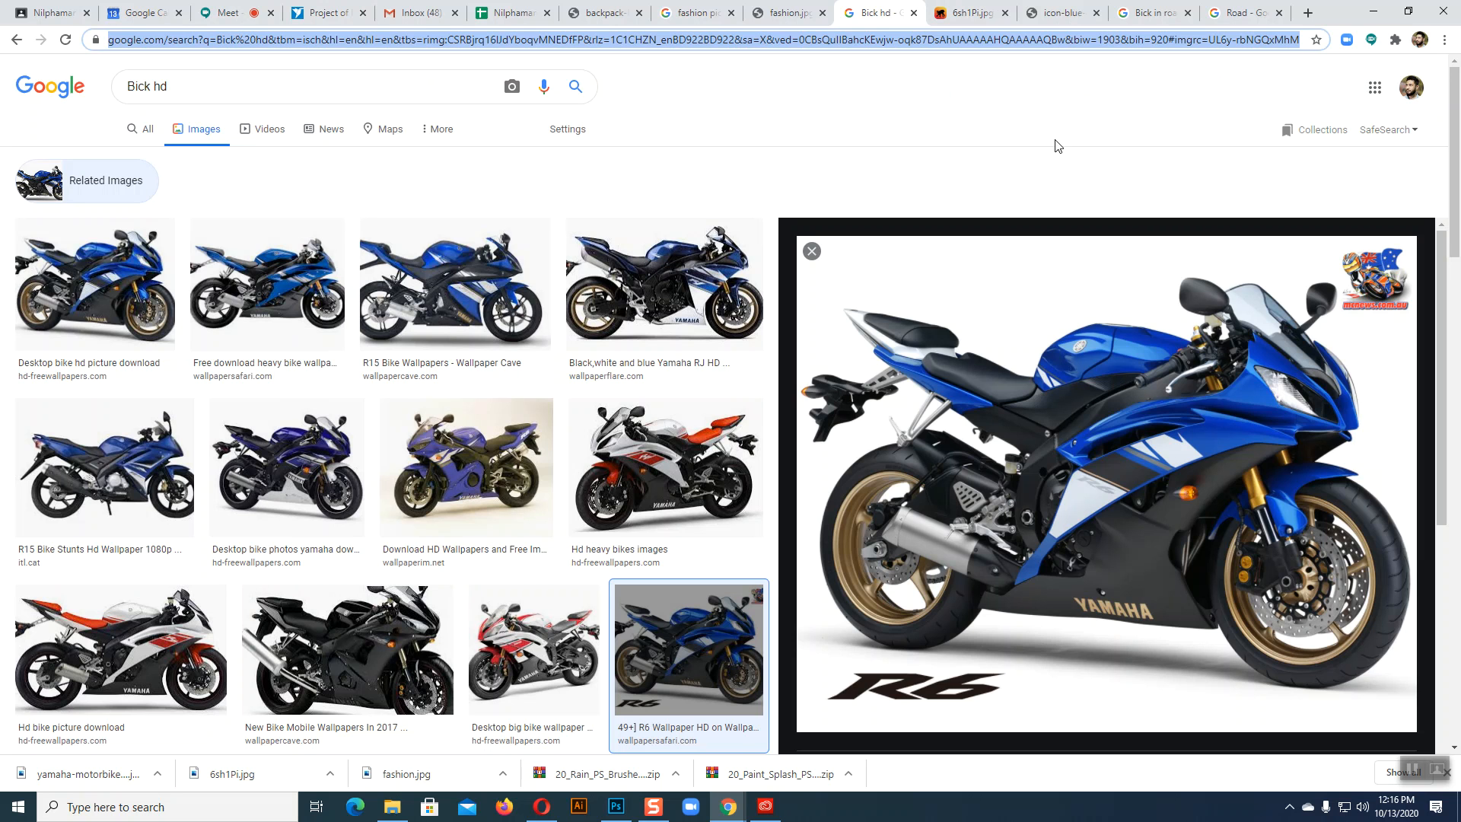
left_click(228, 13)
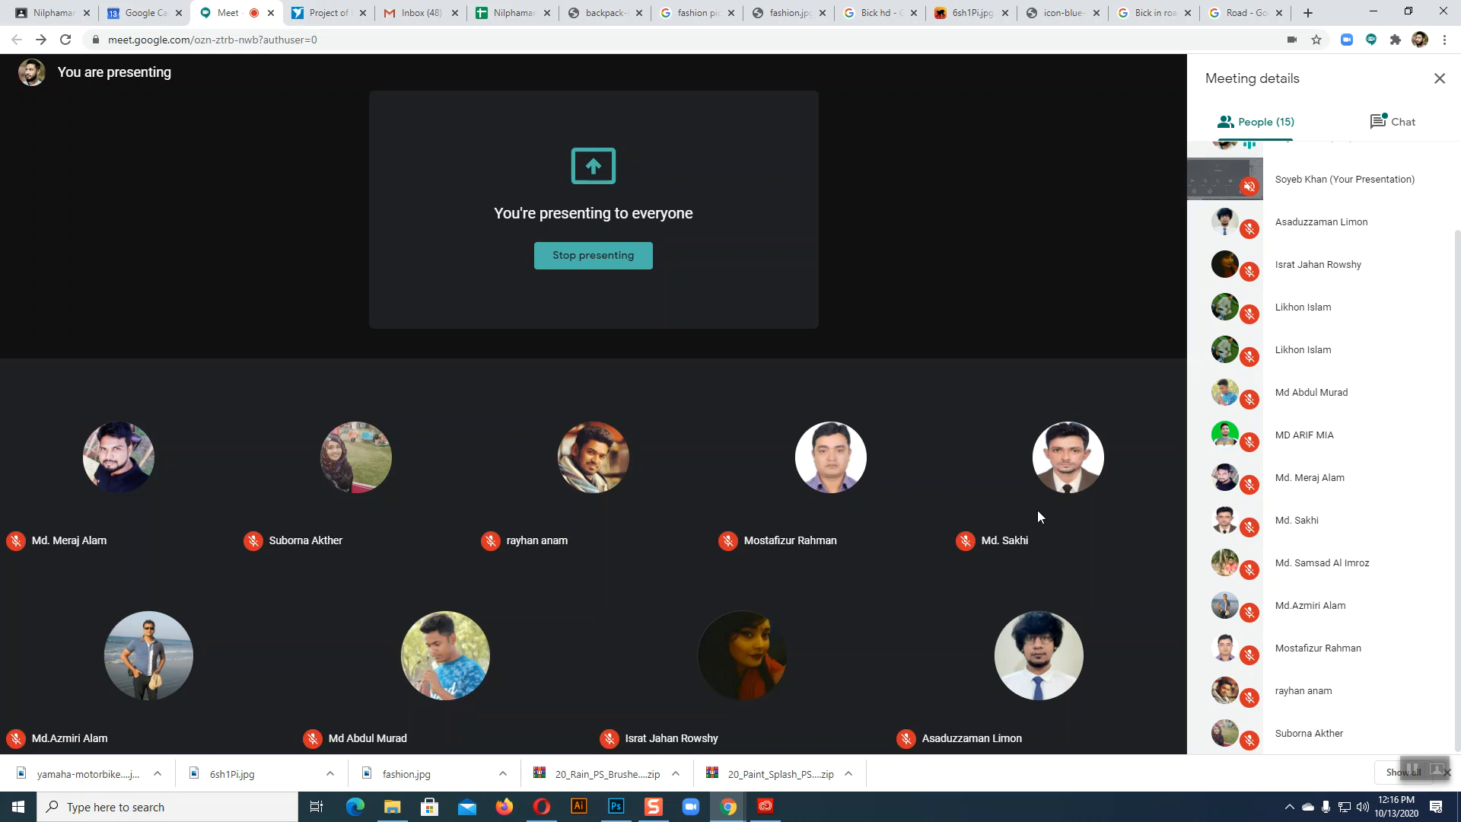
left_click(1404, 122)
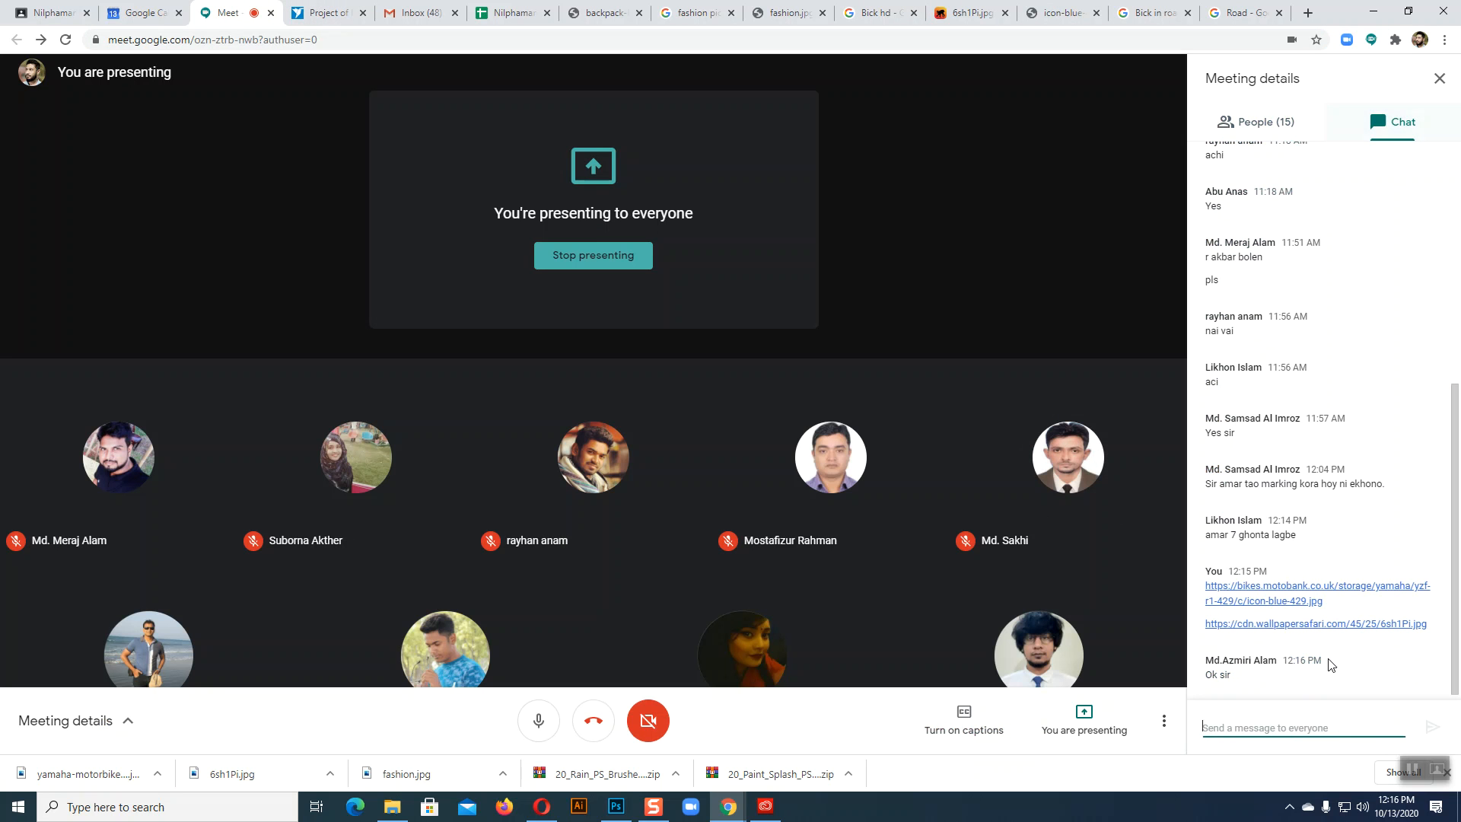
left_click(1258, 717)
type("https://www.google.com/search?q=Bick%20hd&tbm=isch&hl=en&hl=en&tbs=rimg:CSRBjrq16lJdYboqvMNEDfFP&rlz=1C1CHZN_enBD922BD922&sa=X&ved=0CBsQuIIBahcKEwjw-oqk87DsAhUAAAAAHQAAAAAQBw&biw=1903&bih=920#imgrc=UL6y-rbNGQxMhM")
left_click(1432, 725)
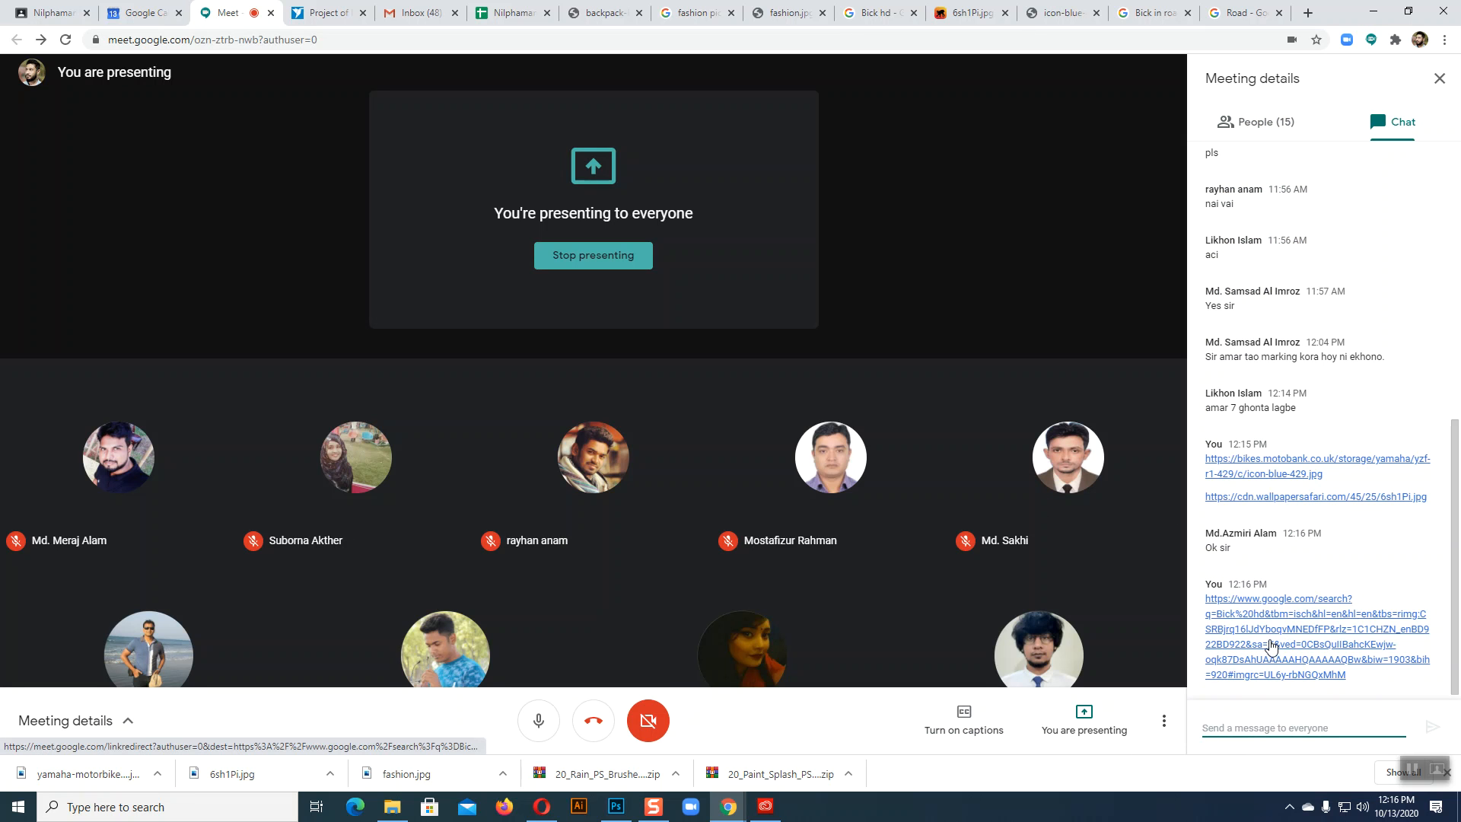
Browse the "Bick hd" image results, previewing the blue R6, the R15, the white-and-red bike and the first blue bike
left_click(325, 13)
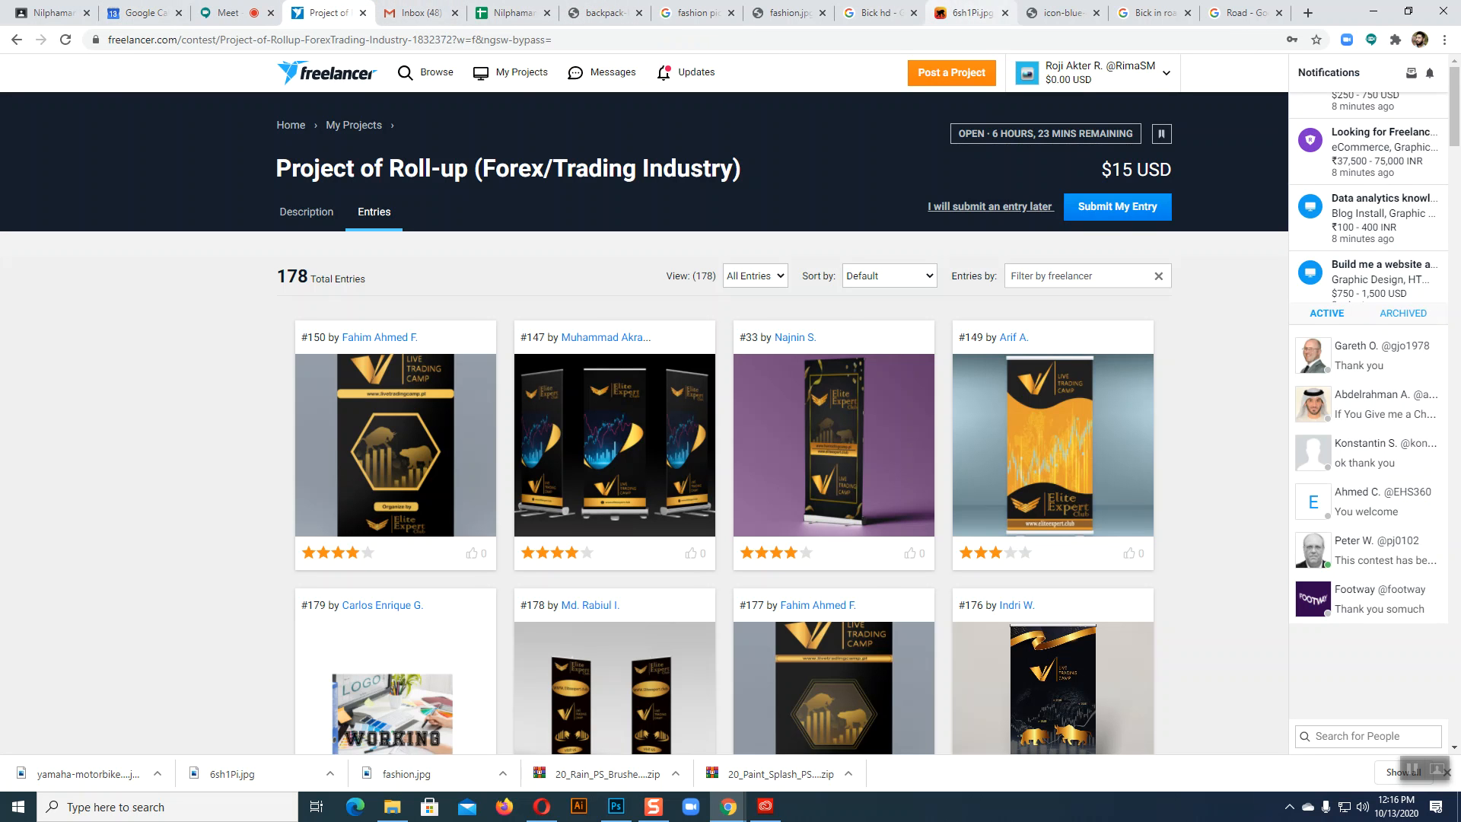
left_click(879, 13)
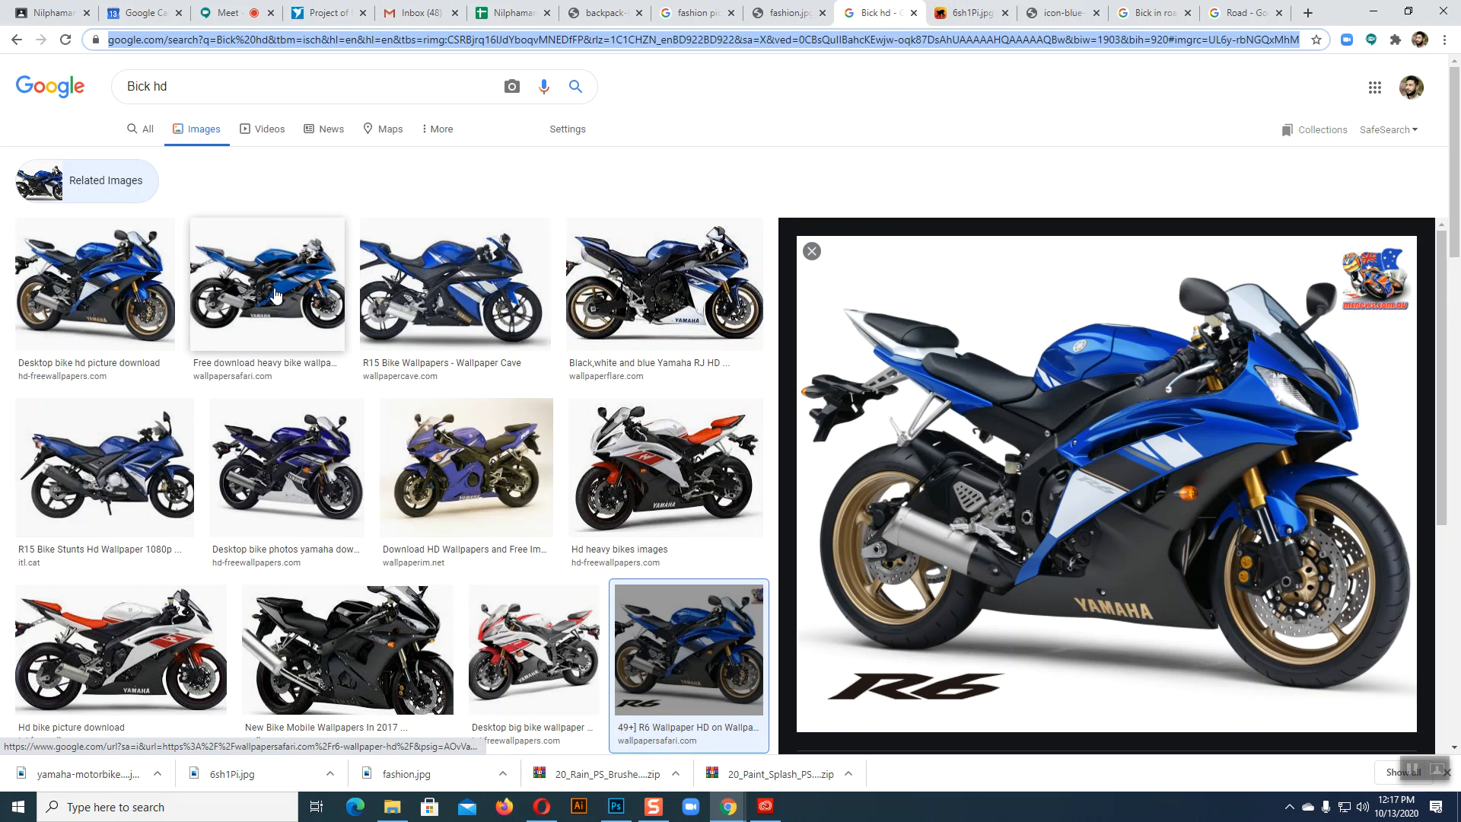
scroll(878, 466, "down", 5)
scroll(1172, 467, "up", 5)
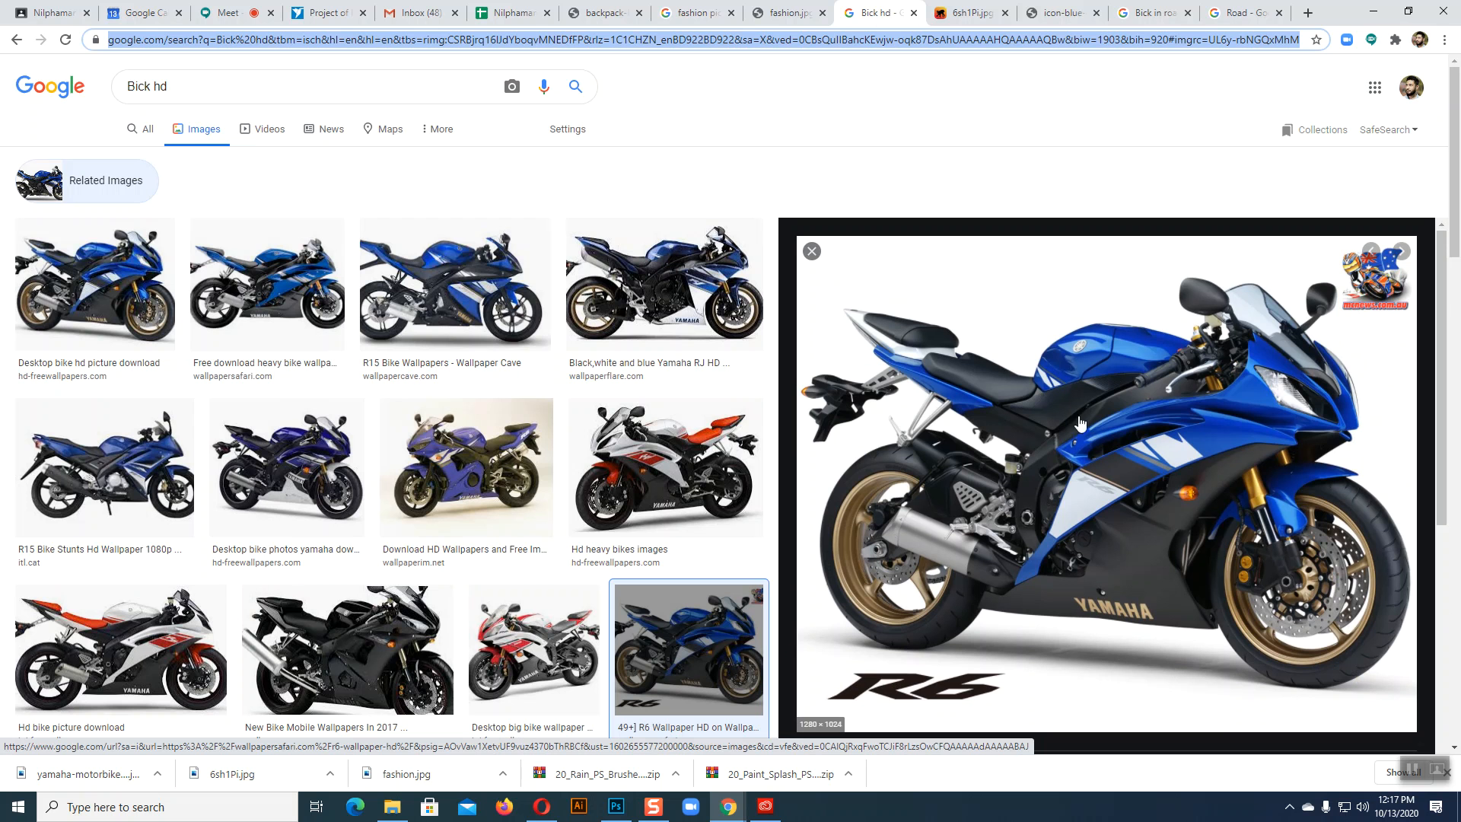
left_click(304, 281)
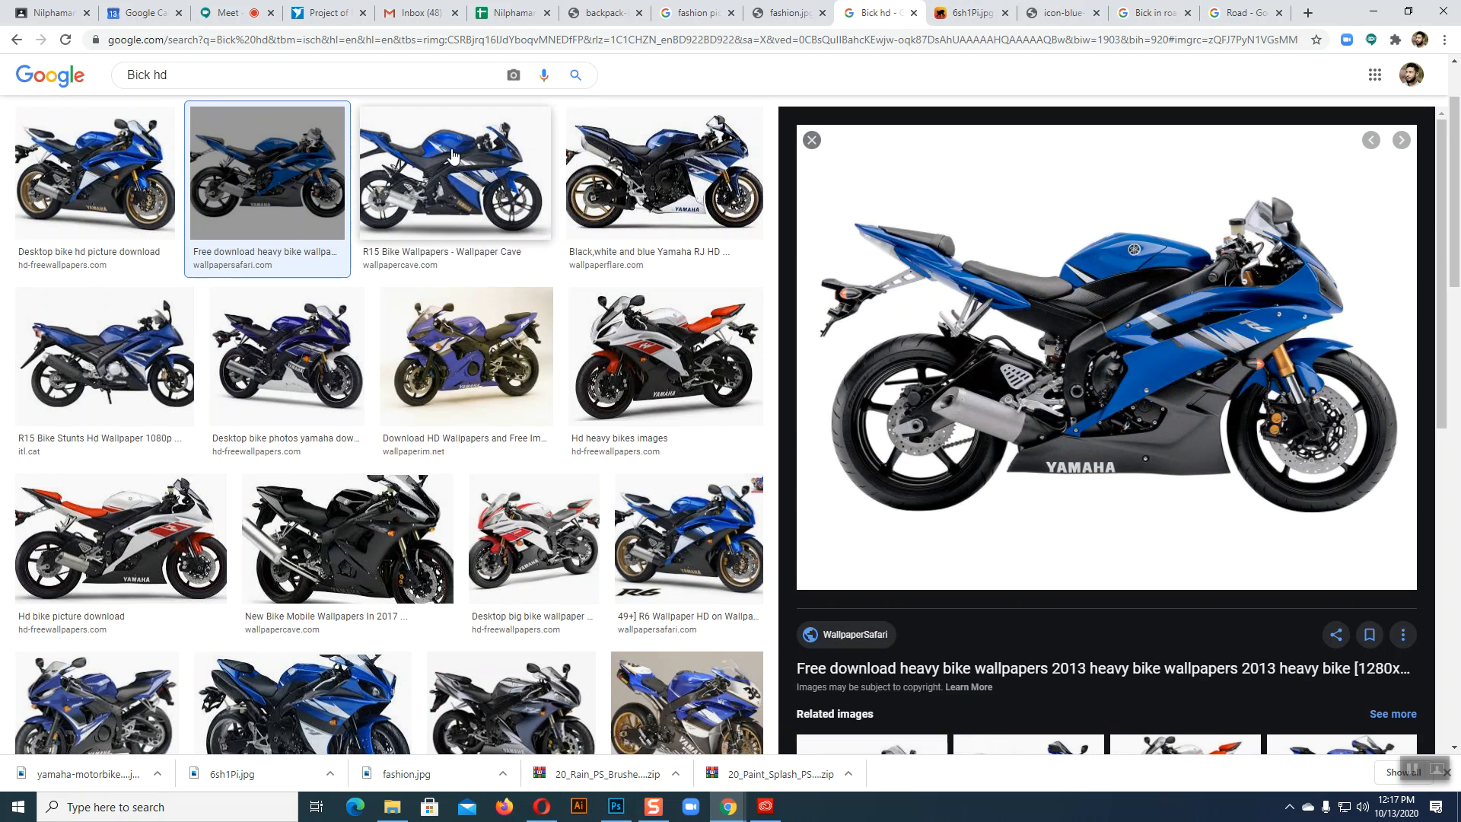
left_click(499, 169)
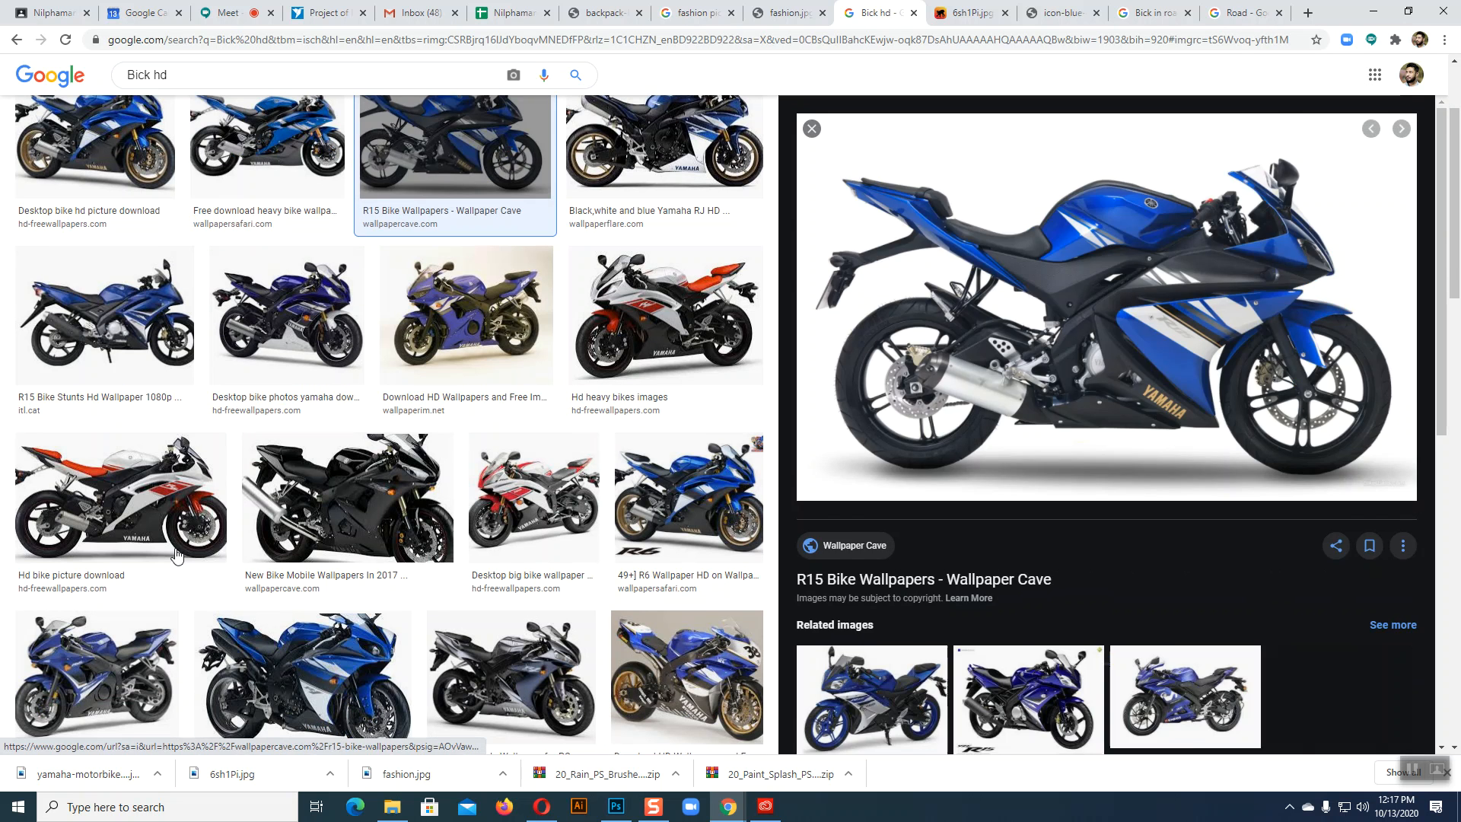
left_click(122, 498)
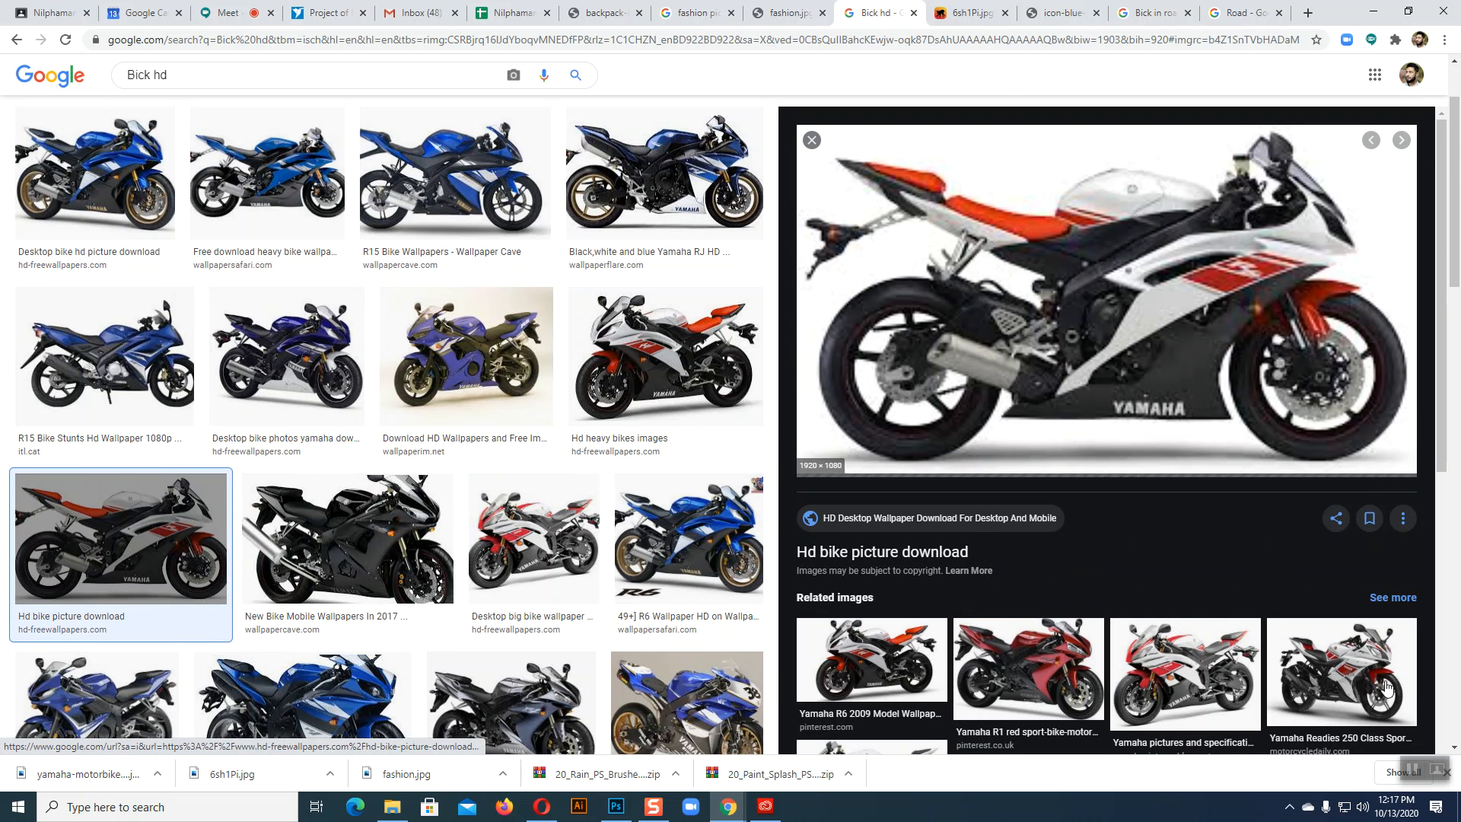
left_click(95, 175)
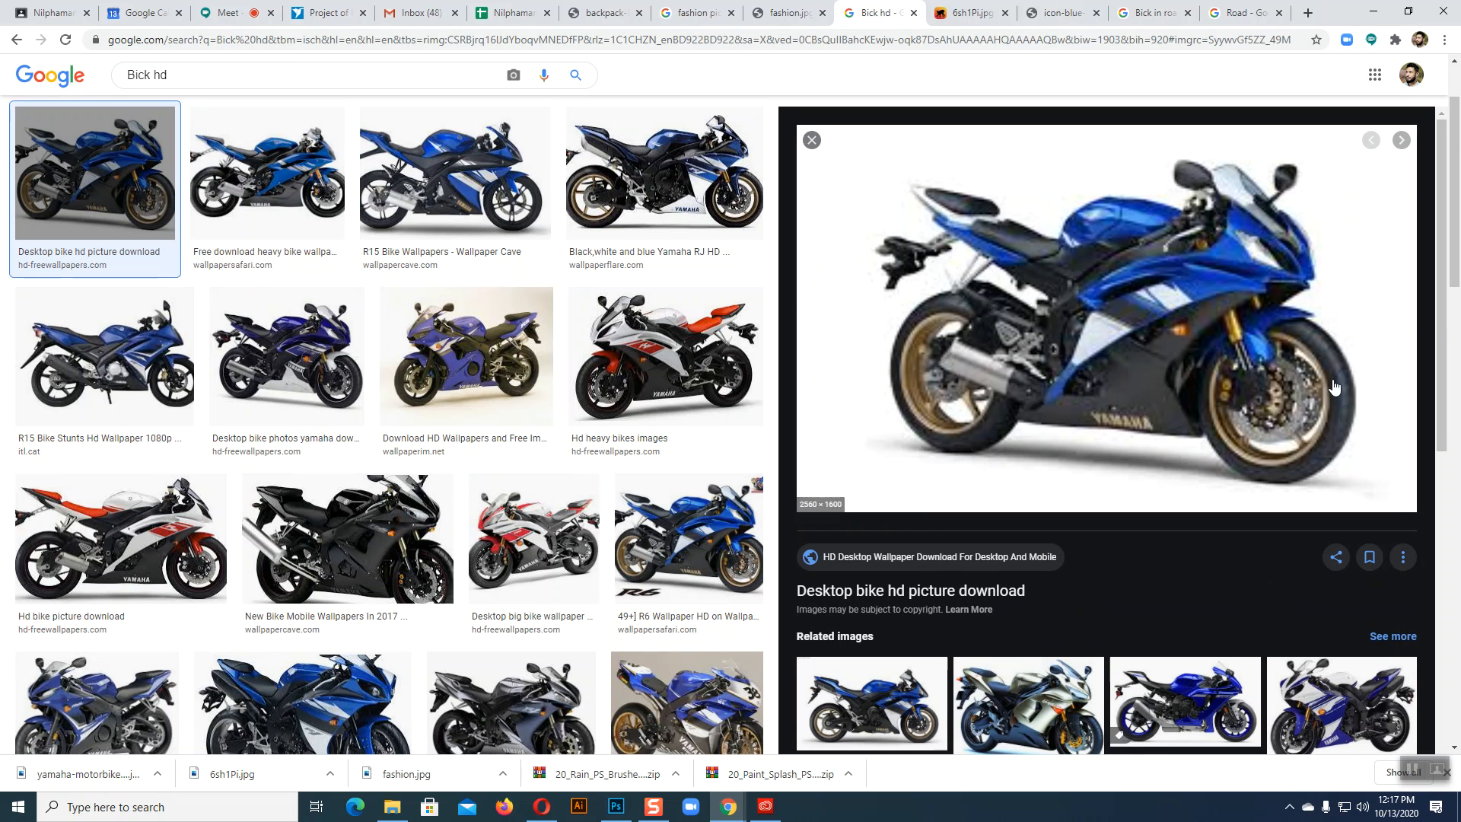
View the full-size 6sh1Pi.jpg image, then return to Google Meet and show the participant list
left_click(968, 12)
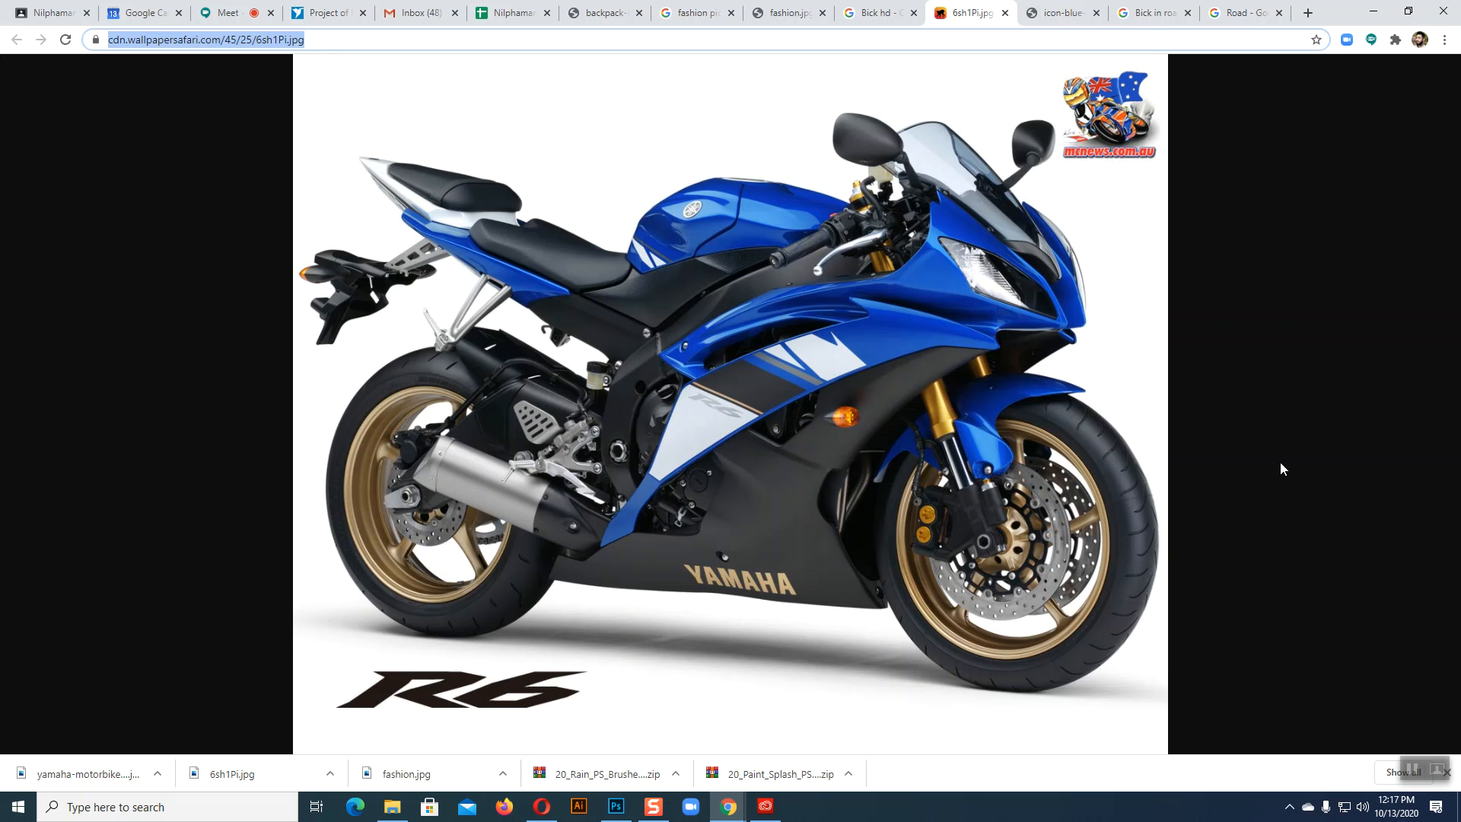
left_click(229, 12)
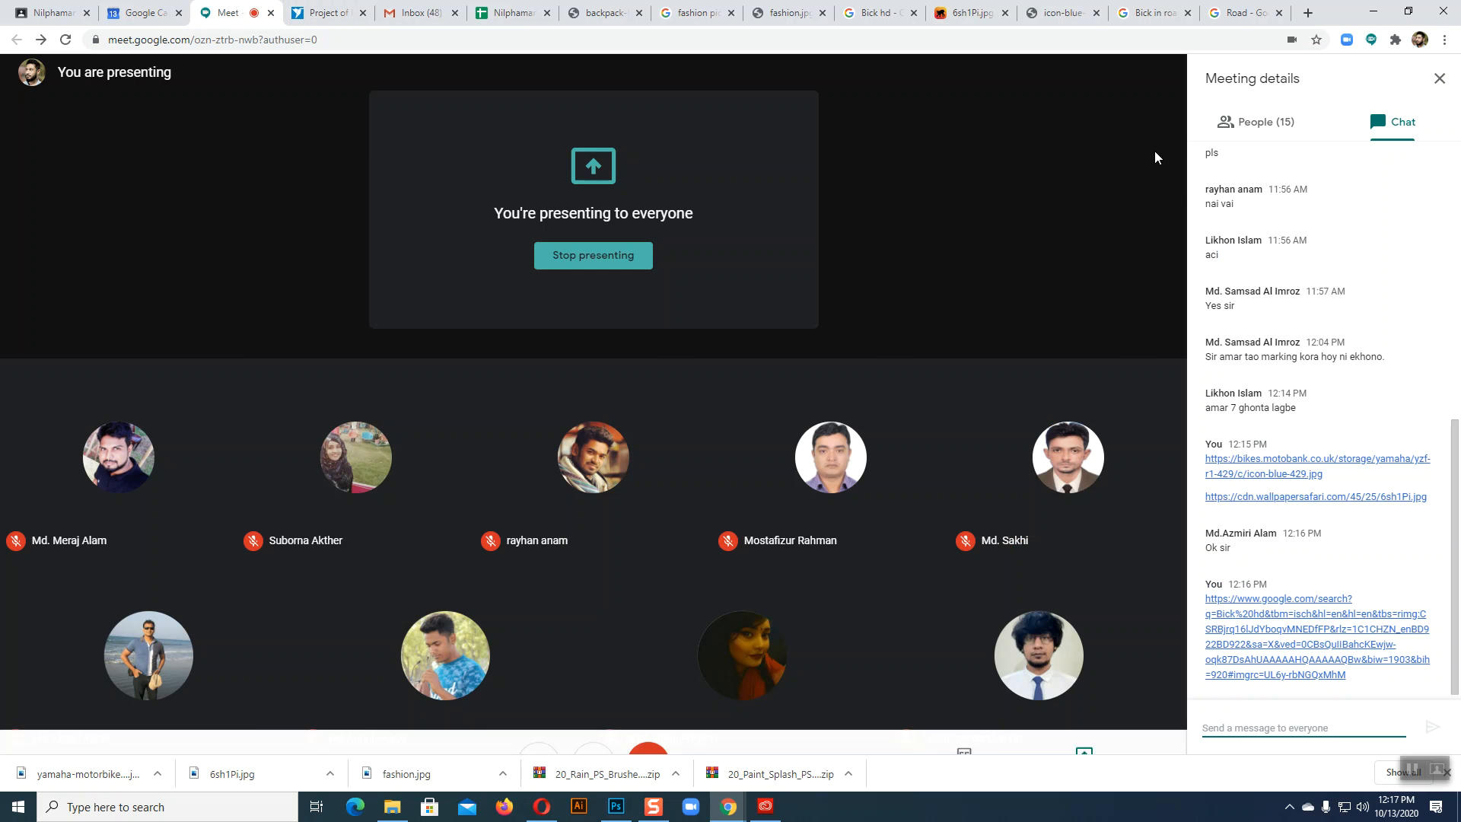
left_click(1283, 136)
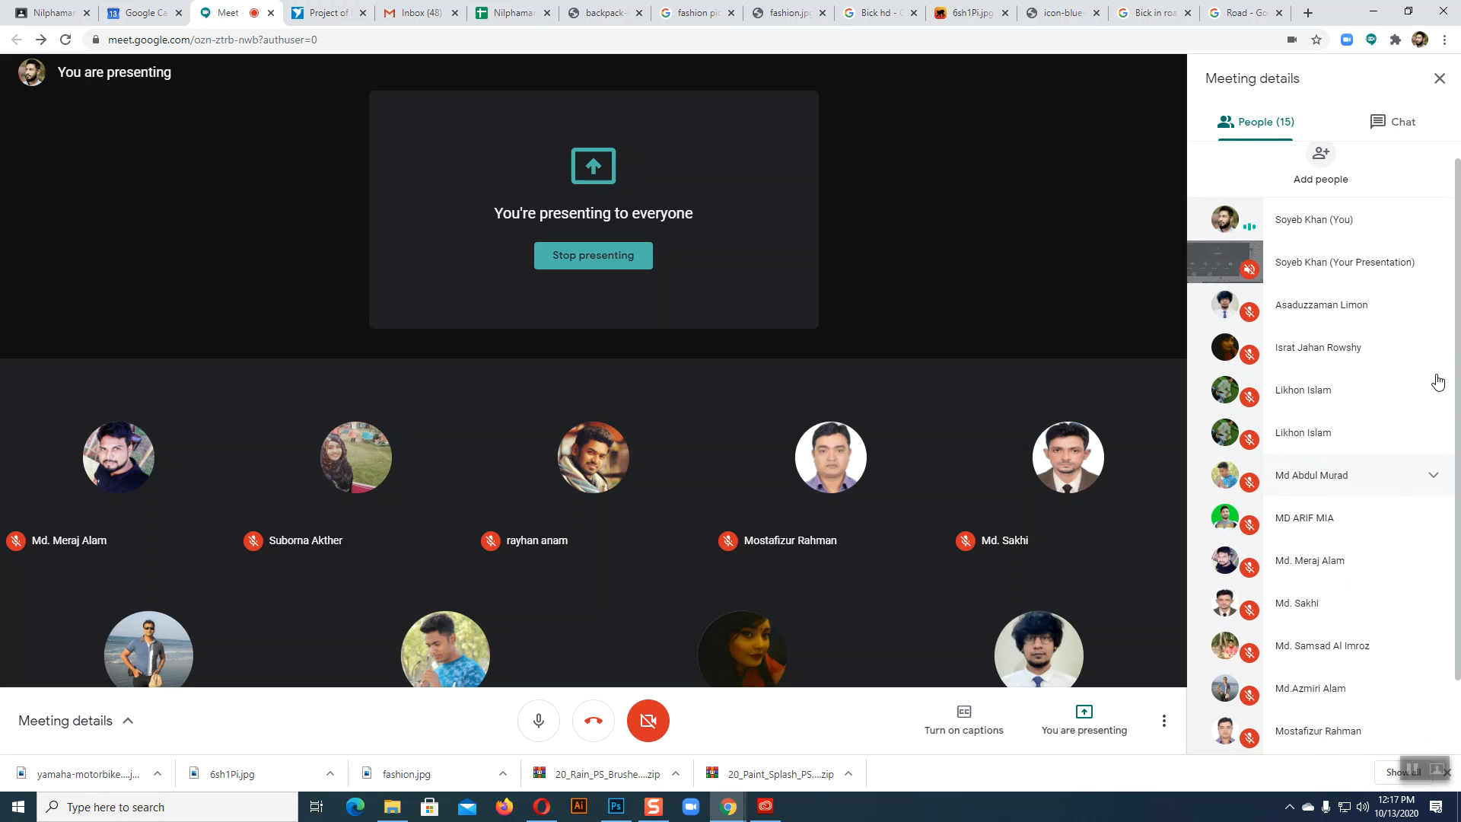